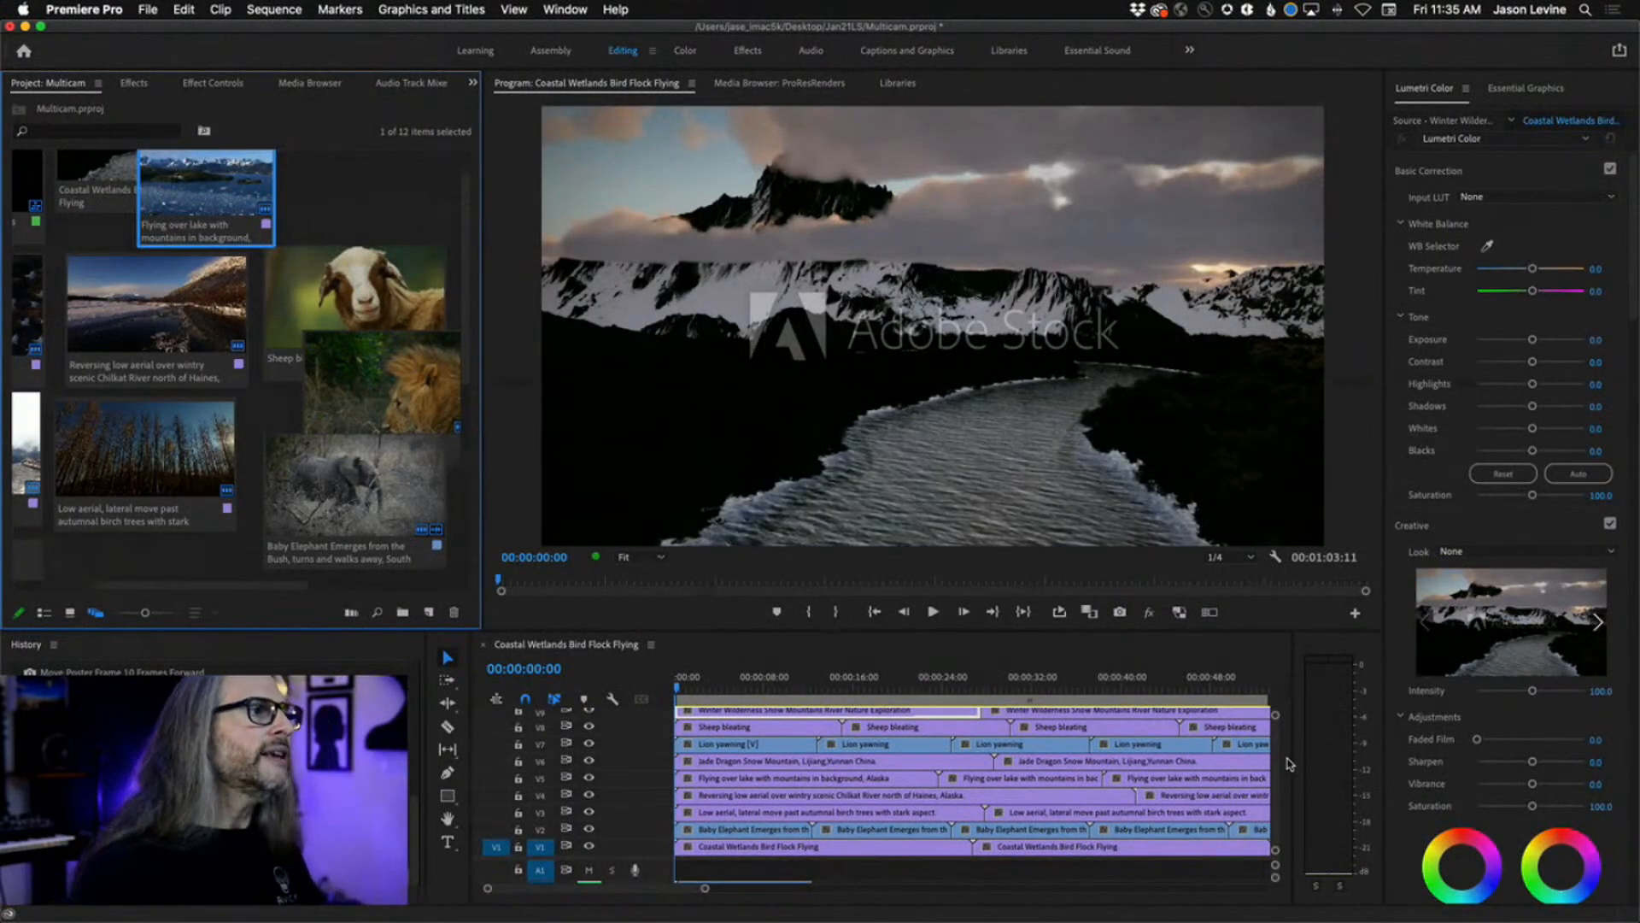
- Scrub the multi-layer sequence from its start to 00:00:05:22
click(690, 688)
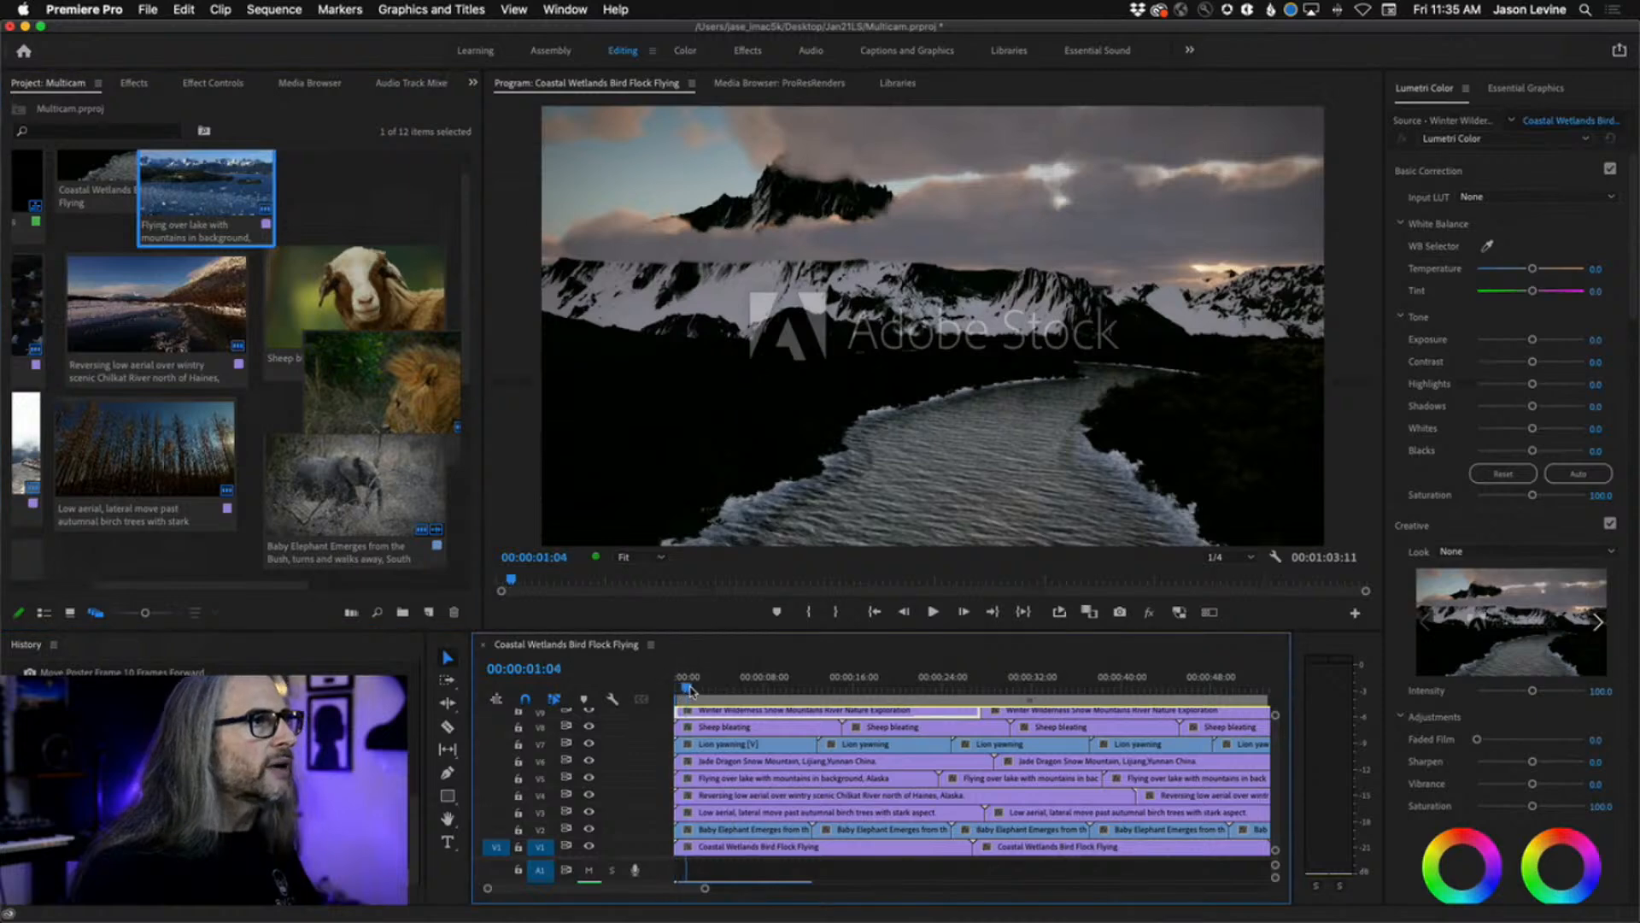
drag(691, 687, 740, 689)
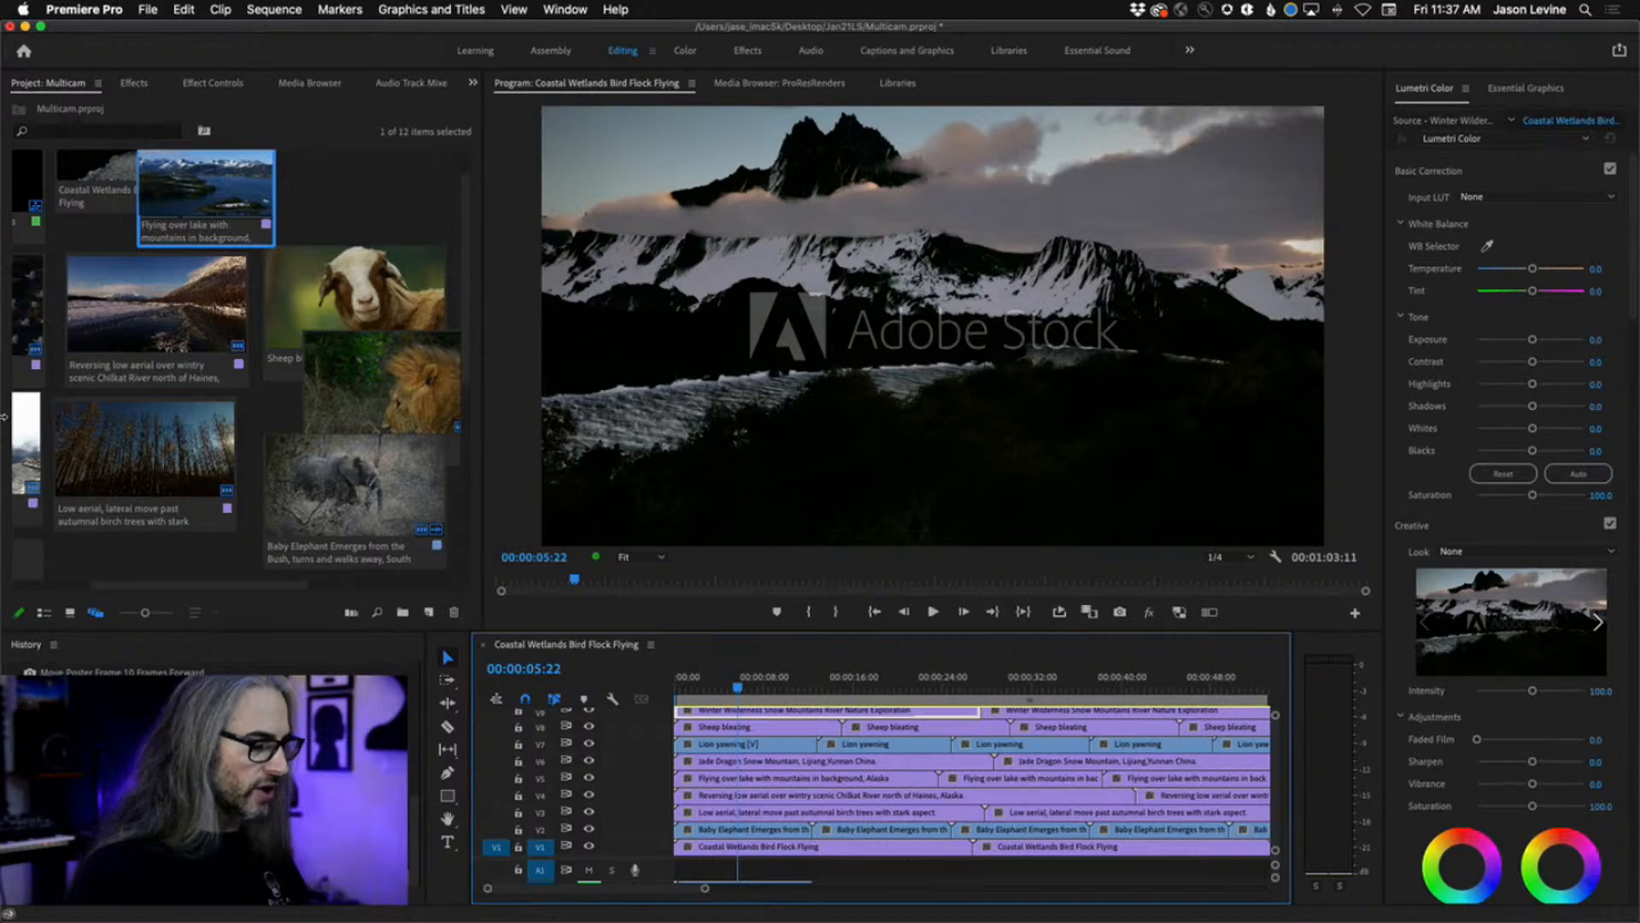
- Maximize the Project panel and rearrange the lake, sheep, lion and baby elephant clips into an overlapping freeform layout
key(grave)
key(grave)
key(grave)
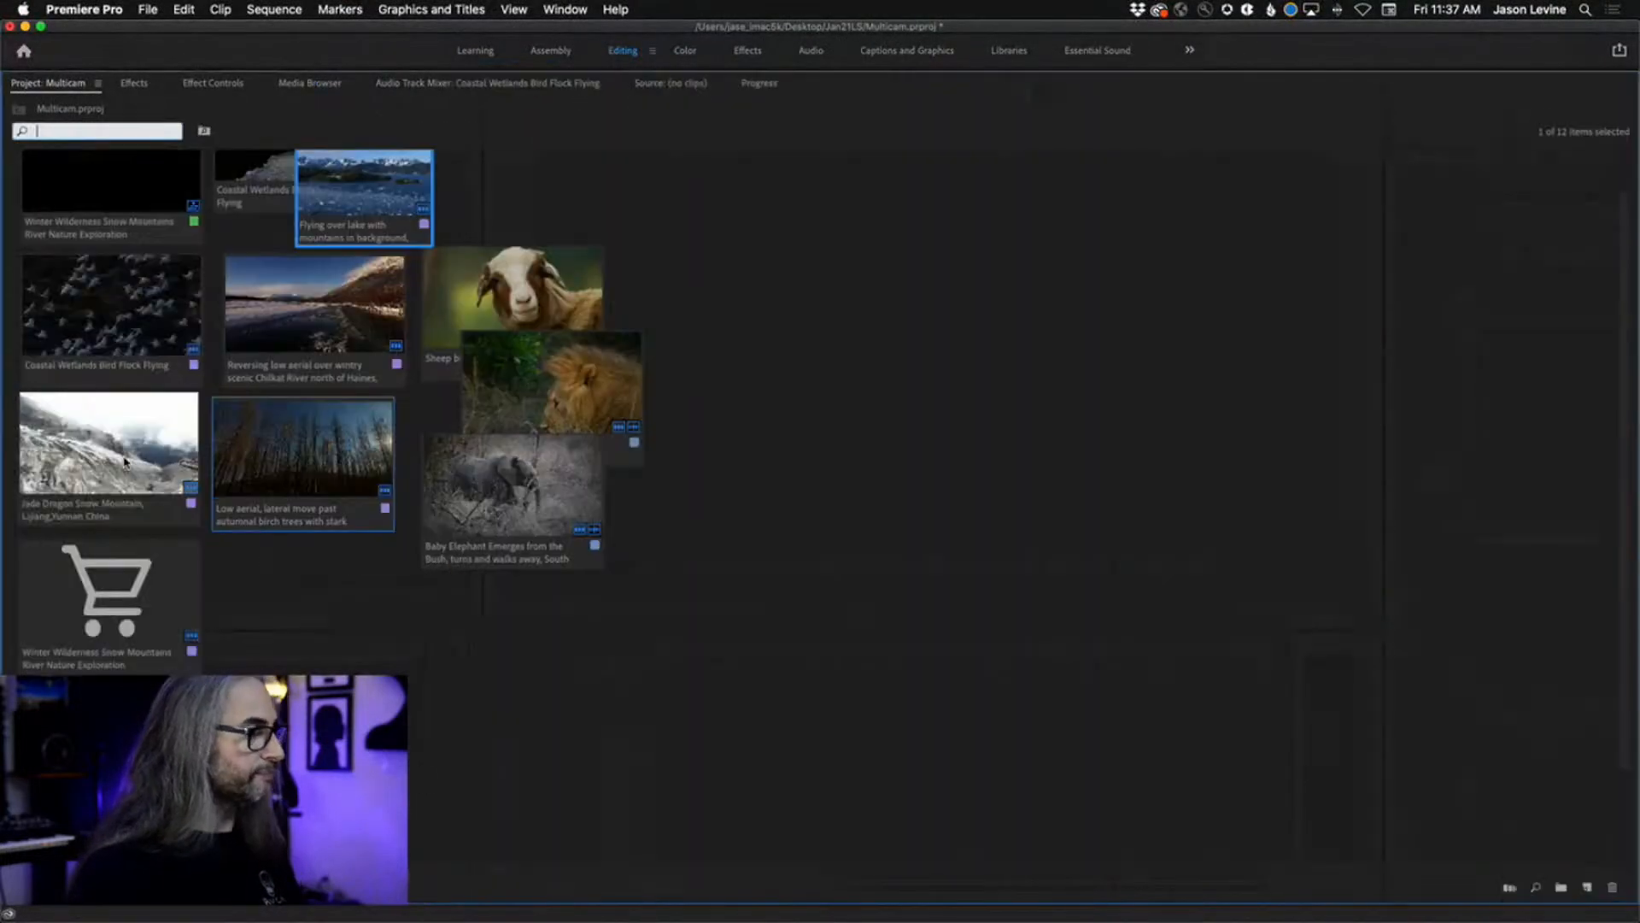
scroll(359, 551, up, 2)
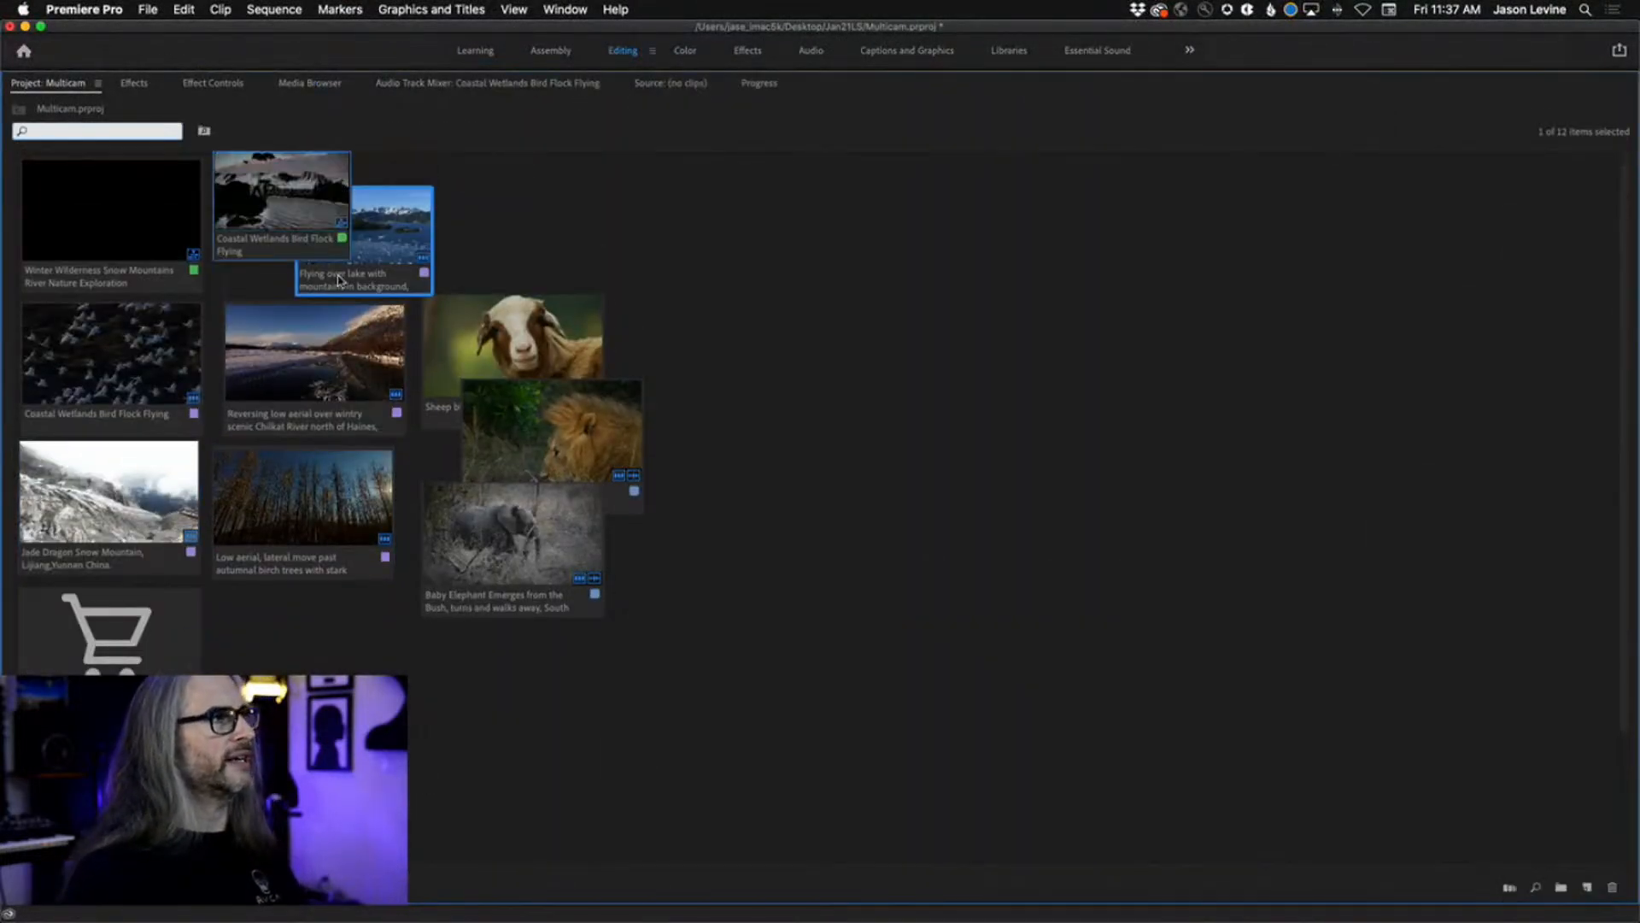
mouse_move(368, 243)
mouse_down()
mouse_move(605, 215)
mouse_move(350, 236)
mouse_up()
drag(528, 346, 523, 246)
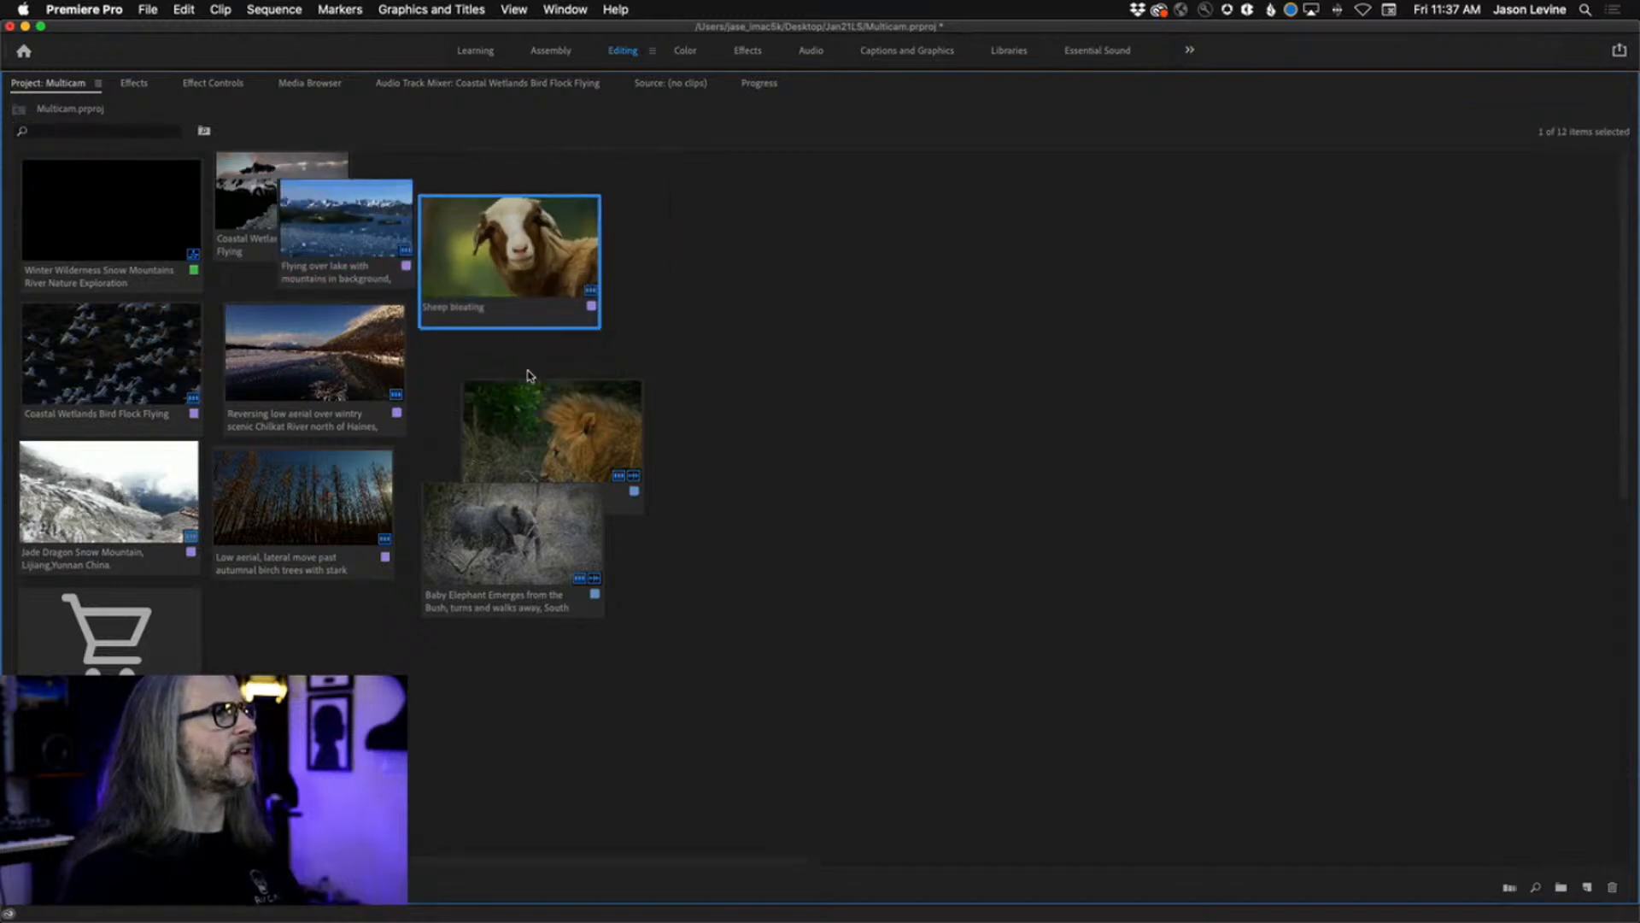
drag(530, 388, 520, 308)
drag(506, 553, 613, 439)
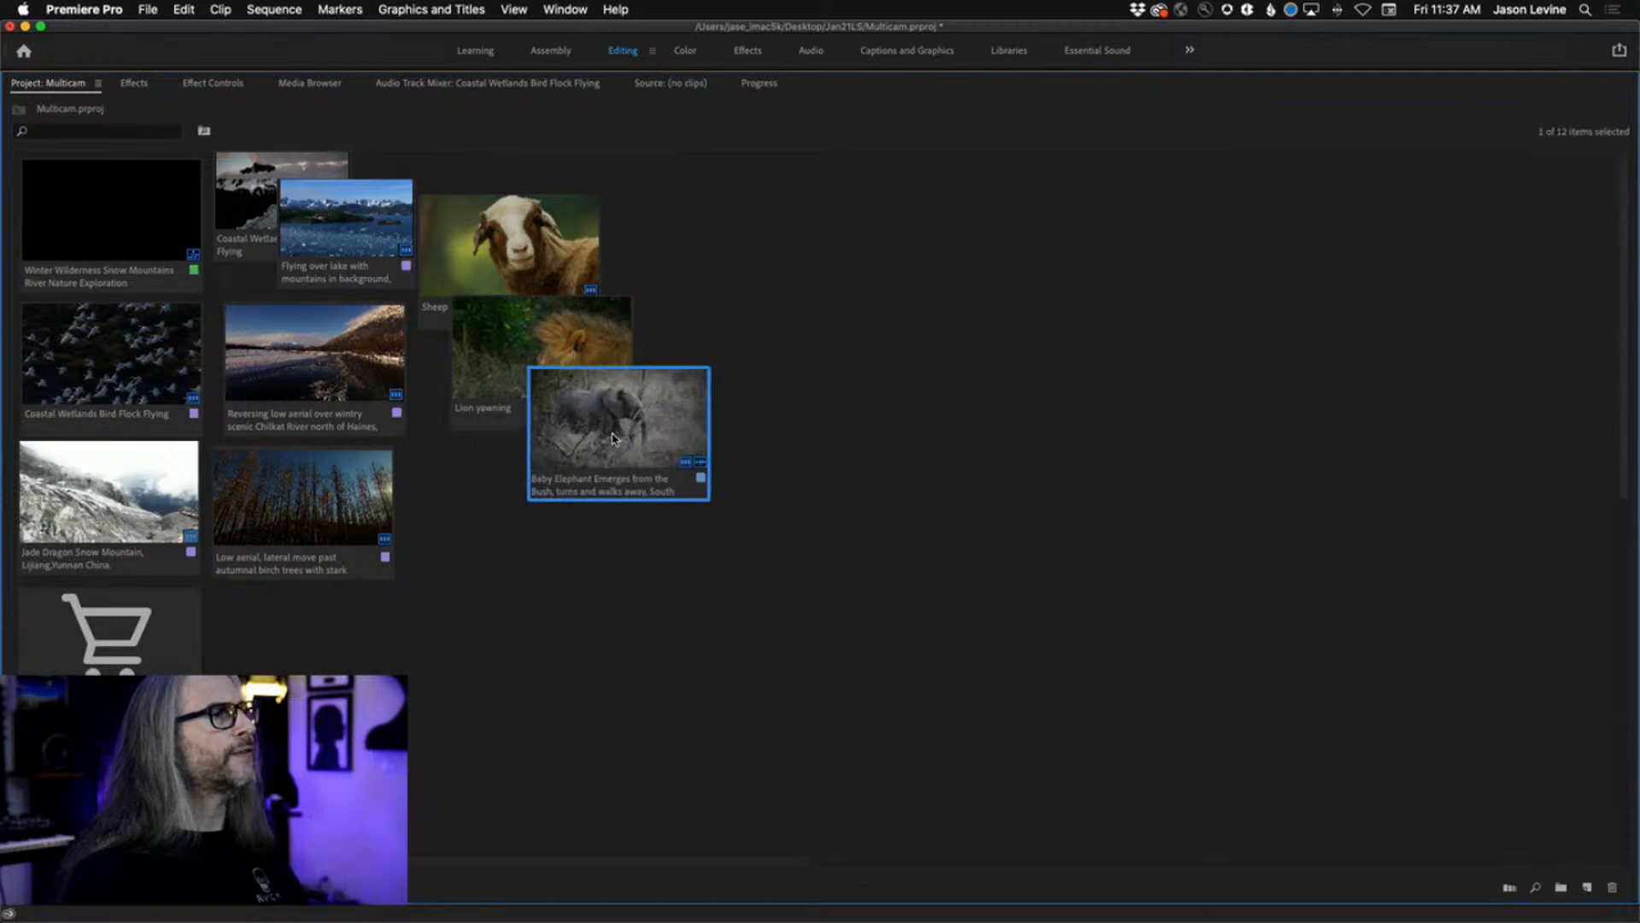
- Move the birch trees clip, the Winter Wilderness clip and the Articulations bin closer to the other freeform thumbnails
drag(358, 495, 429, 439)
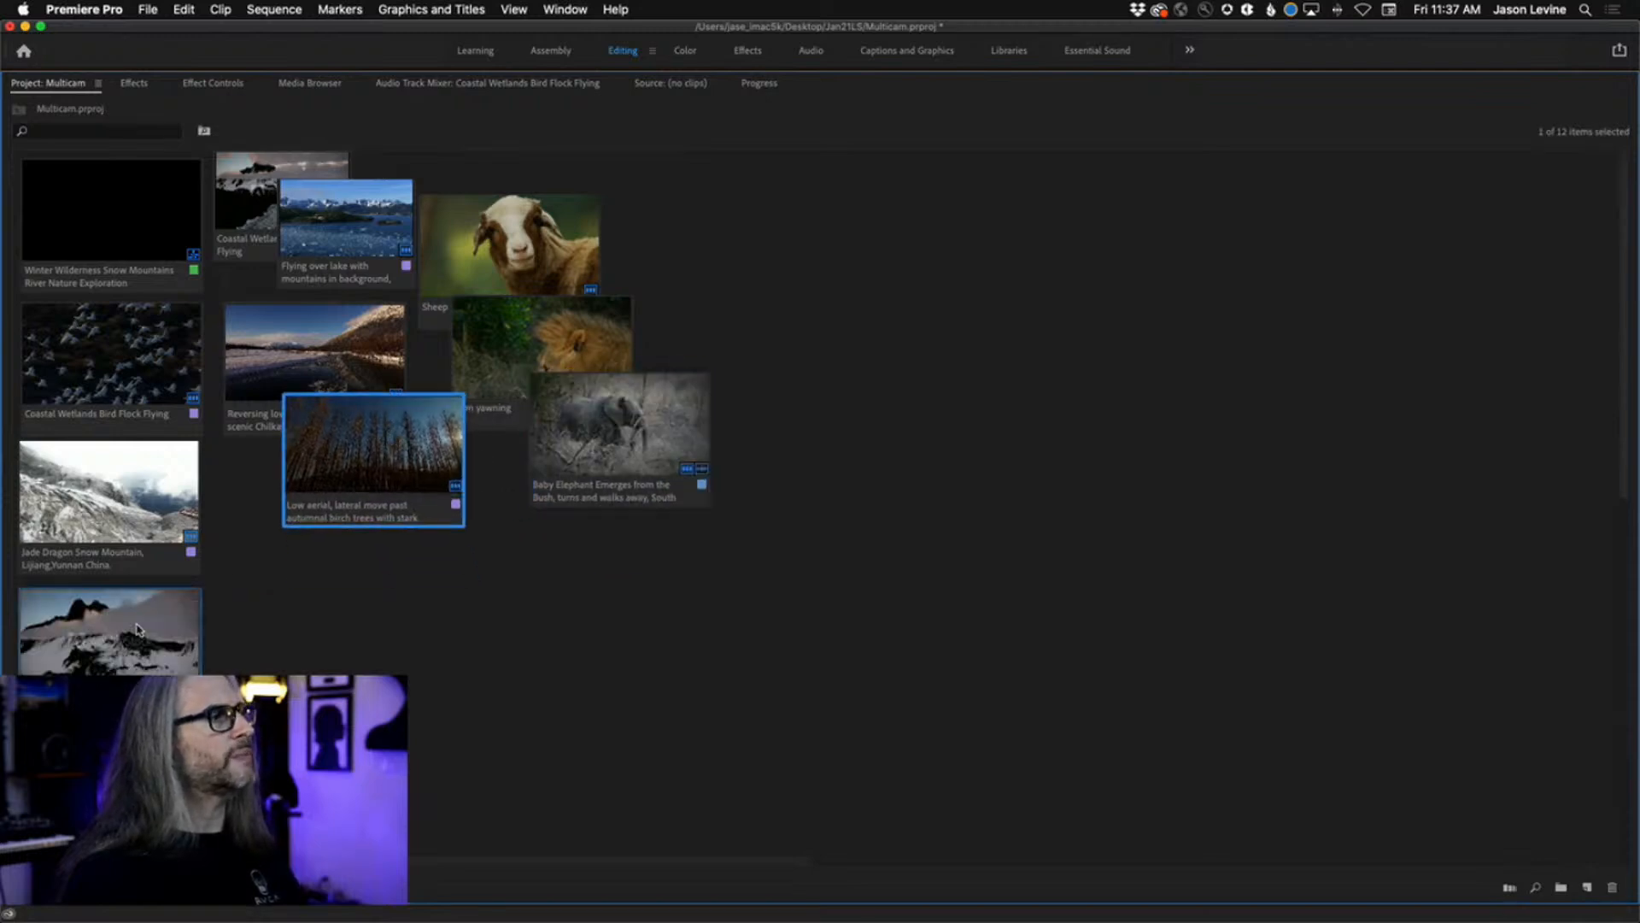
drag(137, 630, 278, 540)
drag(115, 773, 487, 542)
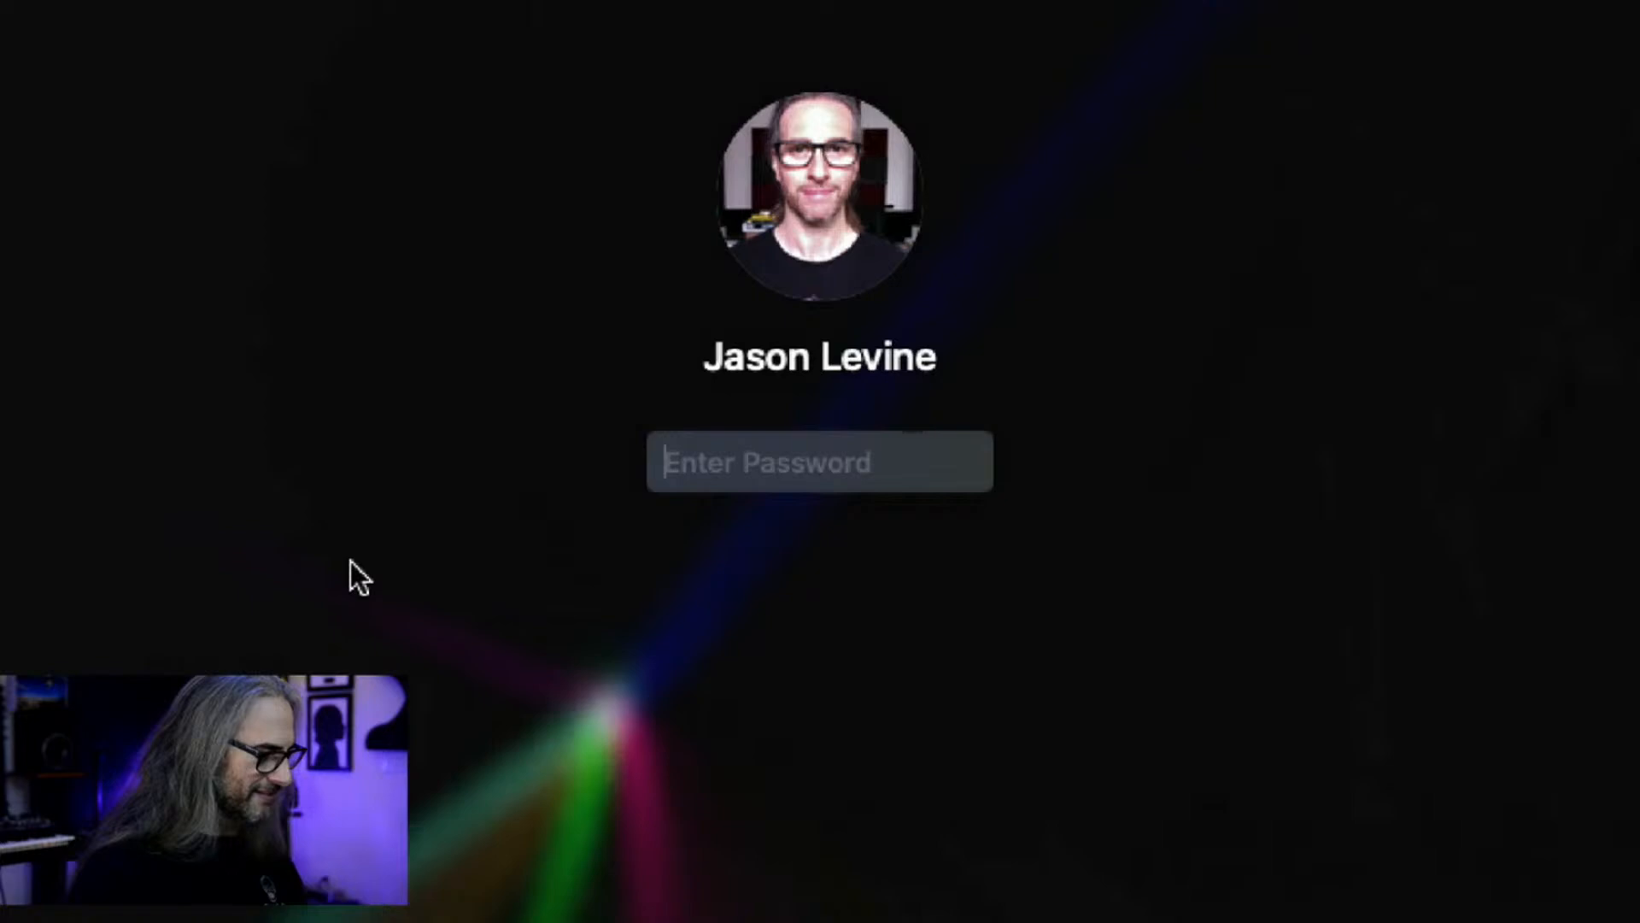
- Enter the account password to unlock the computer
text(****)
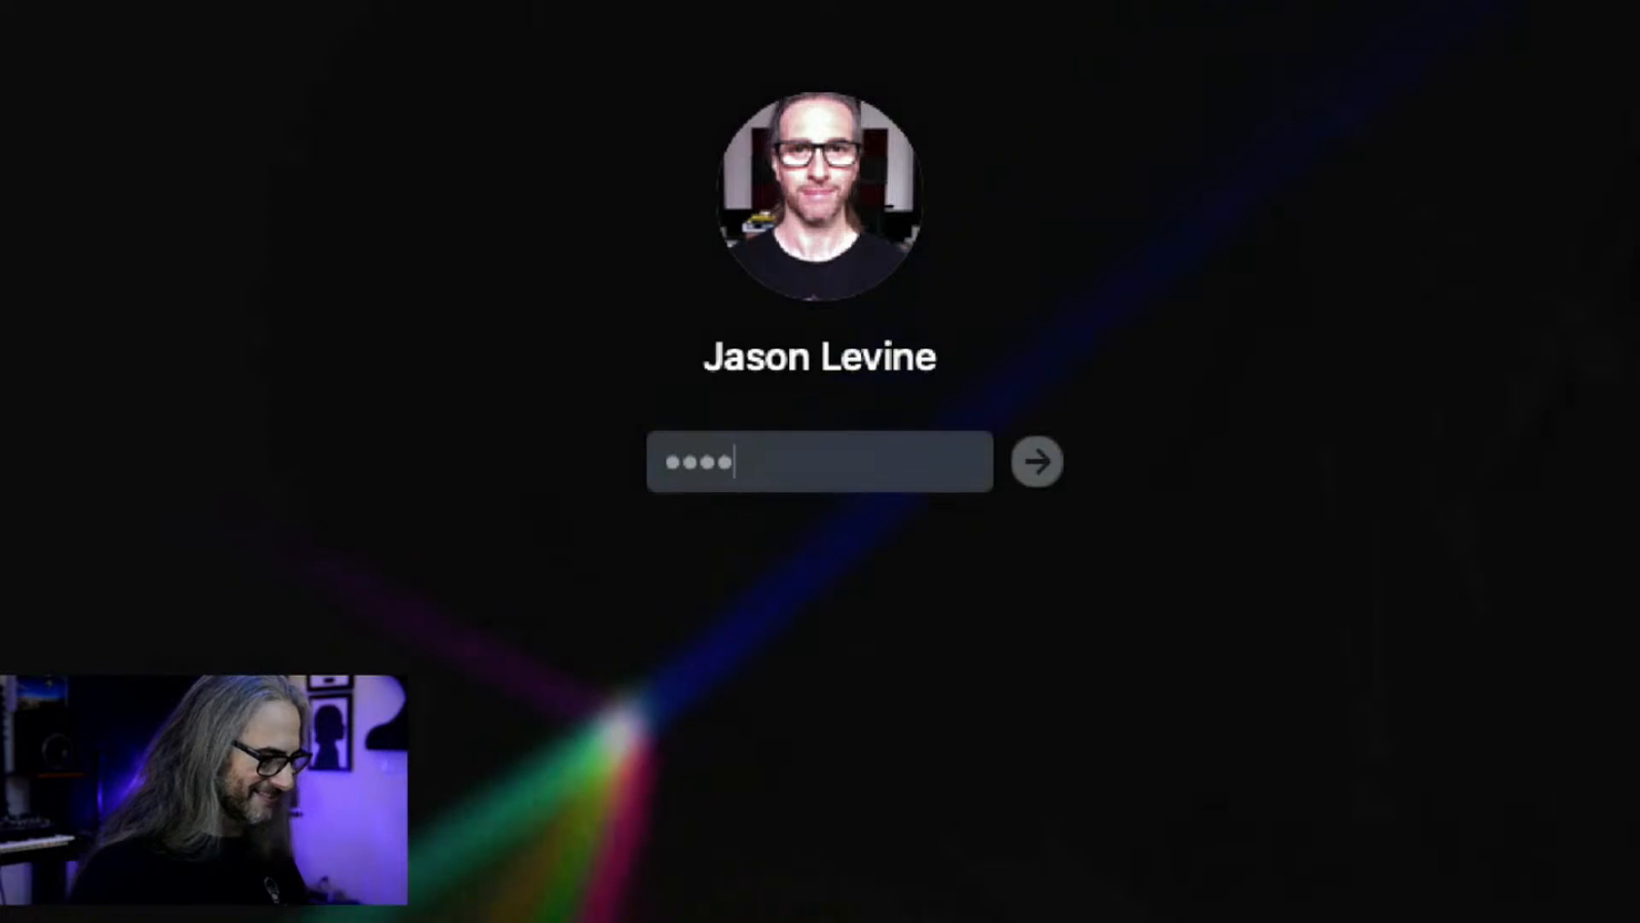
text(****)
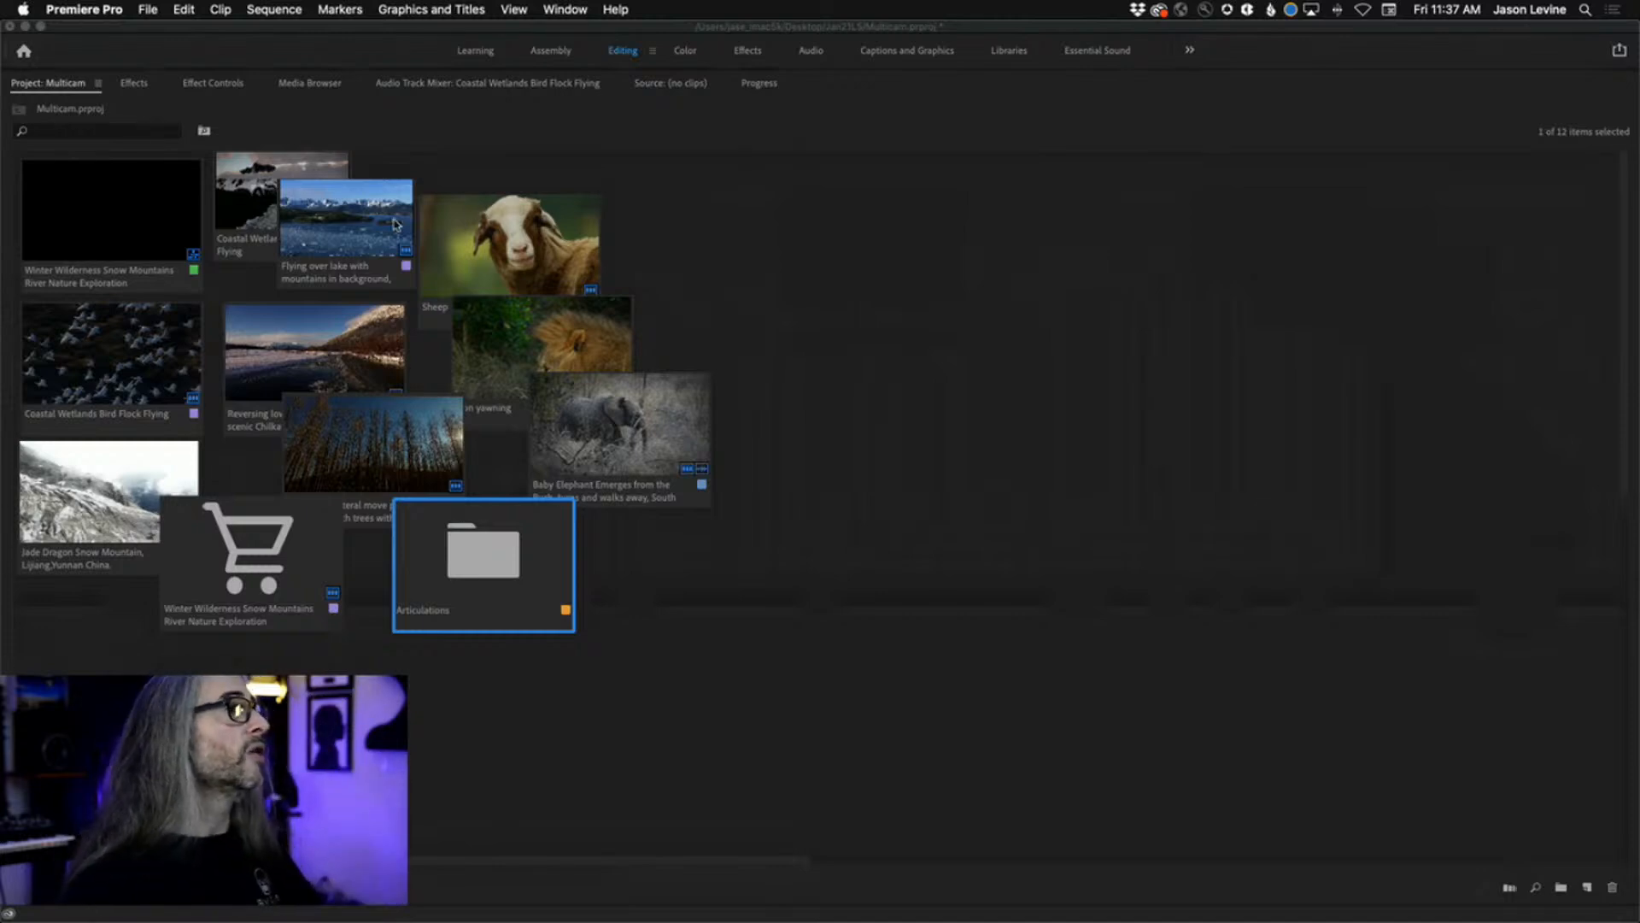
- Examine the Align to Grid, Reset to Grid and Clip Size options for the lake clip without applying any
right_click(350, 227)
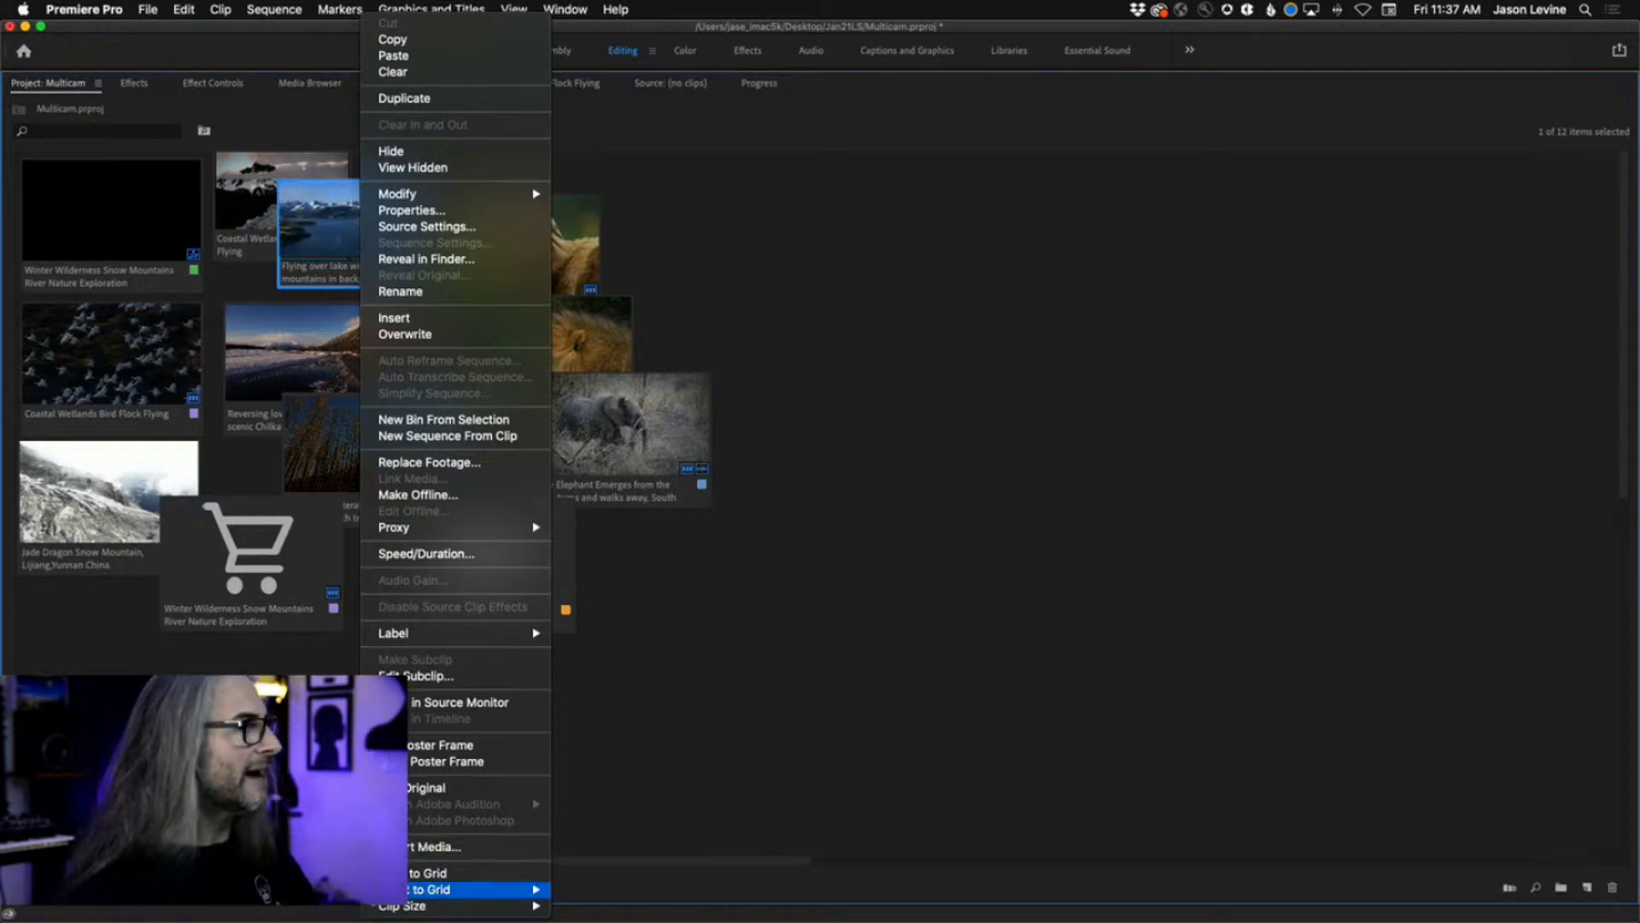
mouse_move(376, 905)
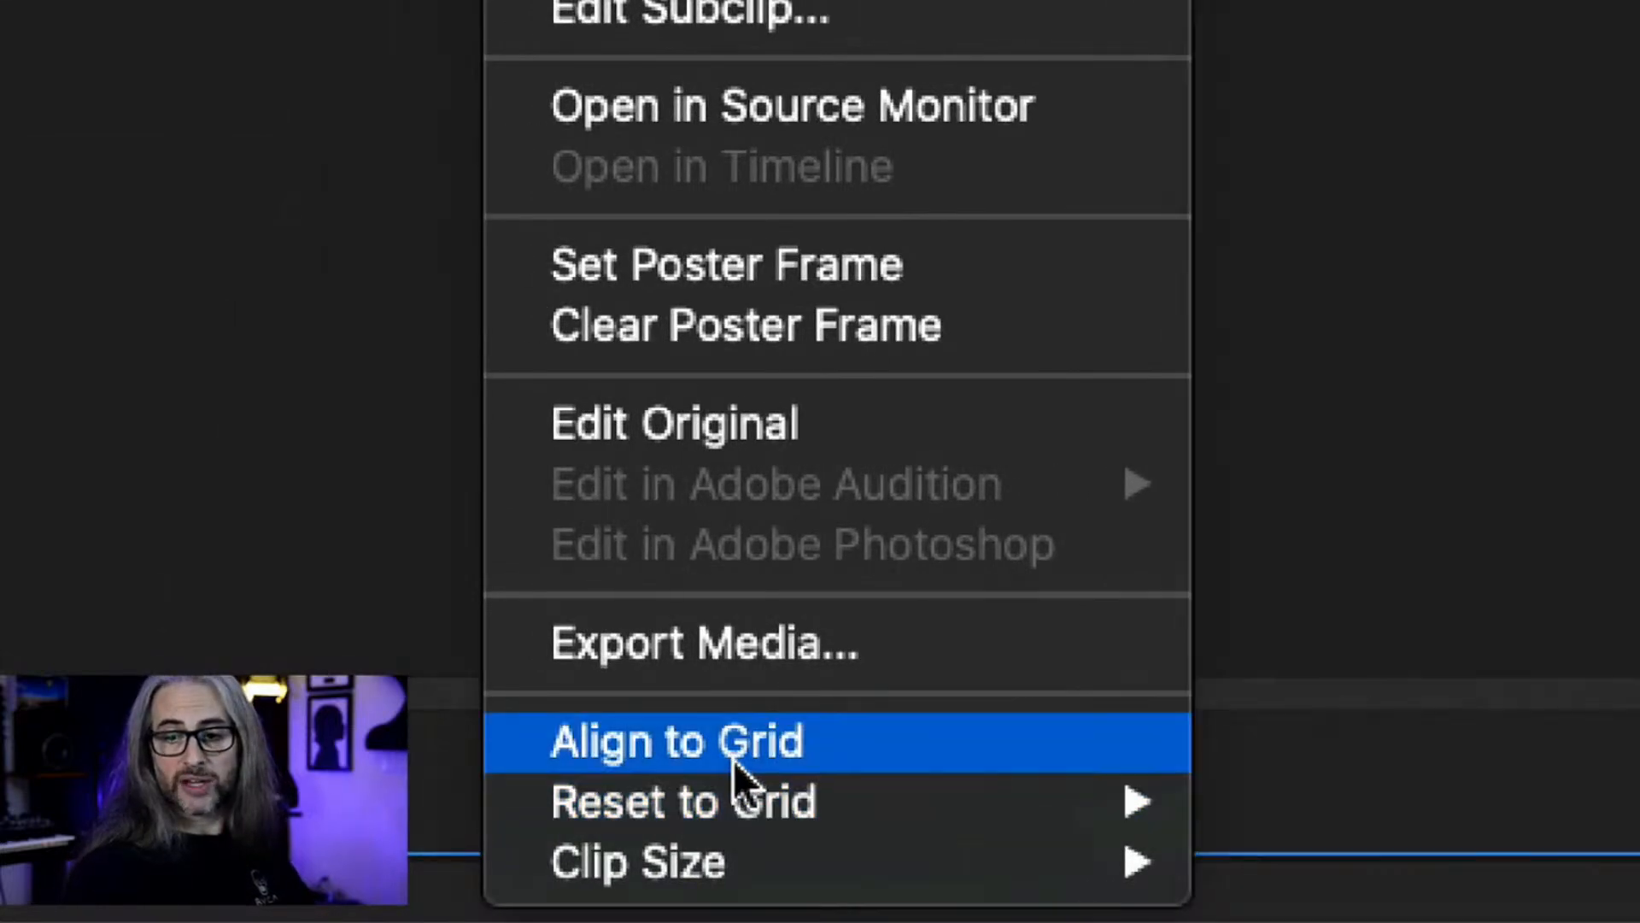
mouse_move(745, 778)
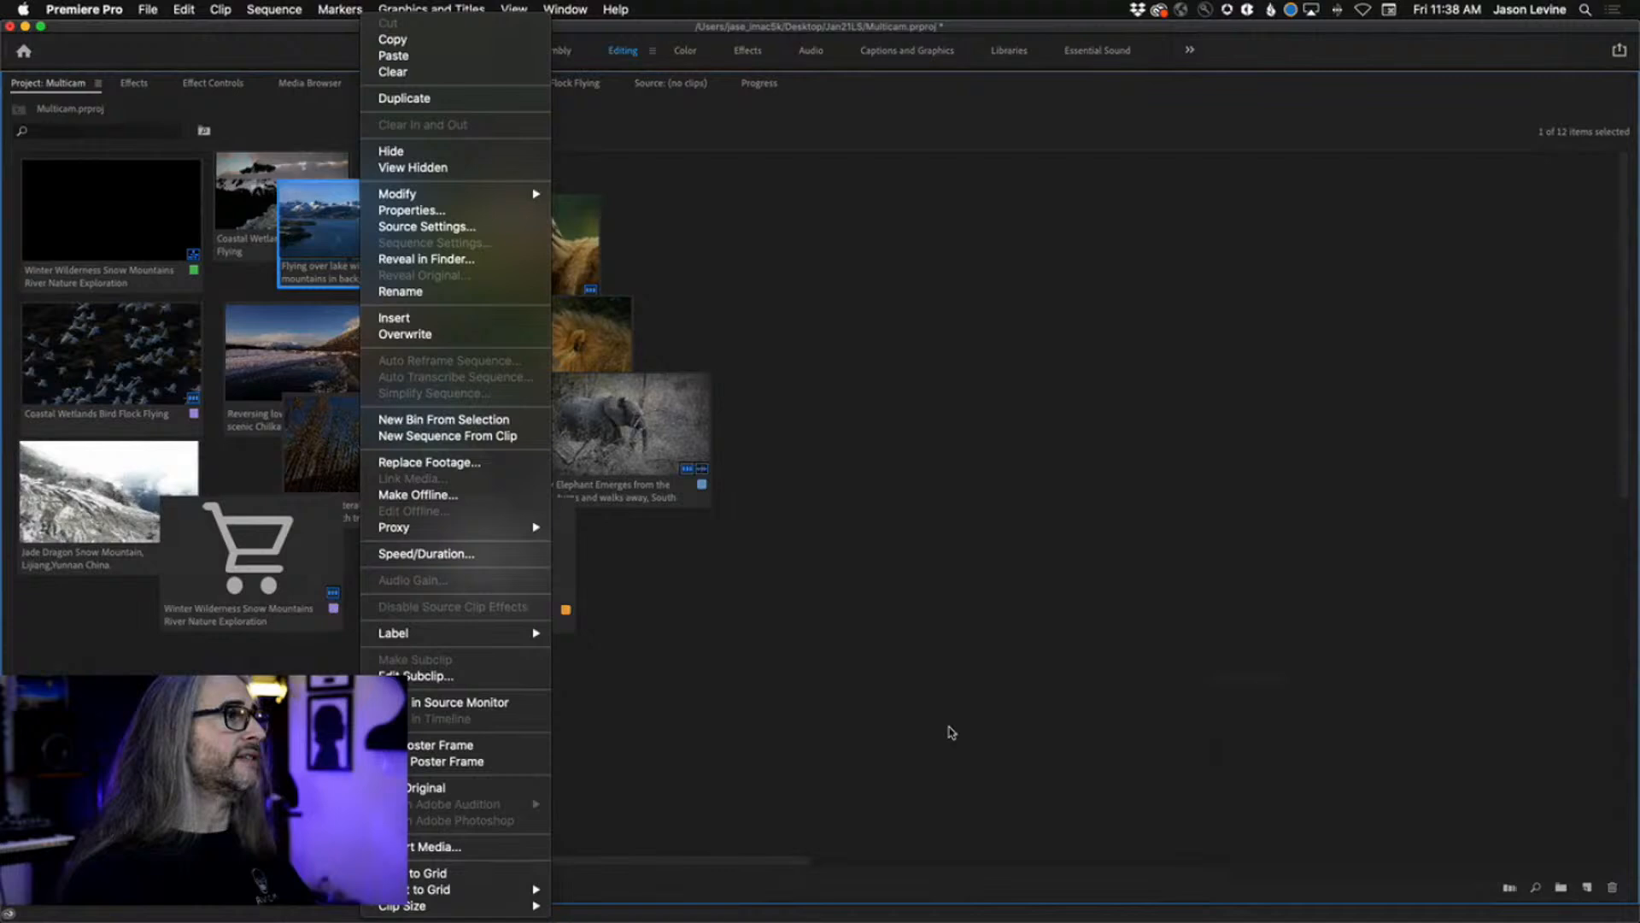
click(796, 760)
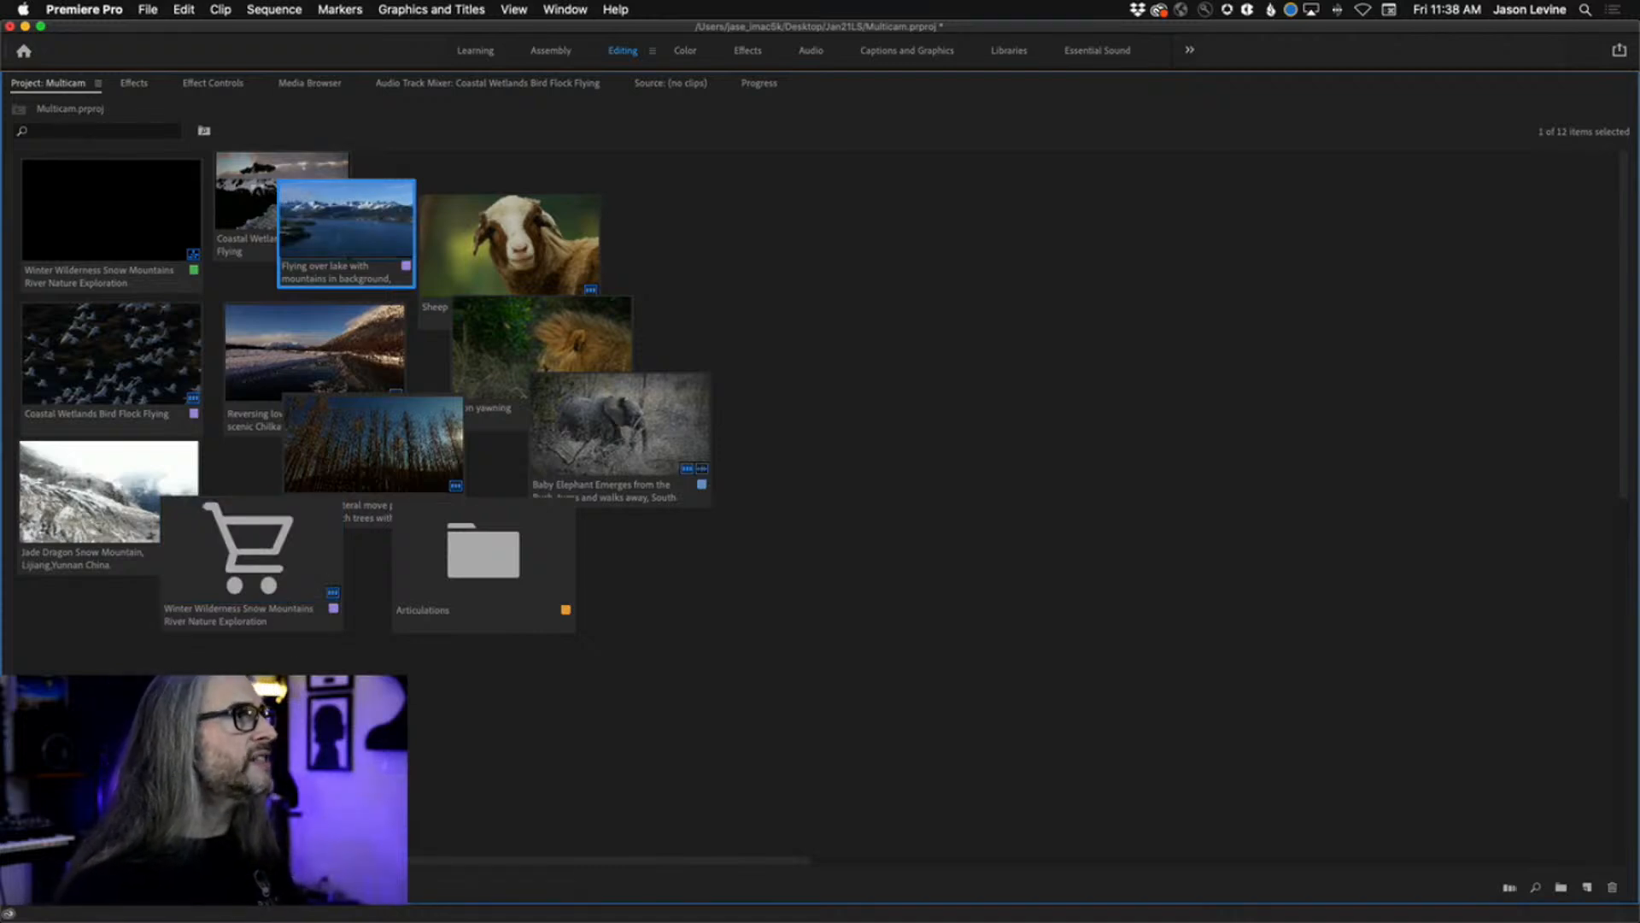
- Restore the Project panel to its normal size, switch it to List View and look through the metadata columns
key(grave)
click(40, 617)
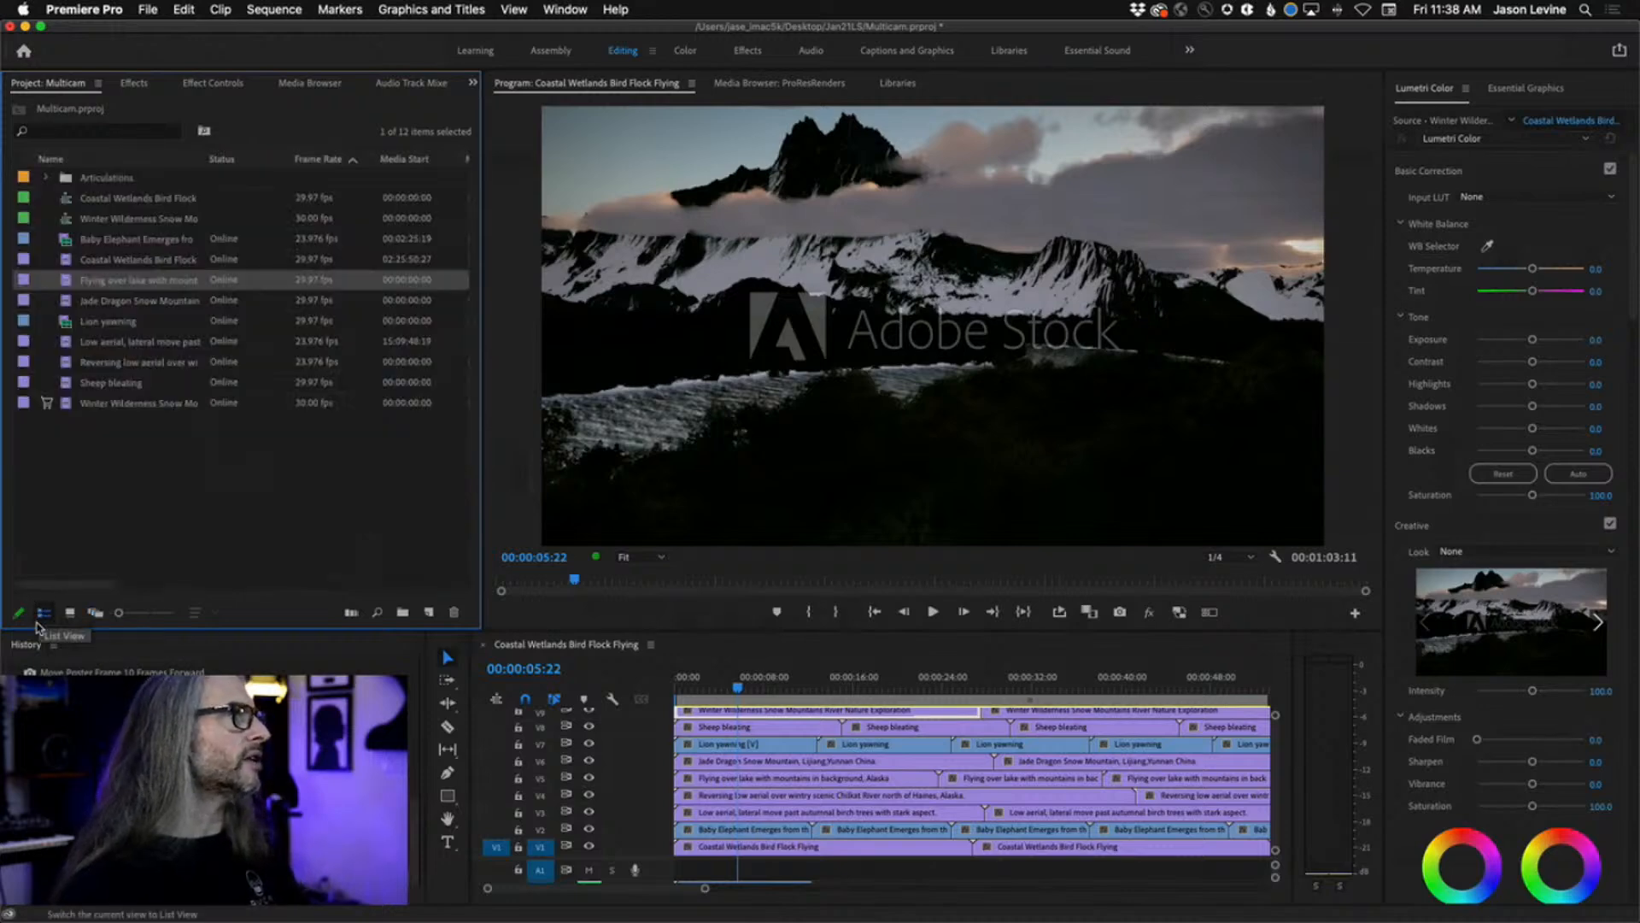
drag(98, 585, 306, 591)
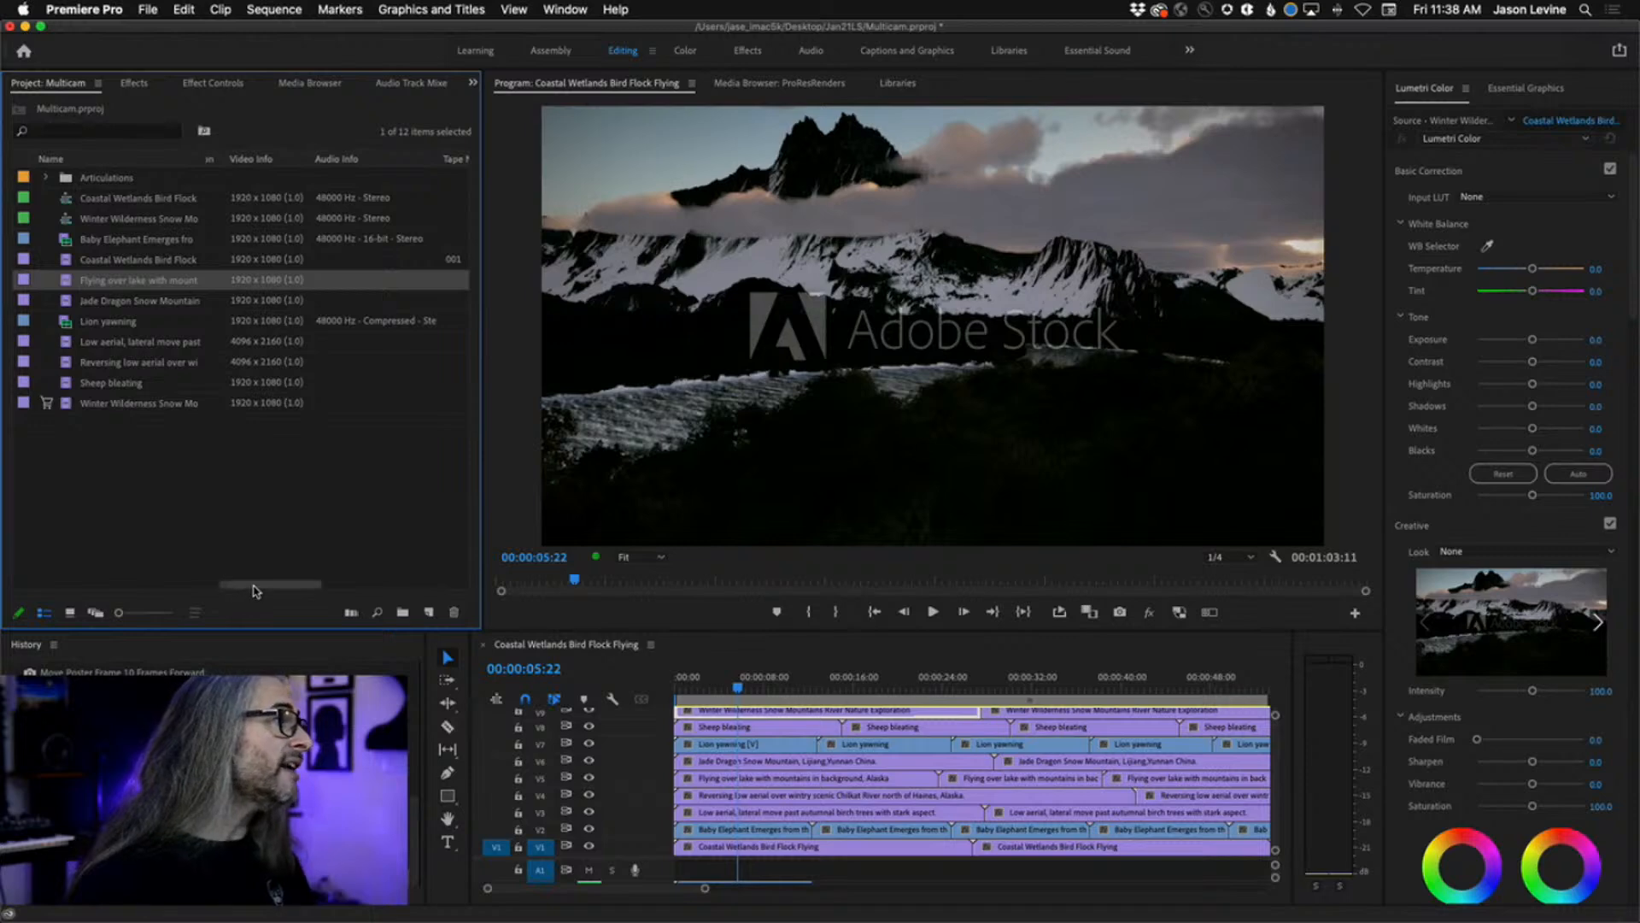
drag(257, 584, 16, 581)
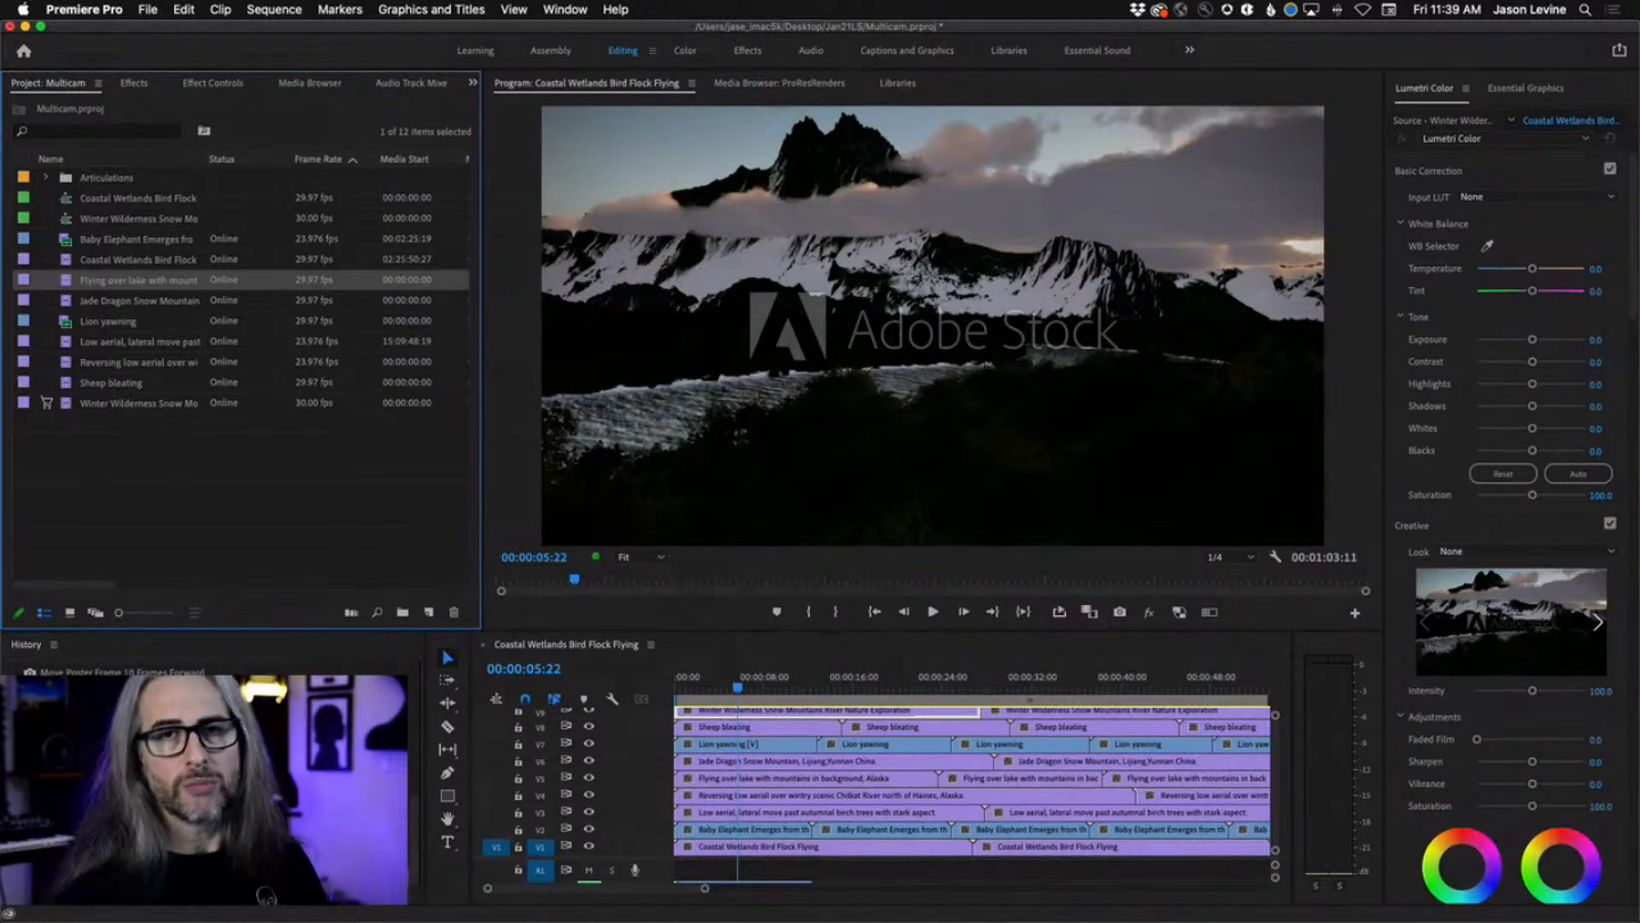
- Select the nine clips from Baby Elephant to Winter Wilderness and open the Create Proxies settings for them
click(104, 246)
shift+click(149, 405)
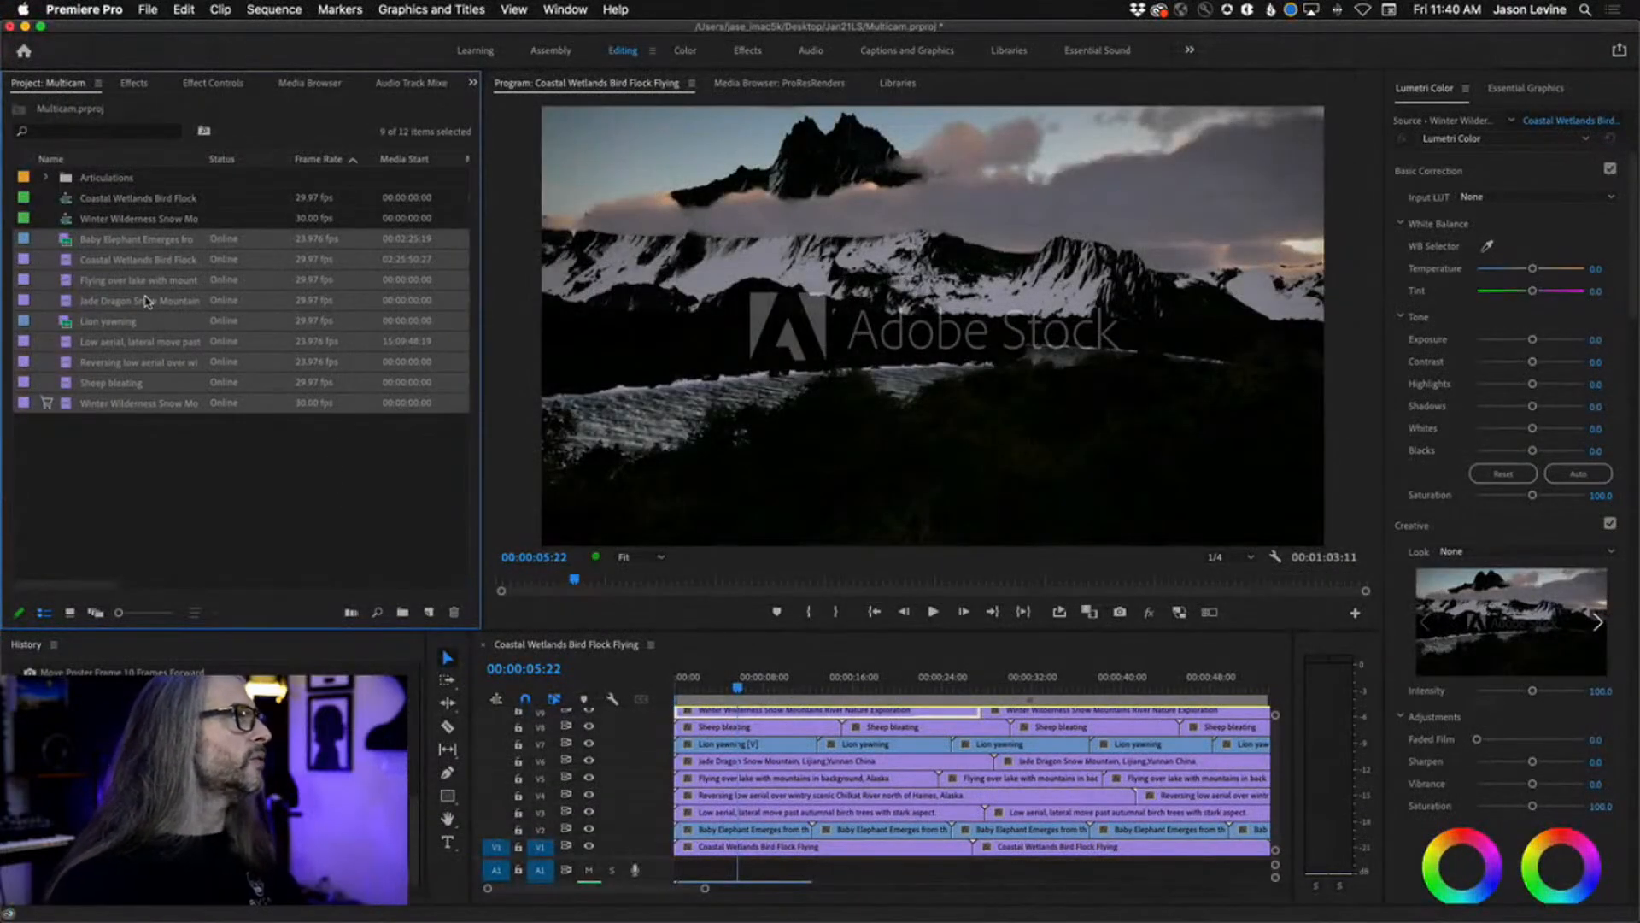
right_click(146, 302)
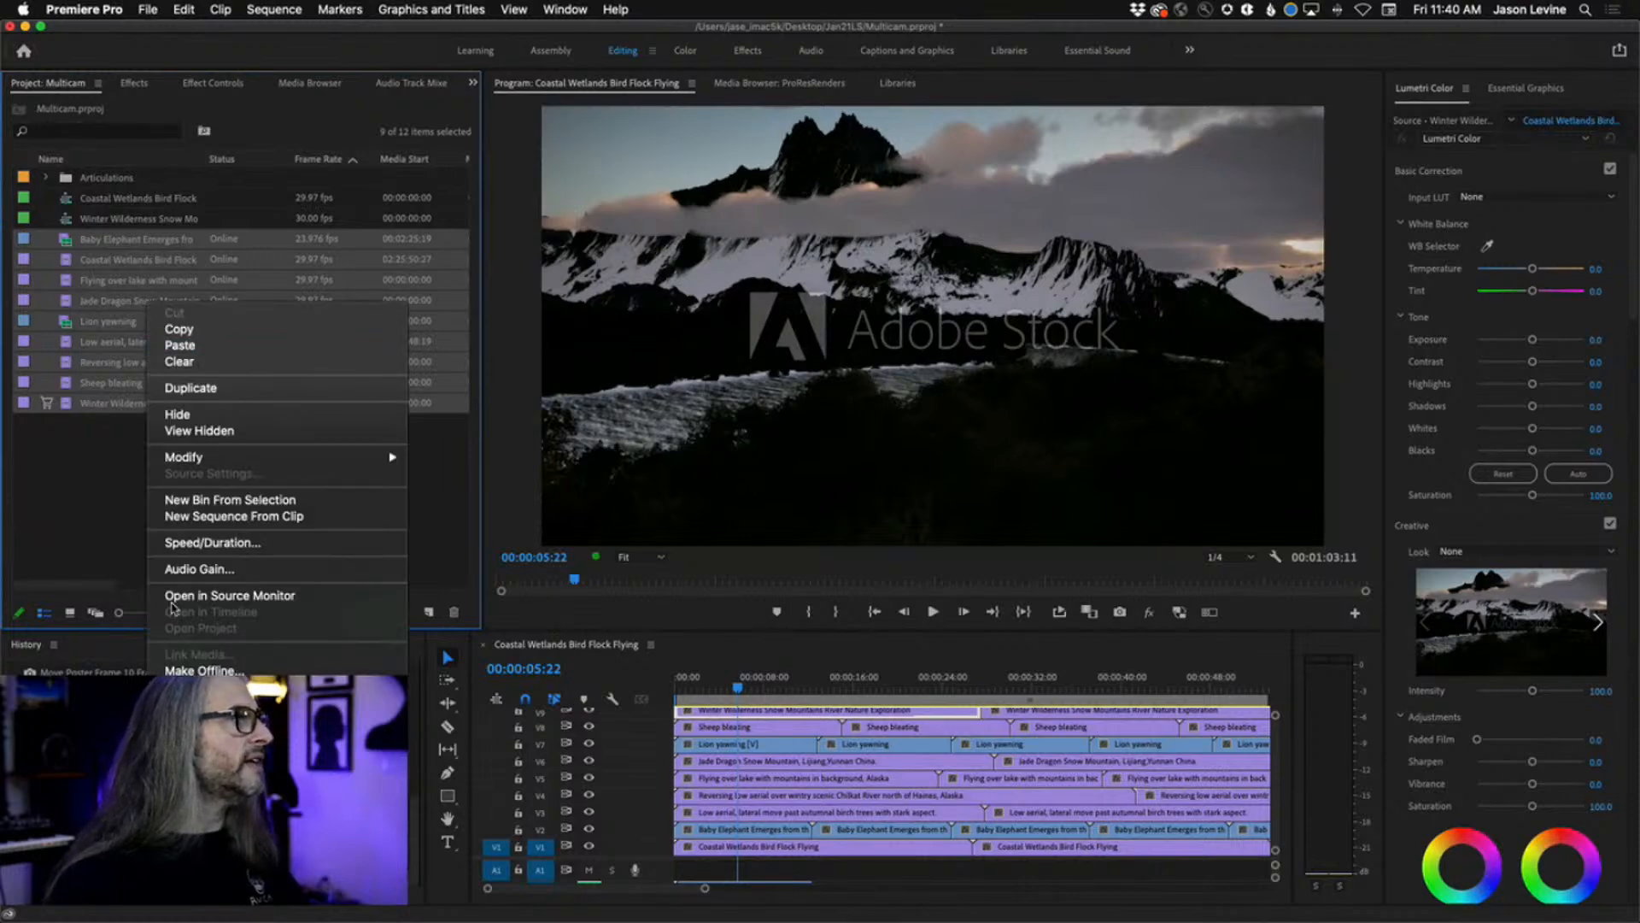
mouse_move(257, 689)
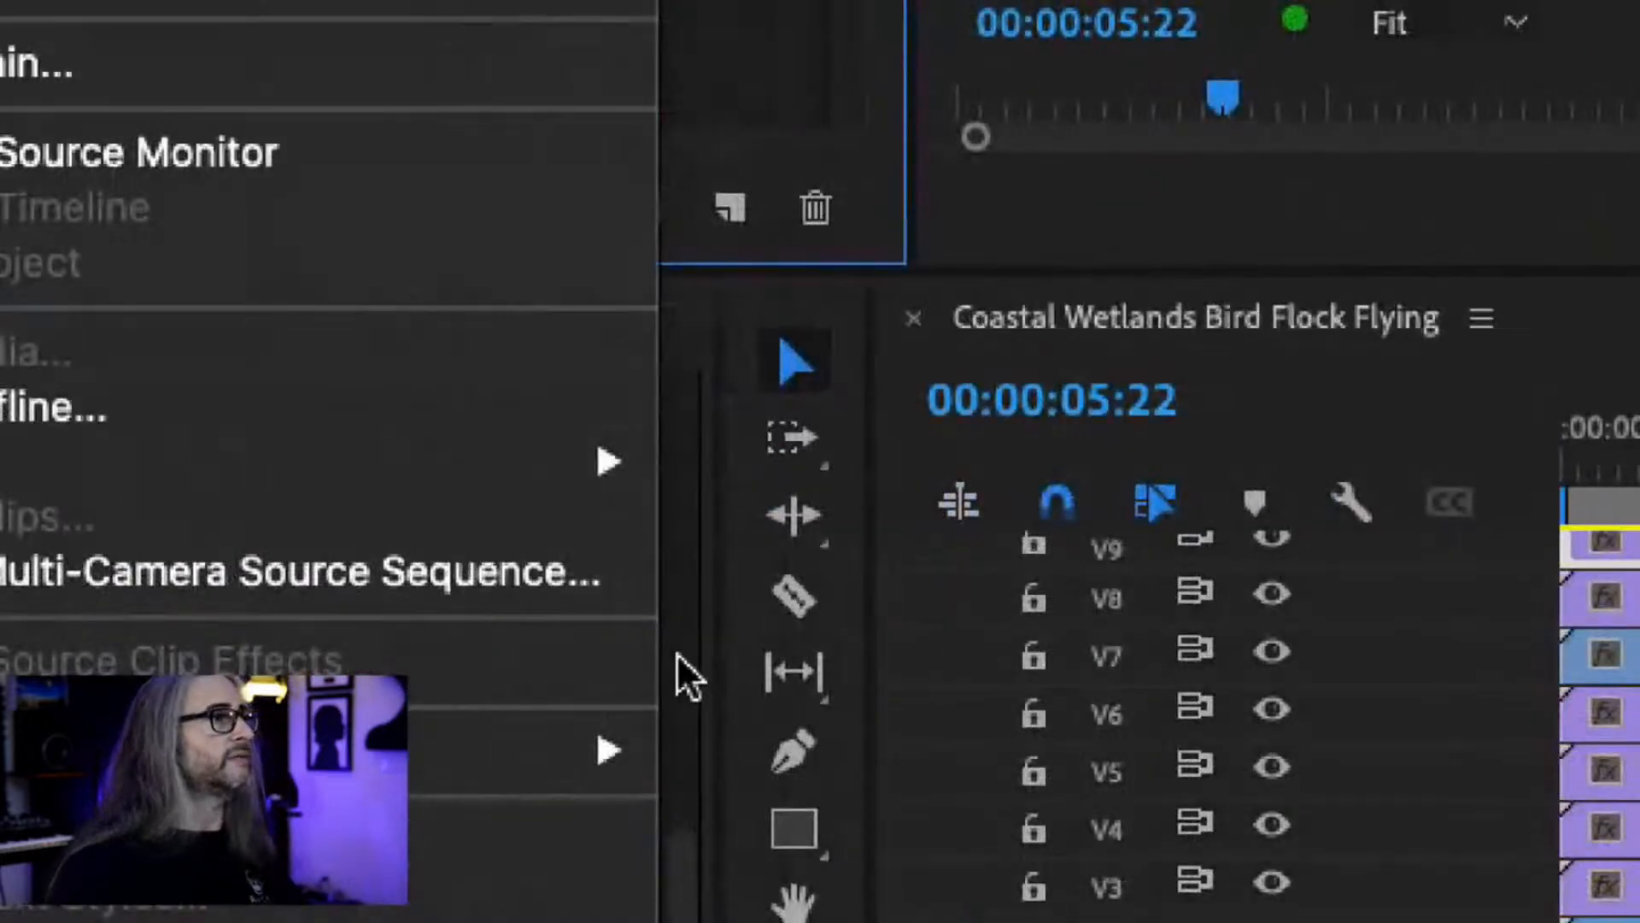
mouse_move(330, 458)
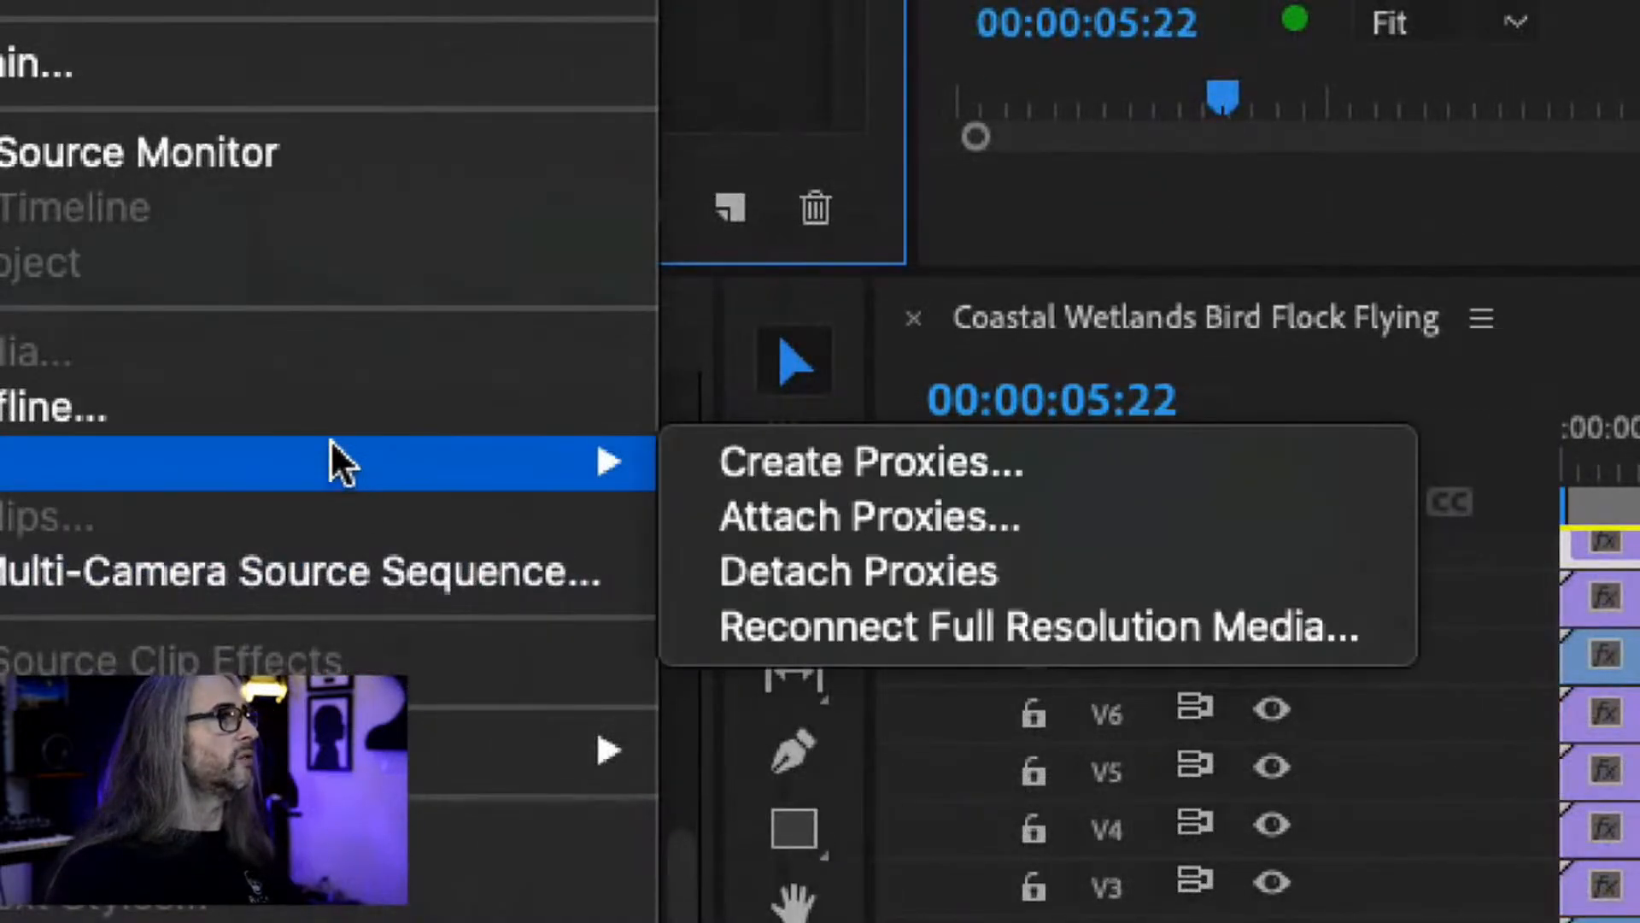
click(1070, 461)
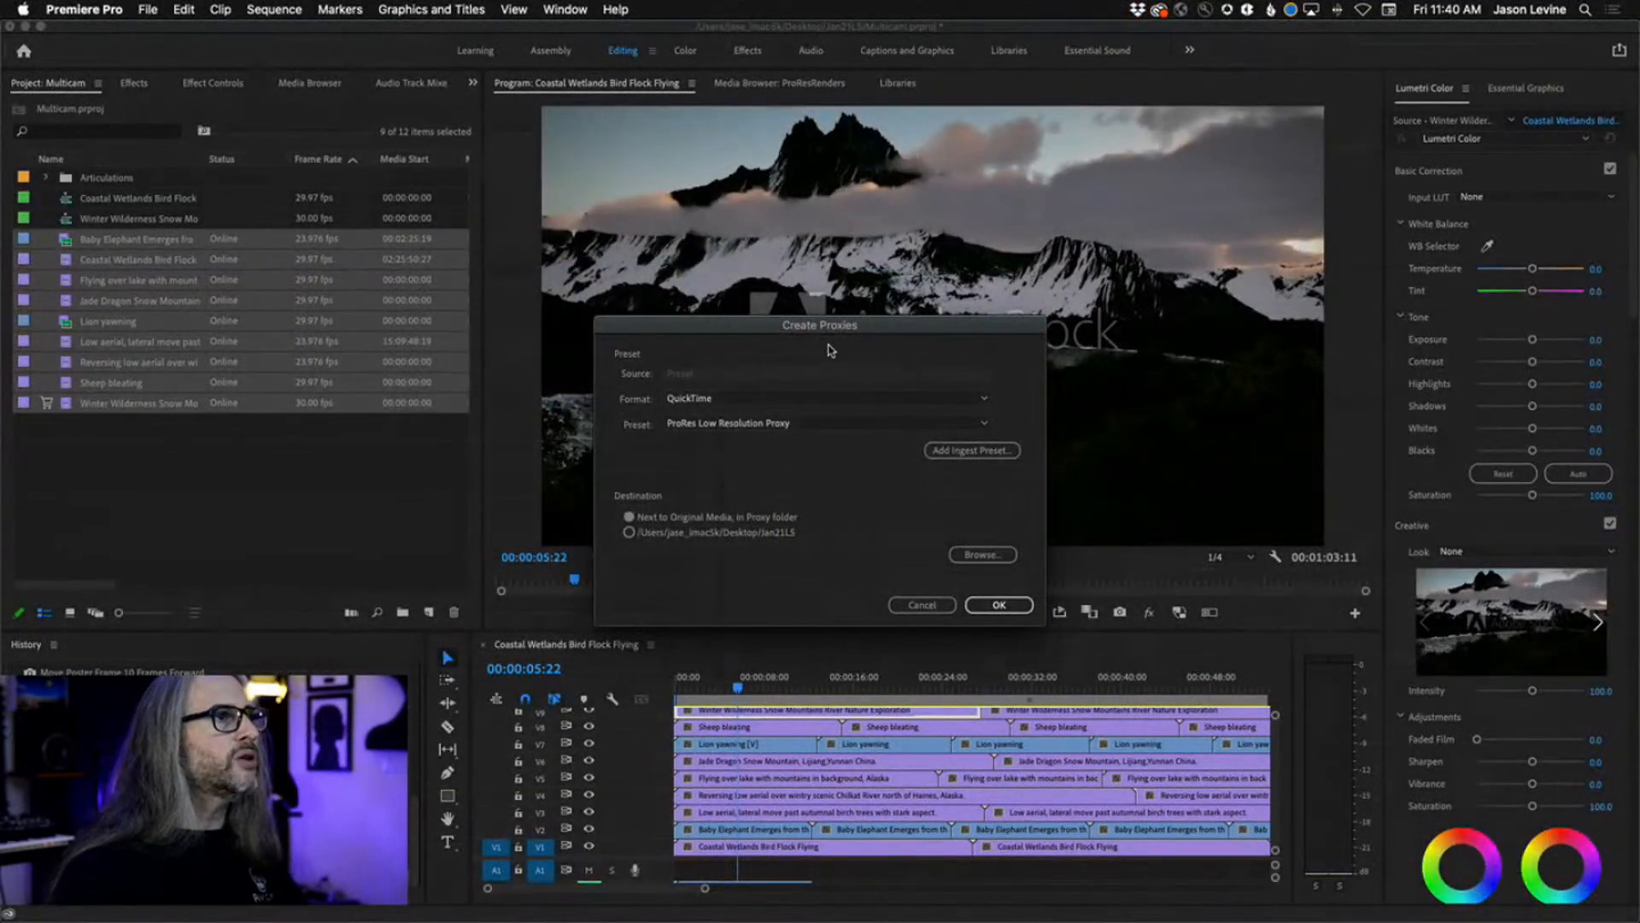
- Try the DNxHR/DNxHD MXF OP1a and H.264 proxy formats and examine the presets offered for each
click(899, 399)
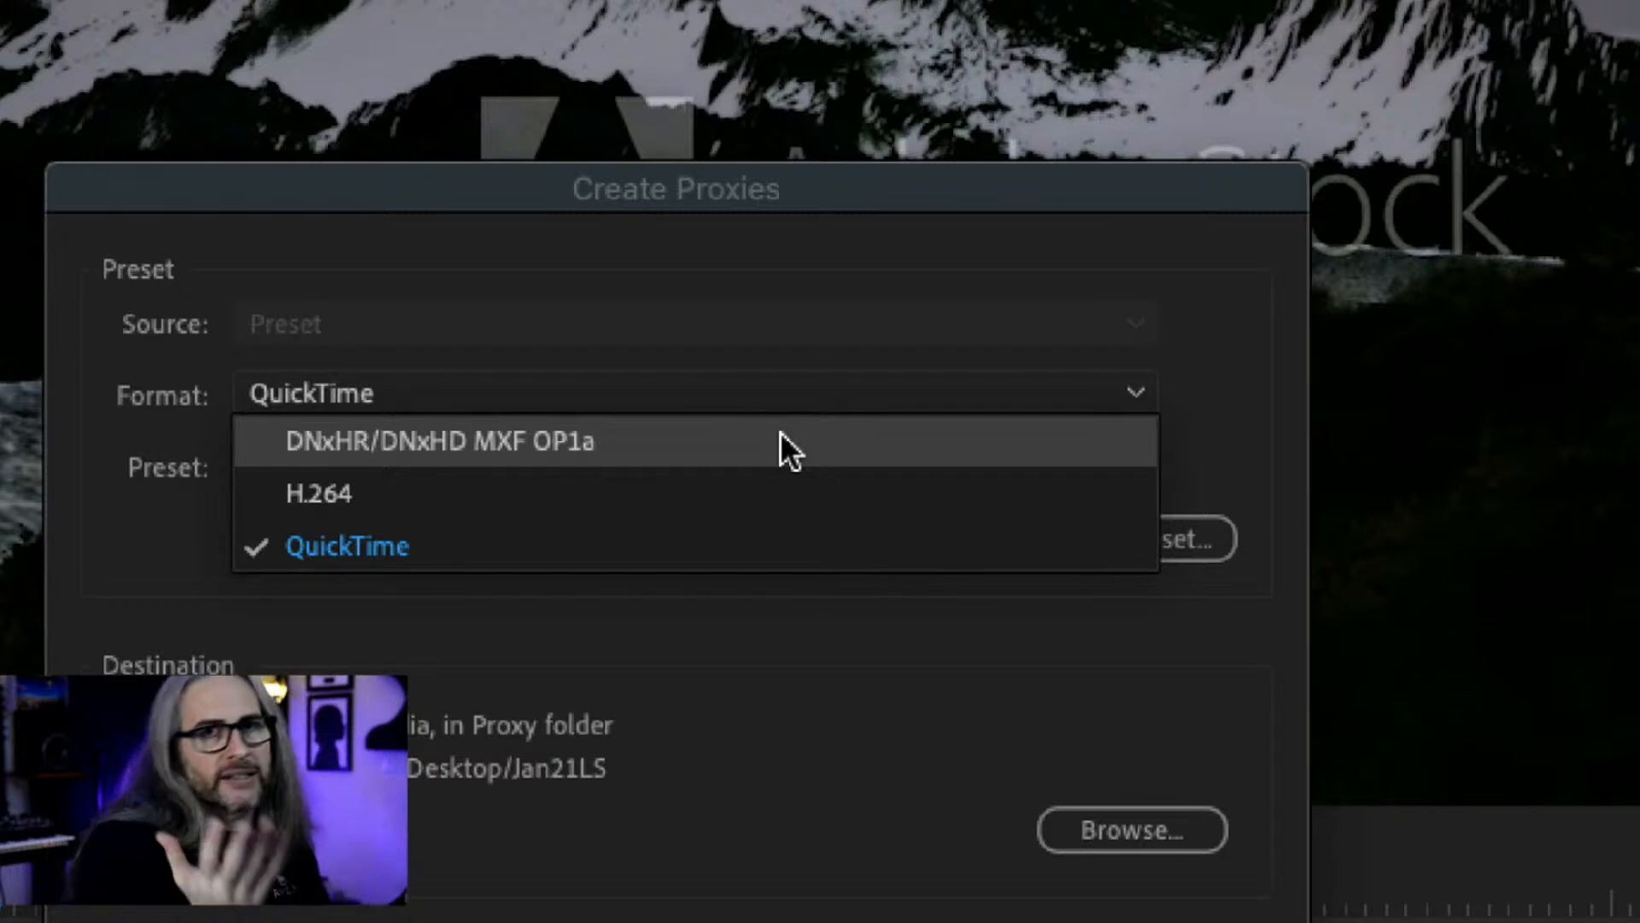
click(781, 432)
click(762, 465)
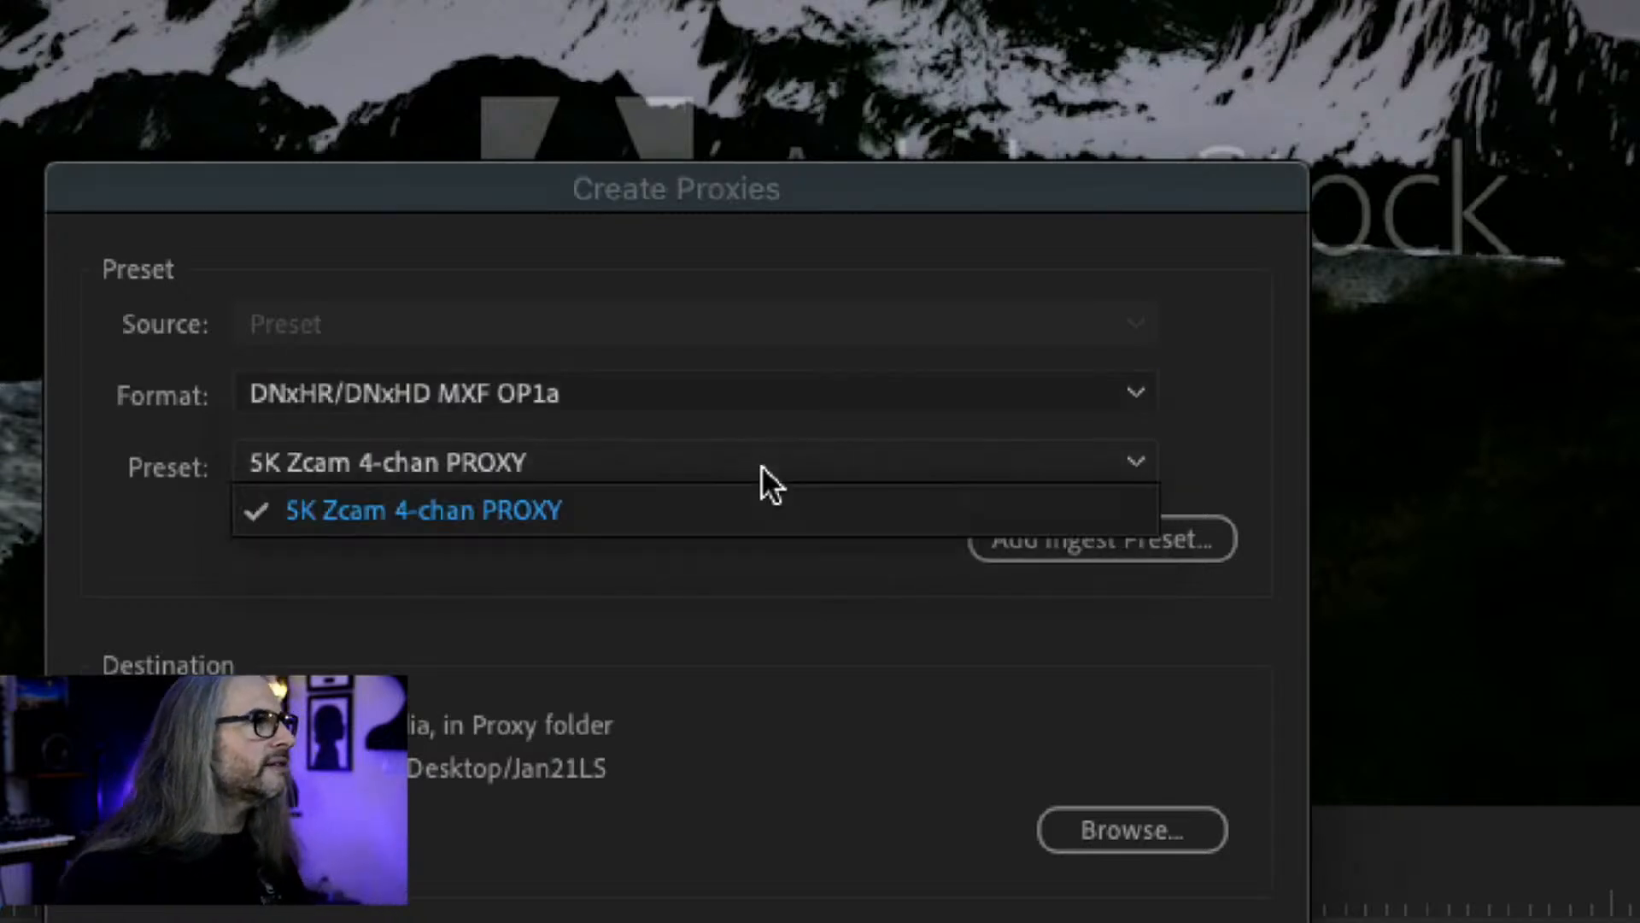
click(759, 389)
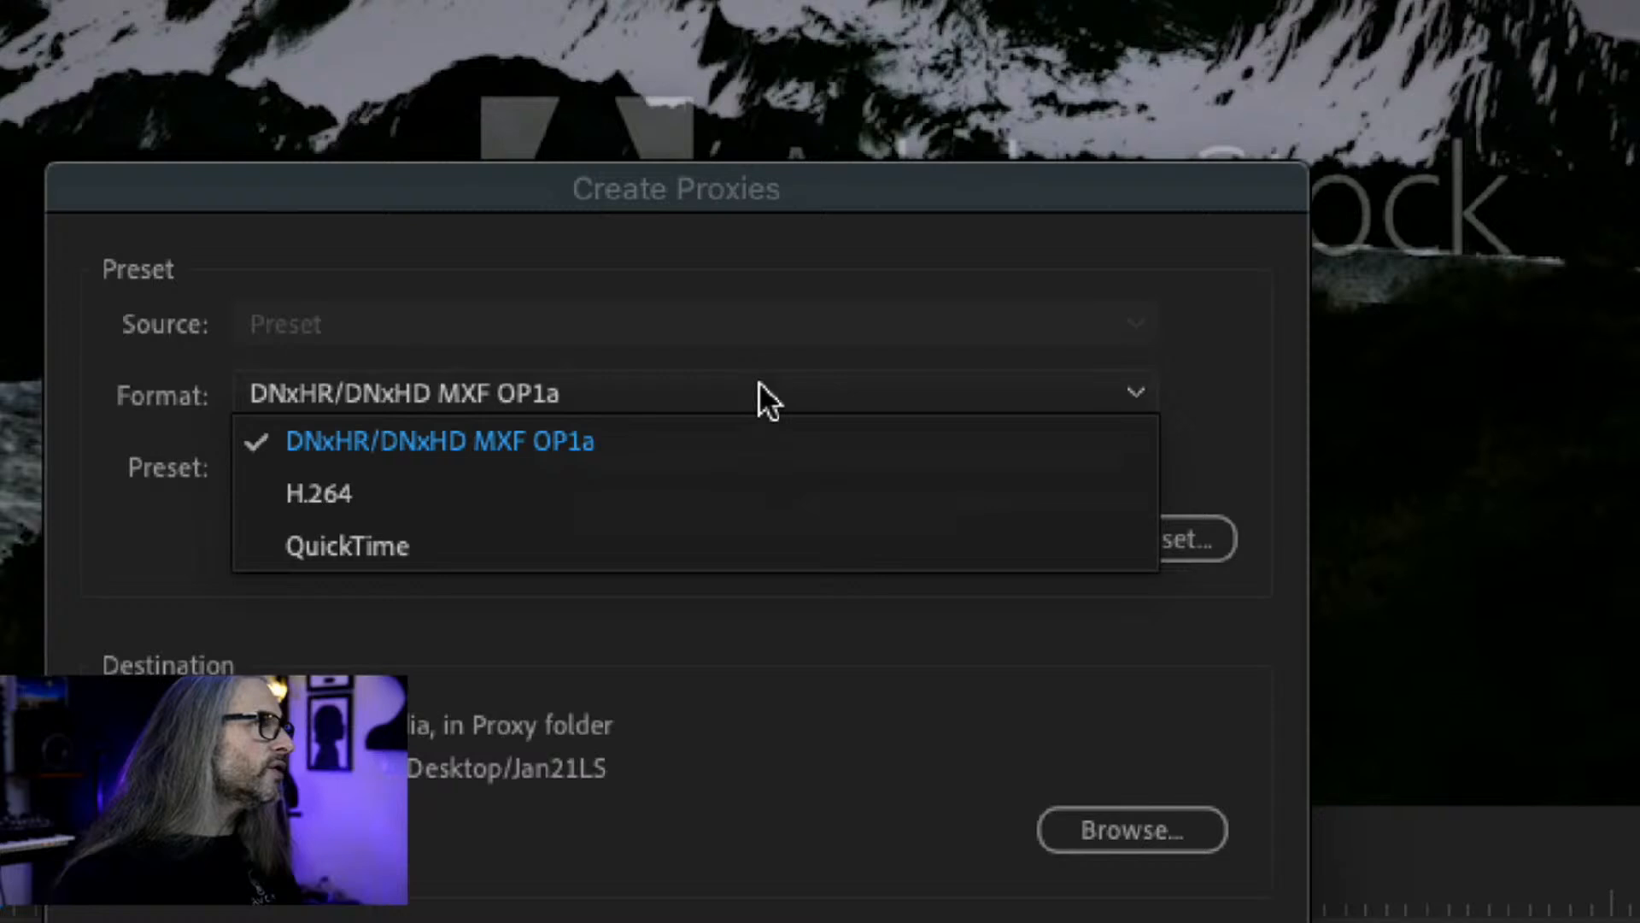
click(667, 488)
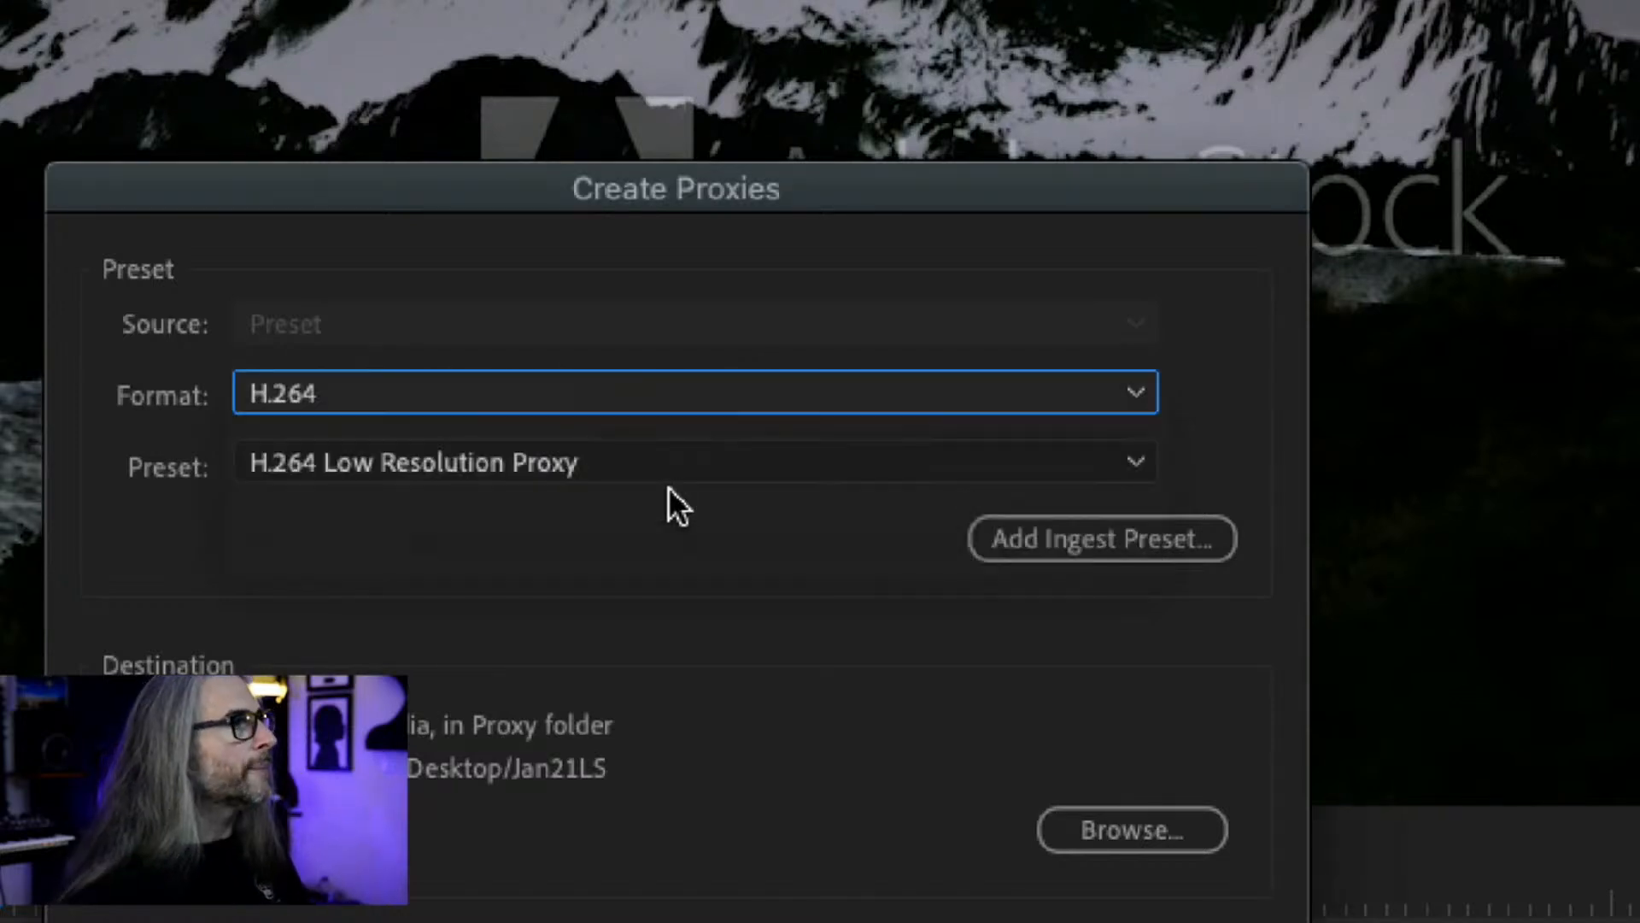
click(726, 461)
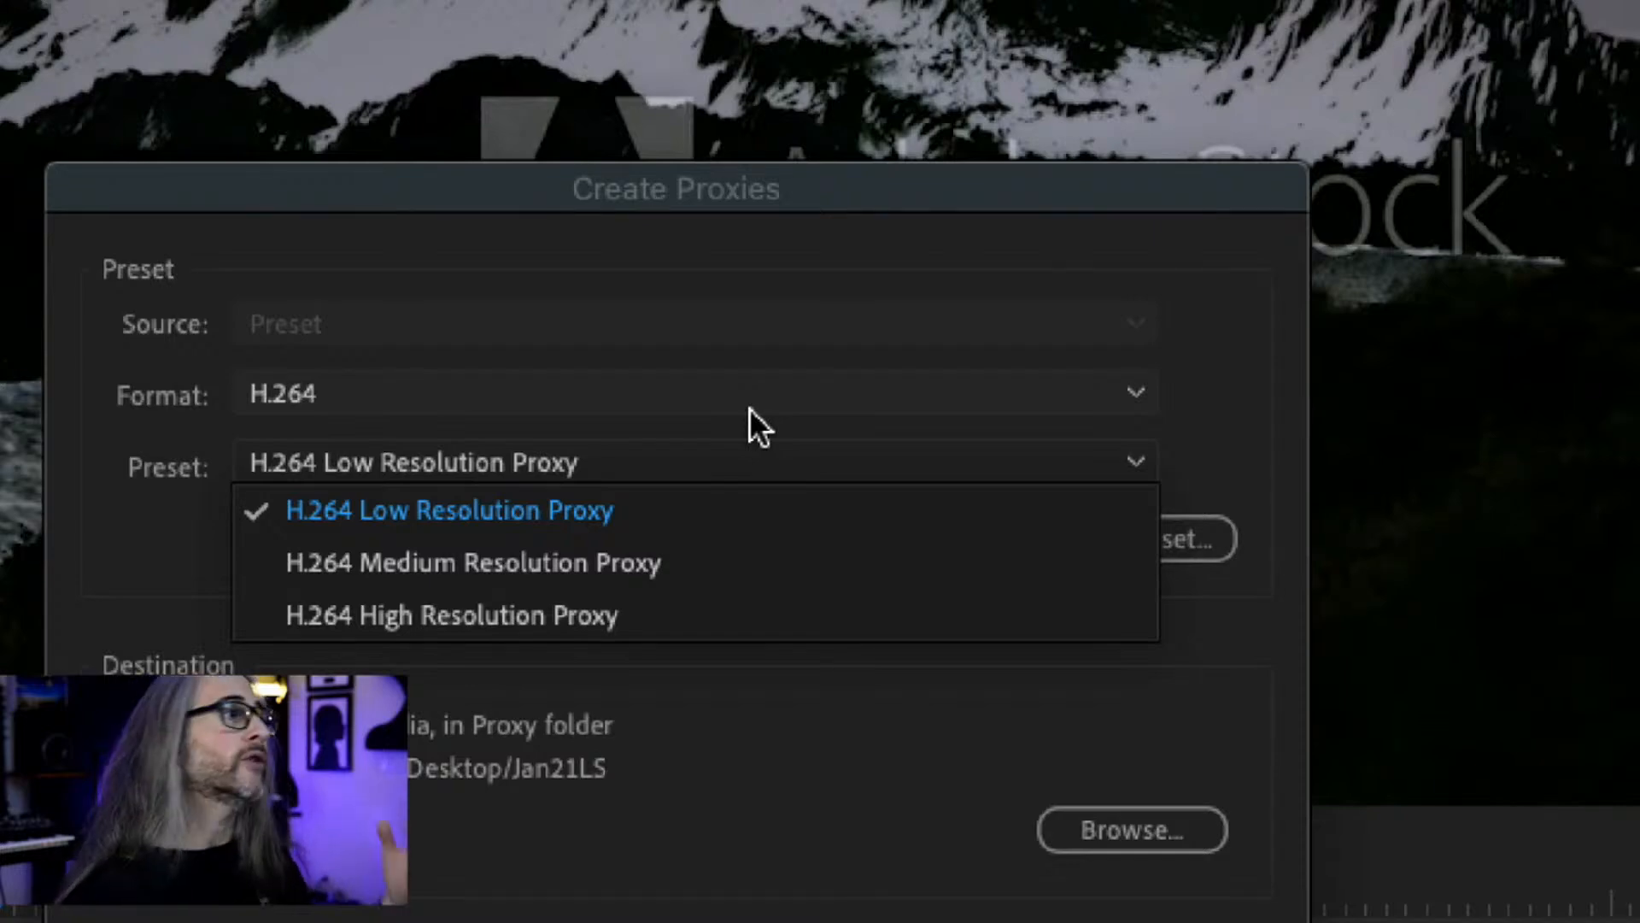
click(838, 449)
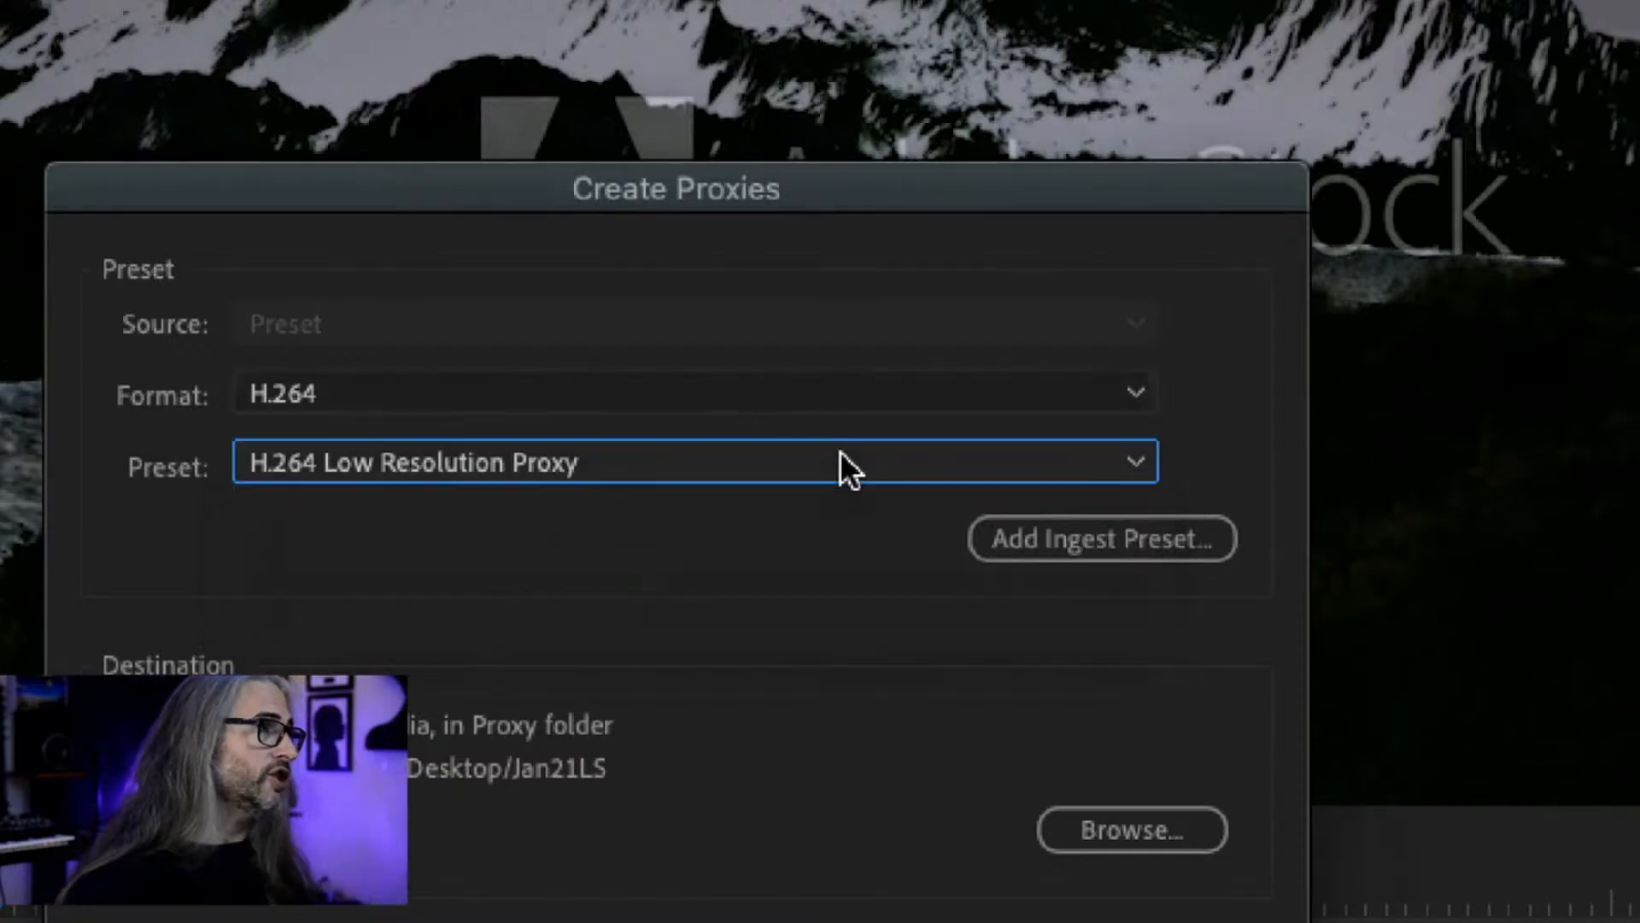
- Choose the QuickTime format with the ProRes Low Resolution Proxy preset, and leave the settings without creating proxies
click(833, 403)
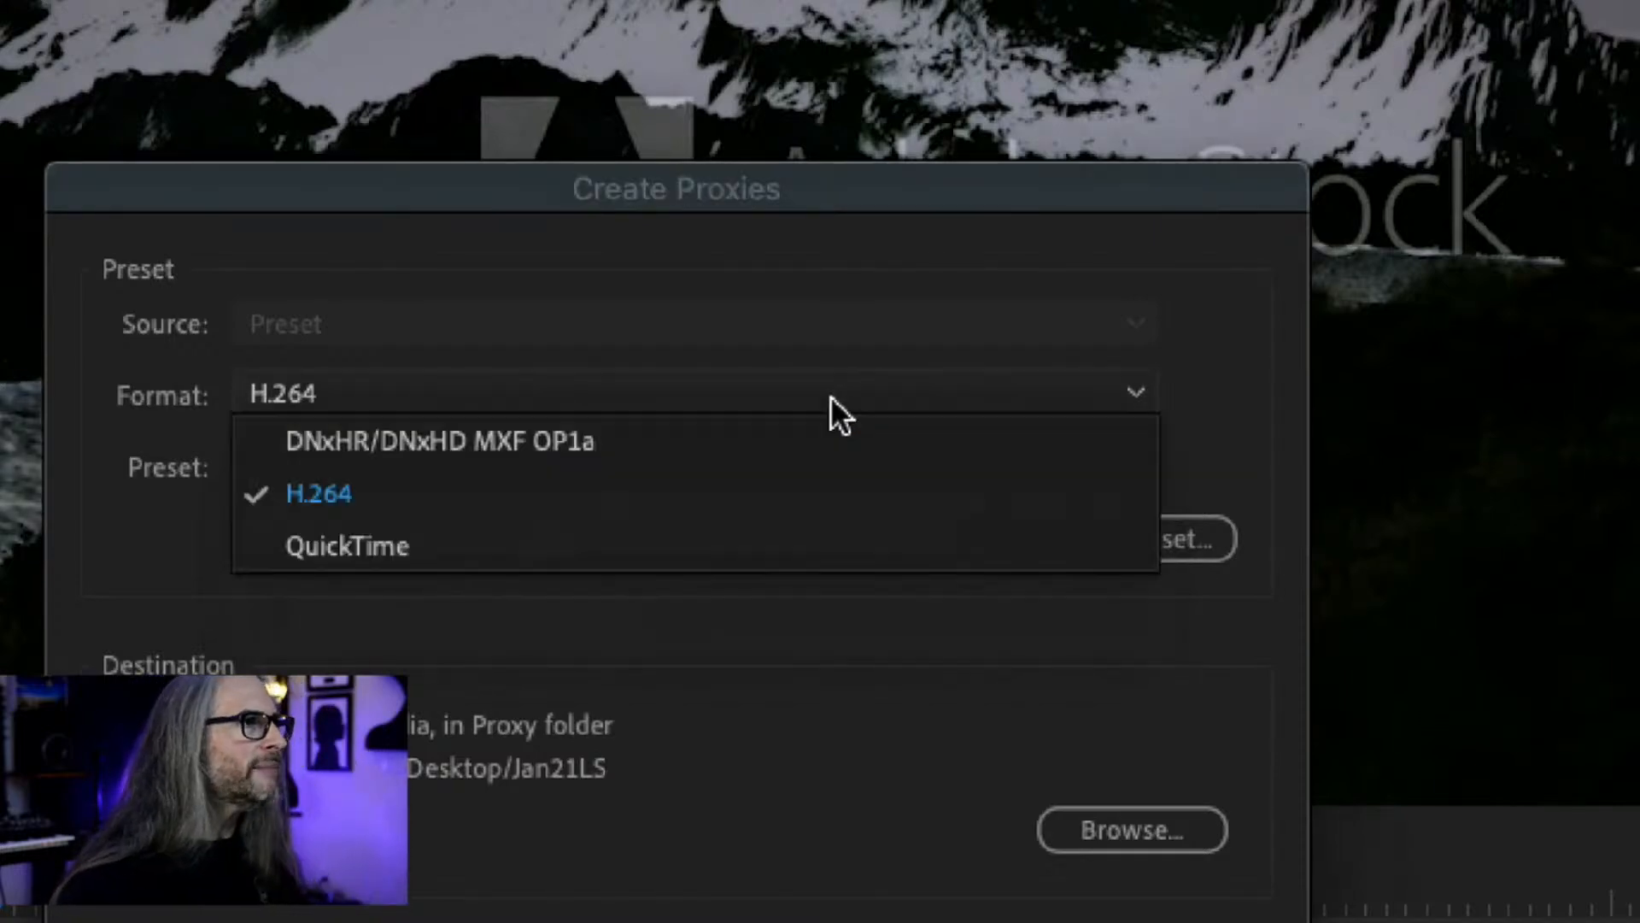
click(670, 532)
click(679, 463)
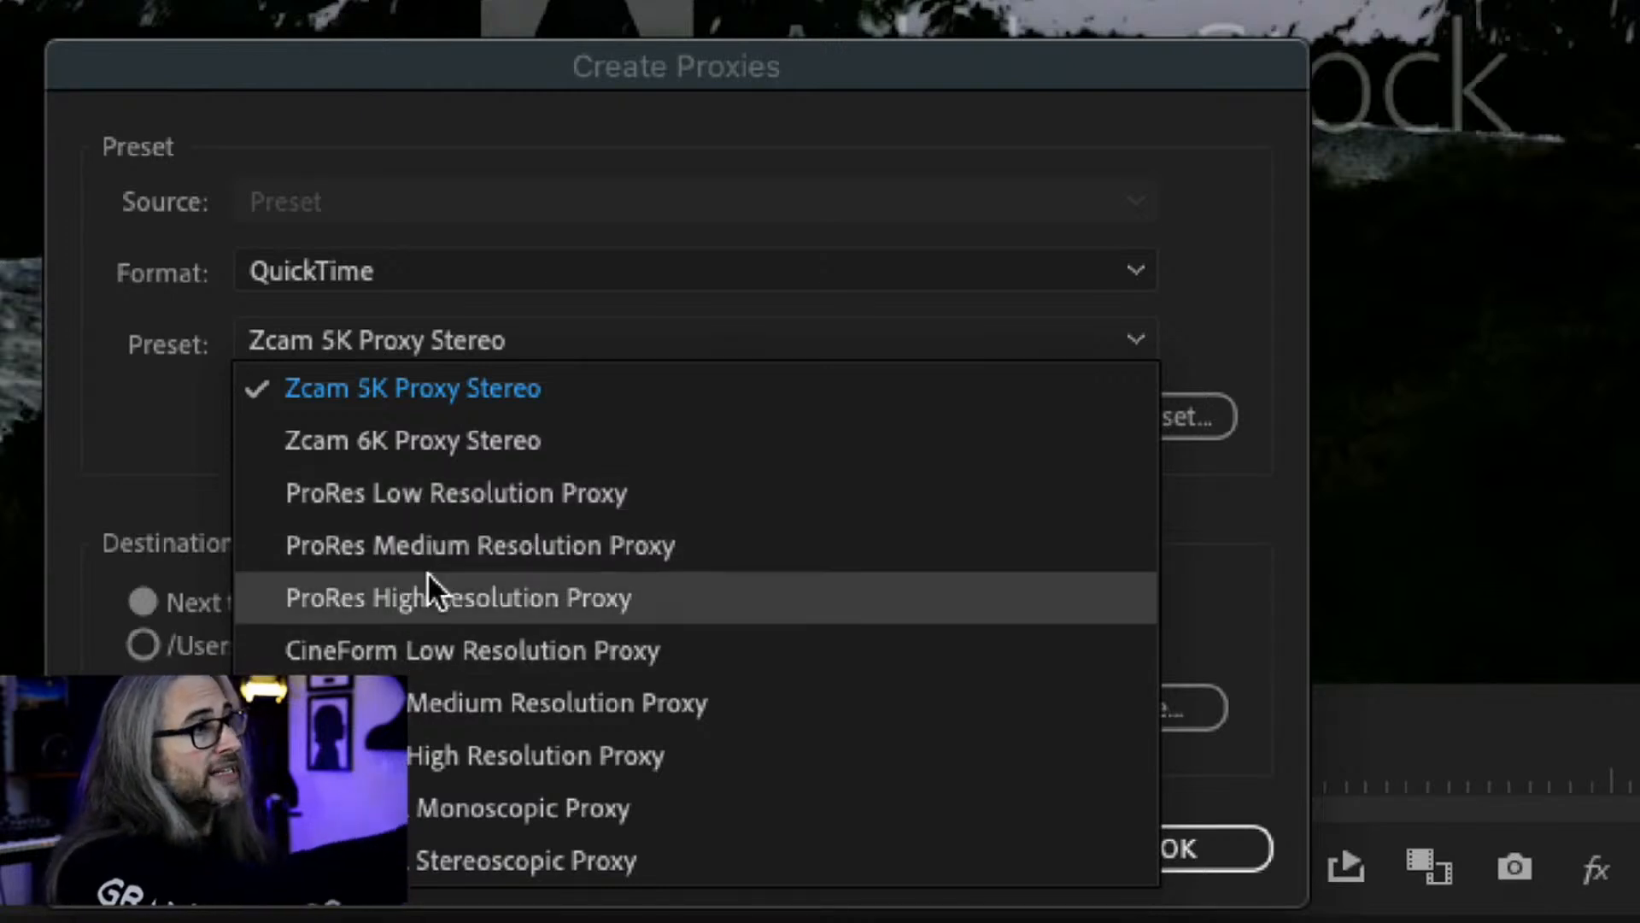
click(453, 500)
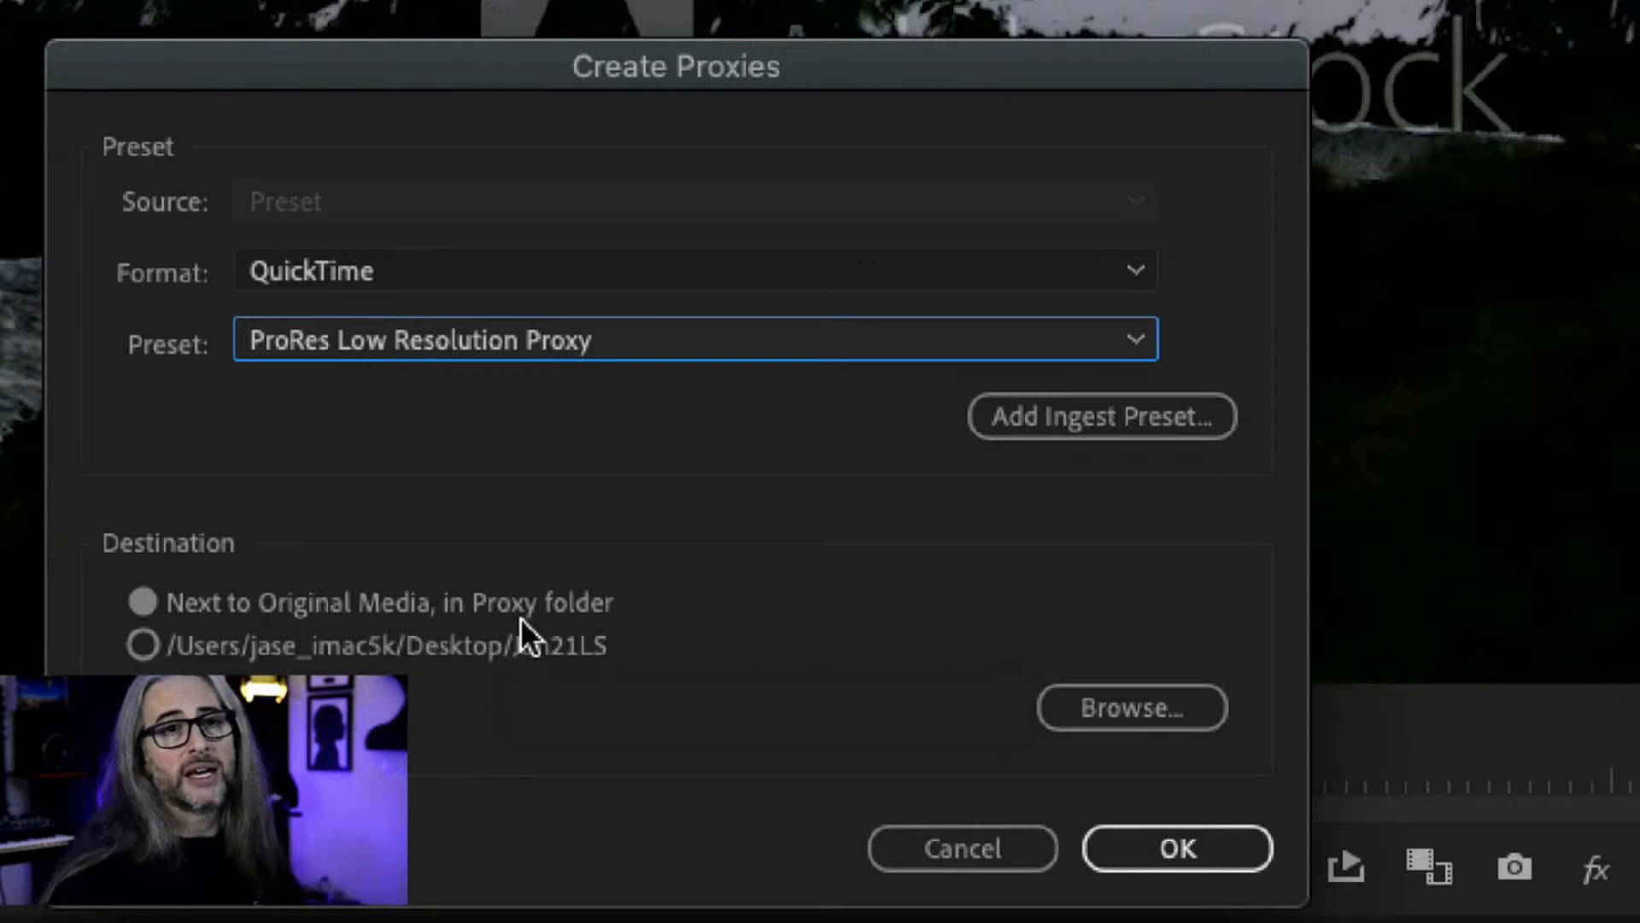
click(919, 858)
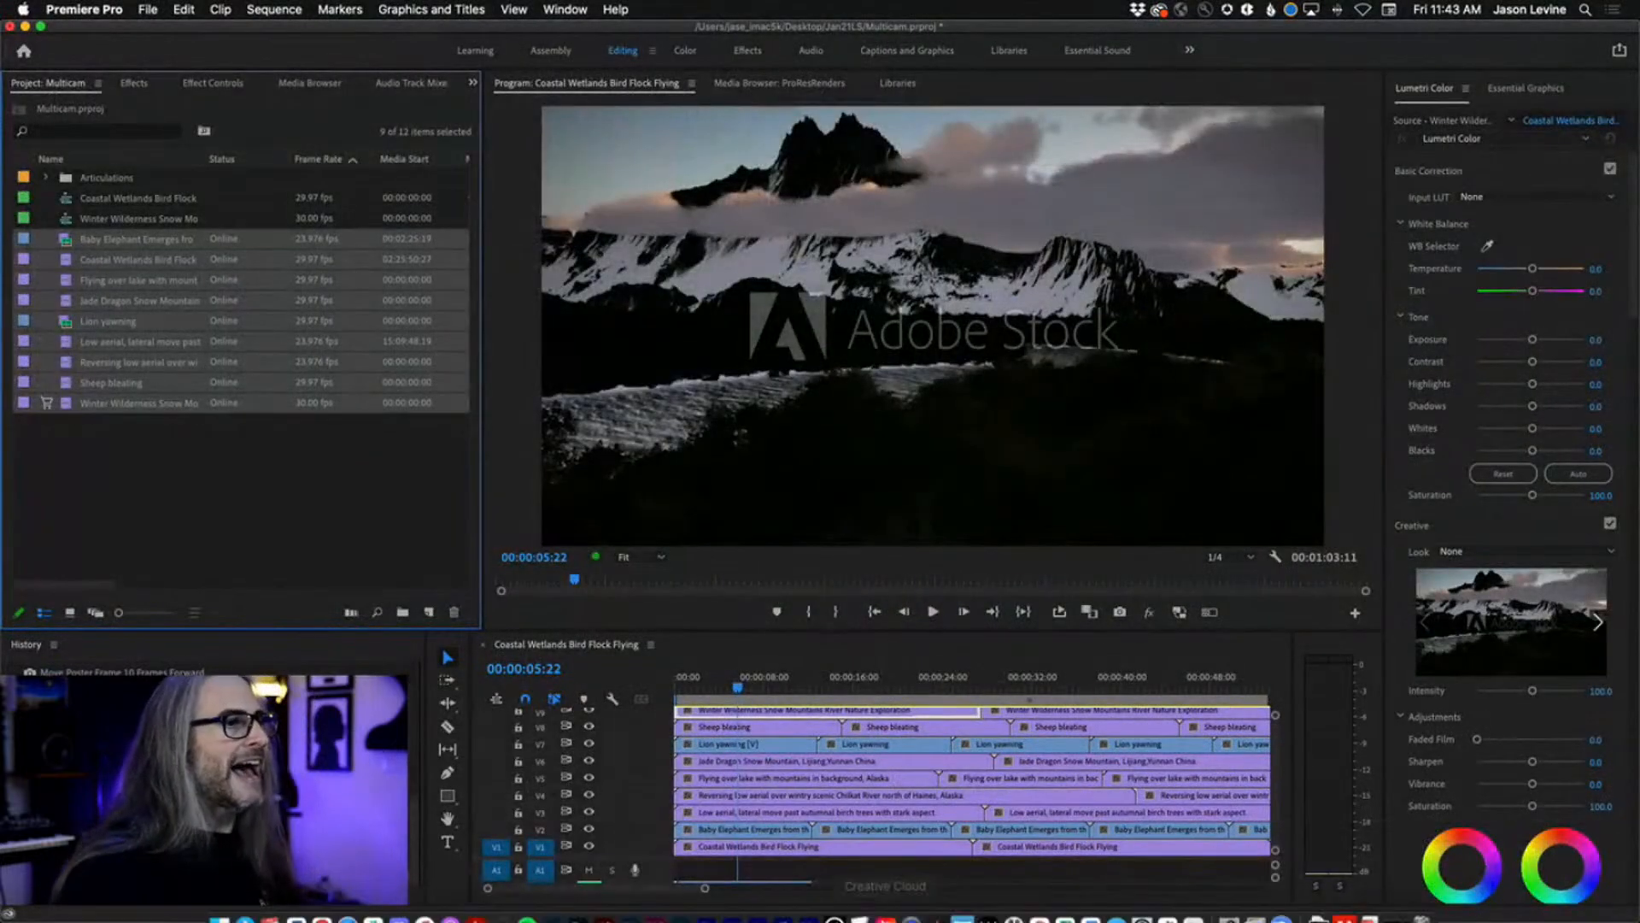
- Switch to Media Encoder to examine the queue of proxy encoding jobs, and return to Premiere Pro
click(816, 917)
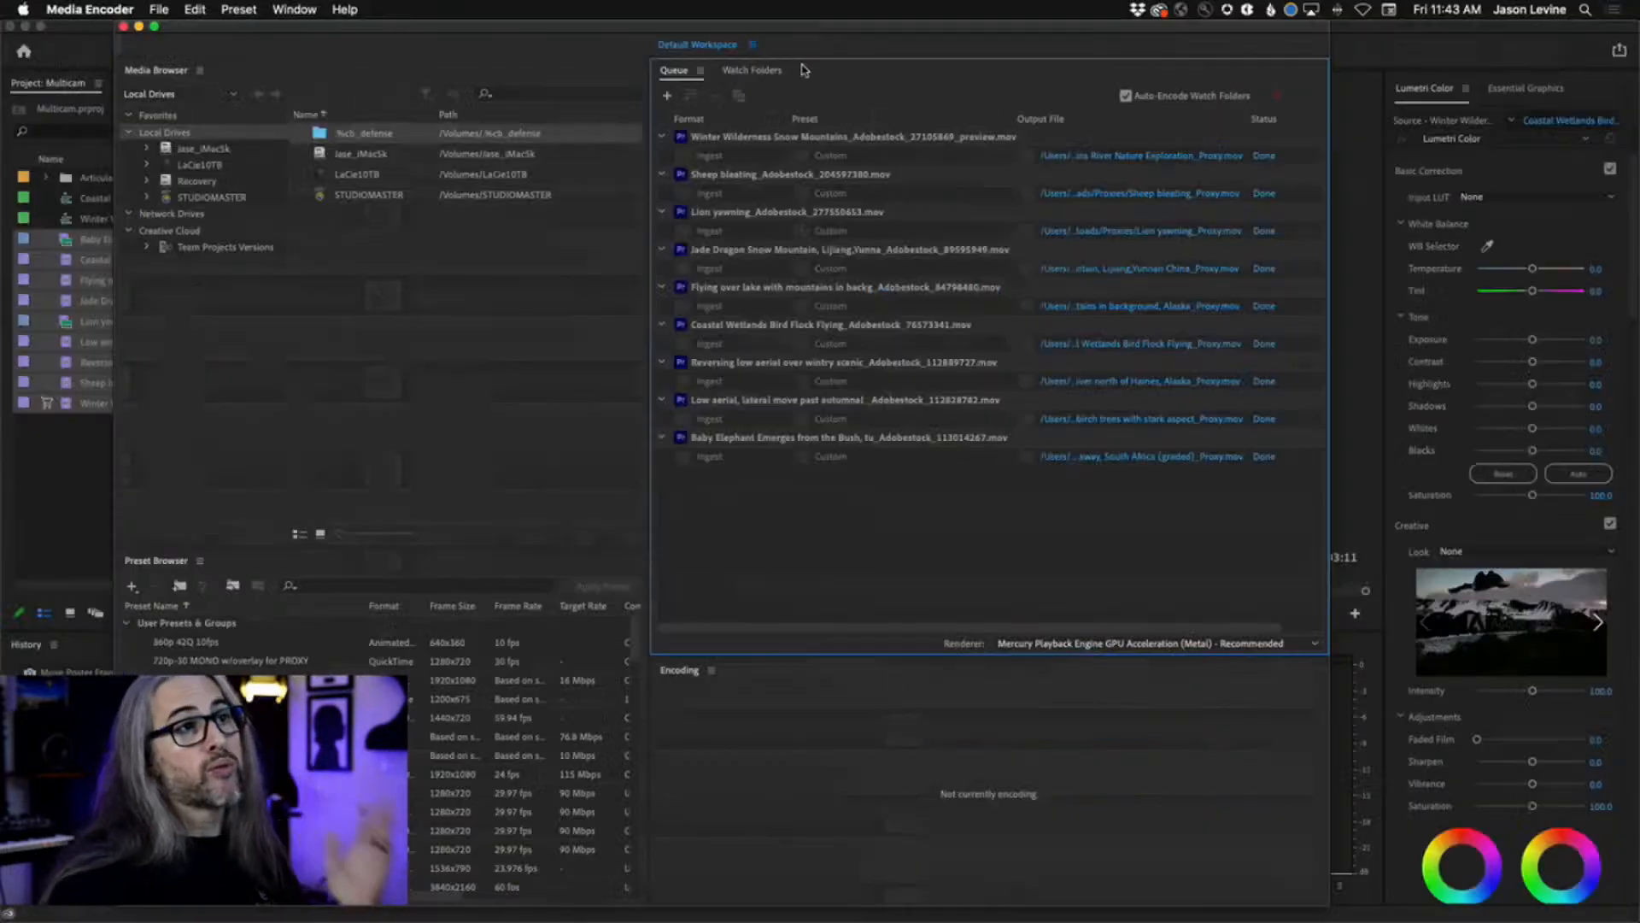
key(super+Tab)
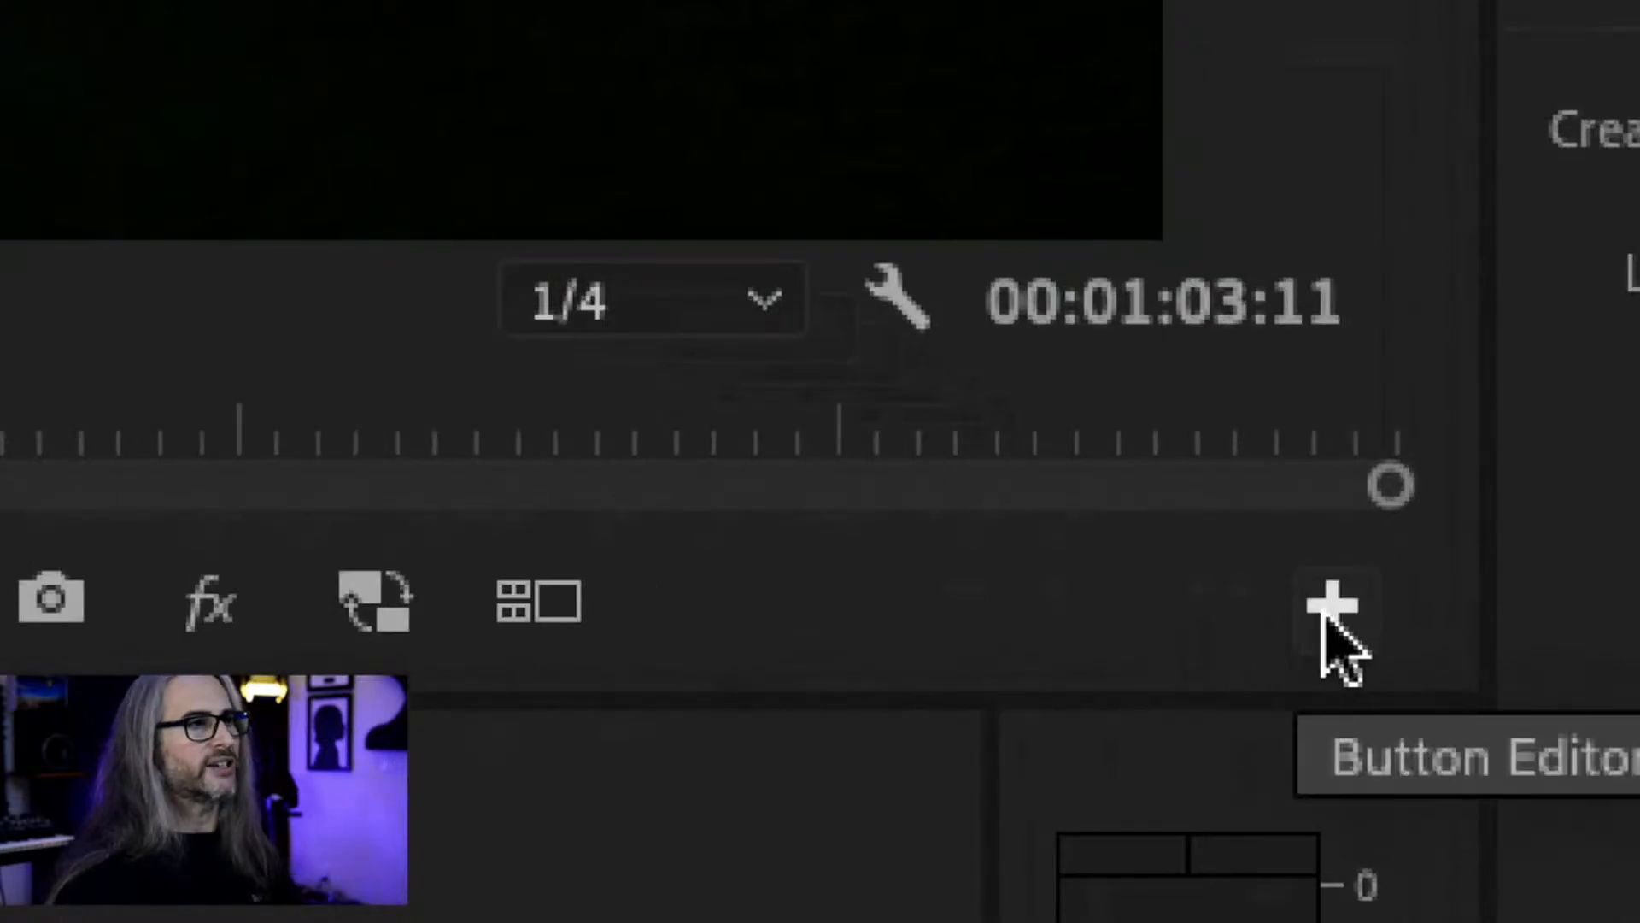
- Add the Show Guides button to the Program monitor's transport controls, placed just before the Export Frame group, and save the layout
click(1324, 611)
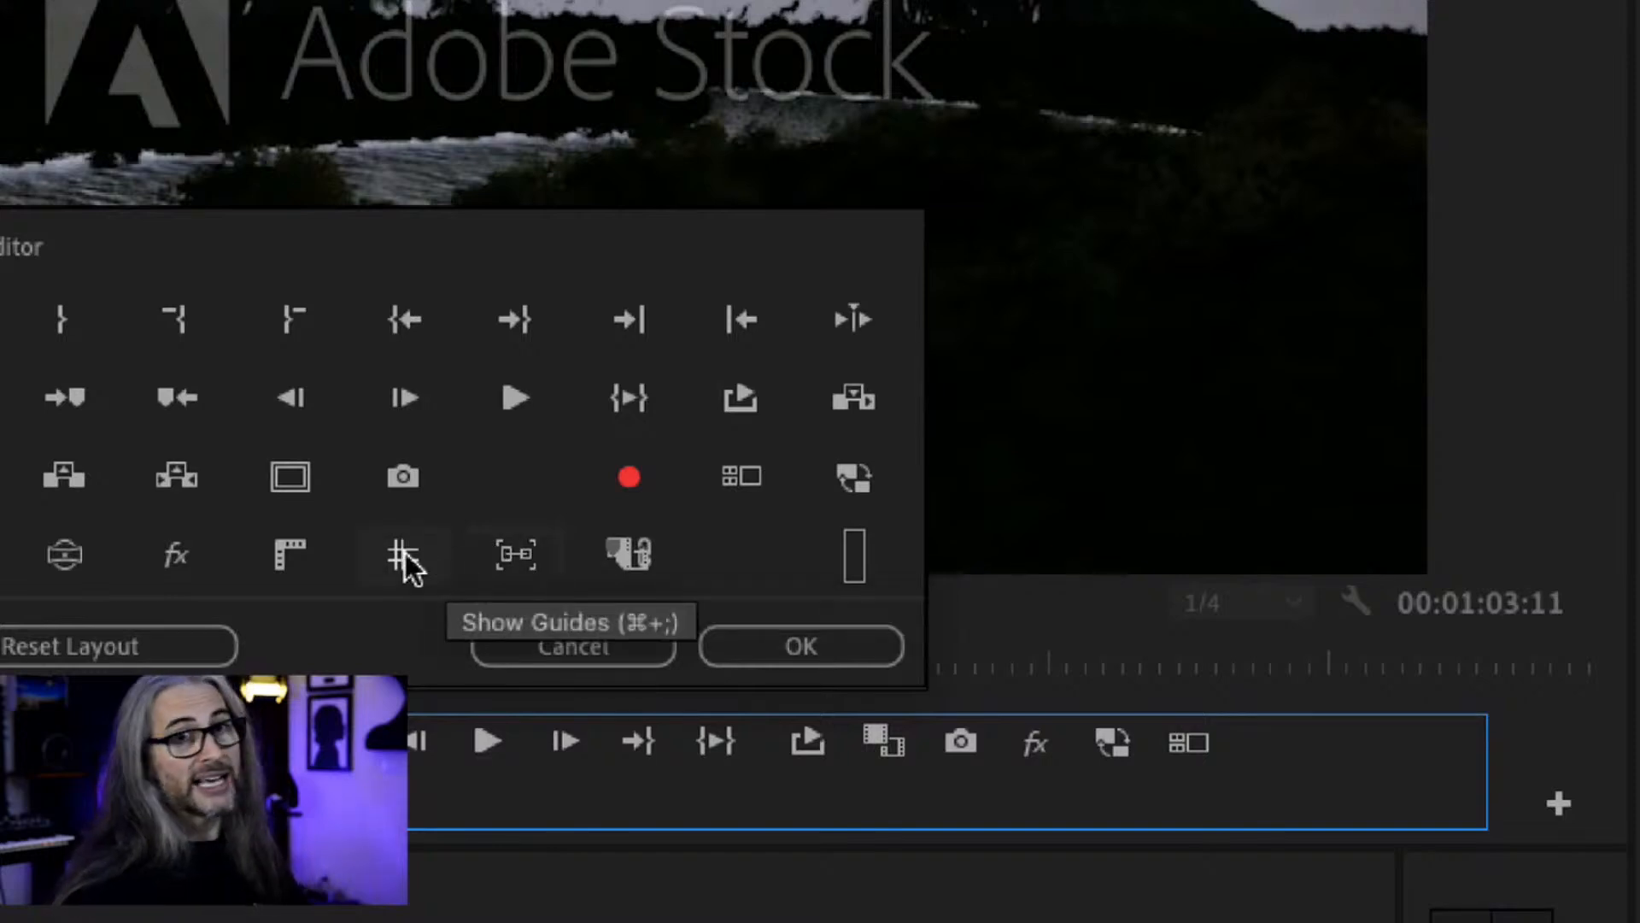
drag(408, 568, 812, 745)
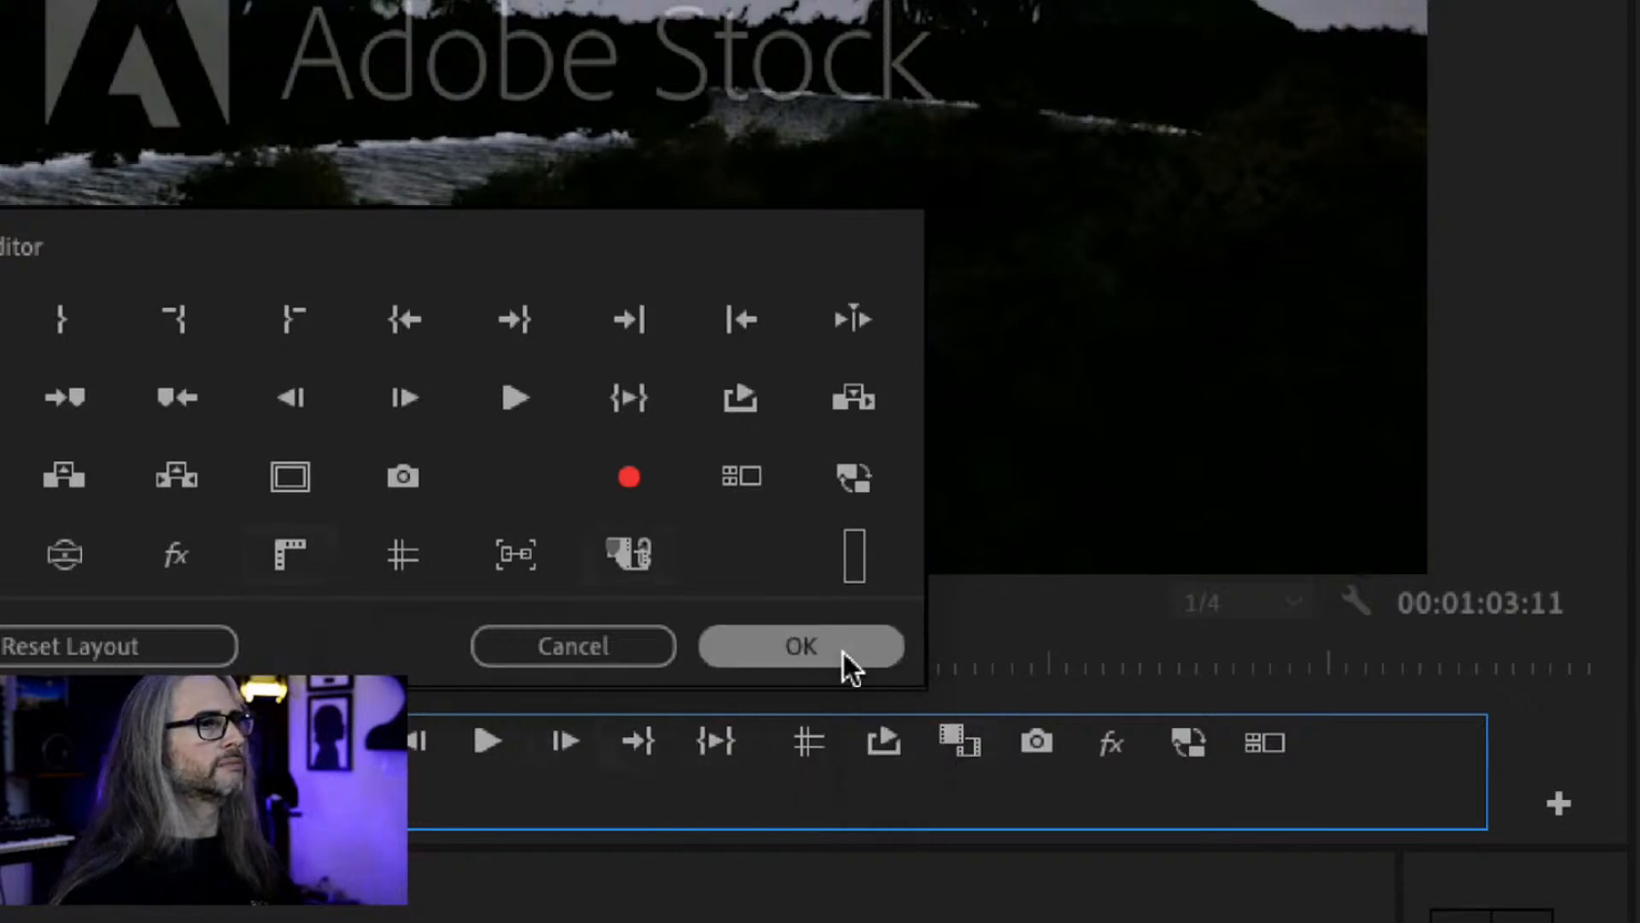
click(801, 647)
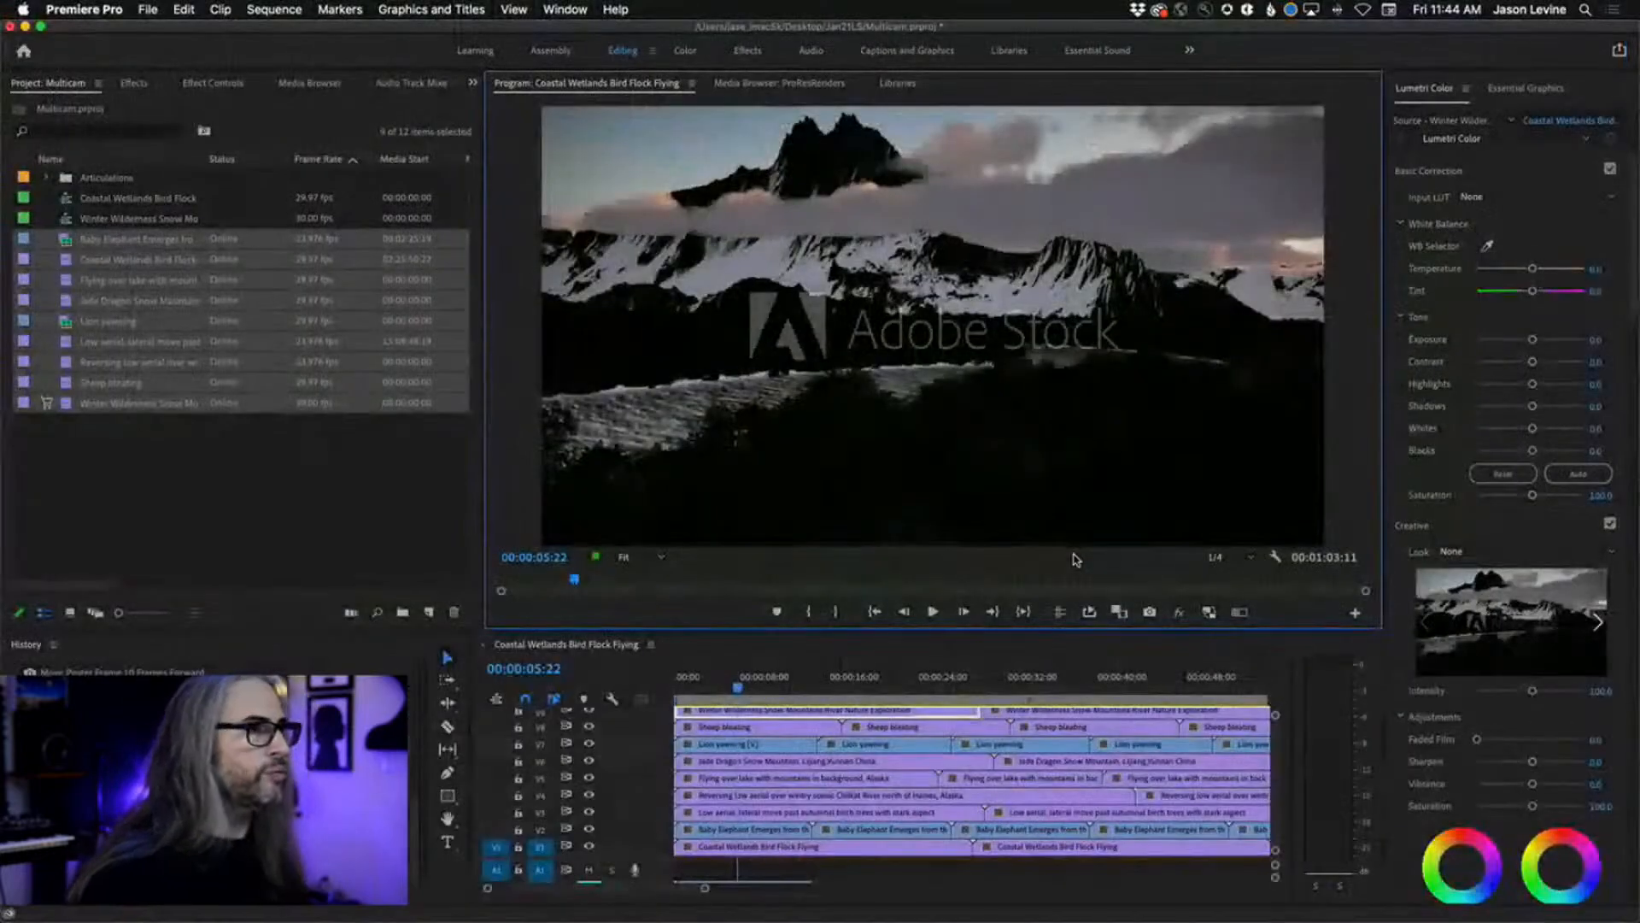
- Try showing and hiding the guides over the Program monitor picture twice, leaving them hidden
click(1058, 611)
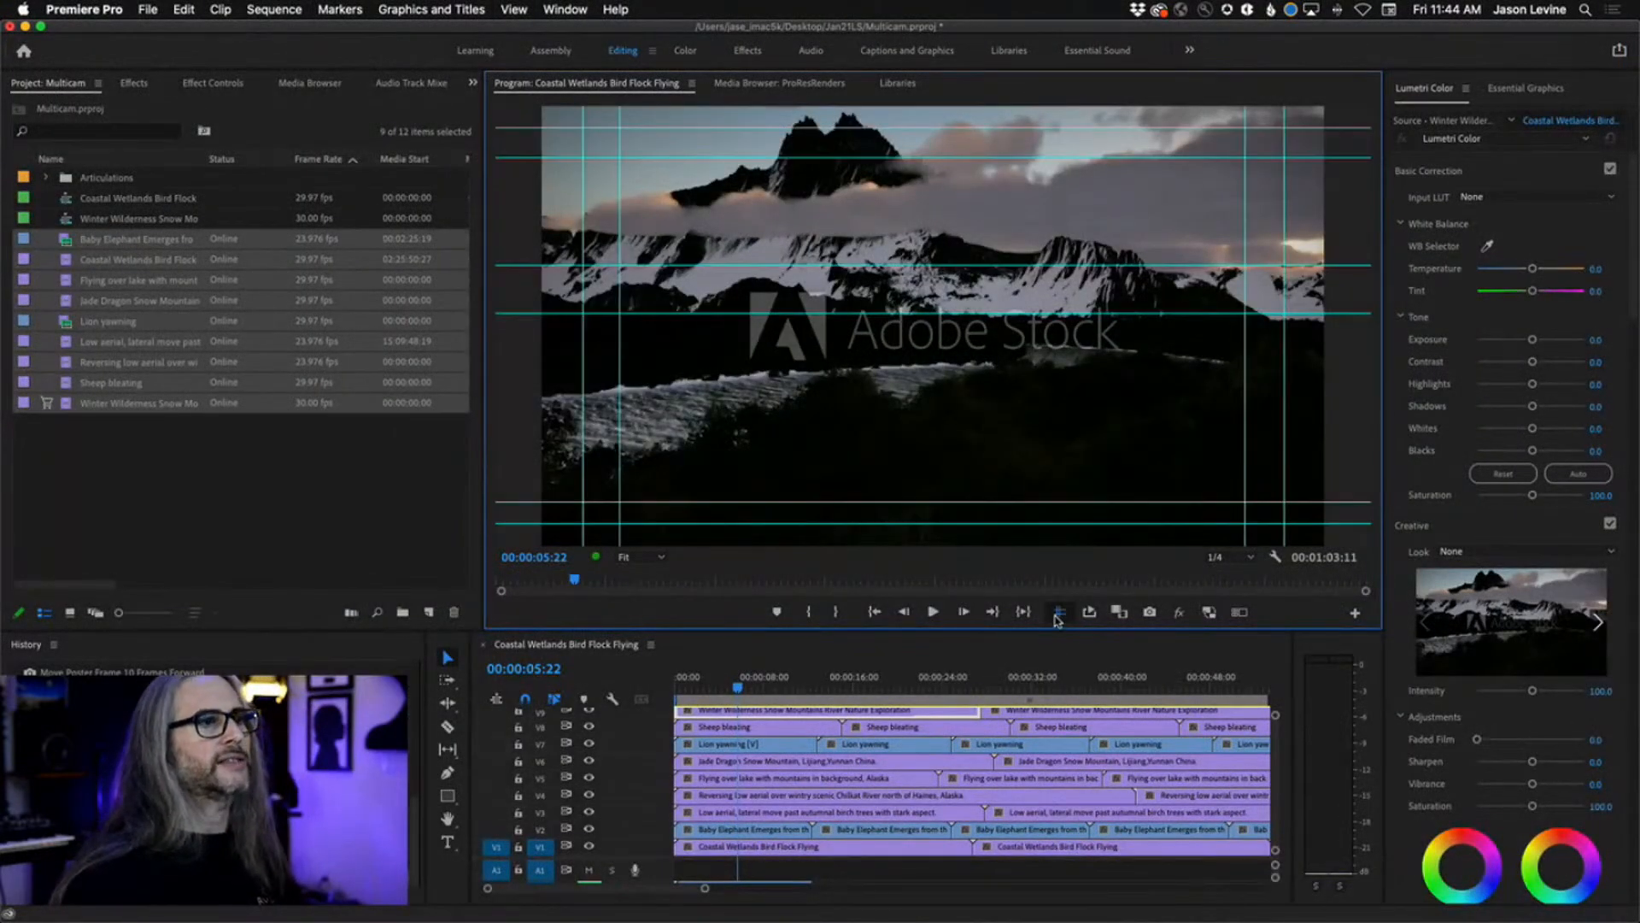
click(1057, 614)
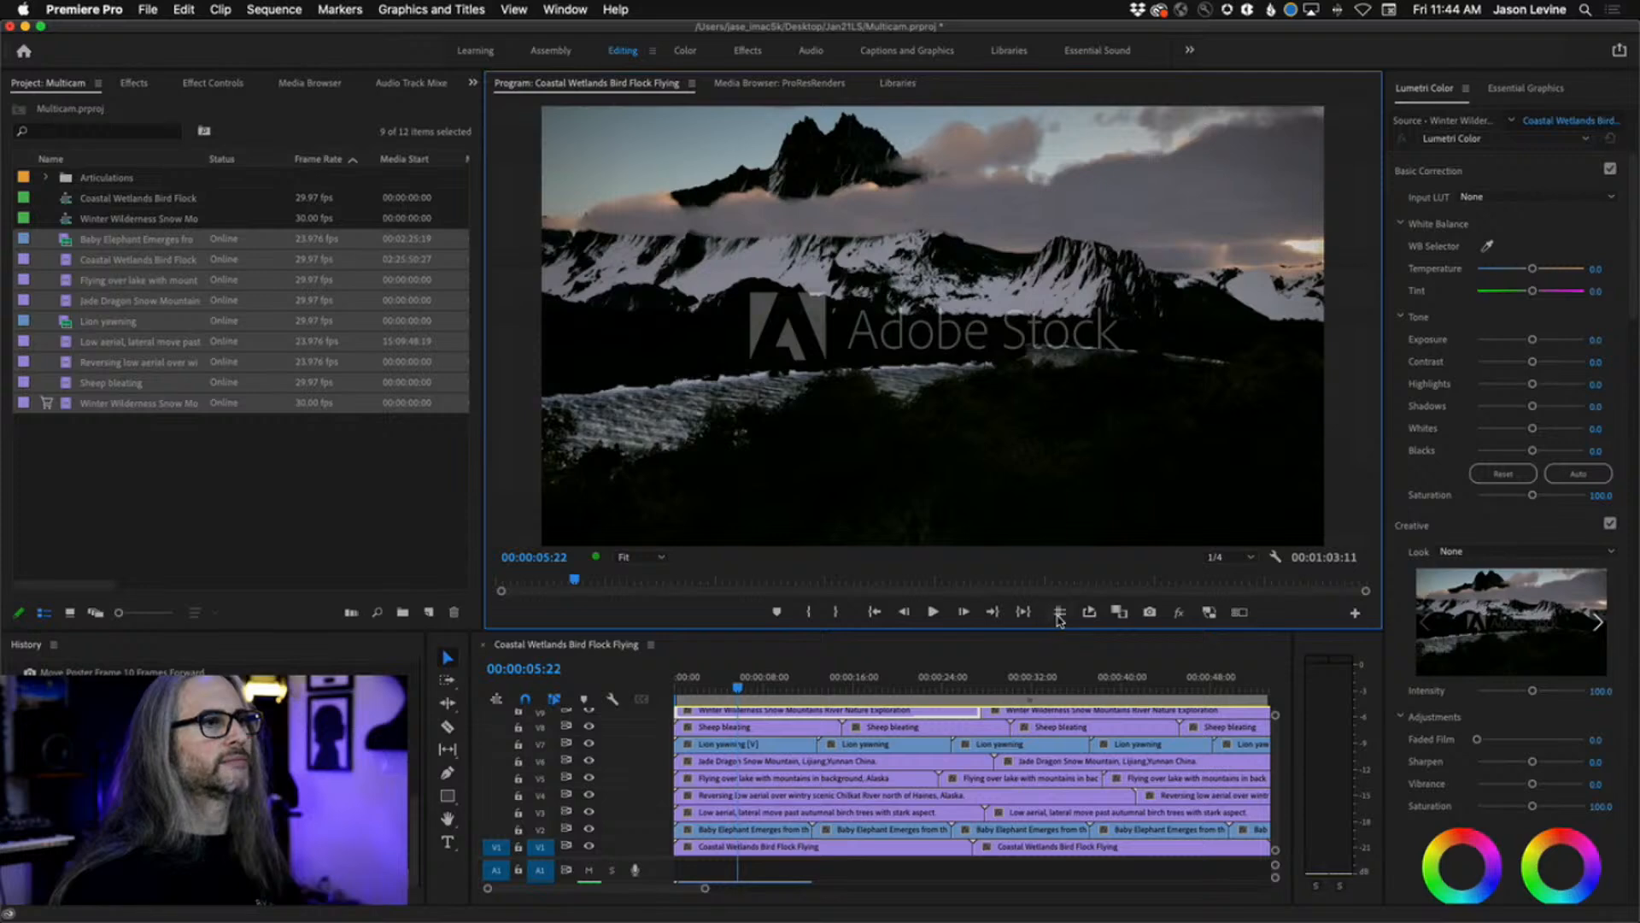
click(1060, 614)
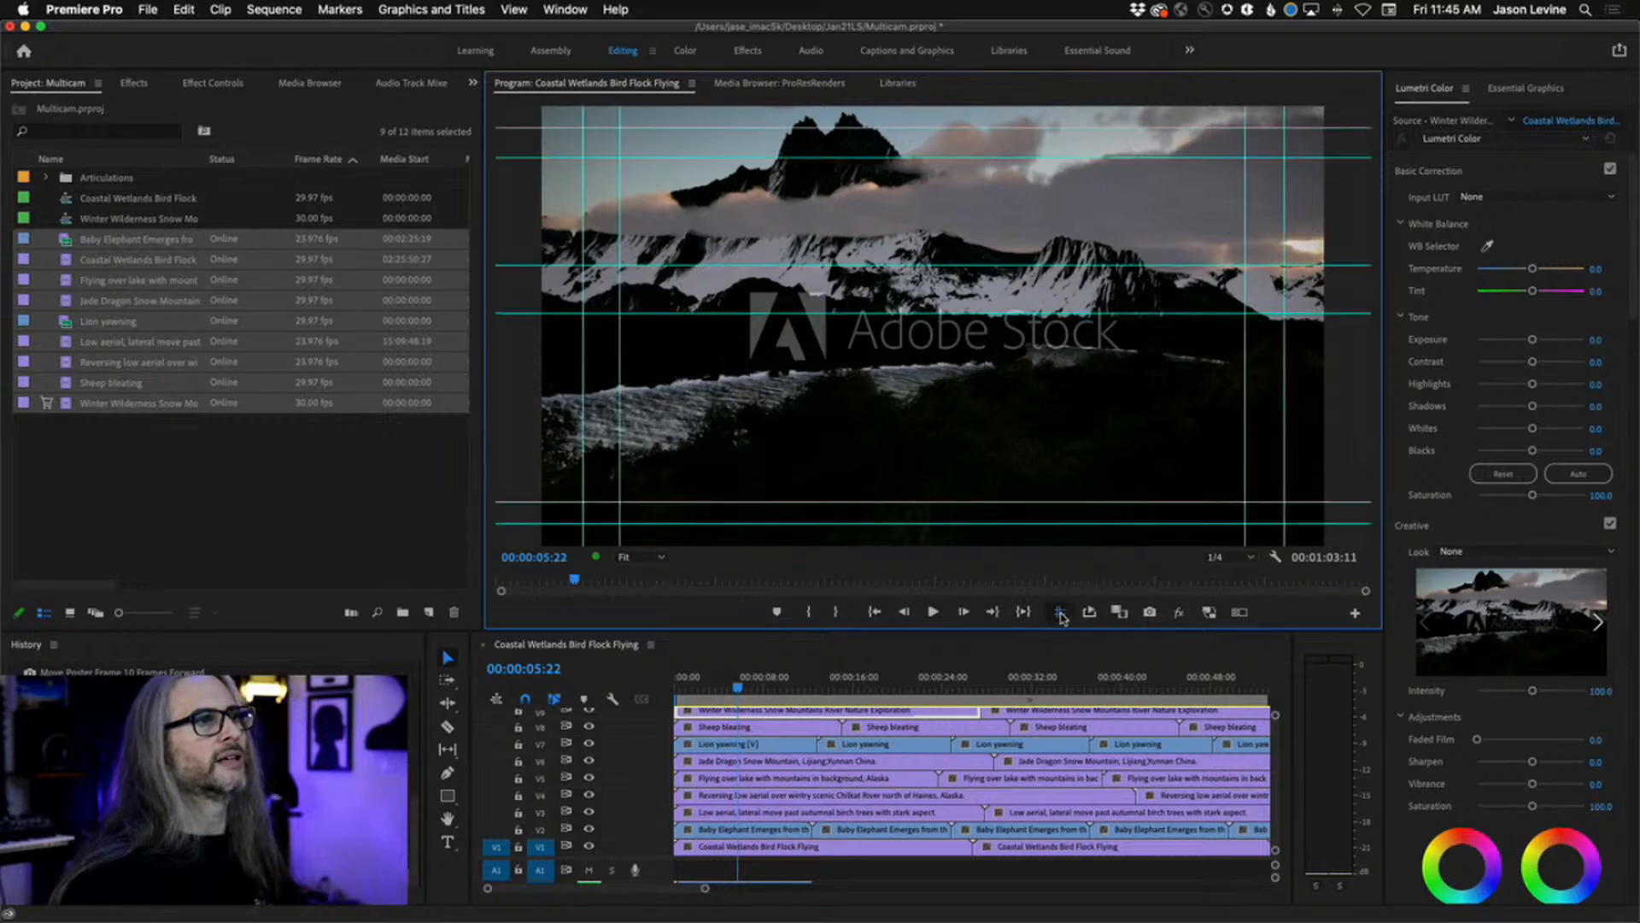
click(1060, 615)
click(437, 9)
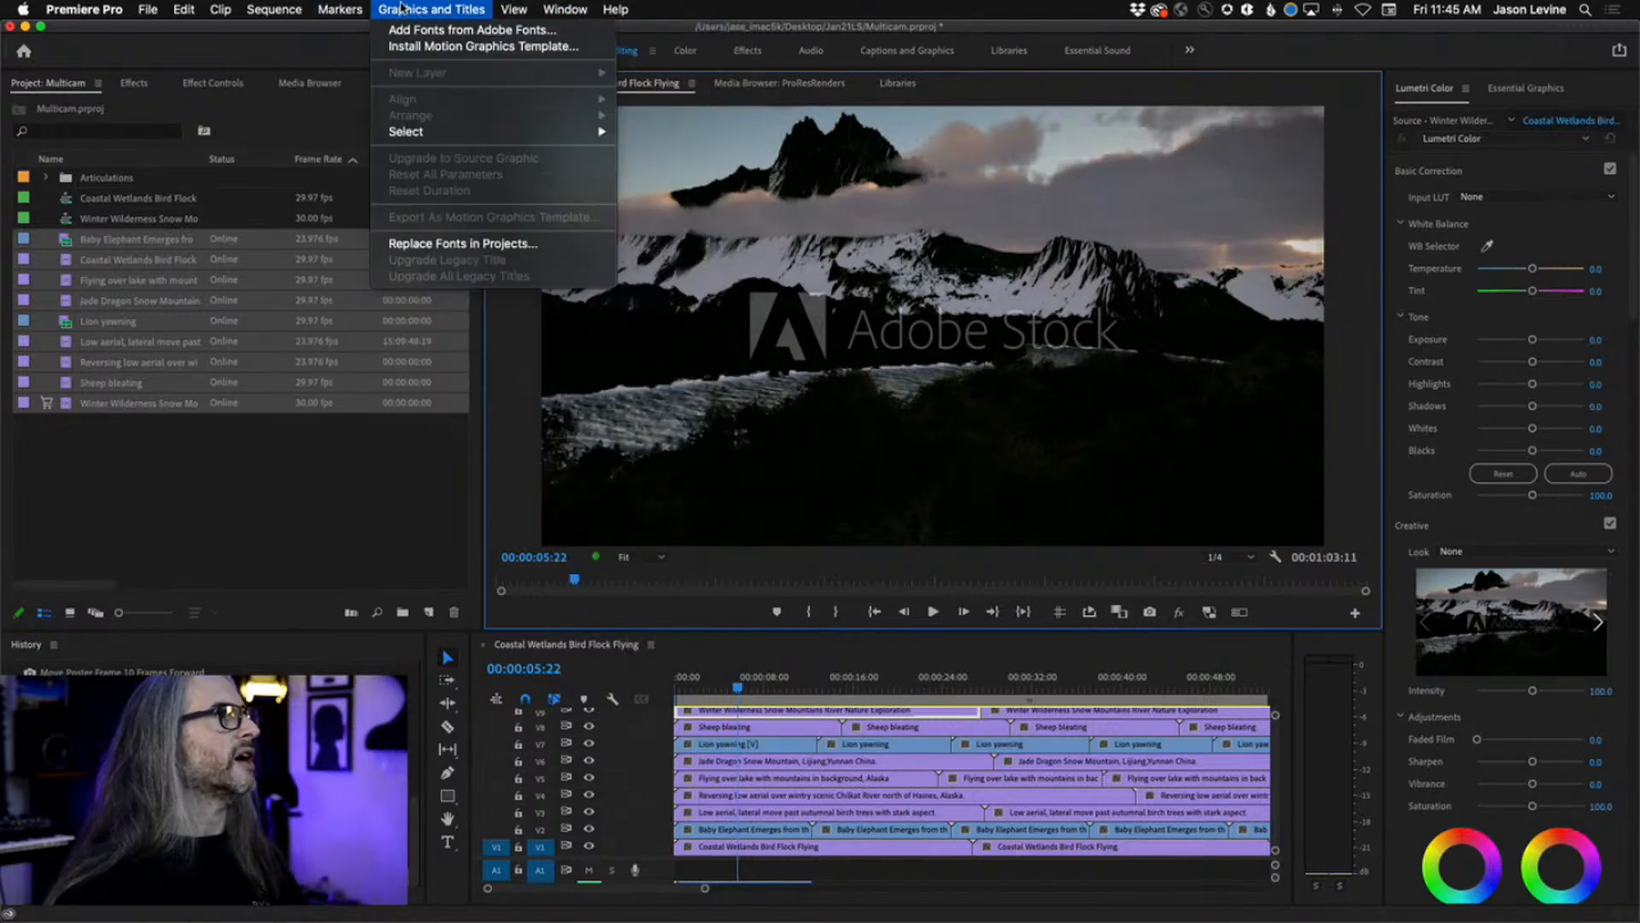
click(401, 8)
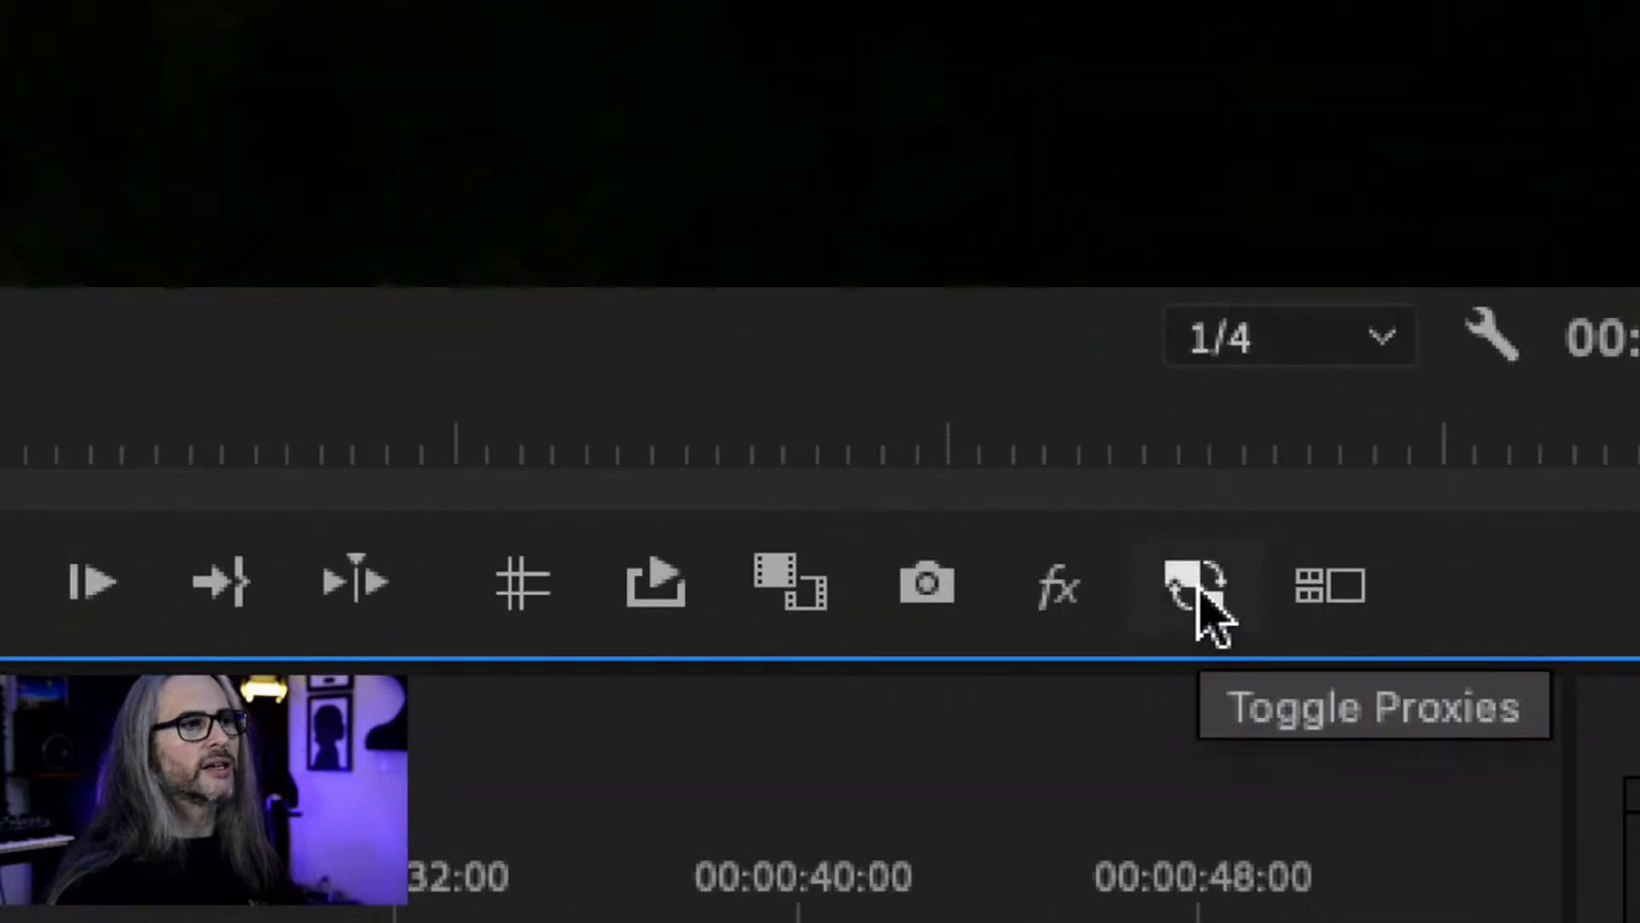
- Toggle proxies while comparing the picture in the maximized Program monitor, leave proxies enabled, and restore the panel layout
click(1196, 590)
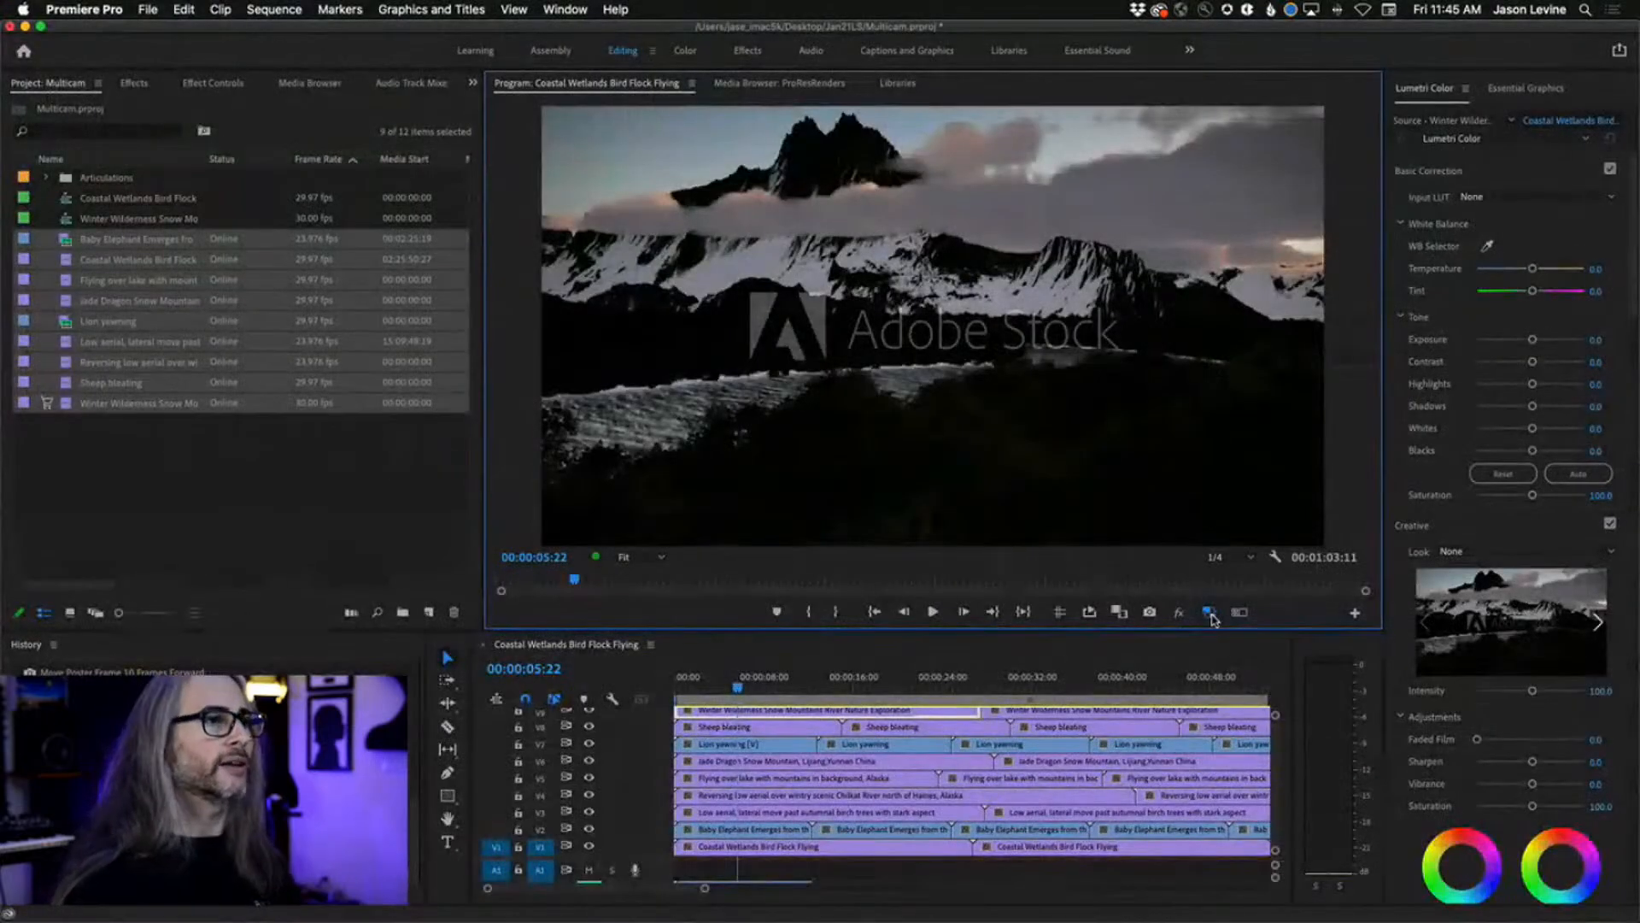
key(grave)
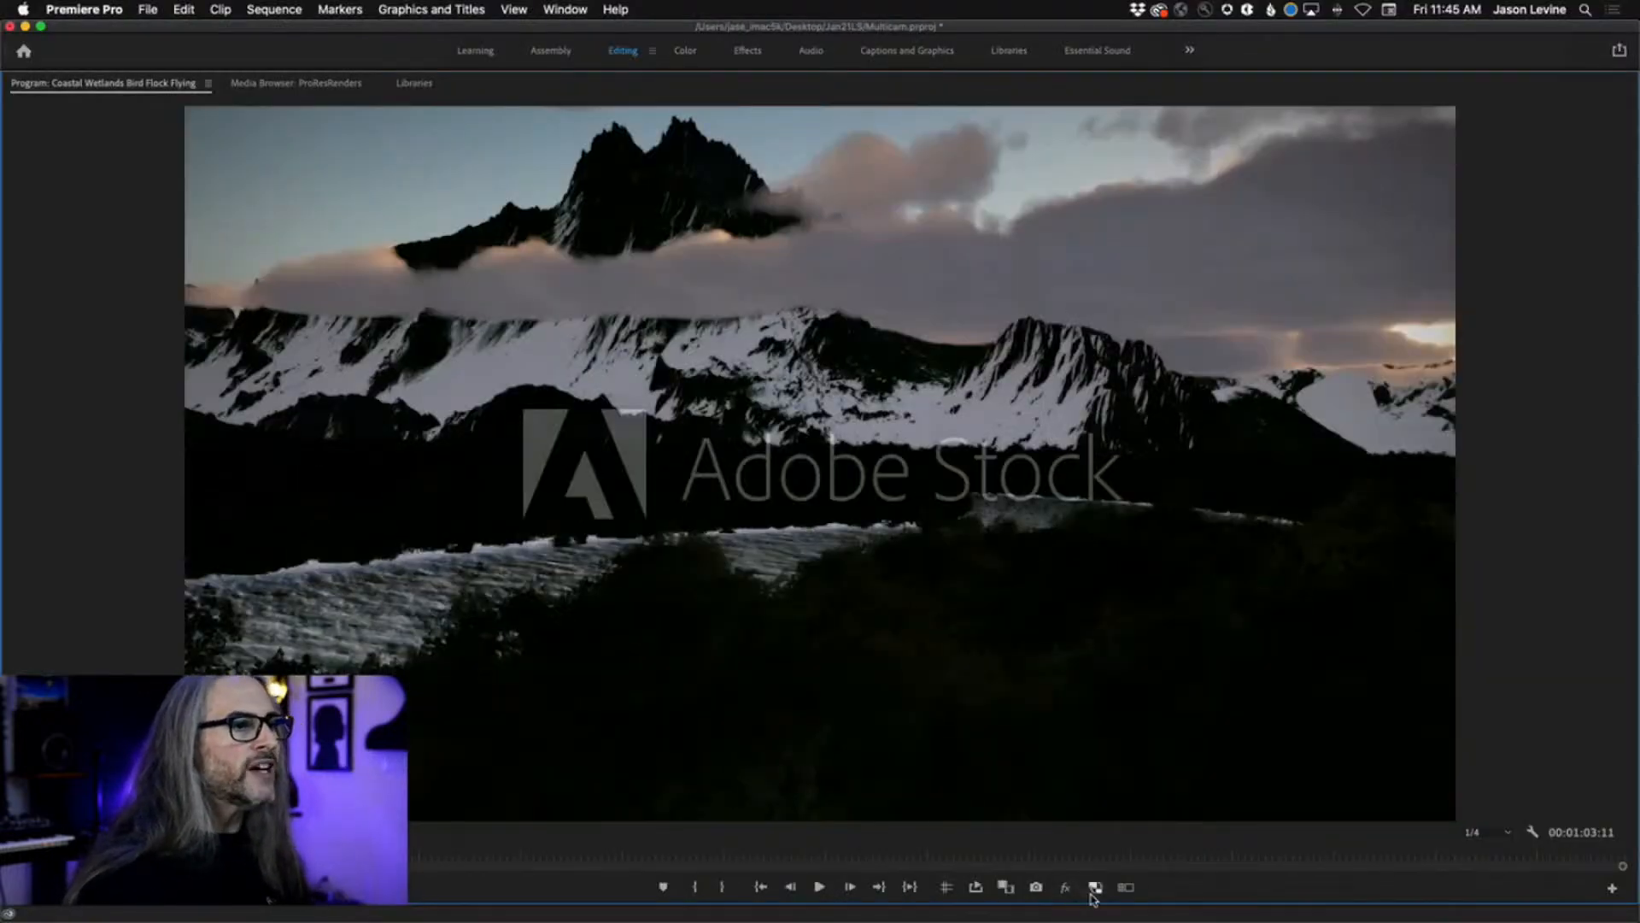
click(1096, 888)
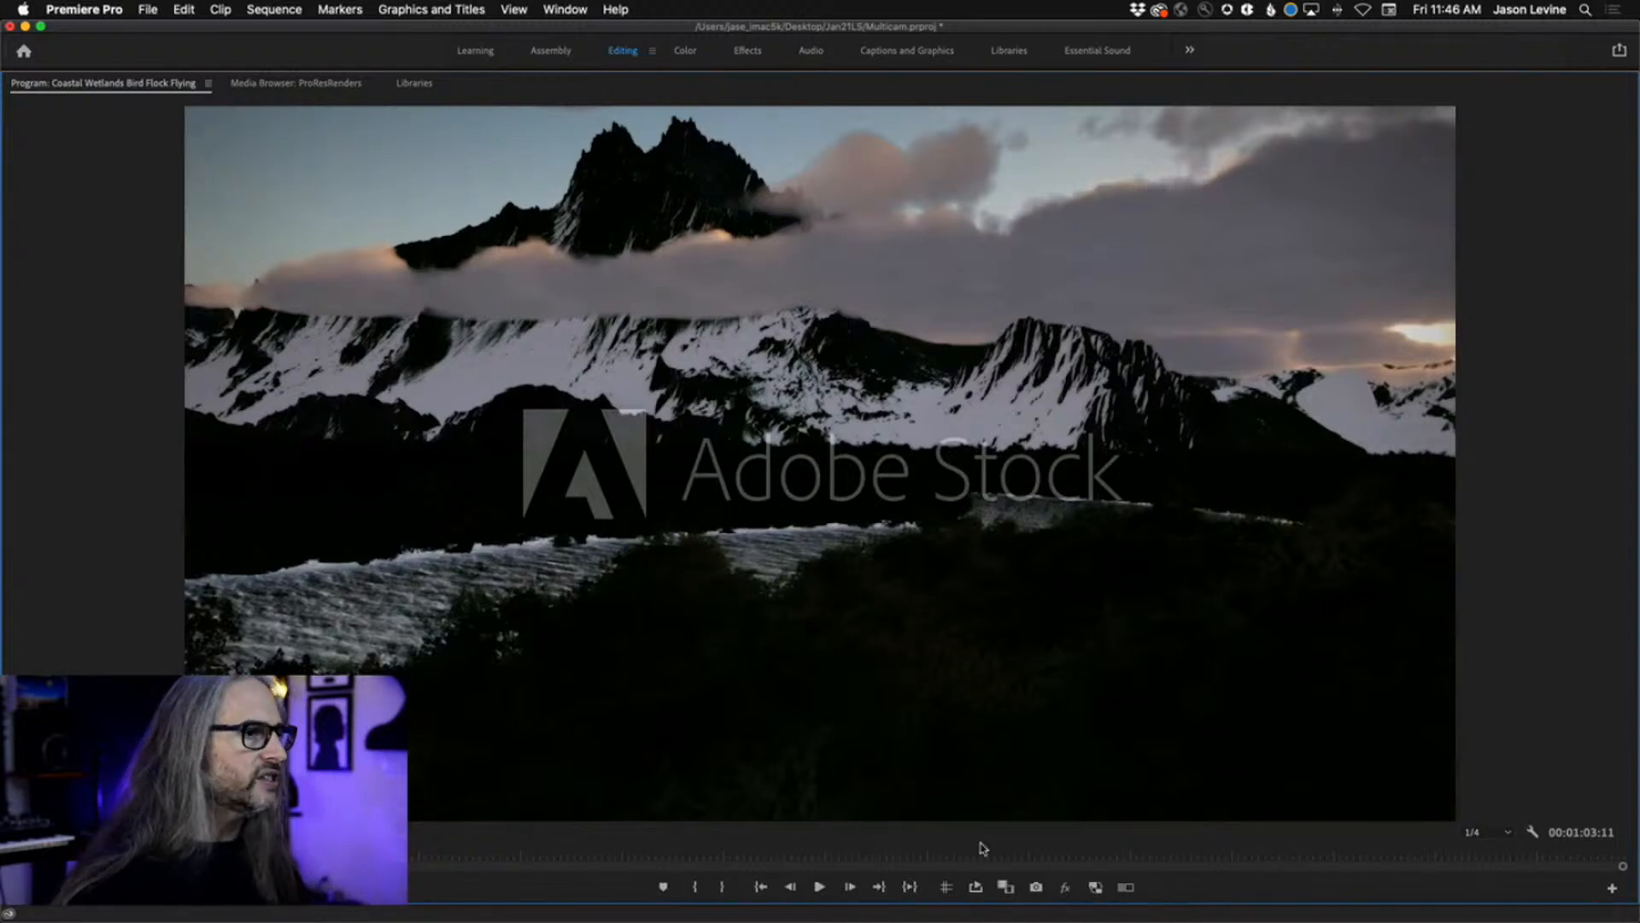
key(grave)
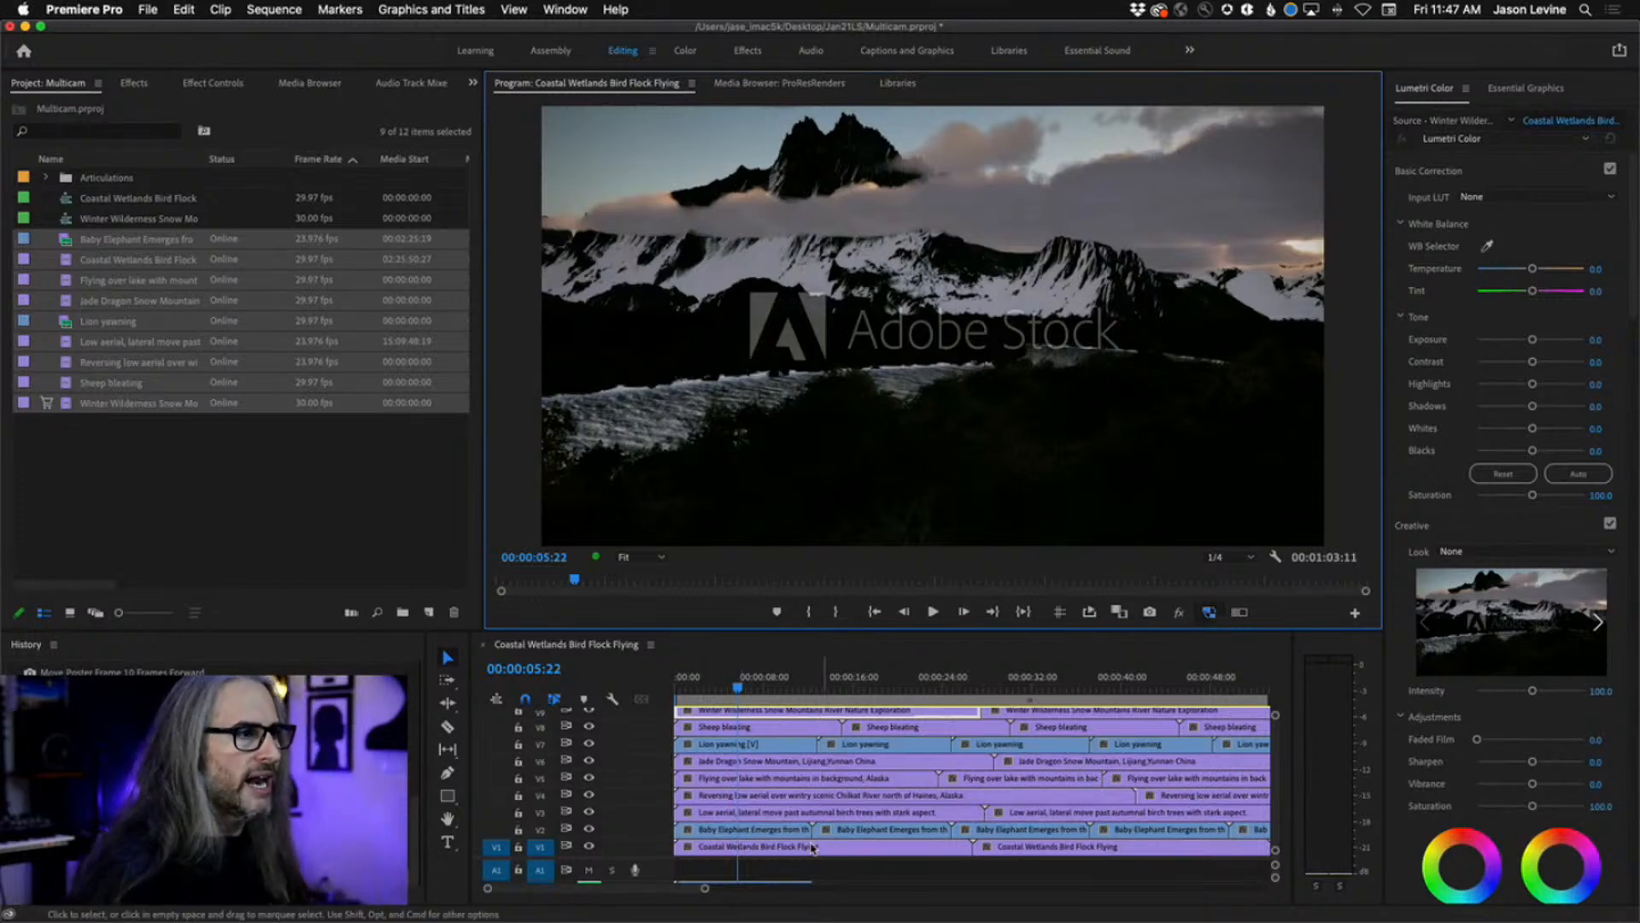
- Select all the clips in the Coastal Wetlands Bird Flock Flying timeline and look at the Nest option for them
click(779, 852)
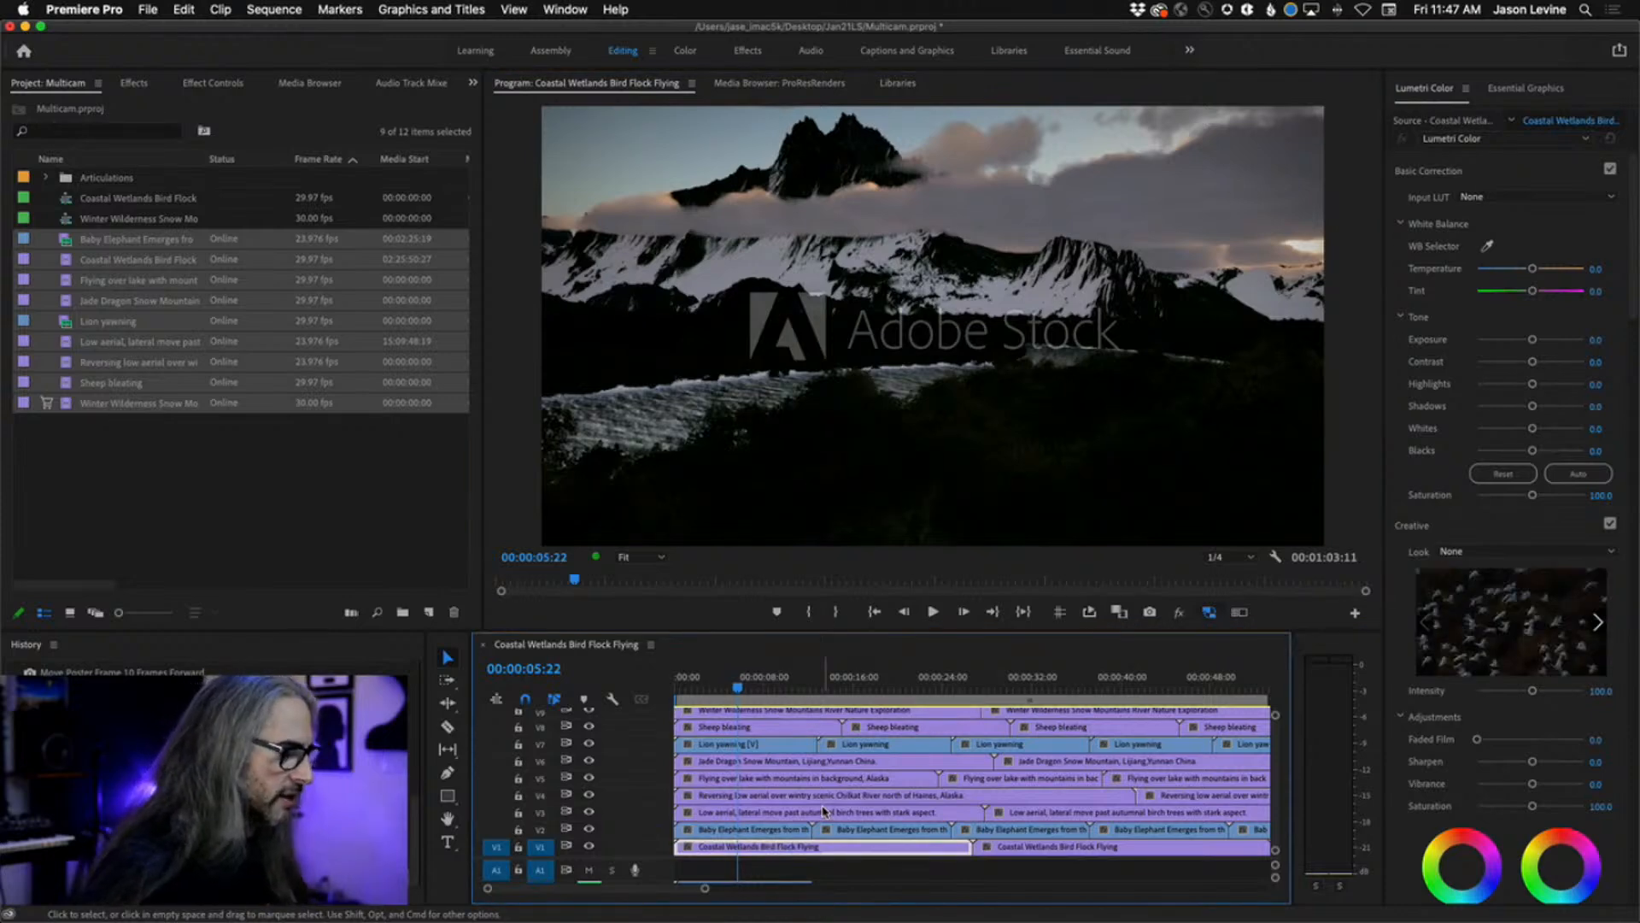
key(super+a)
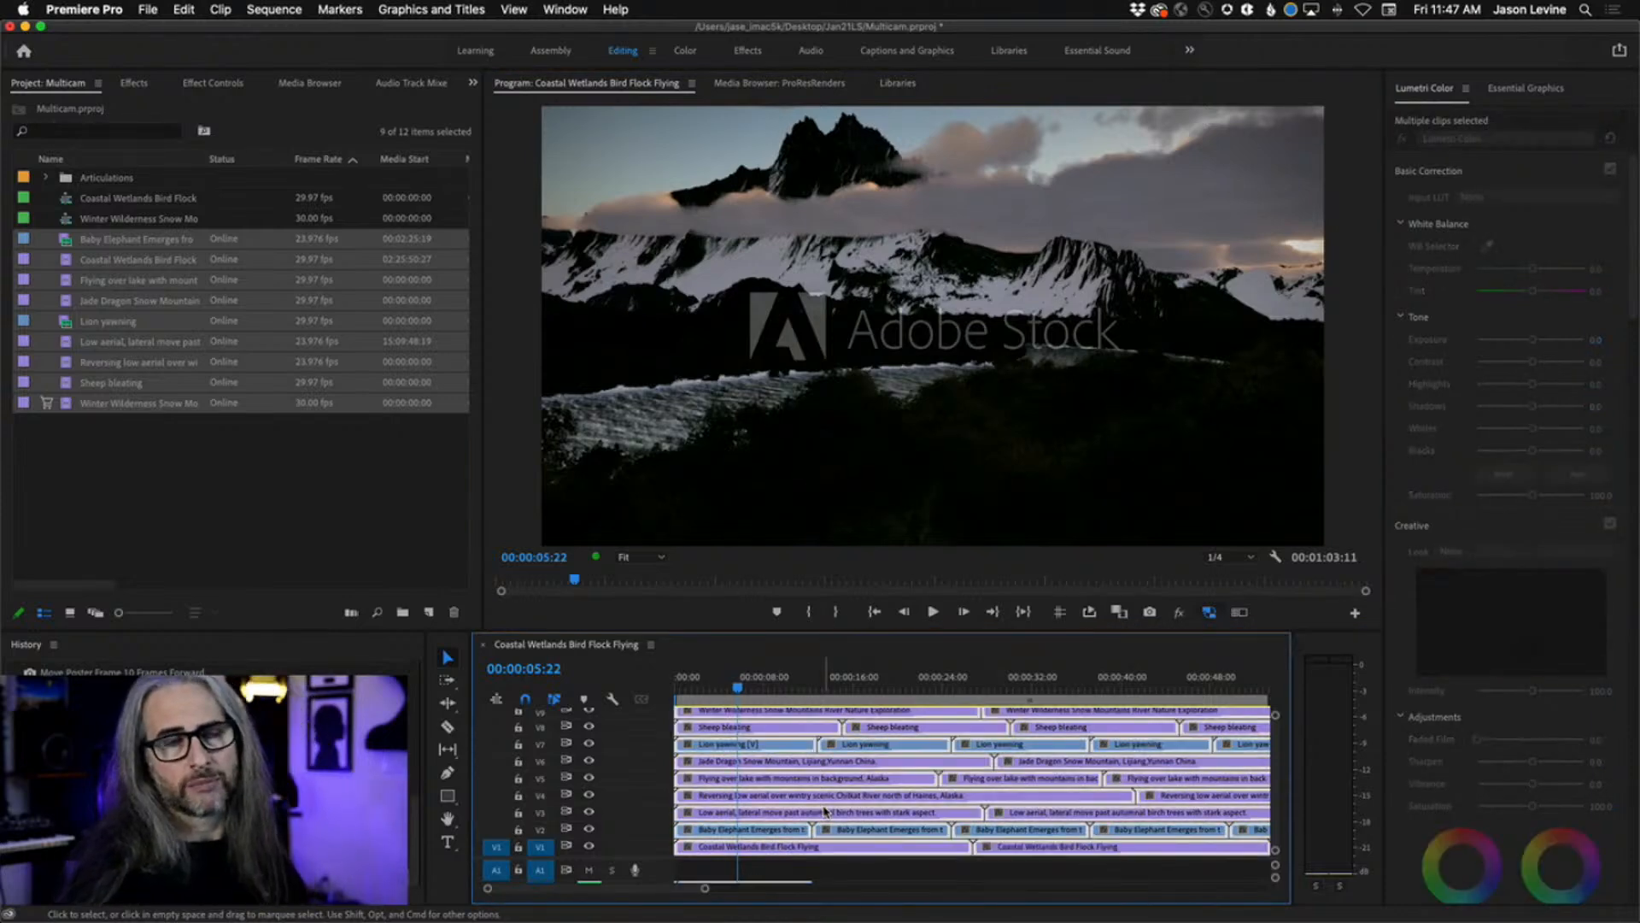
right_click(770, 762)
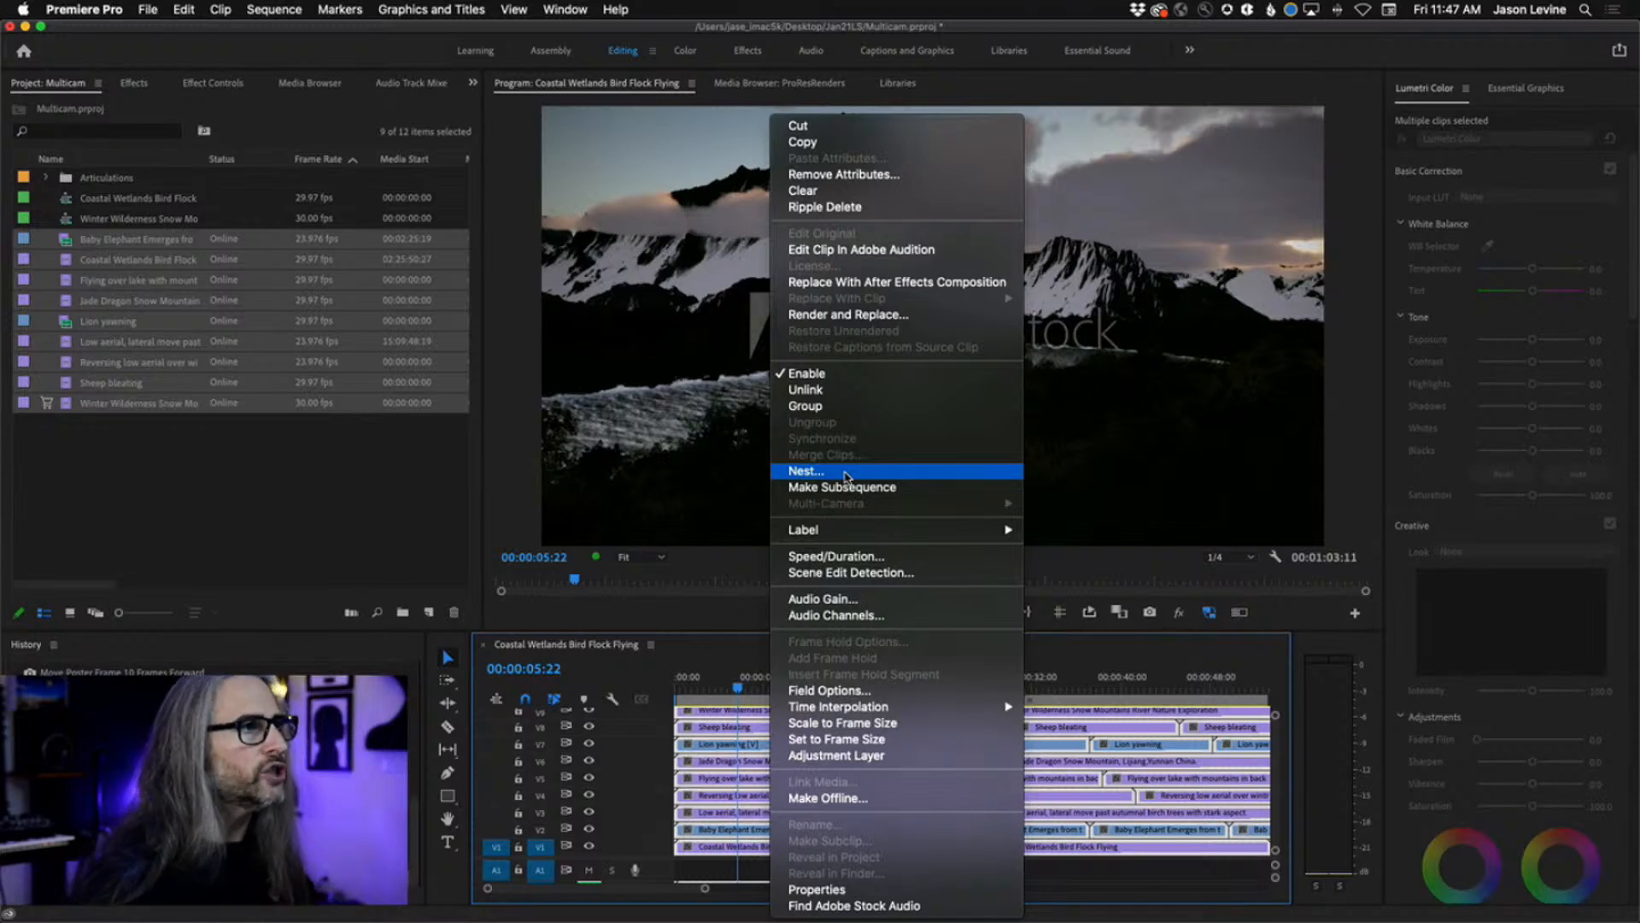
click(389, 562)
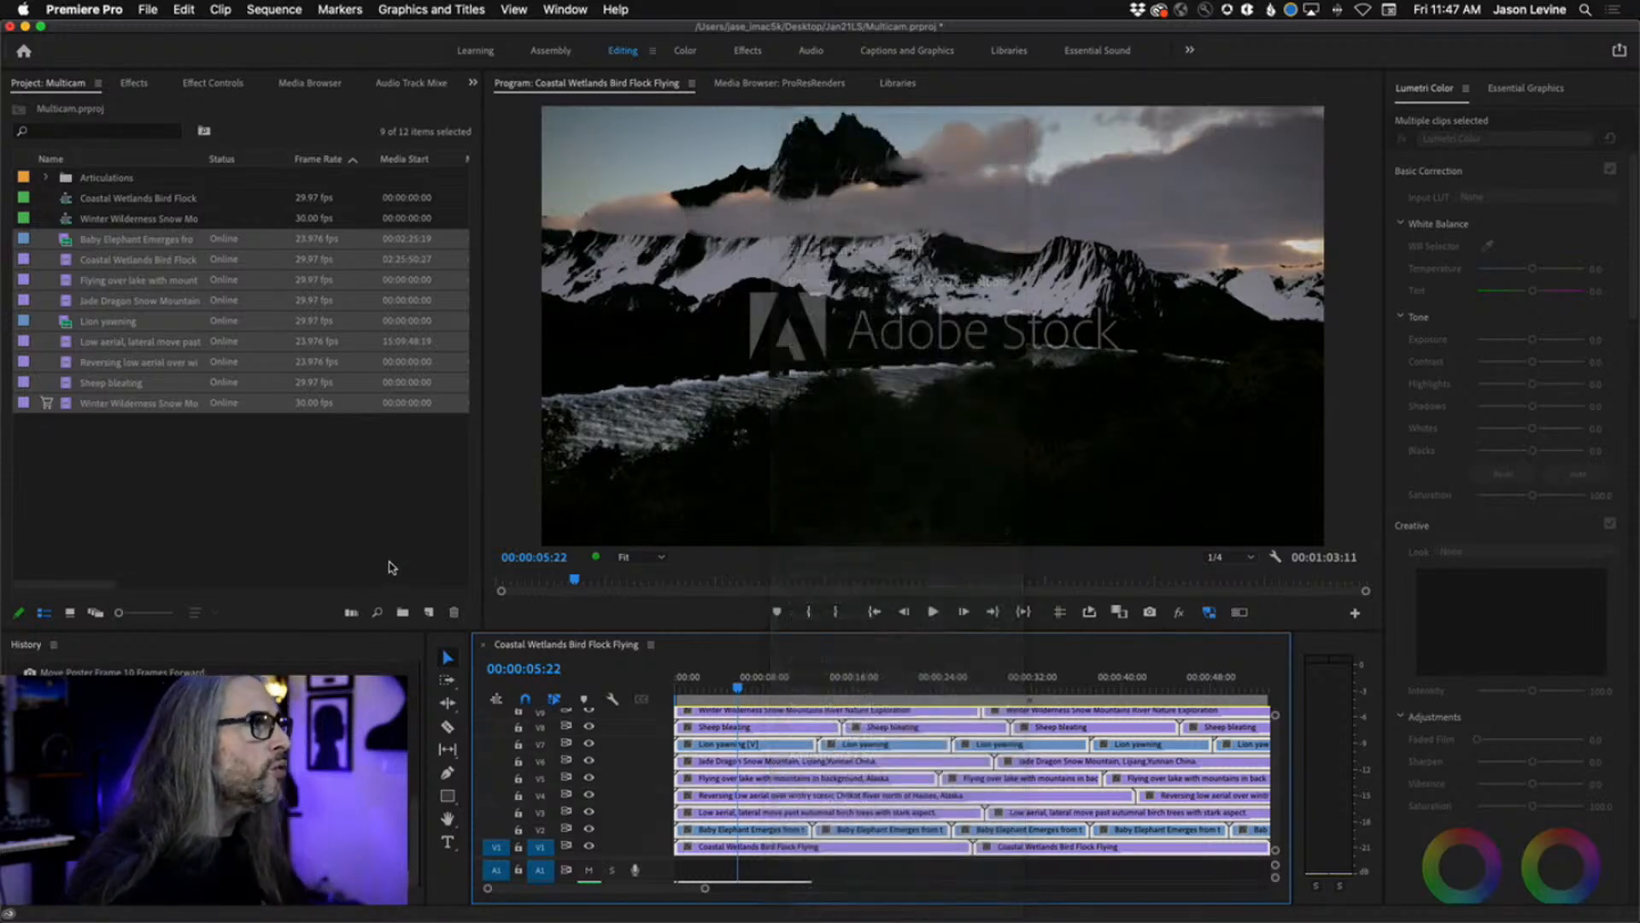
- Duplicate the Coastal Wetlands Bird Flock Flying sequence in the project and widen the Name column to show the full names
click(152, 524)
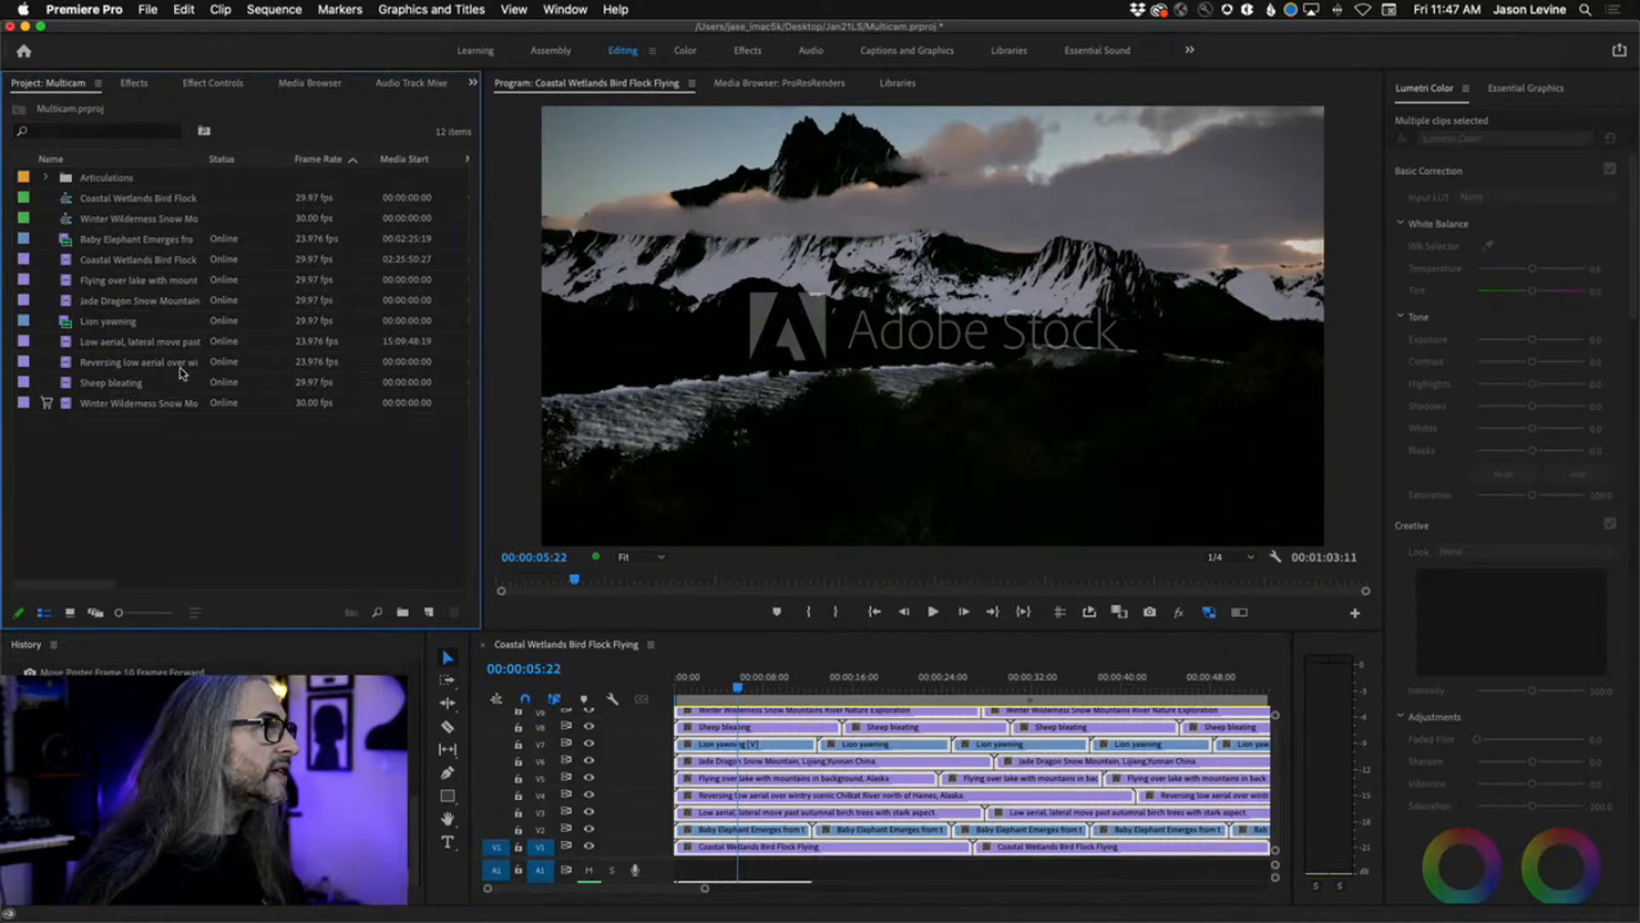
click(104, 198)
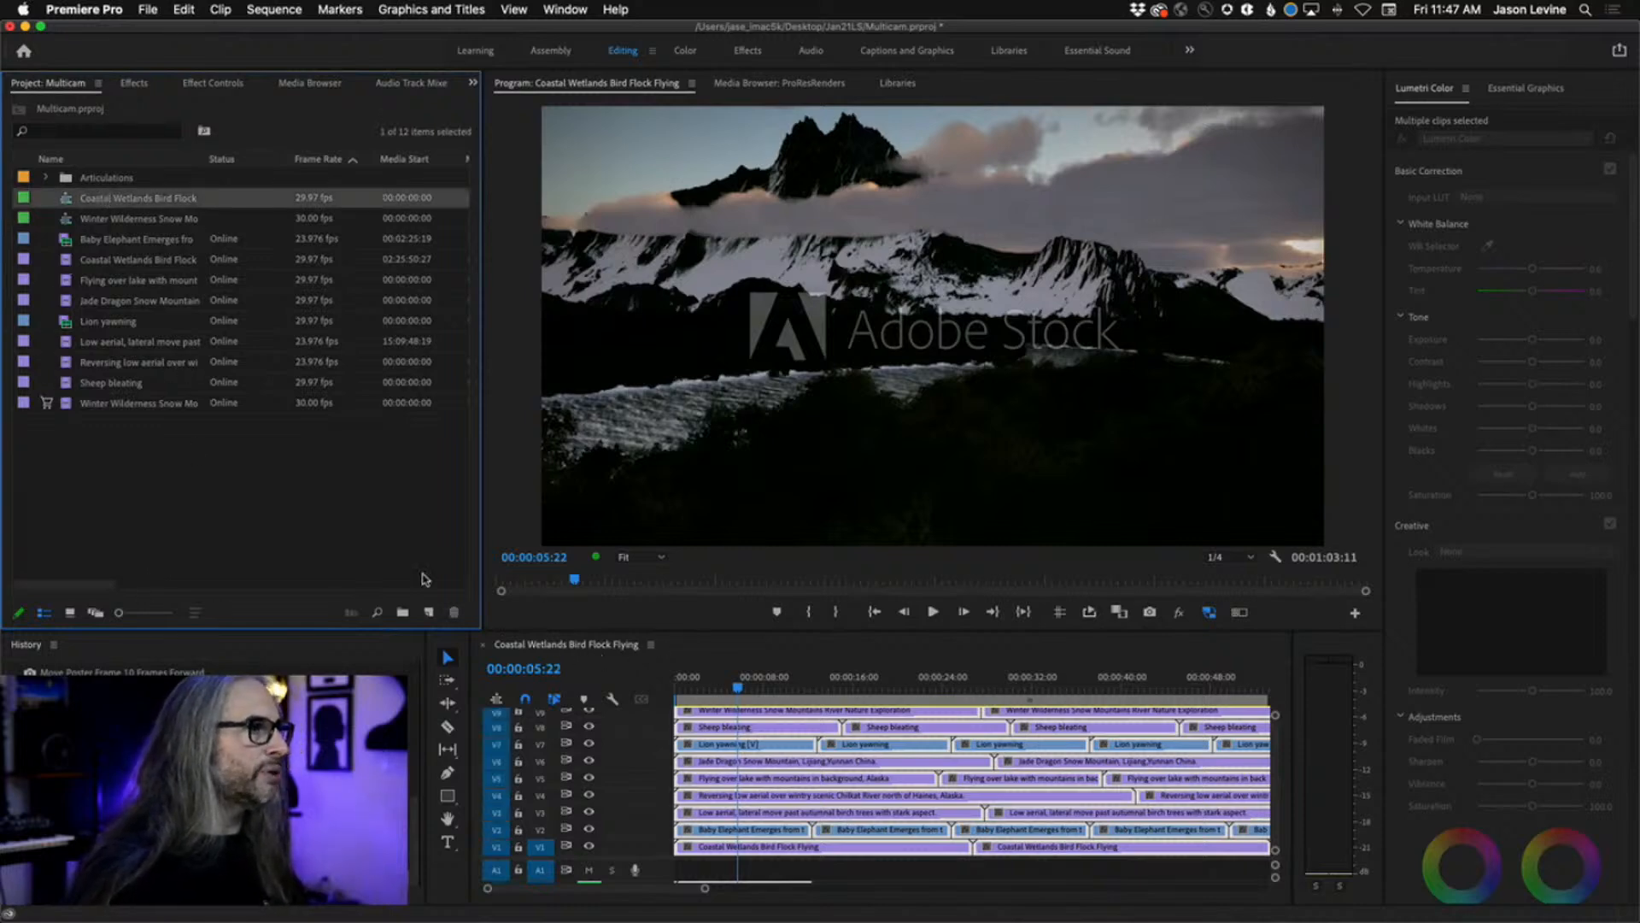
right_click(106, 202)
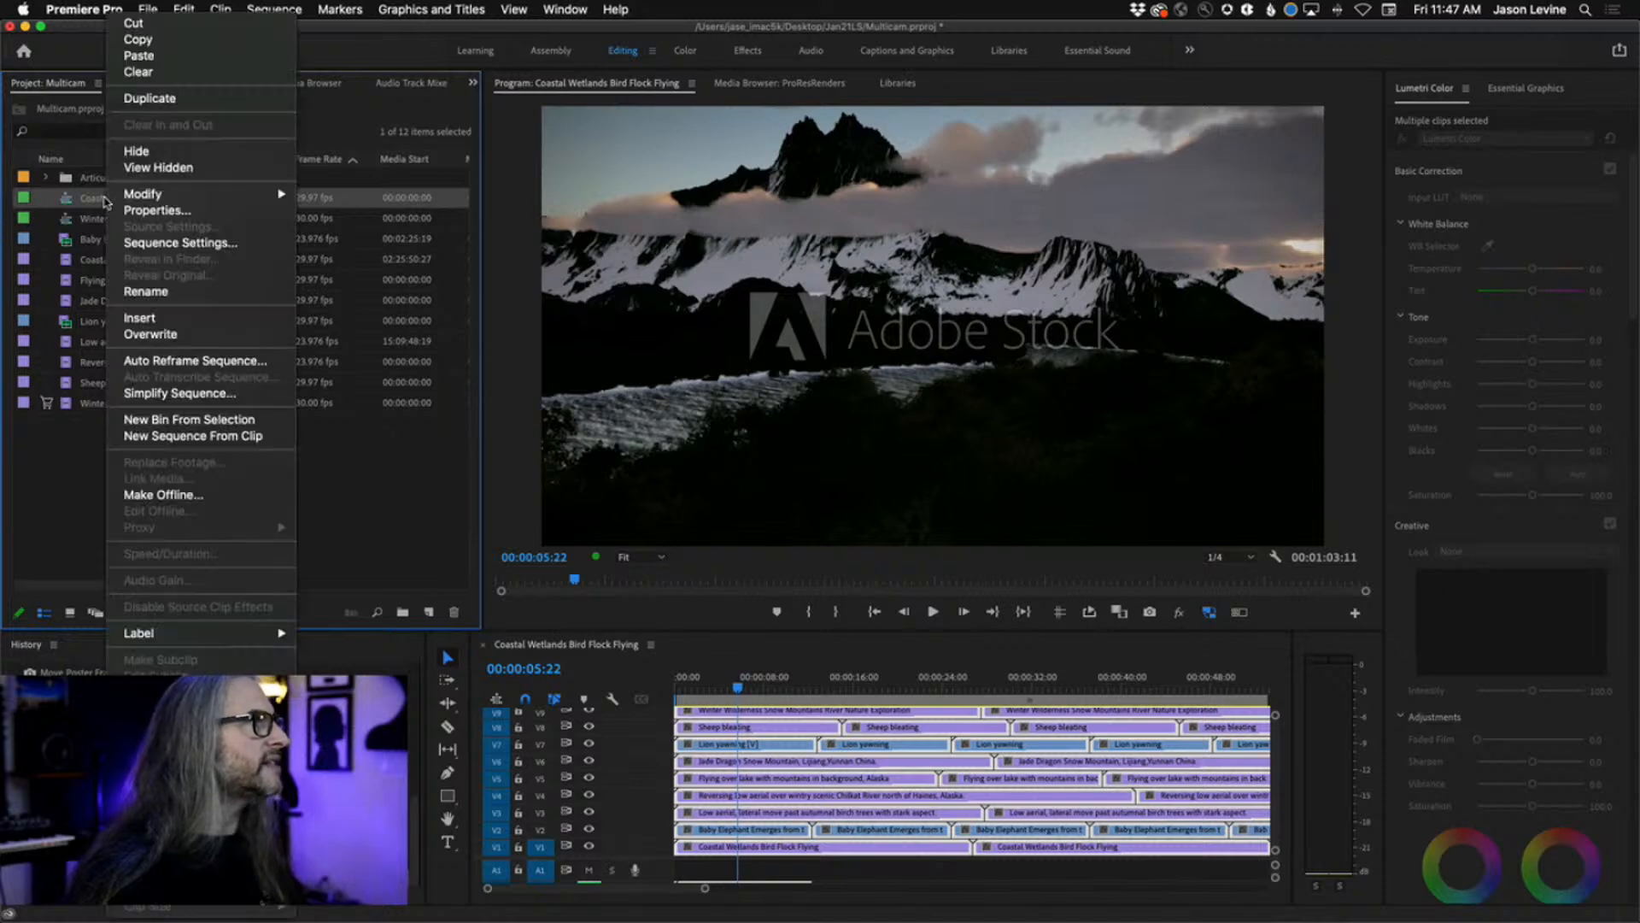
click(147, 99)
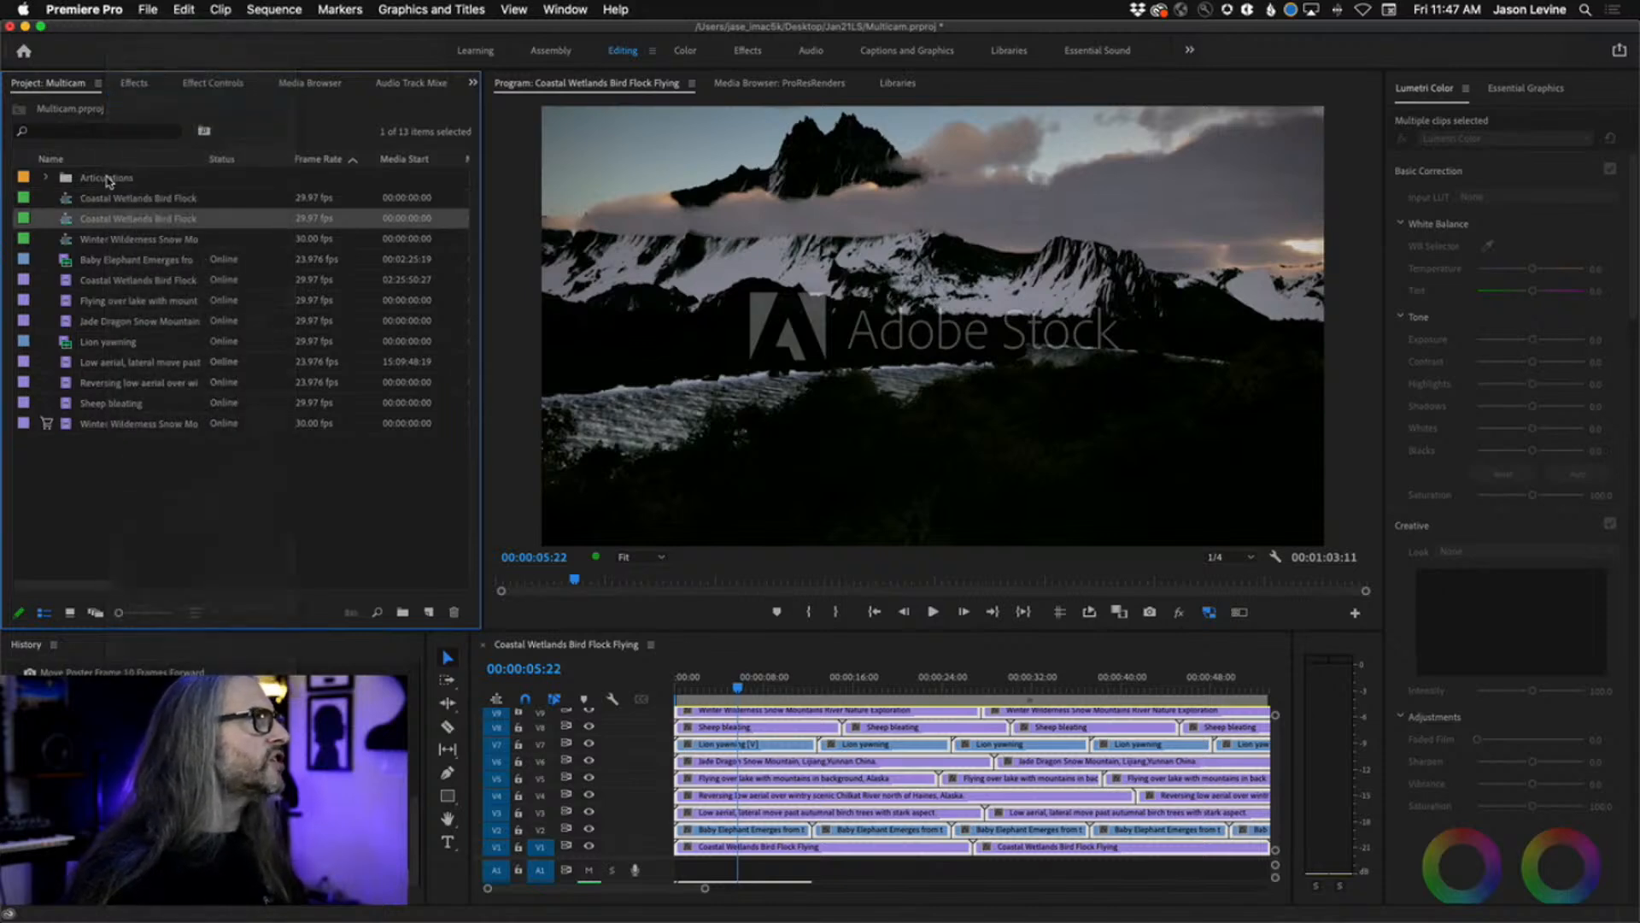
click(170, 221)
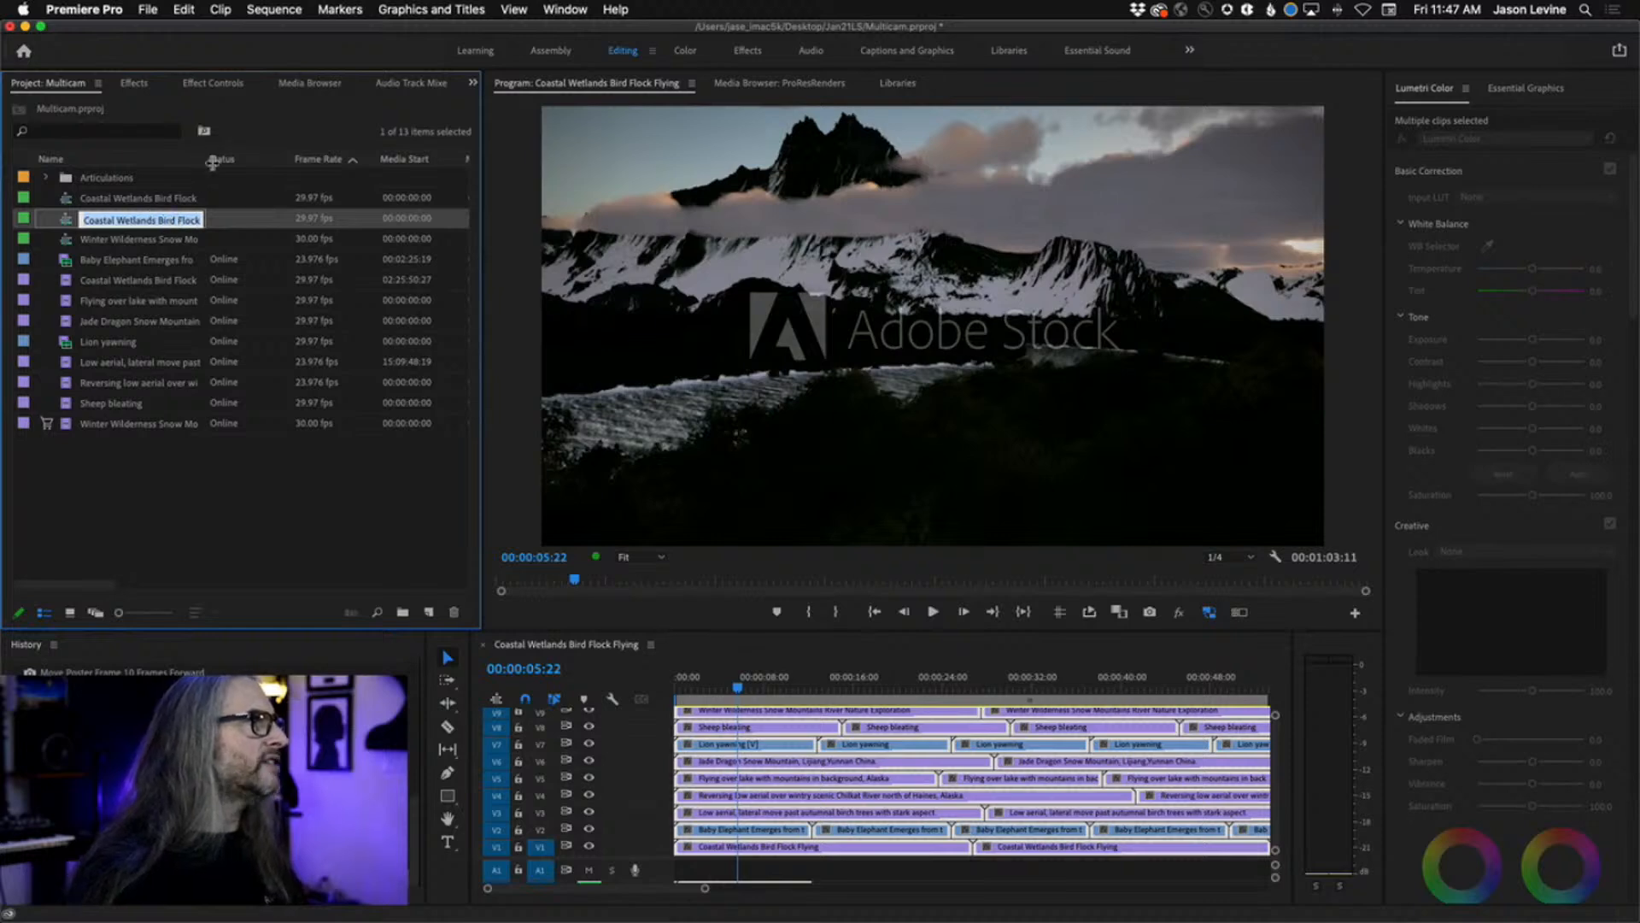
drag(208, 161, 266, 160)
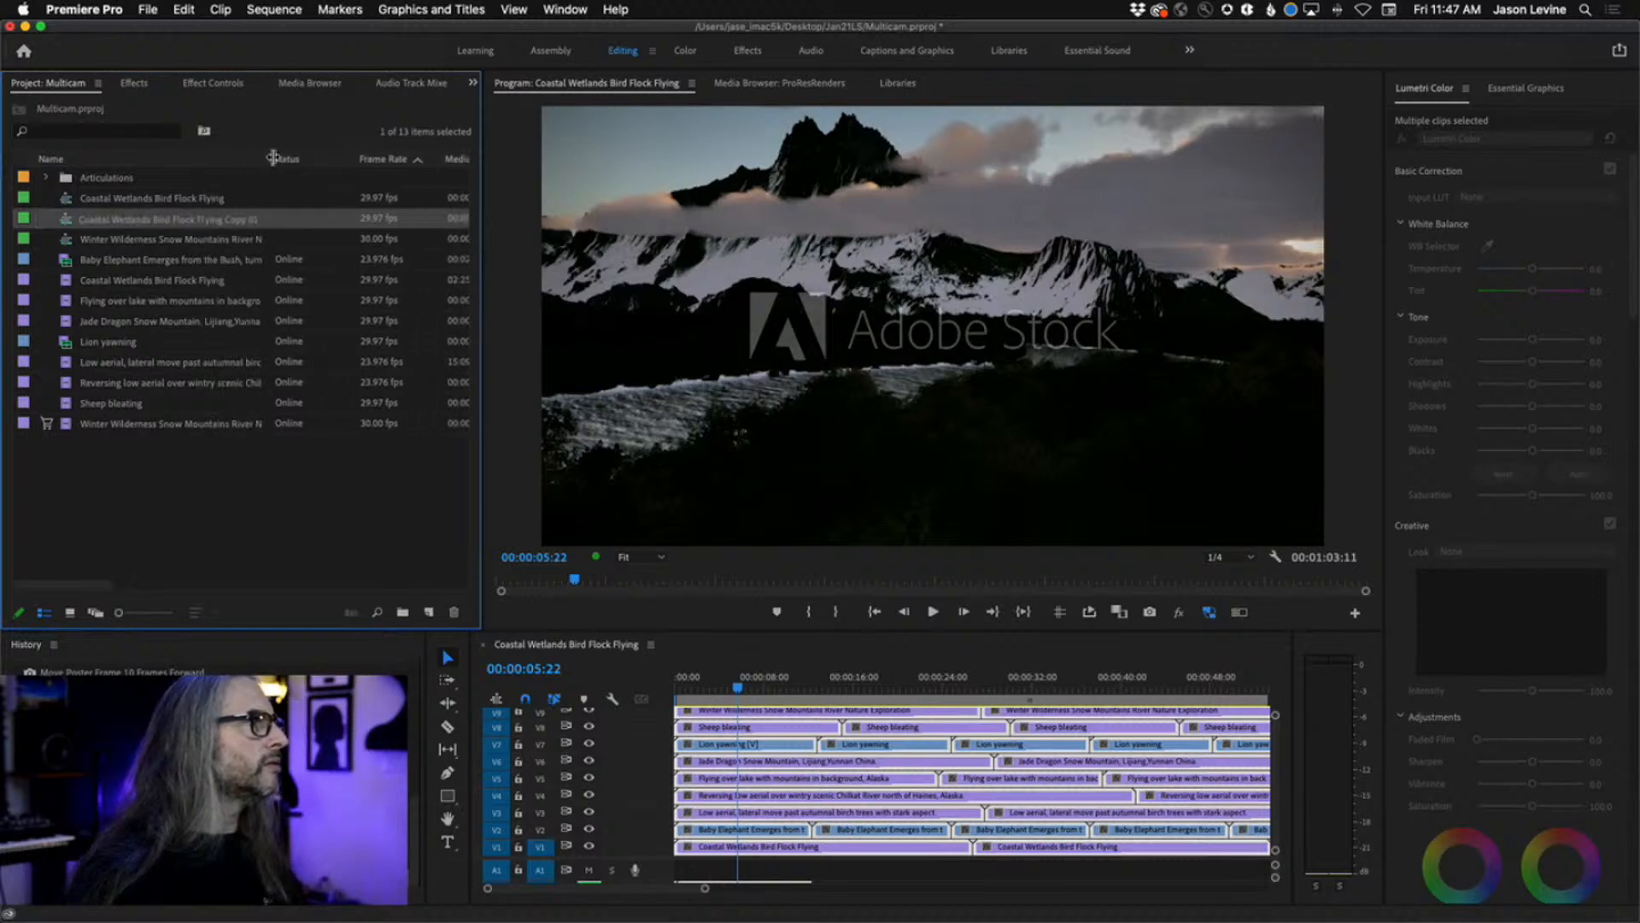
click(196, 523)
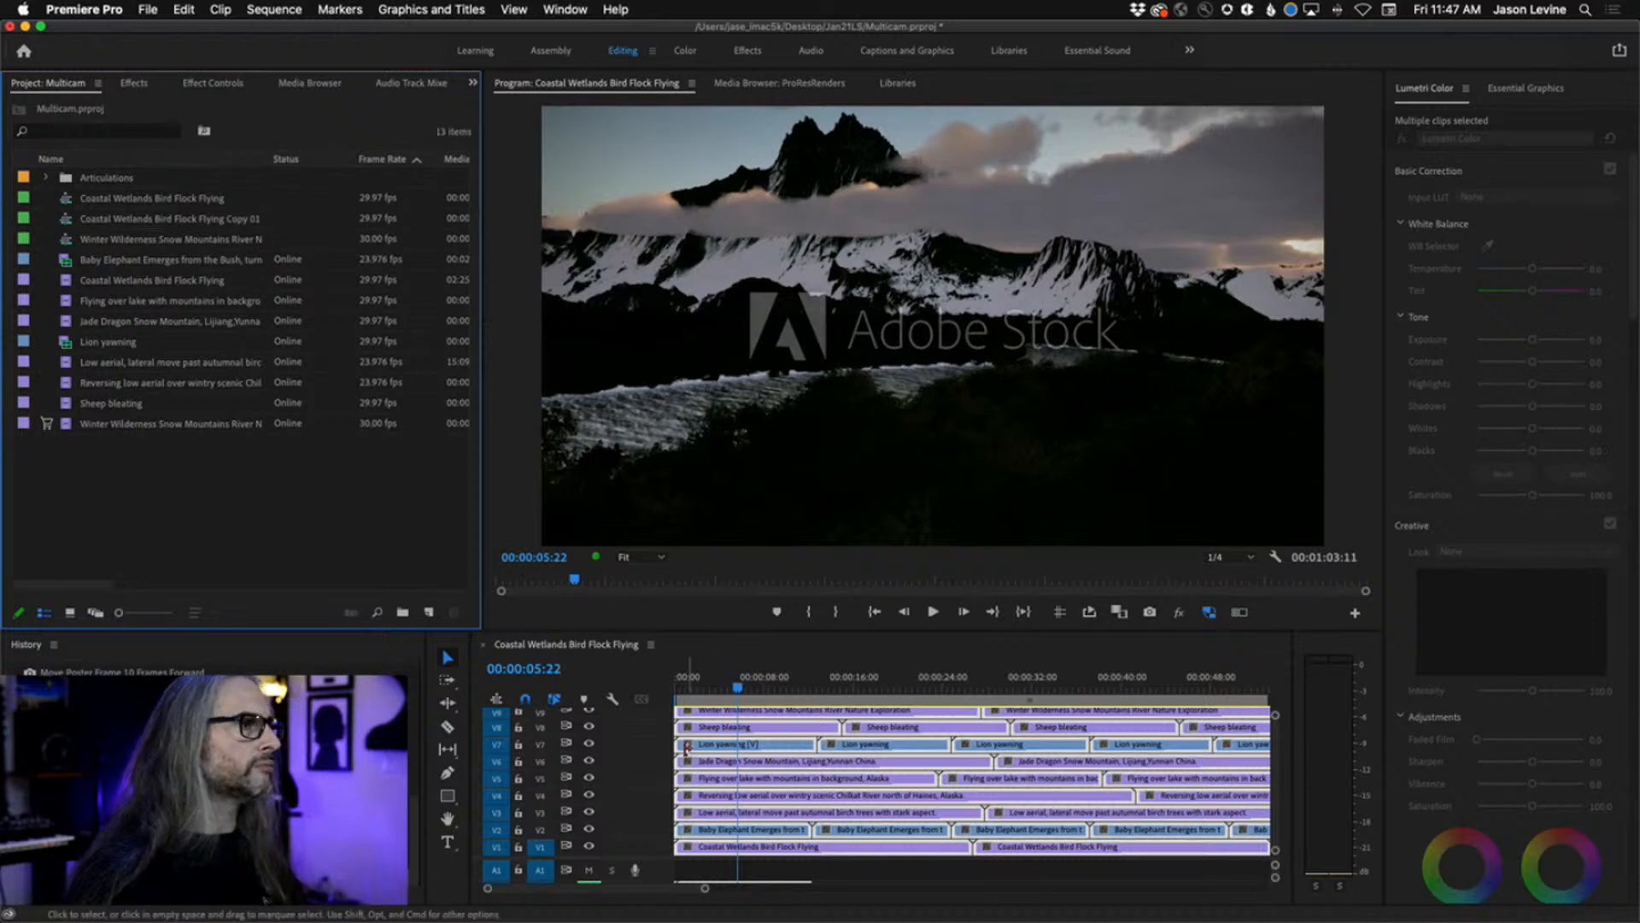
- Nest the selected timeline clips as "MultiCam for VO" and enlarge the V1 track to show the nested clip's thumbnails
right_click(800, 803)
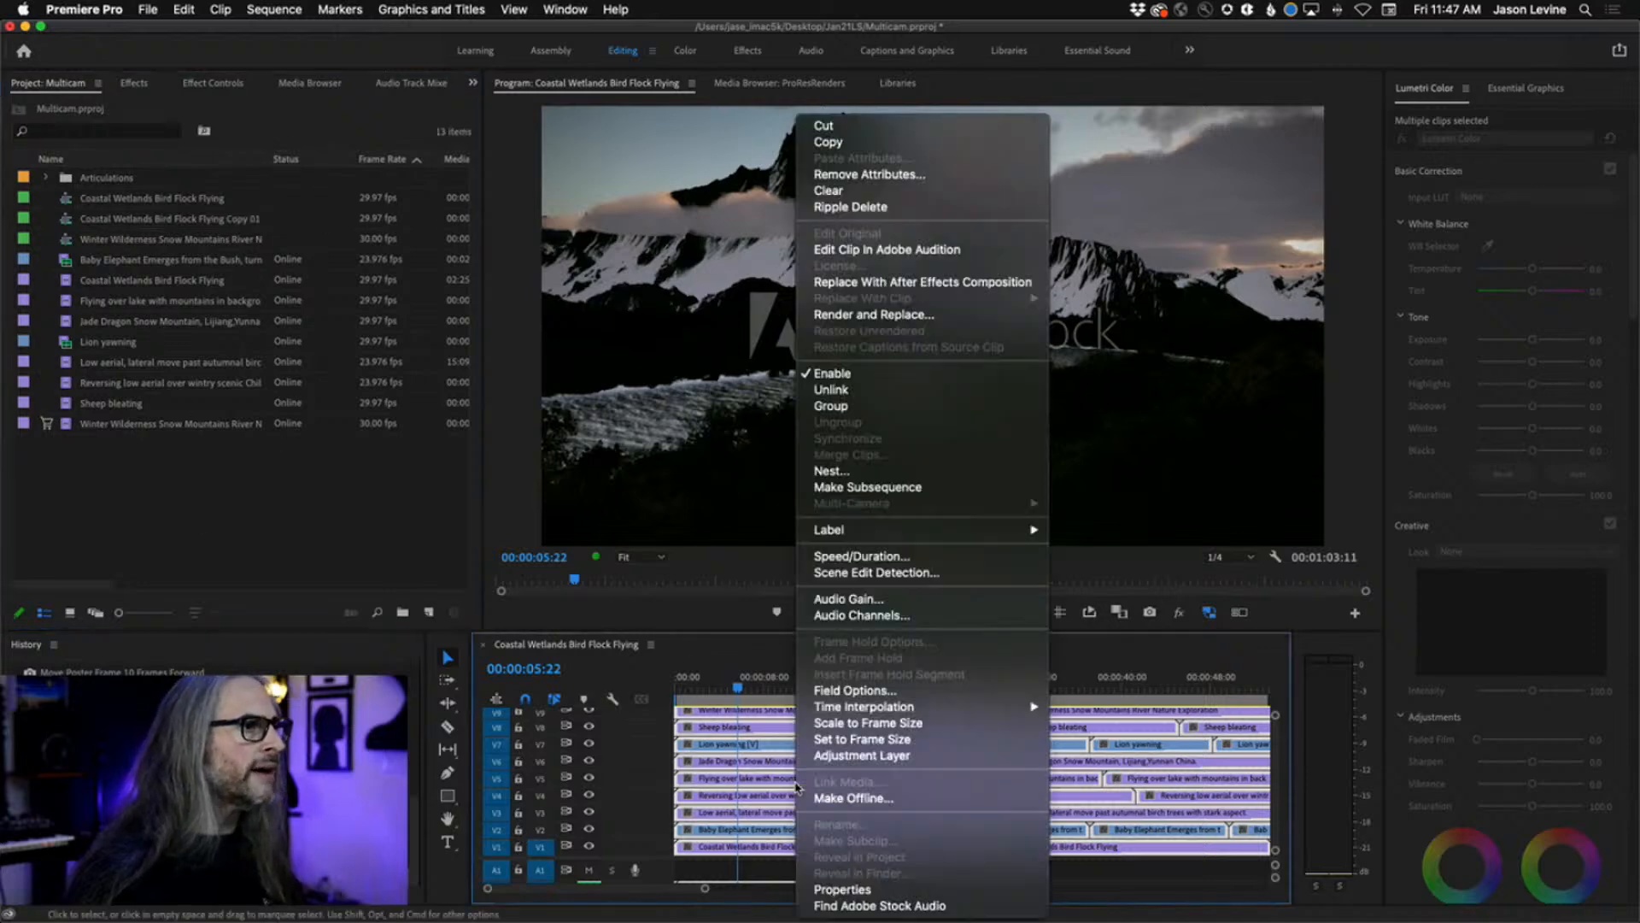
click(854, 471)
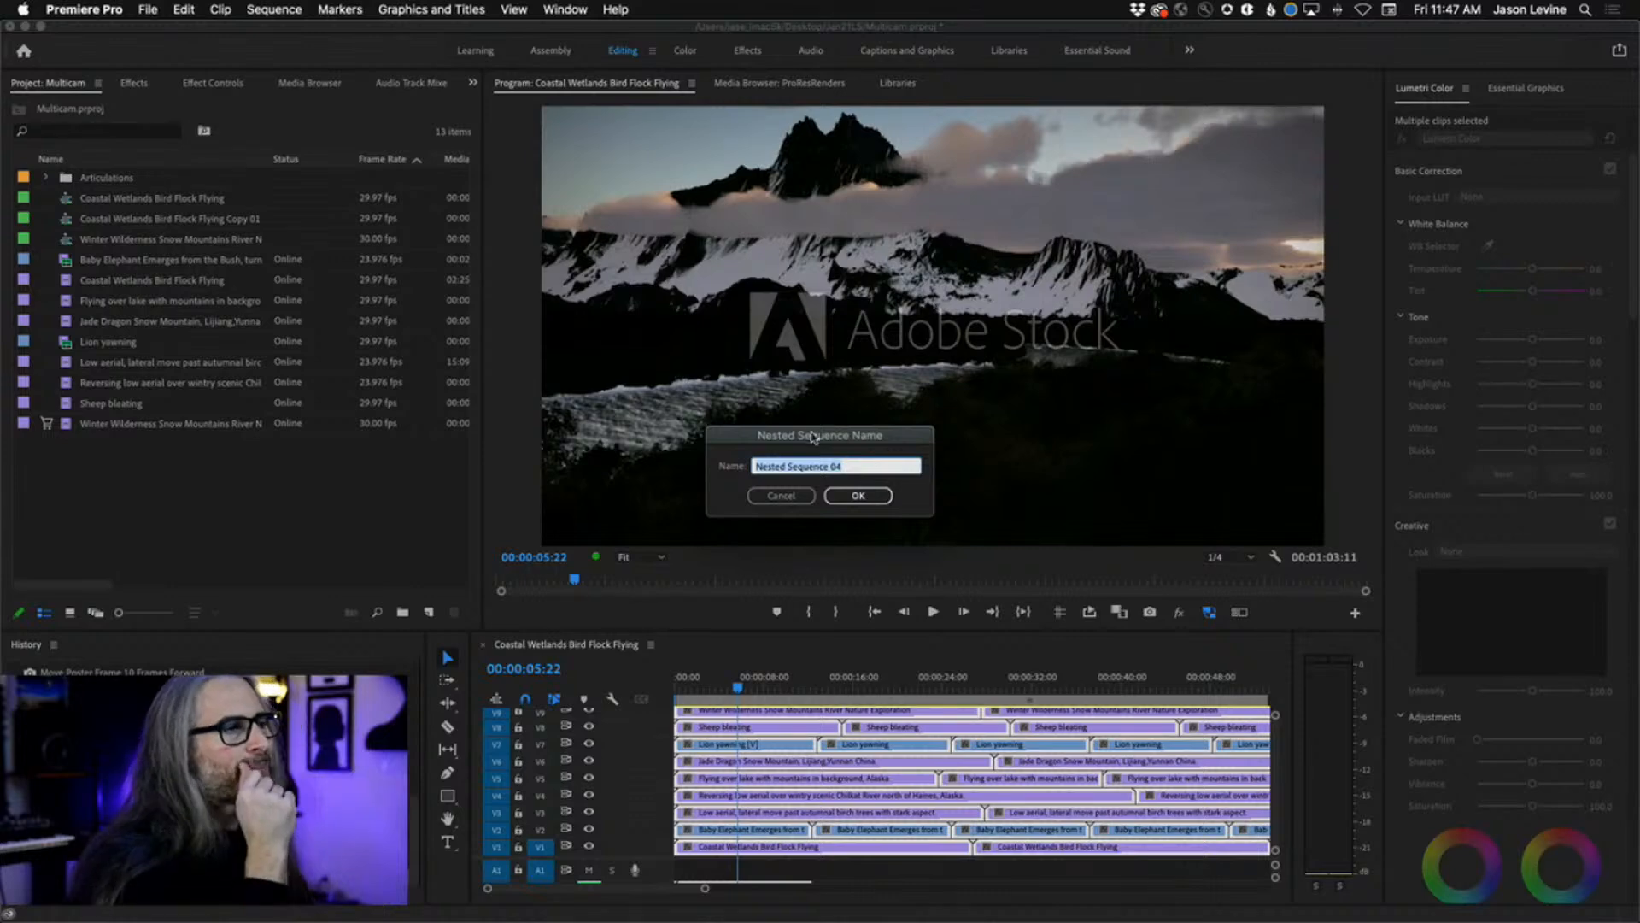
text(Multi)
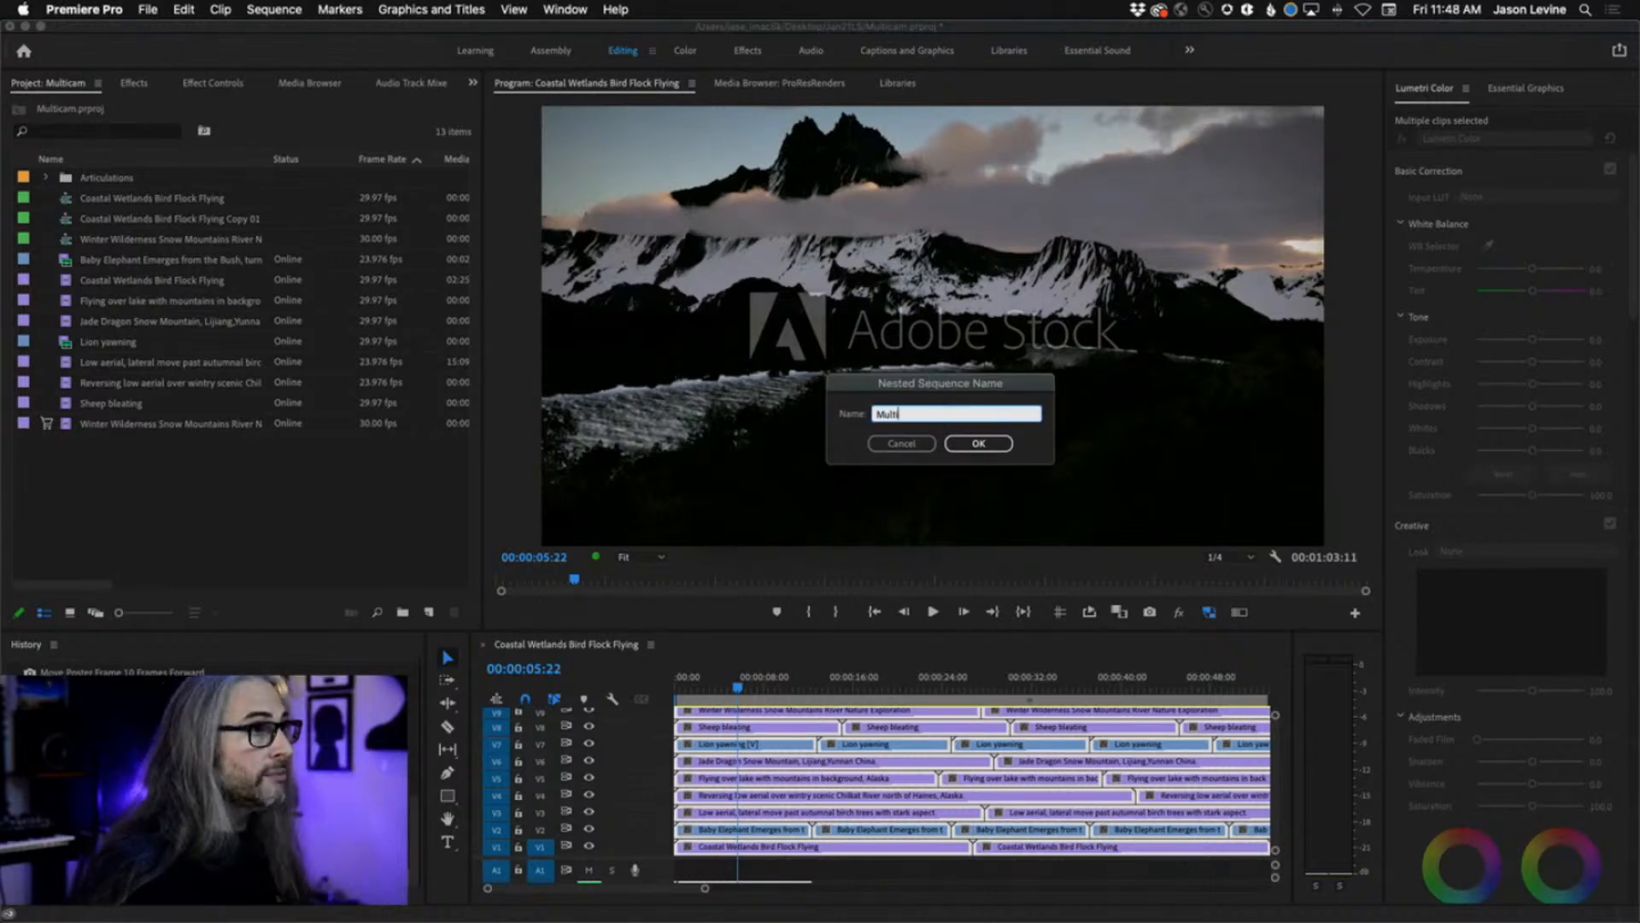
text(Cam for VO)
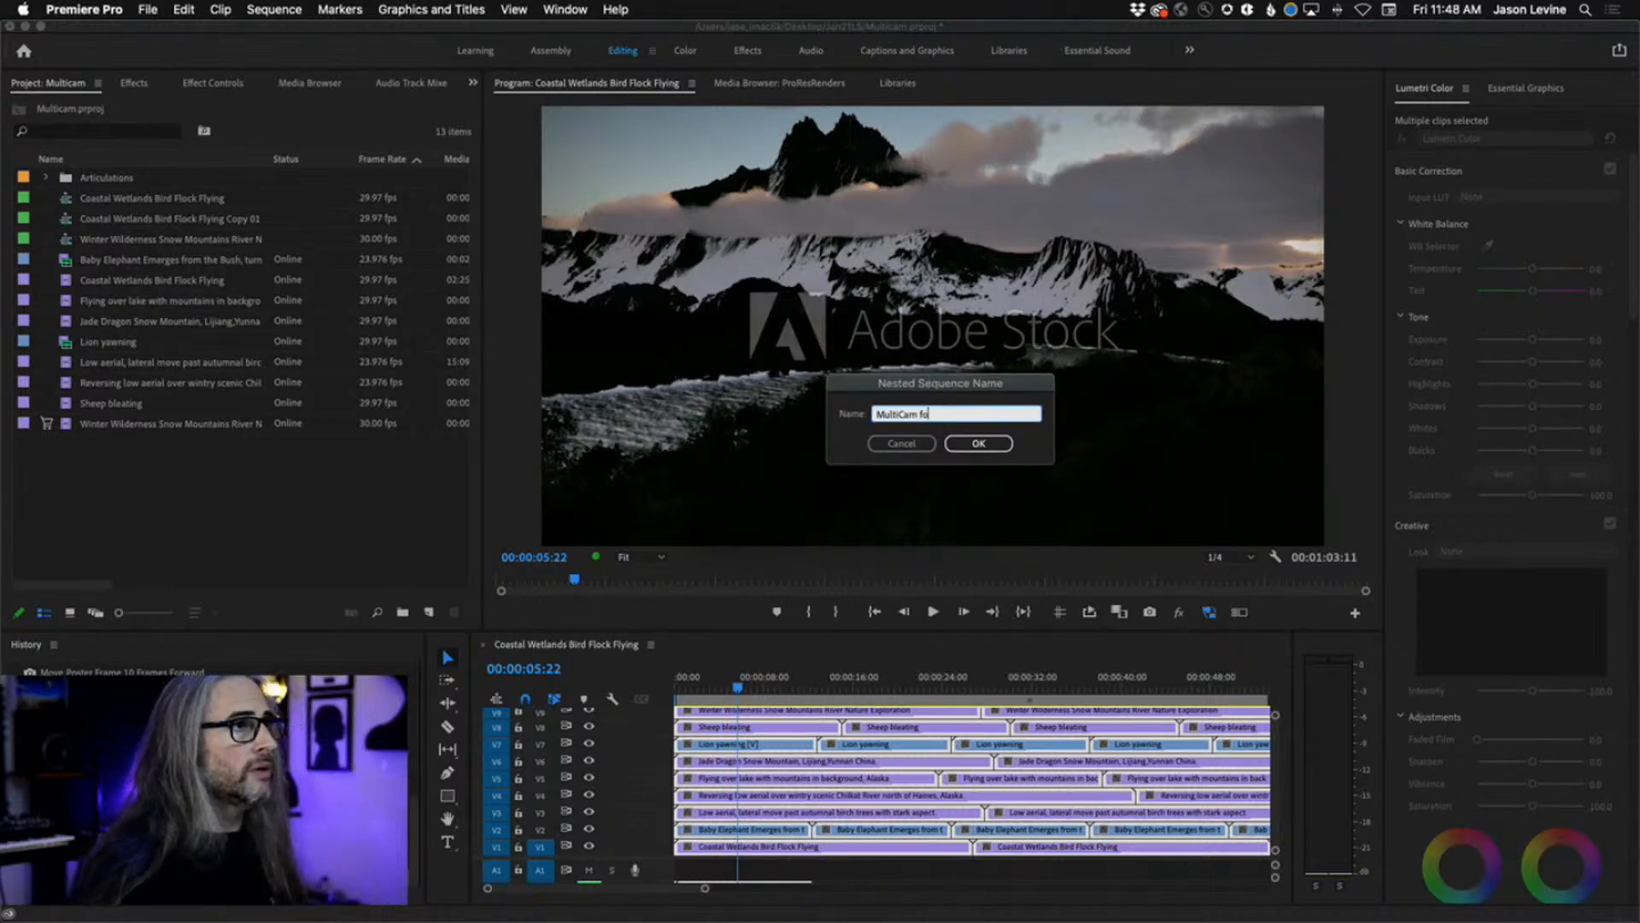
click(975, 445)
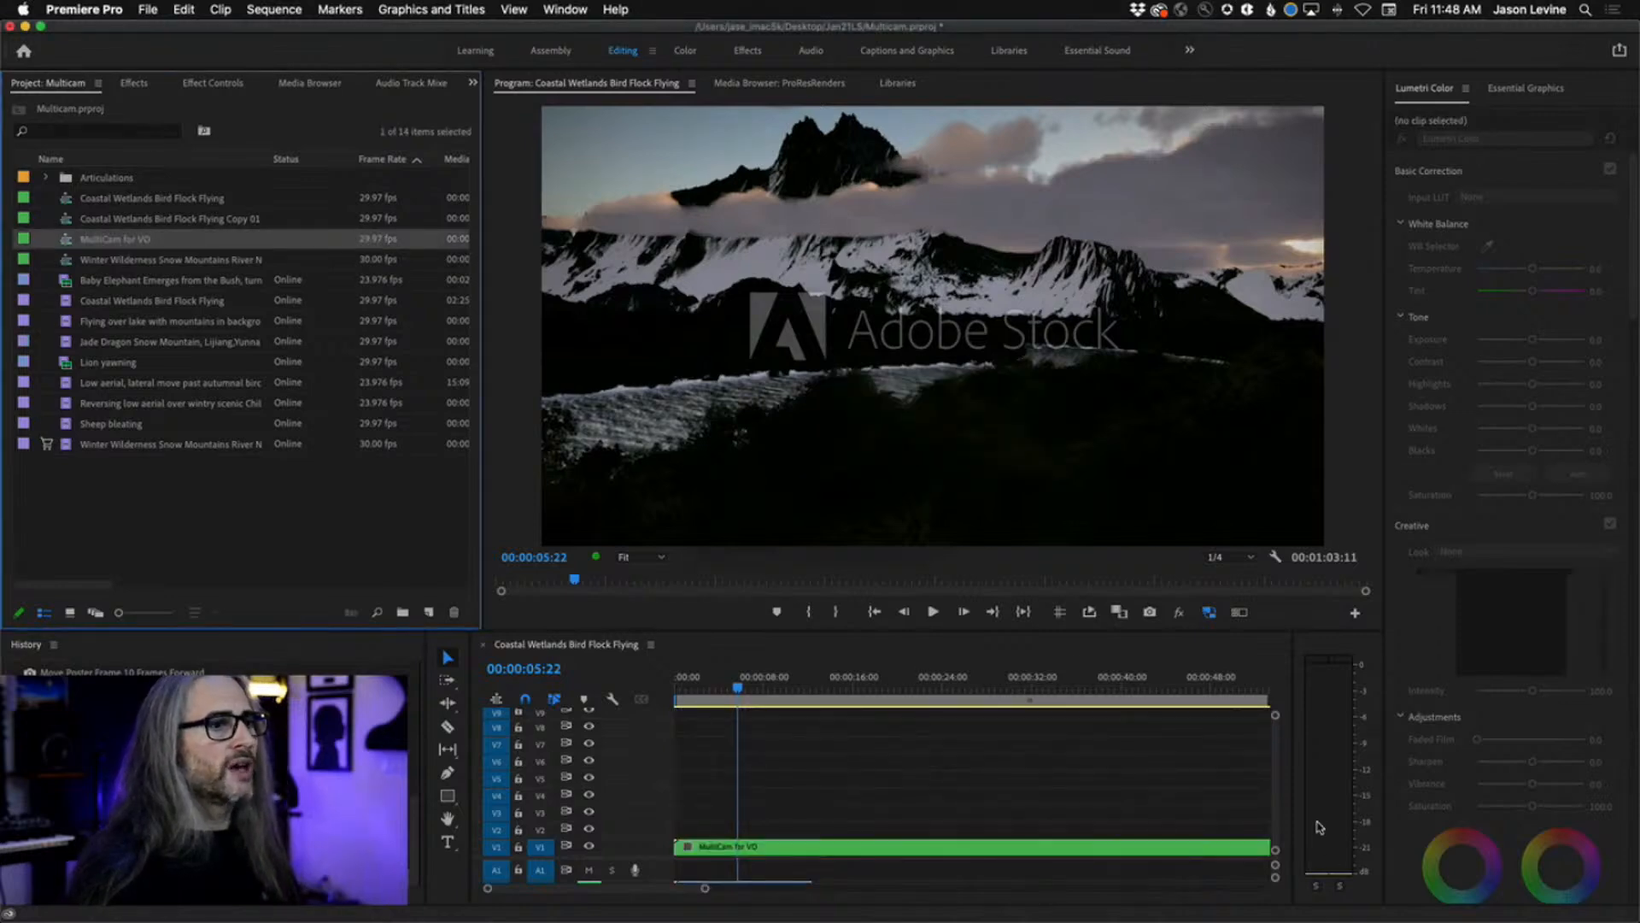
click(1275, 790)
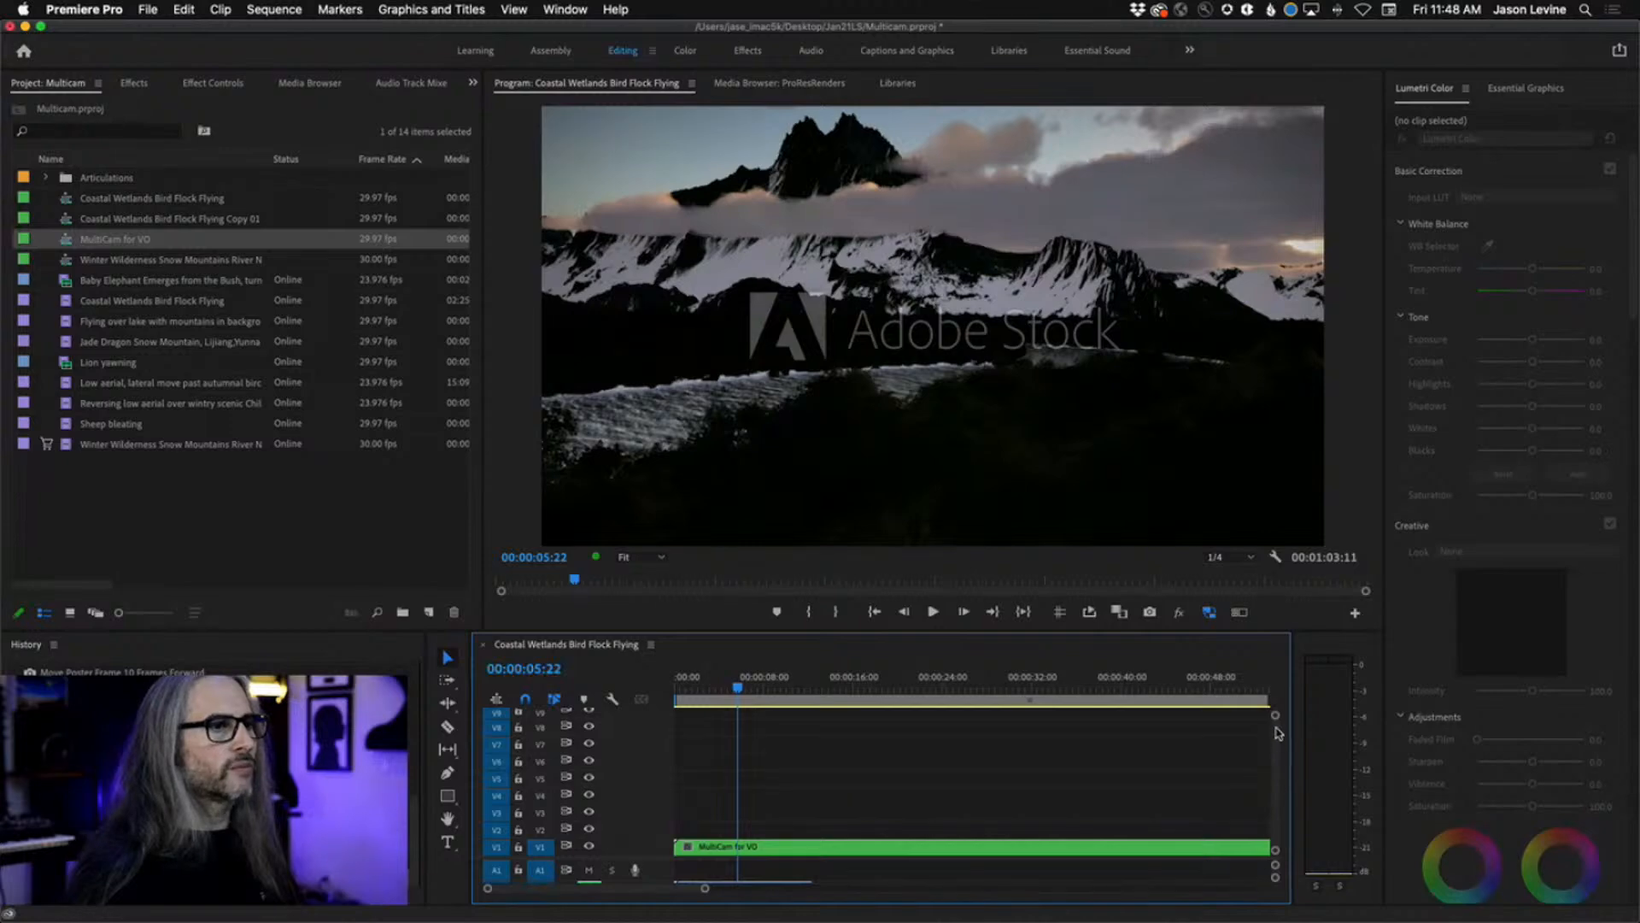
drag(1275, 716, 1278, 742)
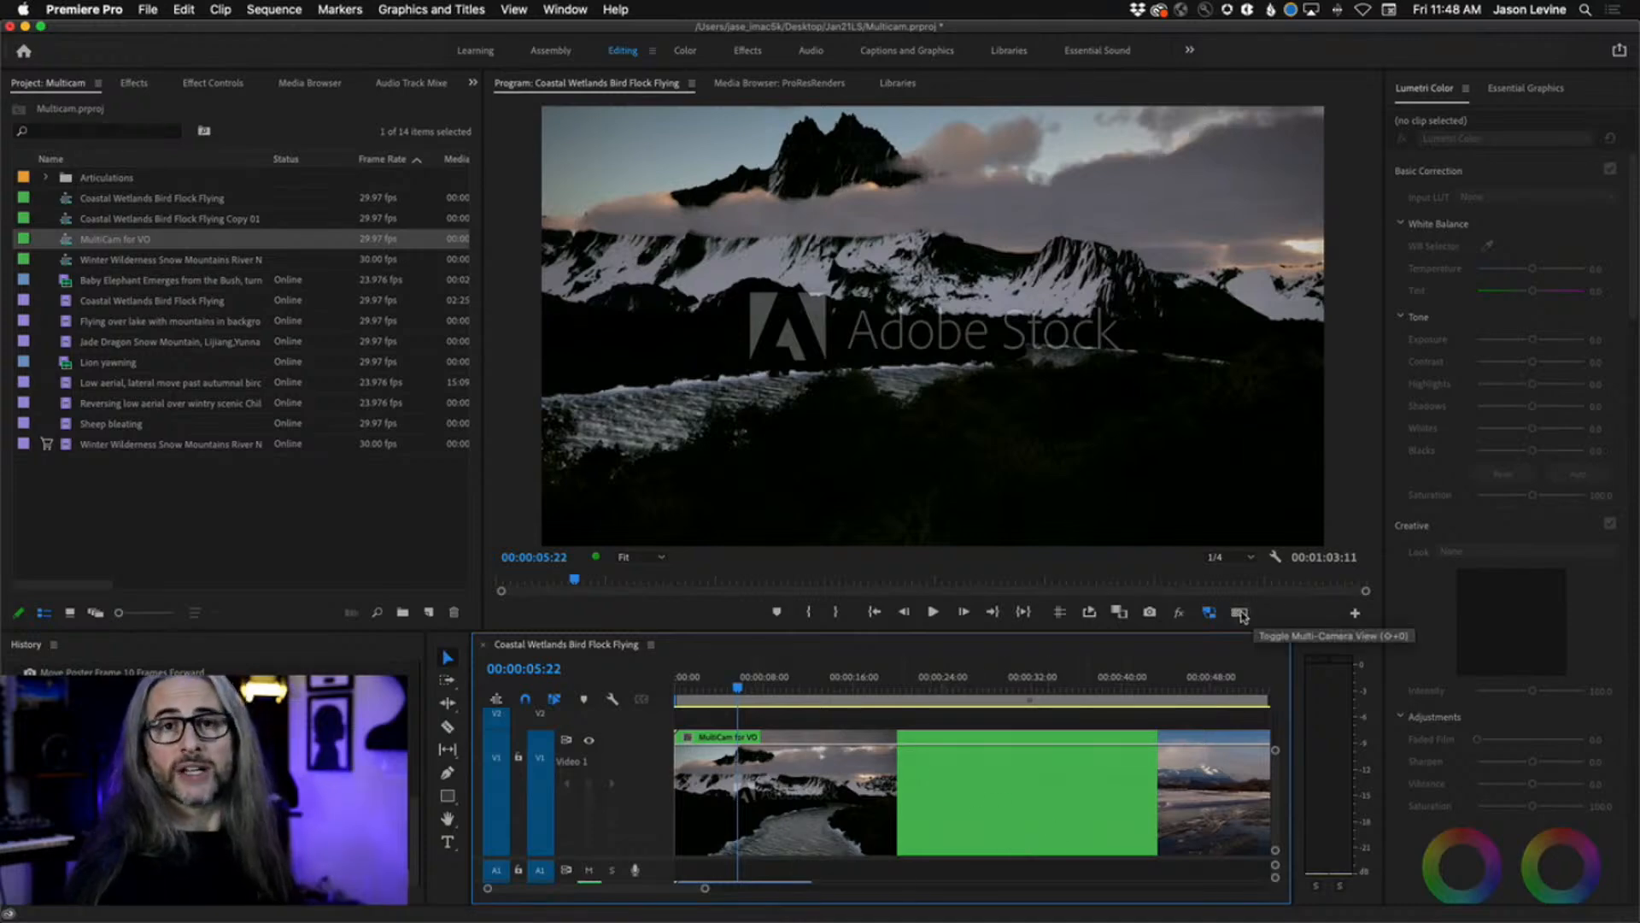
- Enable Multi-Camera on the nested MultiCam for VO clip and turn on Multi-Camera View in the Program monitor
right_click(850, 803)
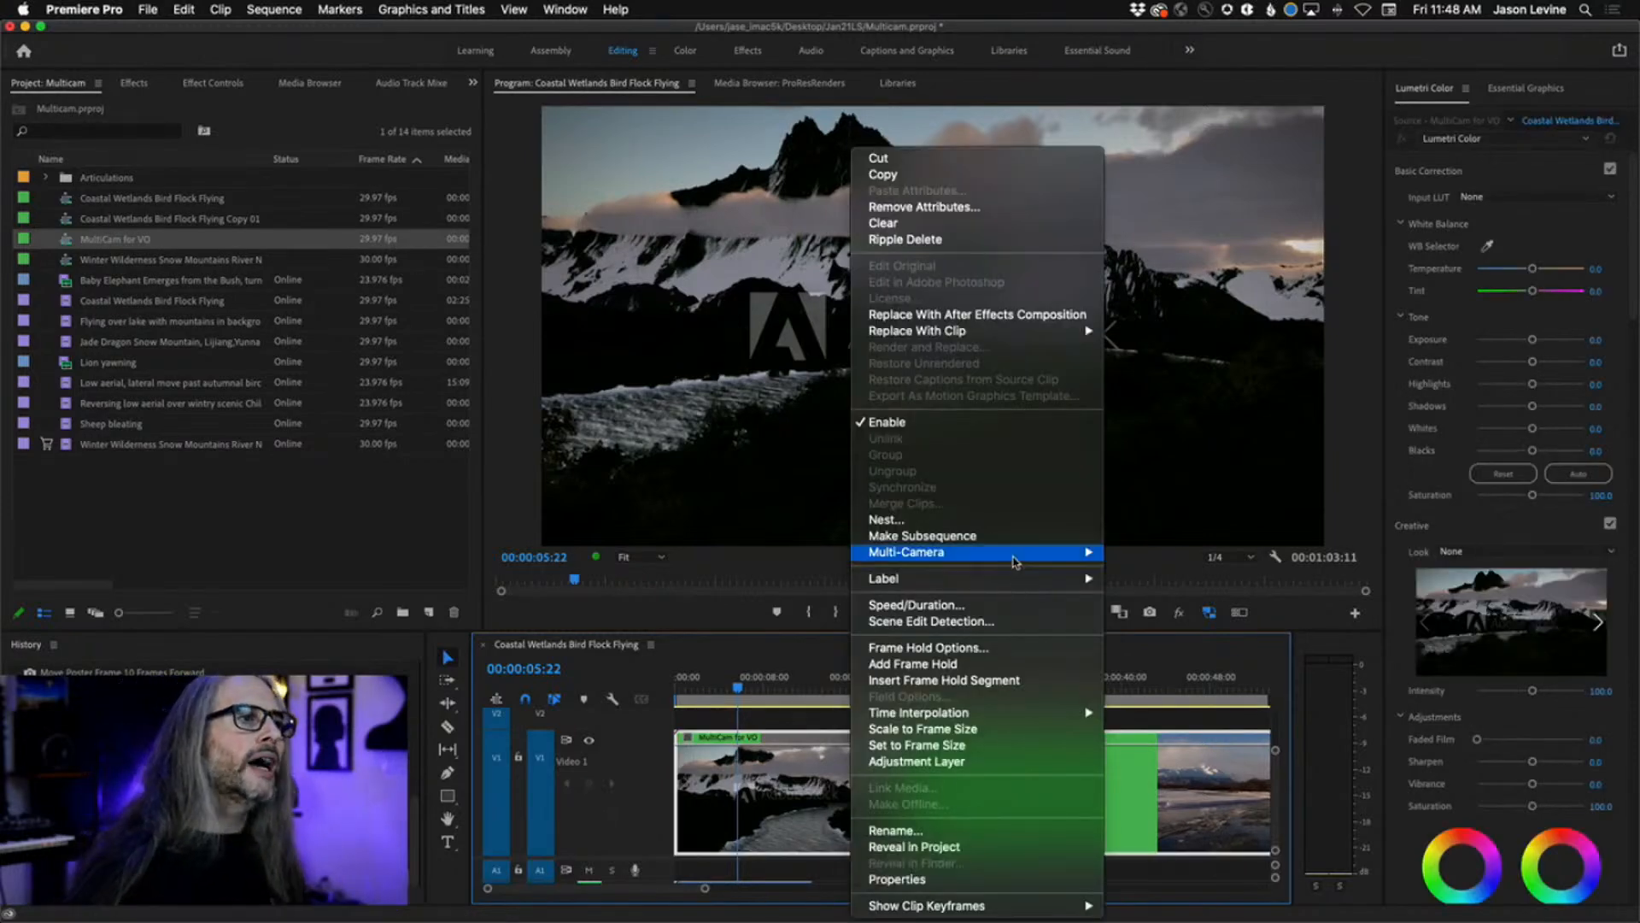
mouse_move(1012, 555)
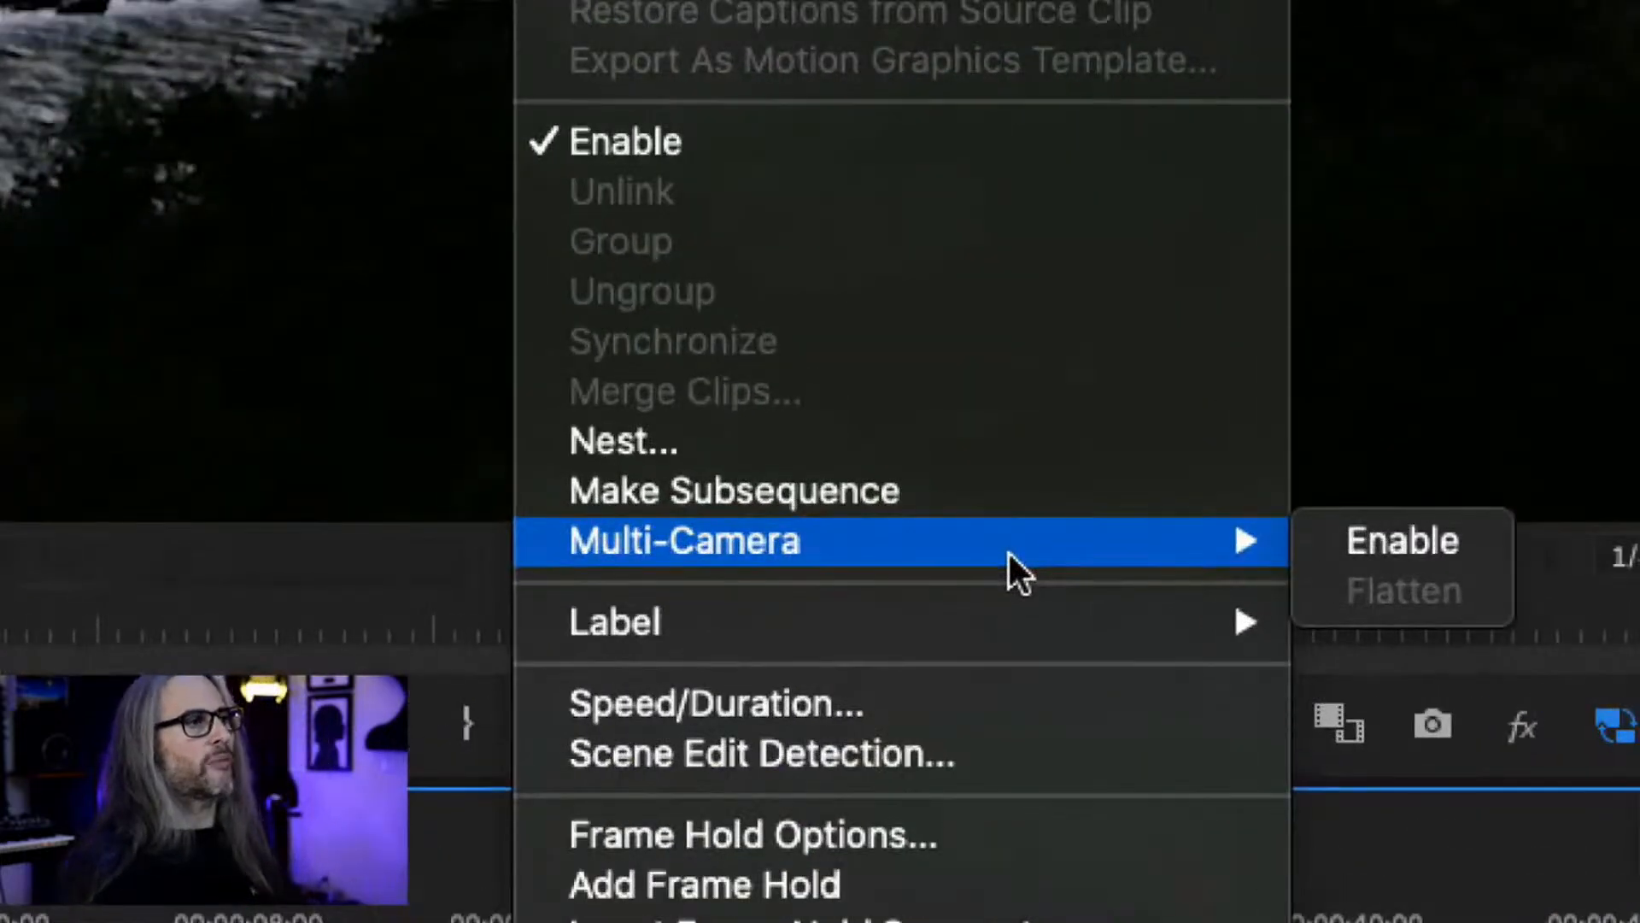
click(1469, 535)
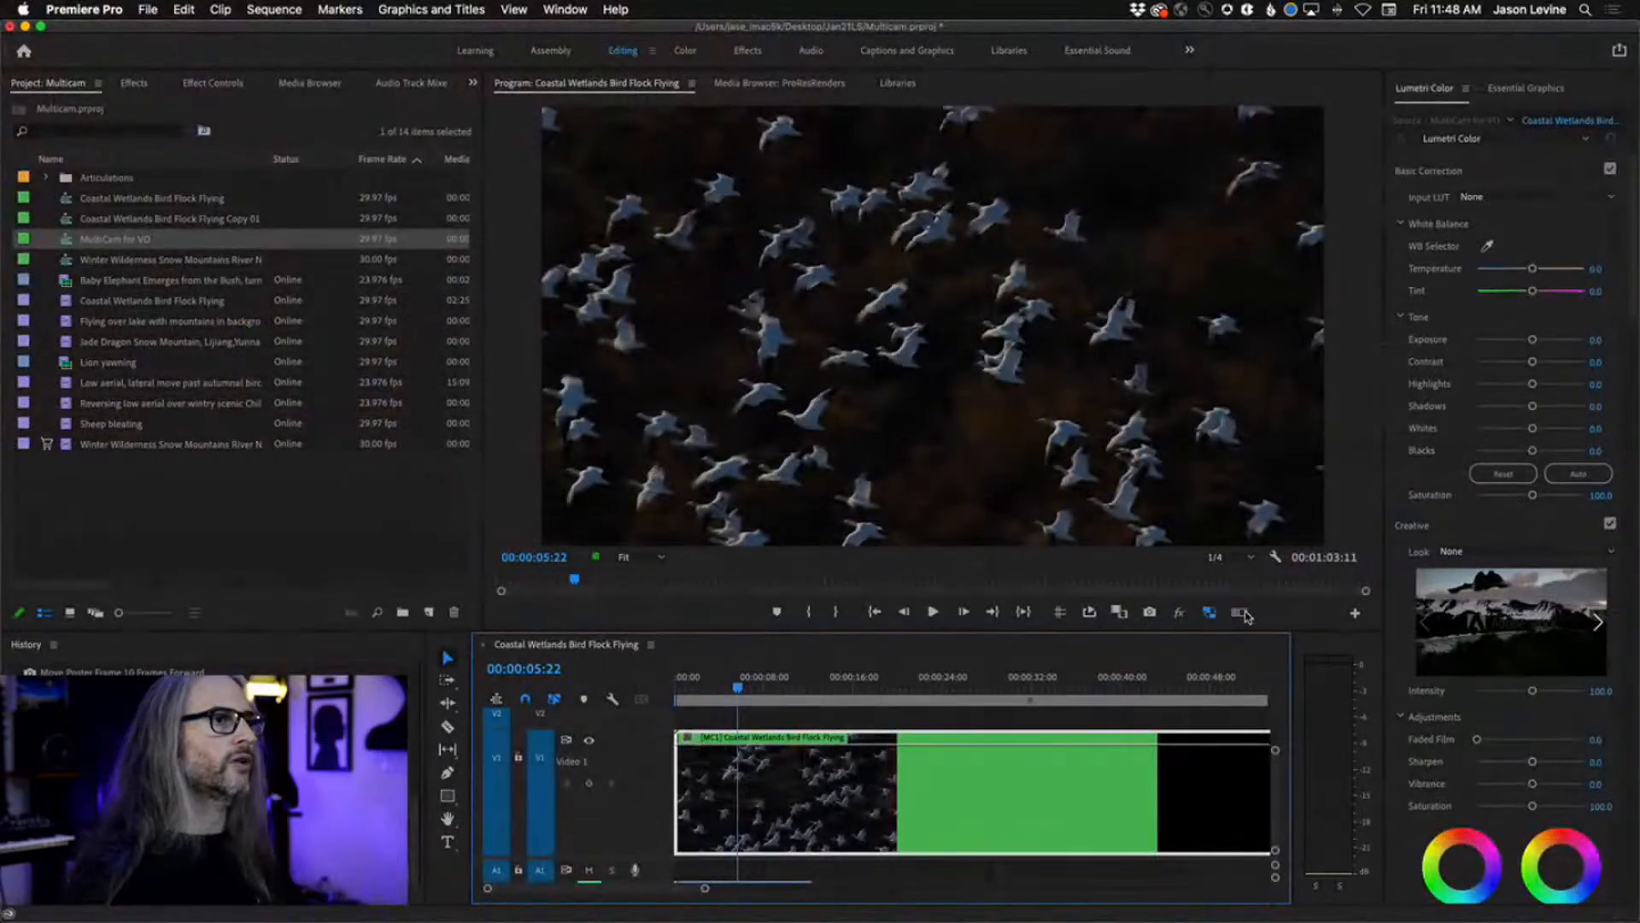
click(637, 610)
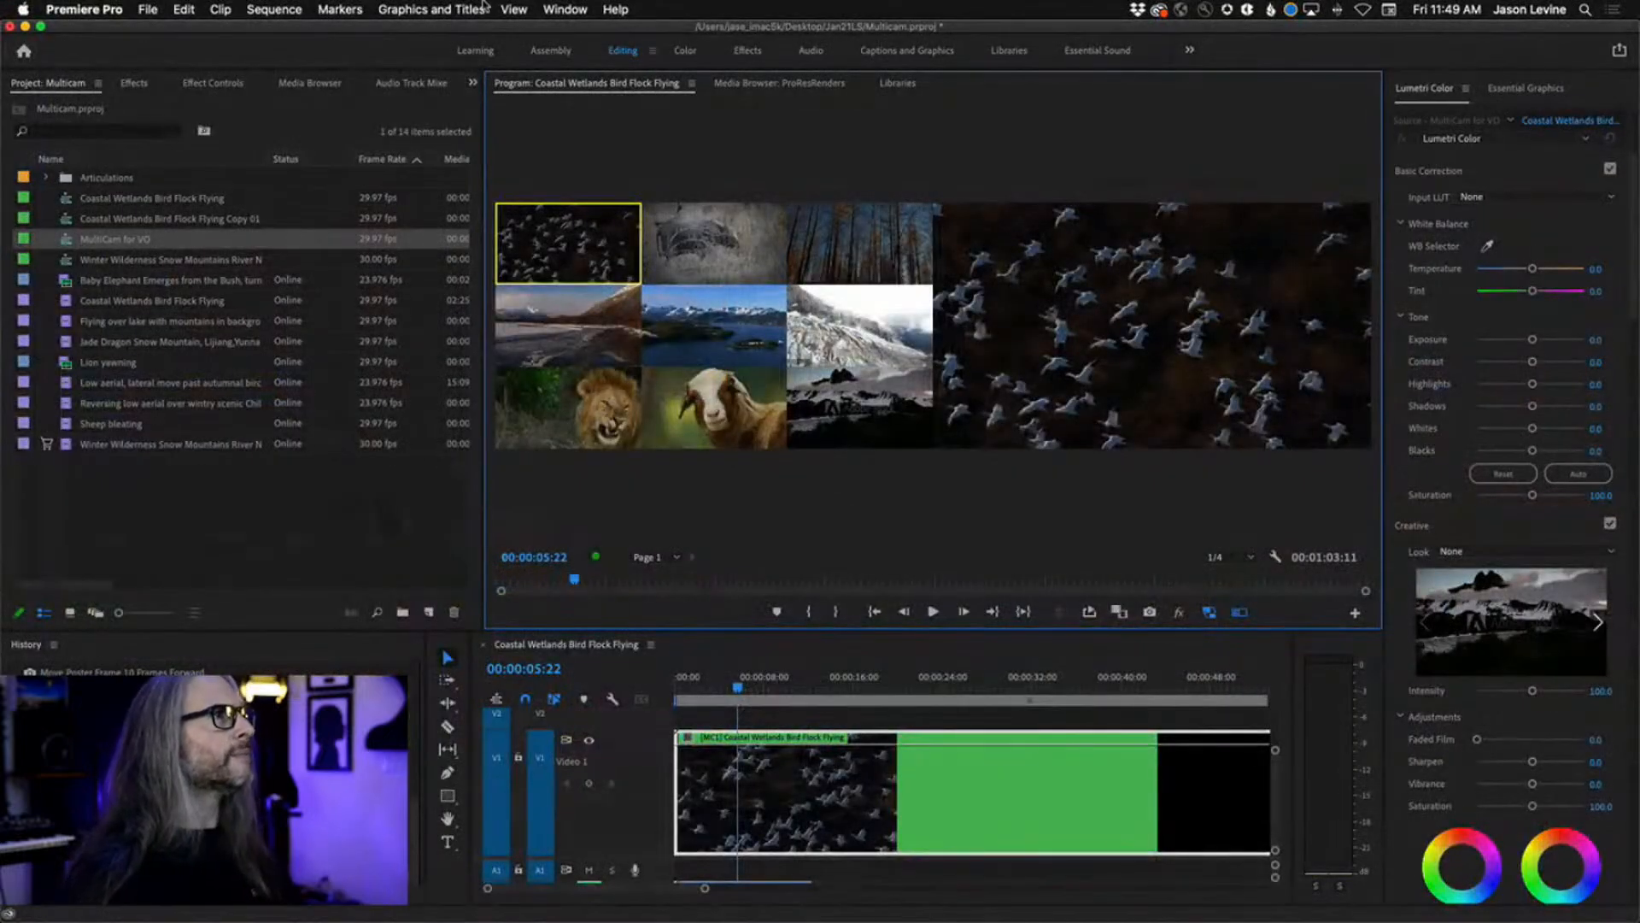
click(516, 10)
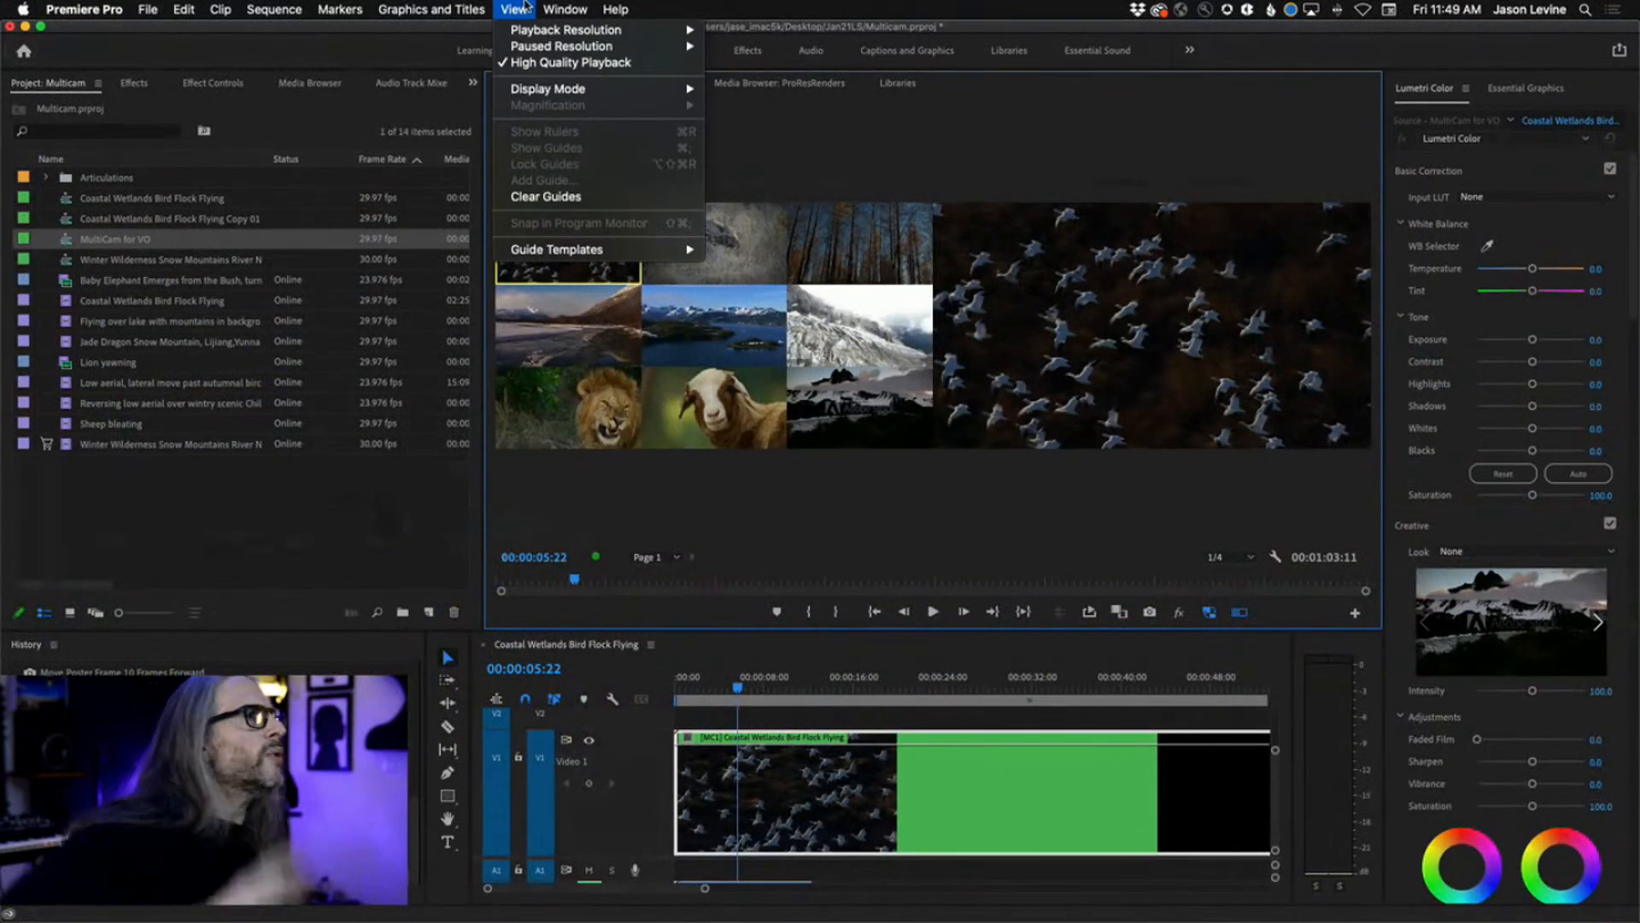
mouse_move(561, 94)
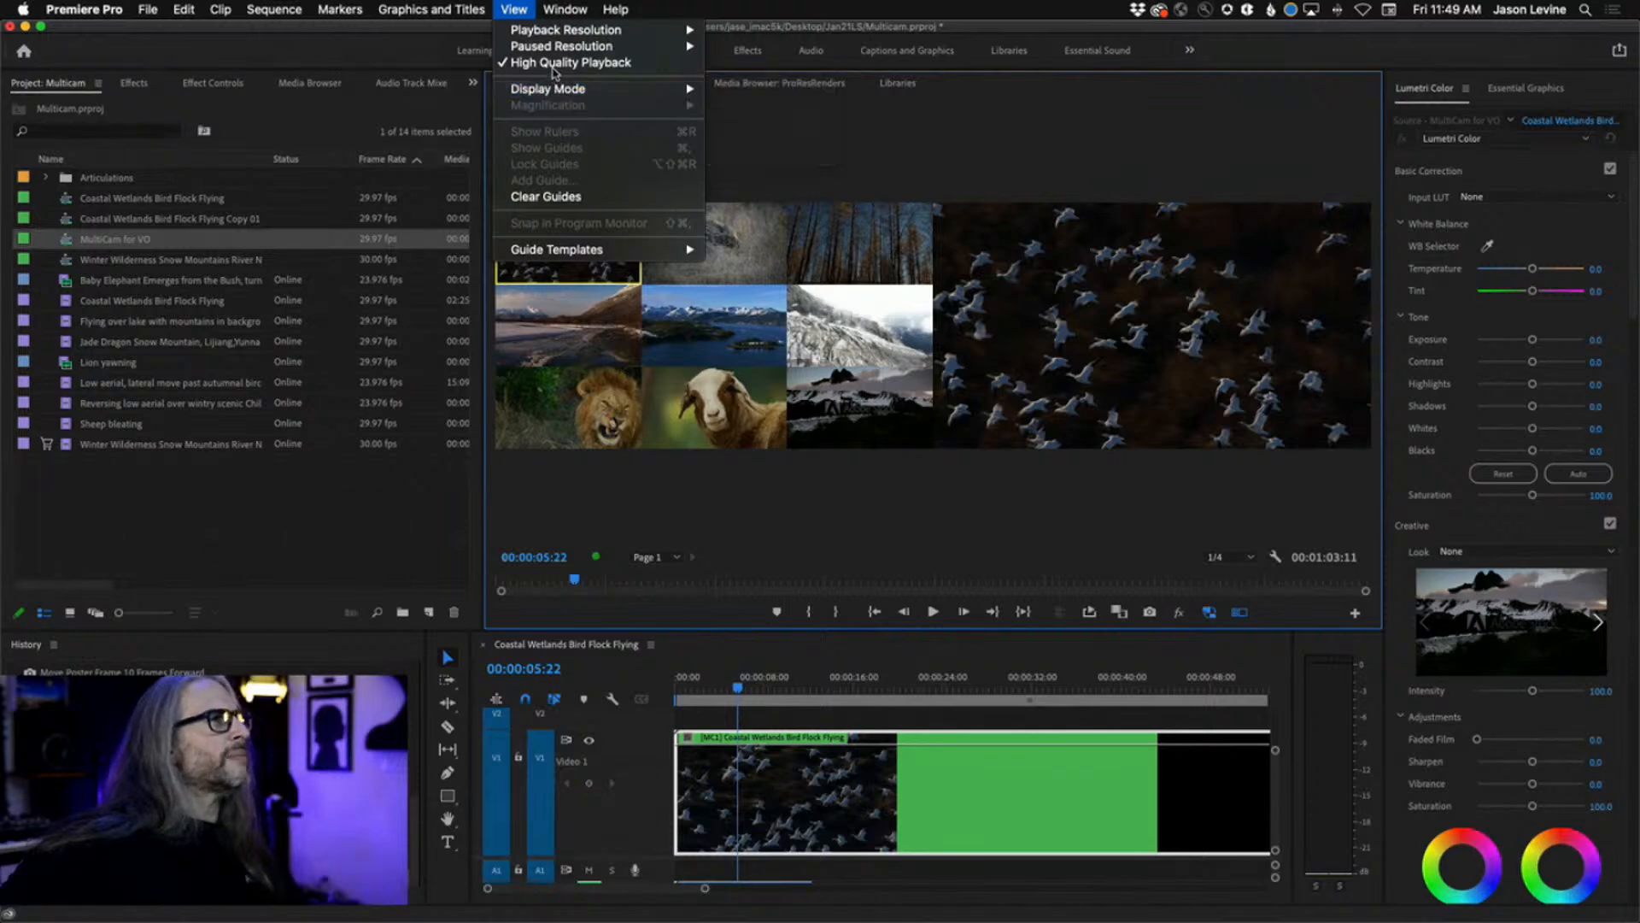
mouse_move(578, 7)
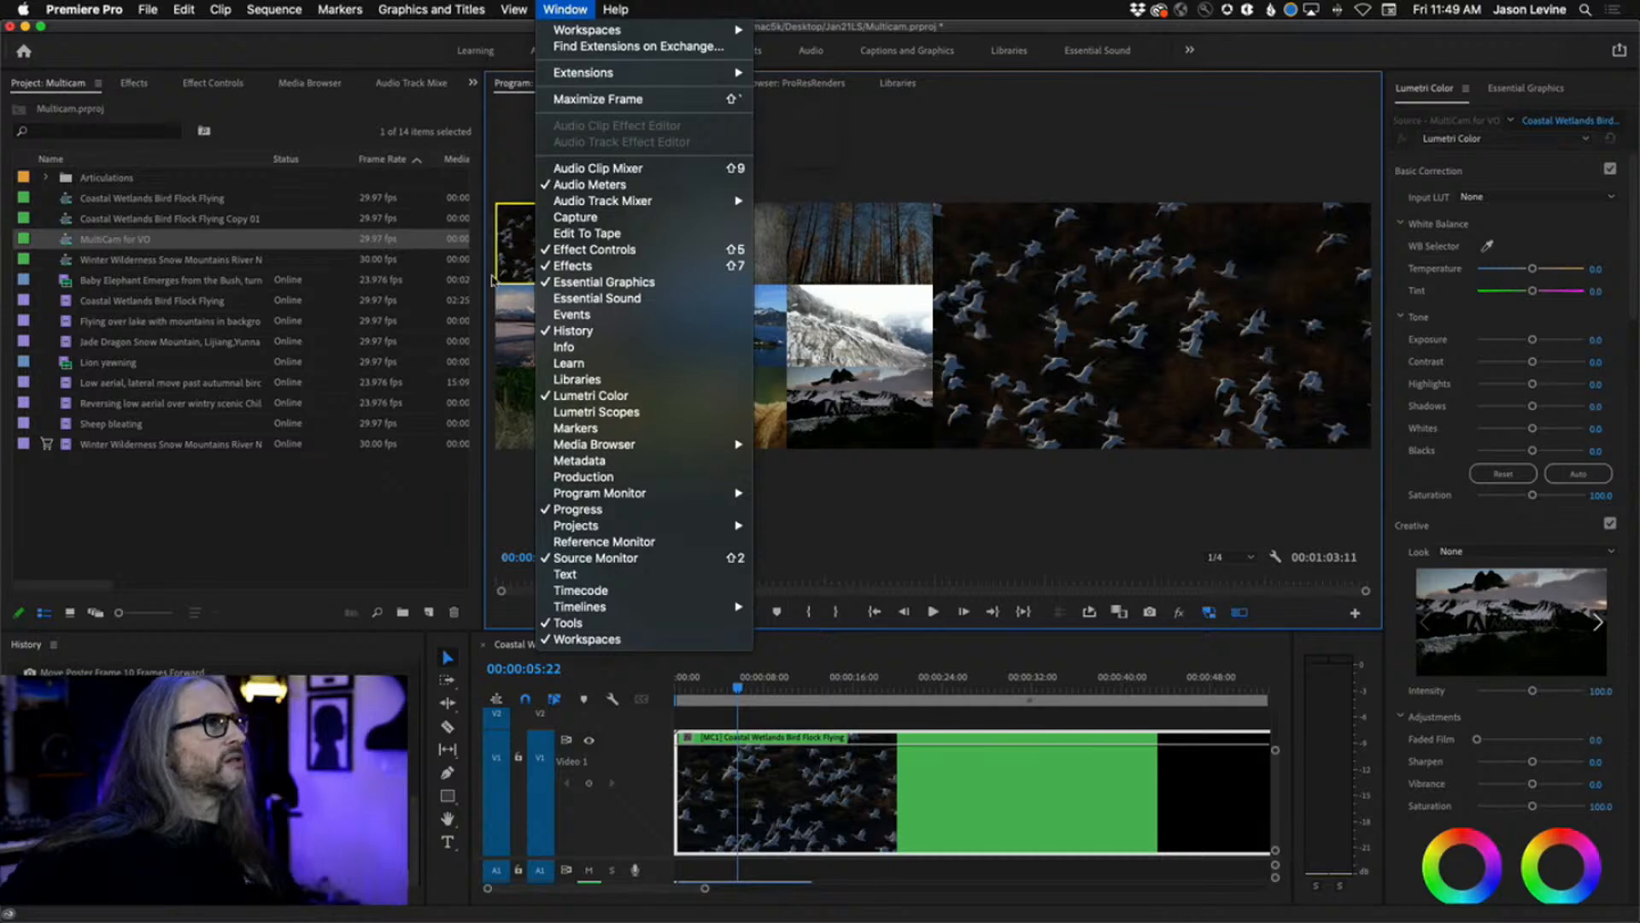
mouse_move(480, 7)
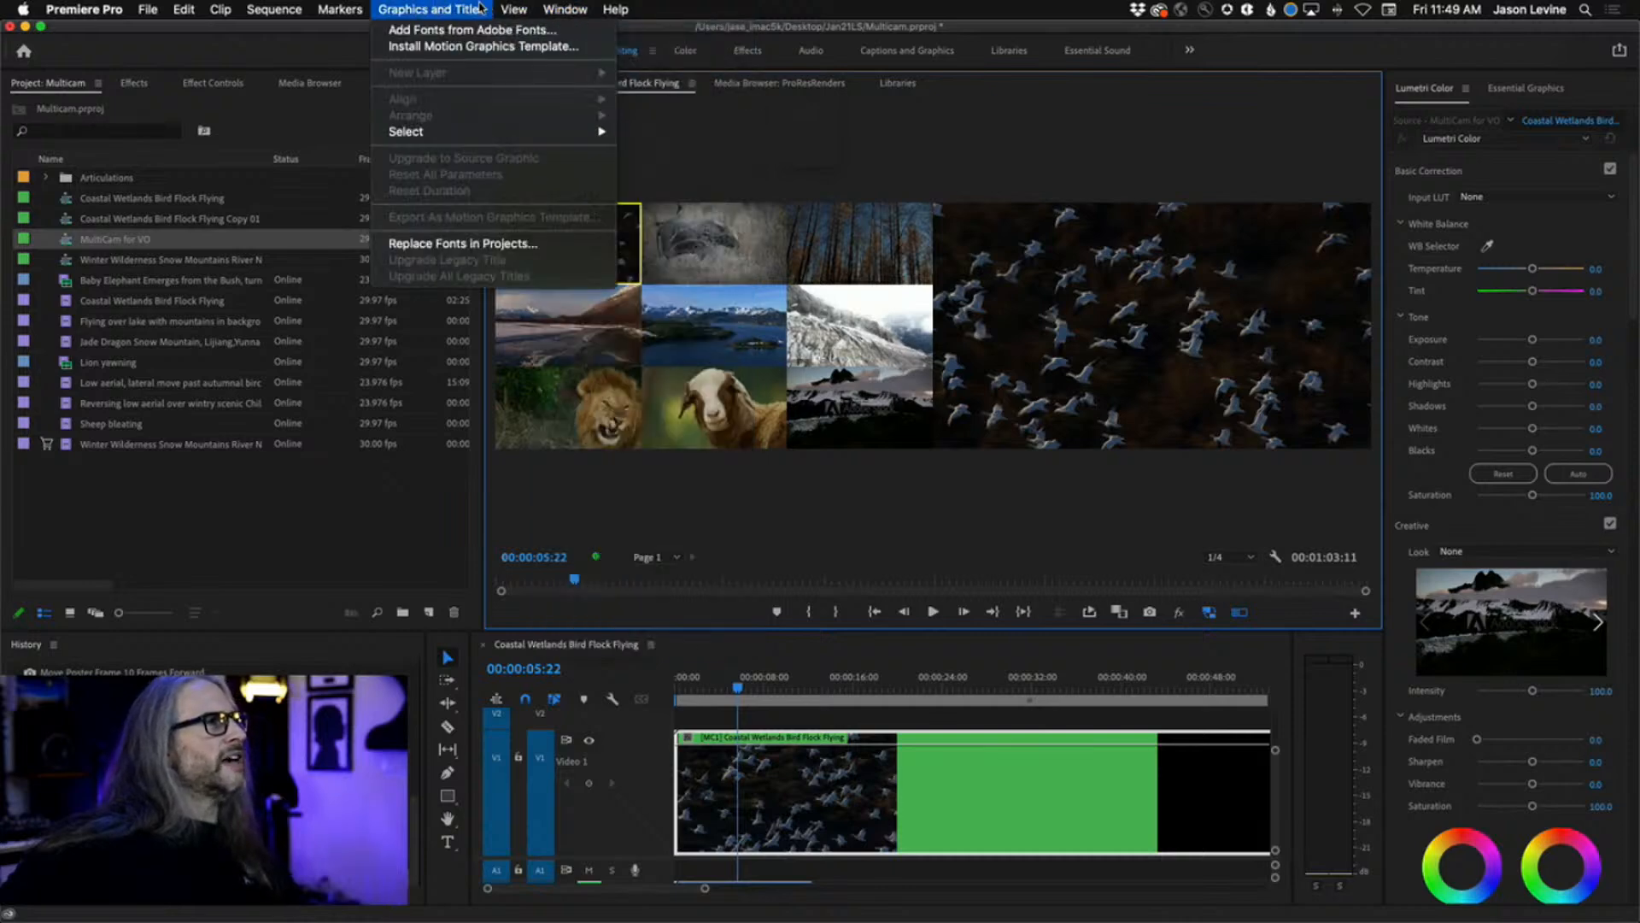
click(513, 8)
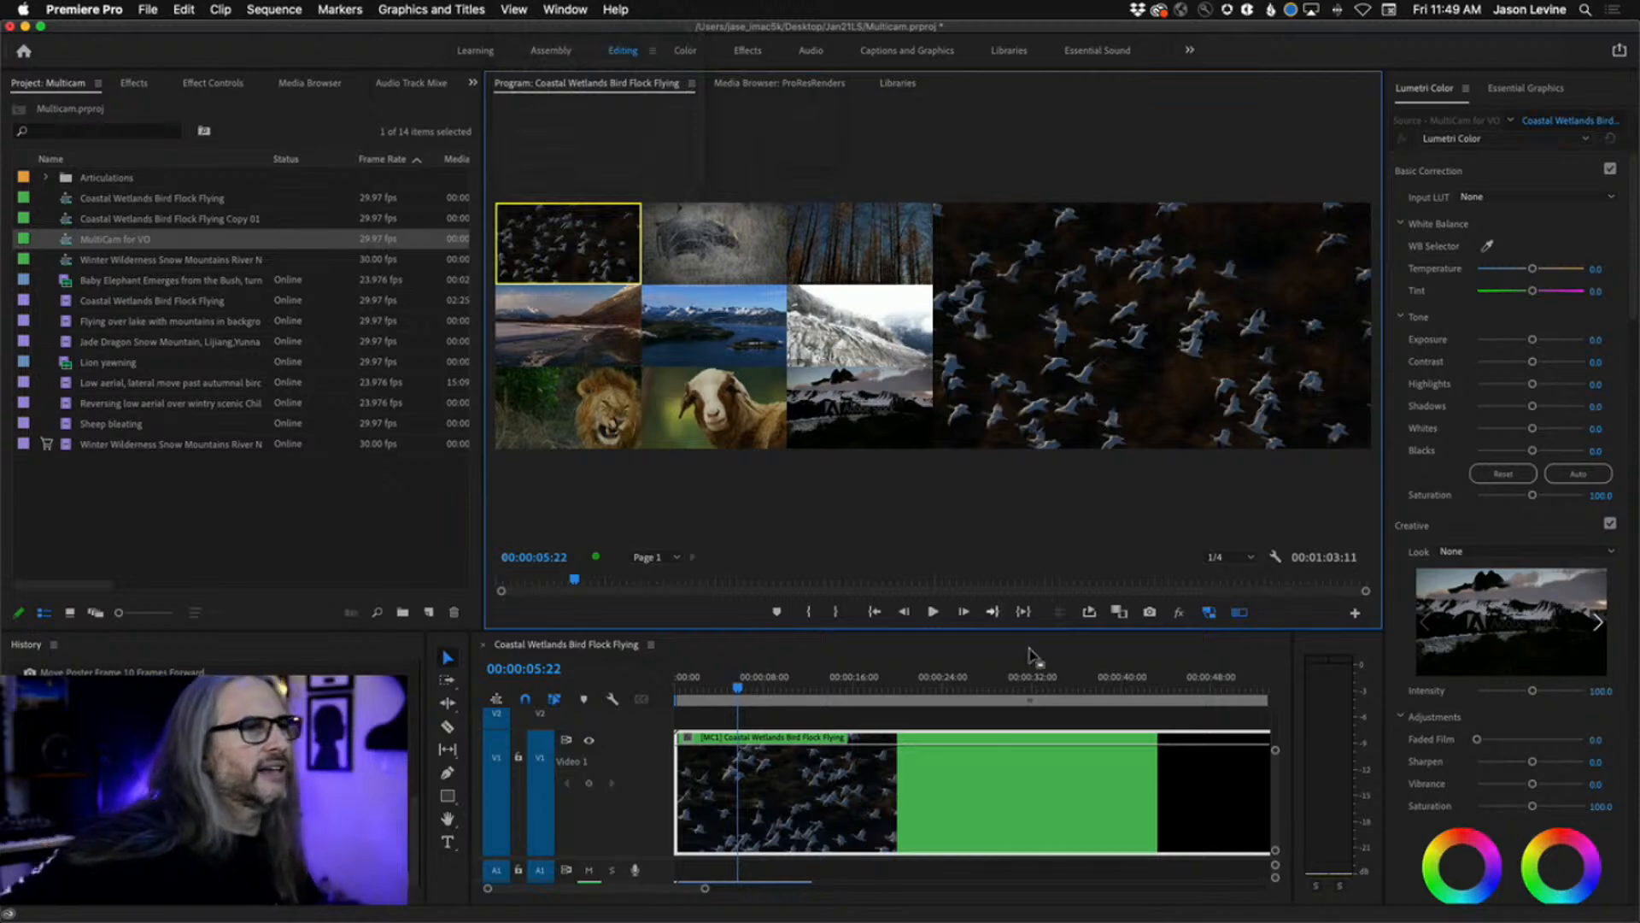
- Turn on Overlays for the multi-camera view in the Program monitor and look at the Overlay Settings option
click(1277, 557)
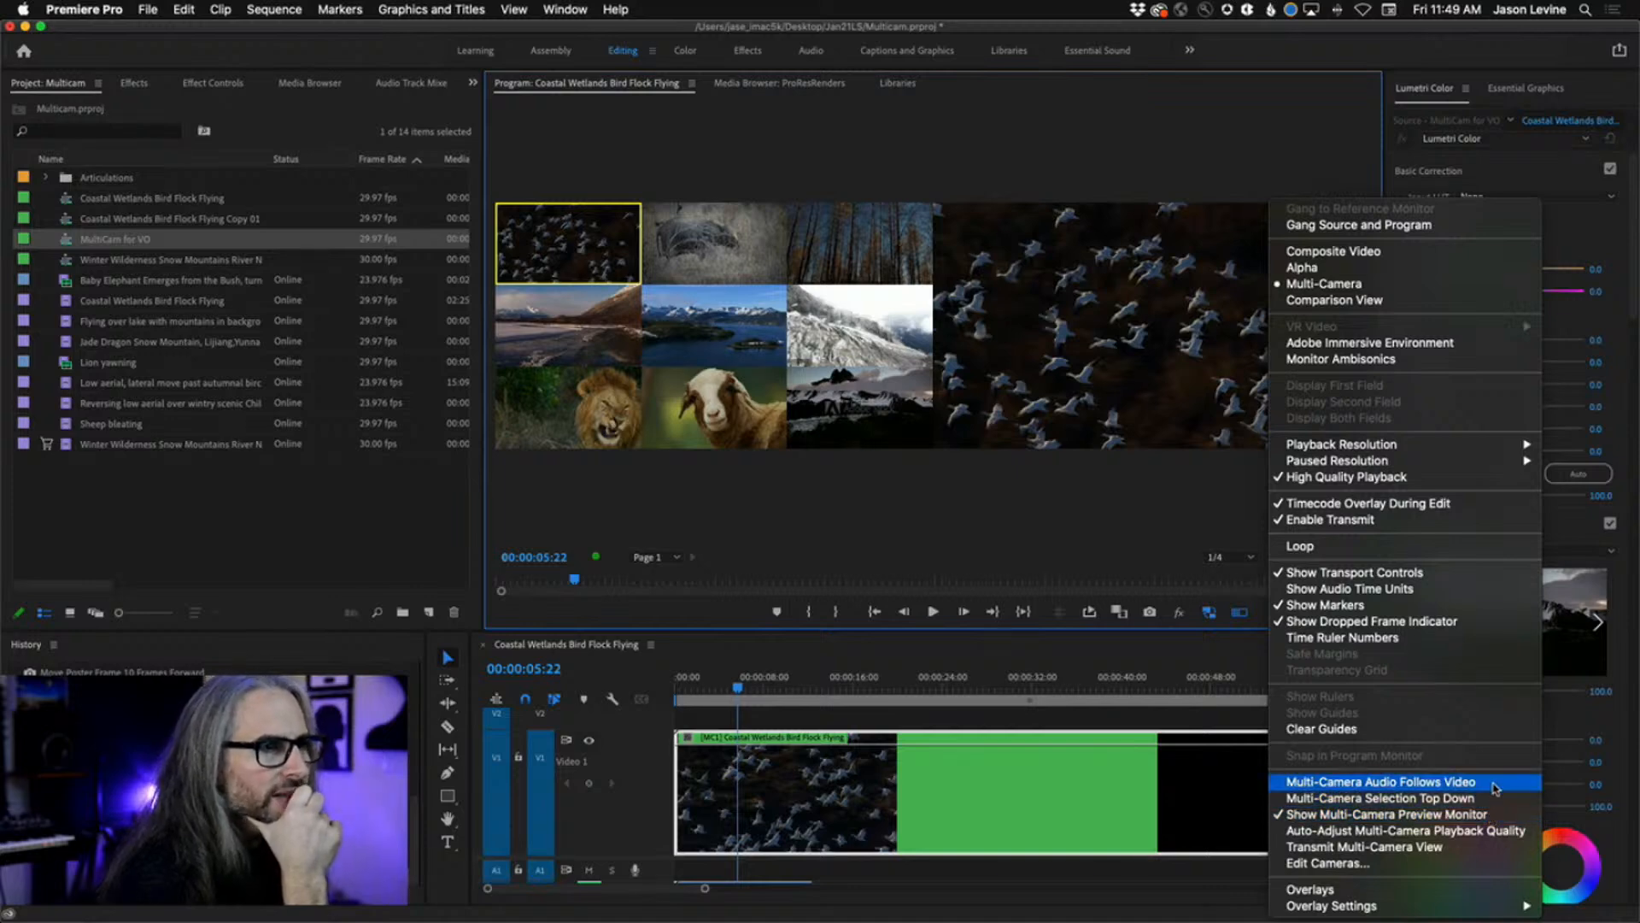
mouse_move(1378, 906)
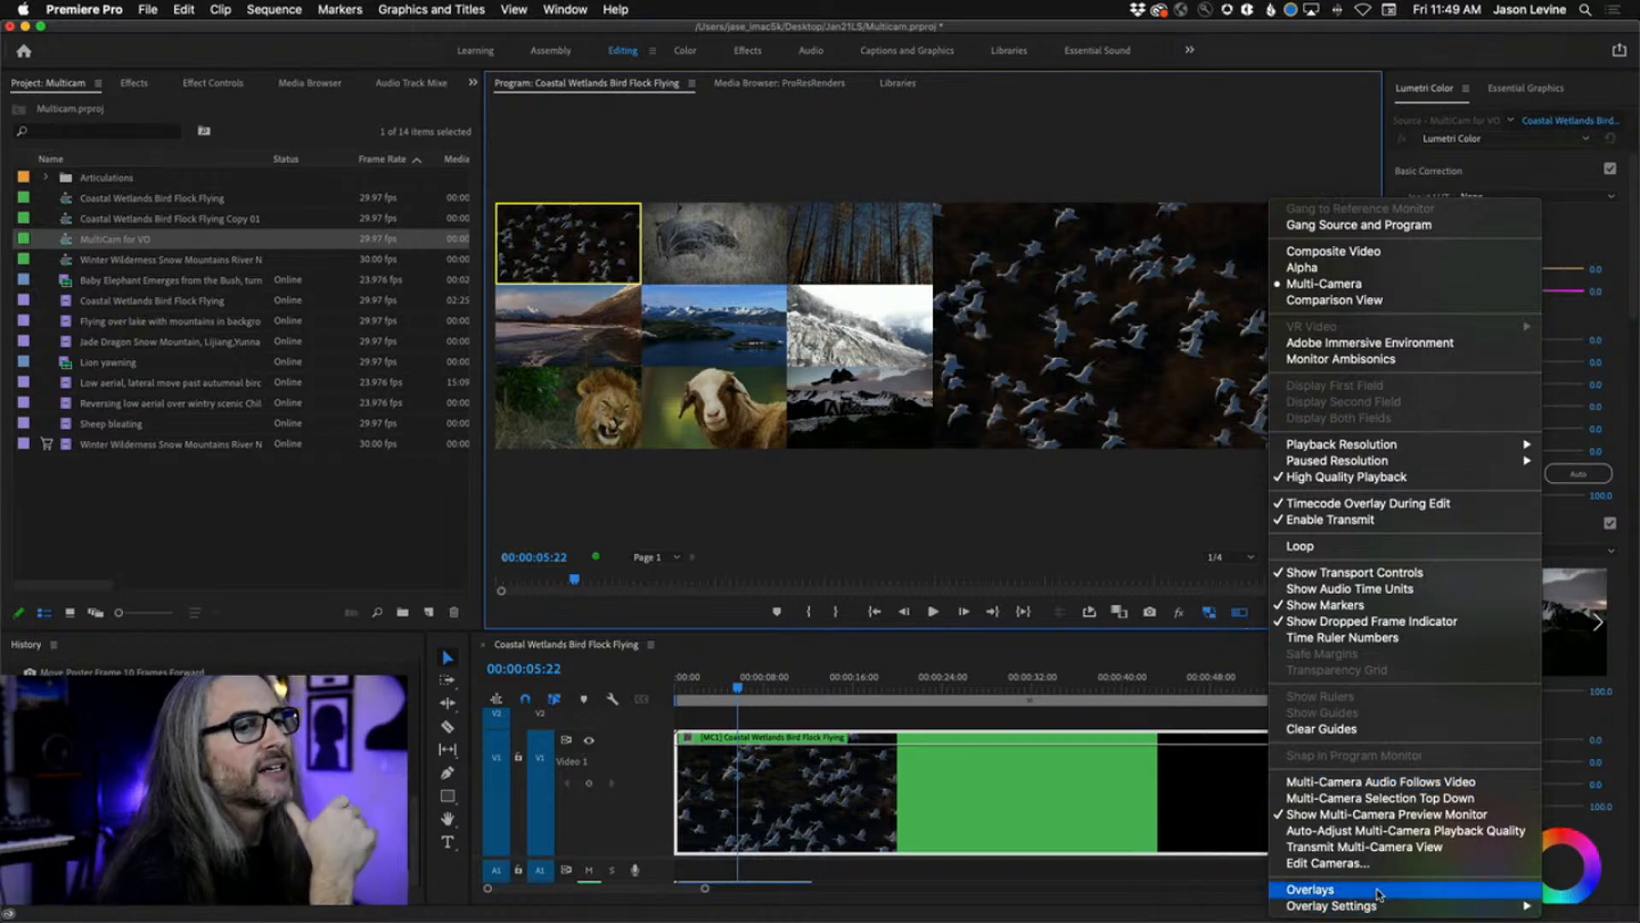
click(1378, 893)
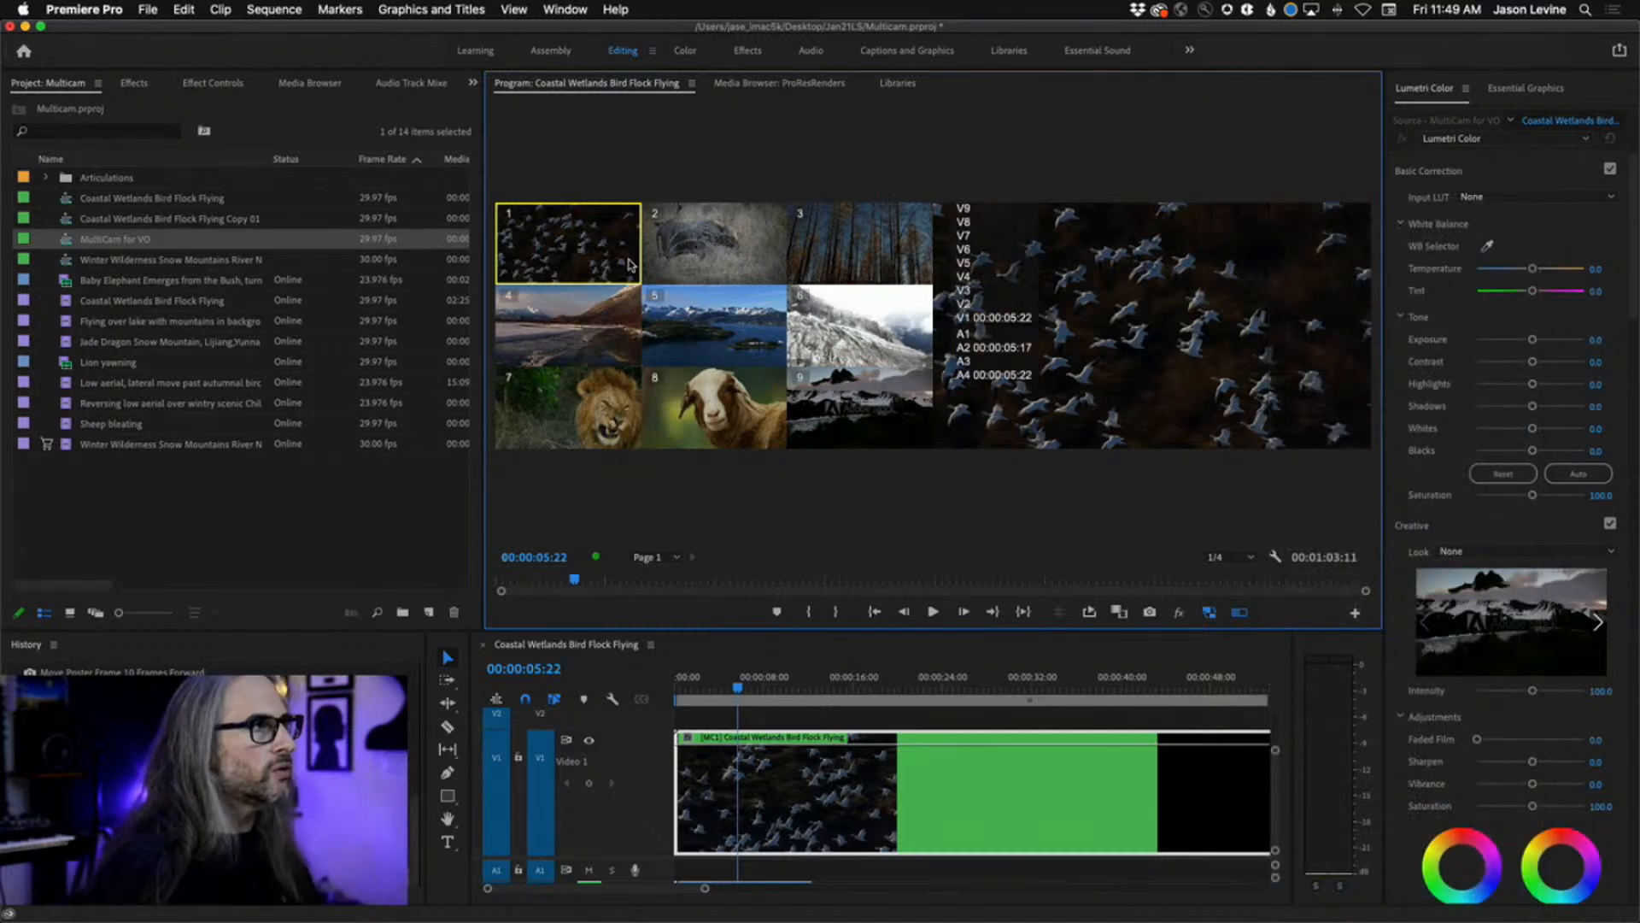
click(1273, 557)
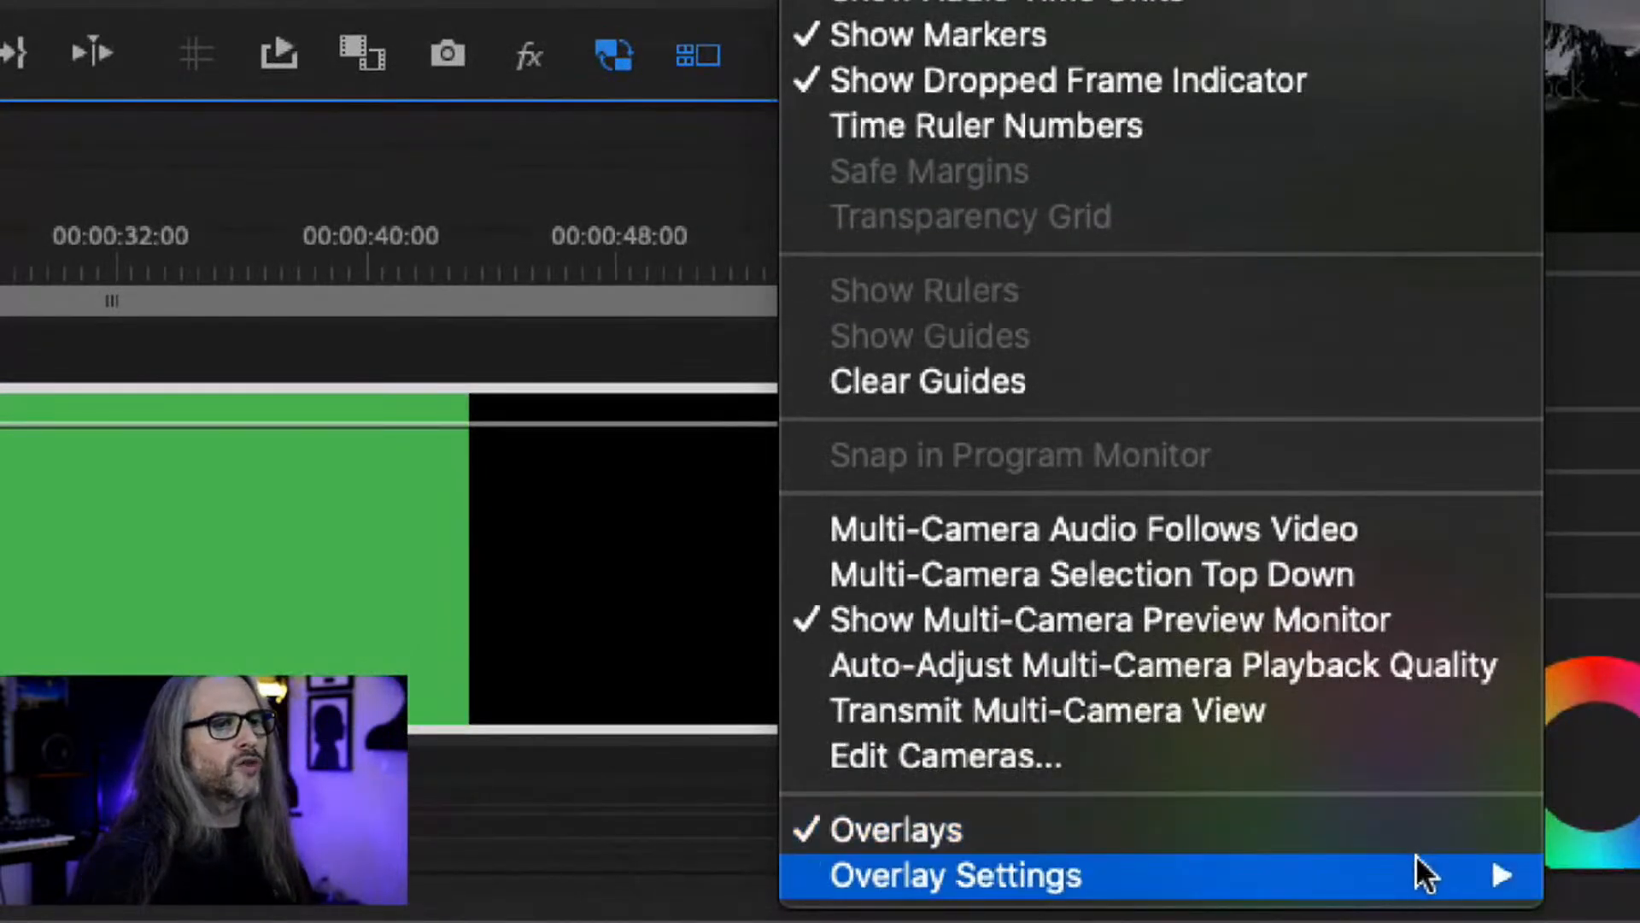
mouse_move(1419, 861)
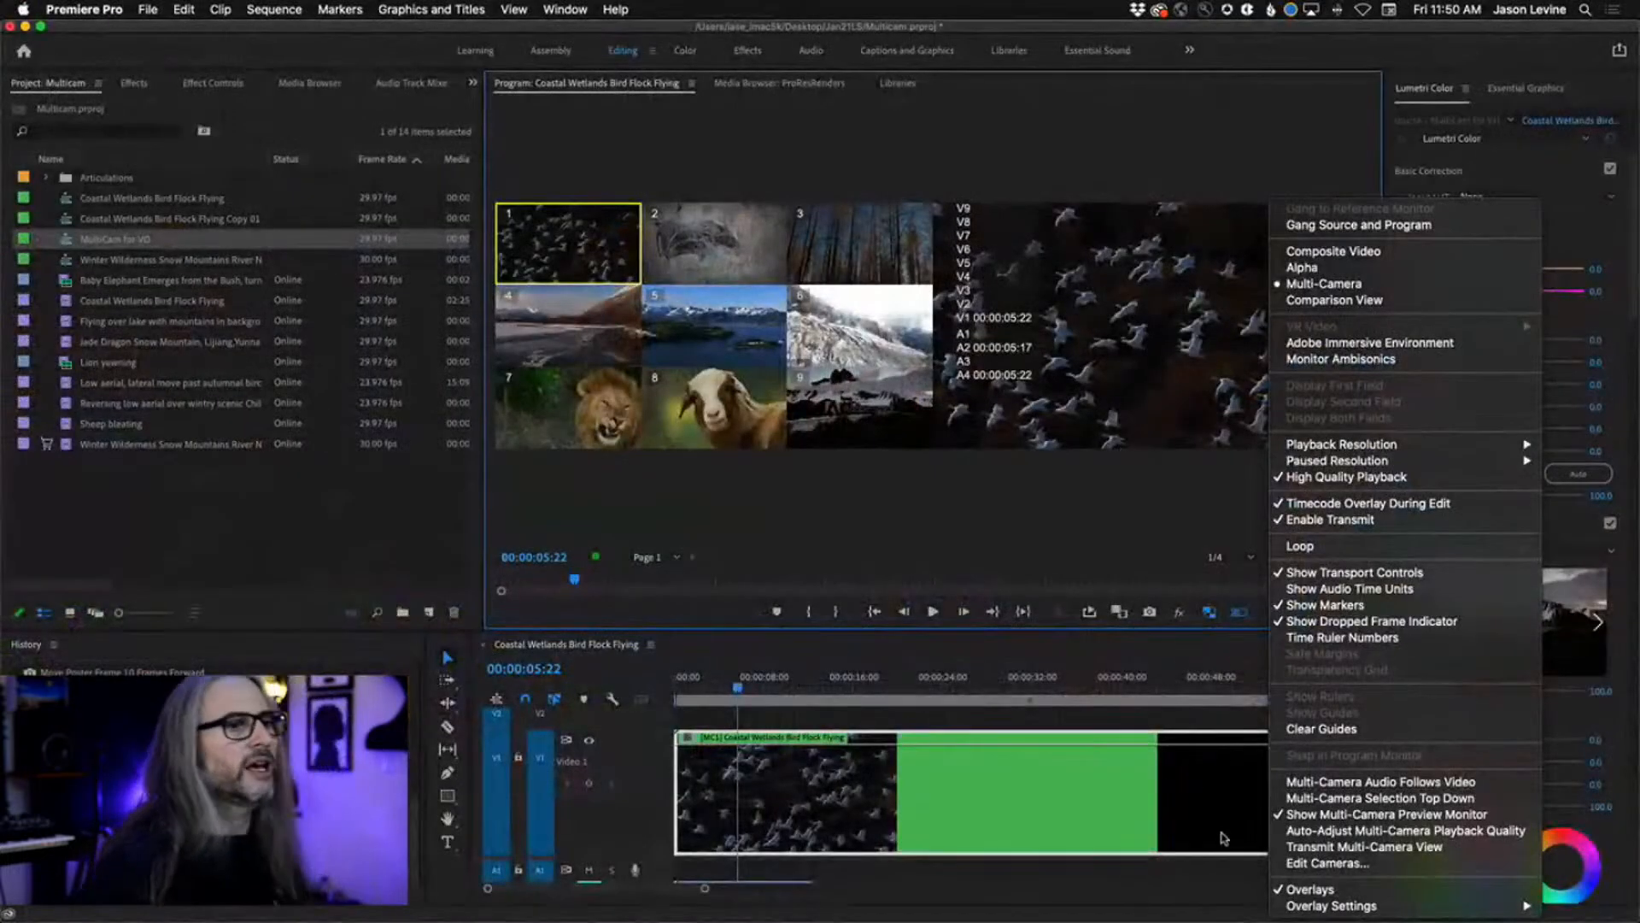
click(848, 544)
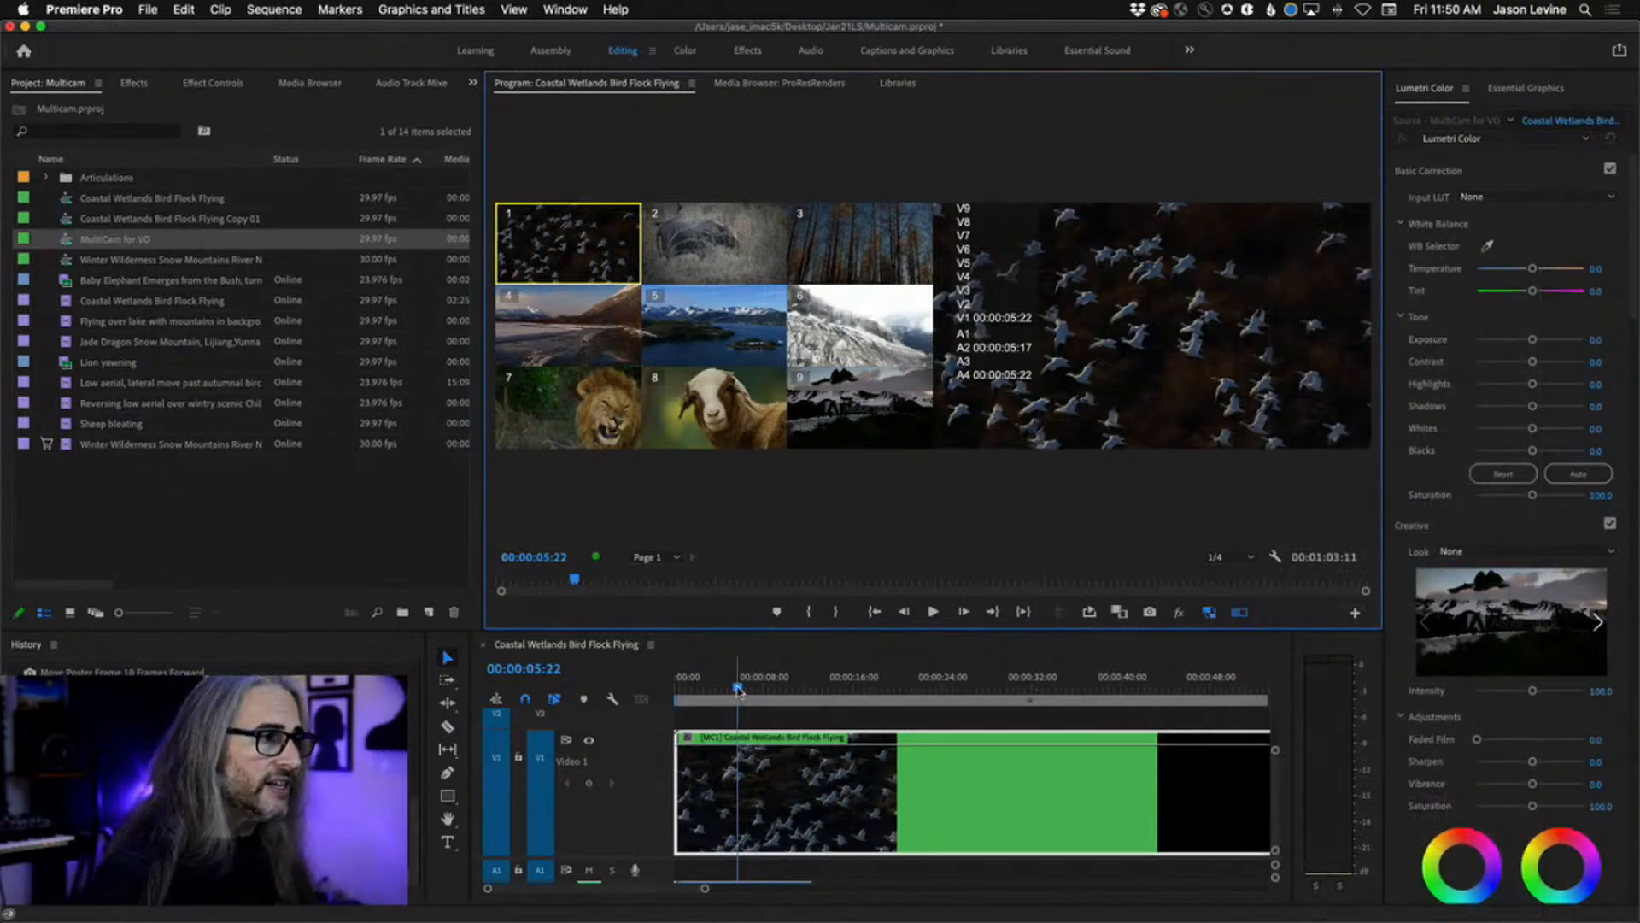
- Return the playhead to the start of the sequence and maximize the Program monitor
drag(739, 689, 678, 688)
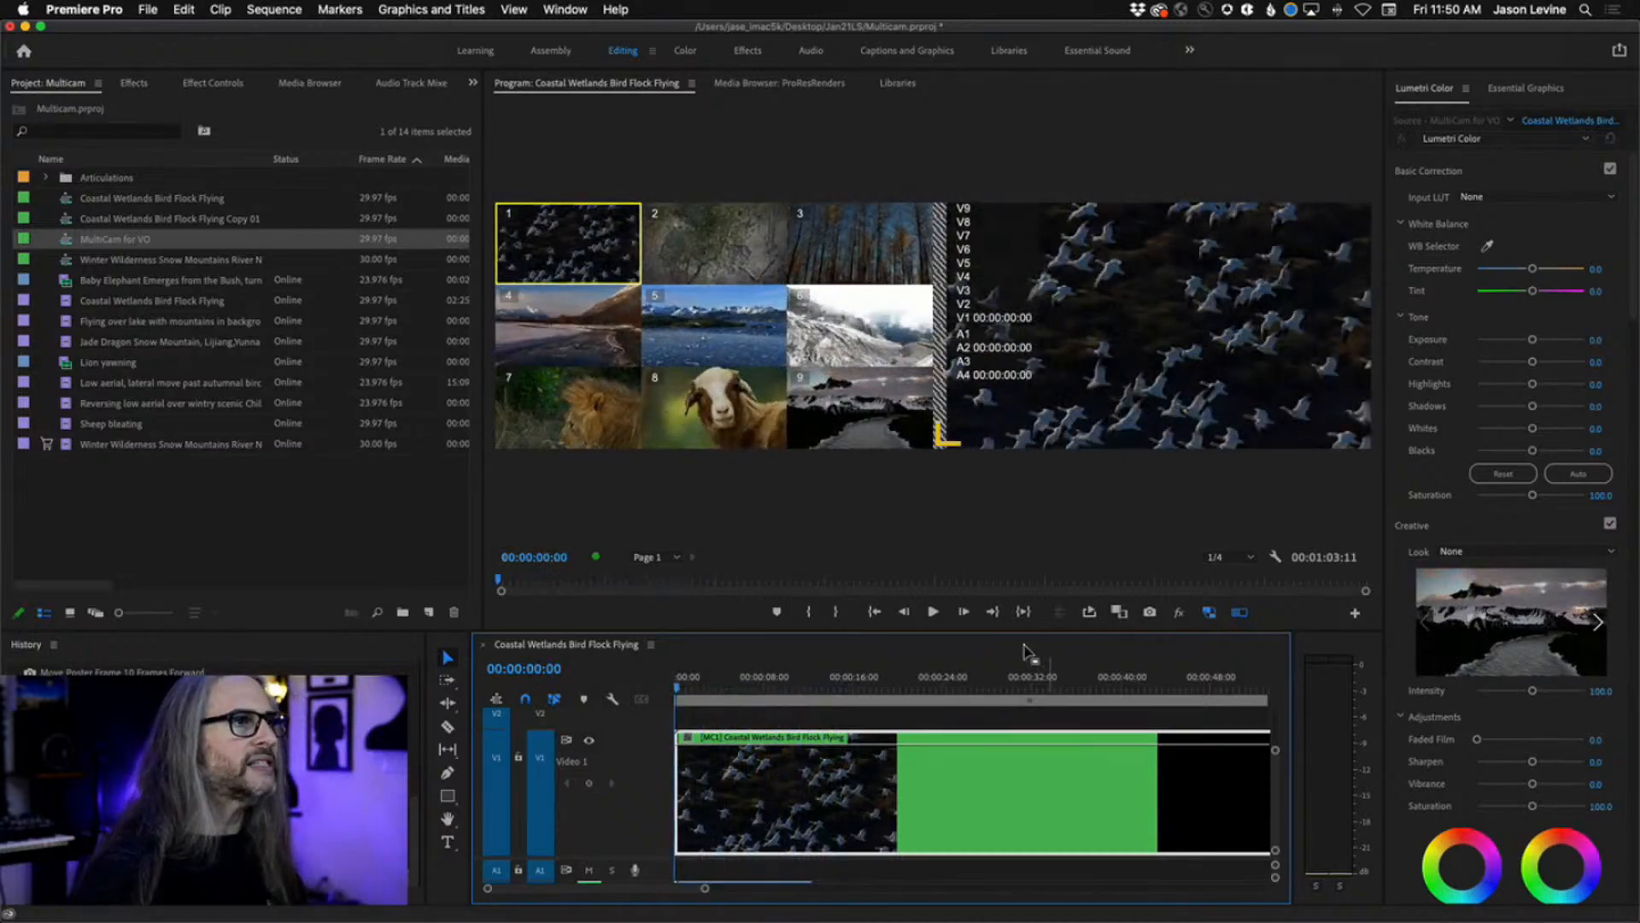
mouse_move(677, 691)
mouse_down()
mouse_move(695, 690)
mouse_move(679, 690)
mouse_up()
key(grave)
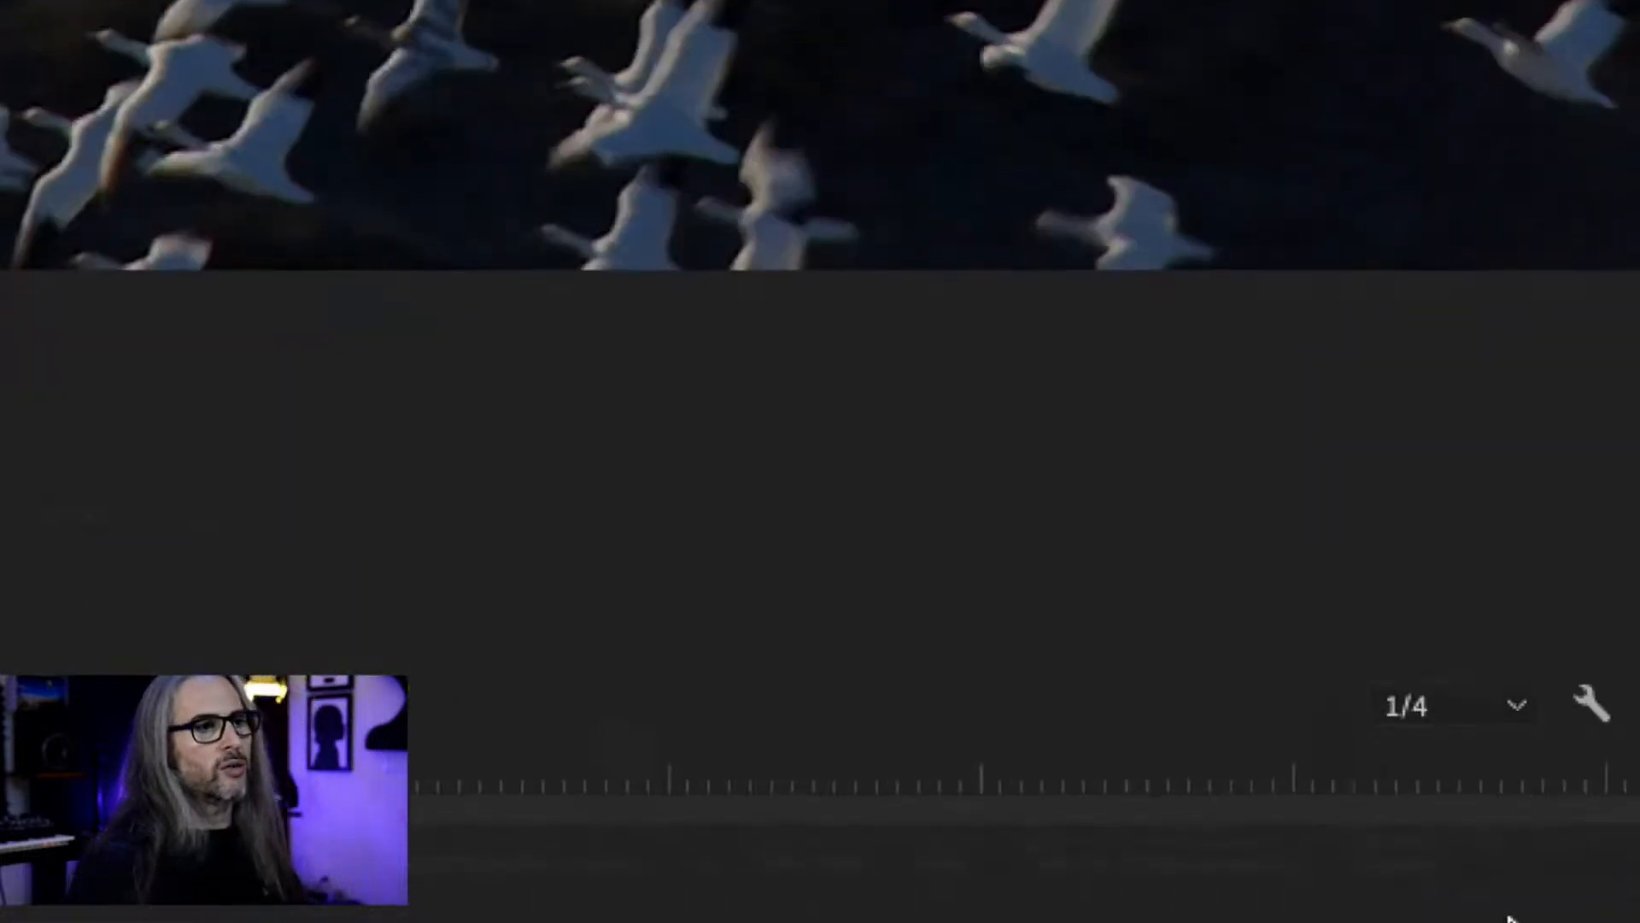
- Look at the playback resolution choices, keep 1/4, and play the multicam sequence to check its playback
click(1495, 716)
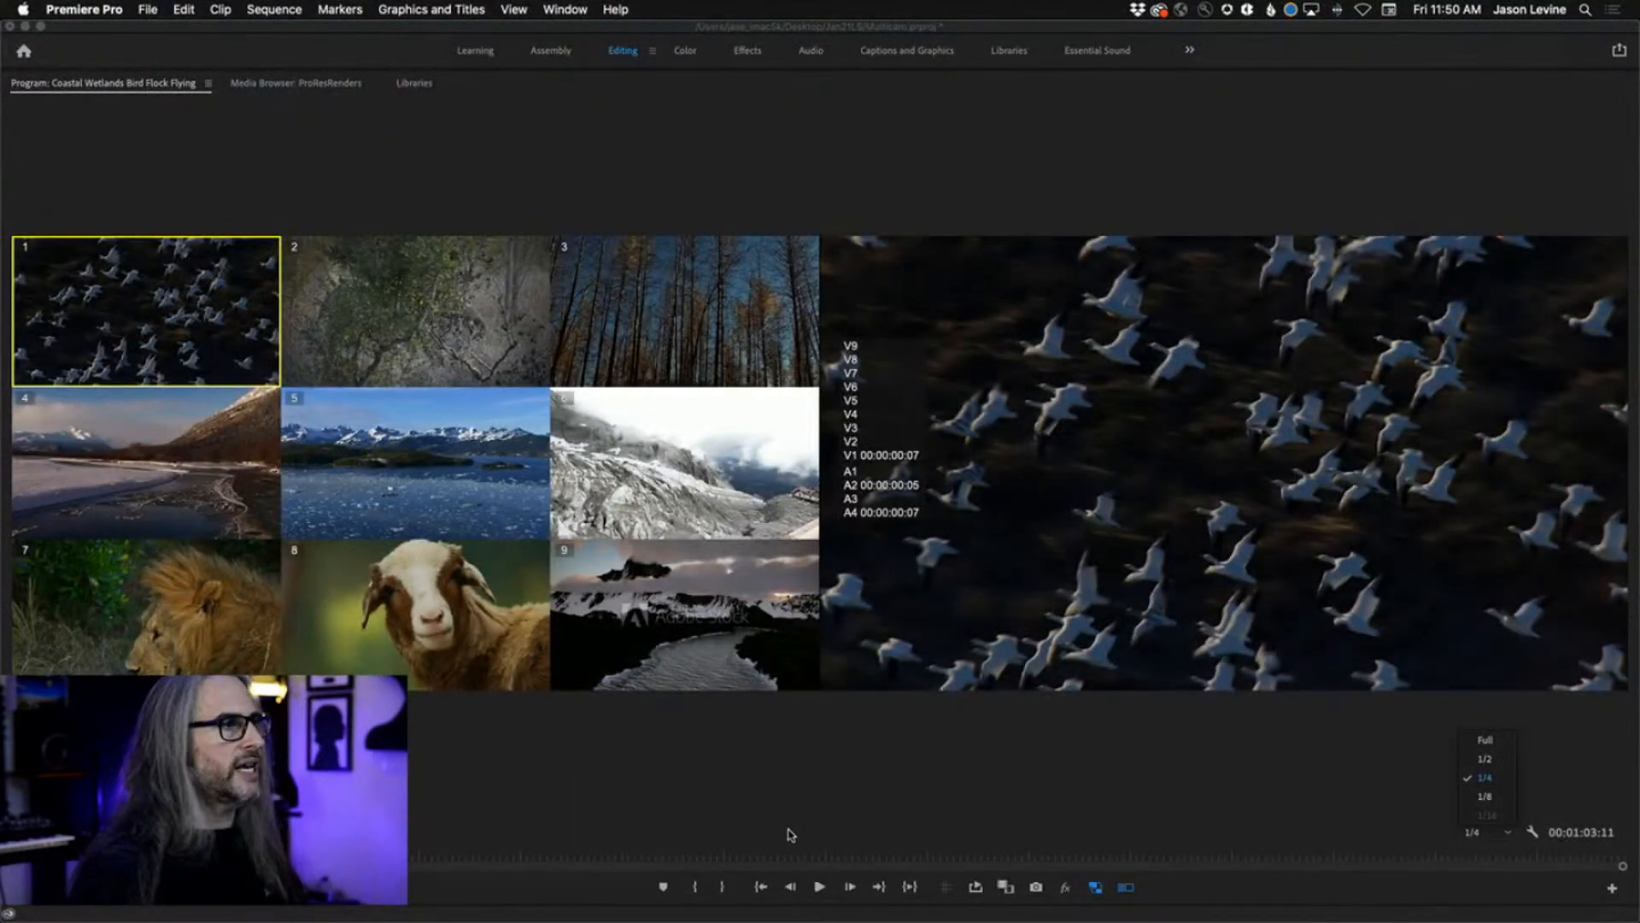
click(611, 792)
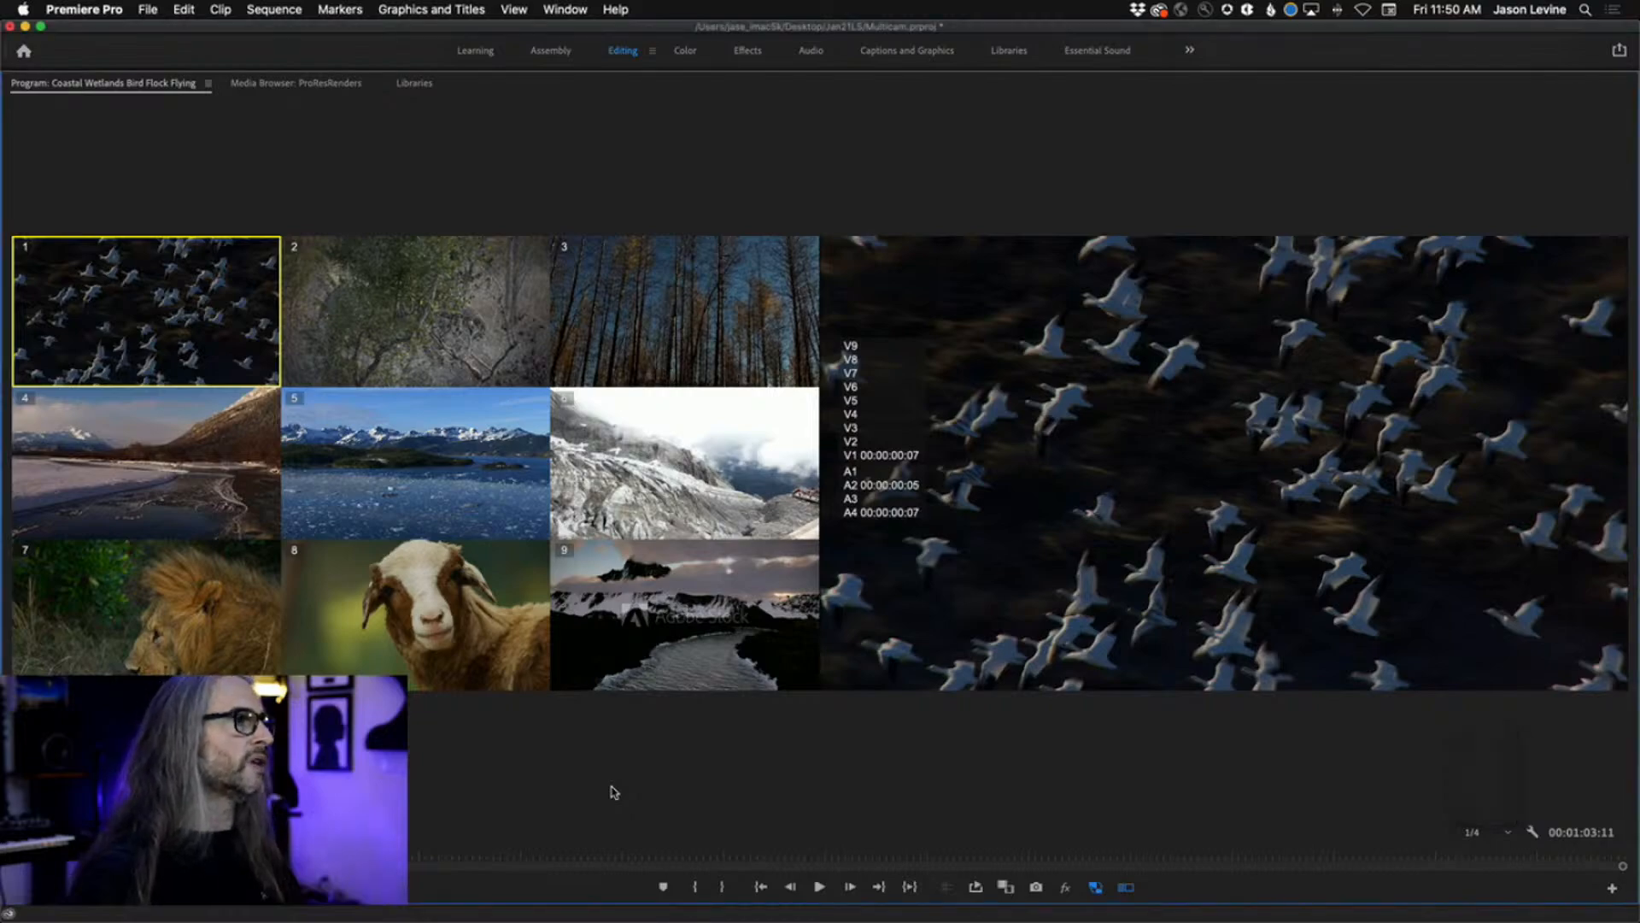
key(space)
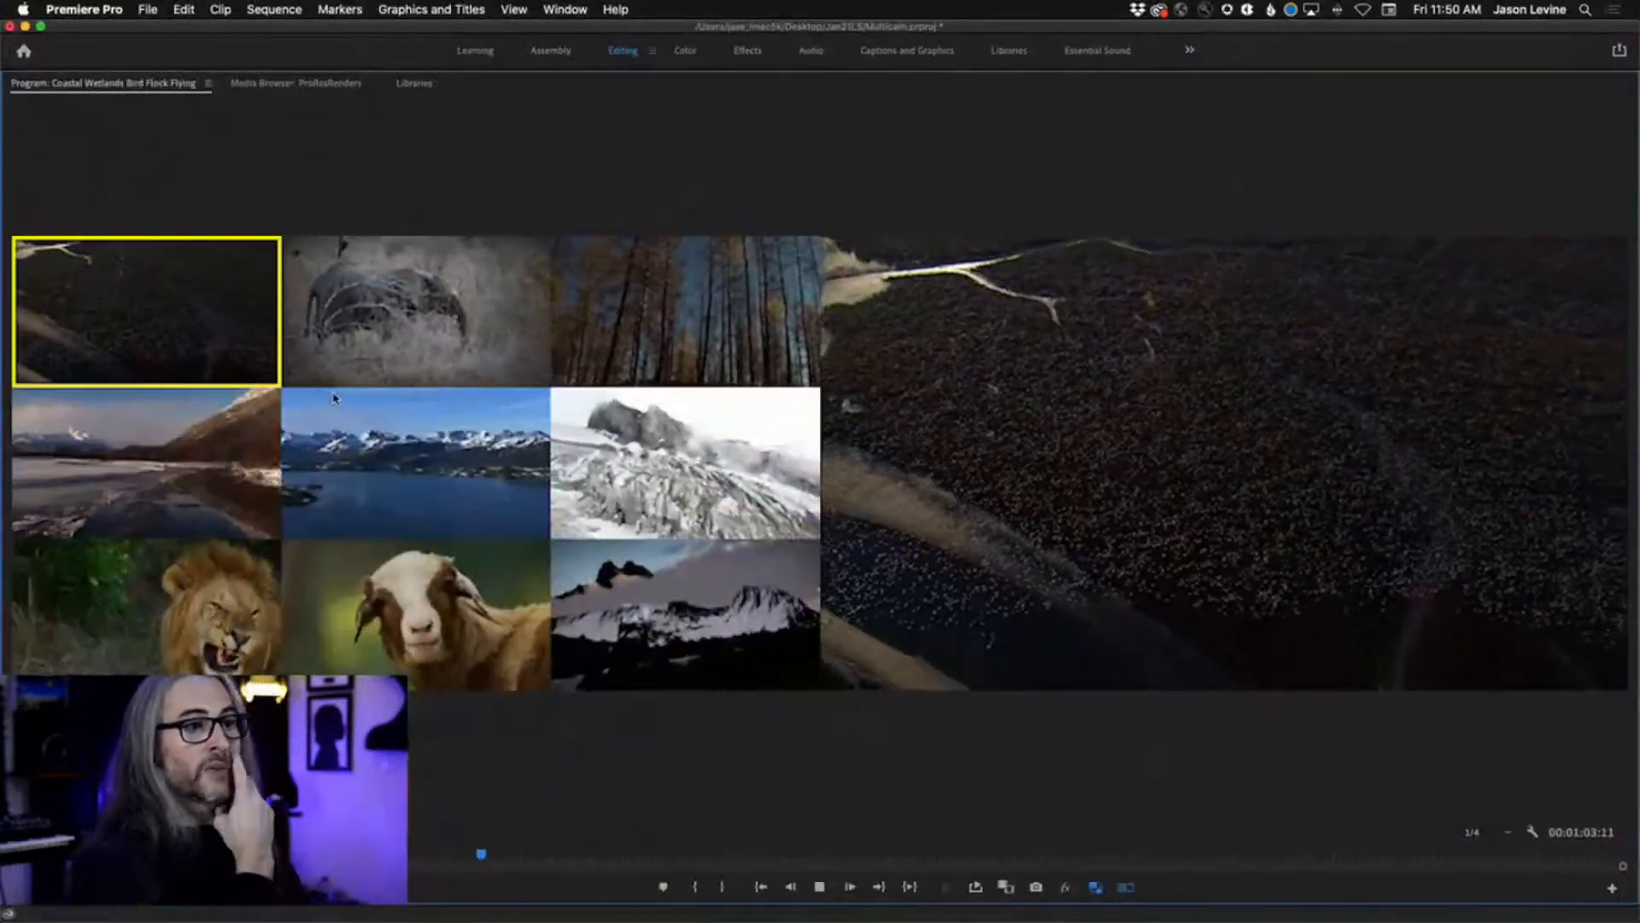
key(space)
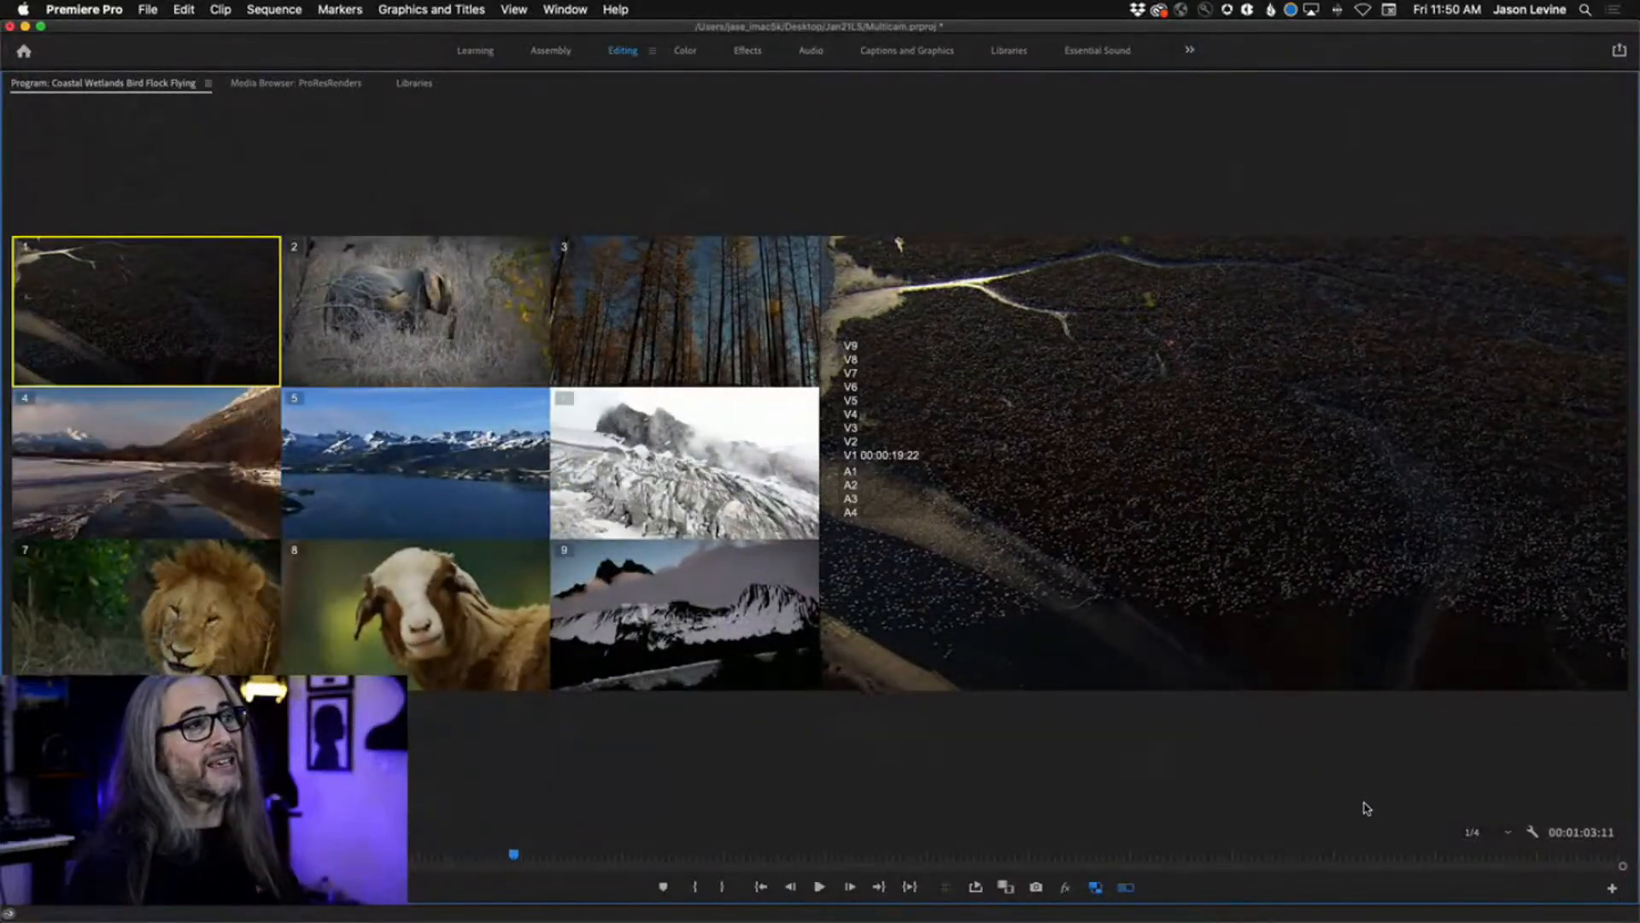
- Set the Program monitor's playback resolution to 1/2 and test playback from the start of the sequence
click(1504, 833)
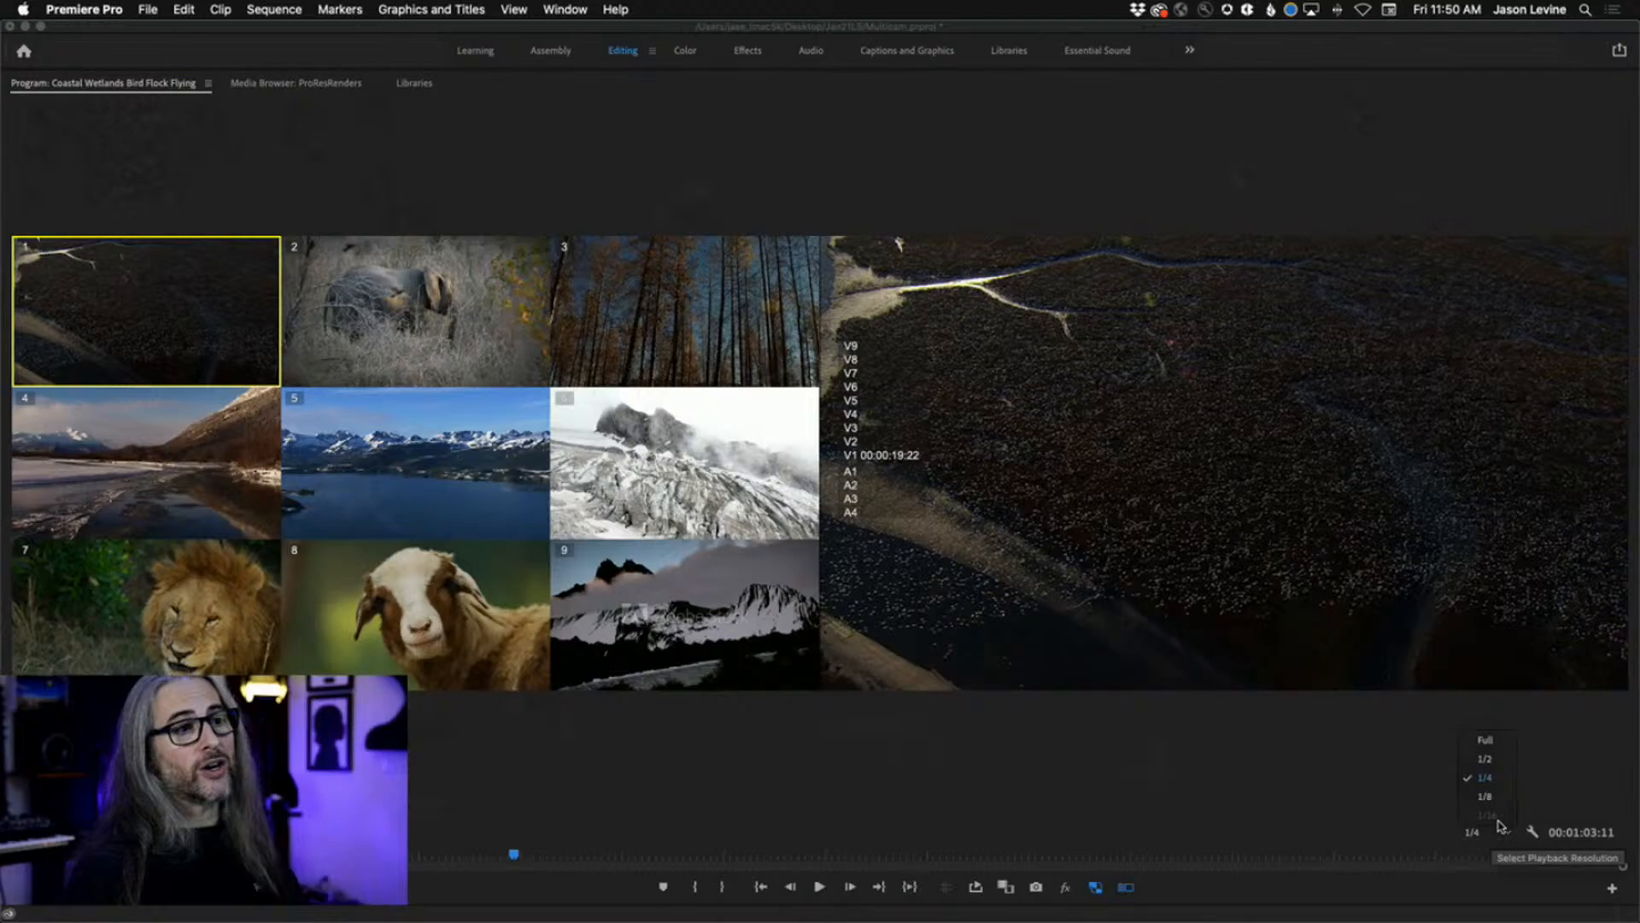
click(1485, 758)
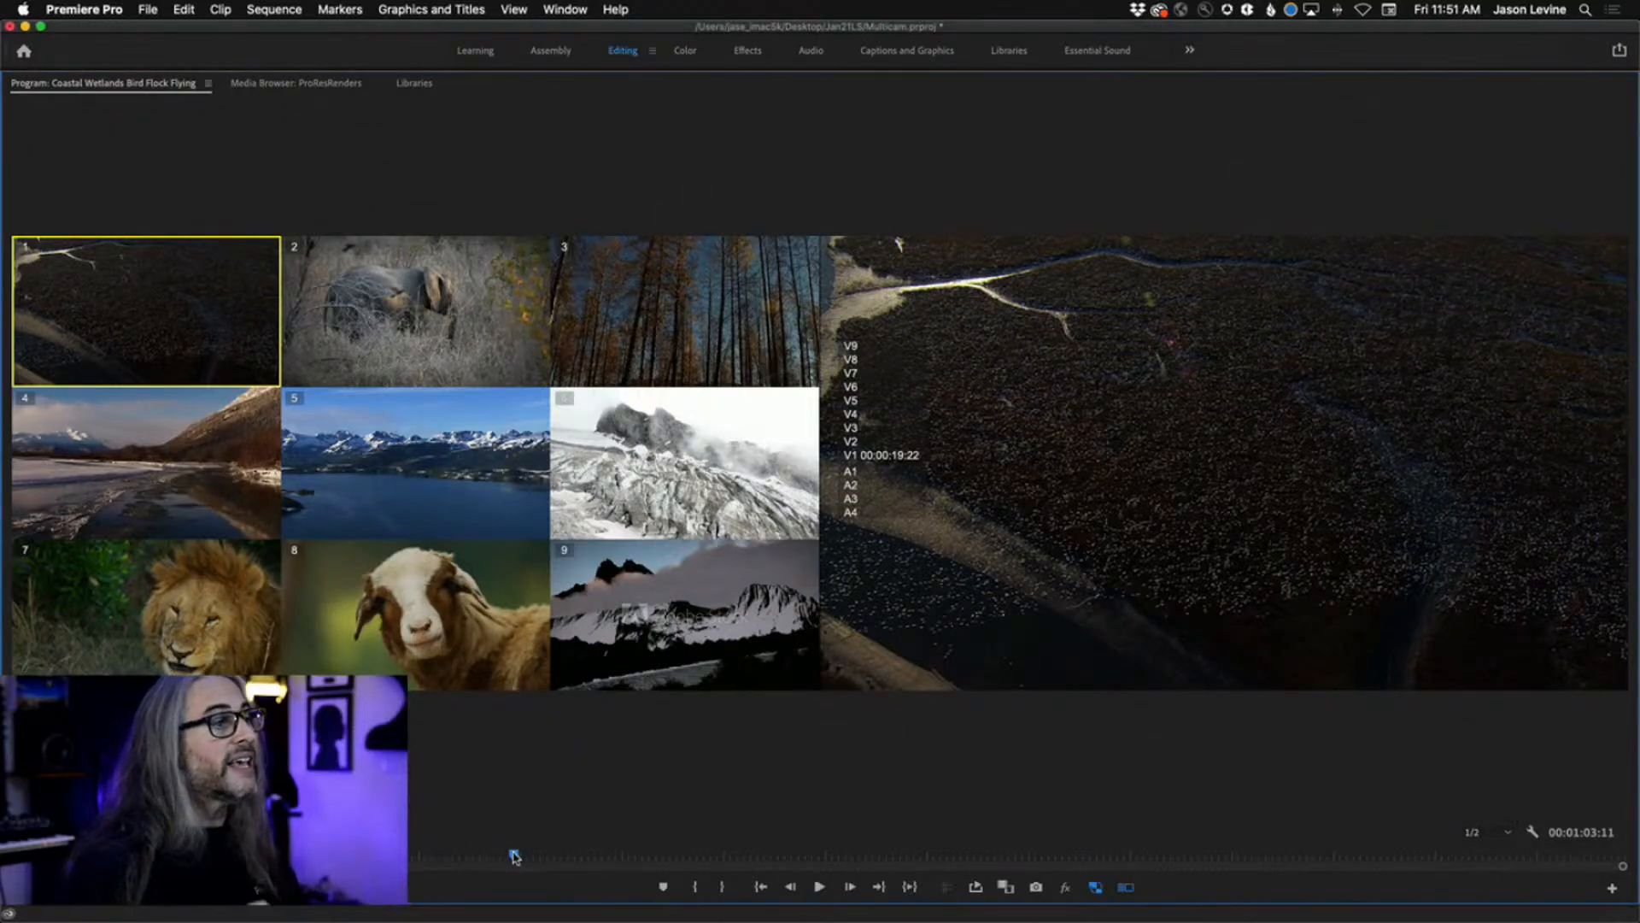
drag(514, 855, 12, 856)
key(space)
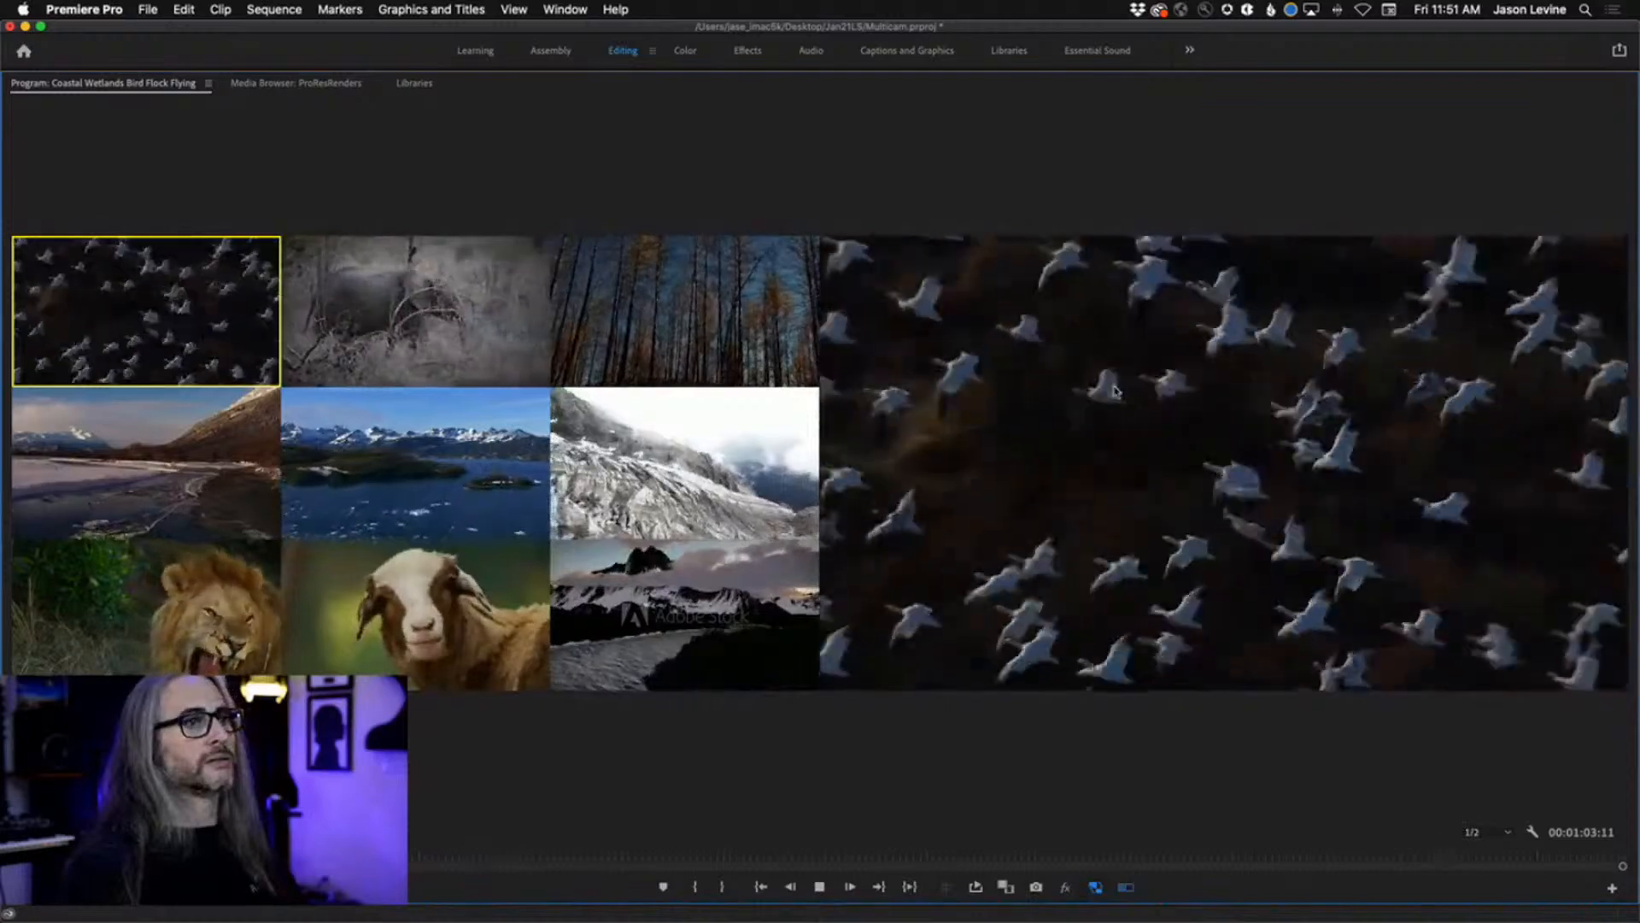
key(space)
- Set the playback resolution to Full and test how the multicam view plays
click(1491, 833)
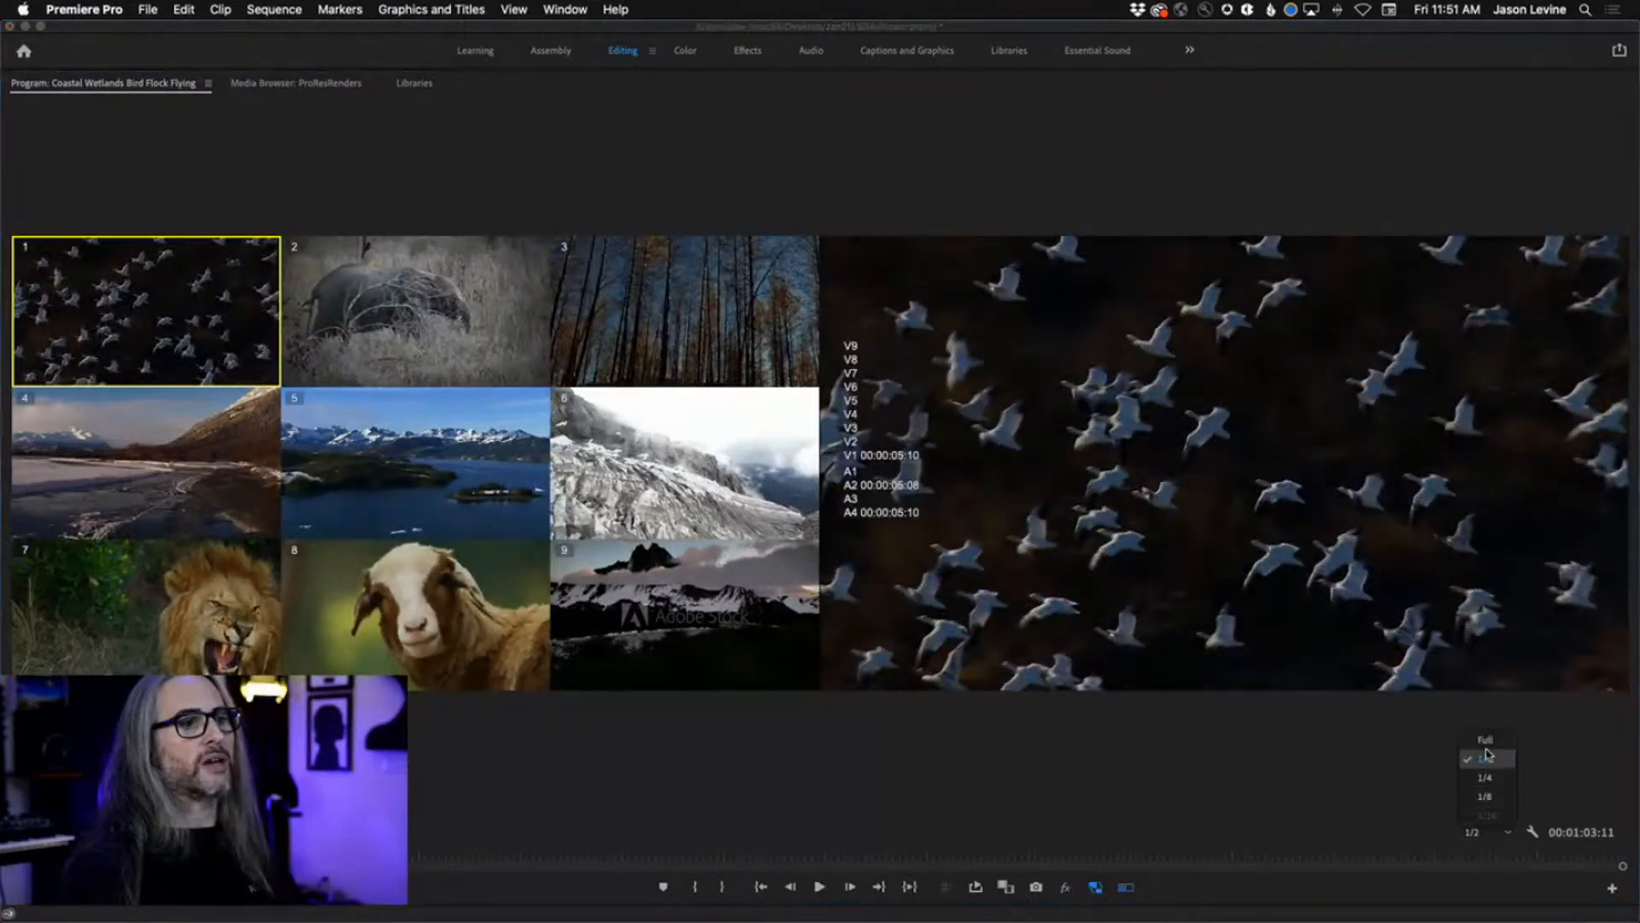
click(1483, 743)
key(space)
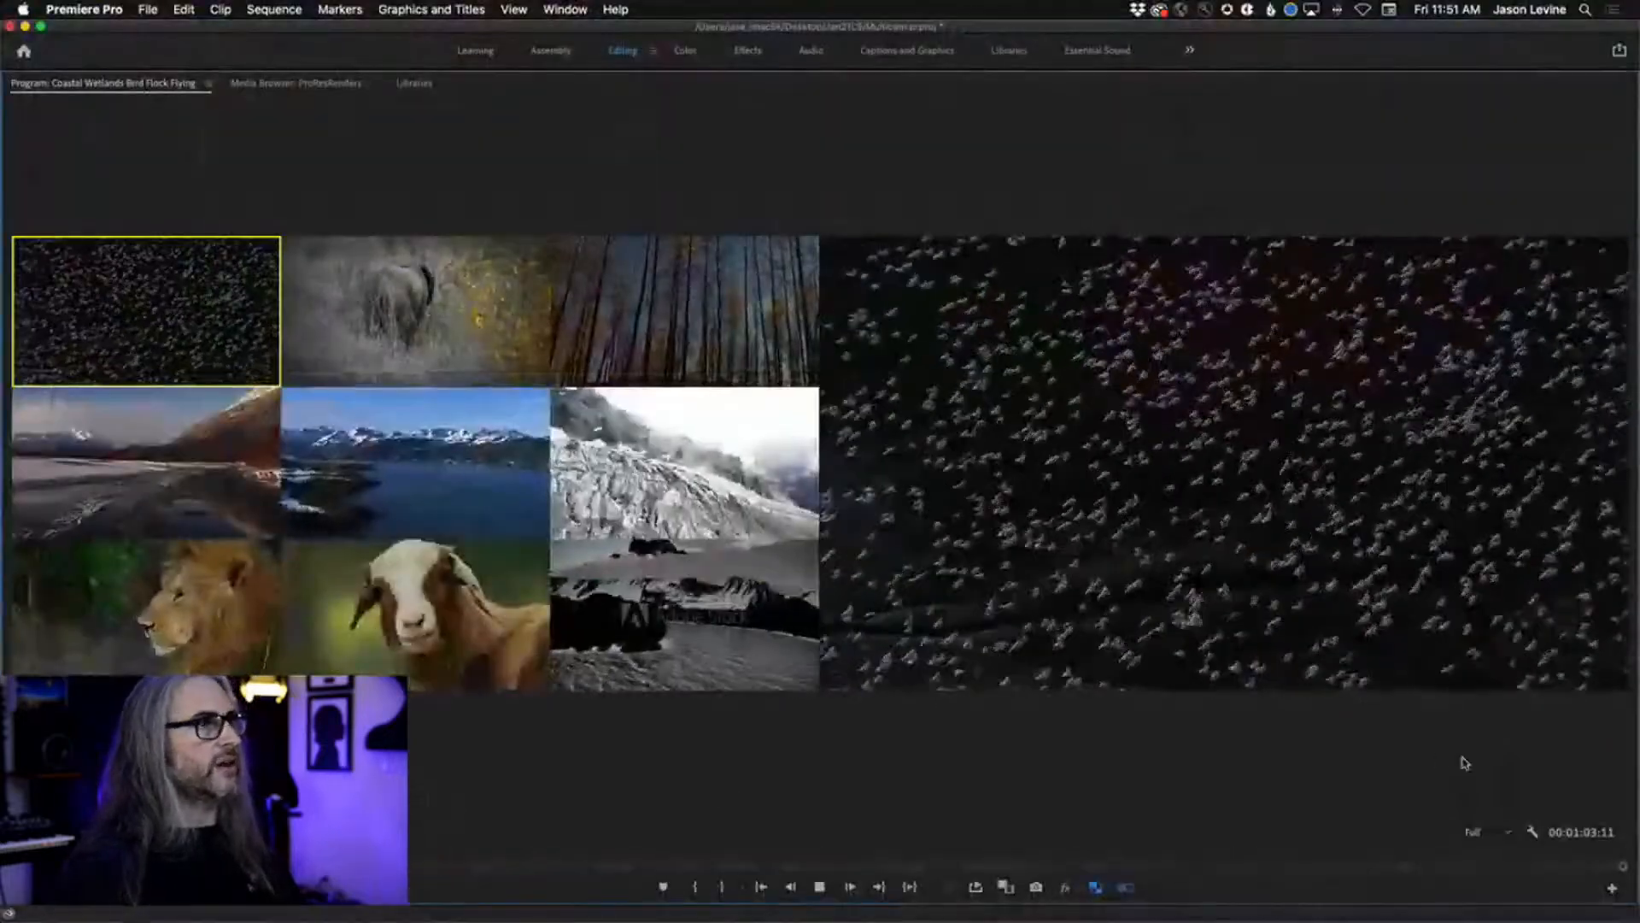
key(space)
- Set the playback resolution back to 1/2 and play the multicam sequence onward from the current position
click(1473, 833)
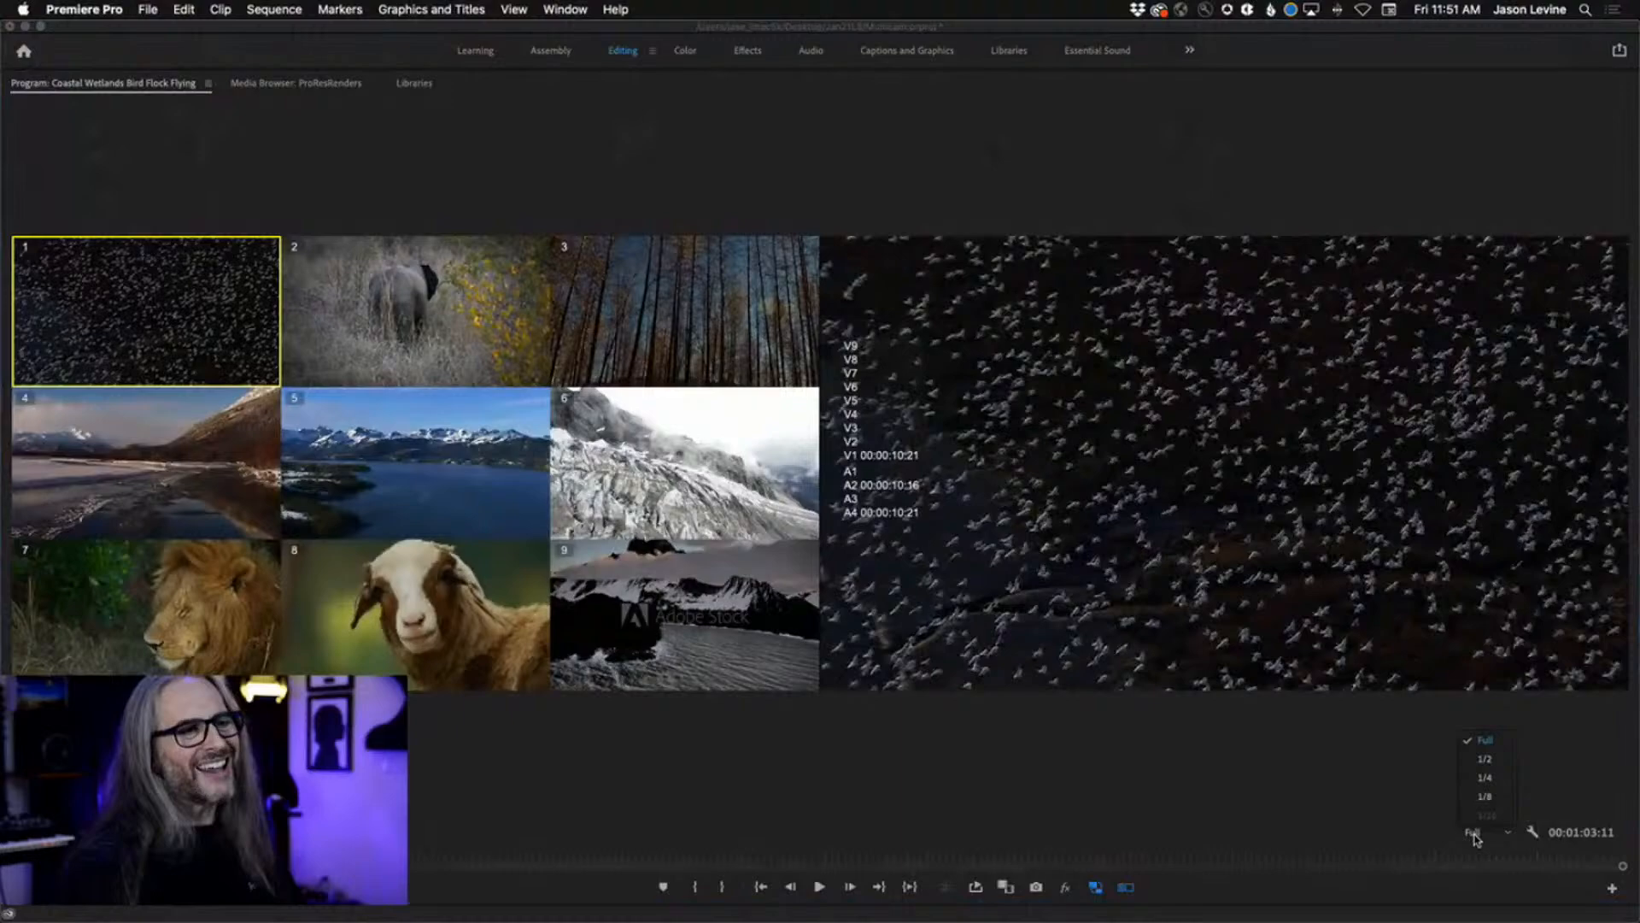
click(1478, 762)
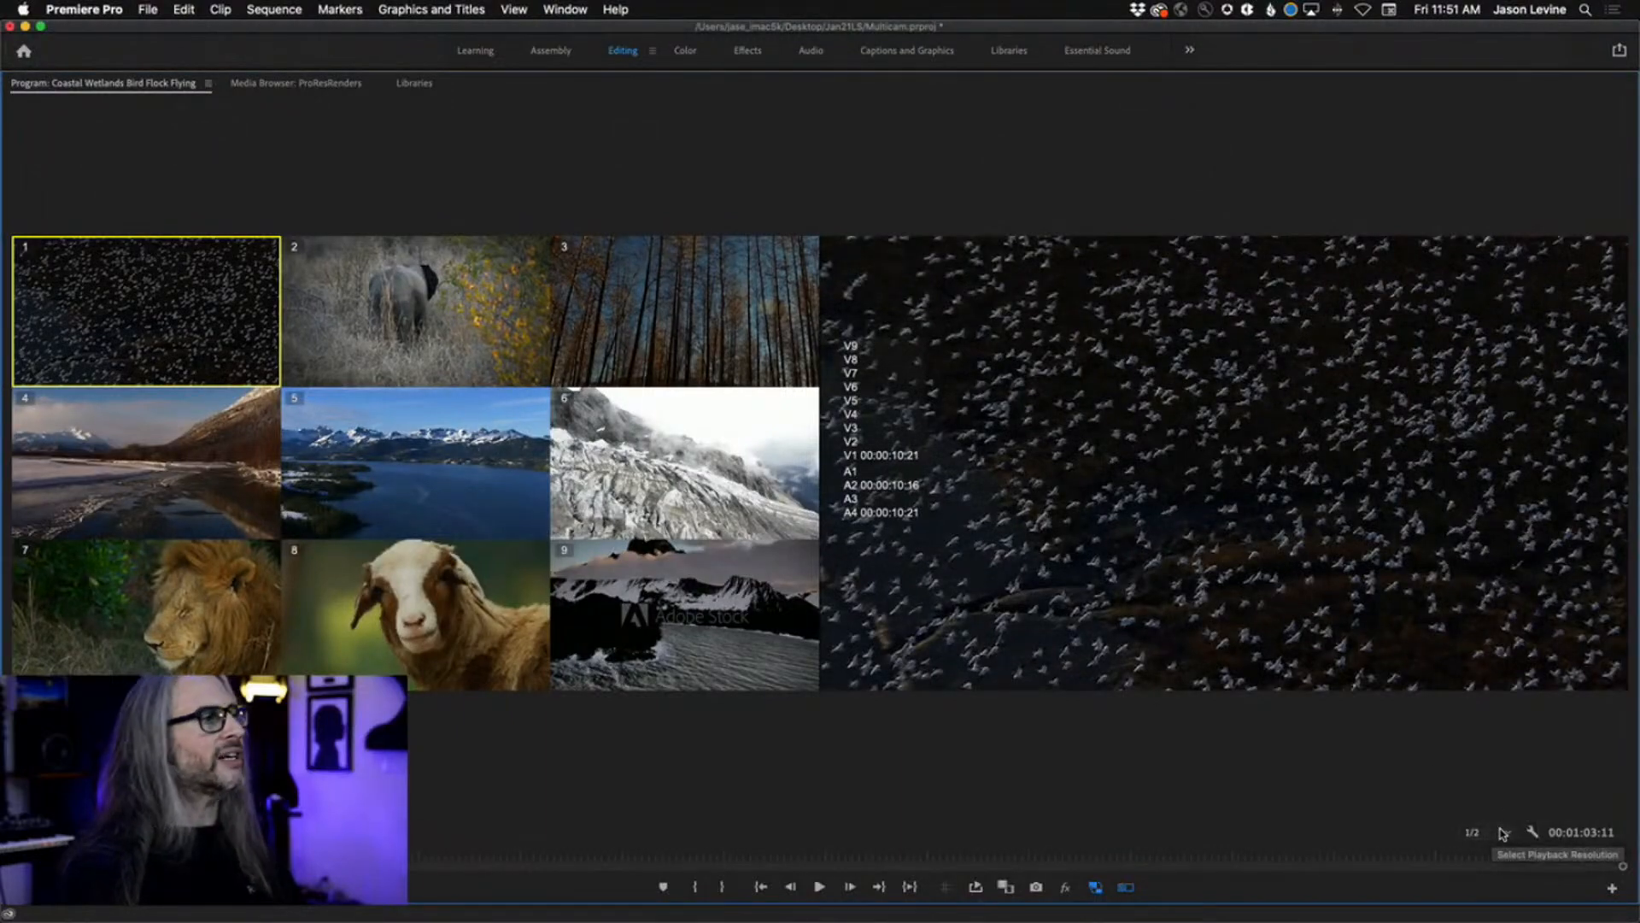
click(809, 887)
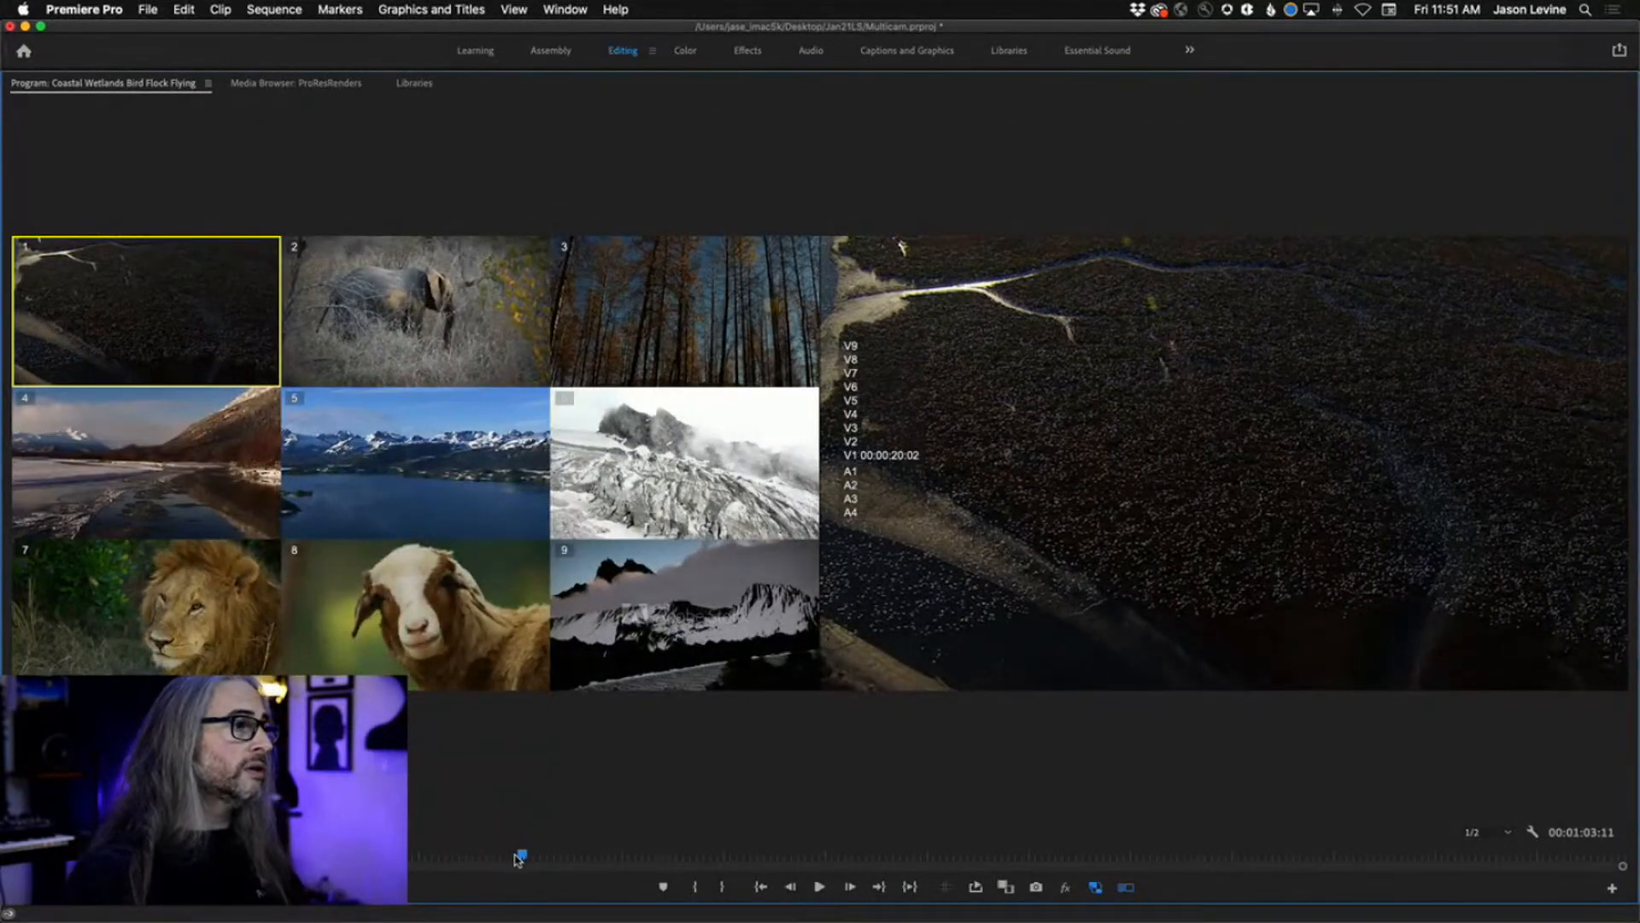
- Play the sequence from the start and switch live to cameras 2, 5, 6, 9, 4, 7, 9 and 8, stopping playback on camera 8
key(Home)
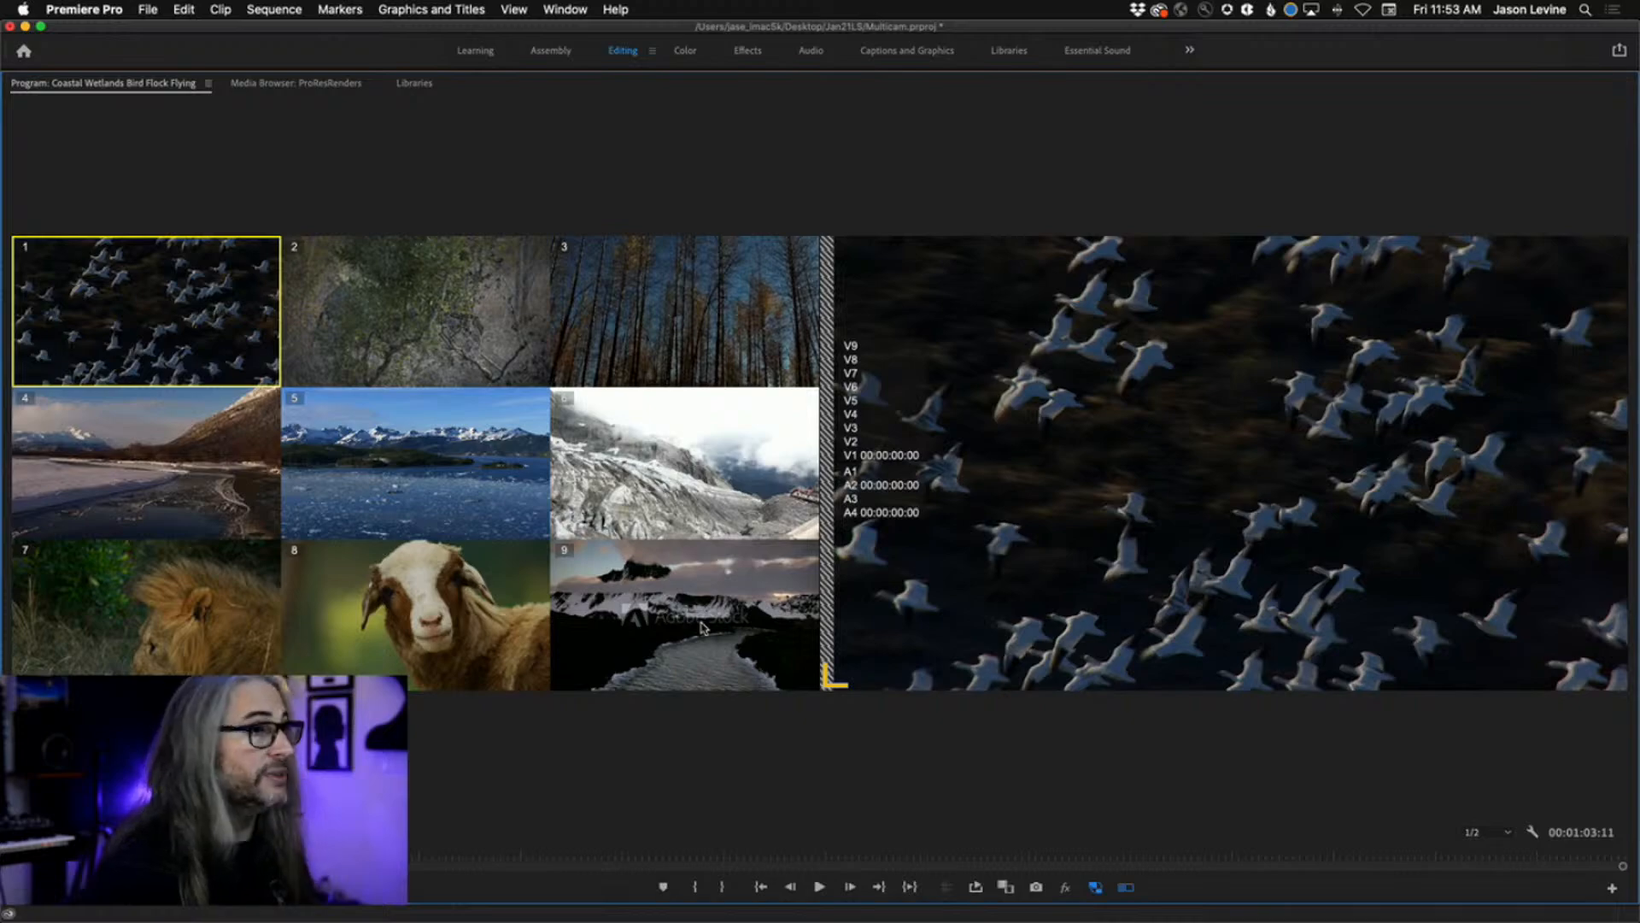
key(space)
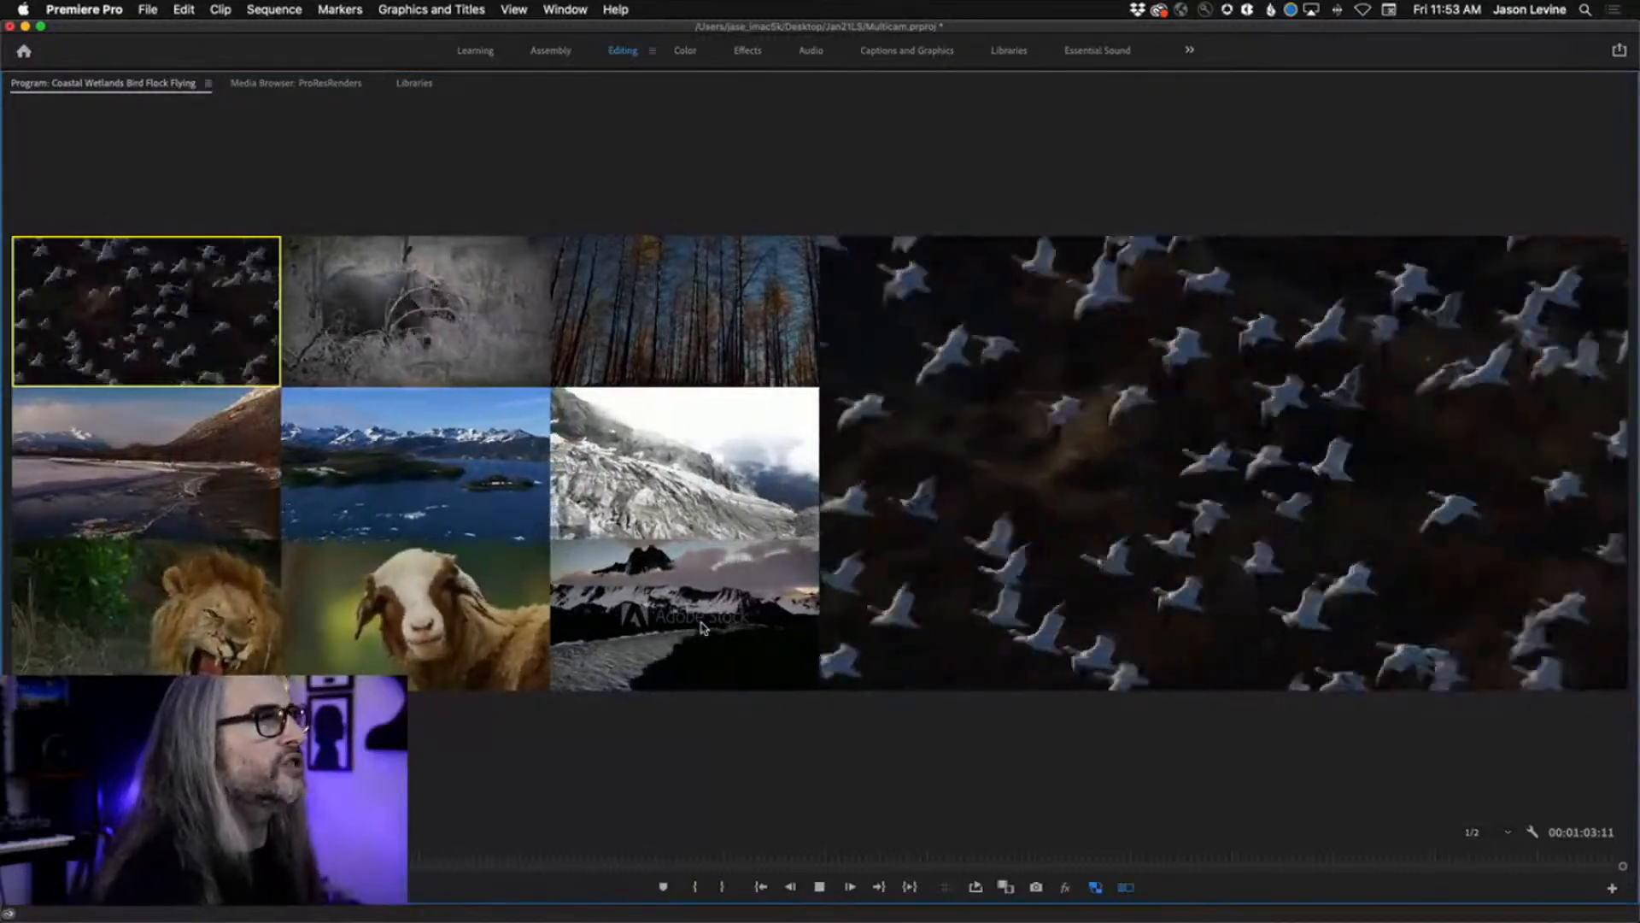
key(2)
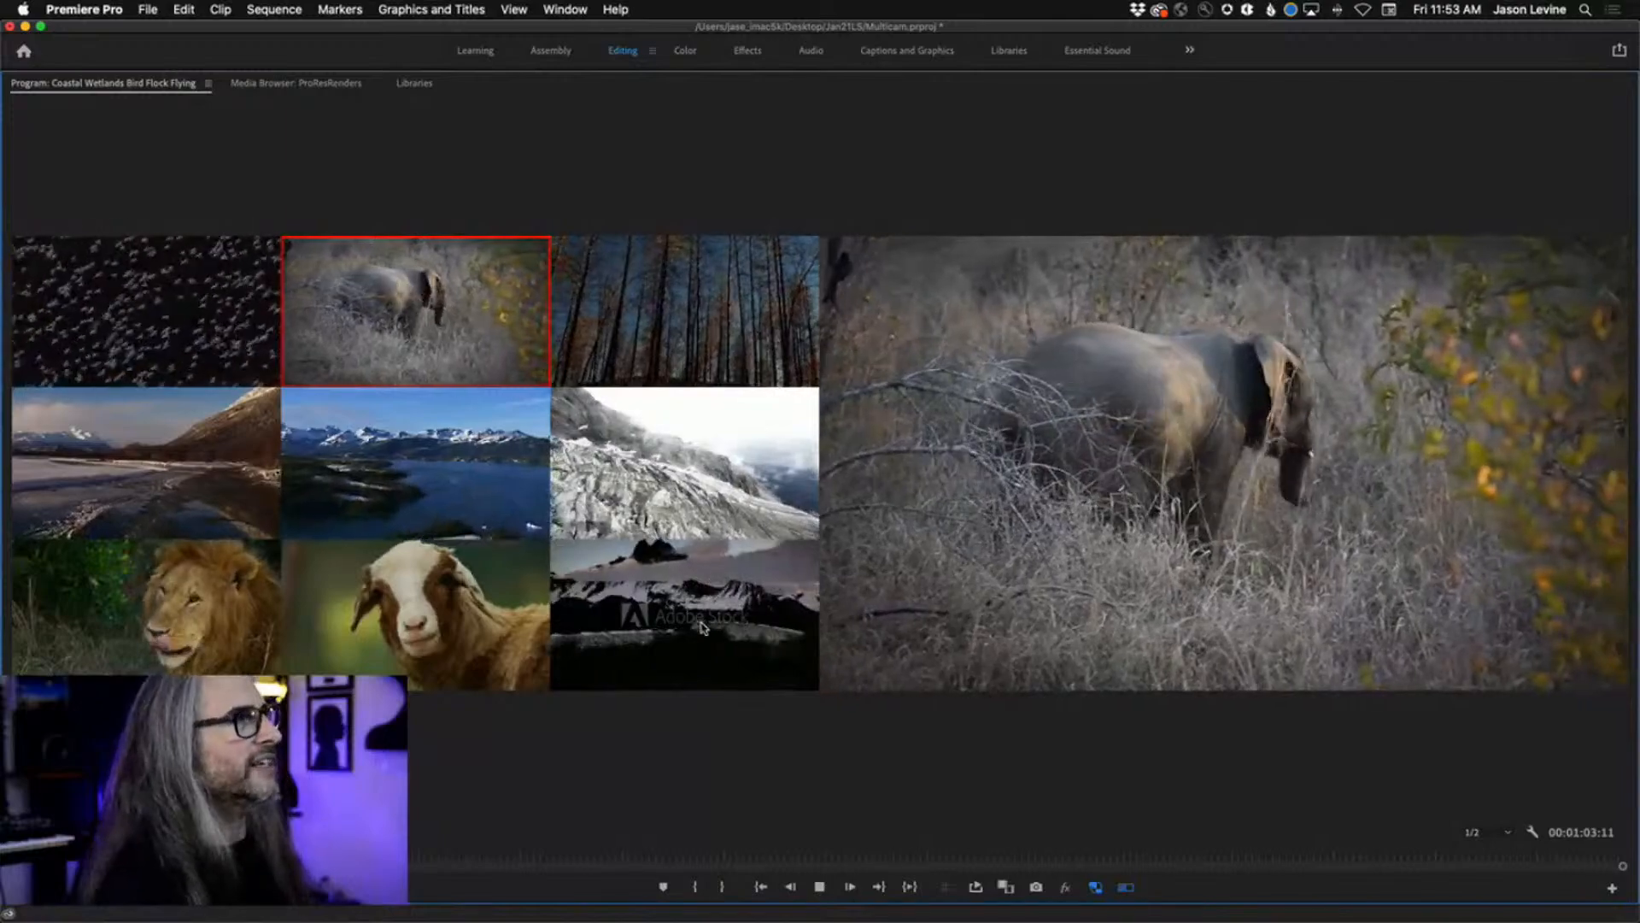
key(5)
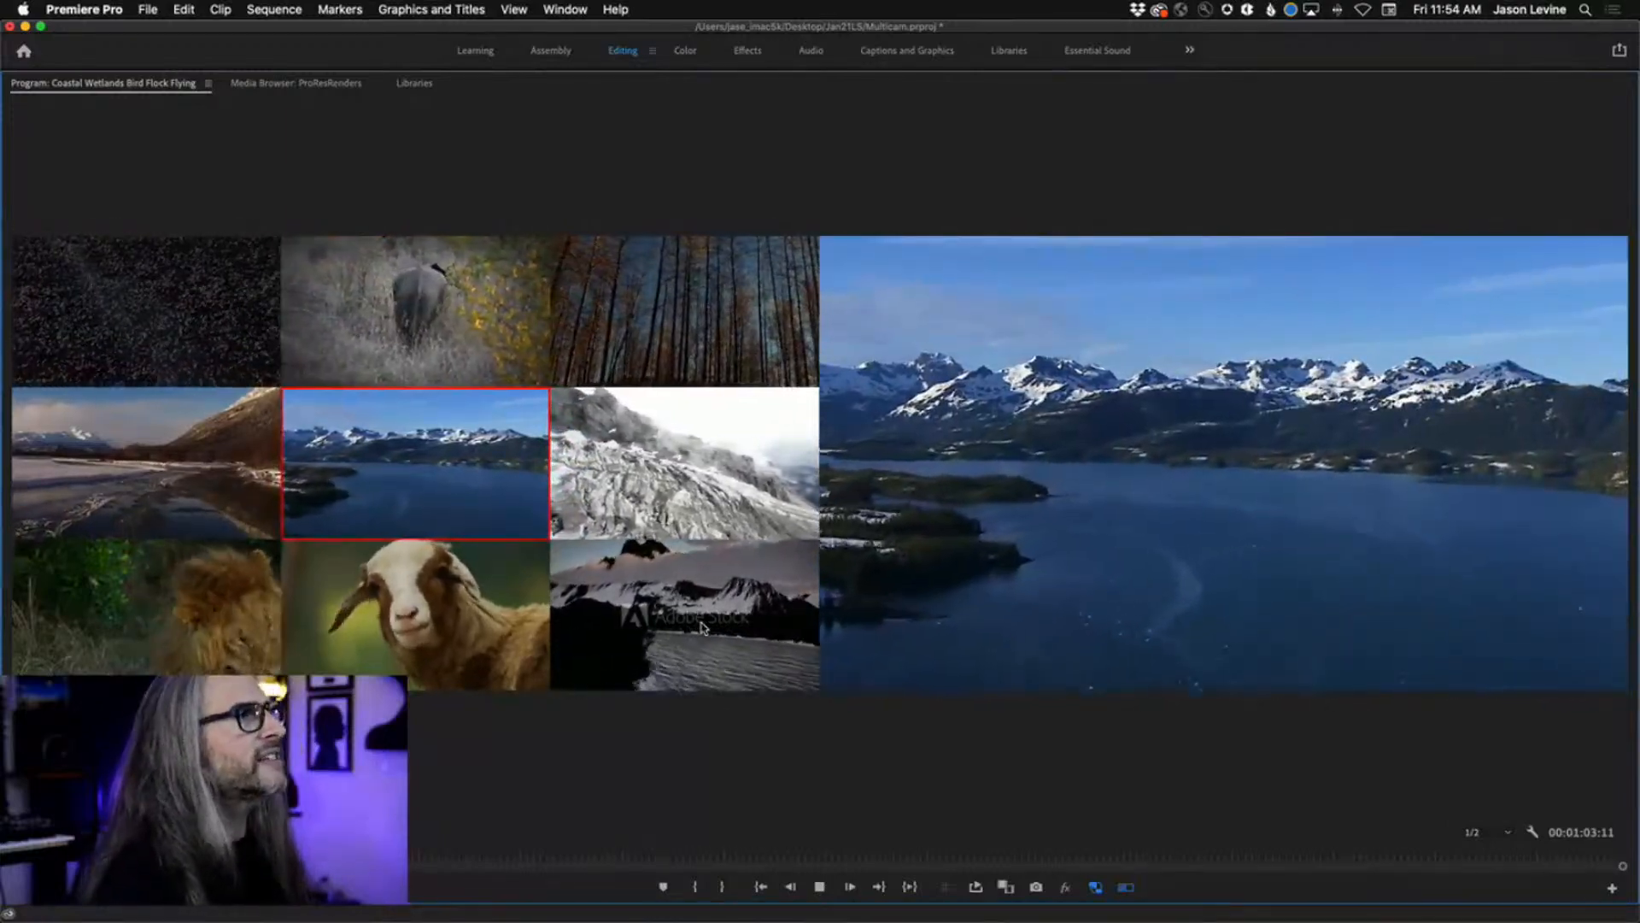
key(6)
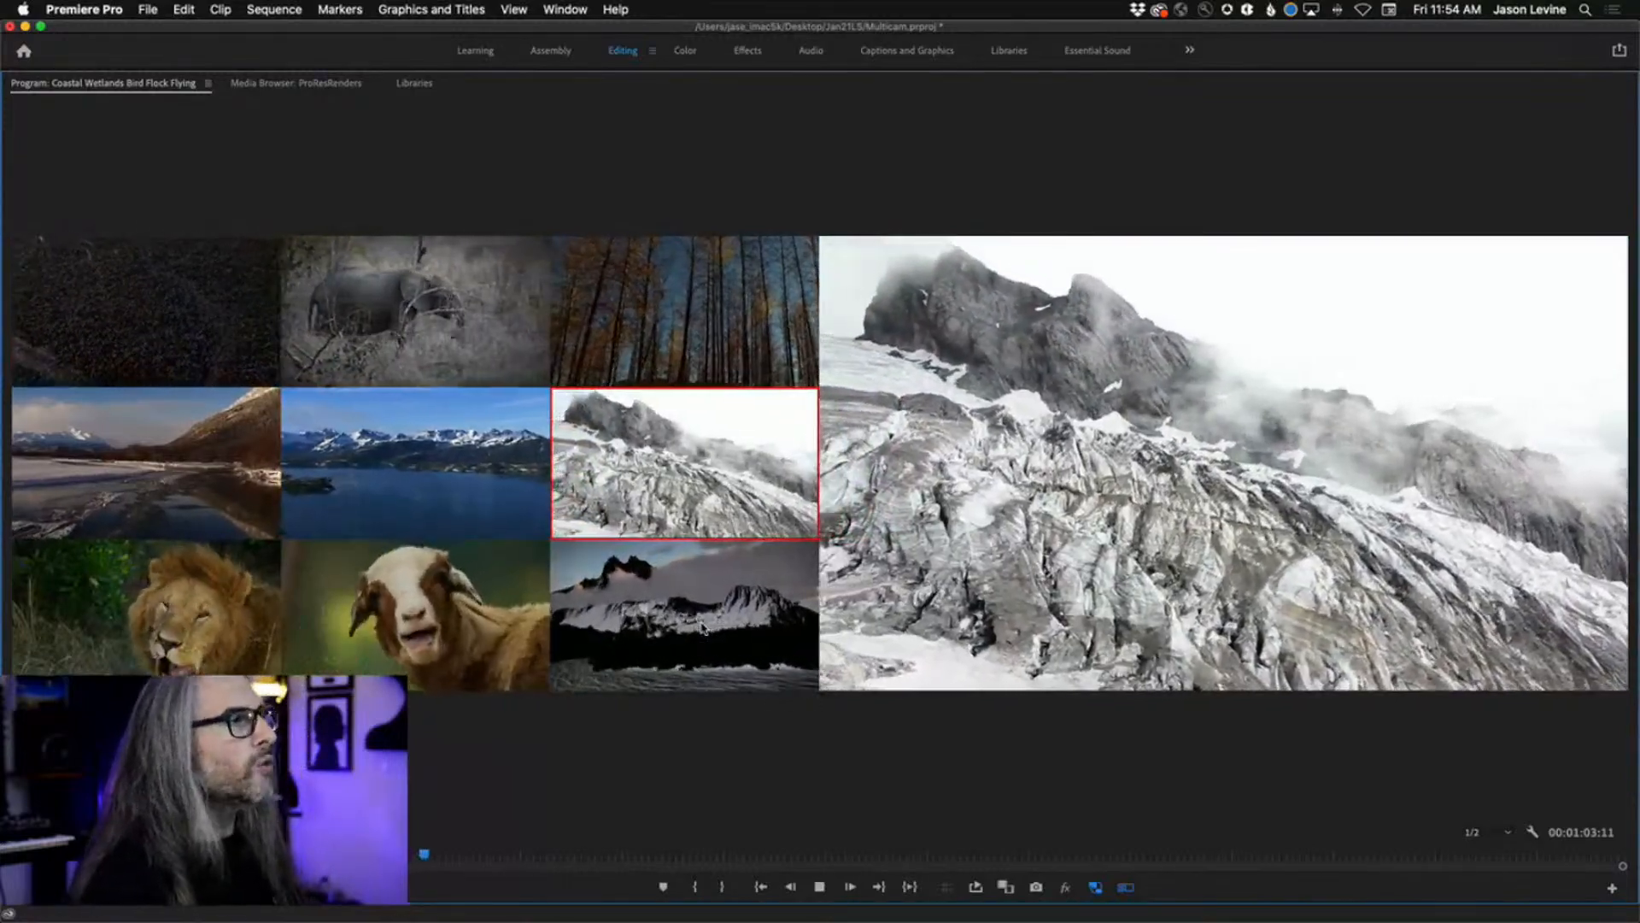
key(9)
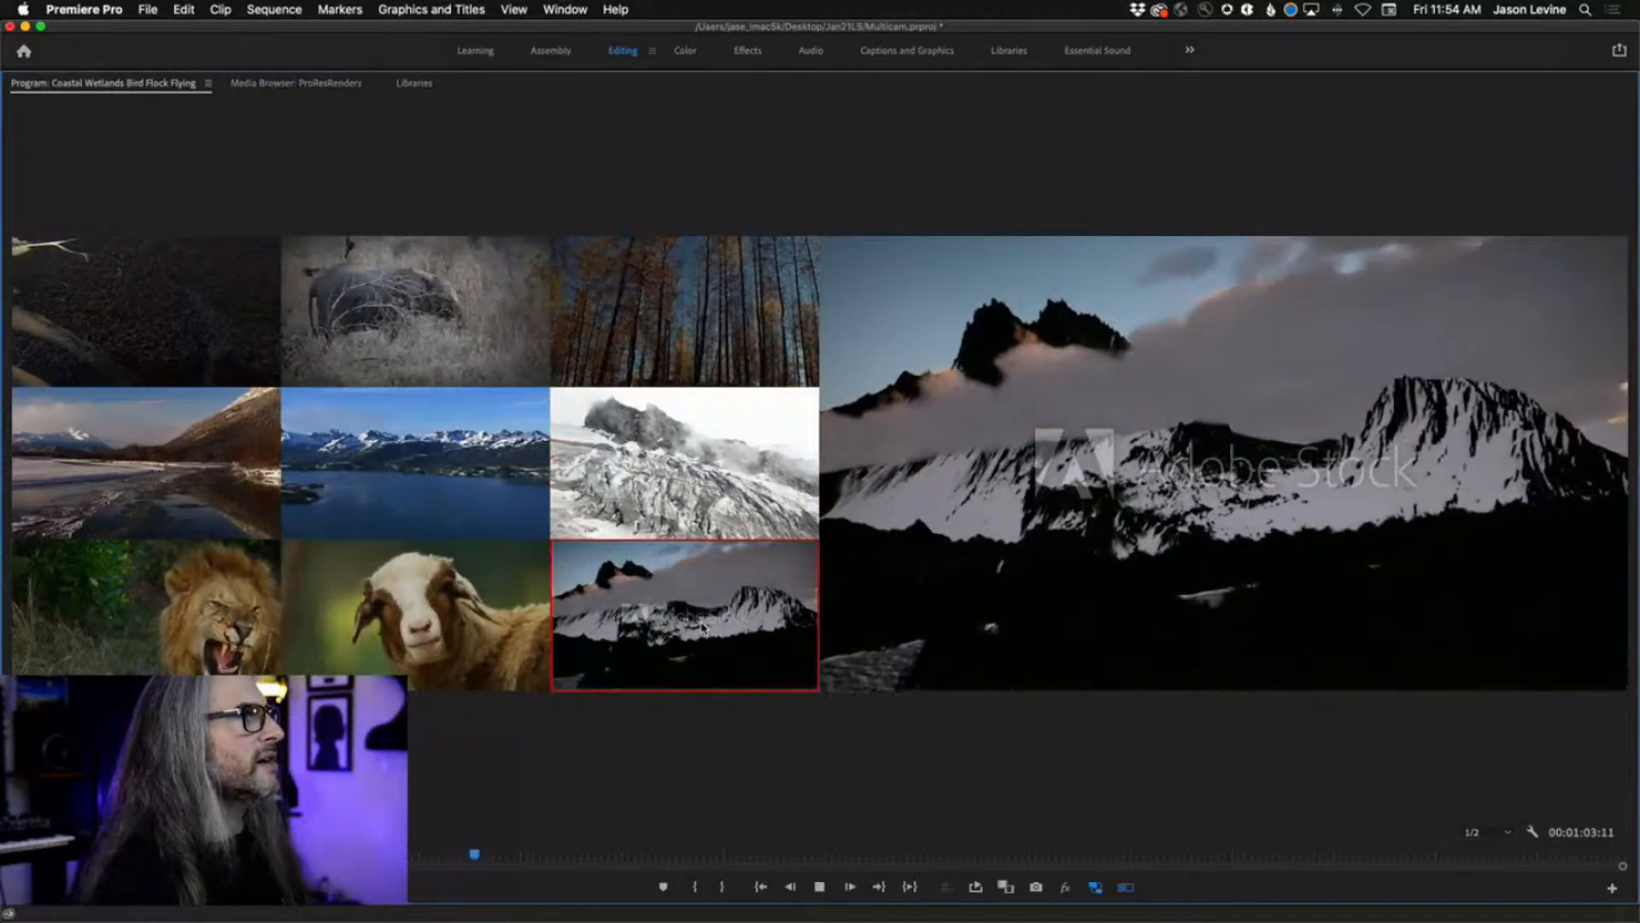
key(4)
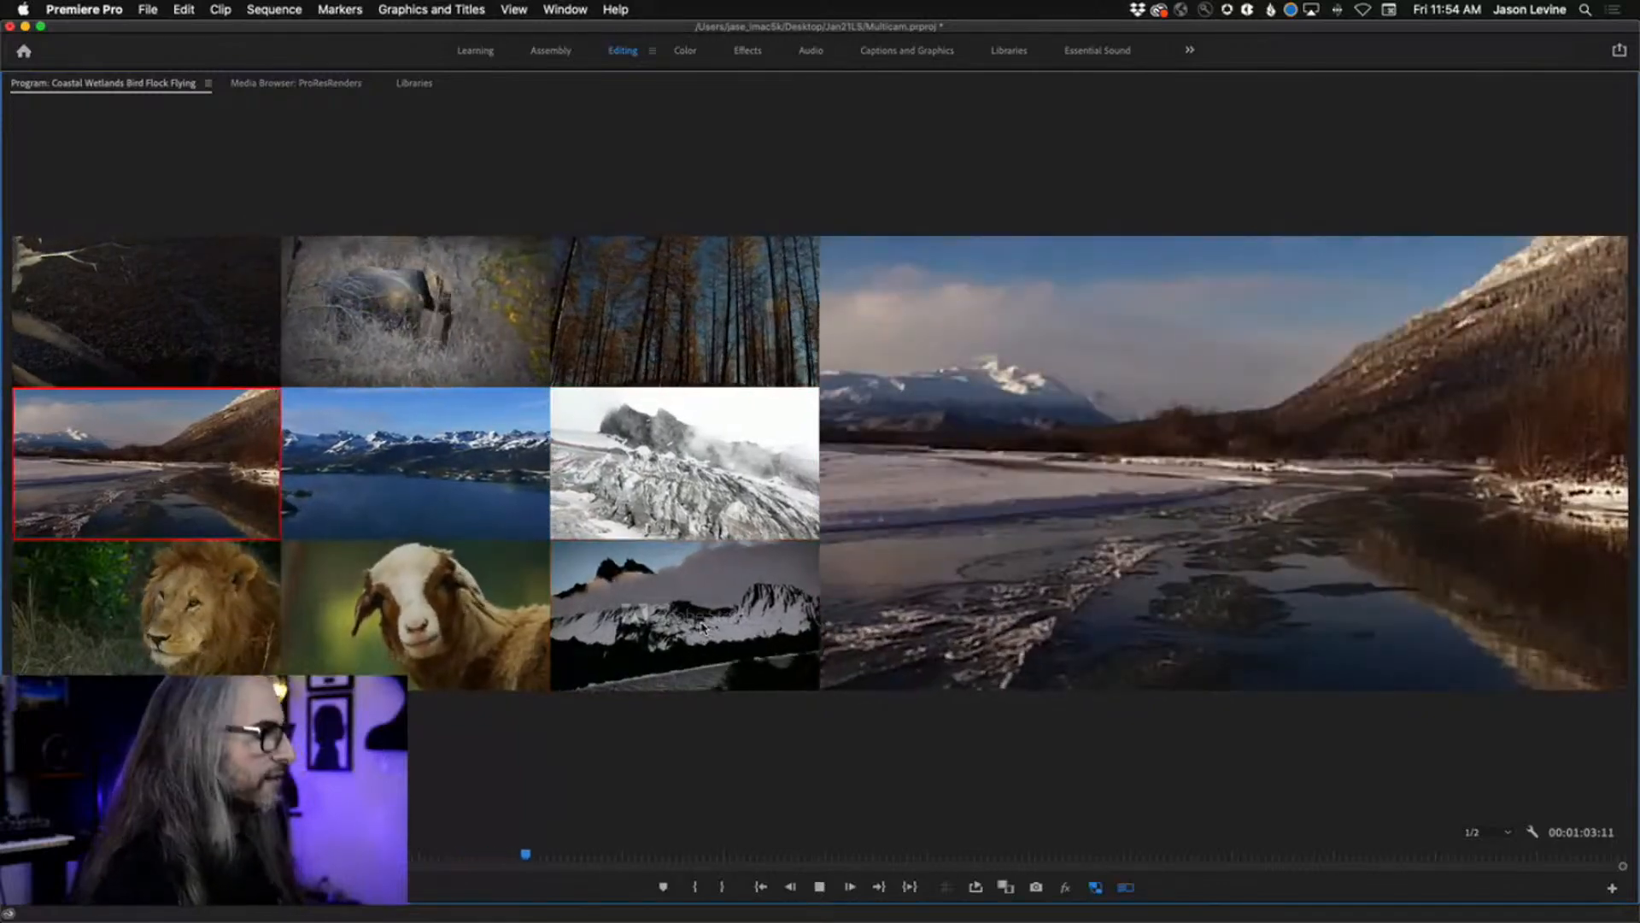
key(7)
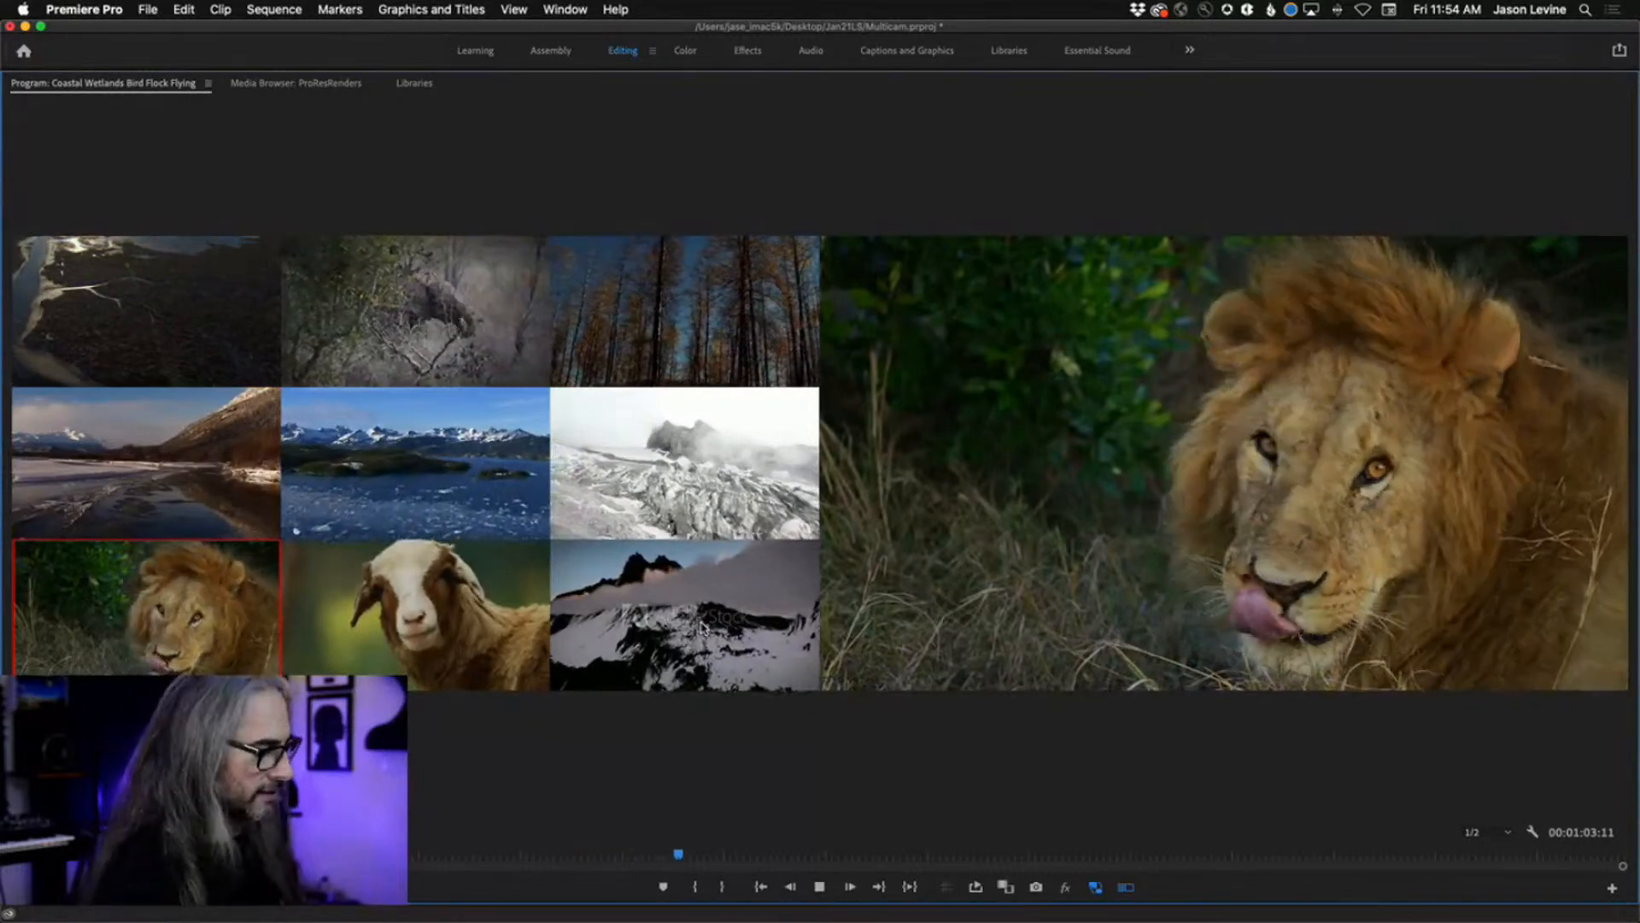
key(9)
key(8)
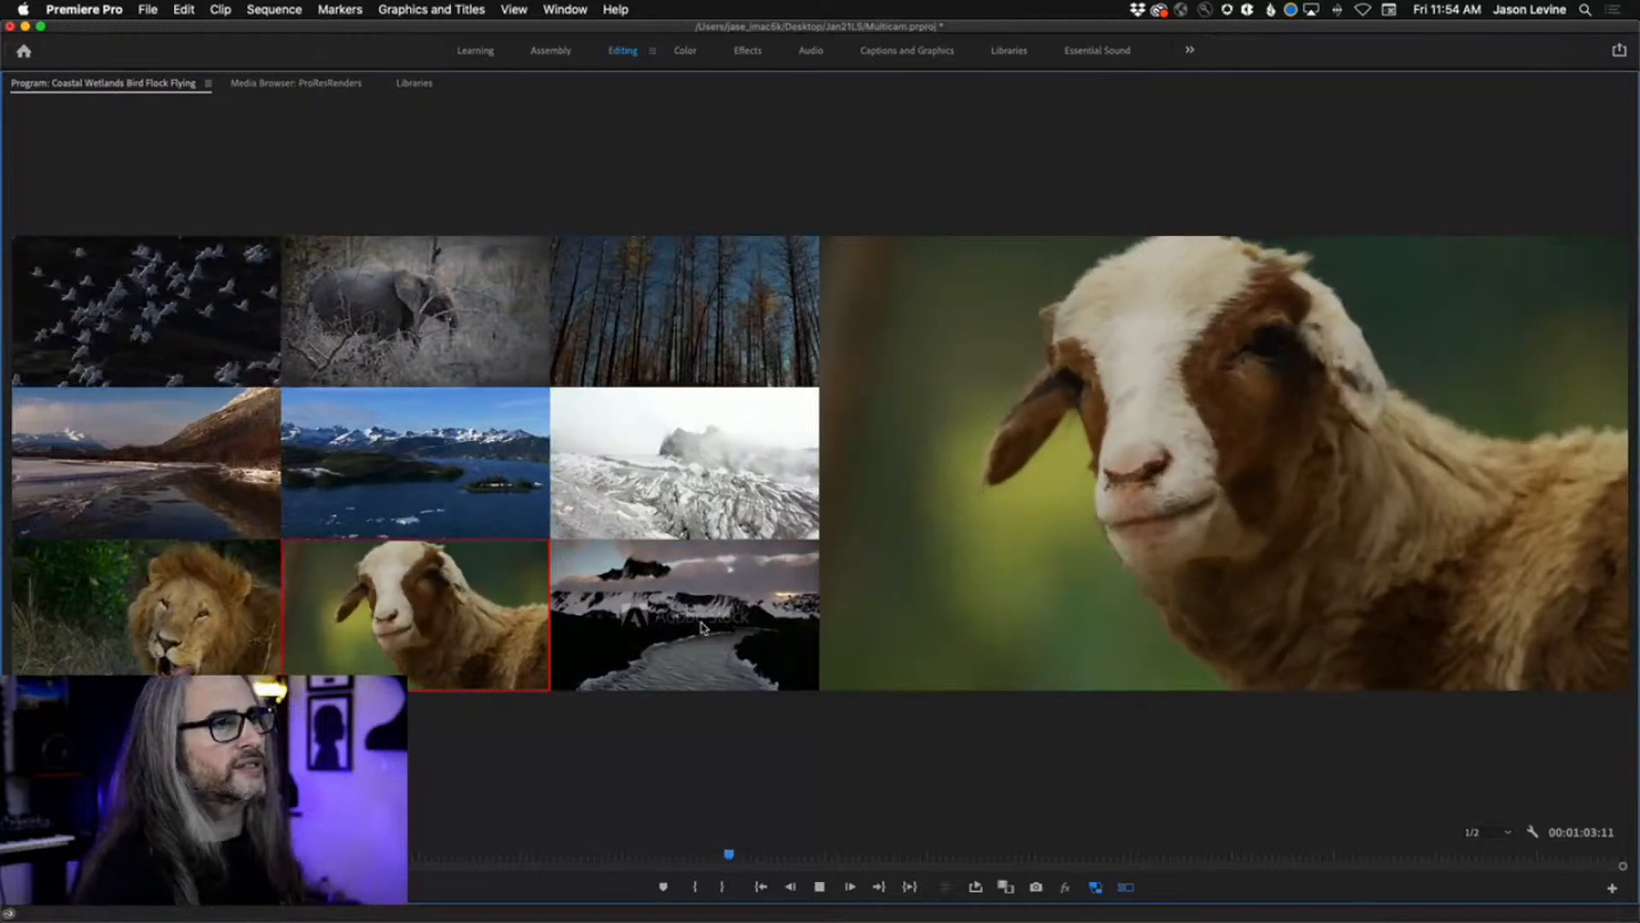
key(space)
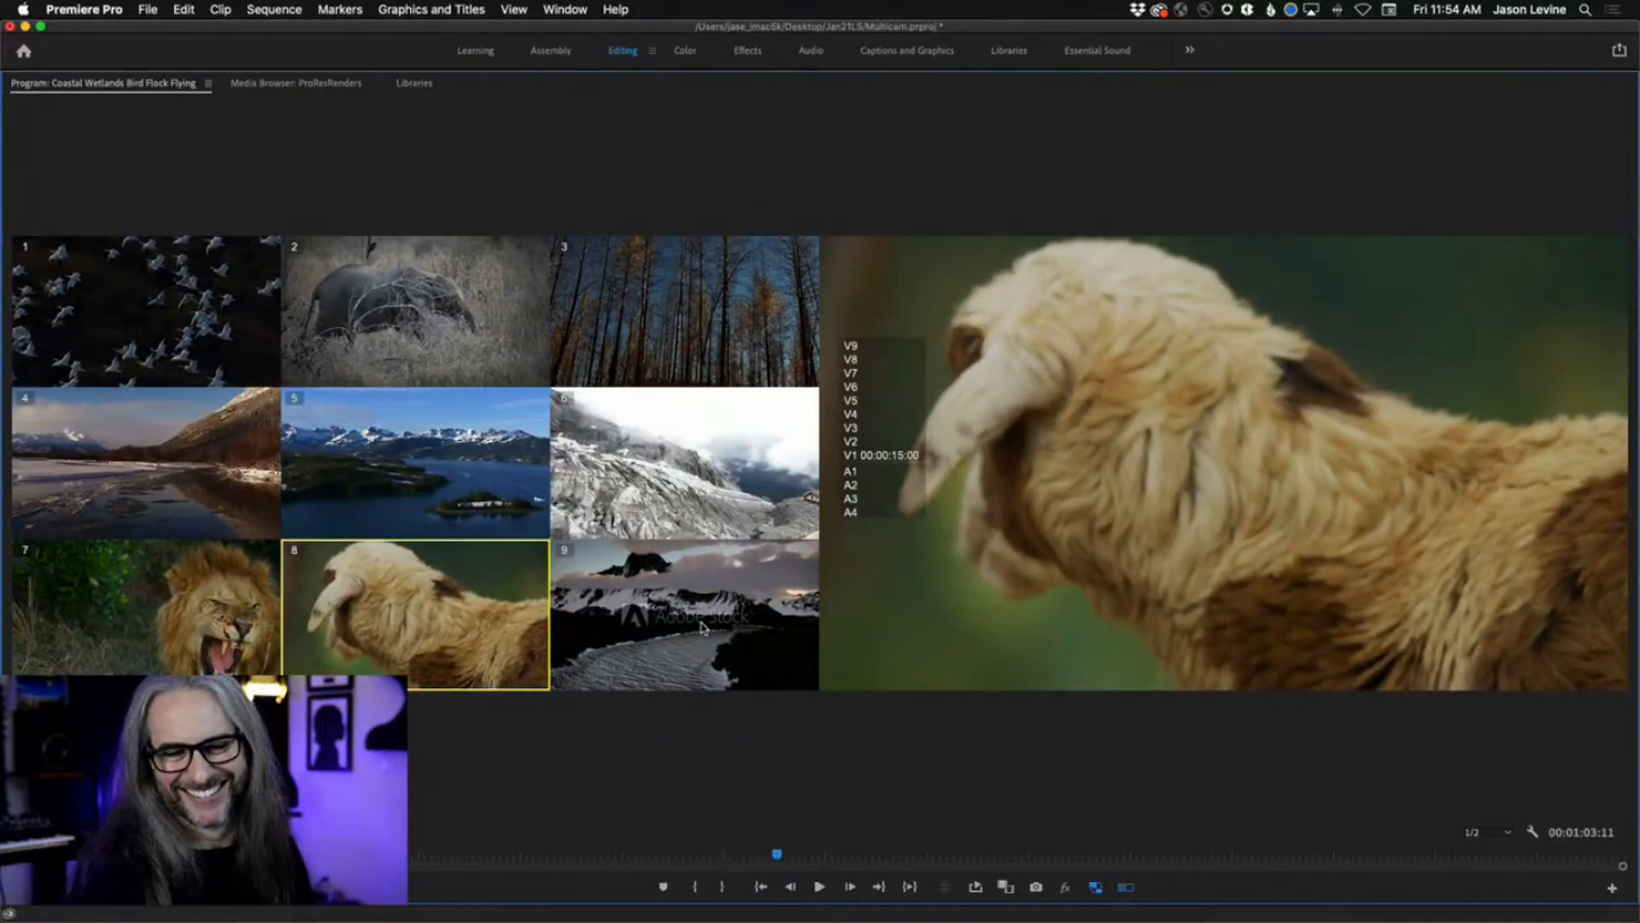
- Restore the full panel layout and play the sequence from near its start to review the recorded camera cuts
key(grave)
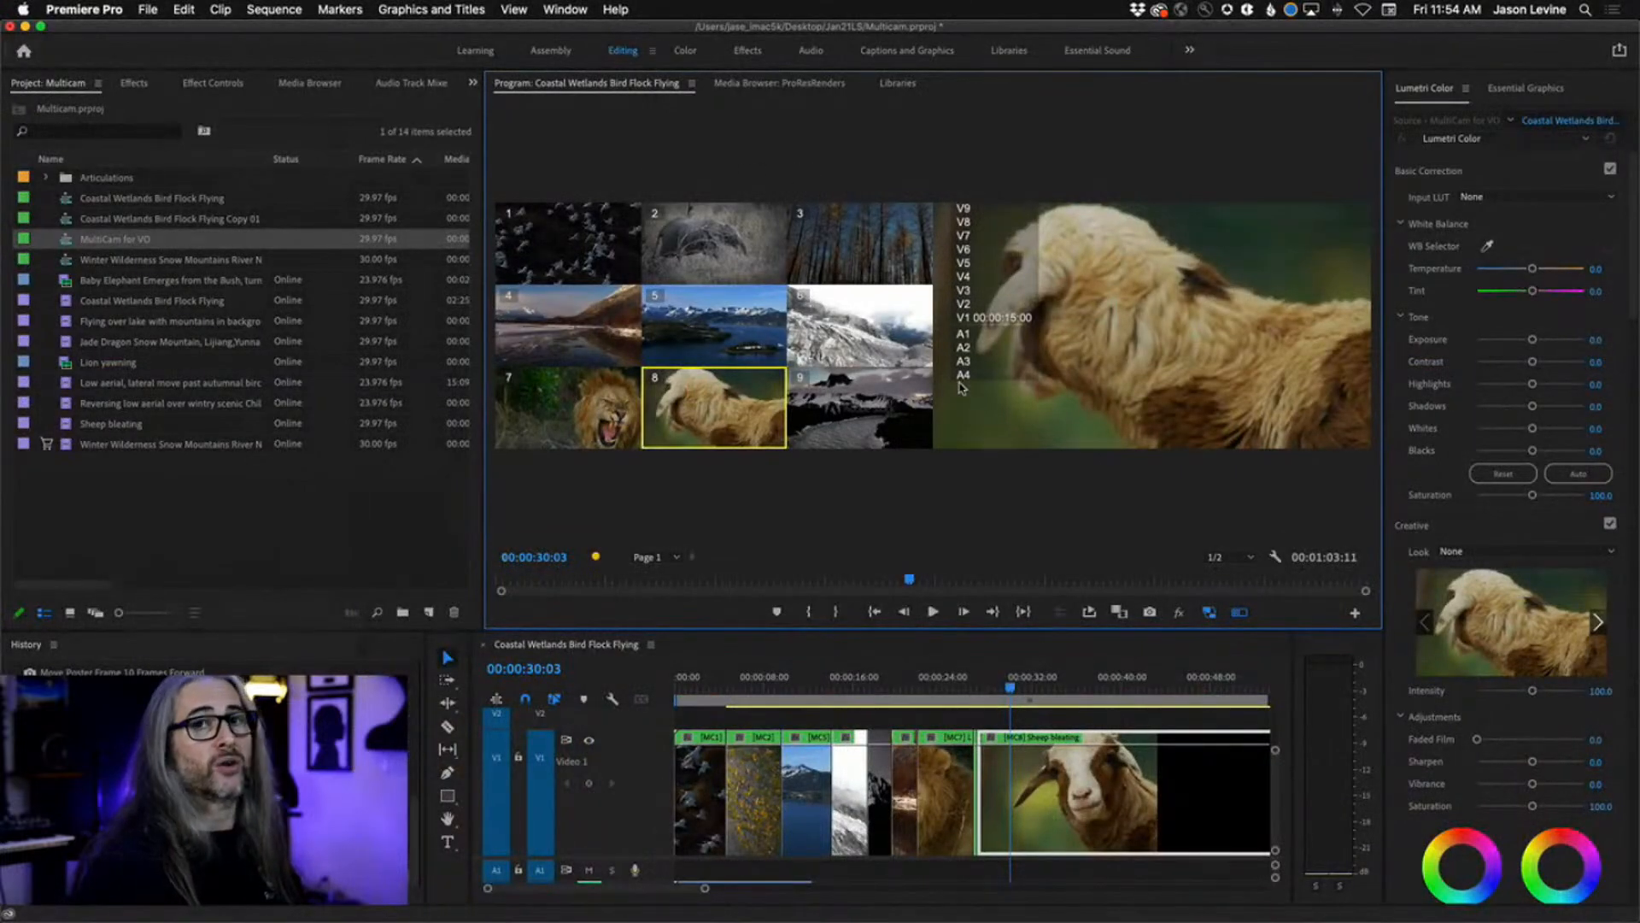
click(945, 693)
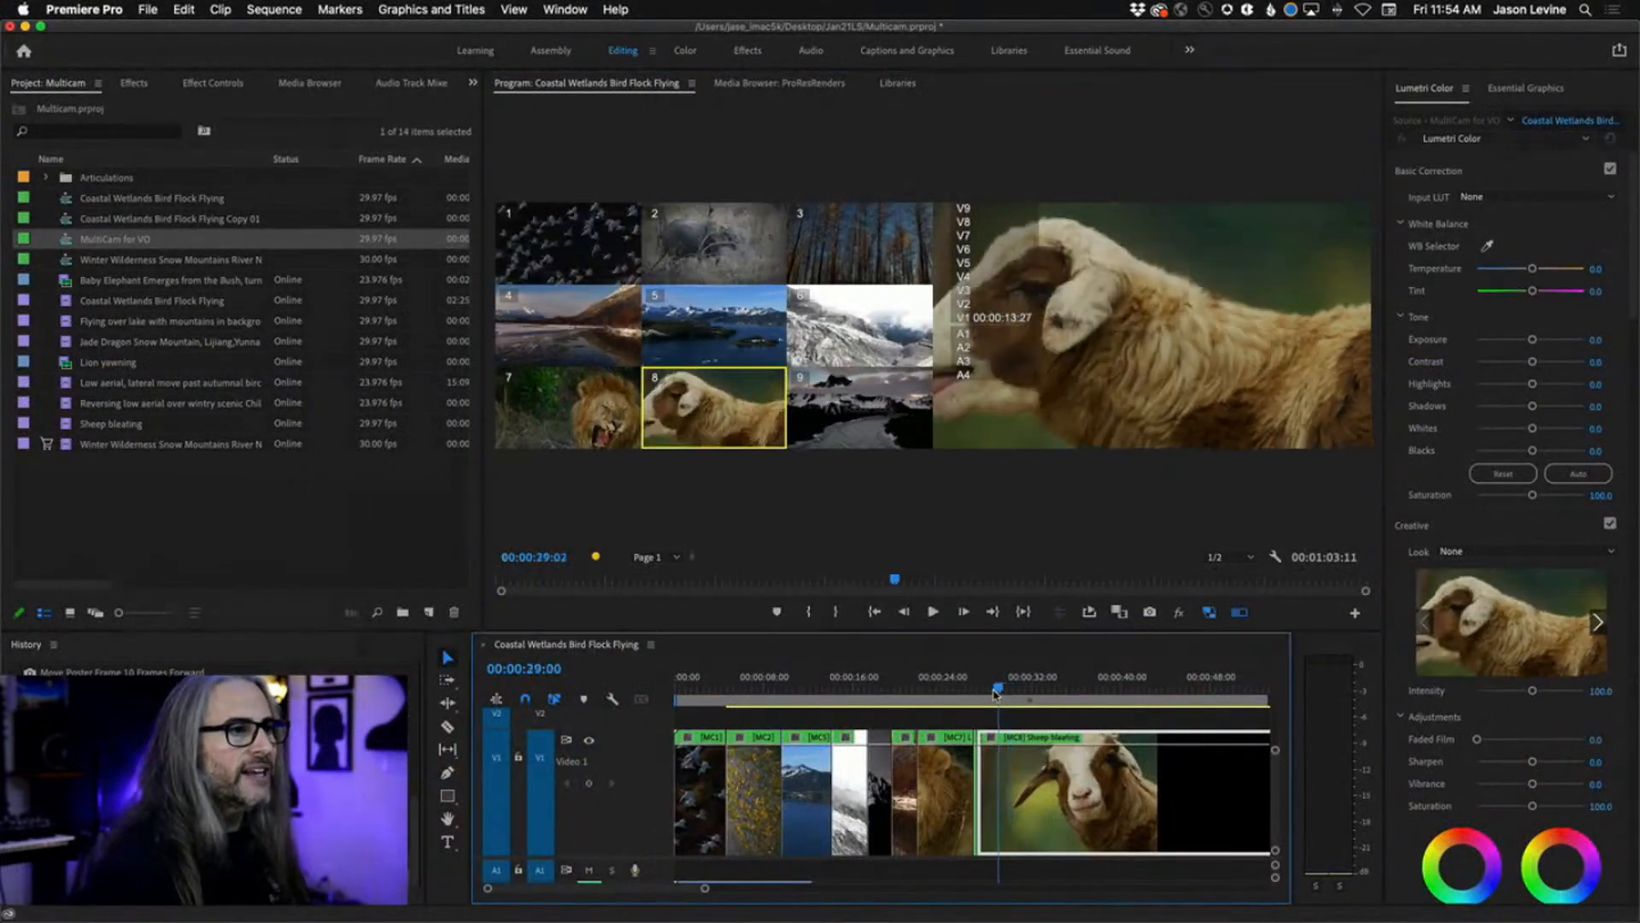
drag(945, 694, 711, 703)
key(space)
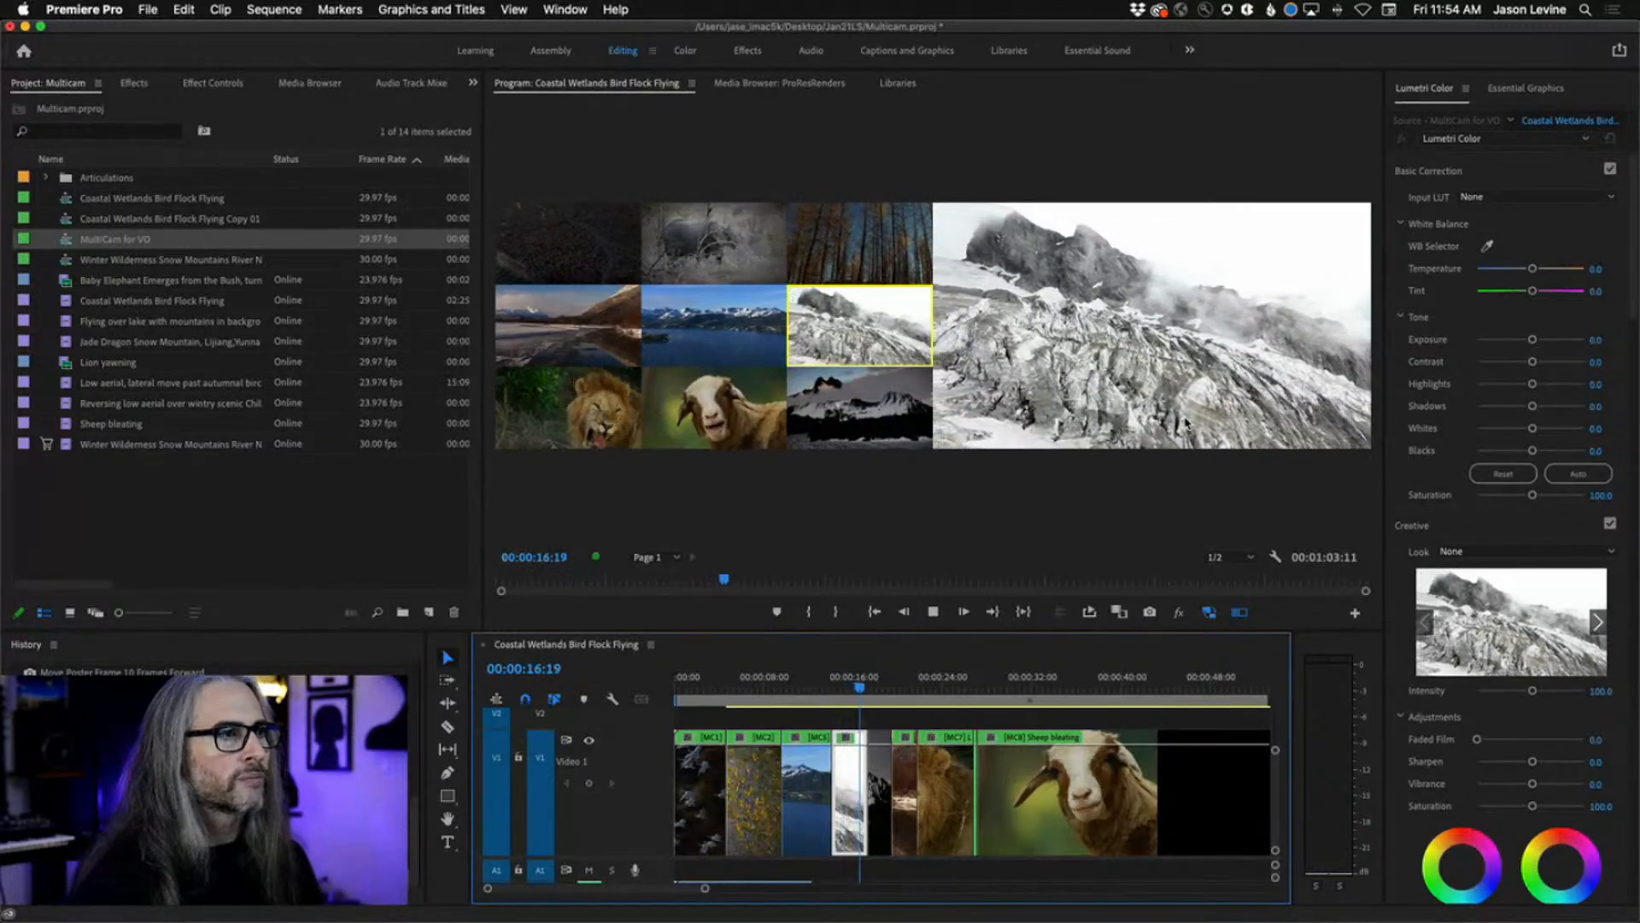
key(space)
- Switch the multicam segment at 00:00:21:05, between the Winter Wilderness and Lion yawning segments, to Camera 3
key(equal)
key(equal)
key(equal)
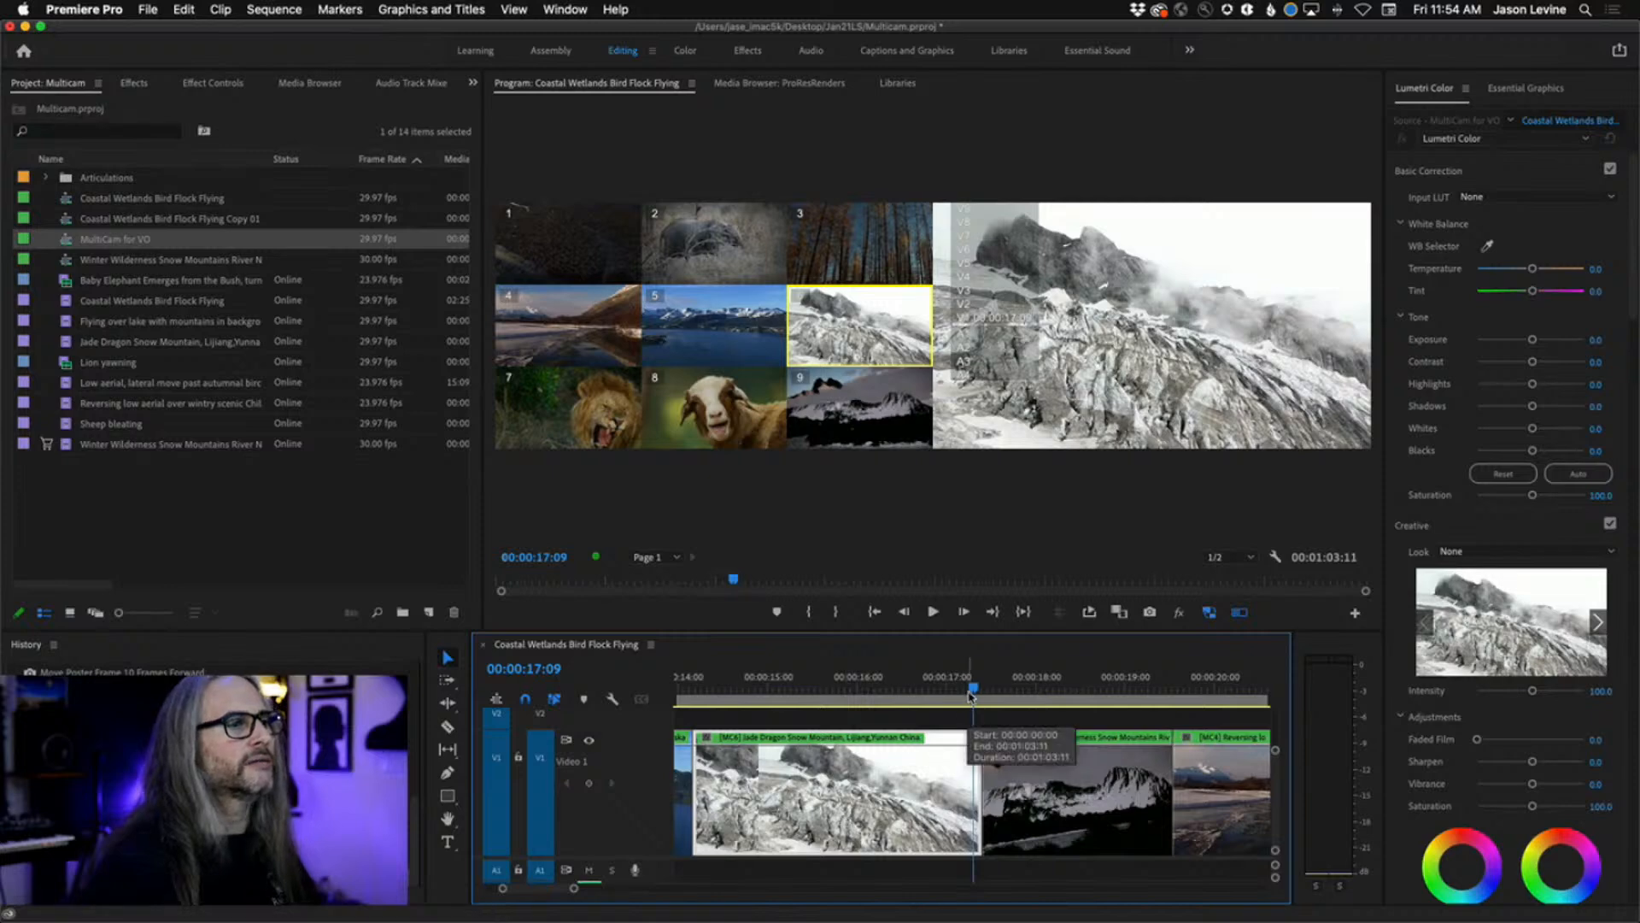
drag(972, 690, 1021, 780)
right_click(993, 785)
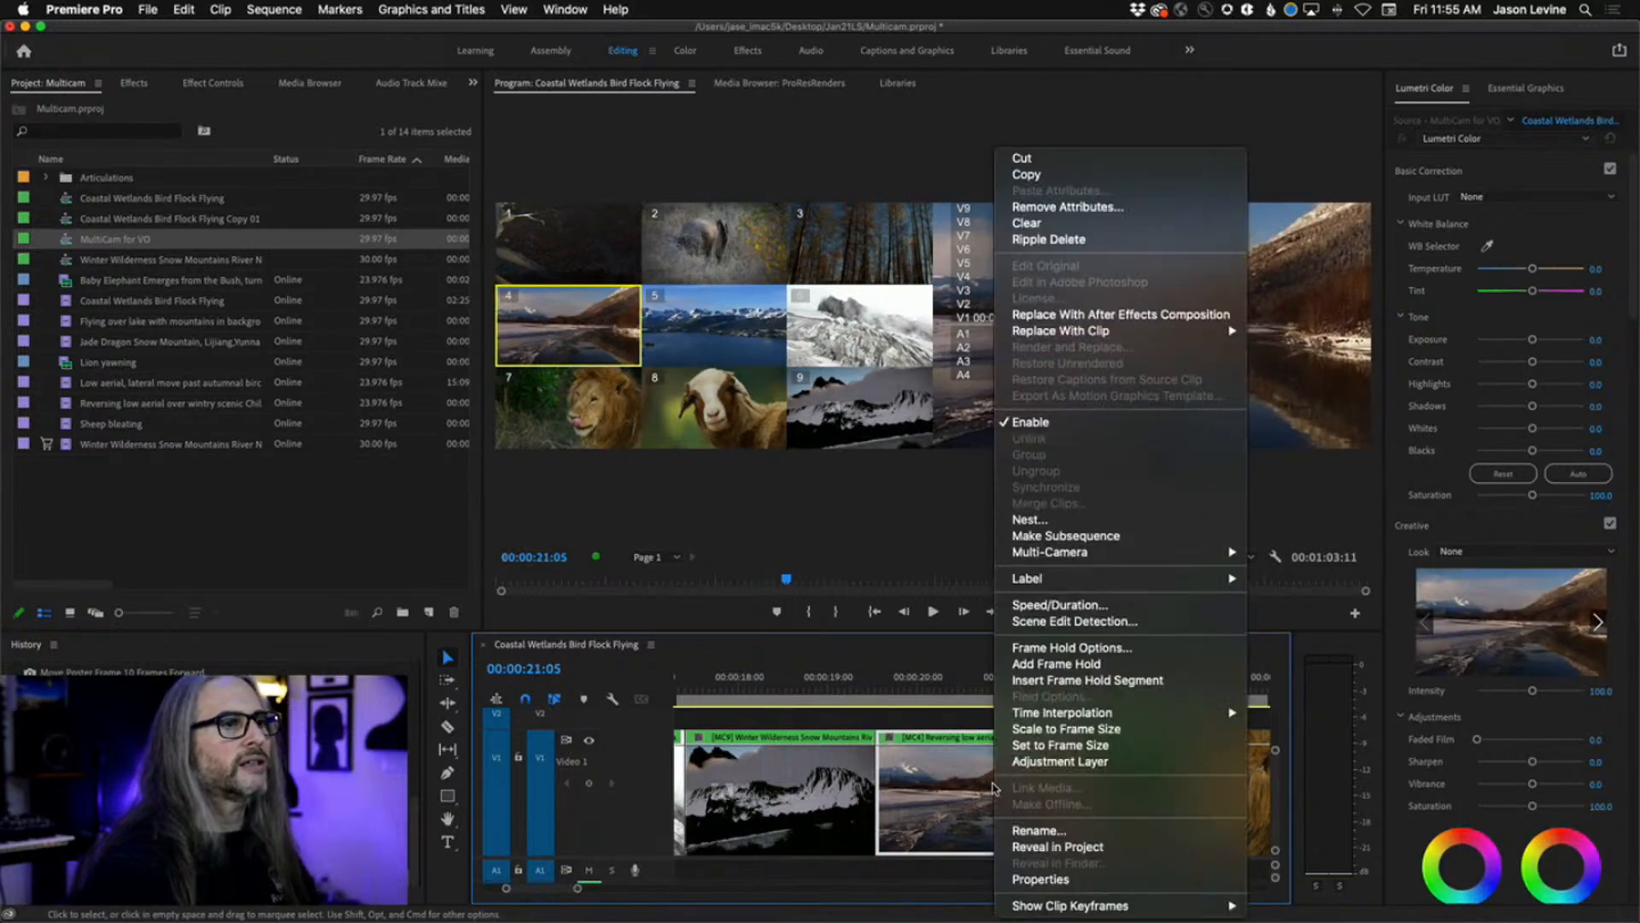
mouse_move(1202, 555)
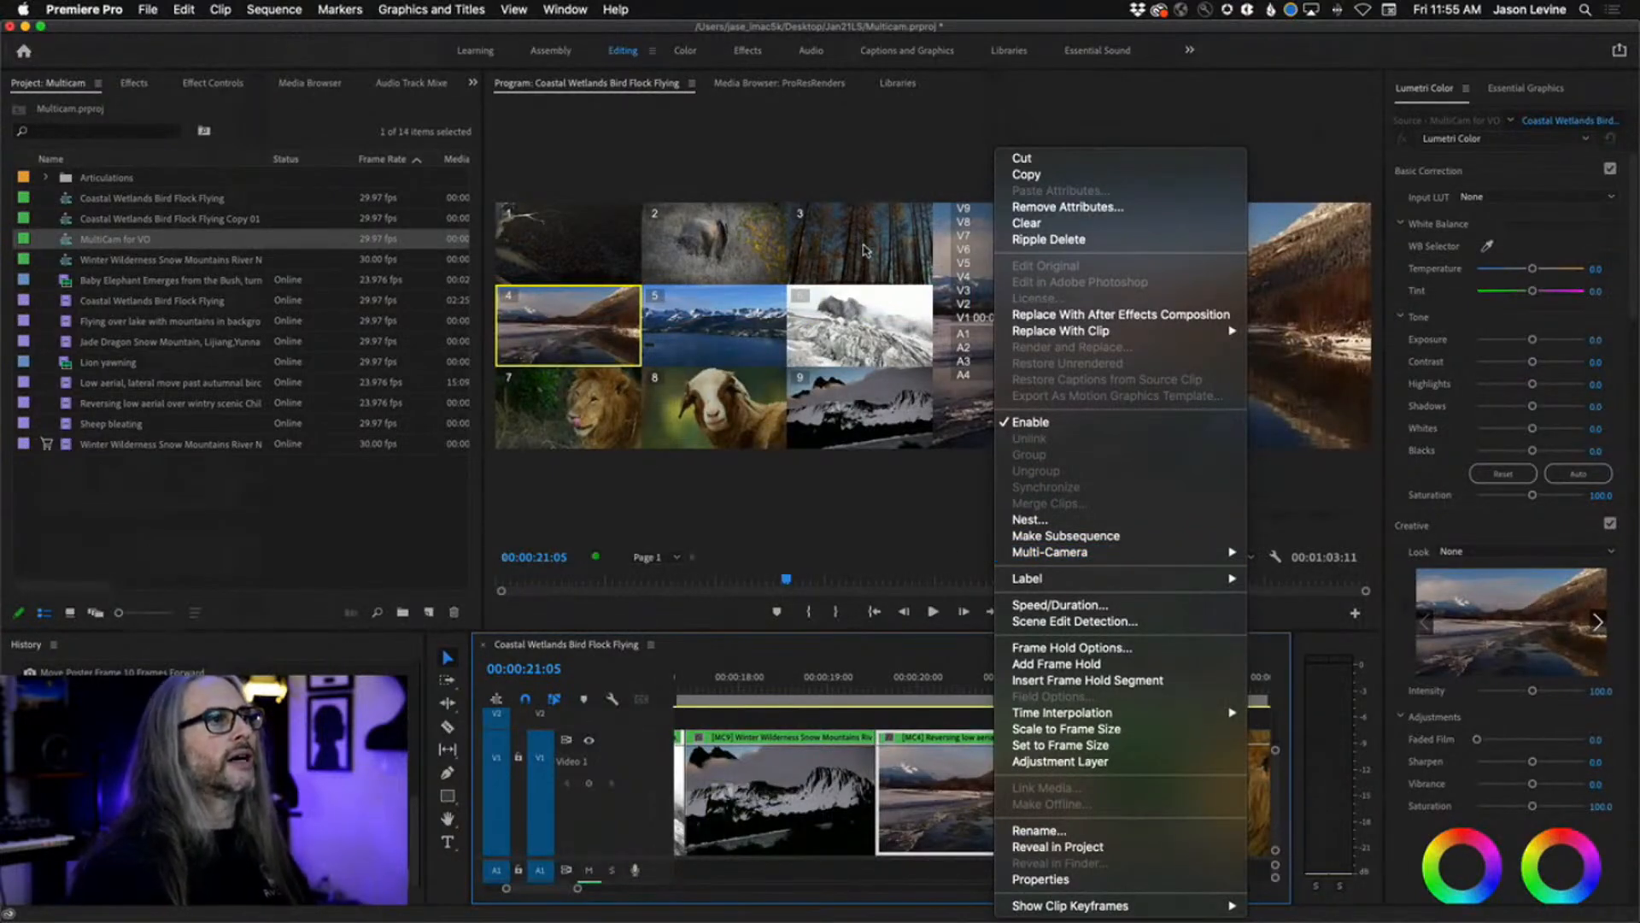
mouse_move(1153, 553)
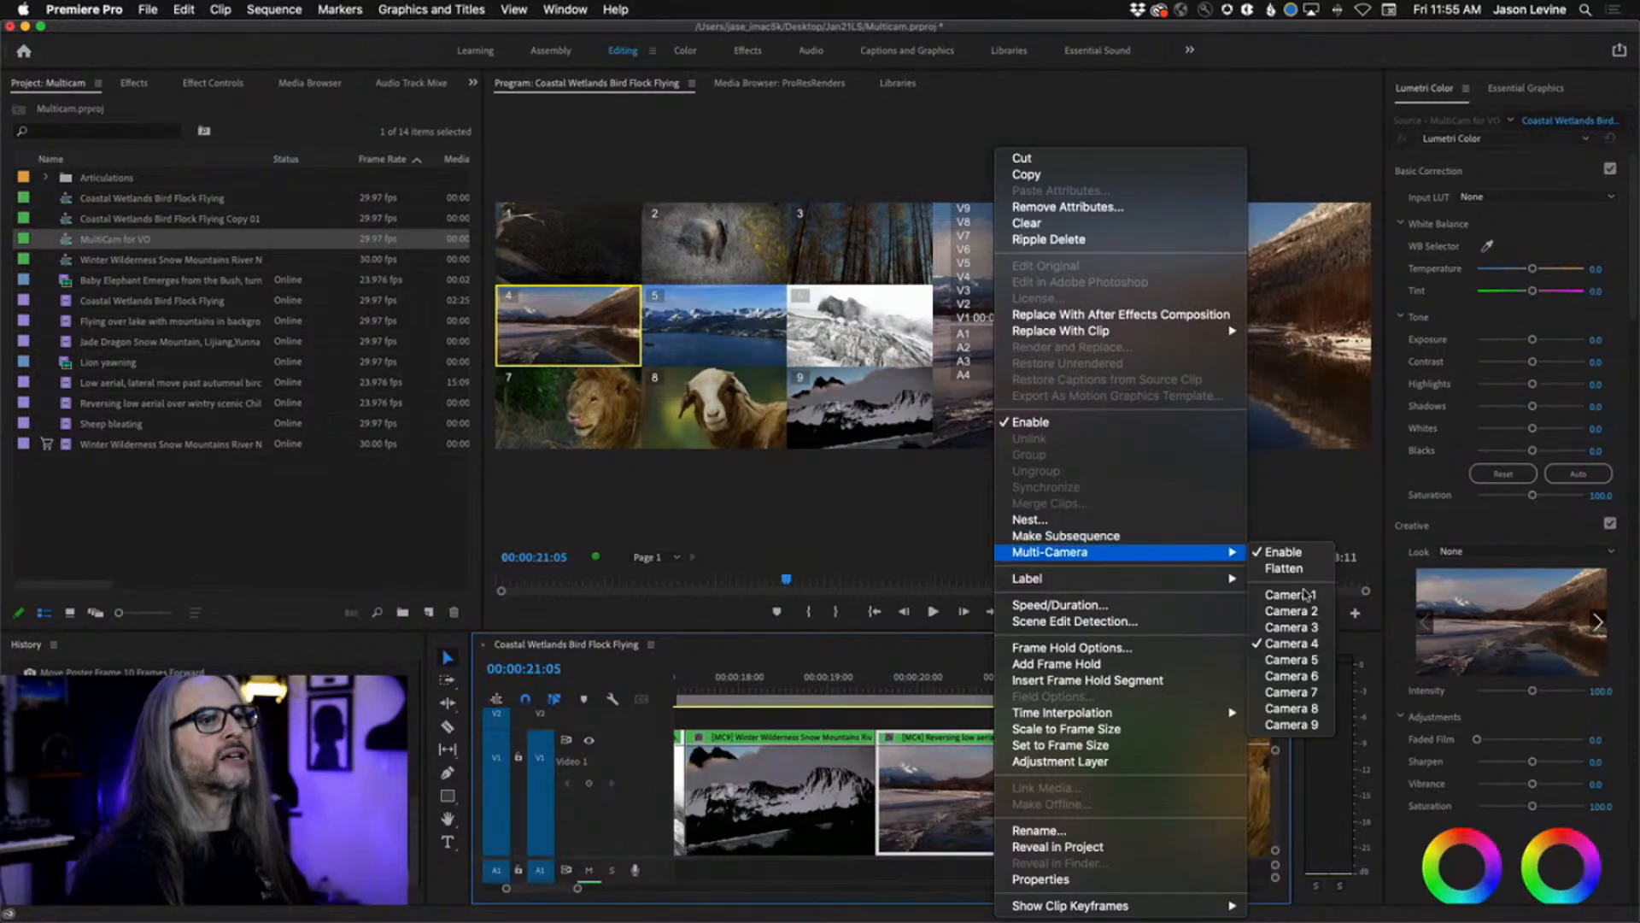
click(1297, 629)
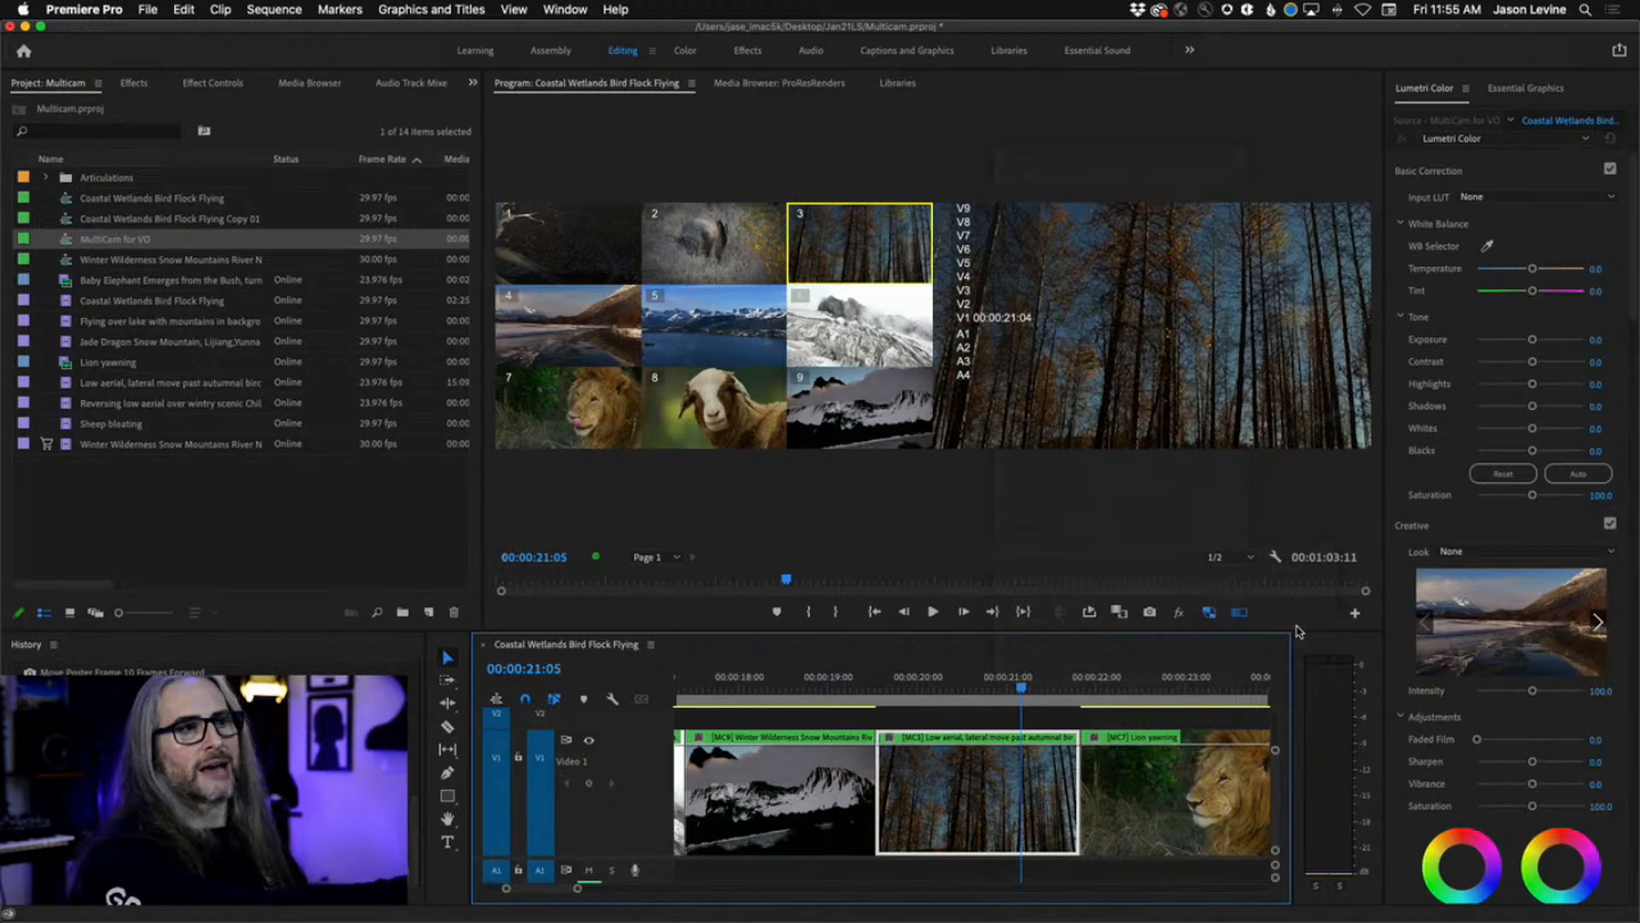
- Switch the multicam segment at 00:00:21:05 to Camera 1 and fit the whole sequence in the timeline
right_click(994, 775)
mouse_move(1134, 555)
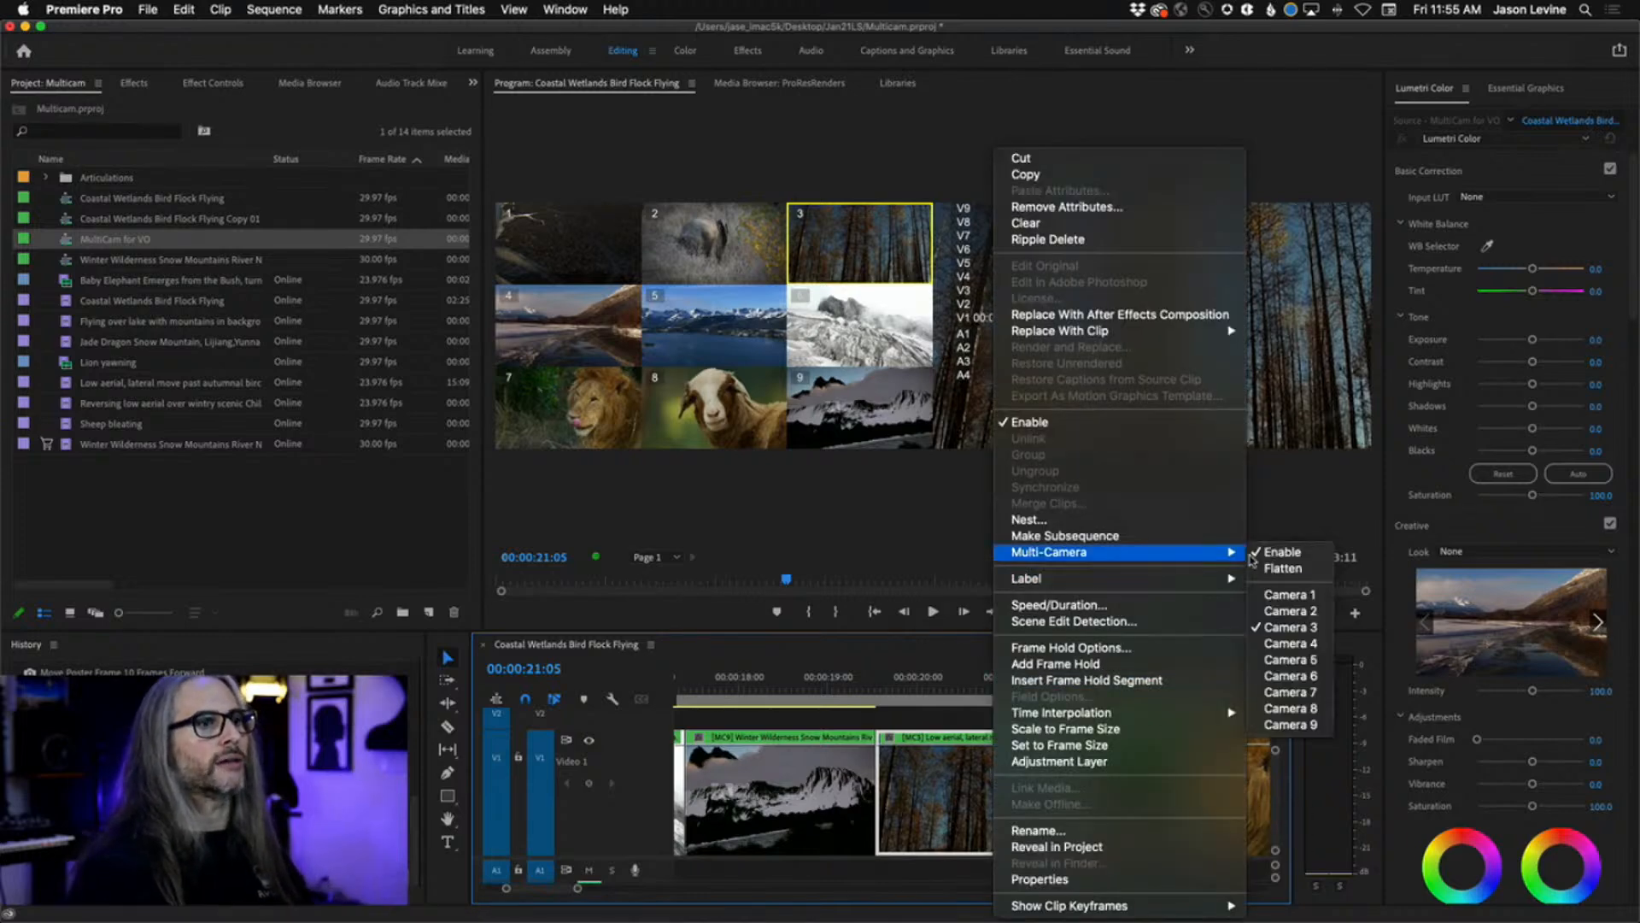
click(1288, 594)
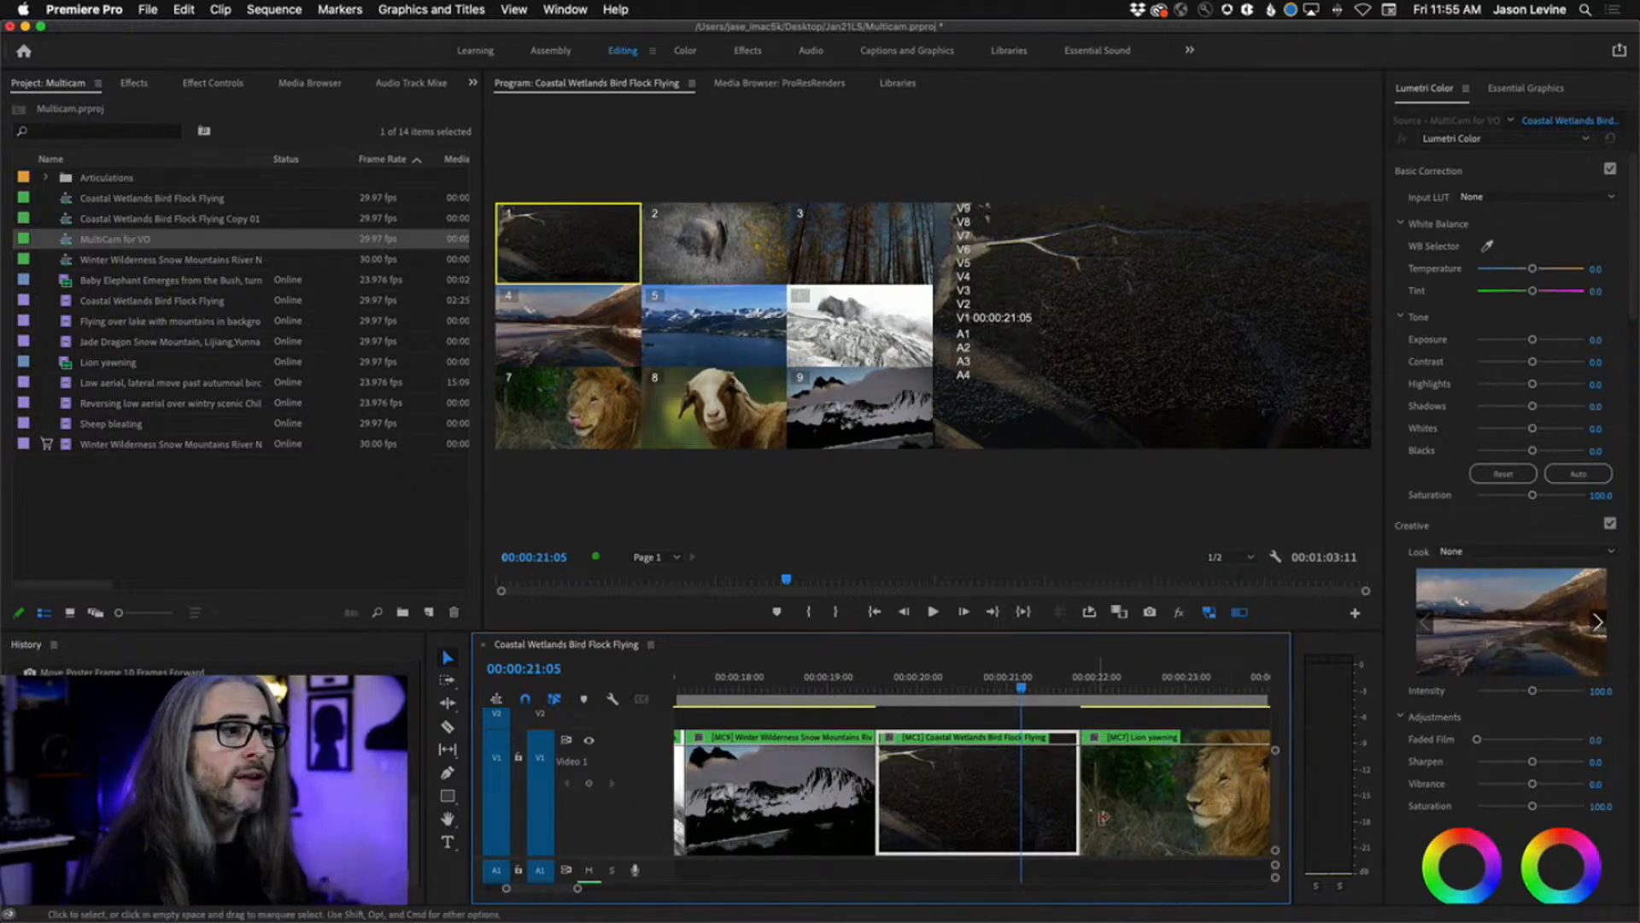
scroll(1083, 808, up, 1)
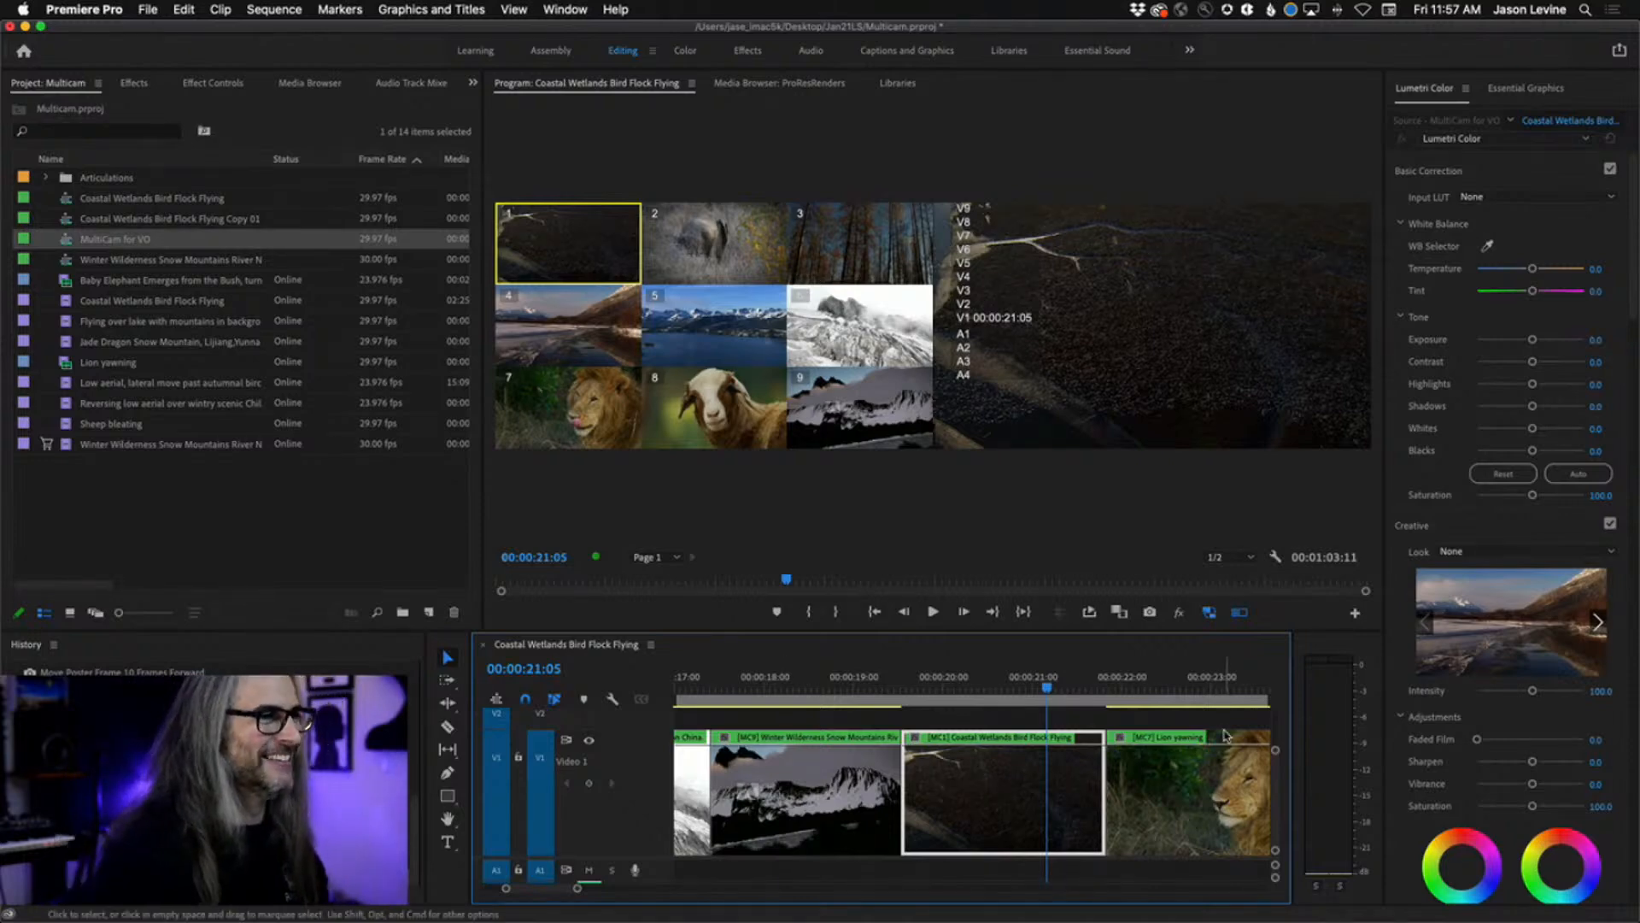
key(backslash)
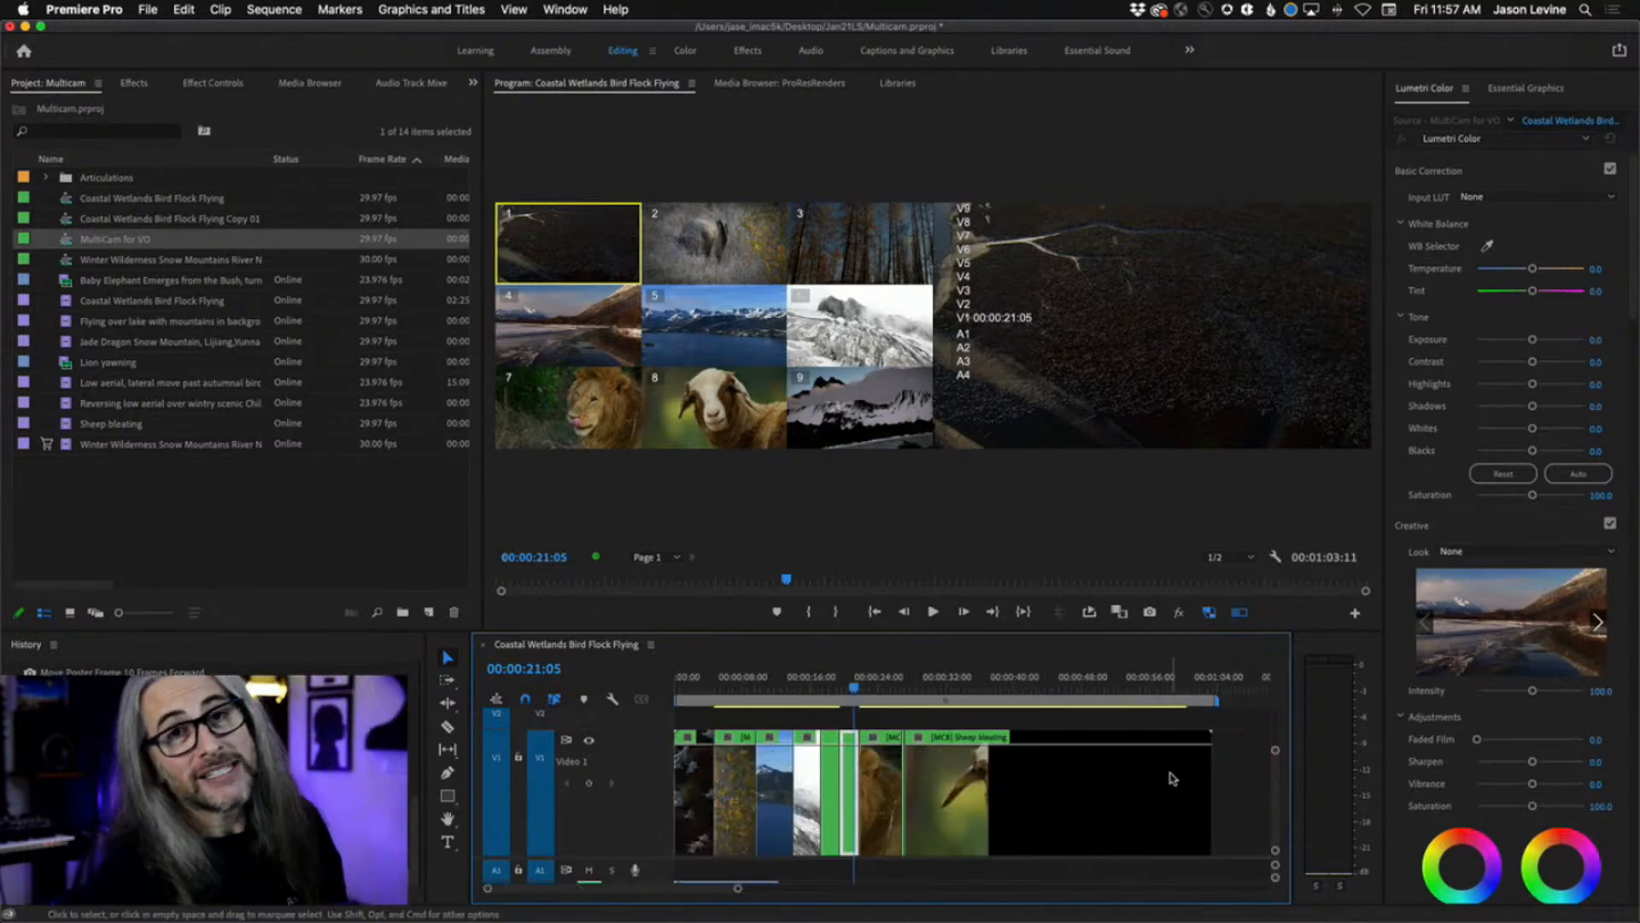
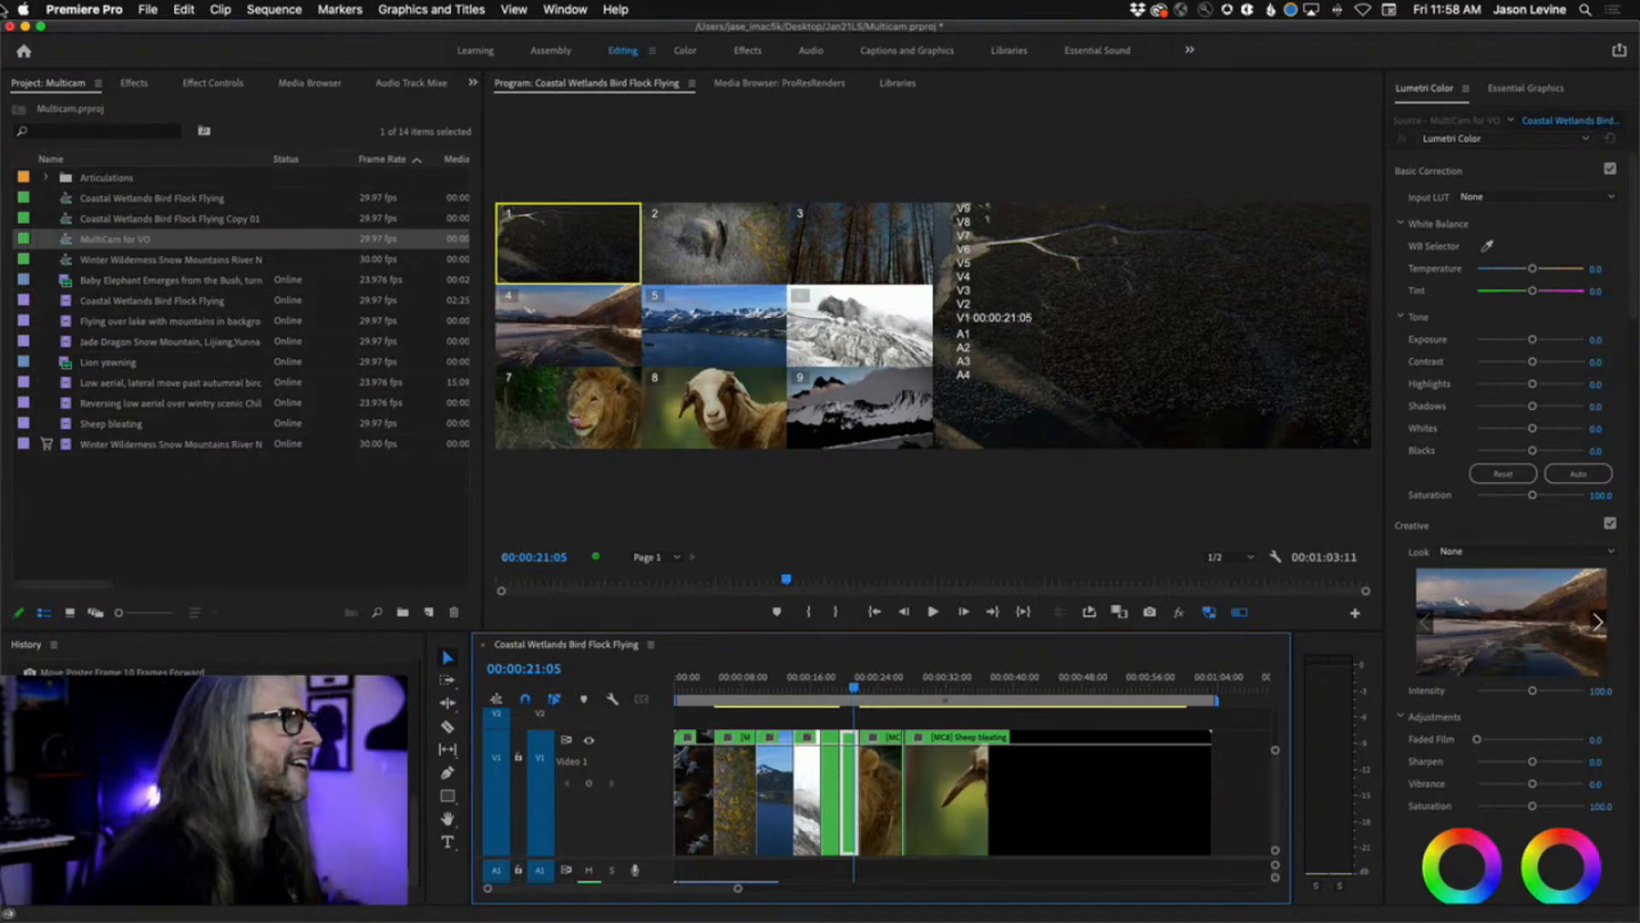
- Open MVI_6446.MOV from the Articulations bin in the Source monitor and cue it to the clapboard at 00:00:43:21
click(190, 538)
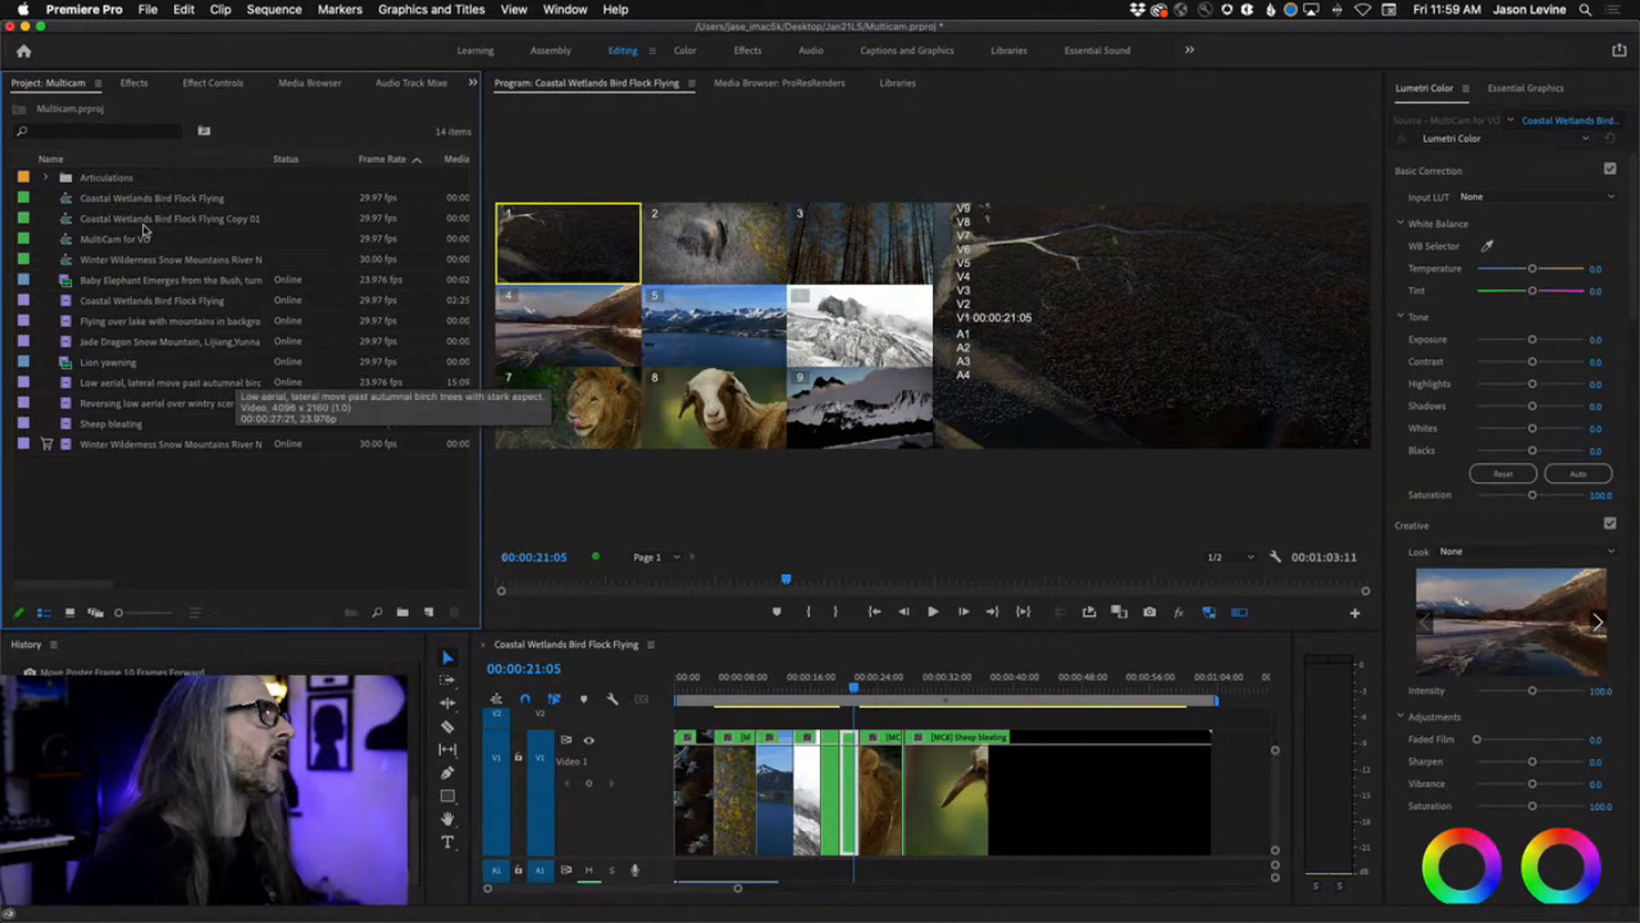
click(46, 177)
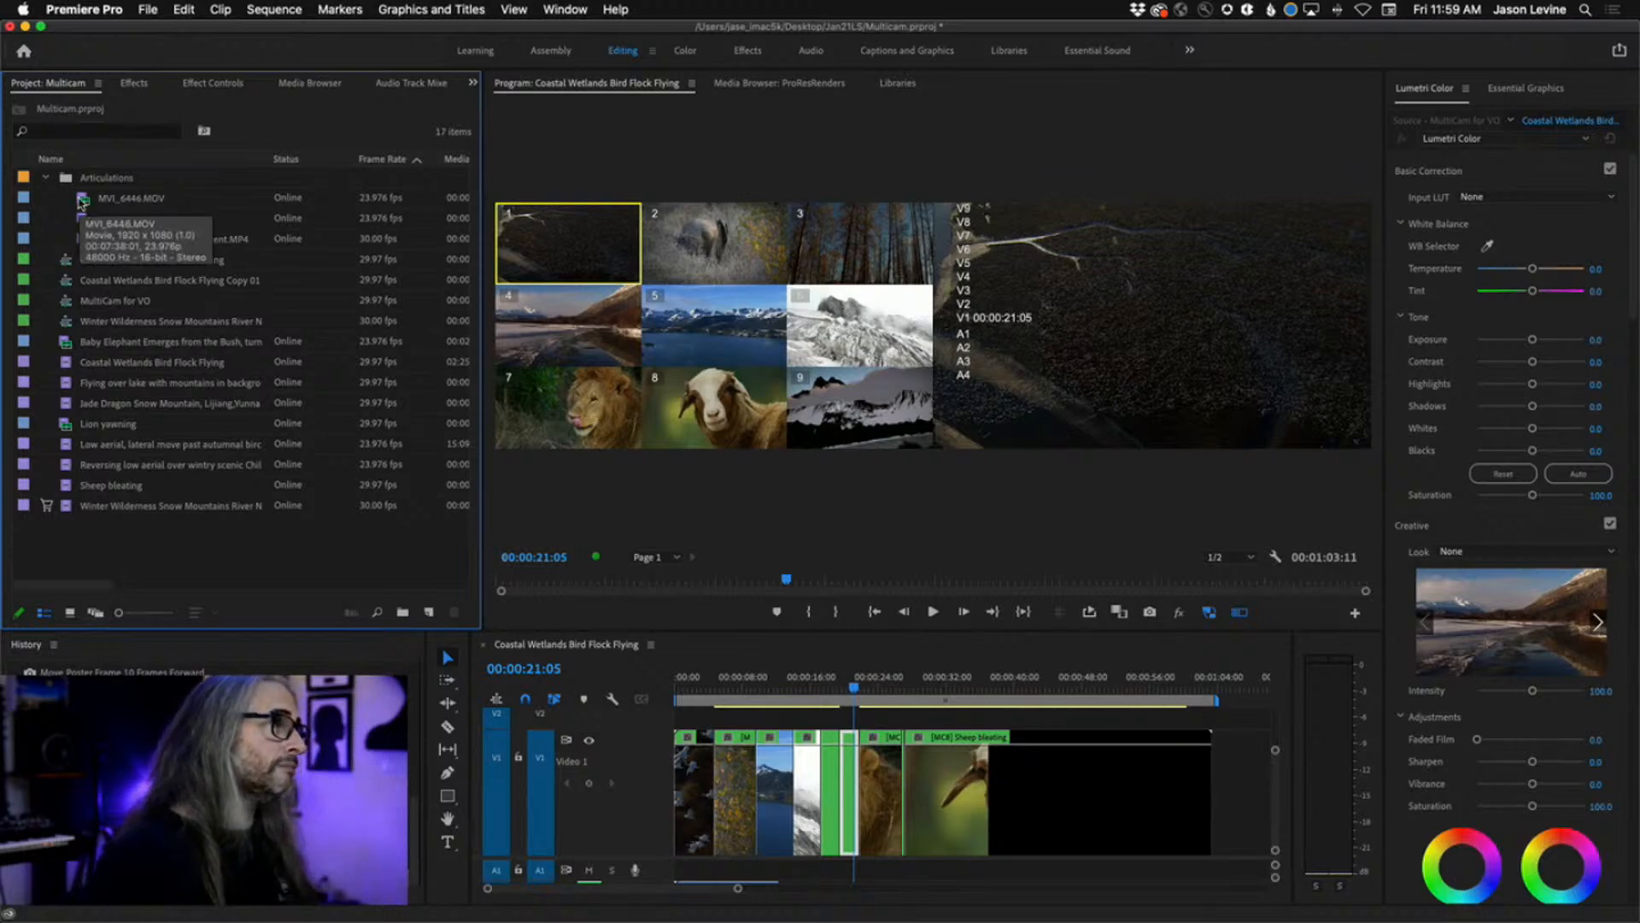
double_click(81, 201)
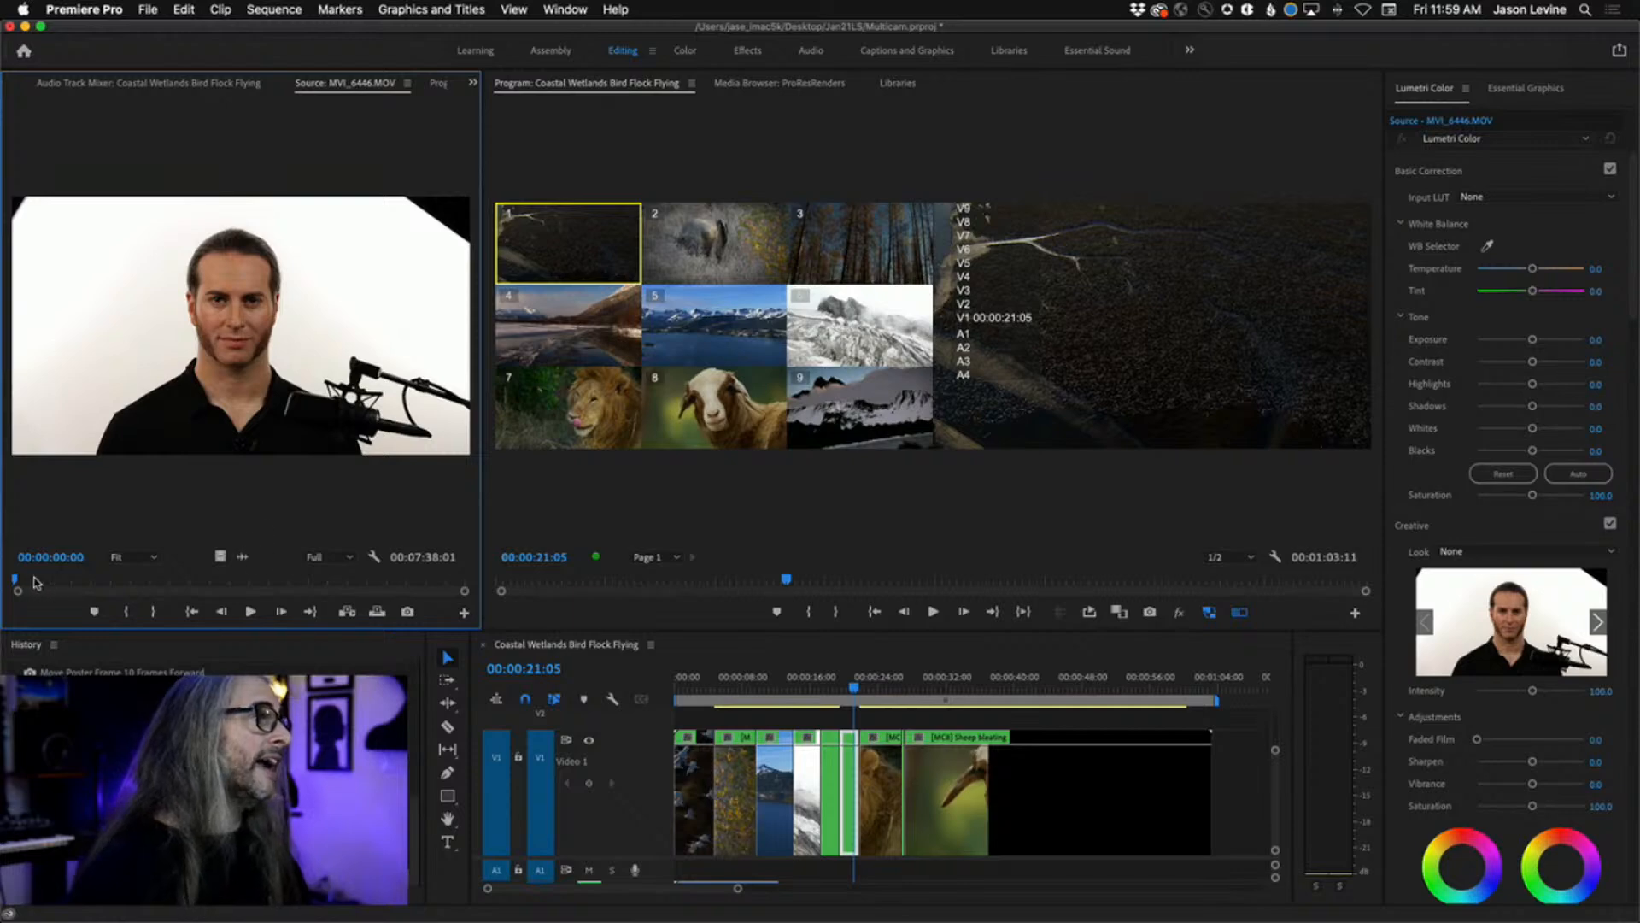
drag(17, 581, 53, 579)
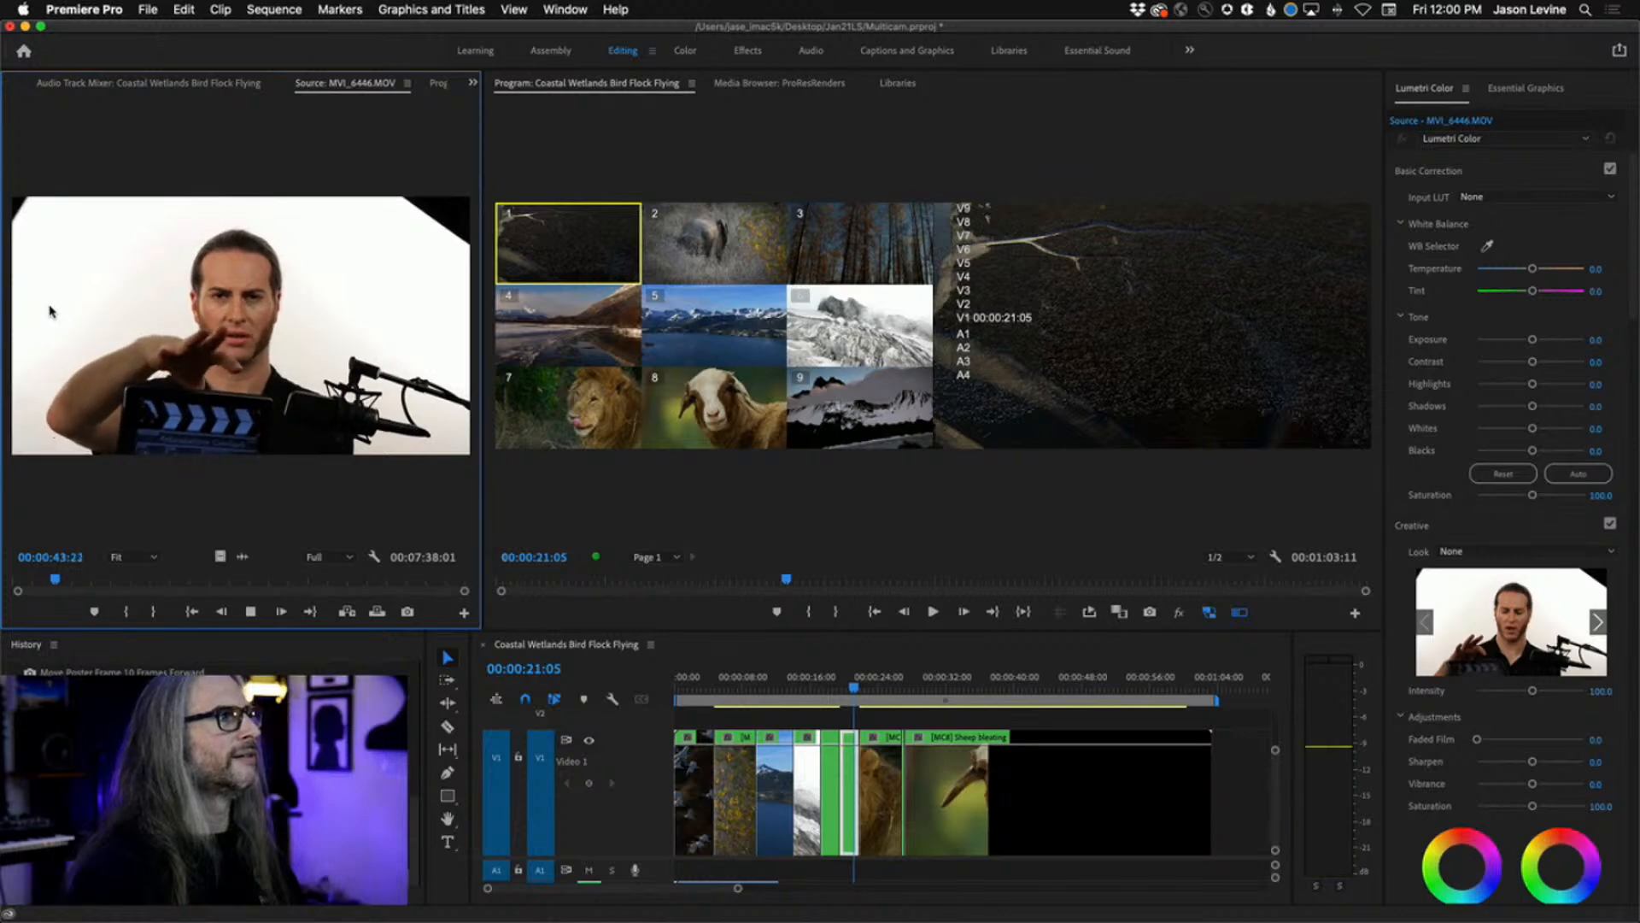
key(space)
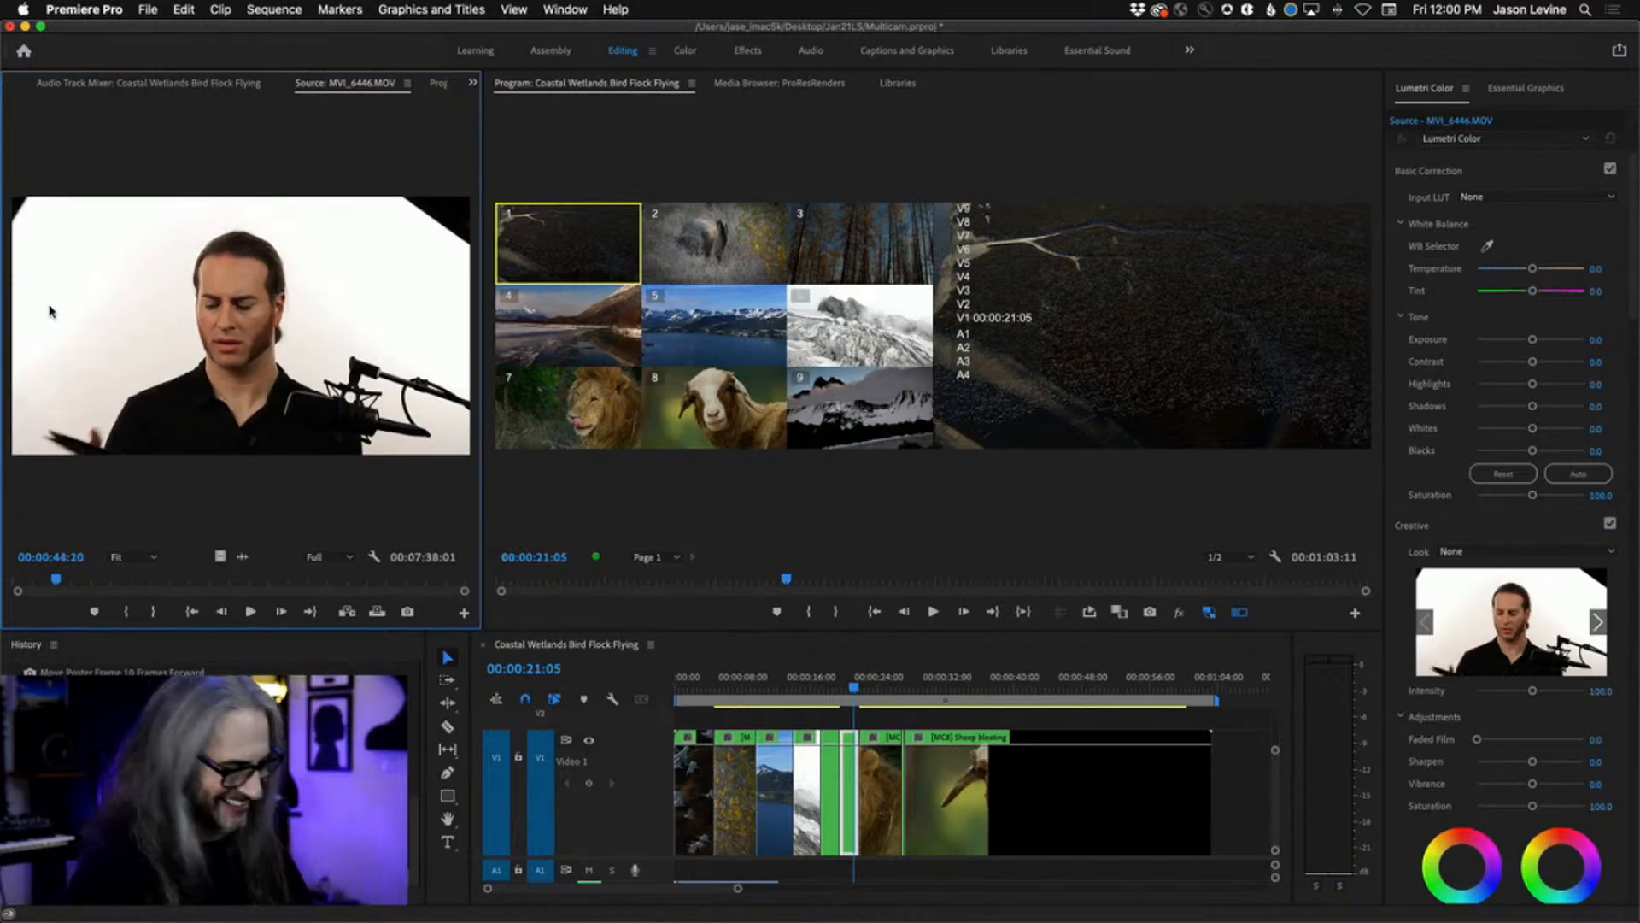
key(j)
key(k)
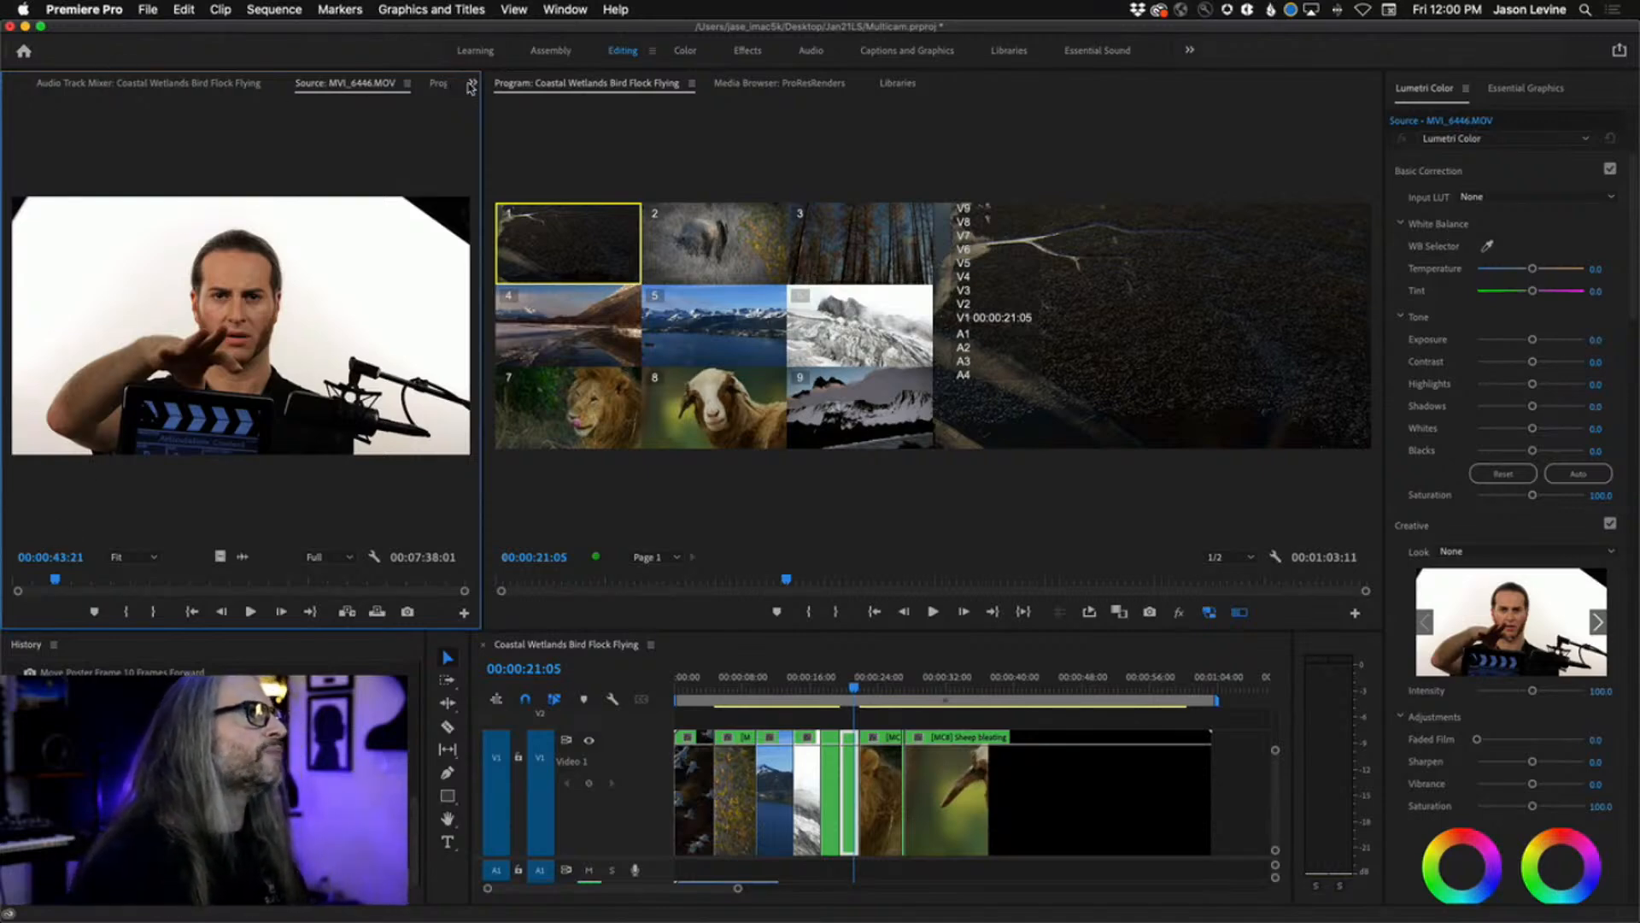
- Open MVI_8333.MOV from the Articulations bin in the Source monitor and skim to the piano shot at 00:03:34:14
click(472, 83)
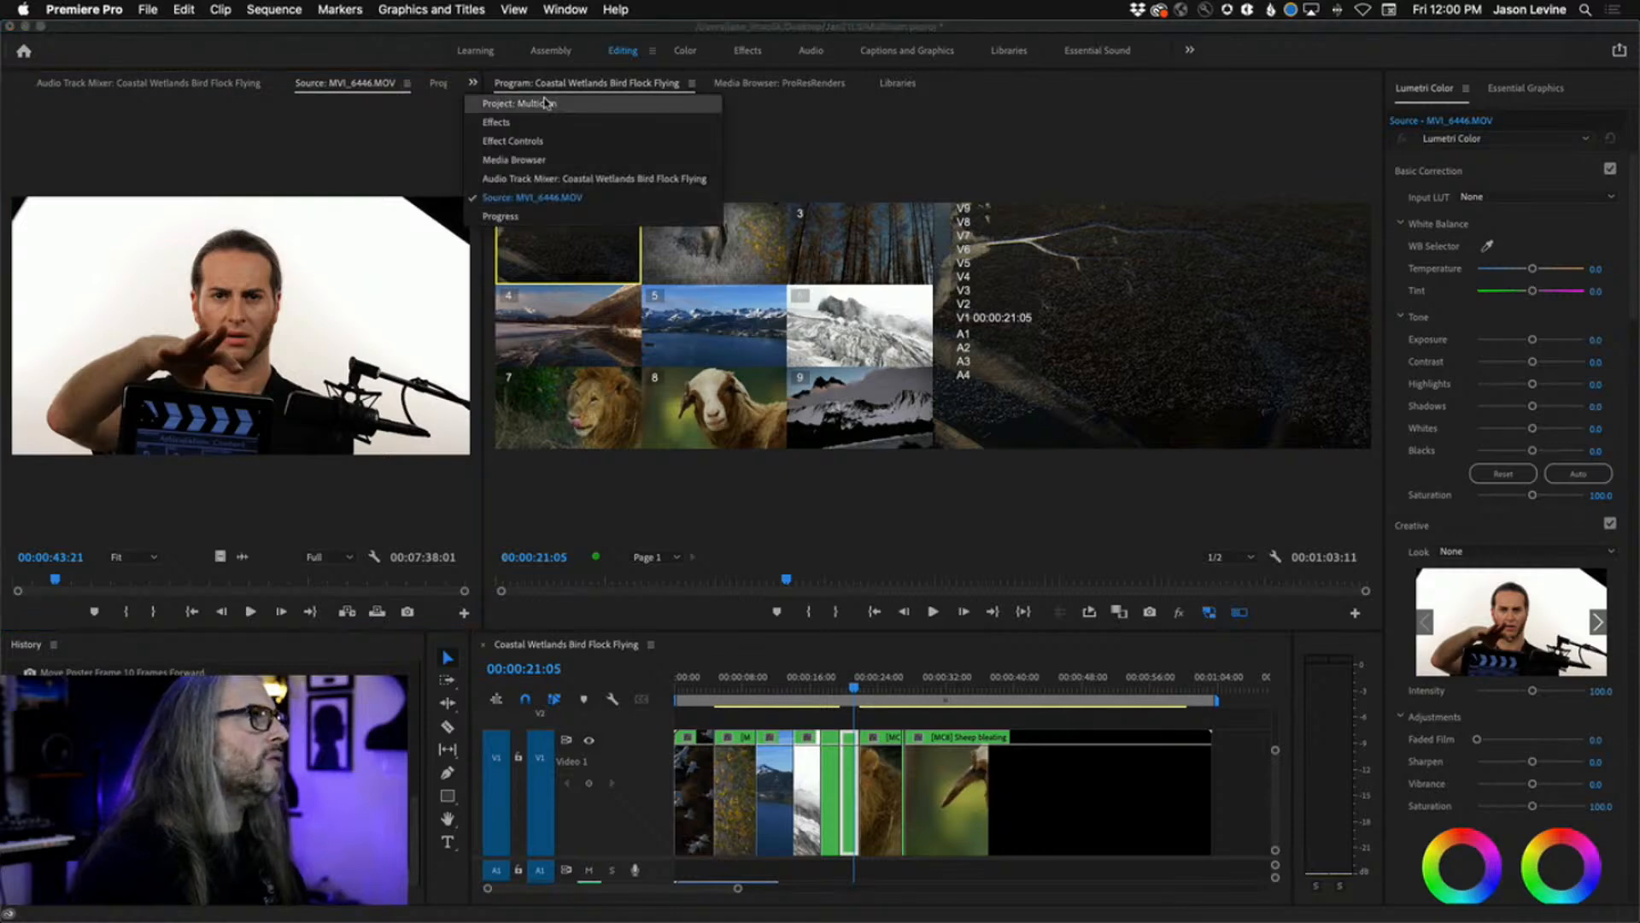
click(547, 103)
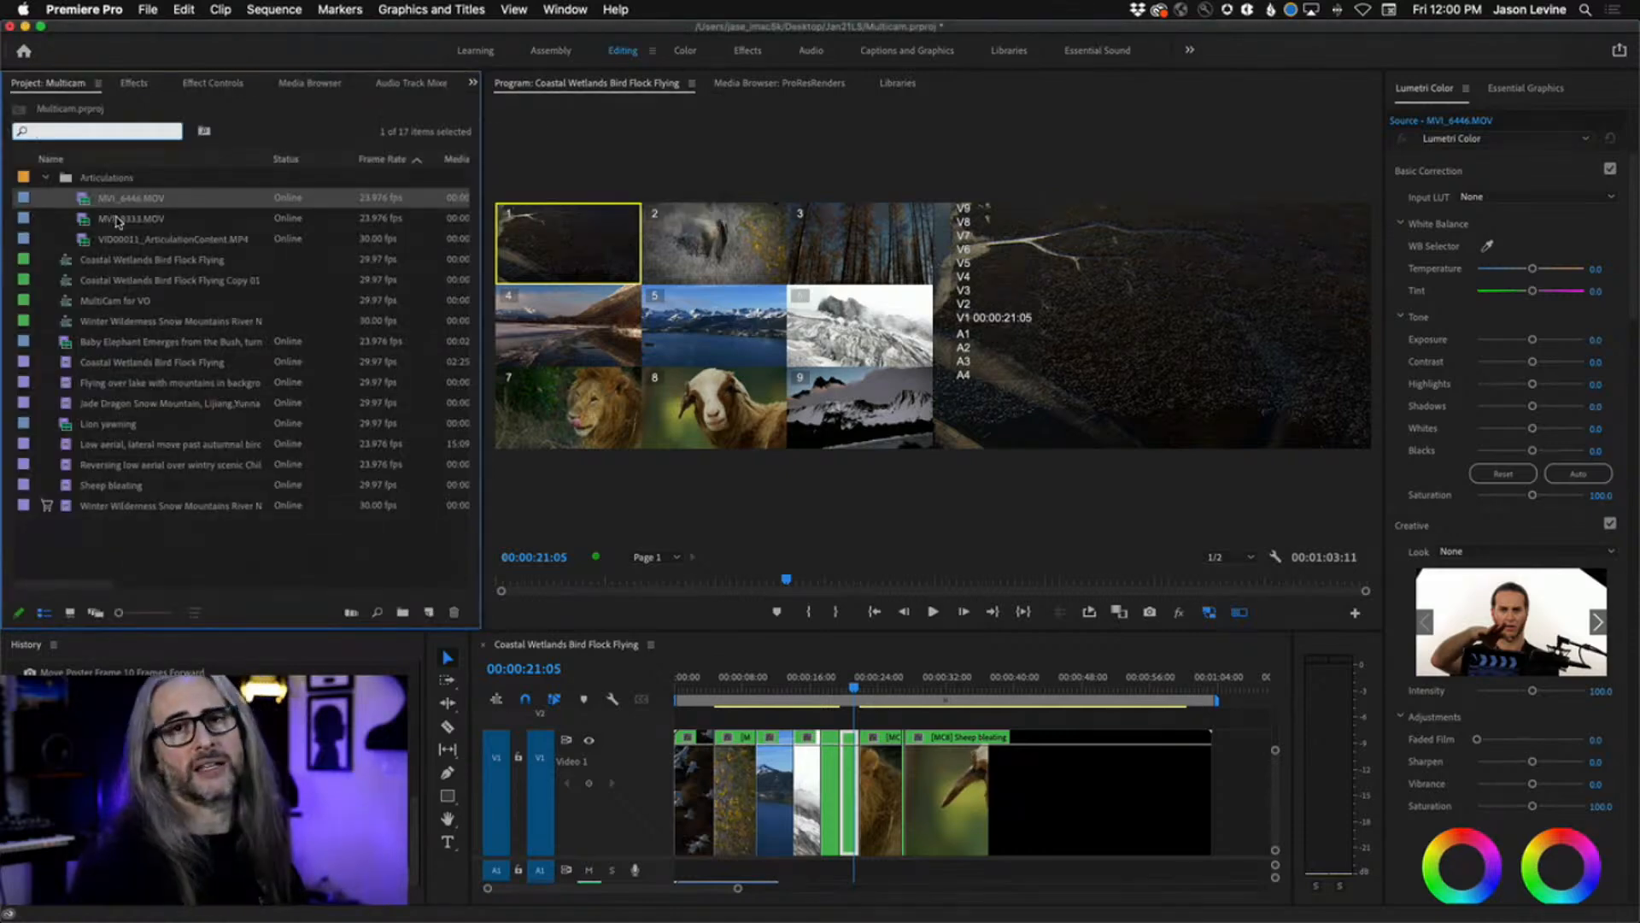
double_click(118, 221)
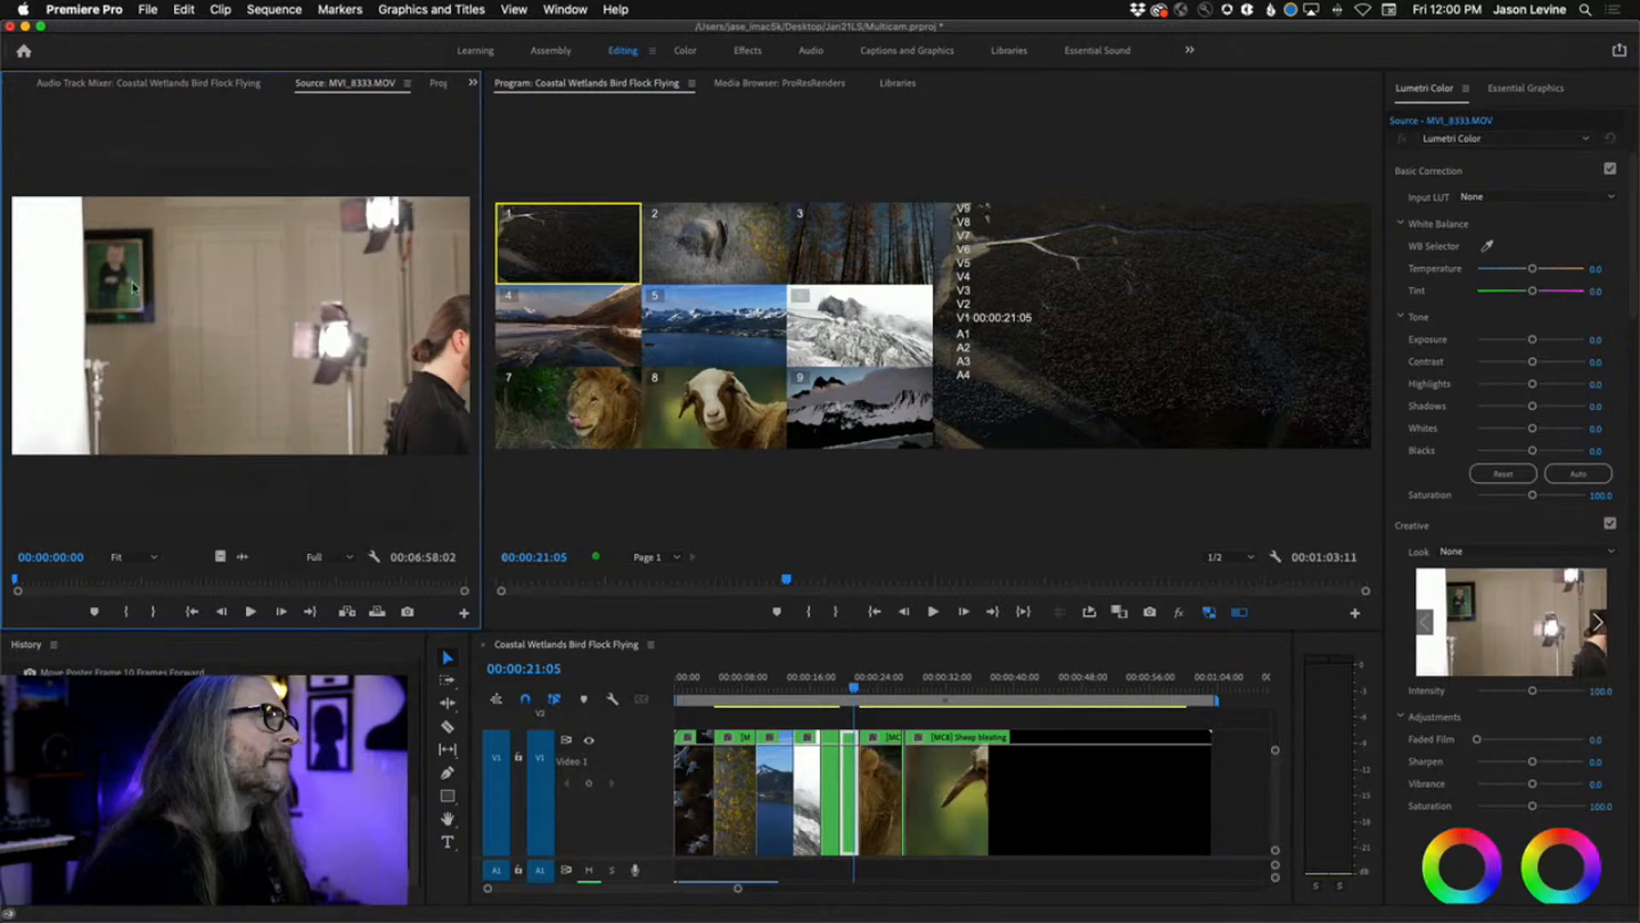
drag(15, 585, 244, 589)
- Open VID00011_ArticulationContent.MP4 in the Source monitor, skim to about two minutes in and play a short stretch
click(473, 86)
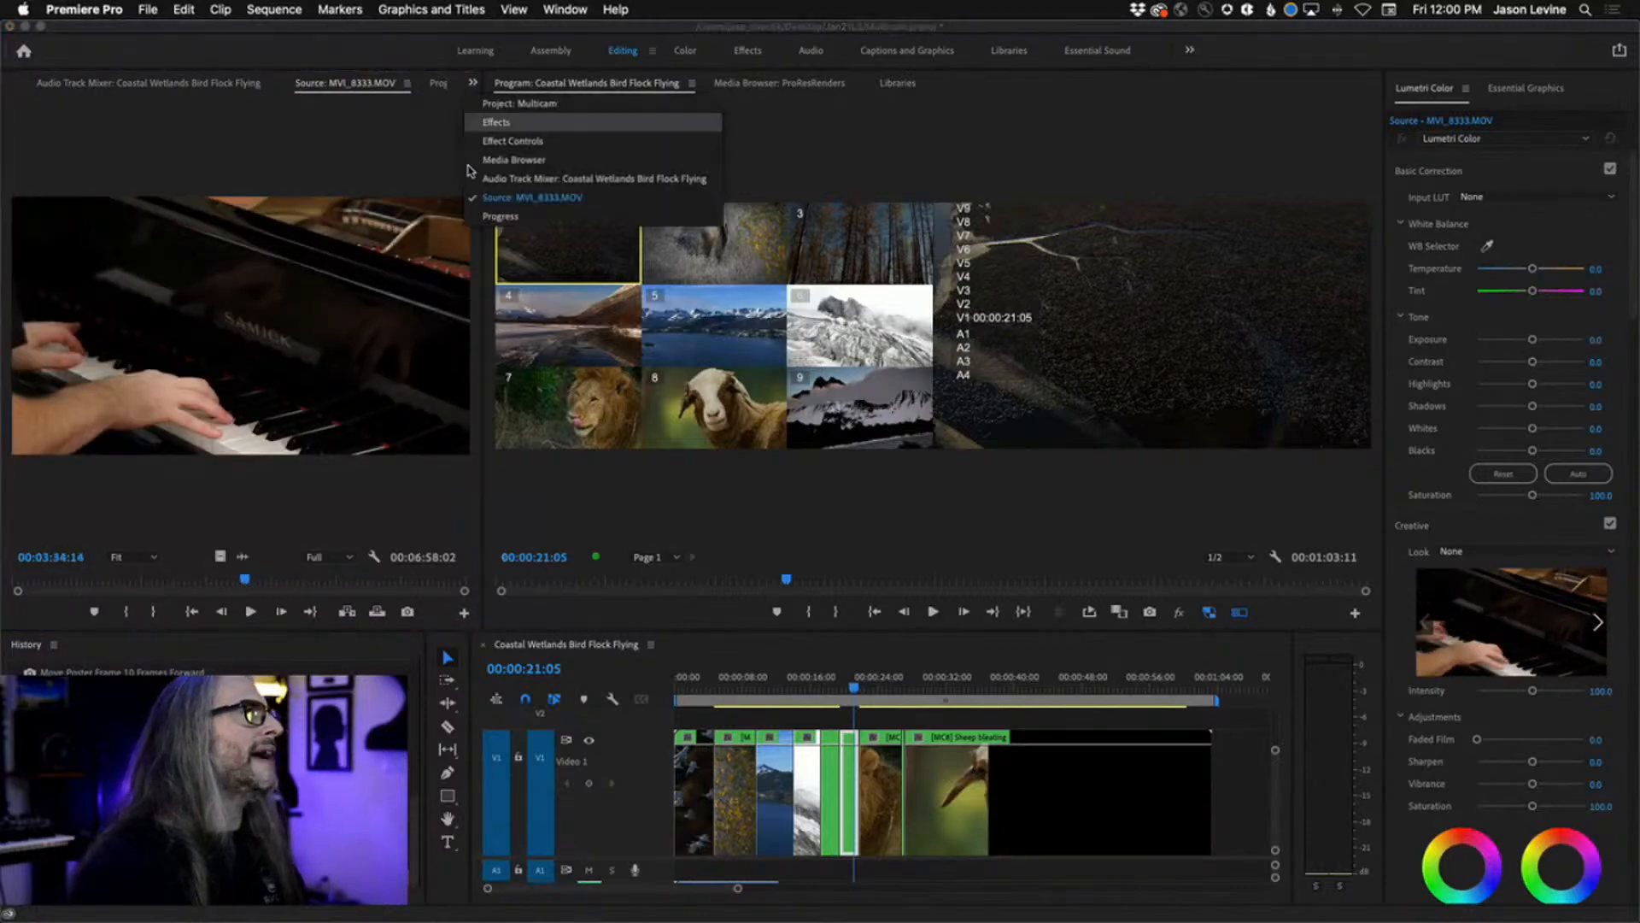
click(504, 113)
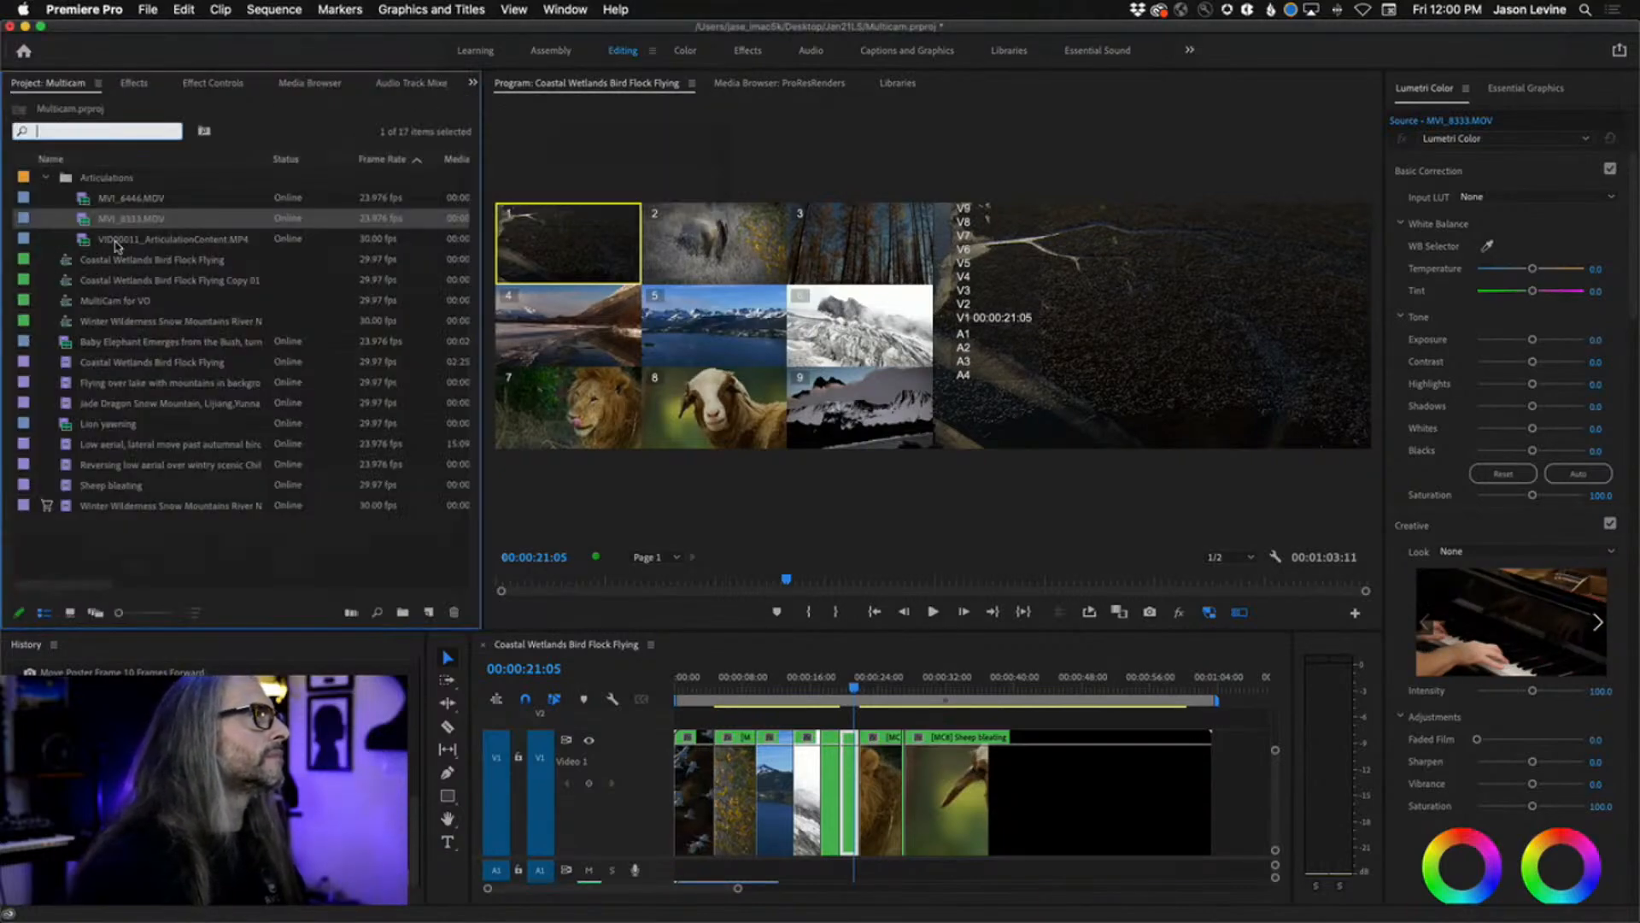
double_click(124, 243)
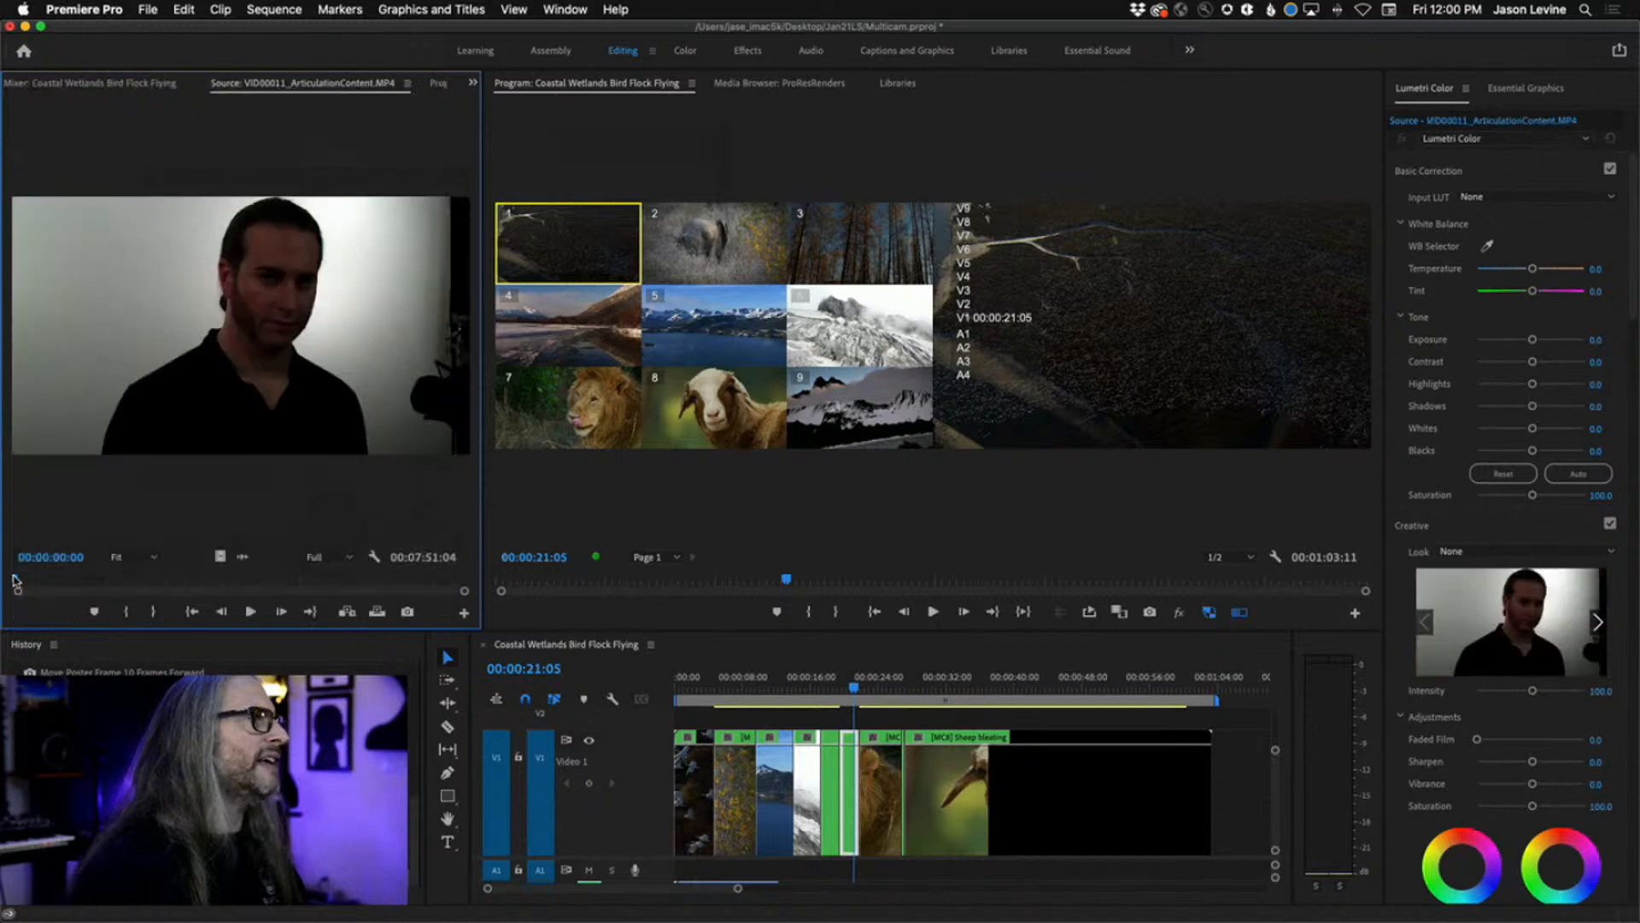
drag(14, 578, 128, 594)
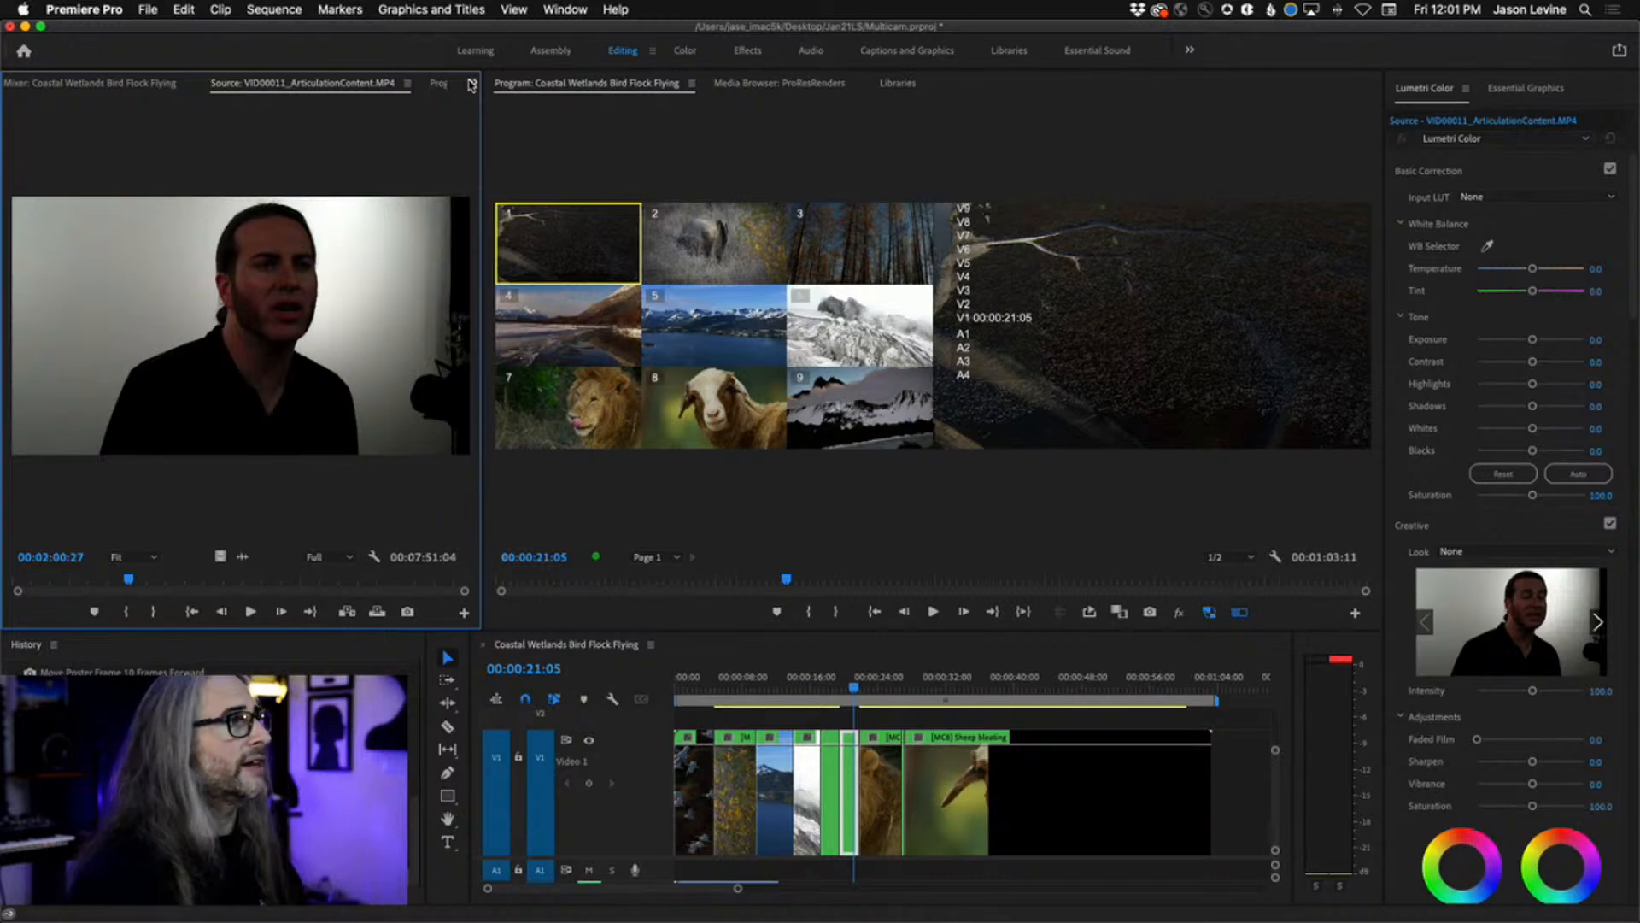
key(space)
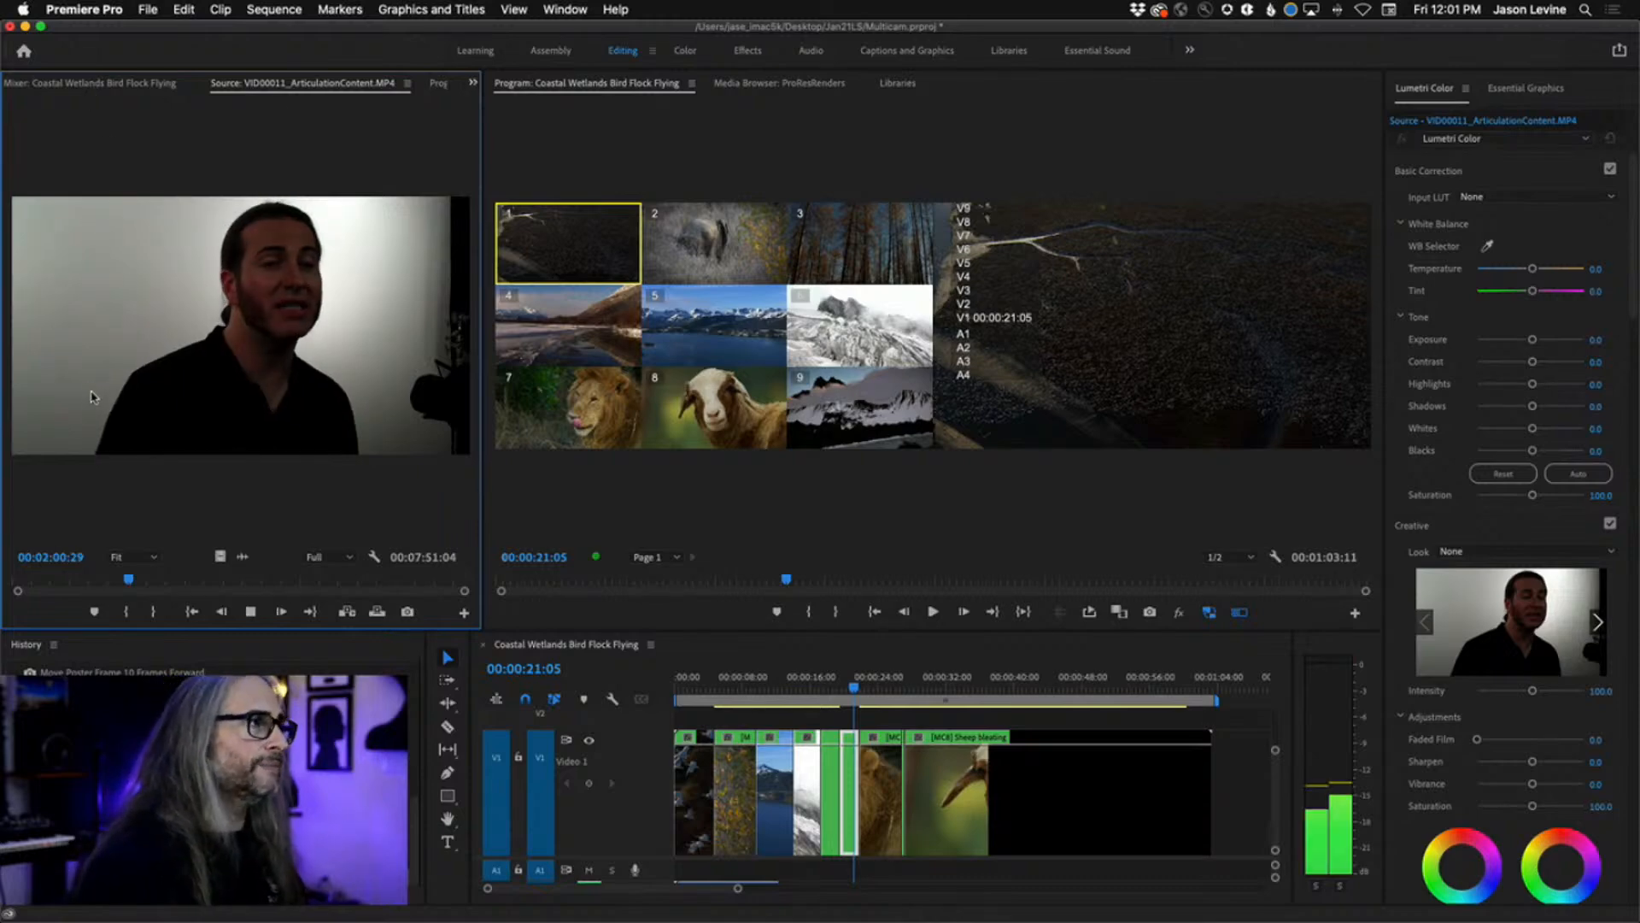
key(space)
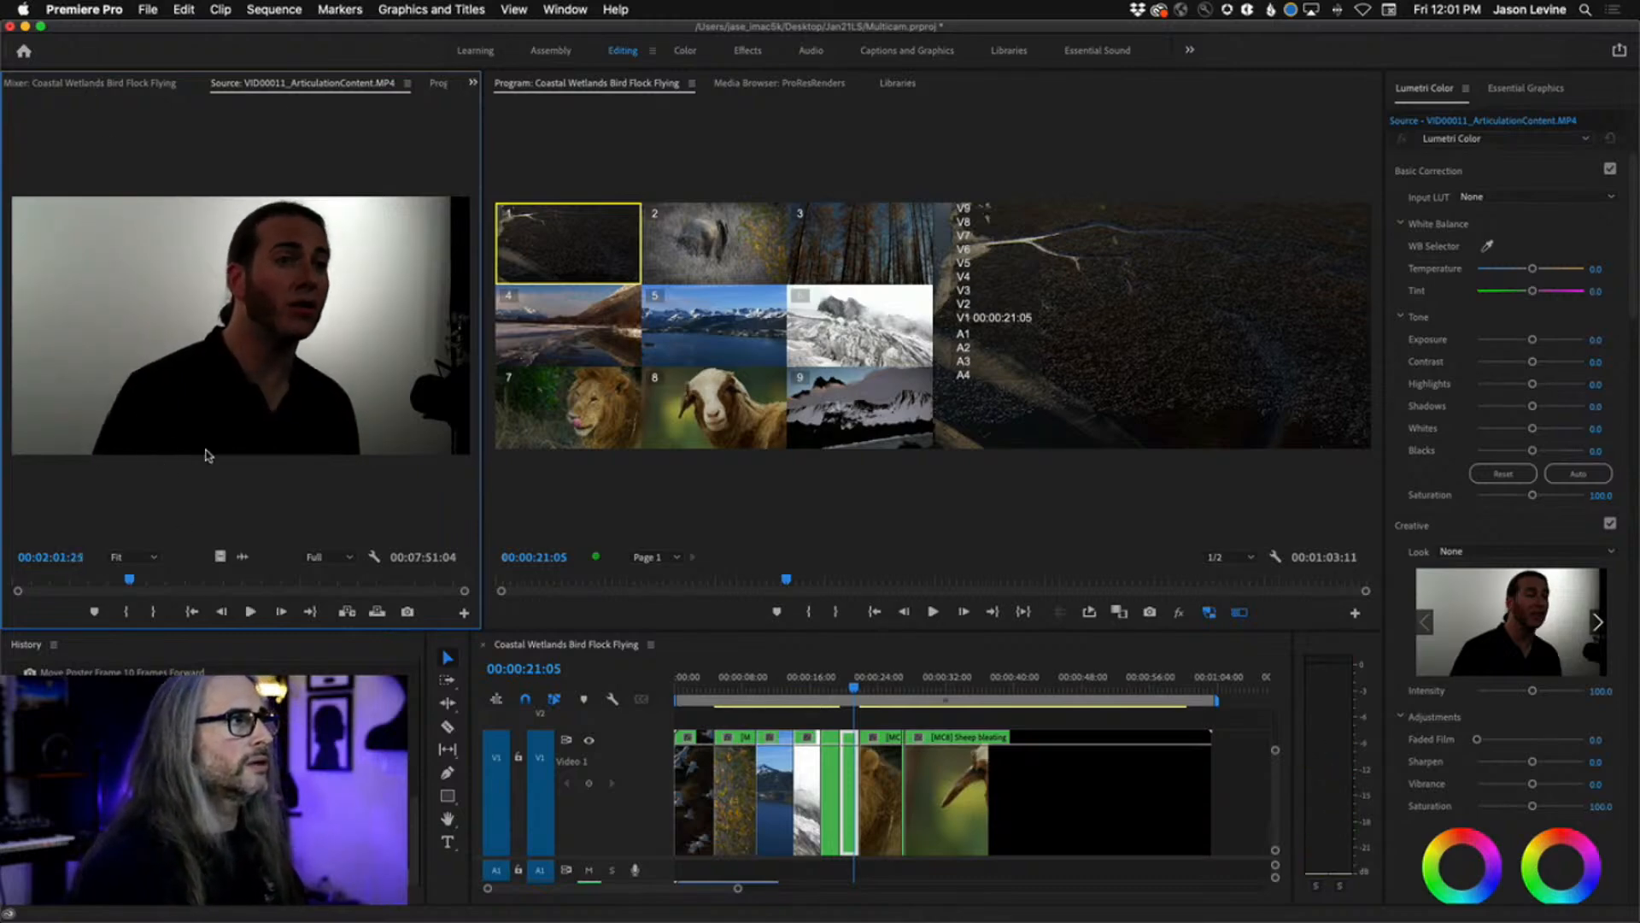
- Return to the project's item list and examine the metadata columns of the Articulations clips
click(474, 83)
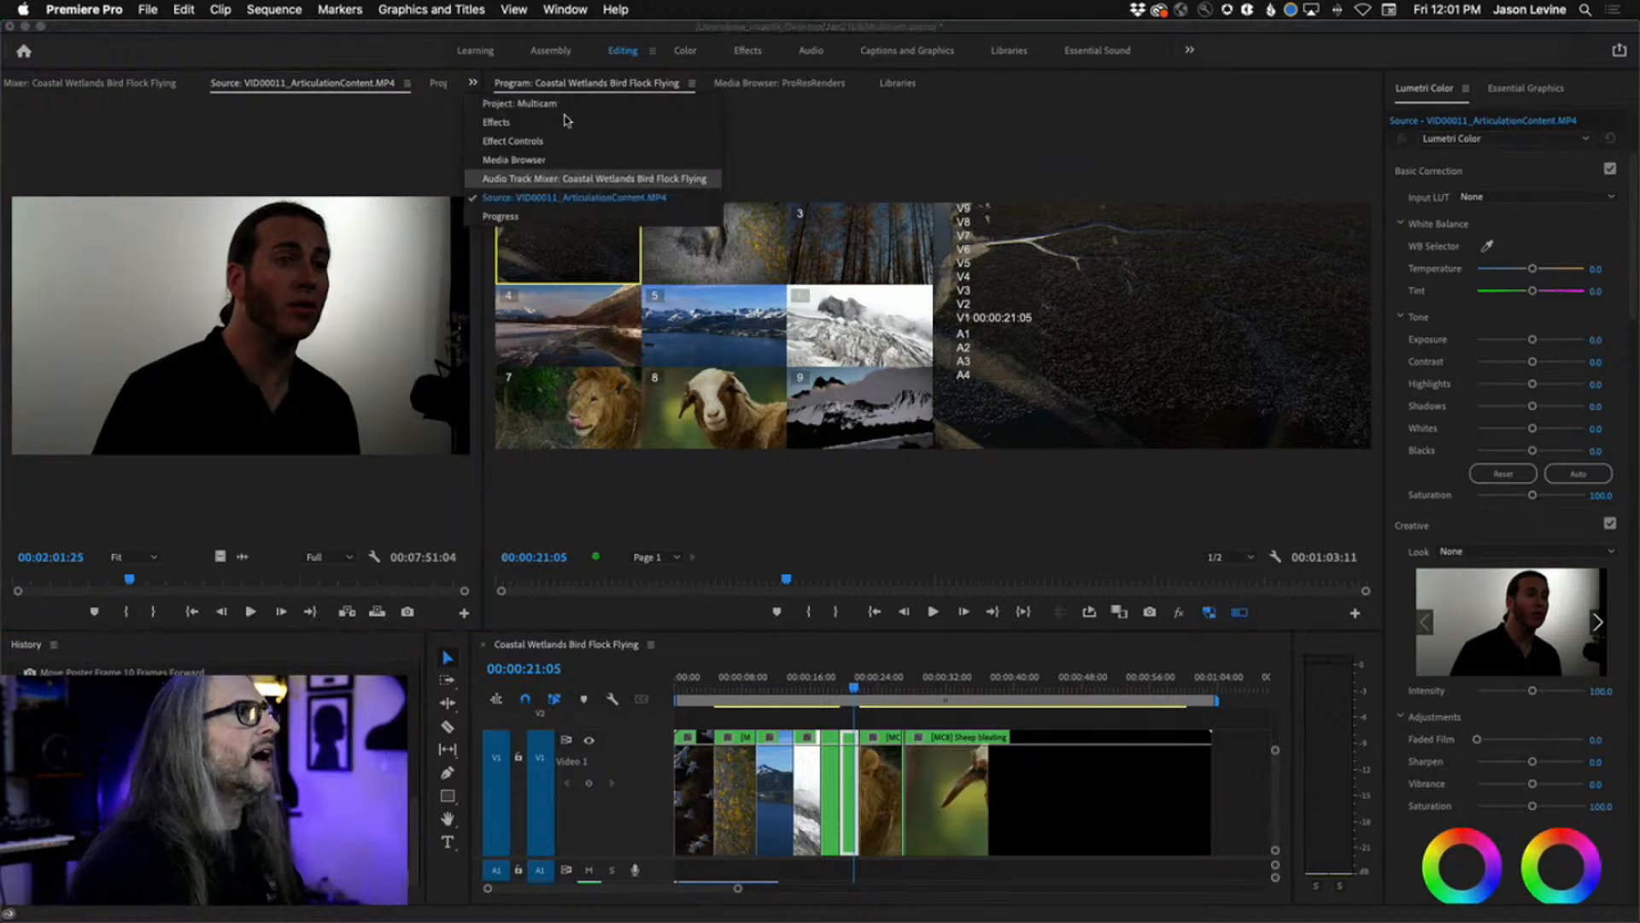
click(530, 105)
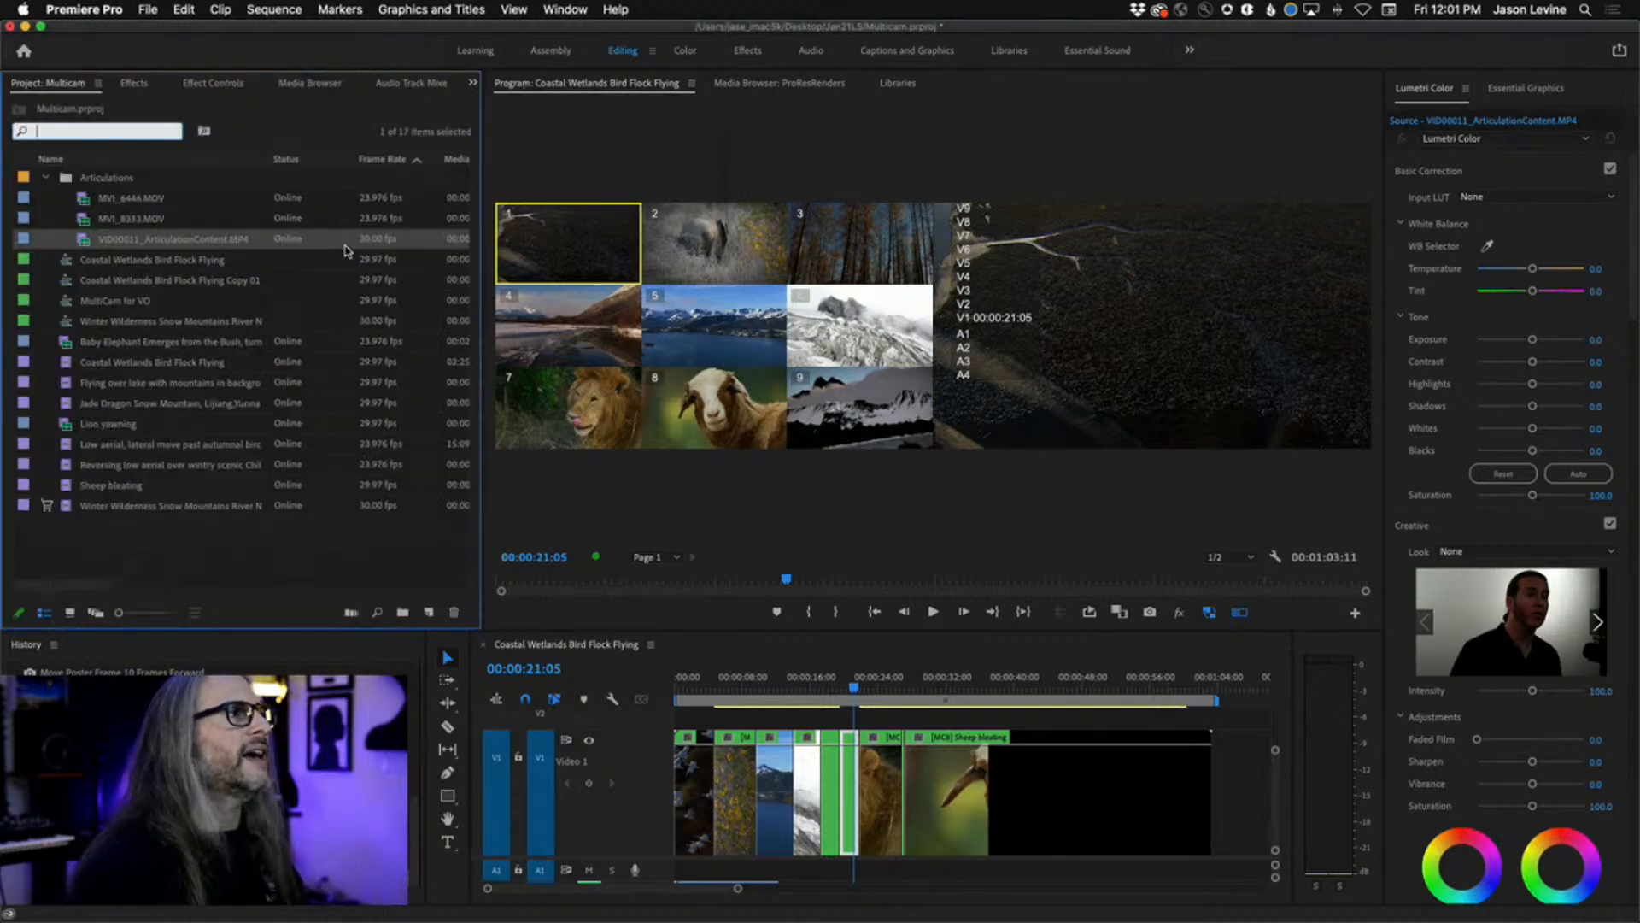
scroll(344, 250, right, 10)
scroll(345, 250, left, 10)
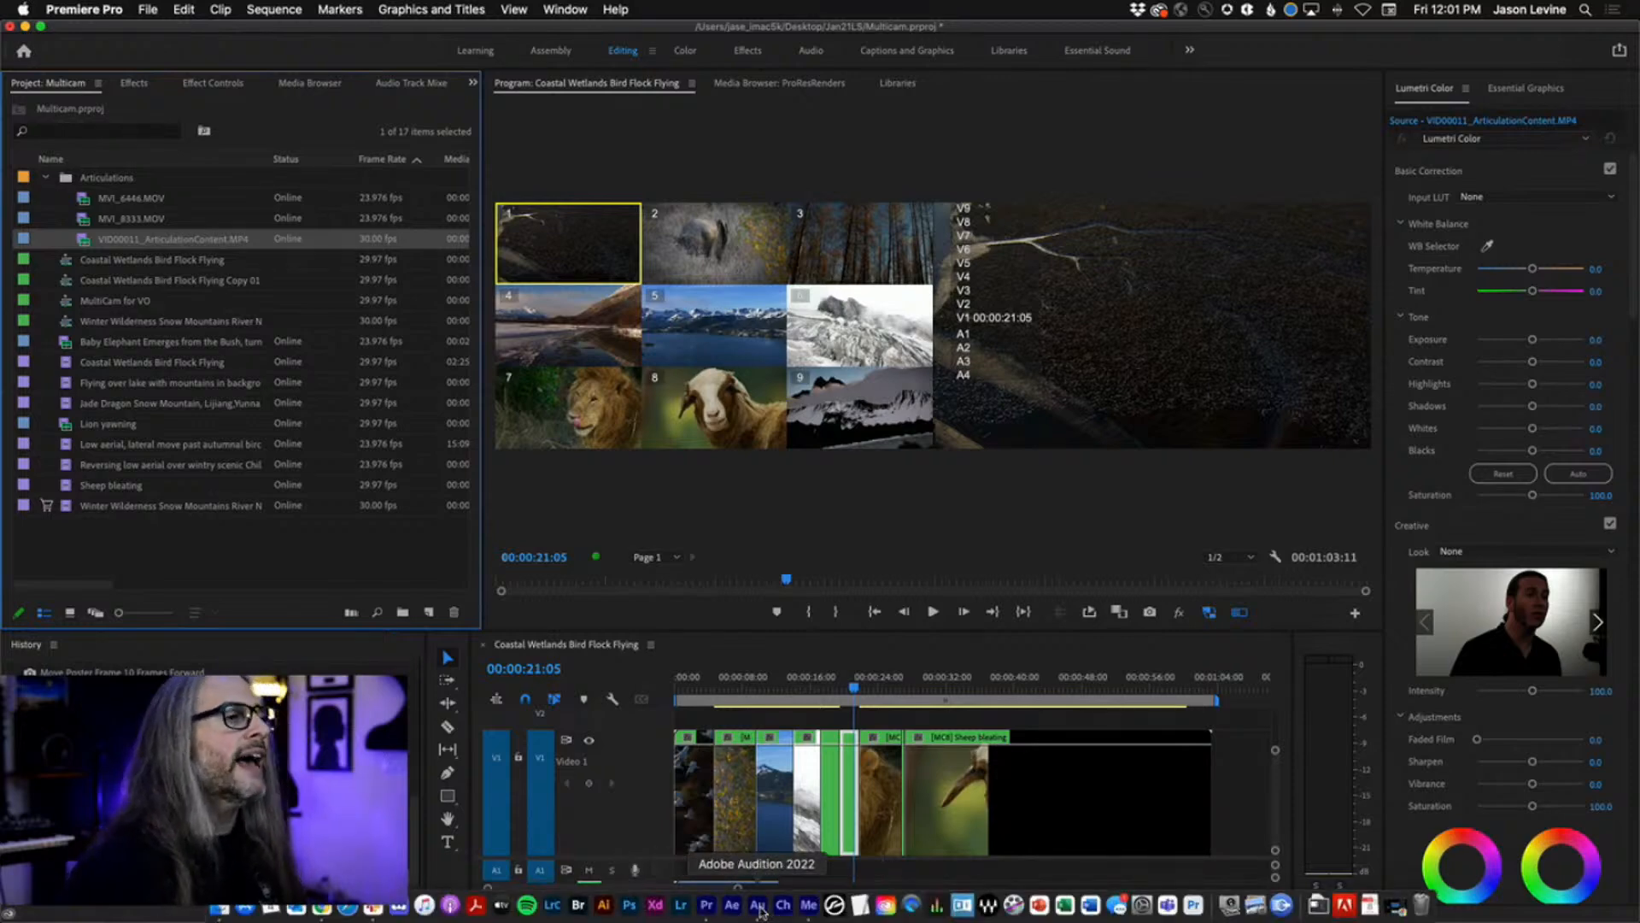
- Switch to Adobe Audition and play the Articulation-Content-01.sesx multitrack session from 0:41.458
click(759, 908)
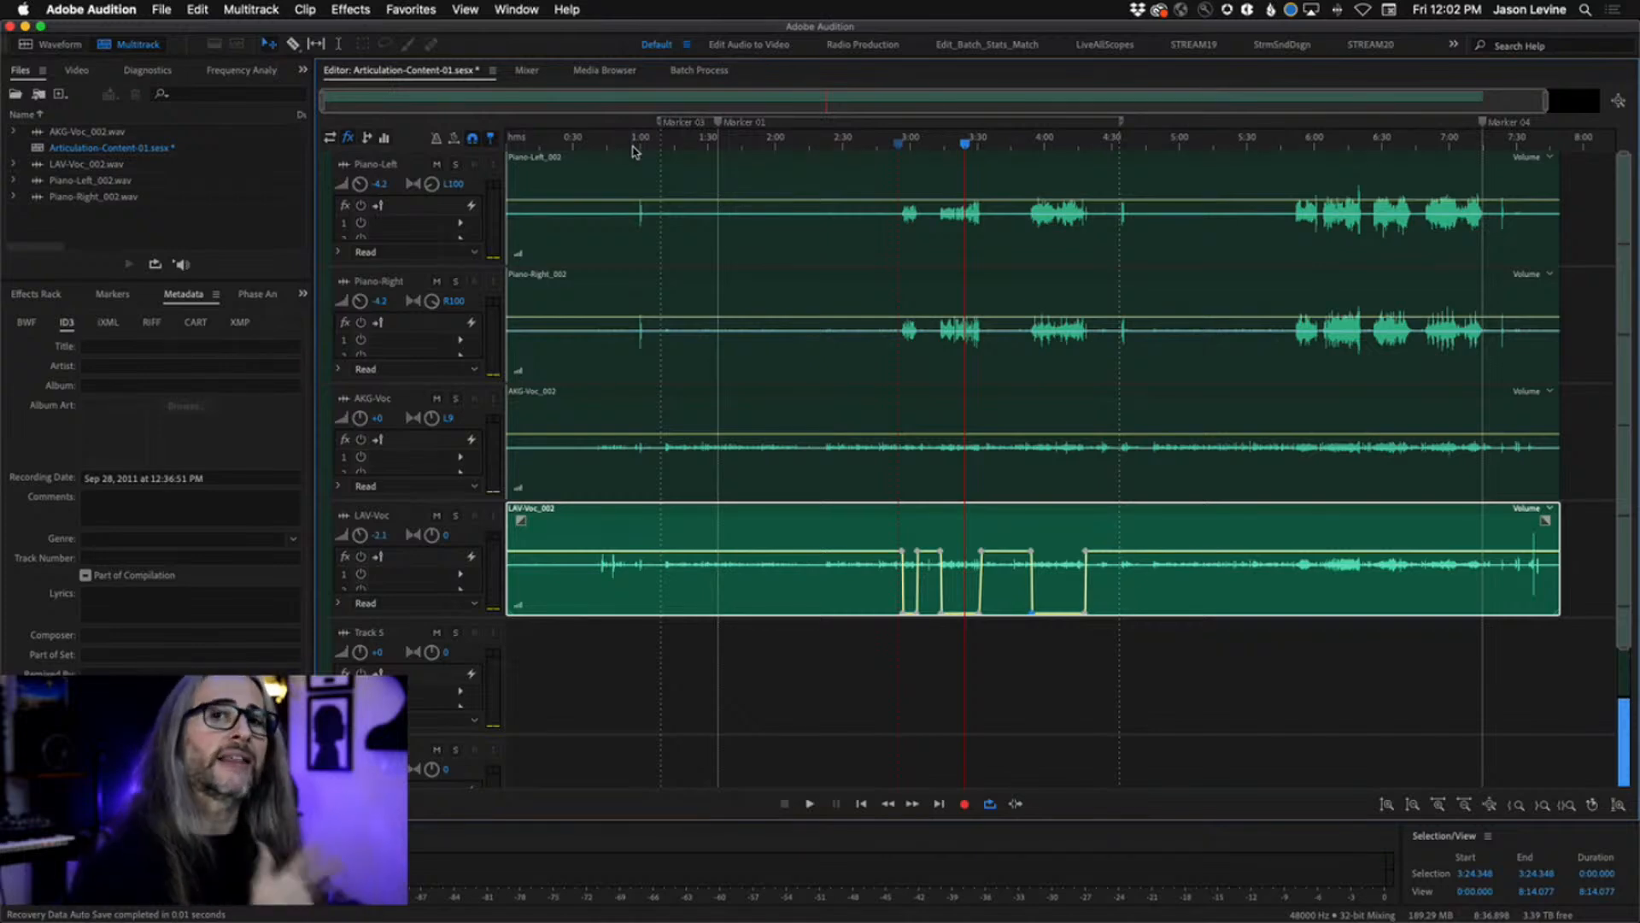
click(629, 144)
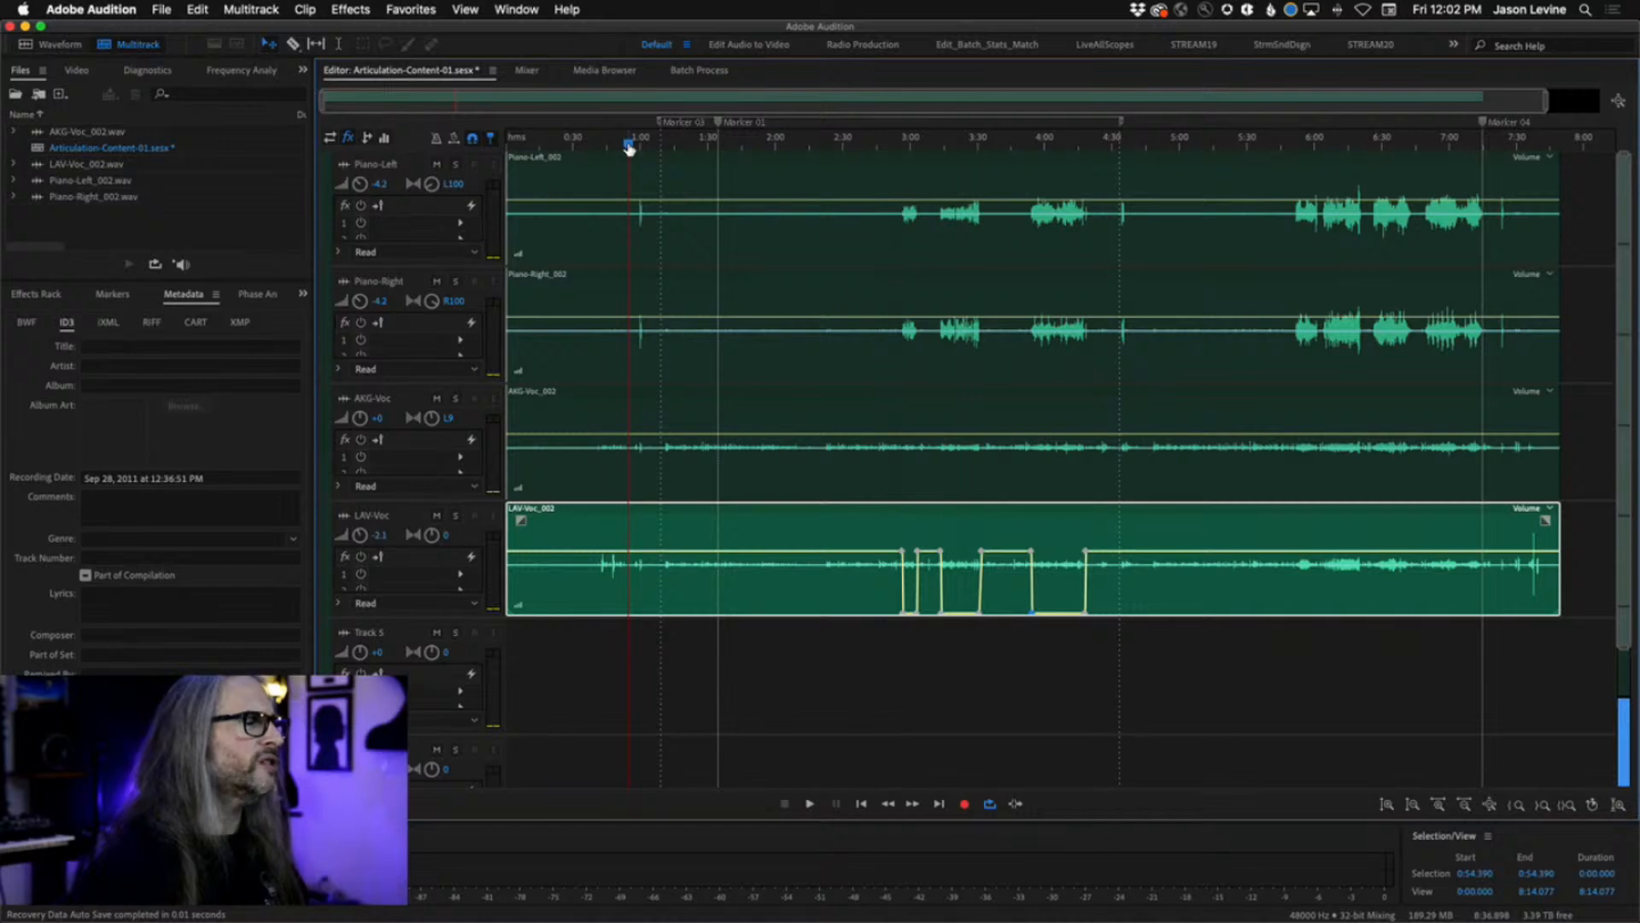
drag(628, 148, 611, 147)
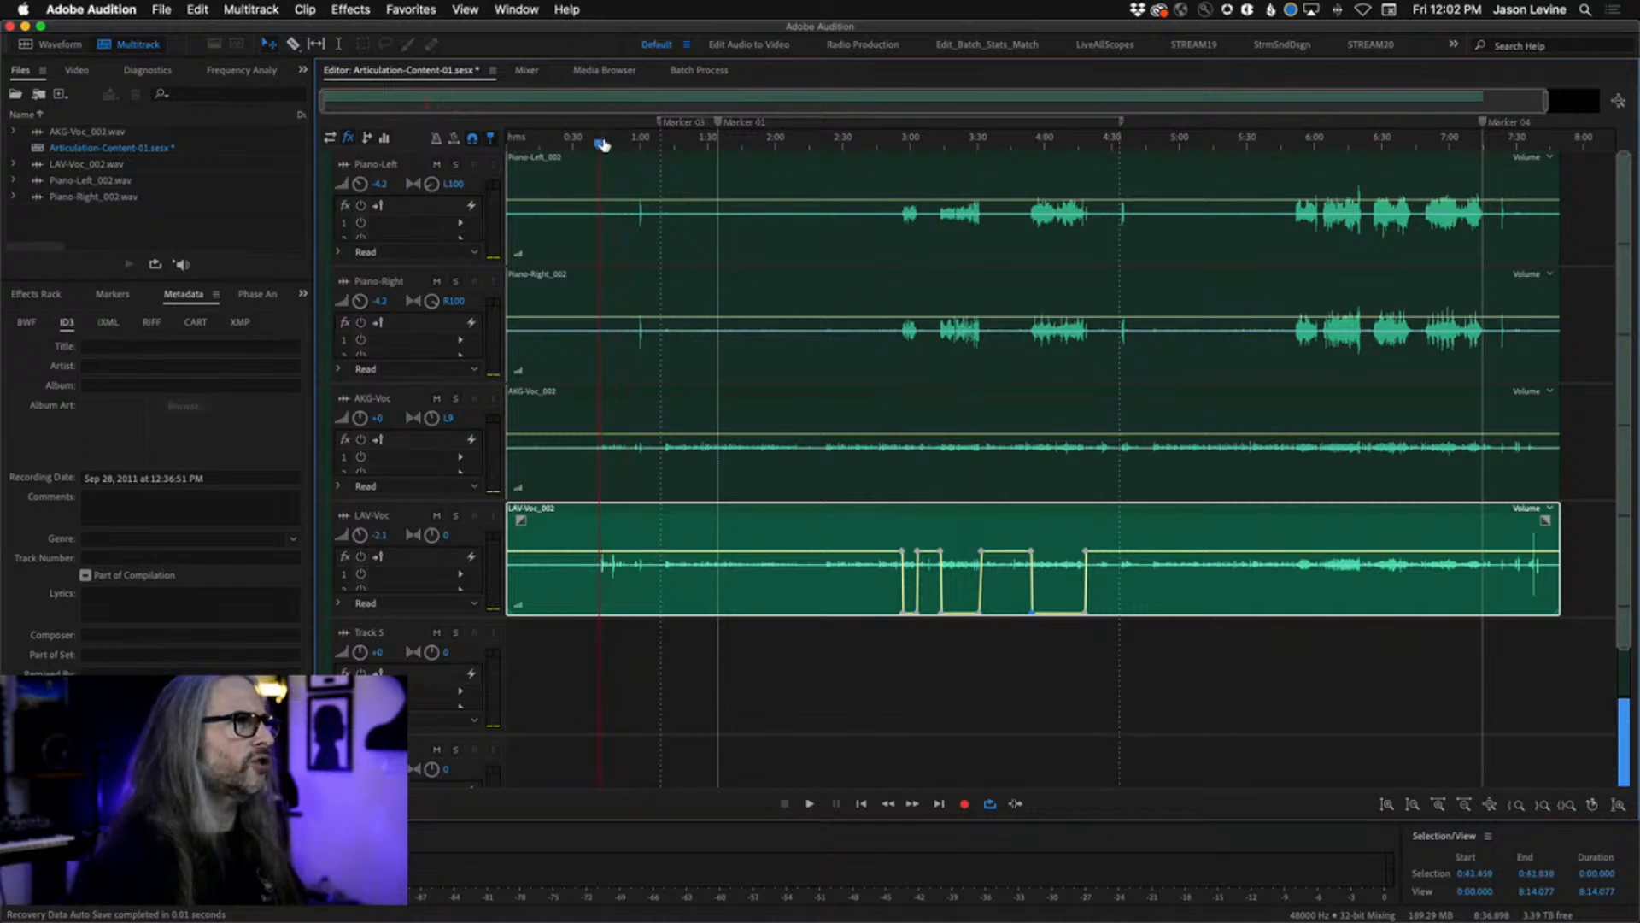
key(space)
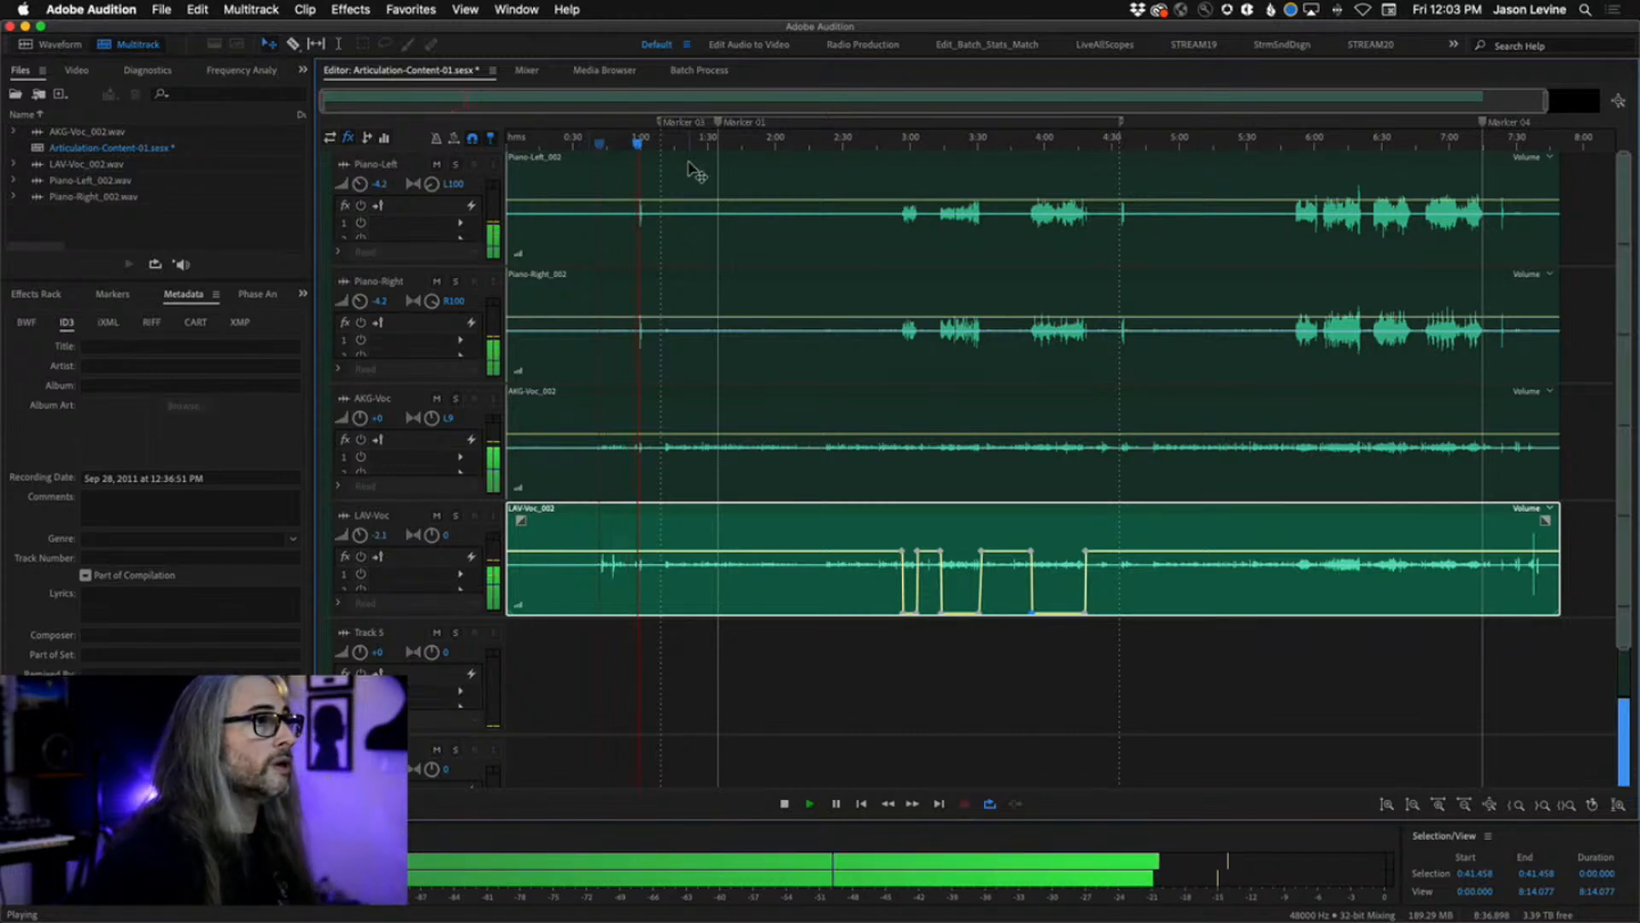
- Stop playback, play the piano passage starting just before the 3:00 mark in the multitrack session, and stop again
key(space)
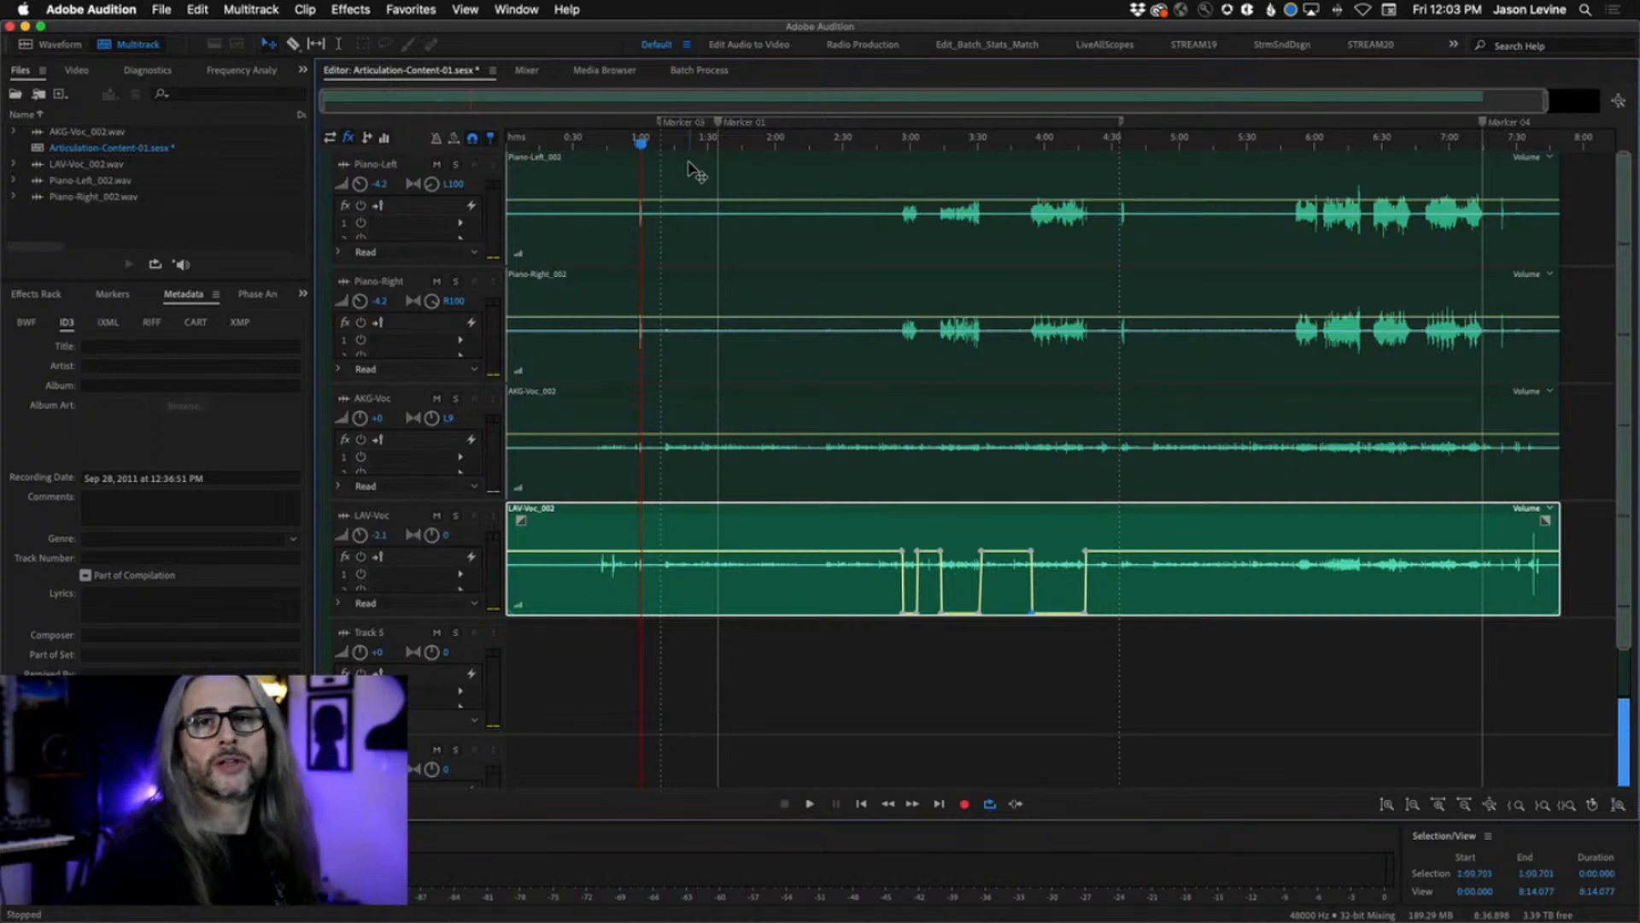
click(903, 147)
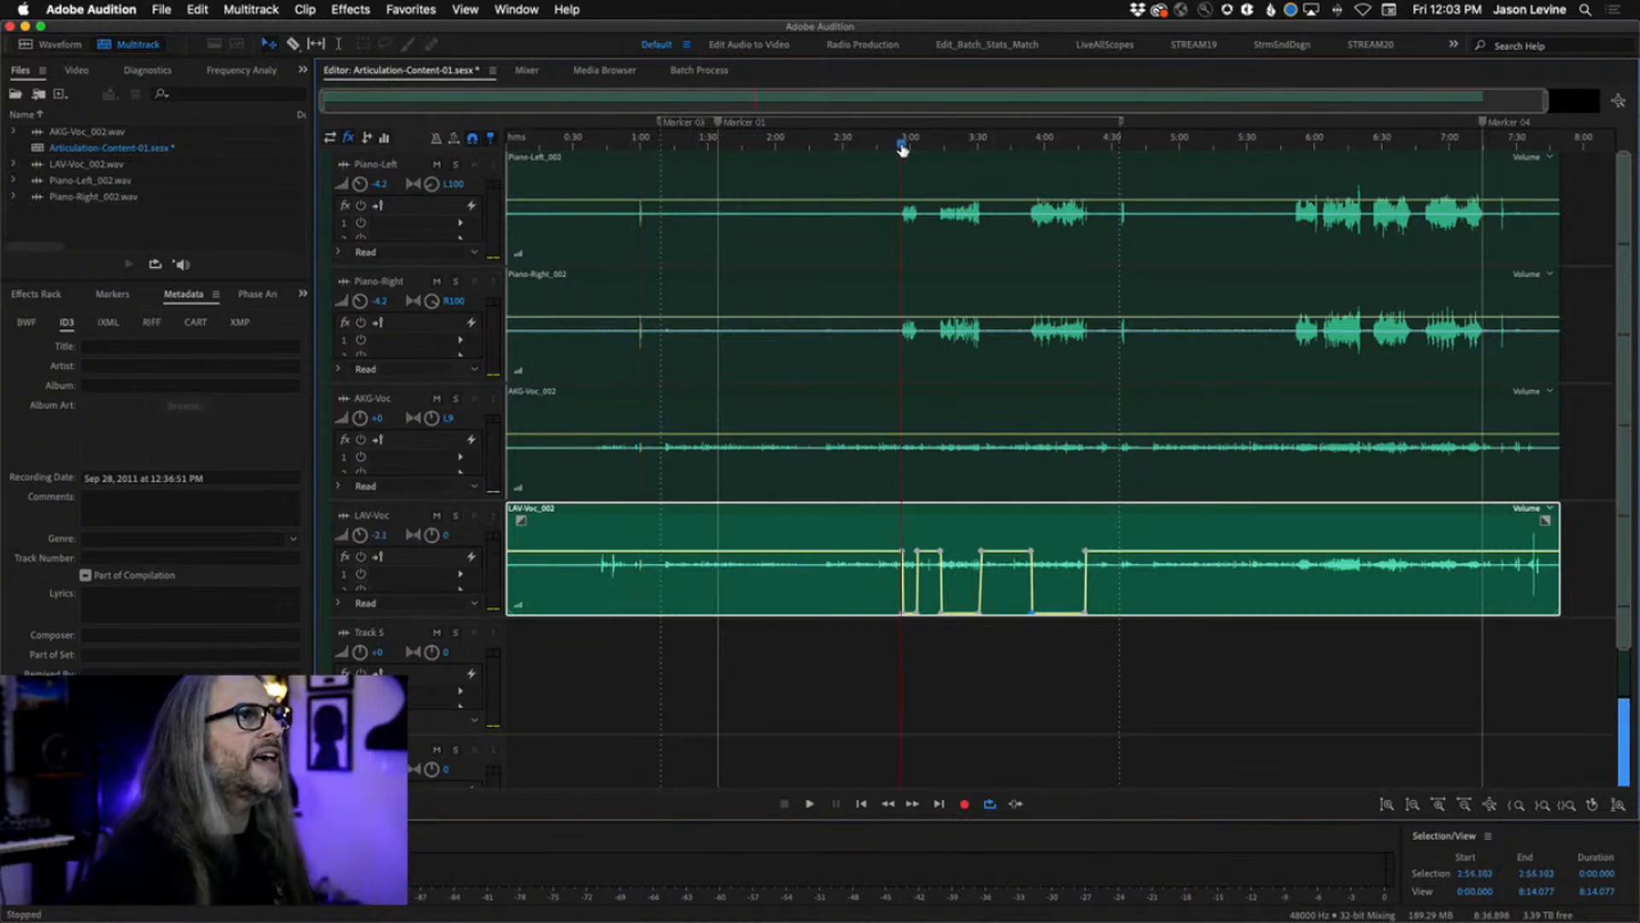
key(space)
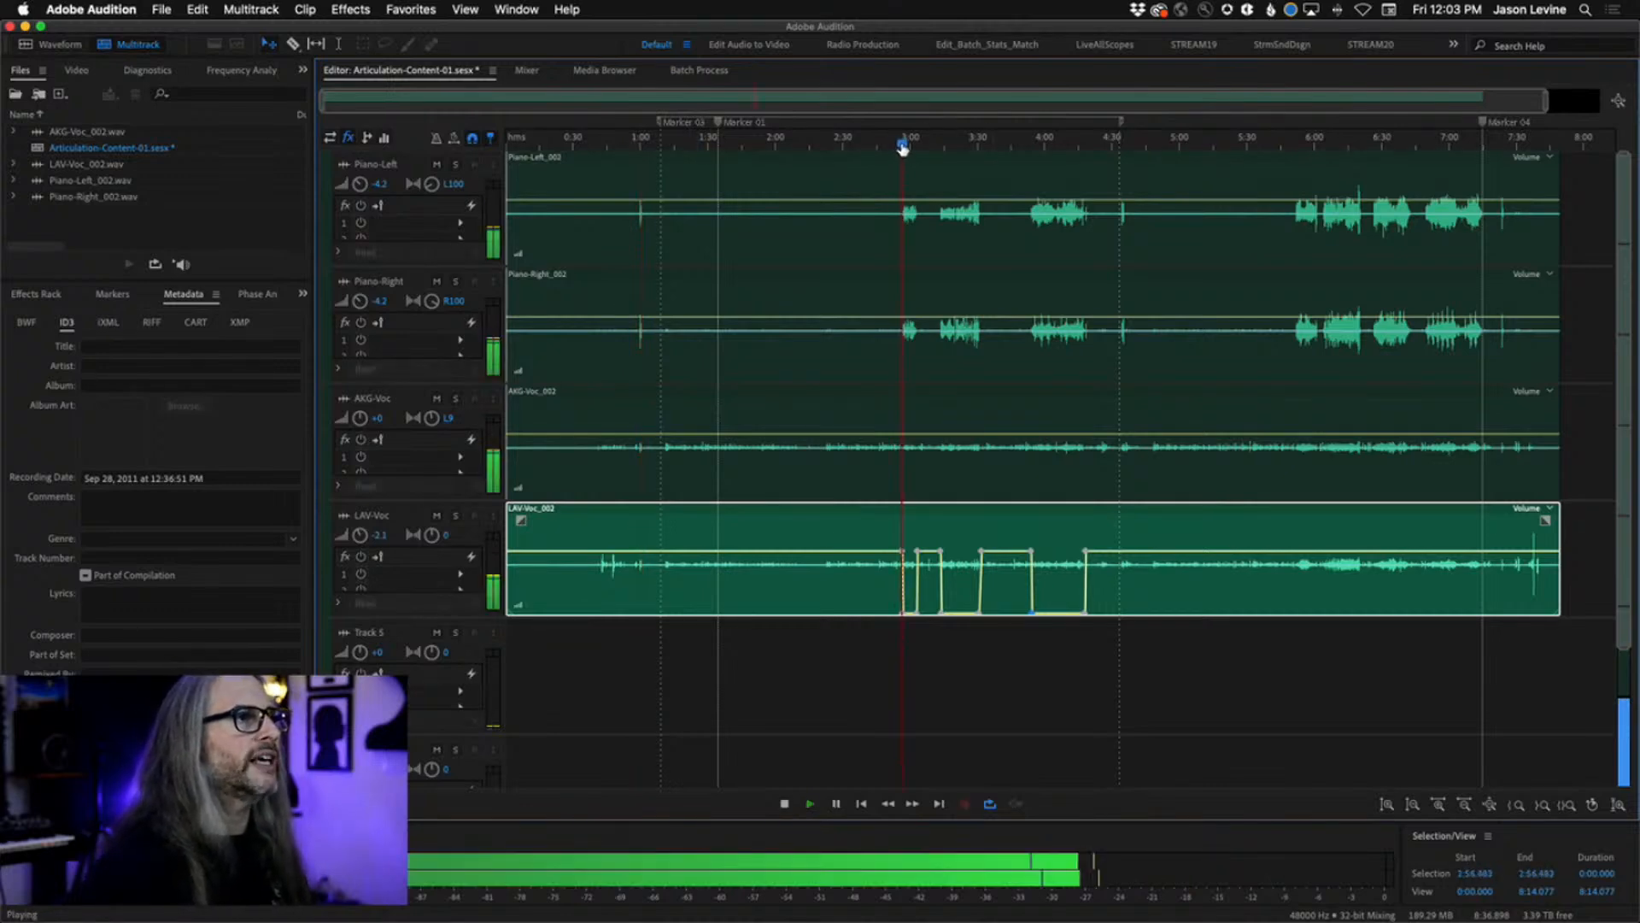
key(Left)
key(space)
key(space)
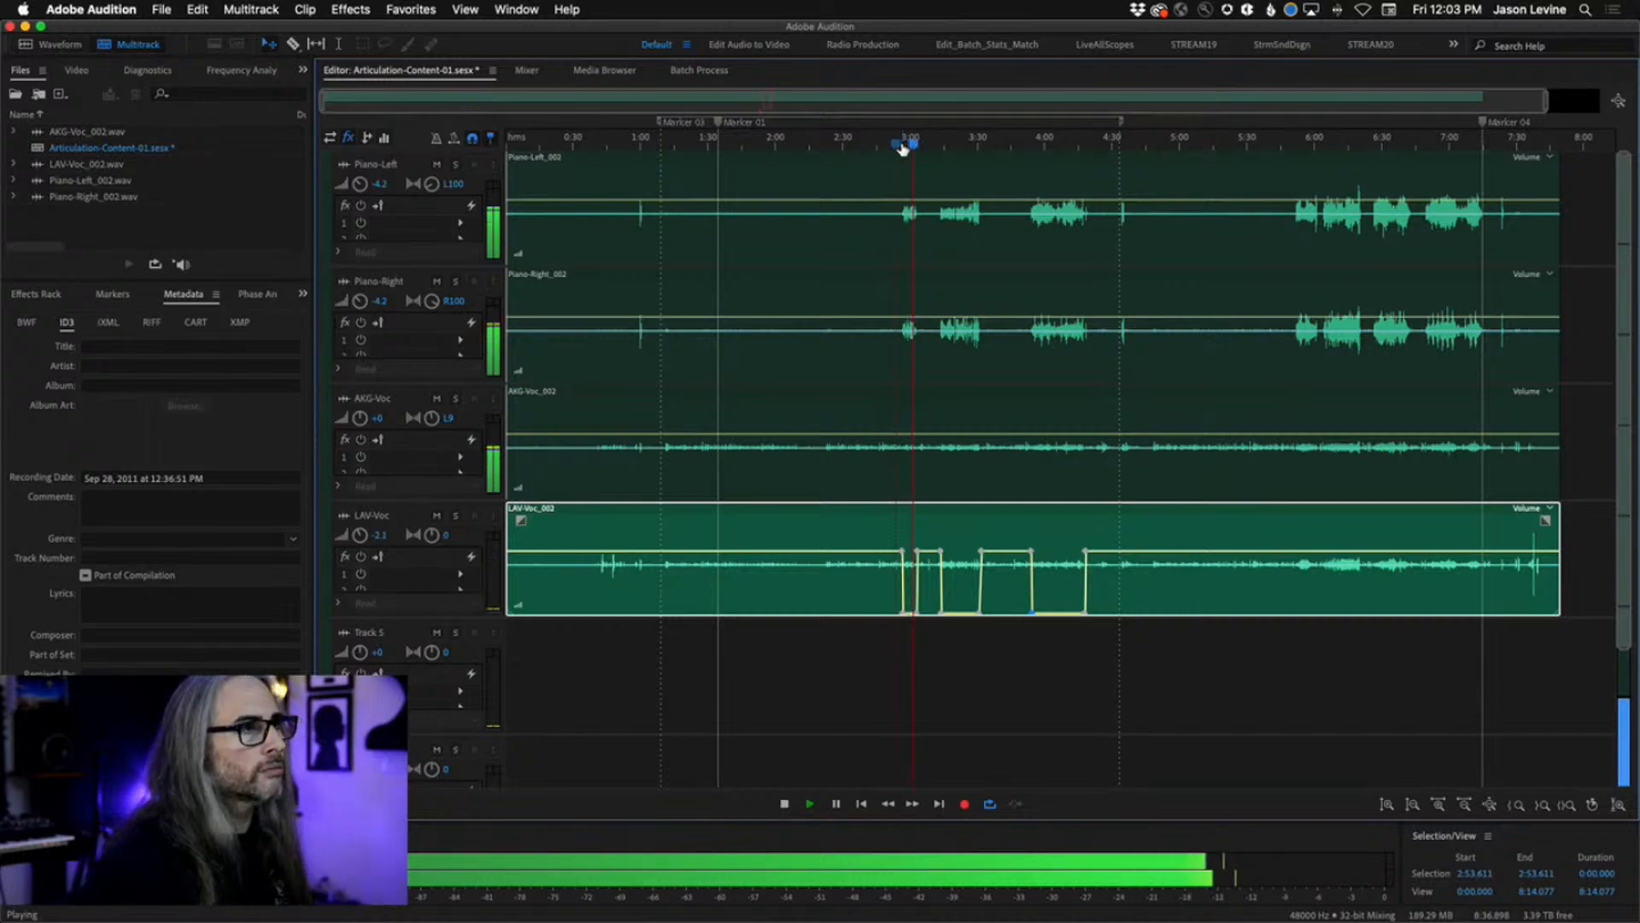
key(space)
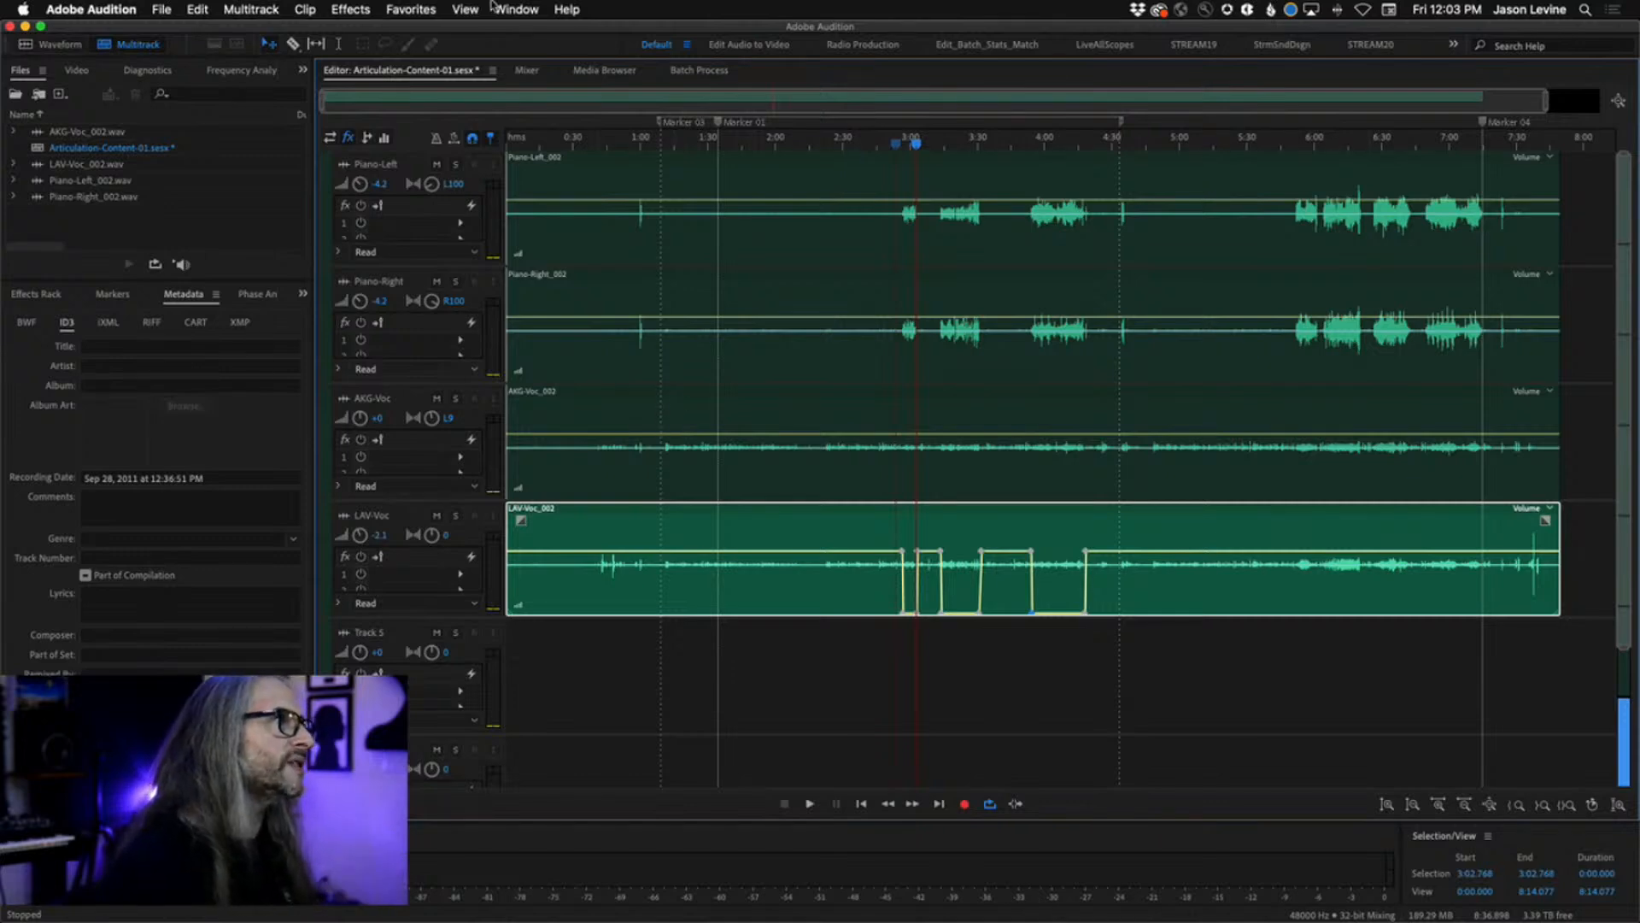
- Export the session to Adobe Premiere Pro as a stereo mixdown named Articulation-Content-01 (AU Tracks).xml at 48000 Hz, with opening in Premiere Pro enabled
click(220, 8)
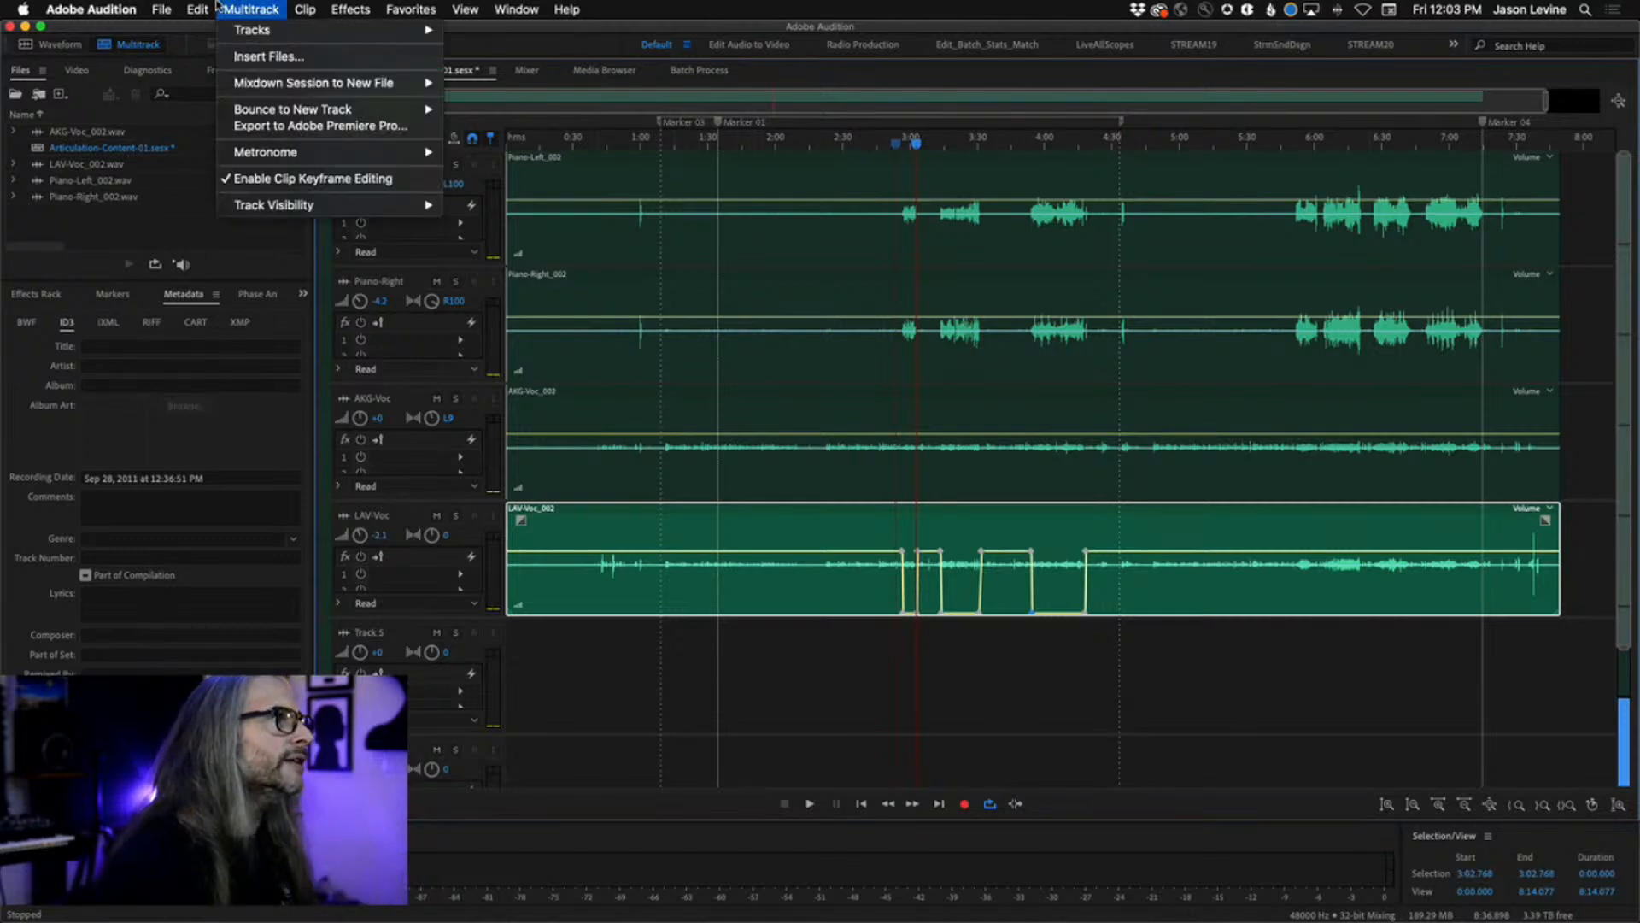
click(220, 7)
key(super+Tab)
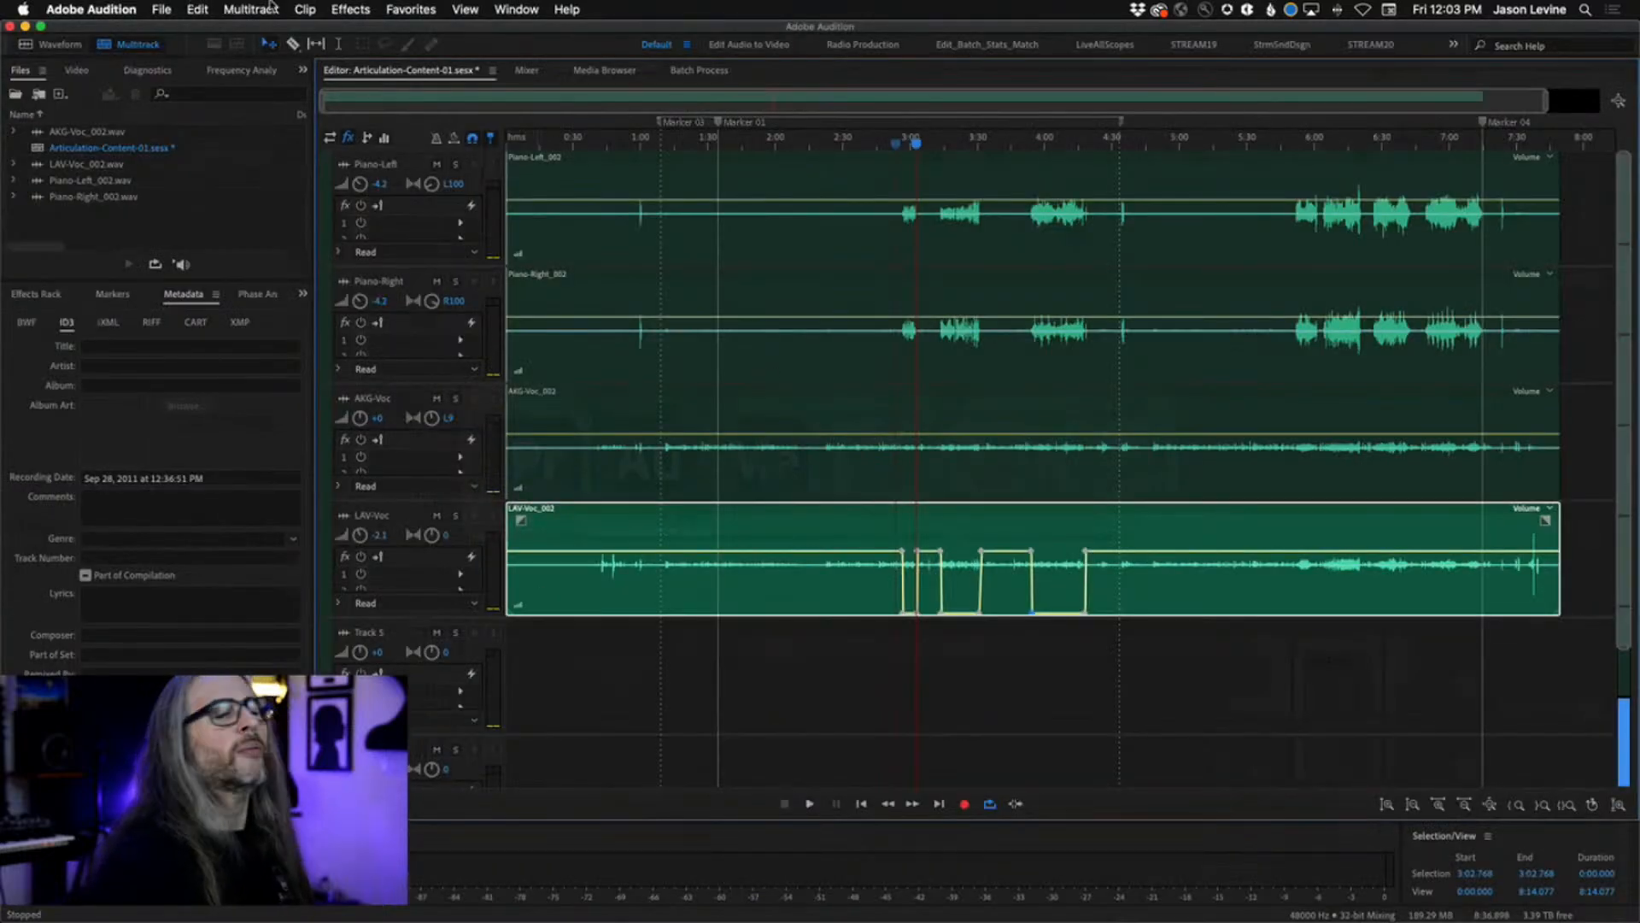
click(270, 5)
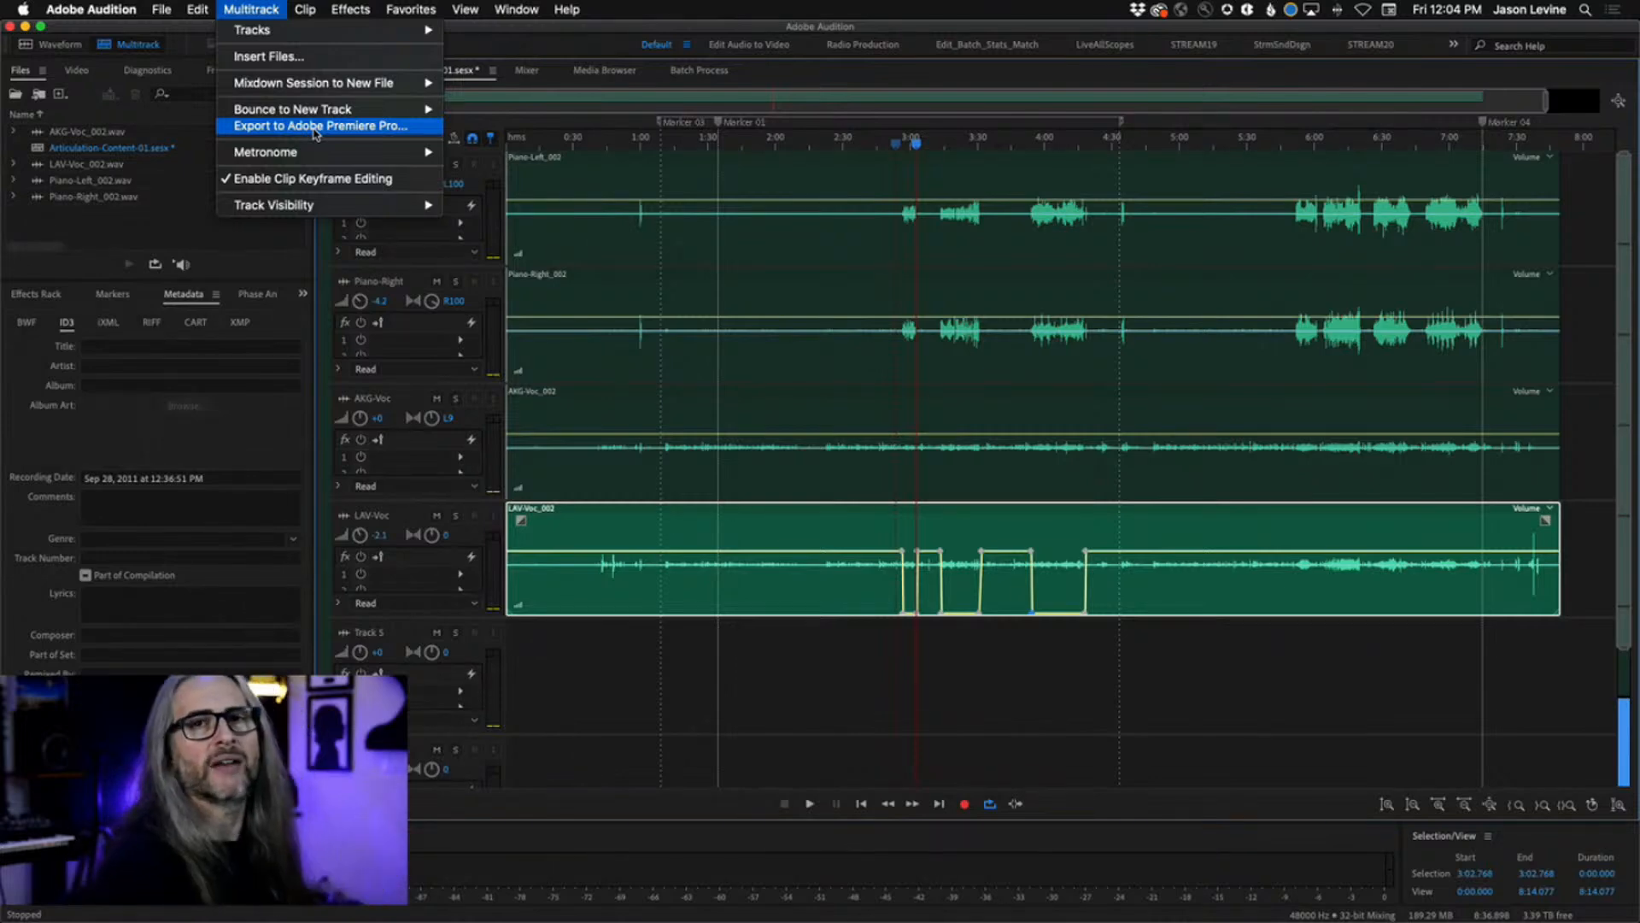
click(315, 128)
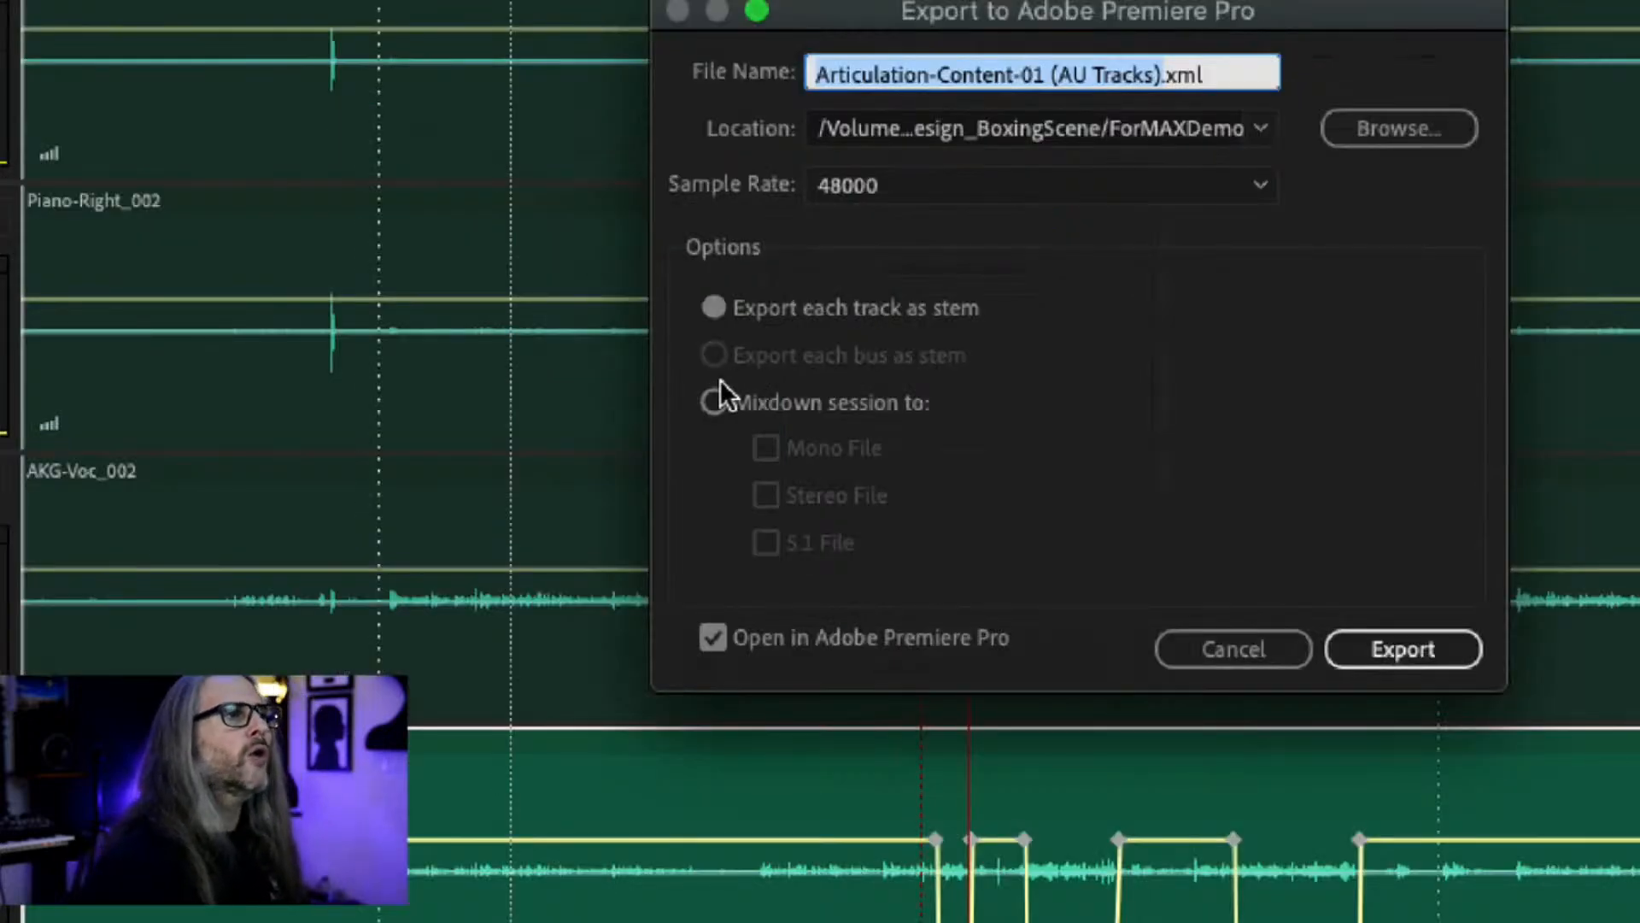
click(709, 402)
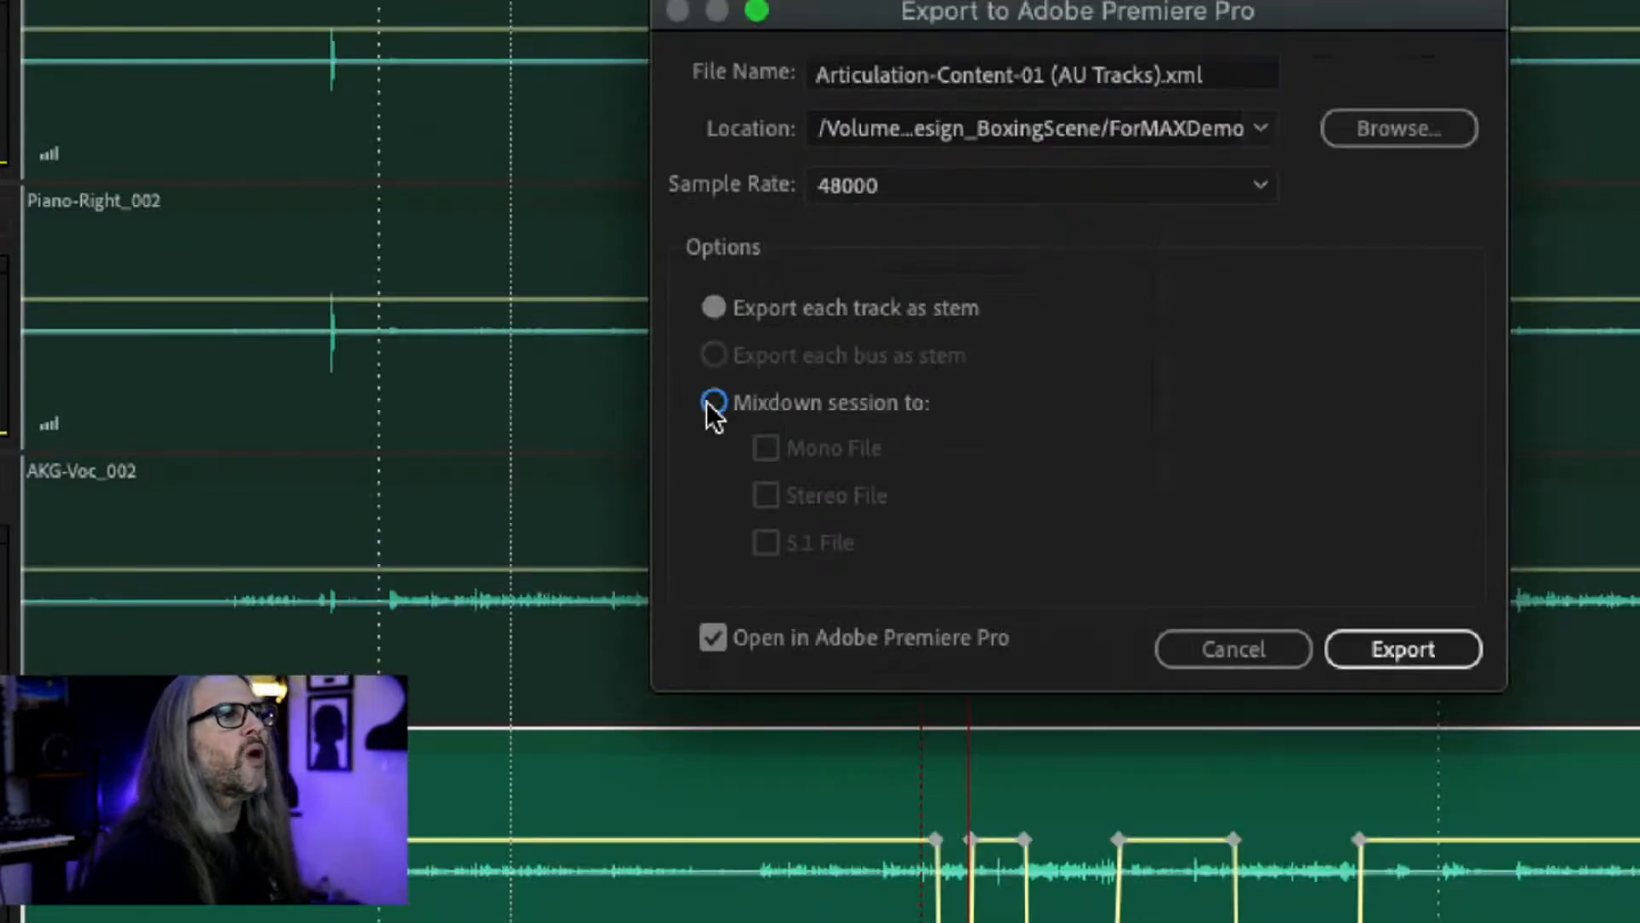
click(763, 497)
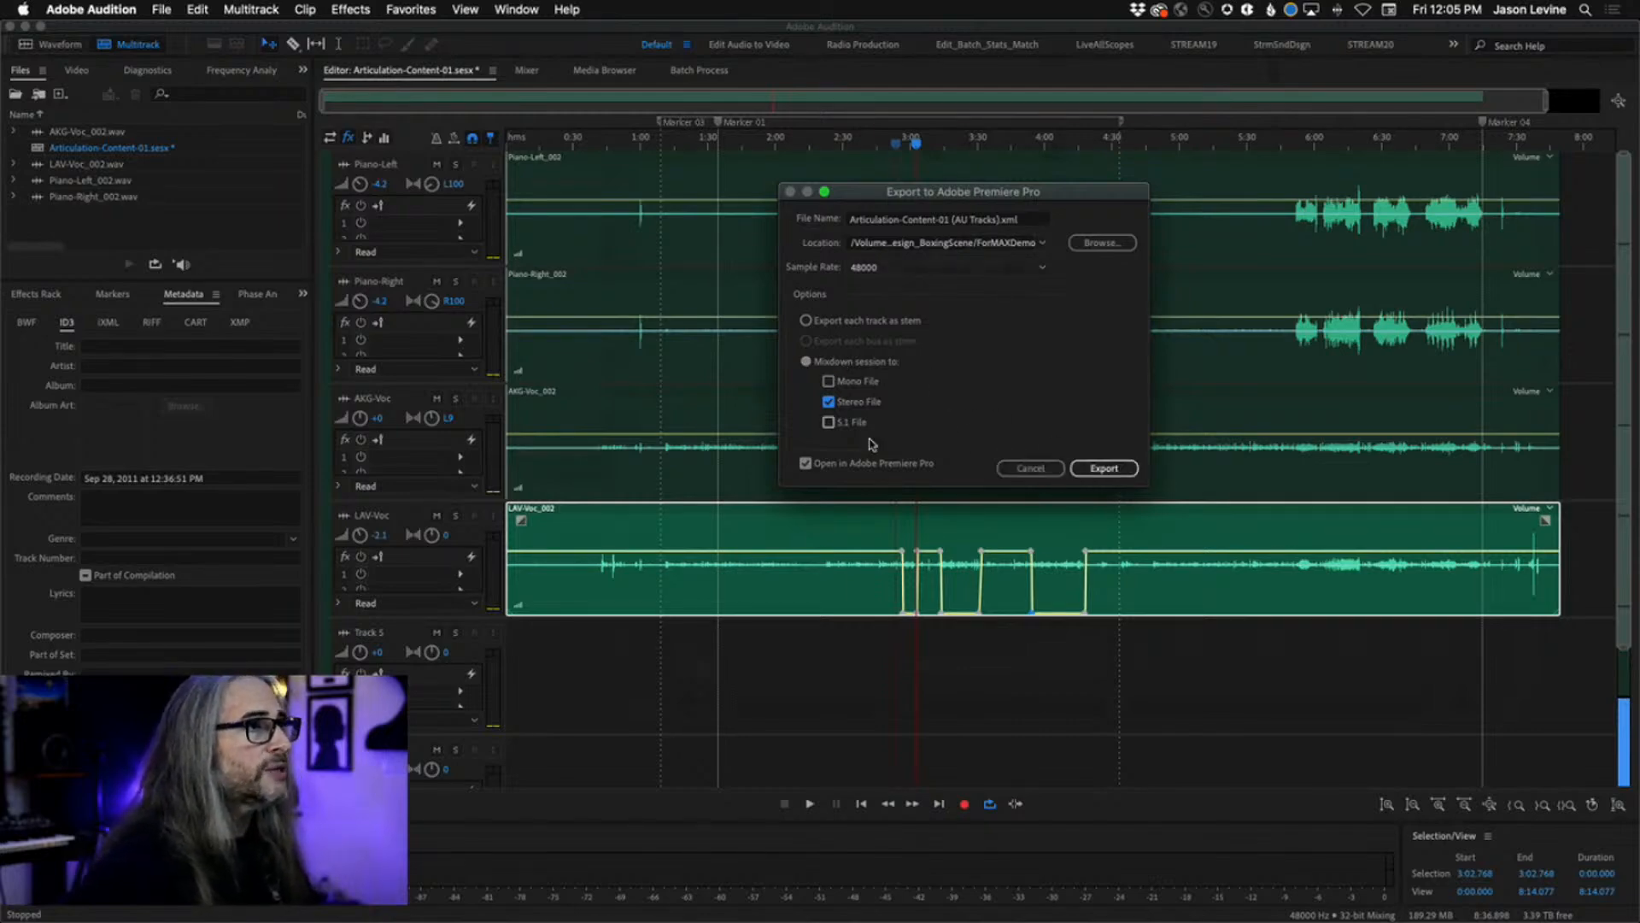
click(1107, 468)
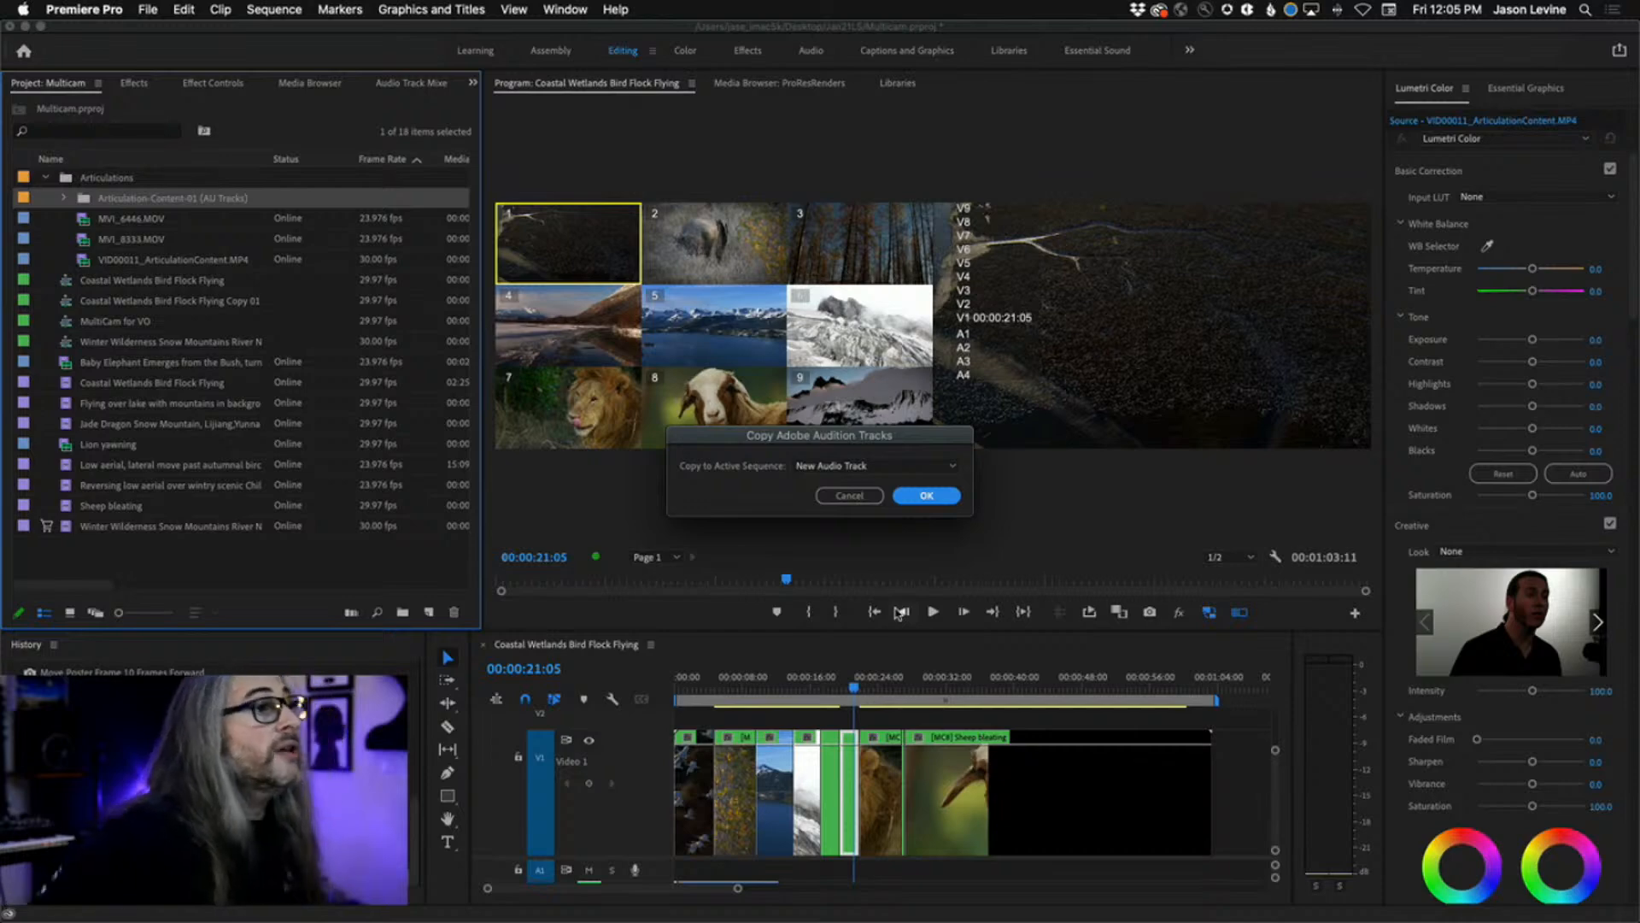
- Check the target track choices for copying the Audition tracks, keep New Audio Track, and cancel the copy to the active sequence
click(865, 467)
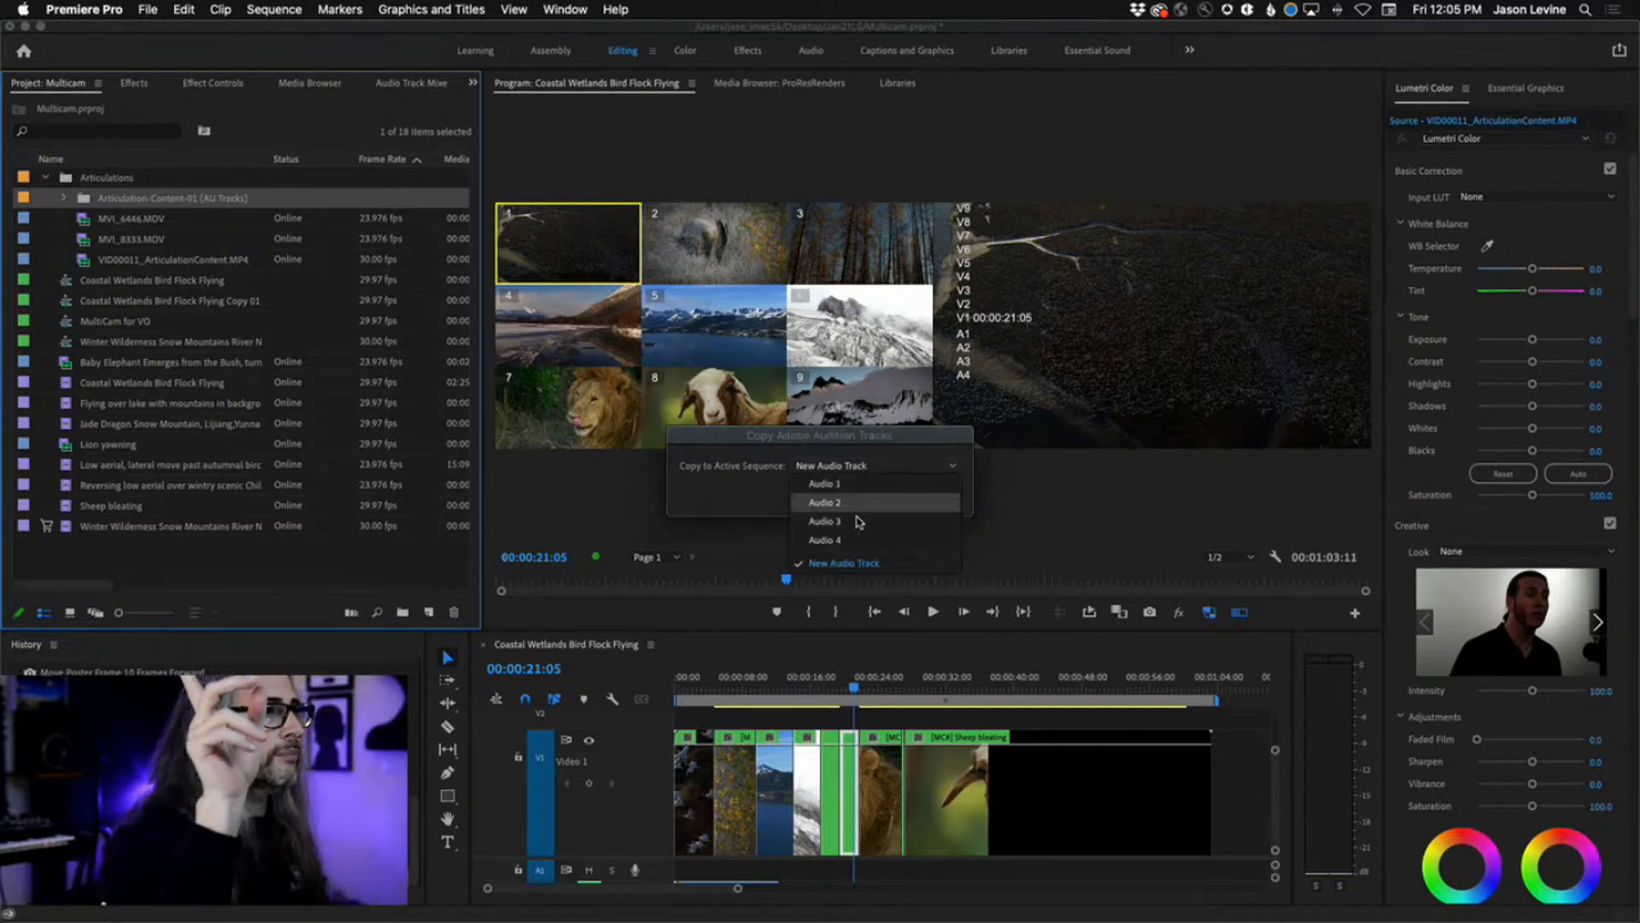
click(859, 564)
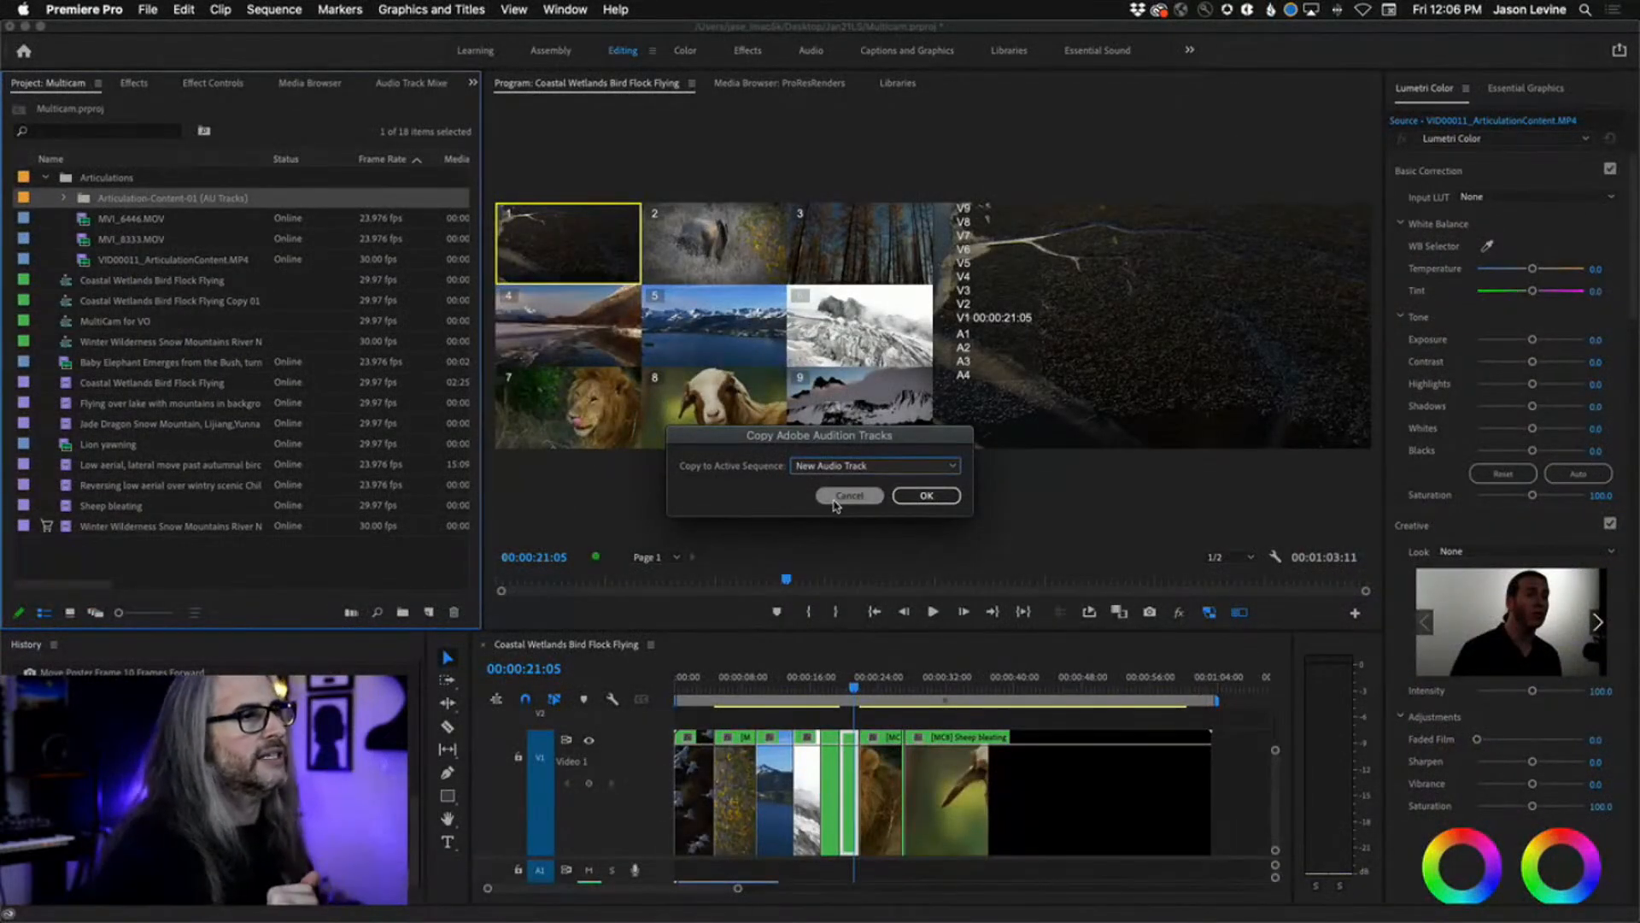
click(836, 503)
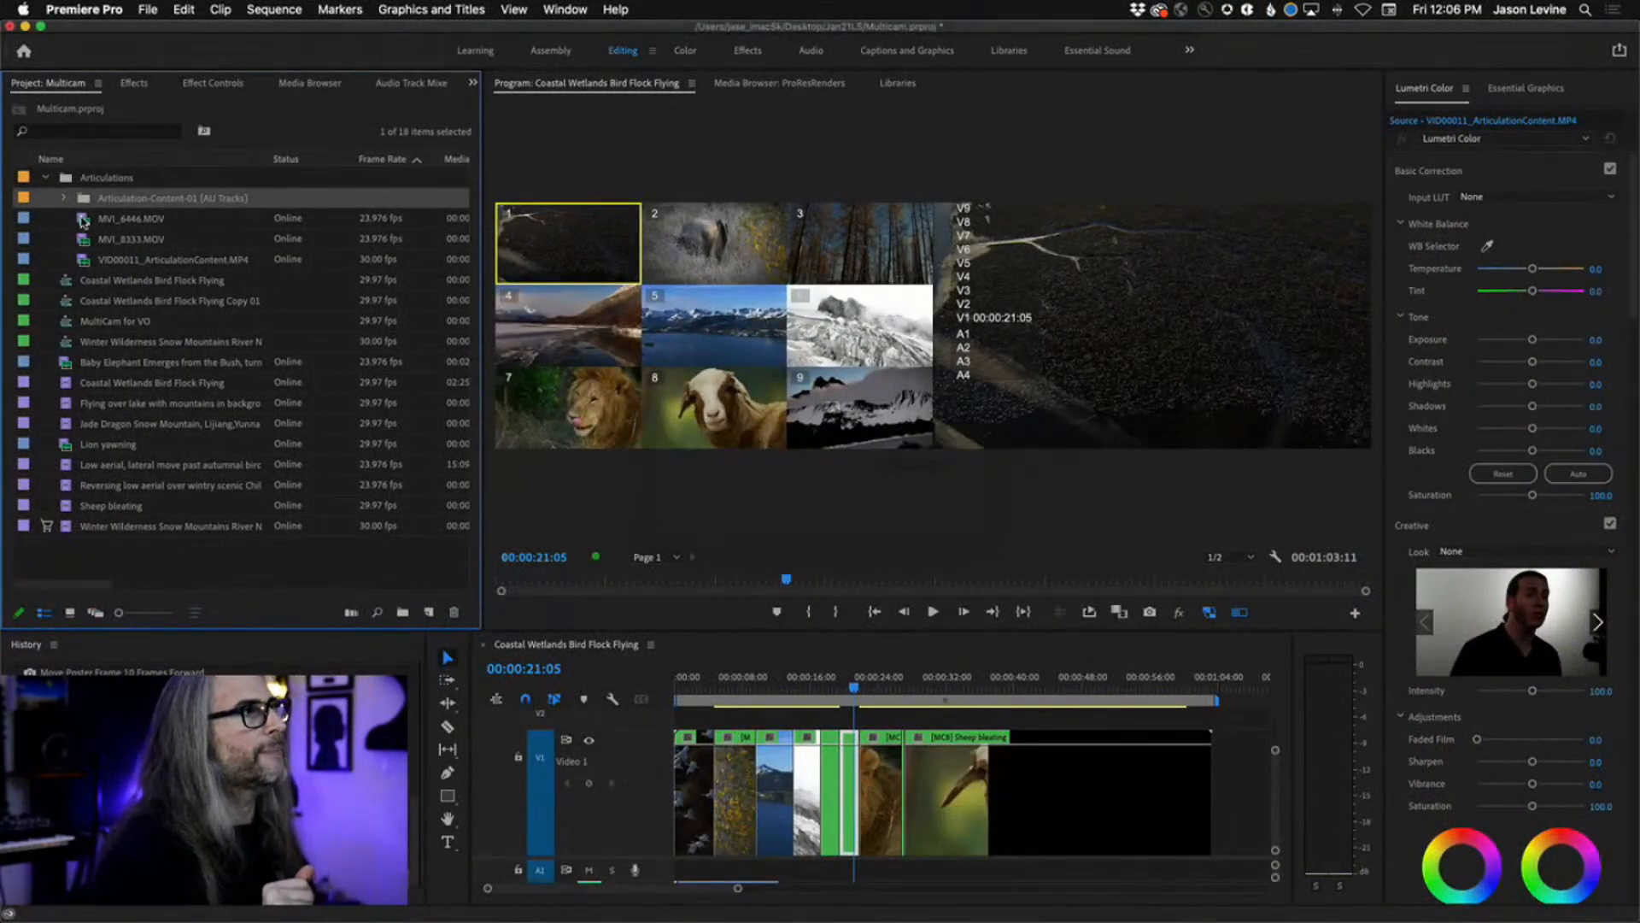
- Expand the Articulation-Content-01 (AU Tracks) bin and select Articulation-Content-01_Stereo together with the three Articulations camera clips
click(63, 199)
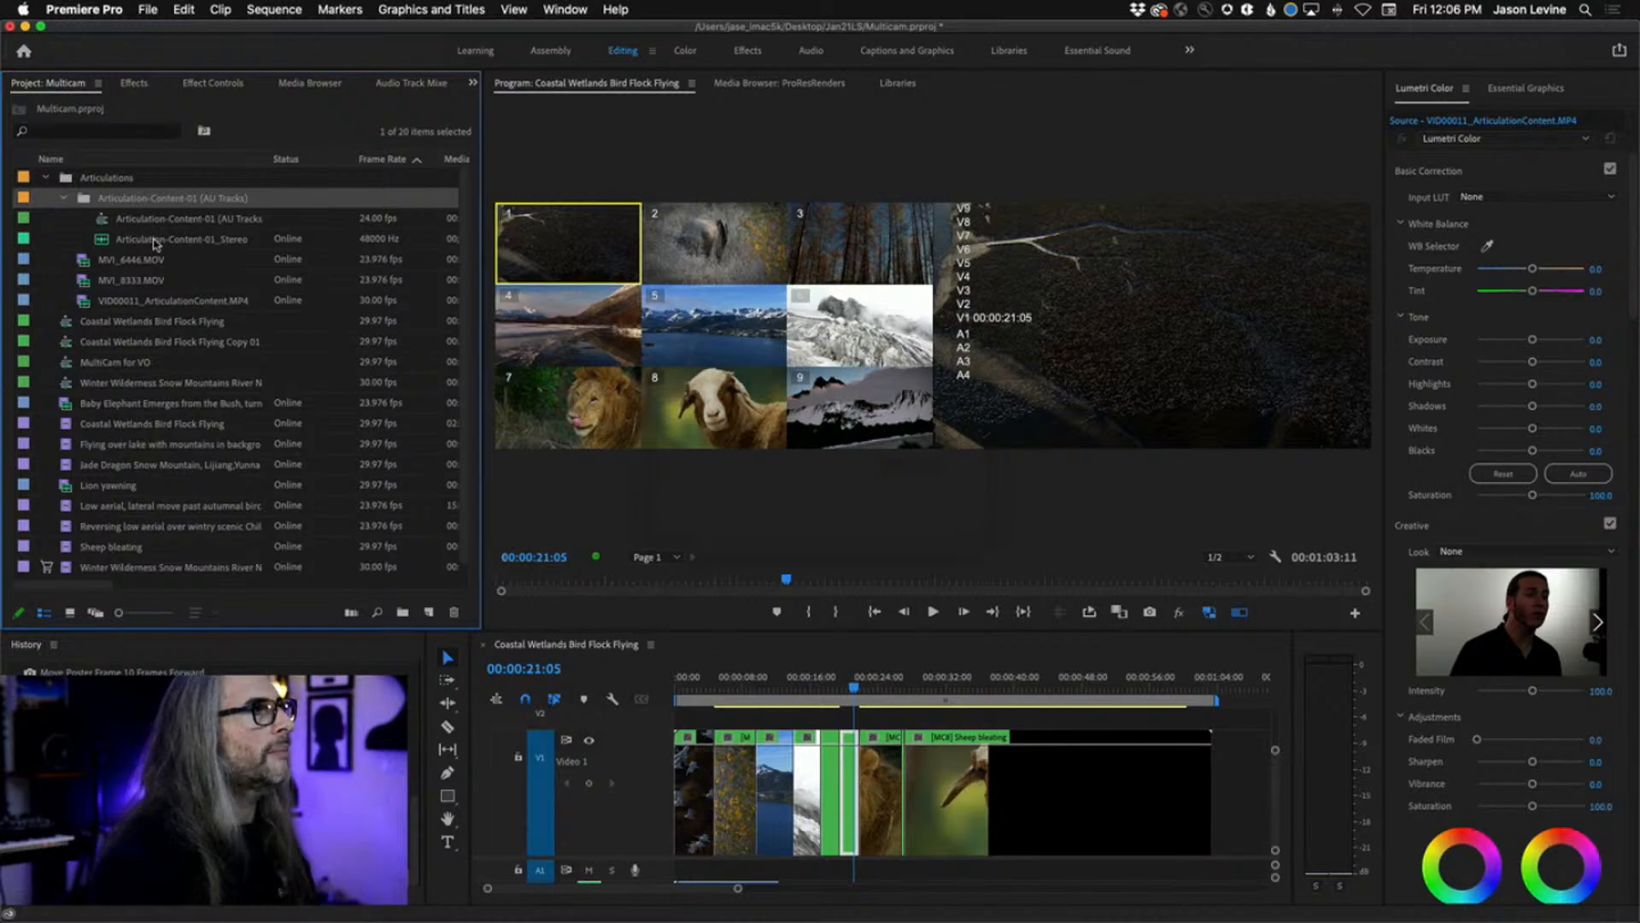
click(155, 242)
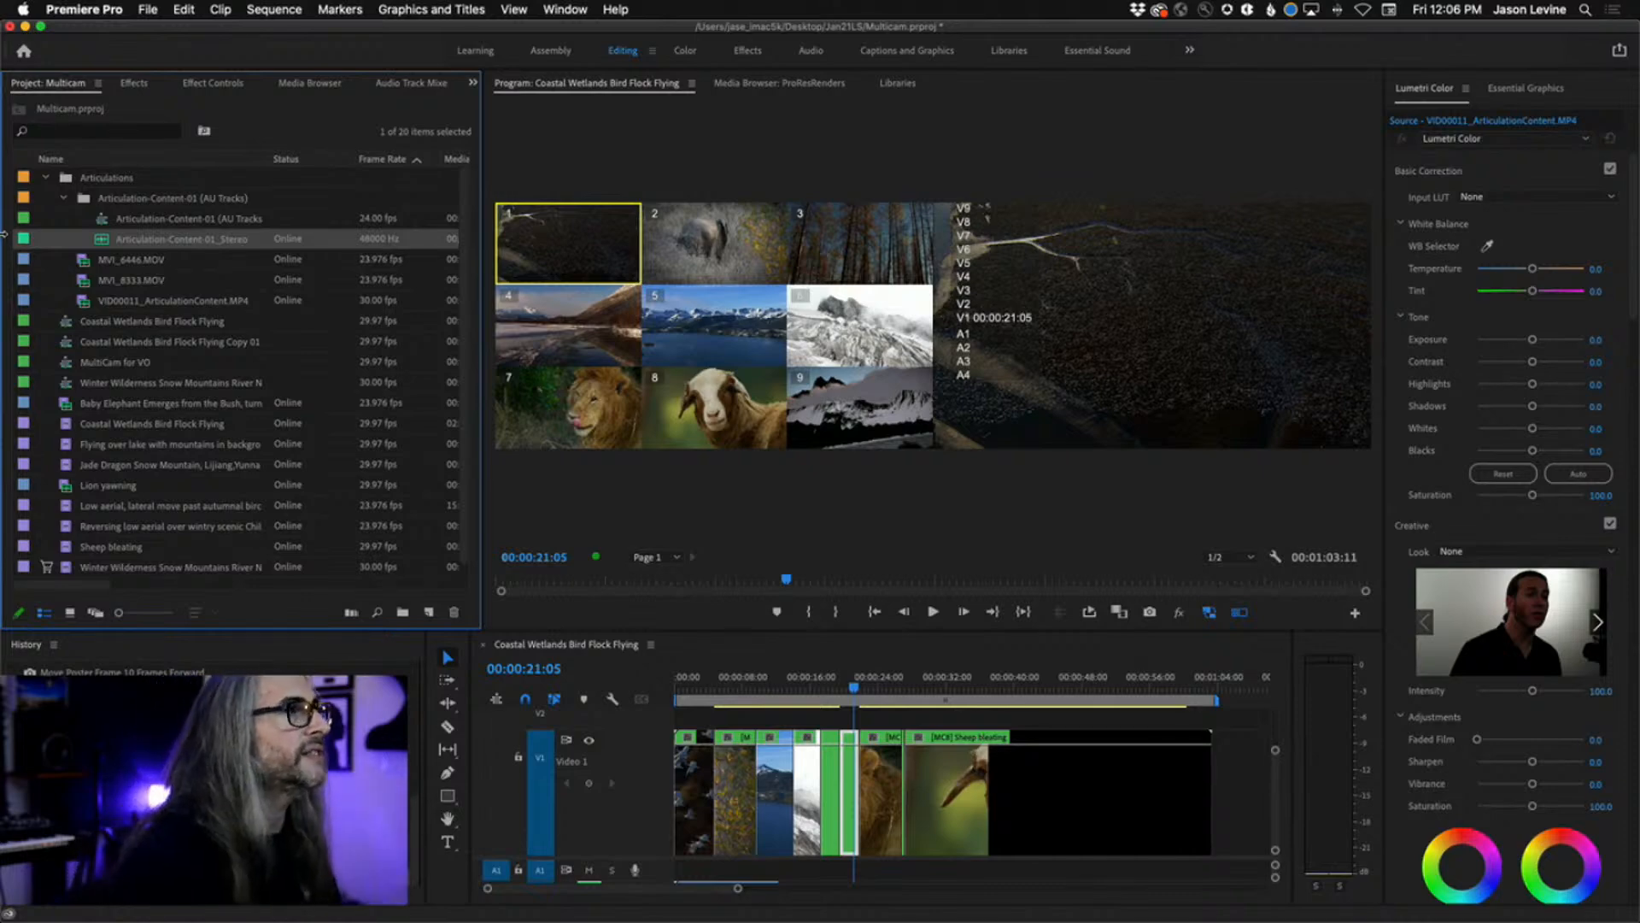
super+click(134, 301)
super+click(131, 281)
super+click(128, 261)
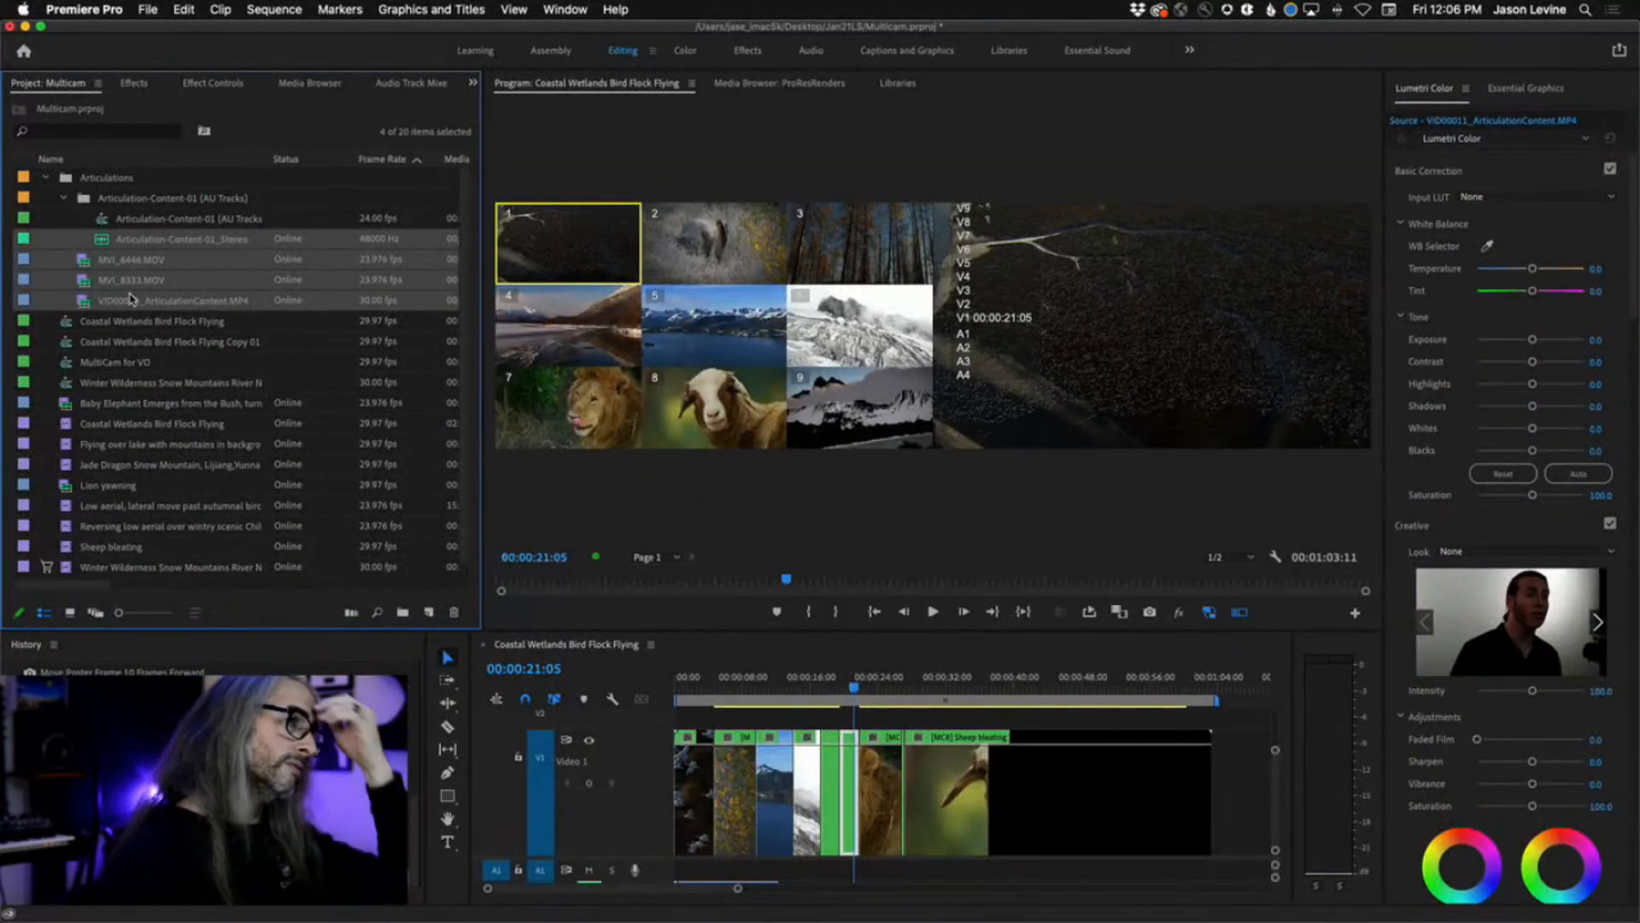
- Turn off the Program monitor's multi-camera view and check the media end and duration columns of the Articulations items
click(1231, 621)
click(1238, 612)
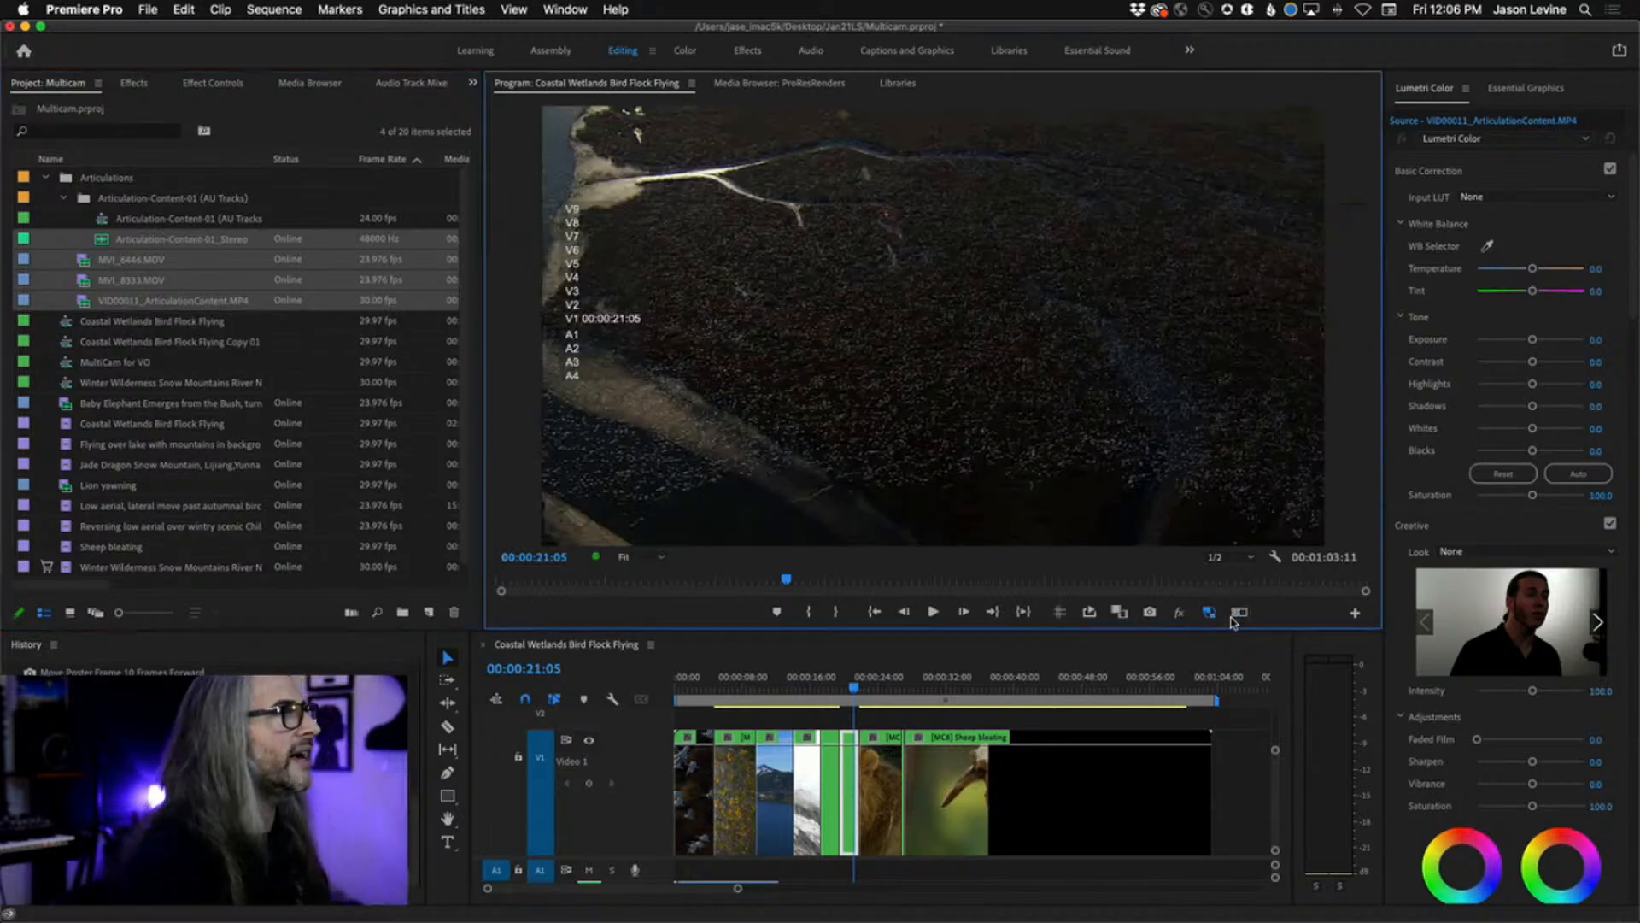
click(139, 216)
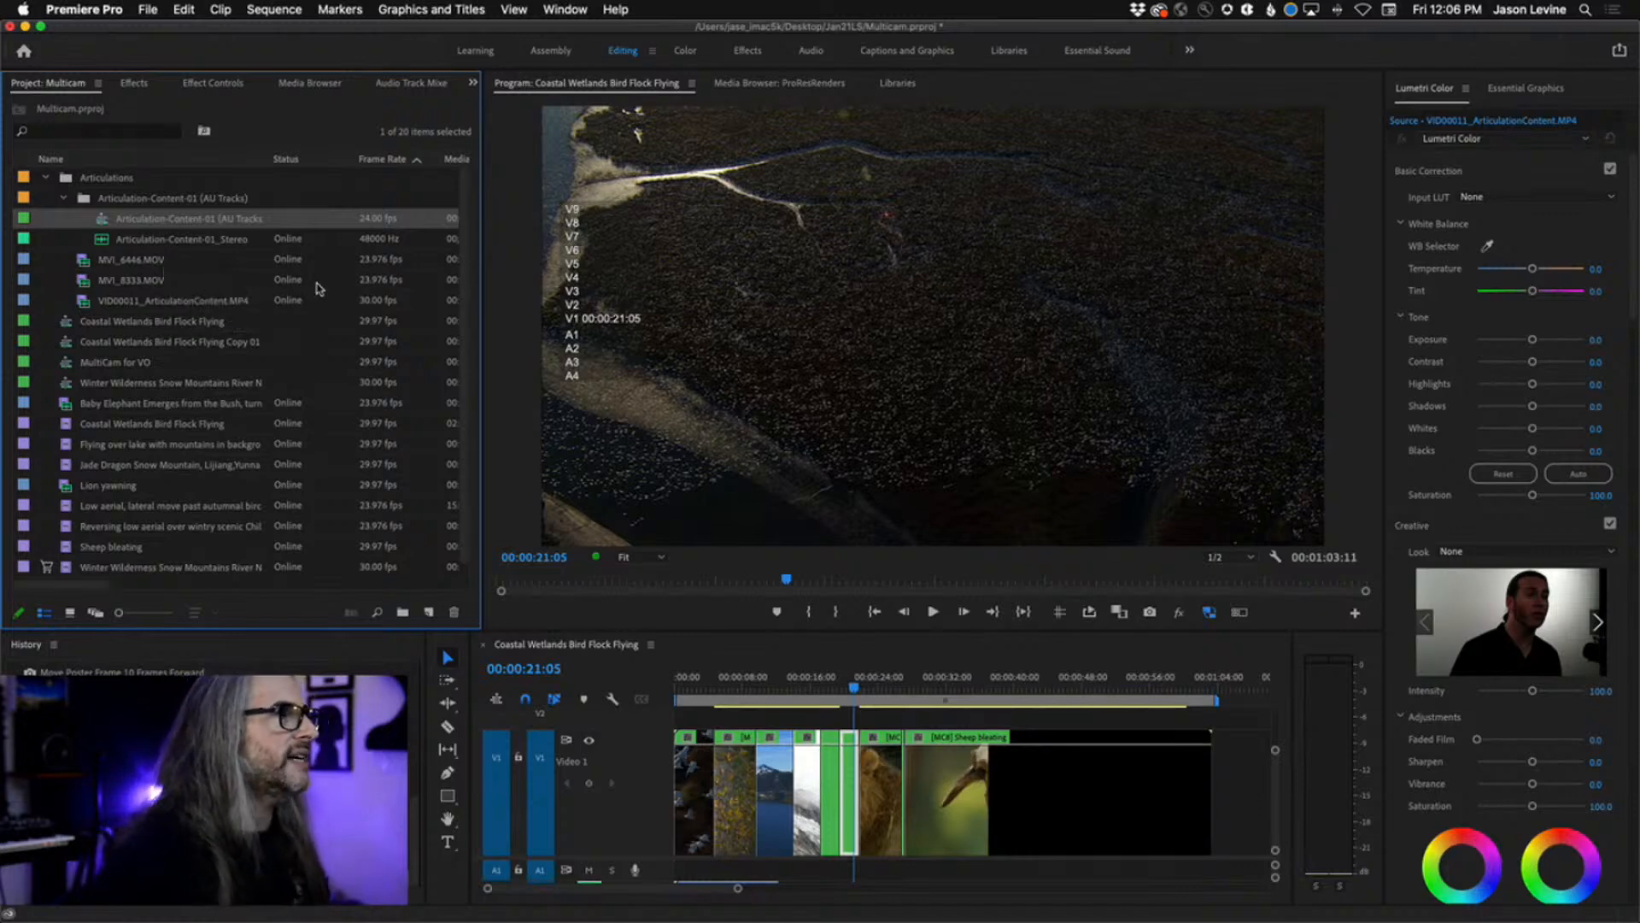
scroll(339, 272, right, 5)
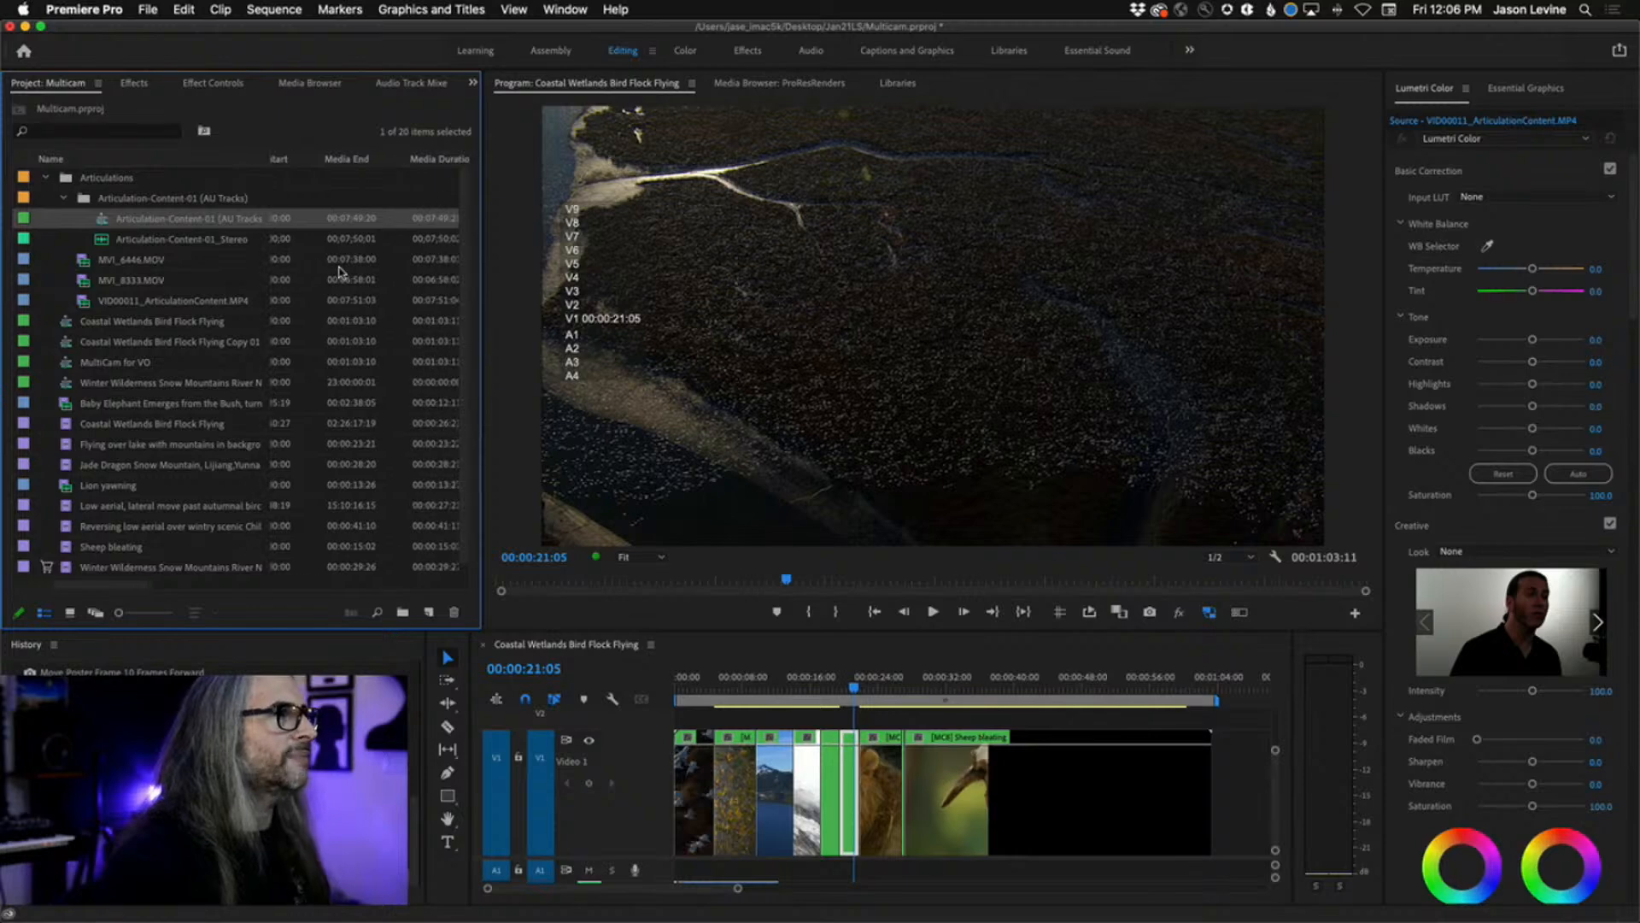
scroll(342, 271, left, 5)
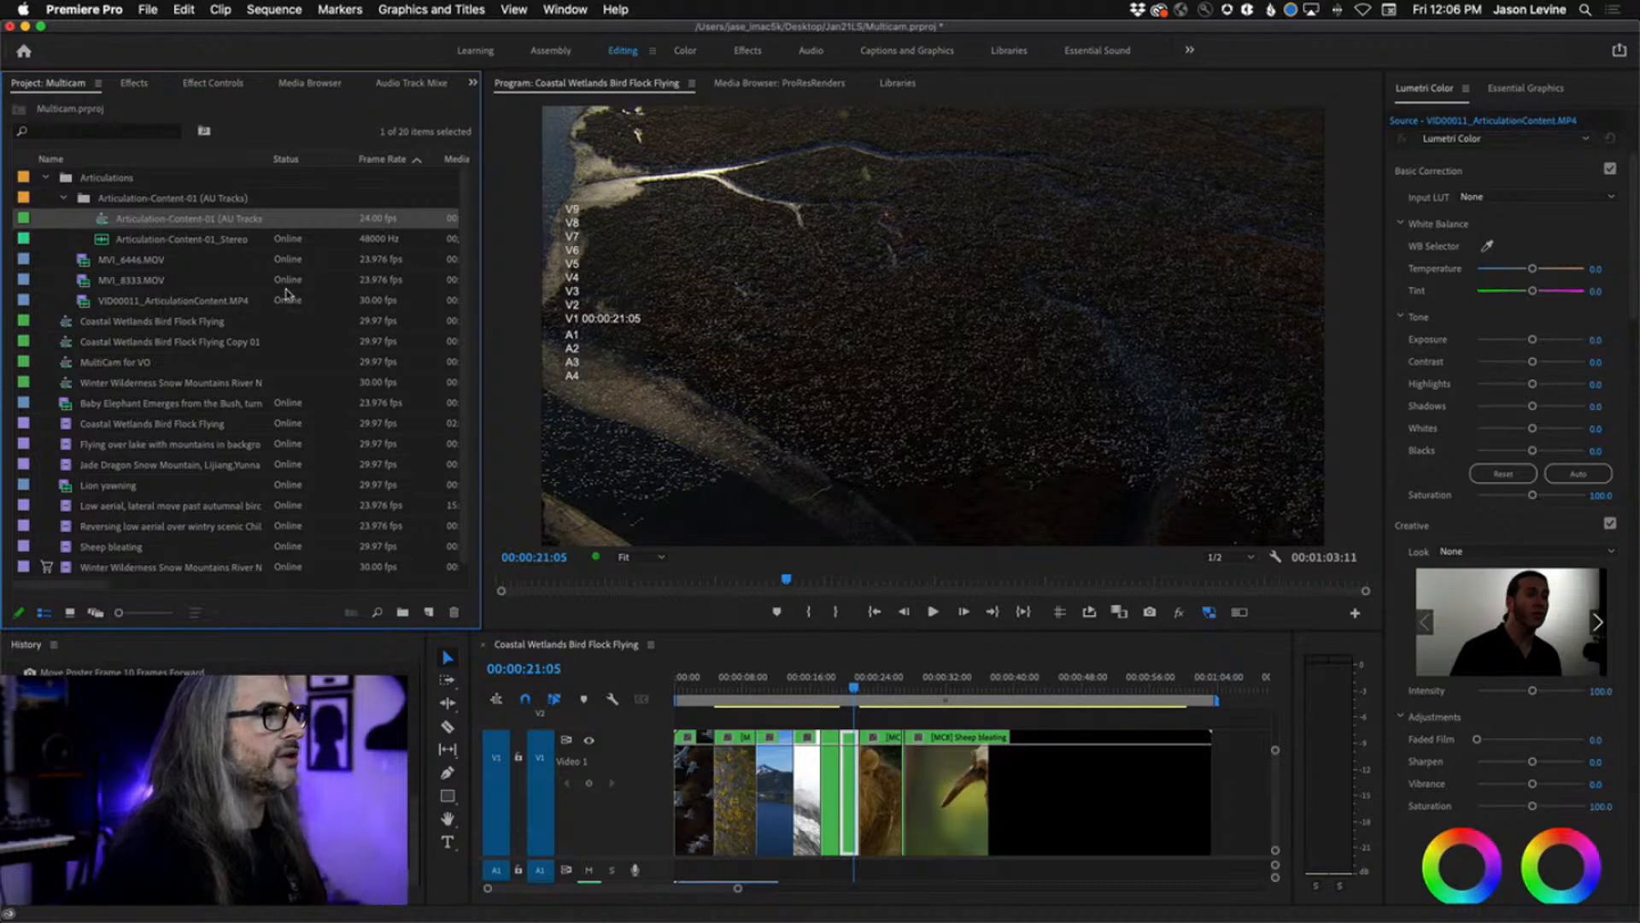
- Create QuickTime ProRes Low Resolution Proxy files for the three Articulations camera clips next to the original media, allowing Media Encoder to access the removable volume
click(83, 304)
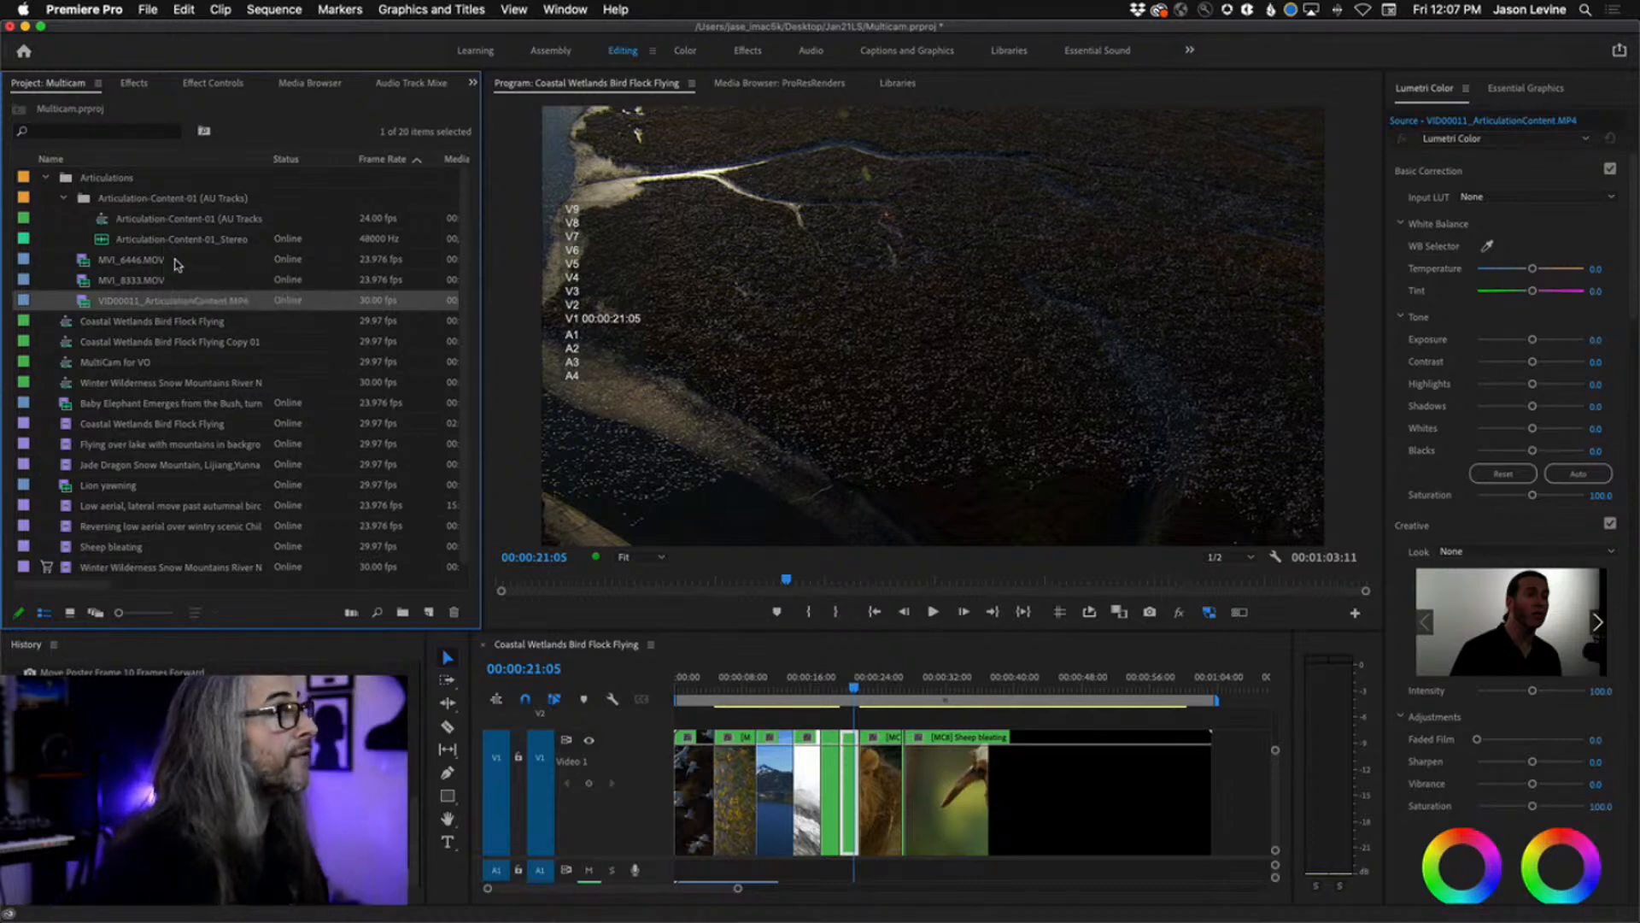
shift+click(185, 263)
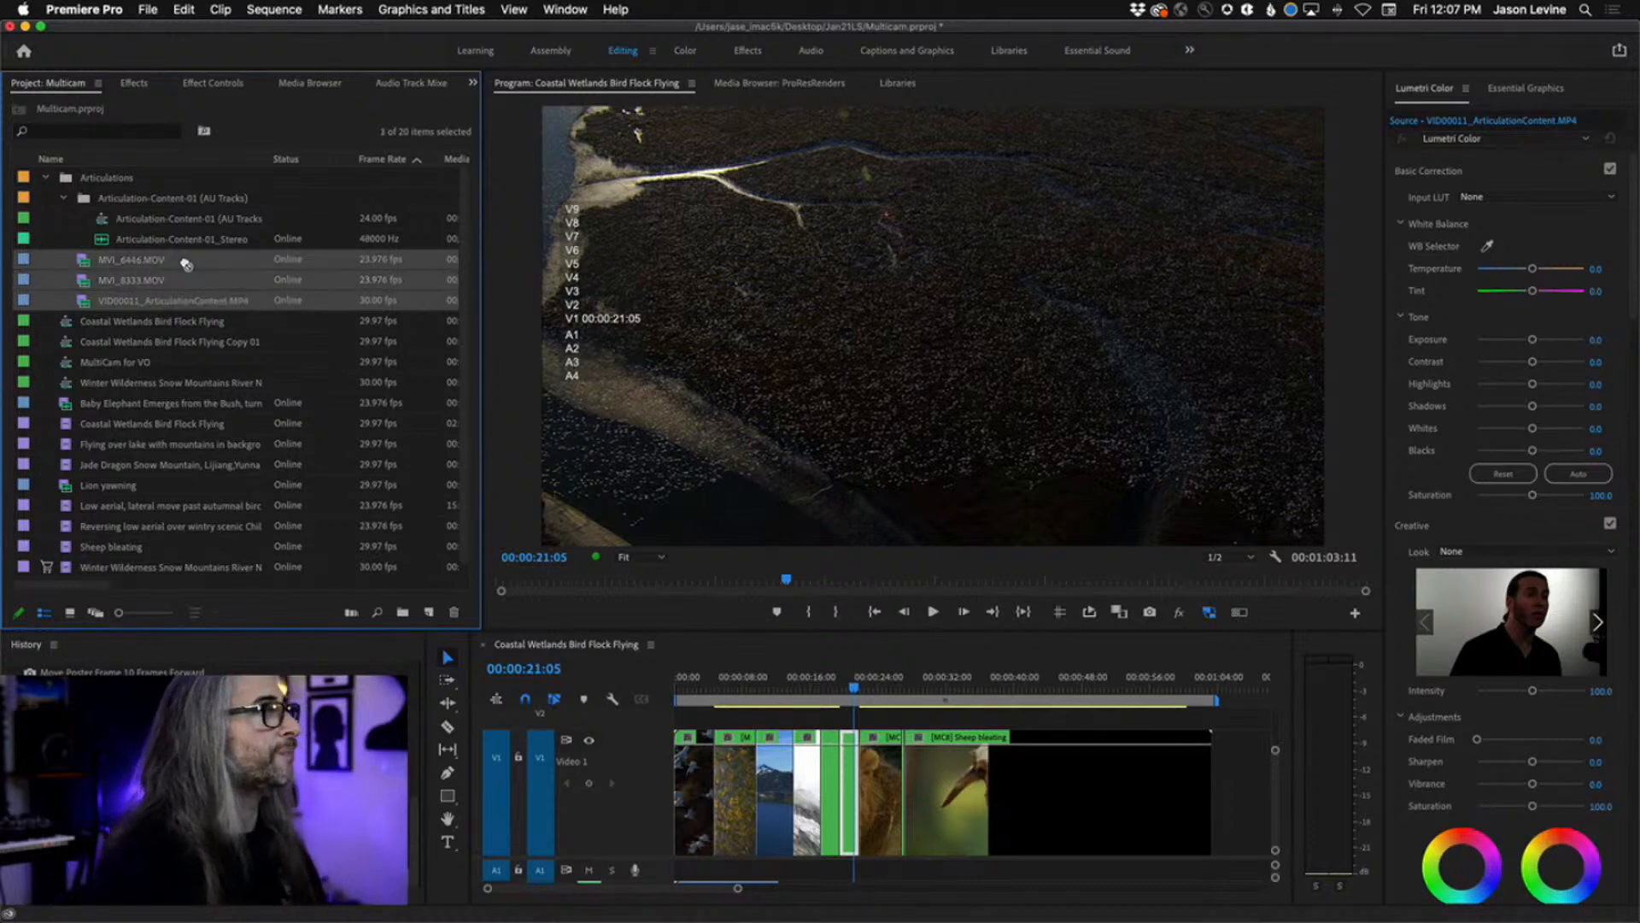
right_click(122, 267)
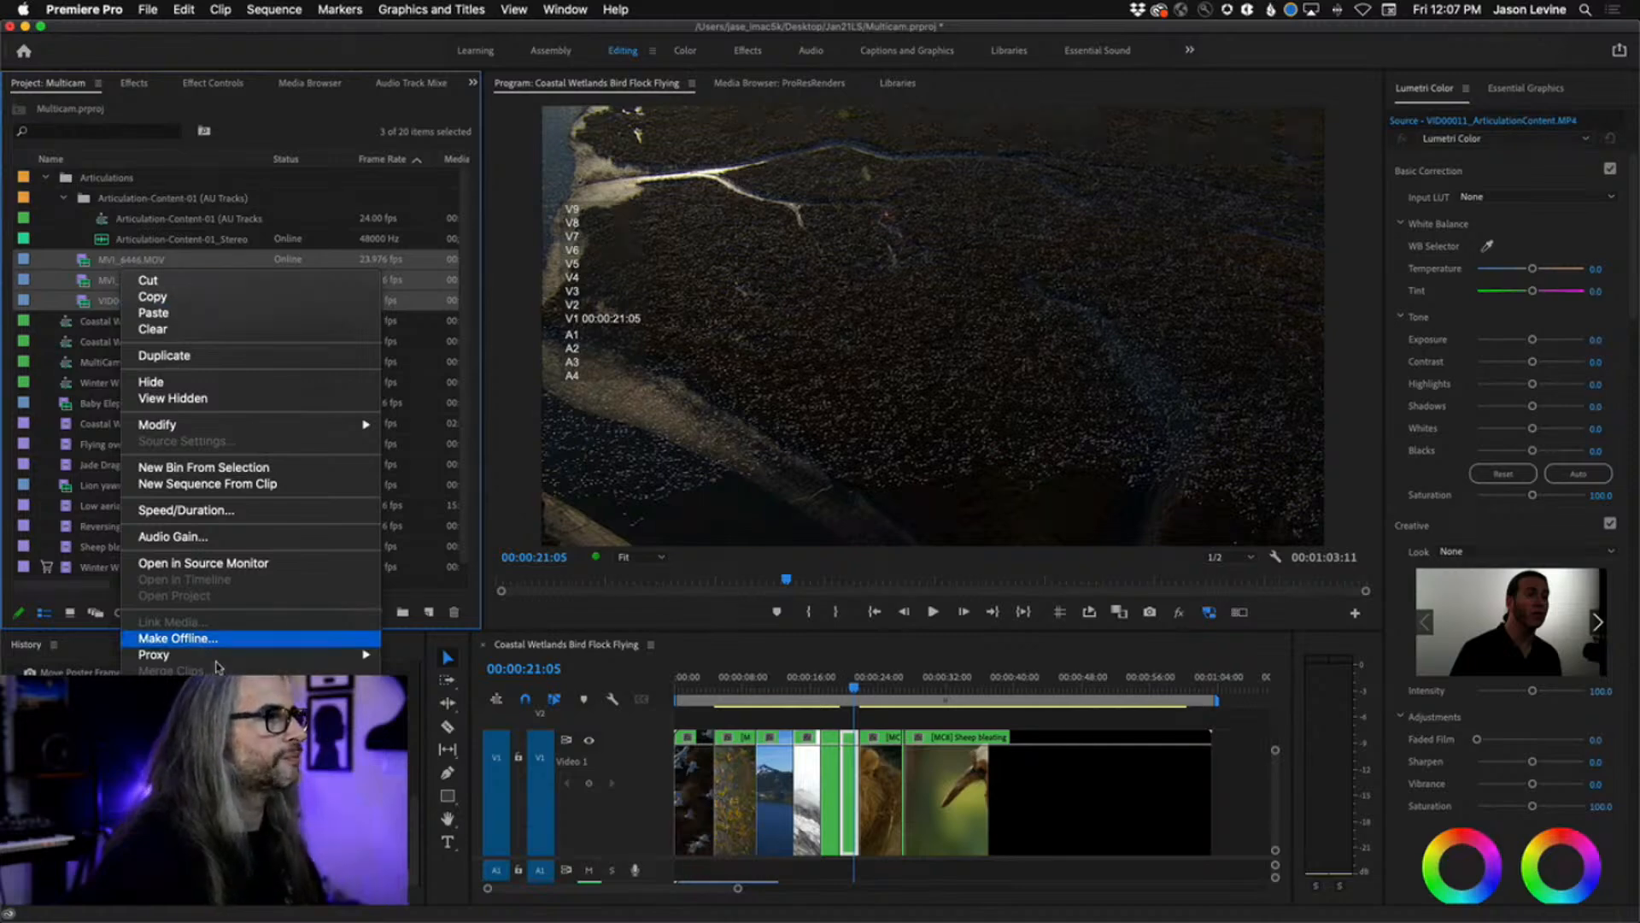
mouse_move(253, 655)
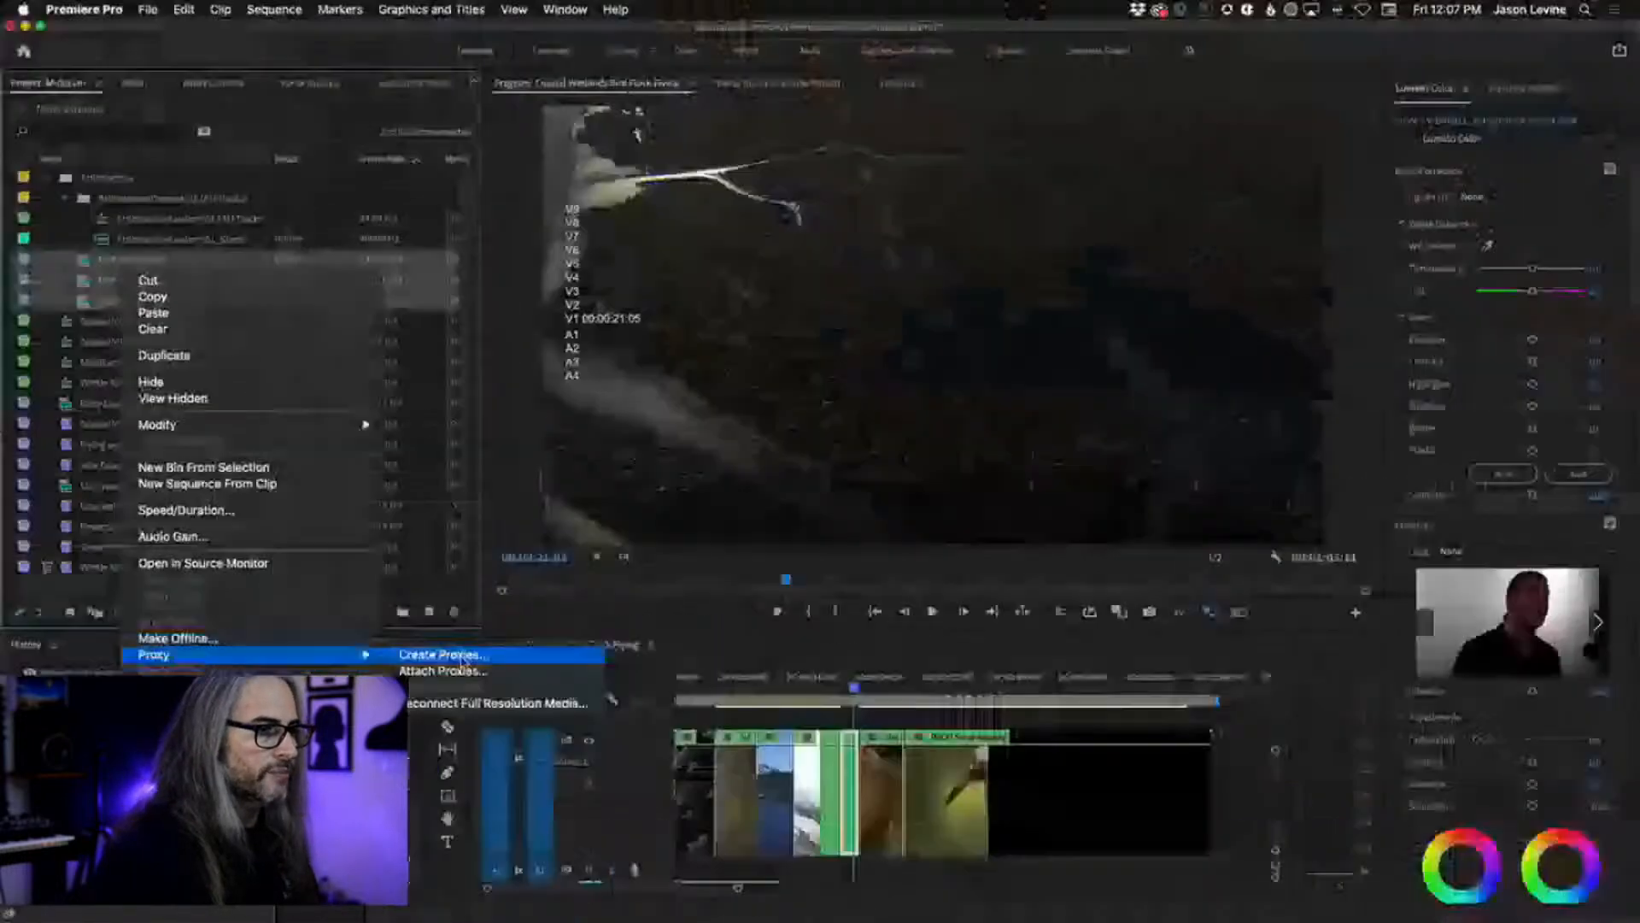
click(462, 657)
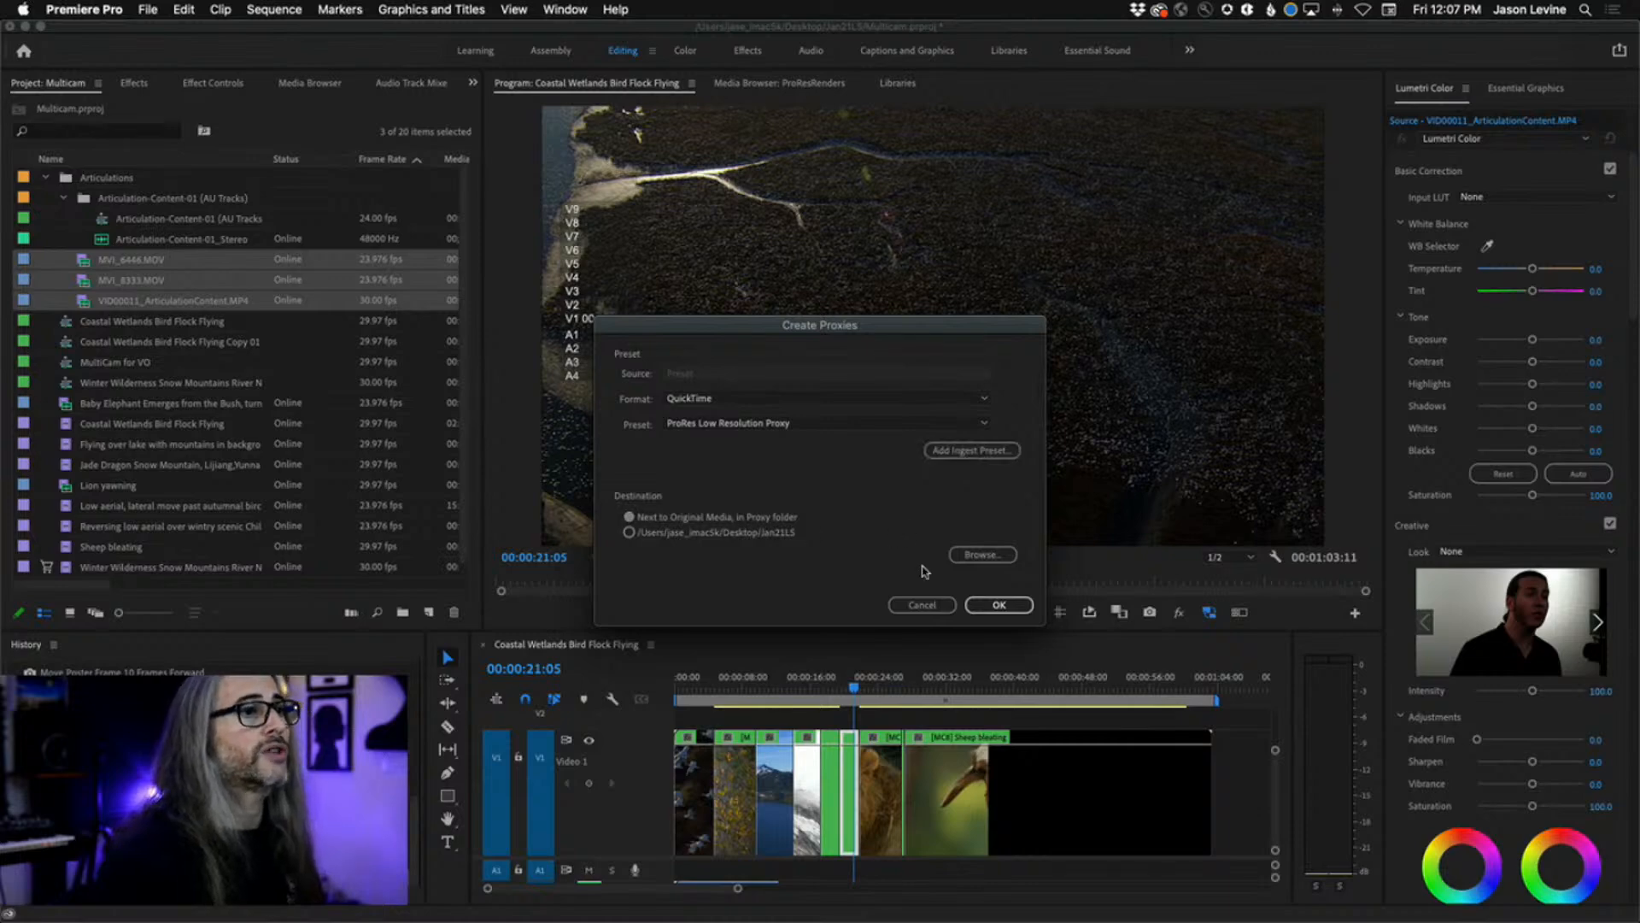
click(999, 605)
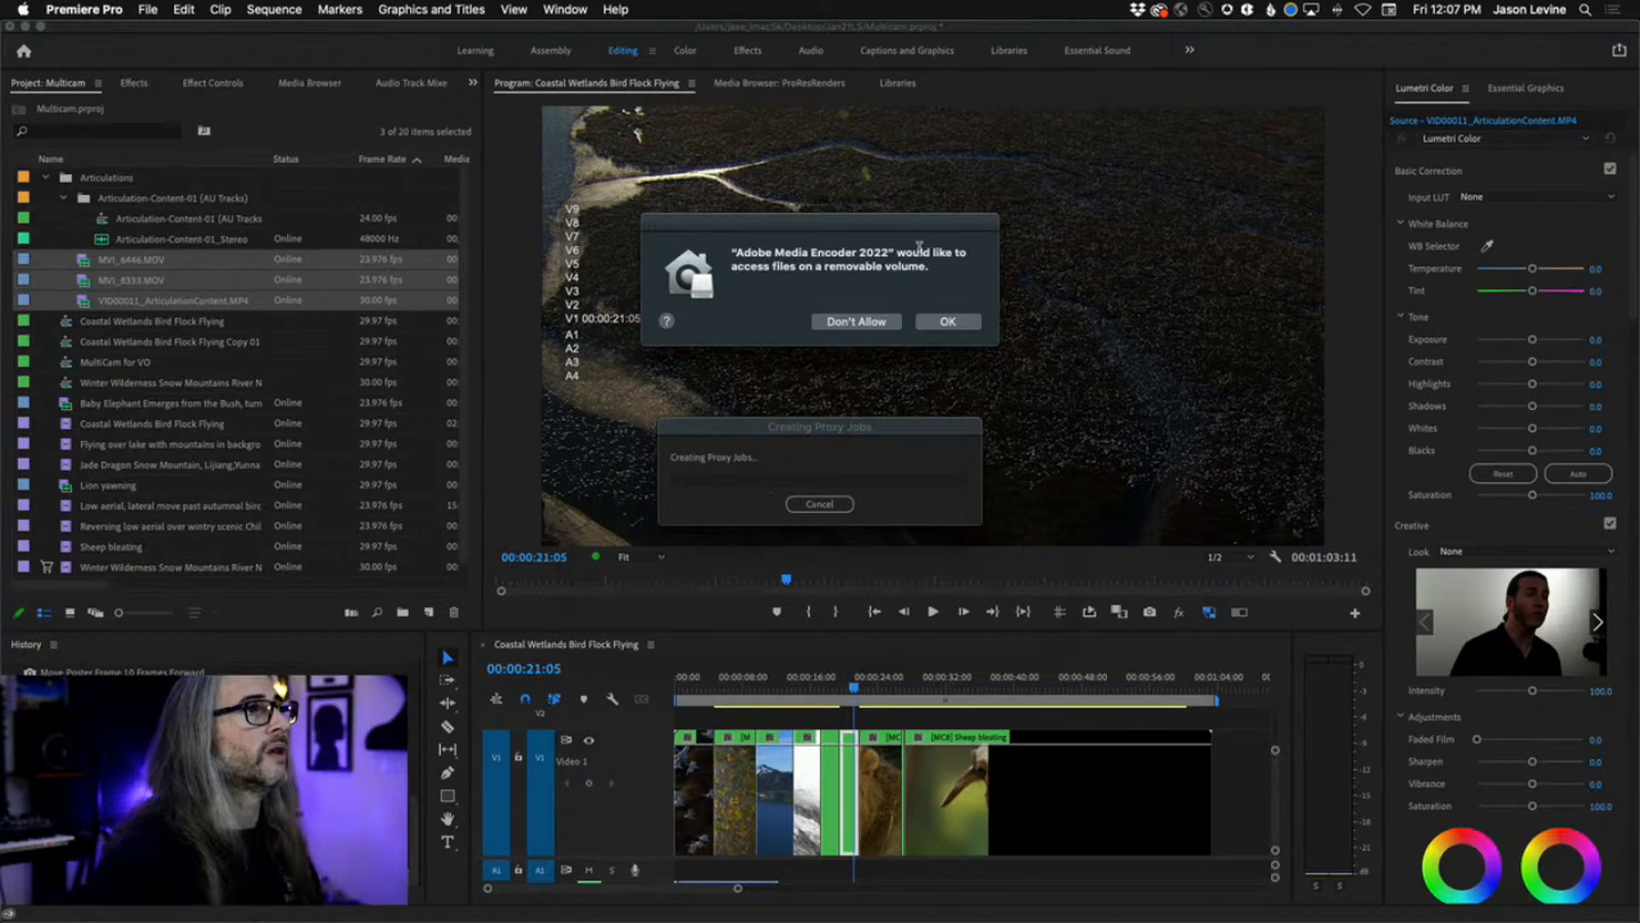
click(953, 323)
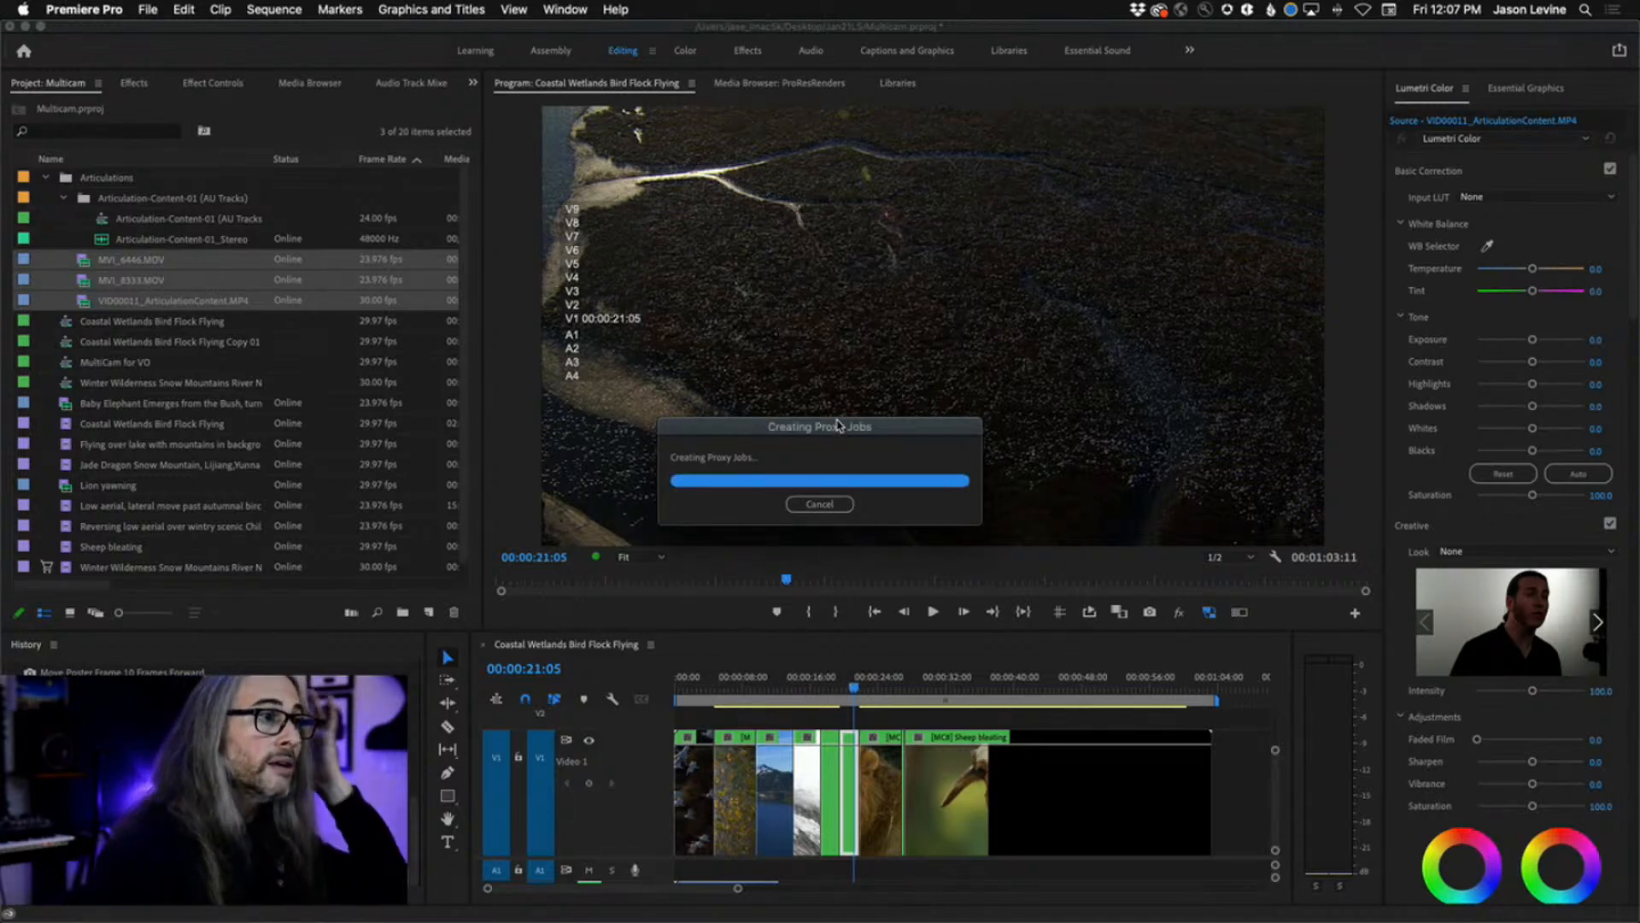
- Switch to Media Encoder to check the proxy jobs in the queue, and return to Premiere Pro
key(super+Tab)
key(super+Tab)
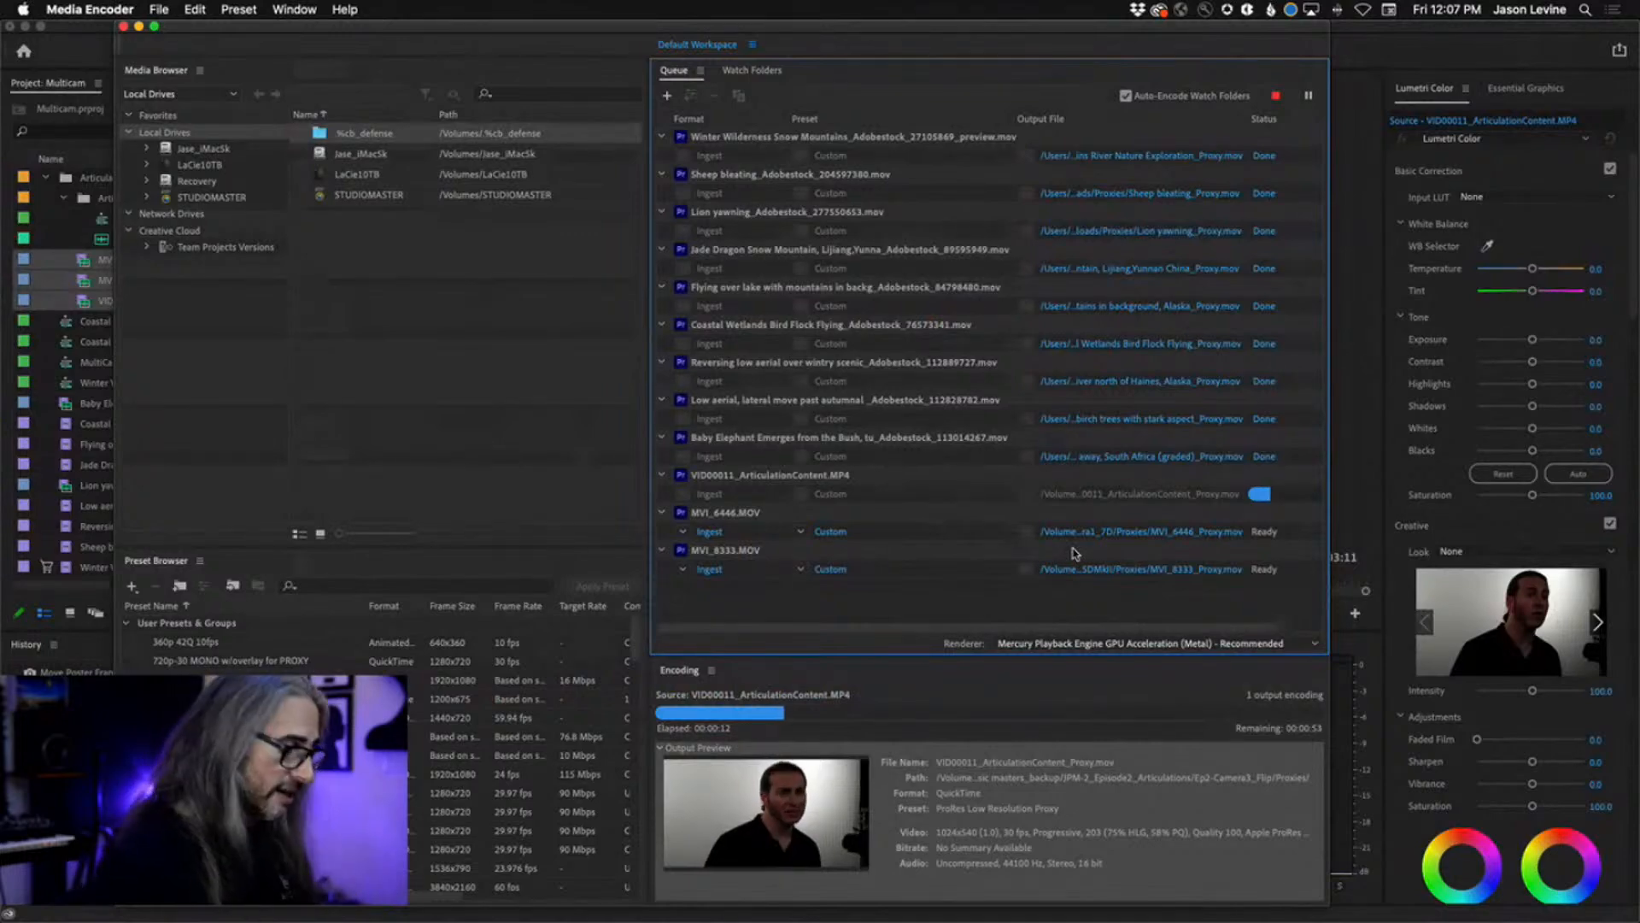
key(super+Tab)
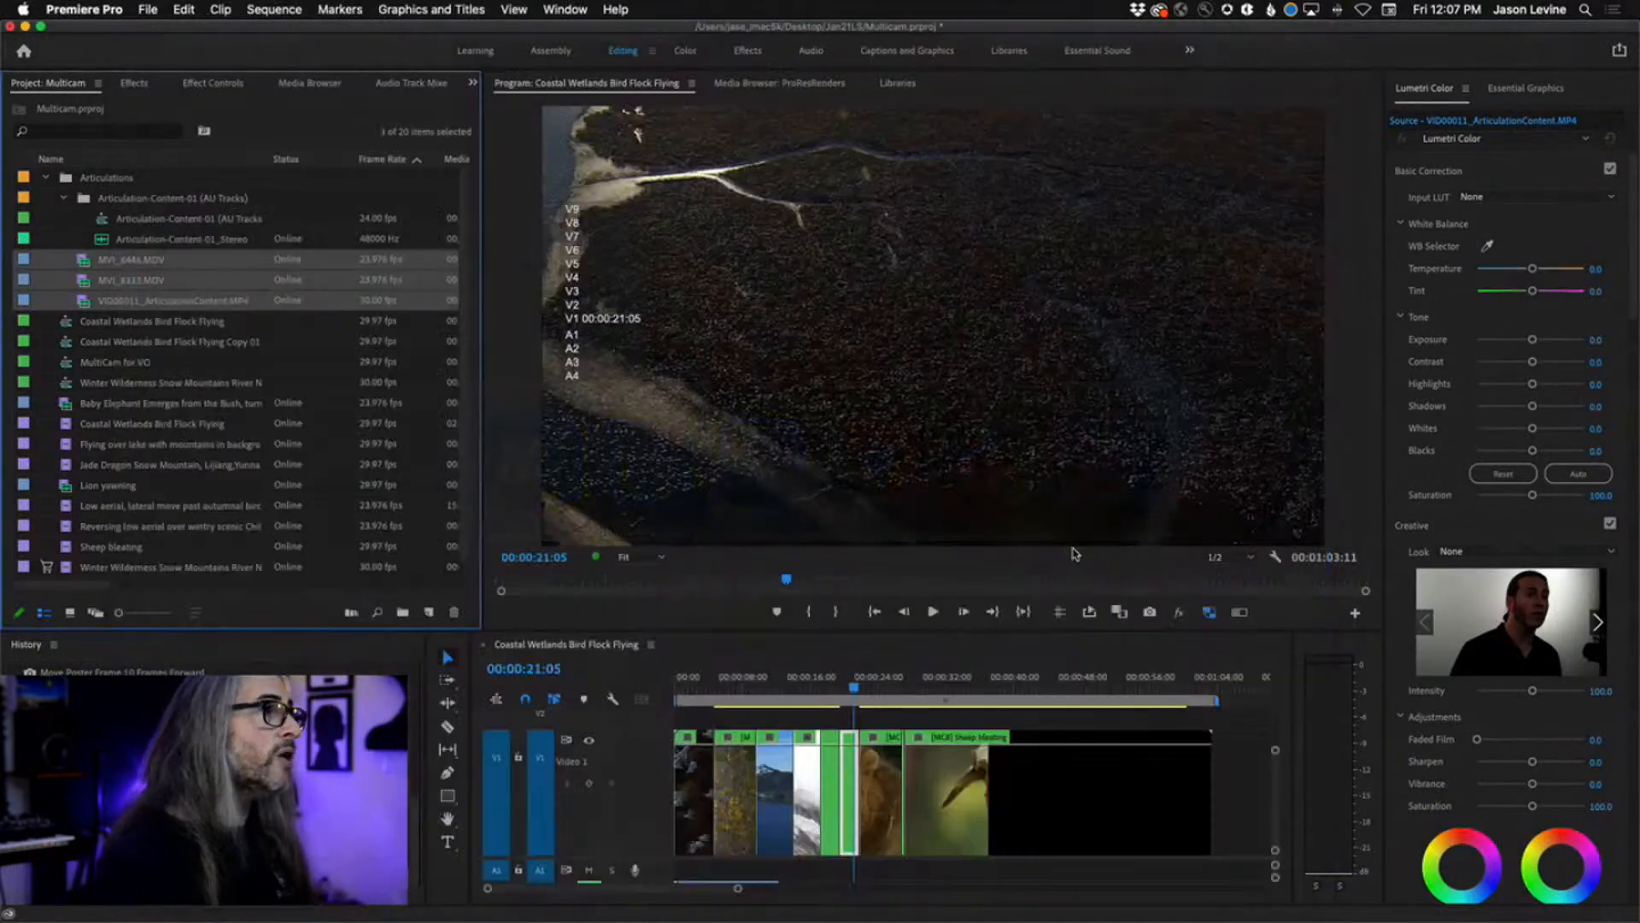
- Start a multi-camera source sequence named Articulation_MC from Articulation-Content-01_Stereo and the three camera clips, synchronized by Audio
shift+click(181, 241)
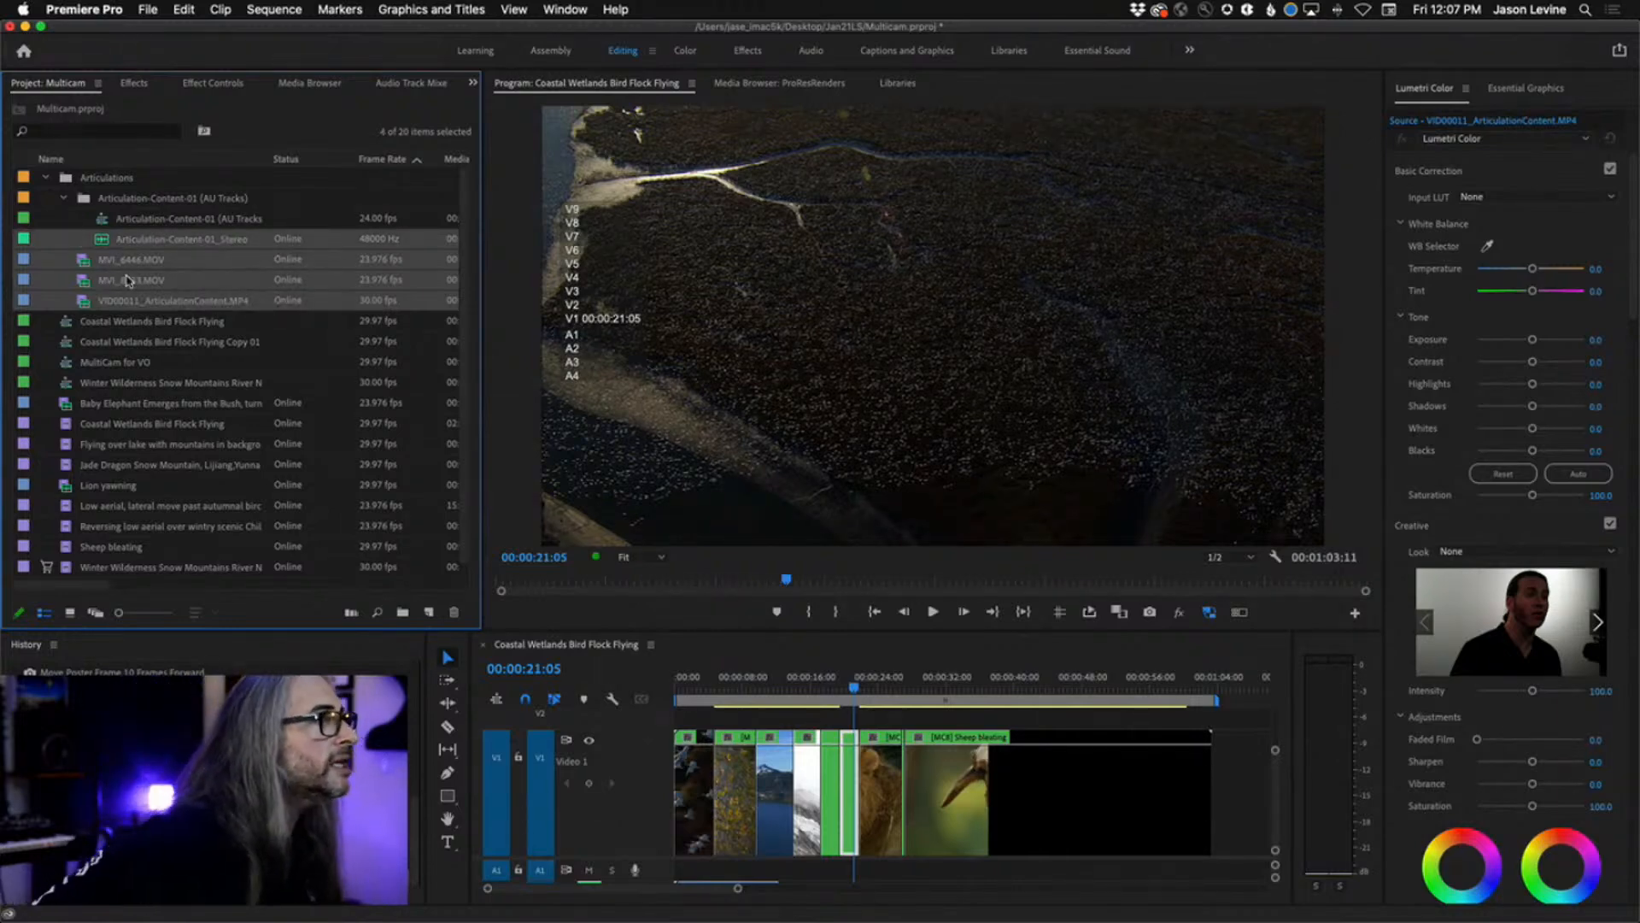
right_click(173, 256)
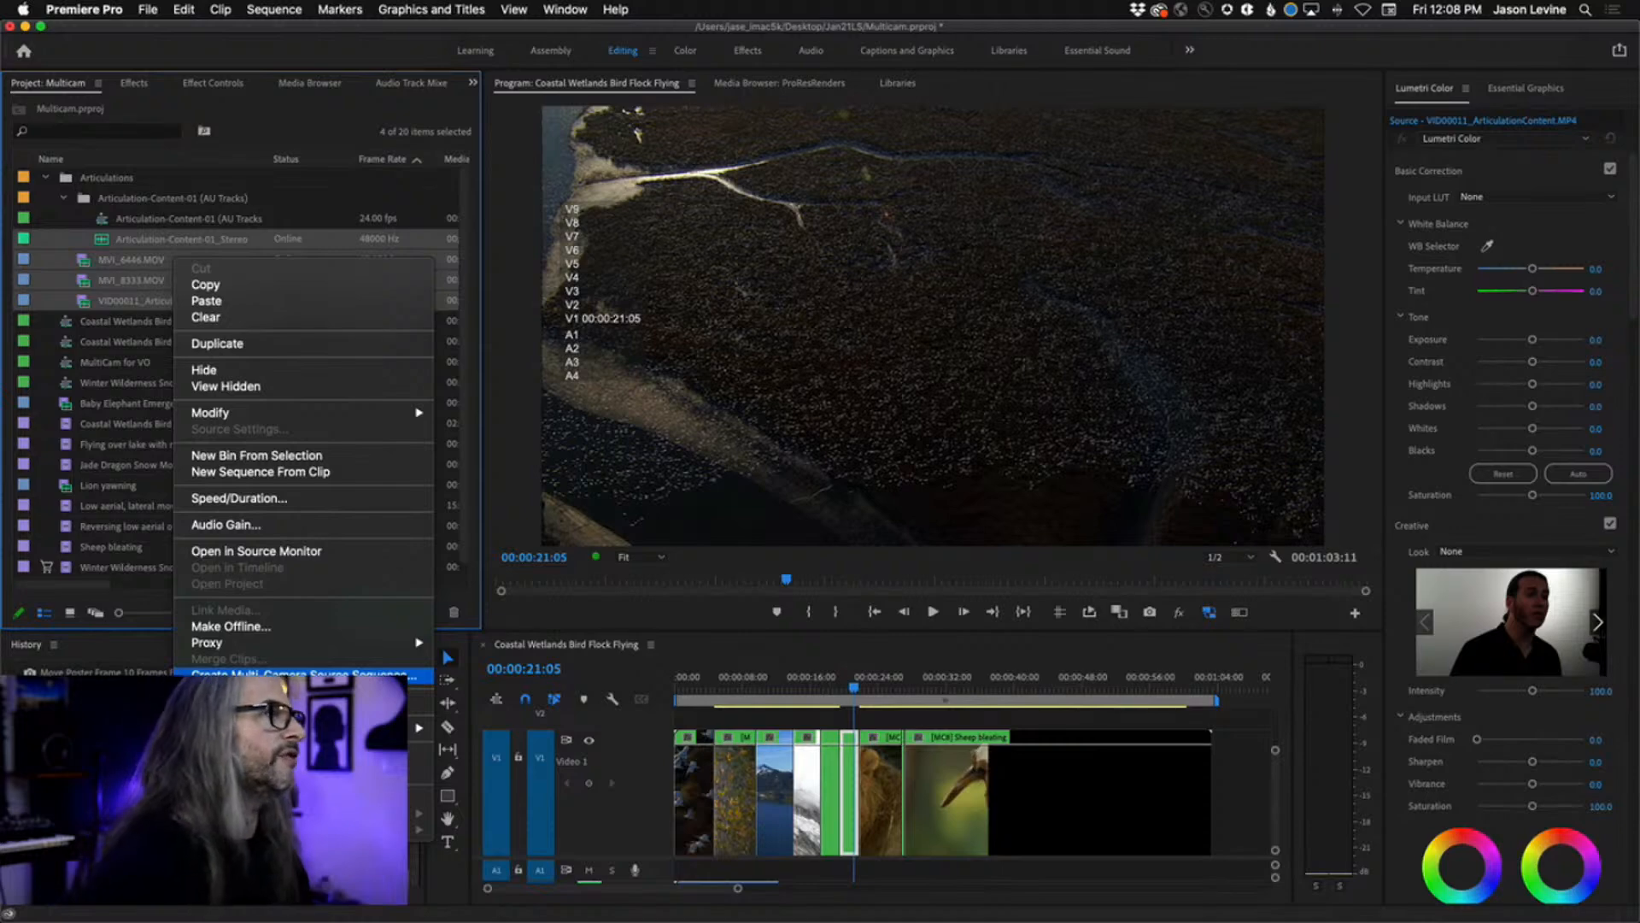
click(376, 674)
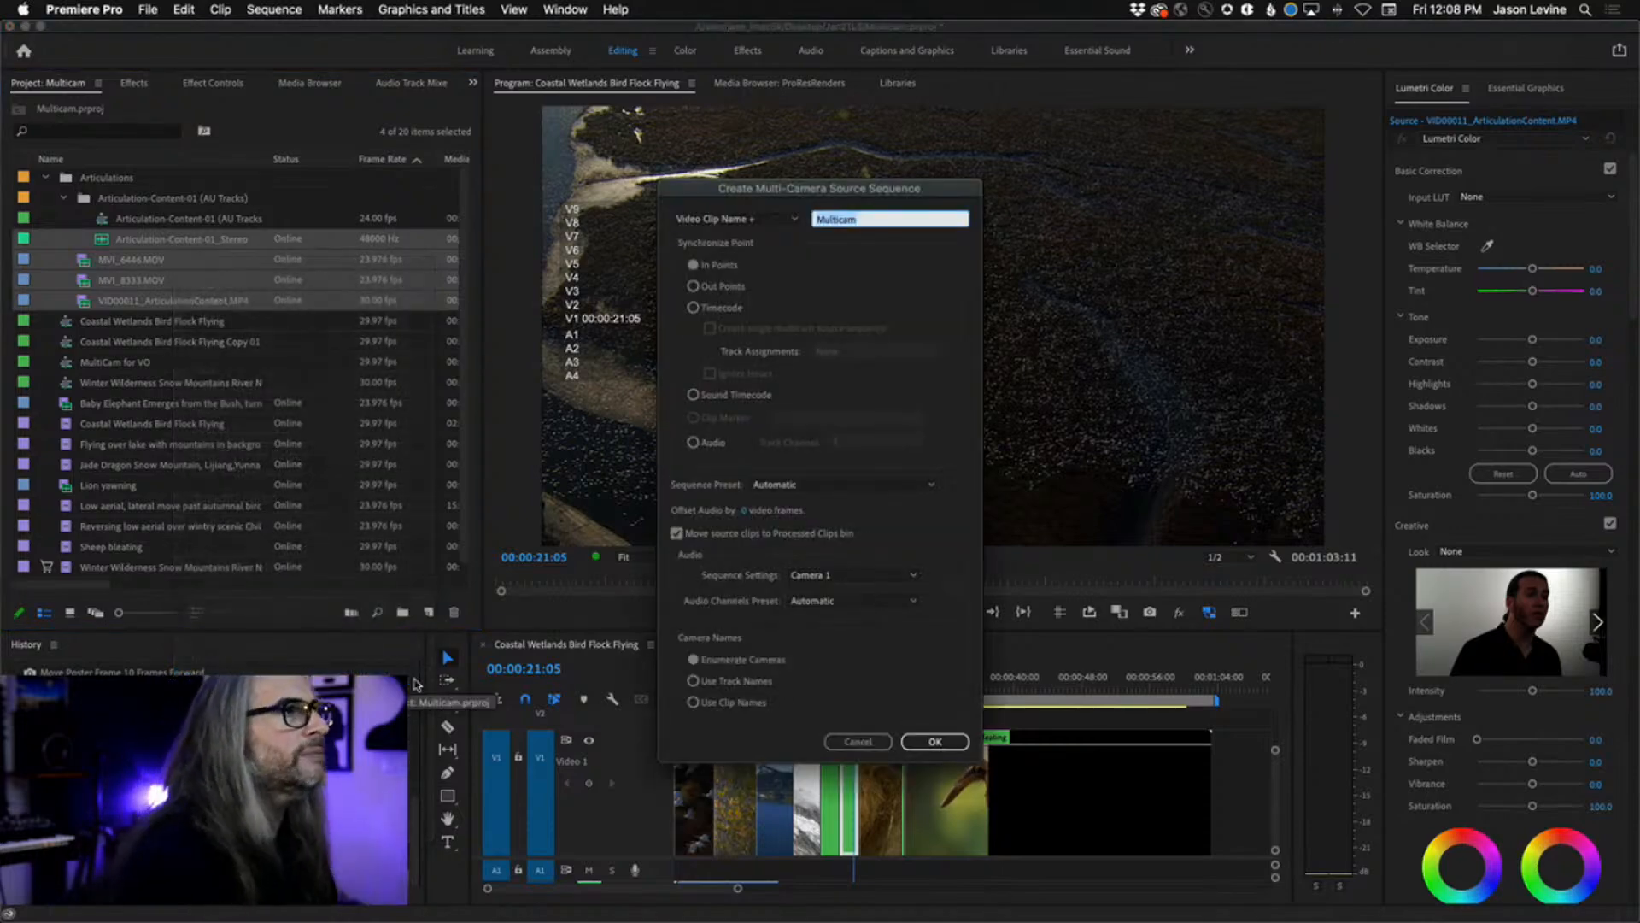
text(A)
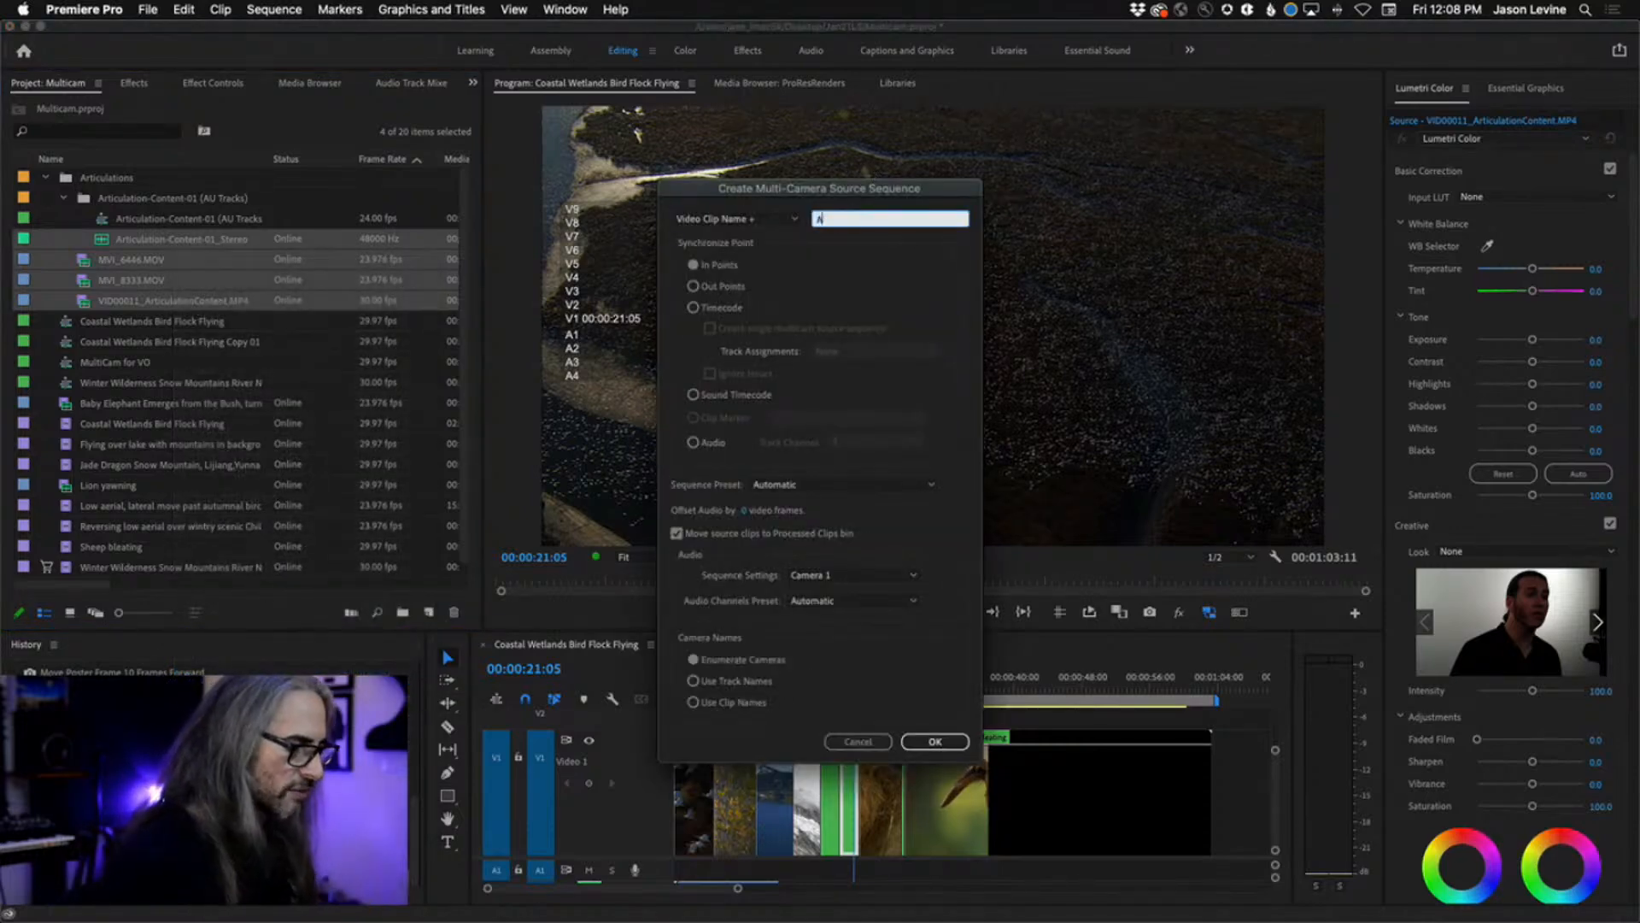
text(rticulation_MC)
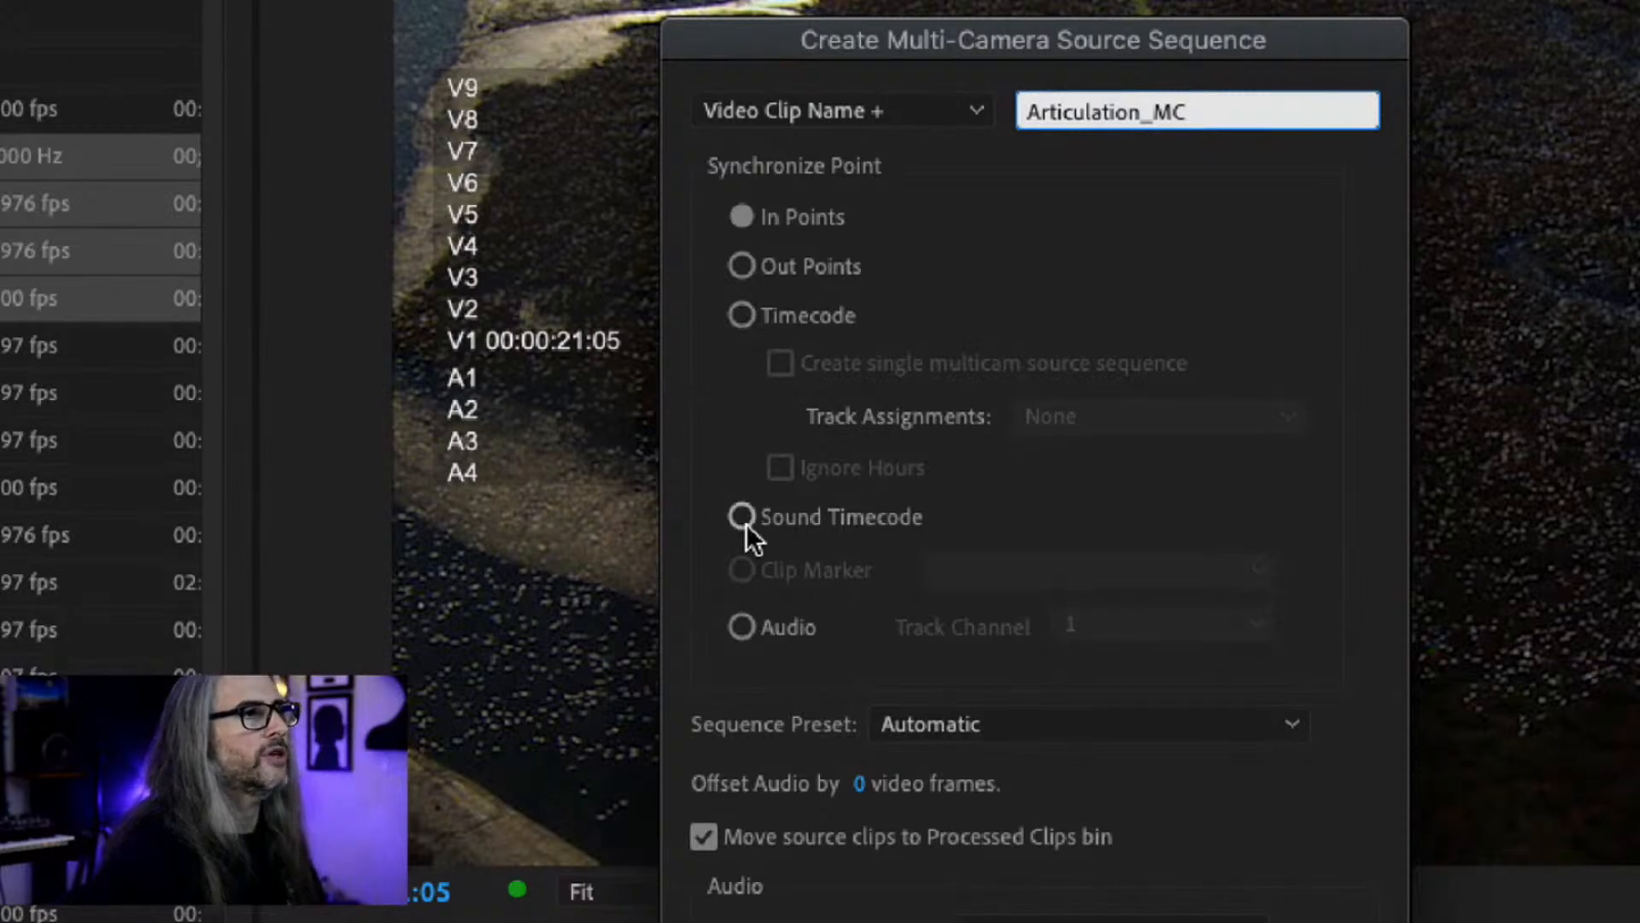
click(742, 629)
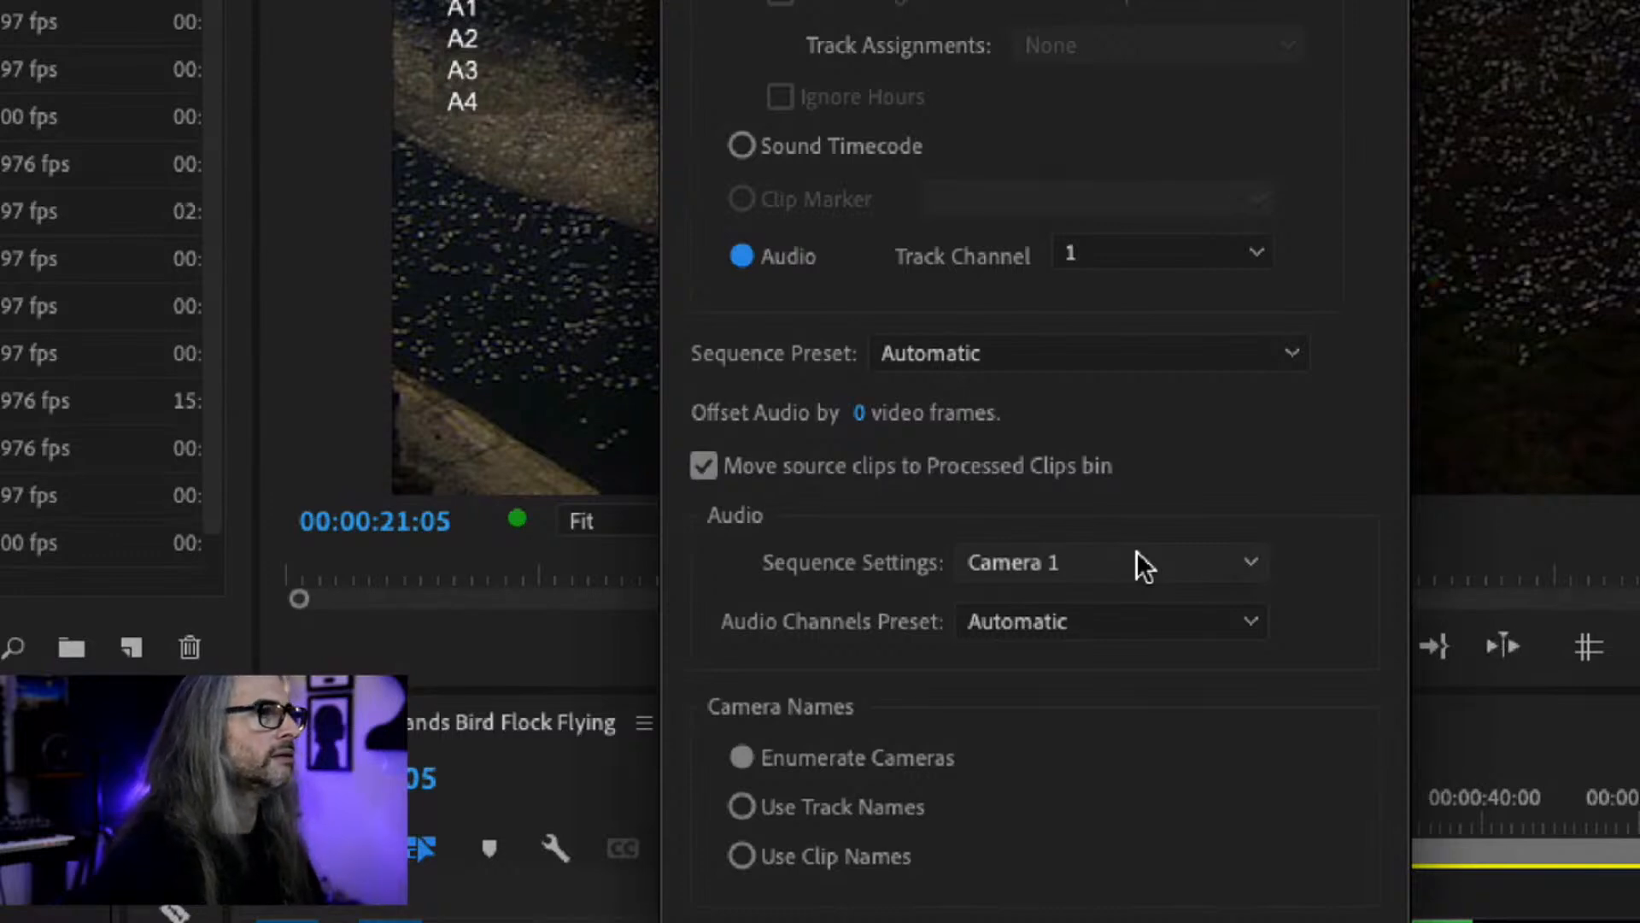
- Keep Camera 1 as the audio sequence setting, set the audio channels preset to Stereo, and create the multi-camera source sequence
click(1140, 557)
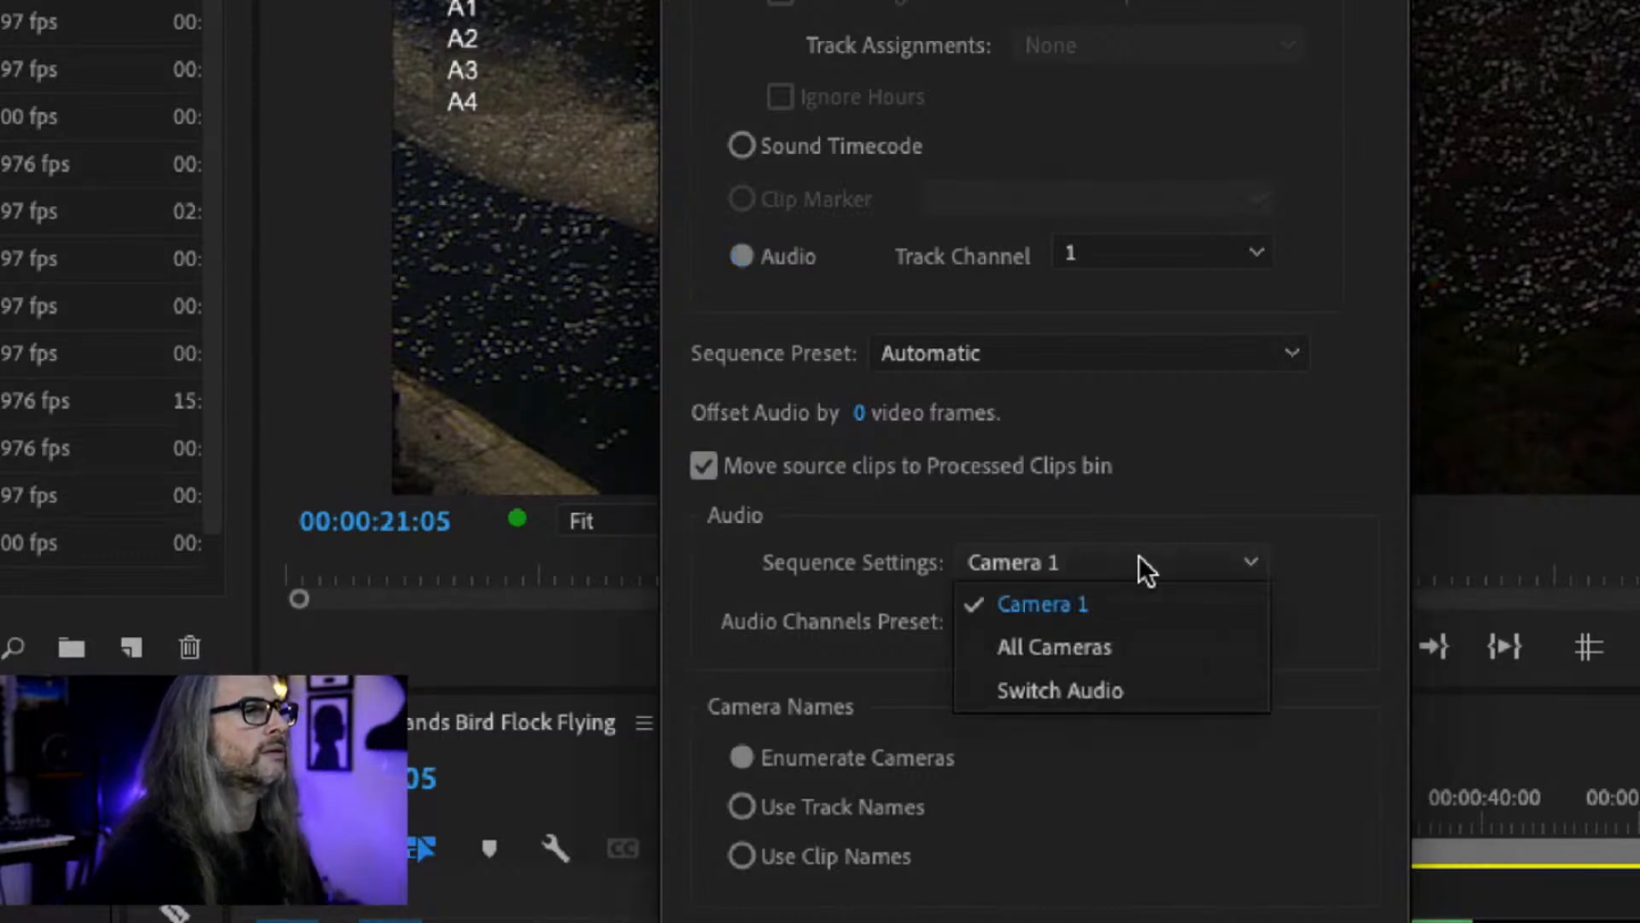
click(1140, 513)
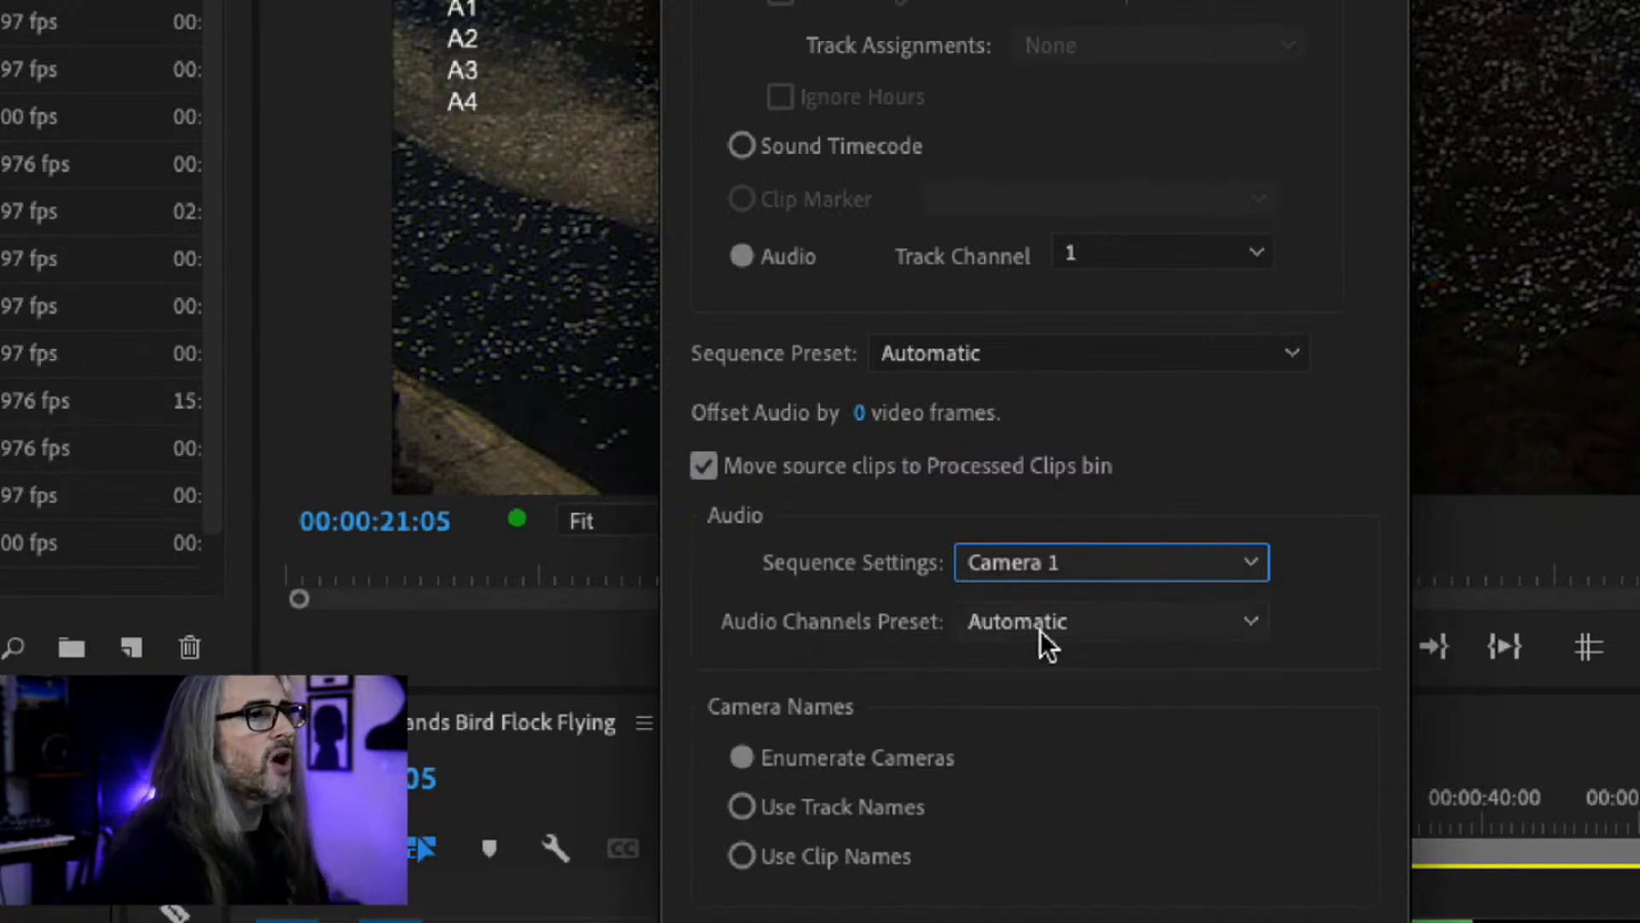
click(1116, 632)
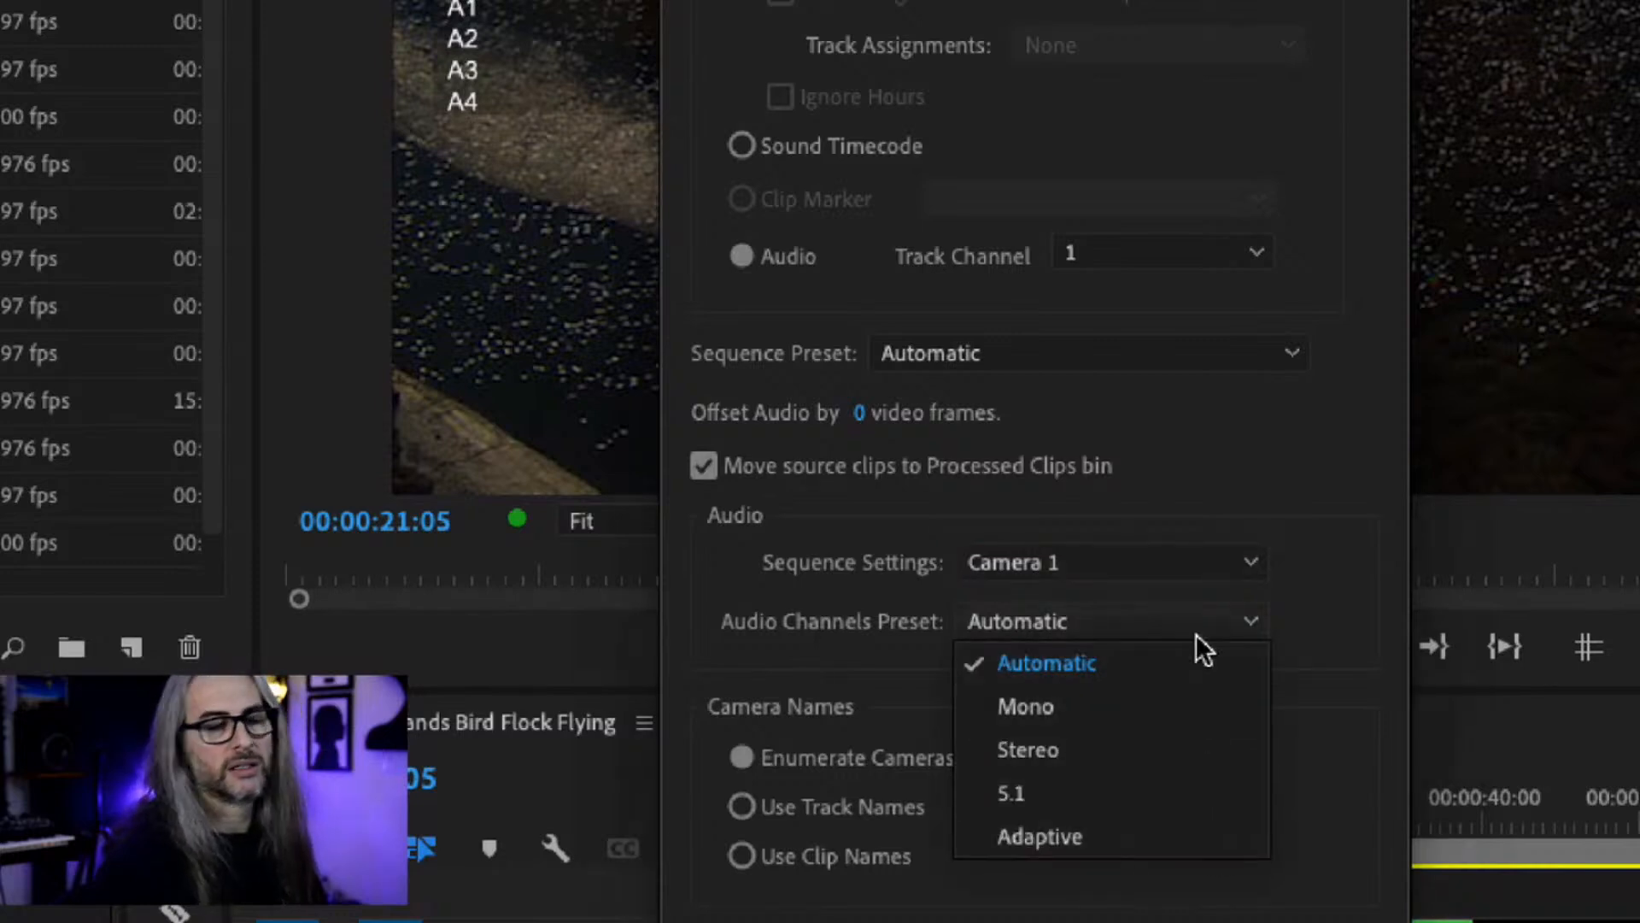
click(1182, 750)
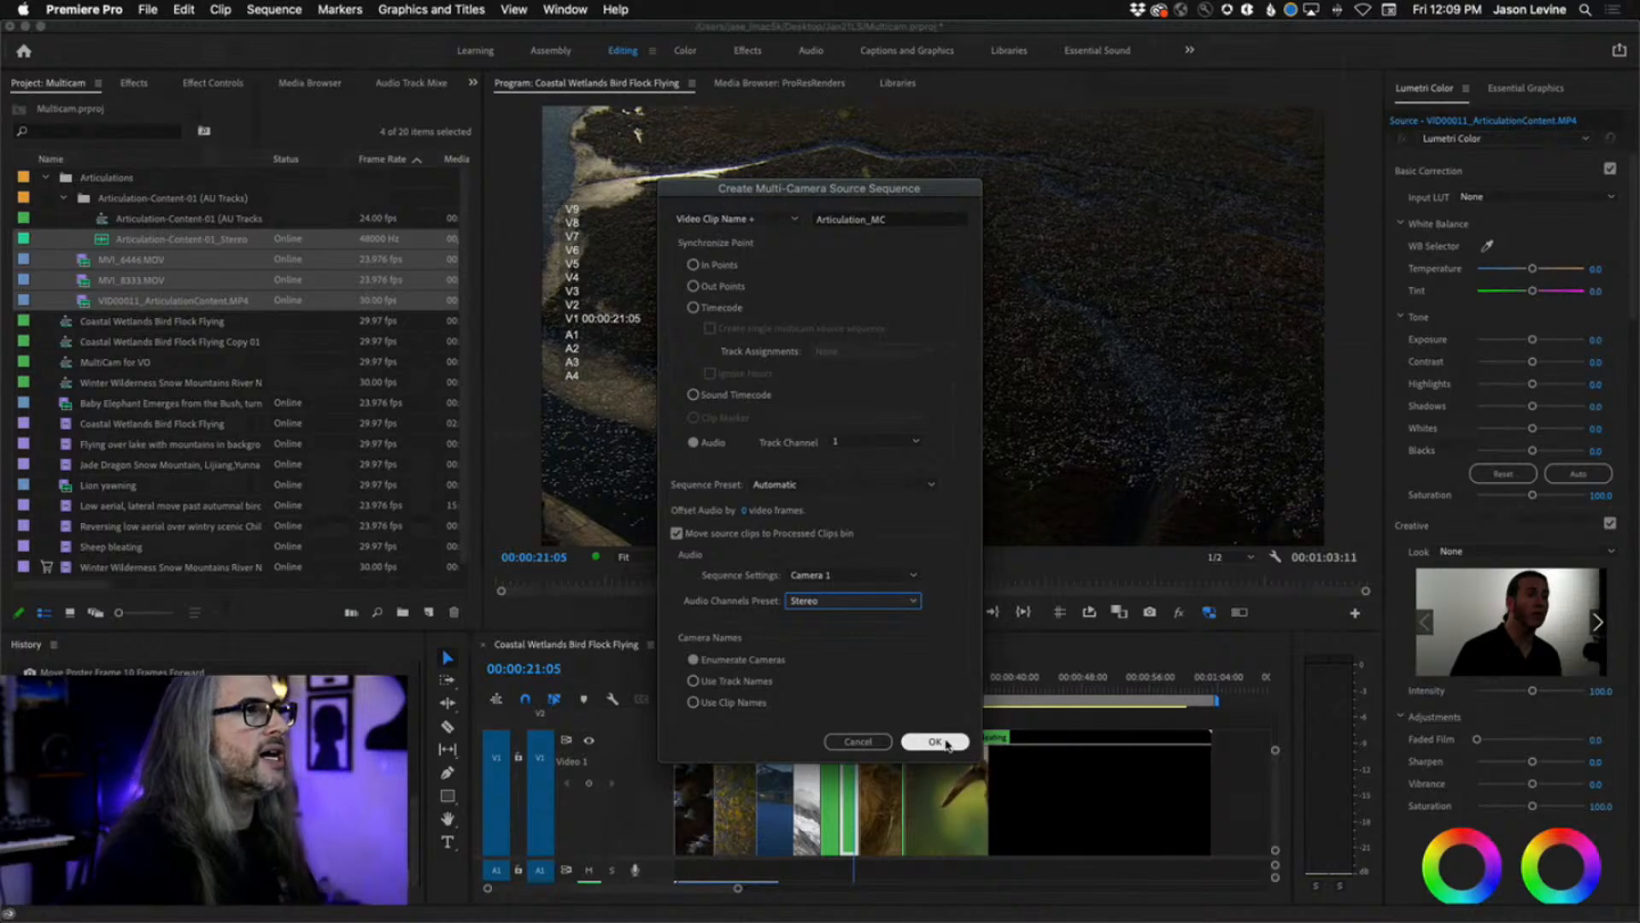
click(936, 742)
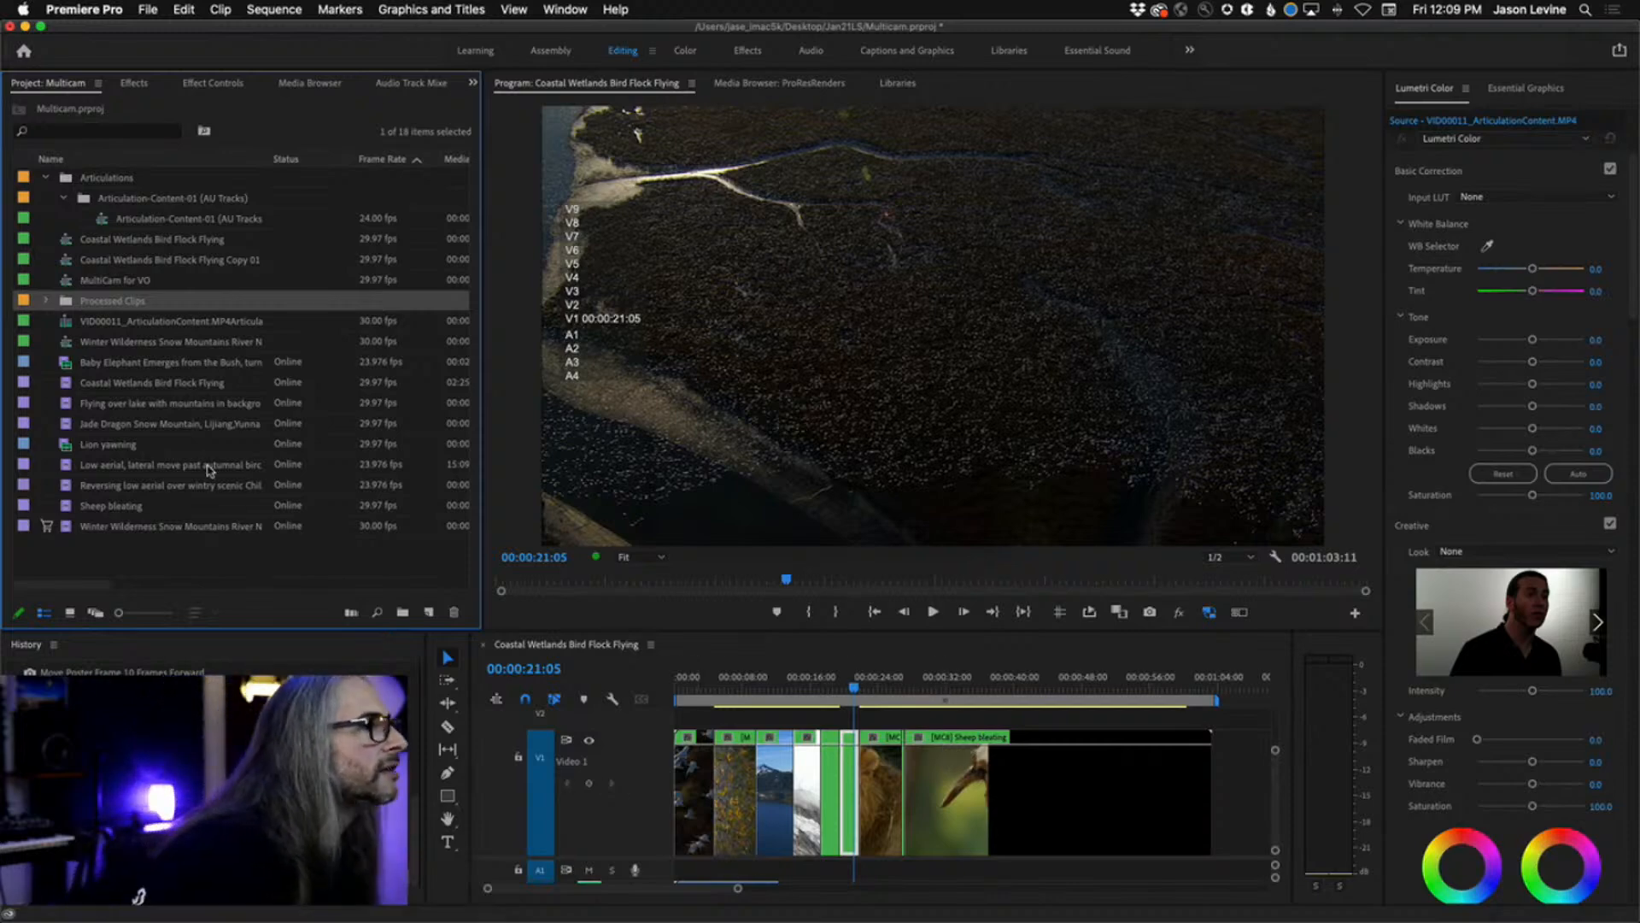
- Create a new sequence from the Articulation_MC multi-camera source and scrub through it in multi-camera view to about 00:02:56
click(47, 304)
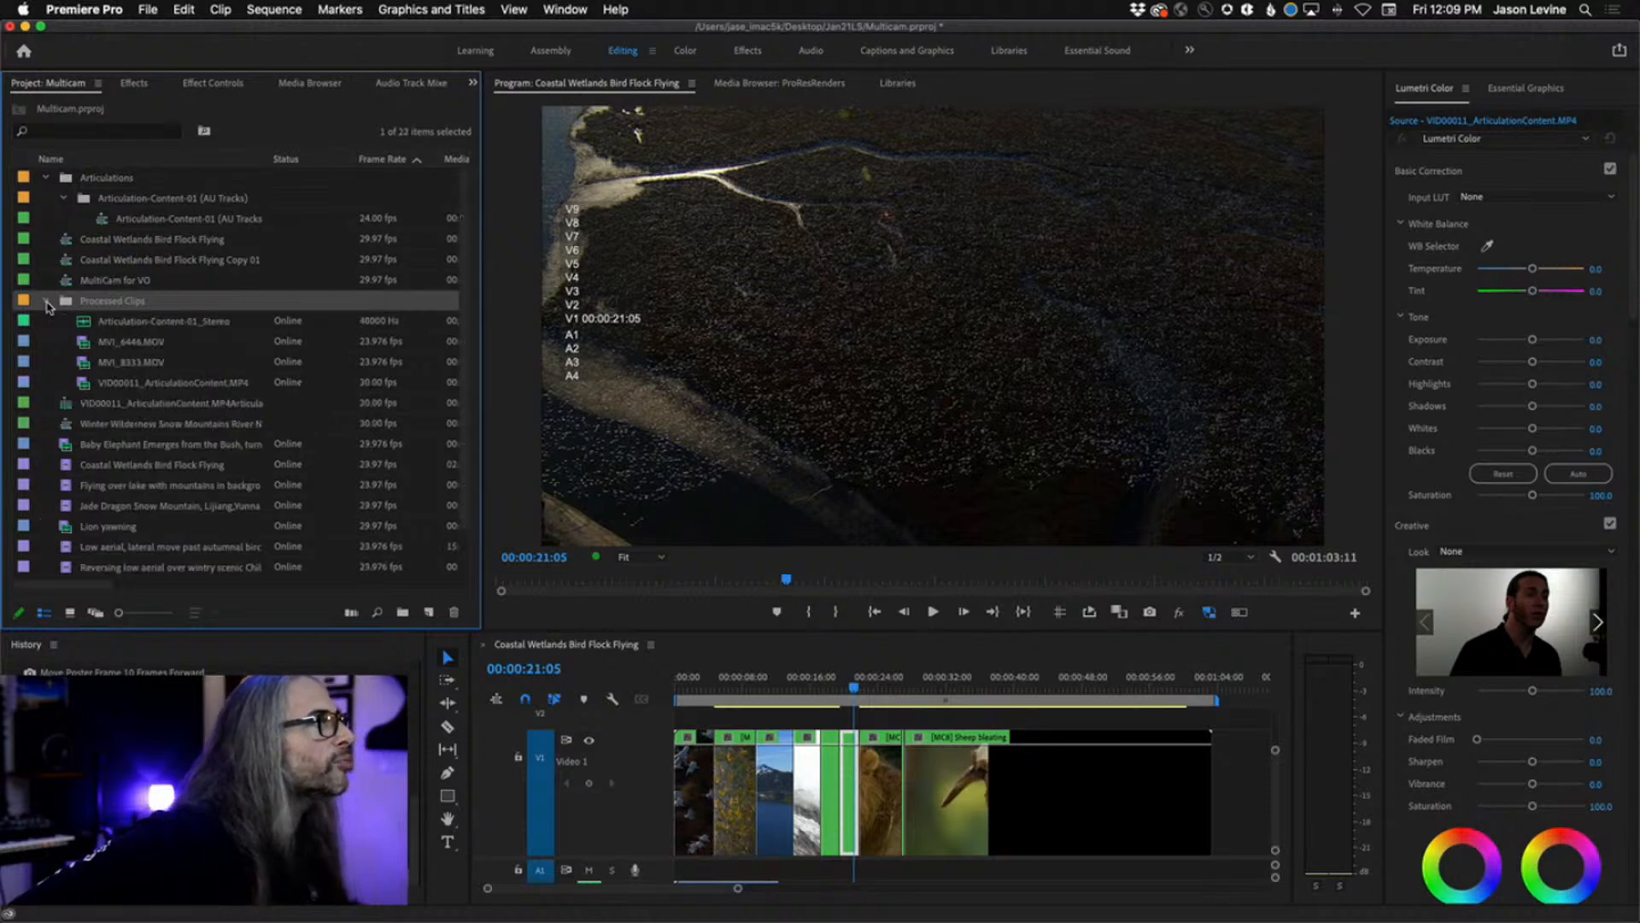
click(66, 409)
right_click(66, 409)
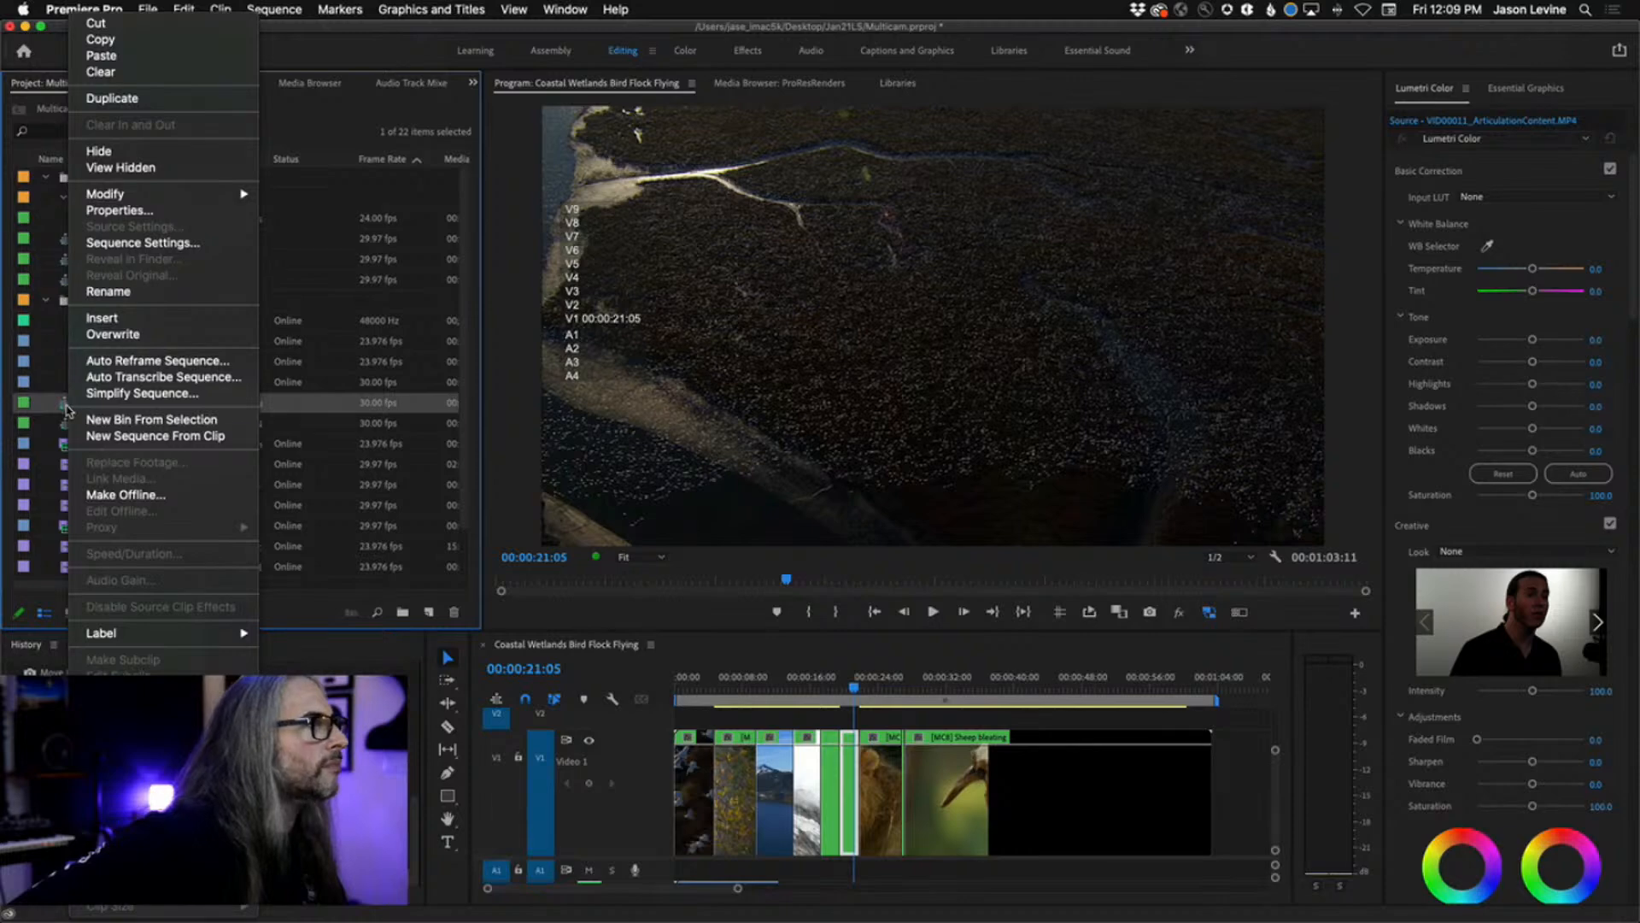
click(156, 436)
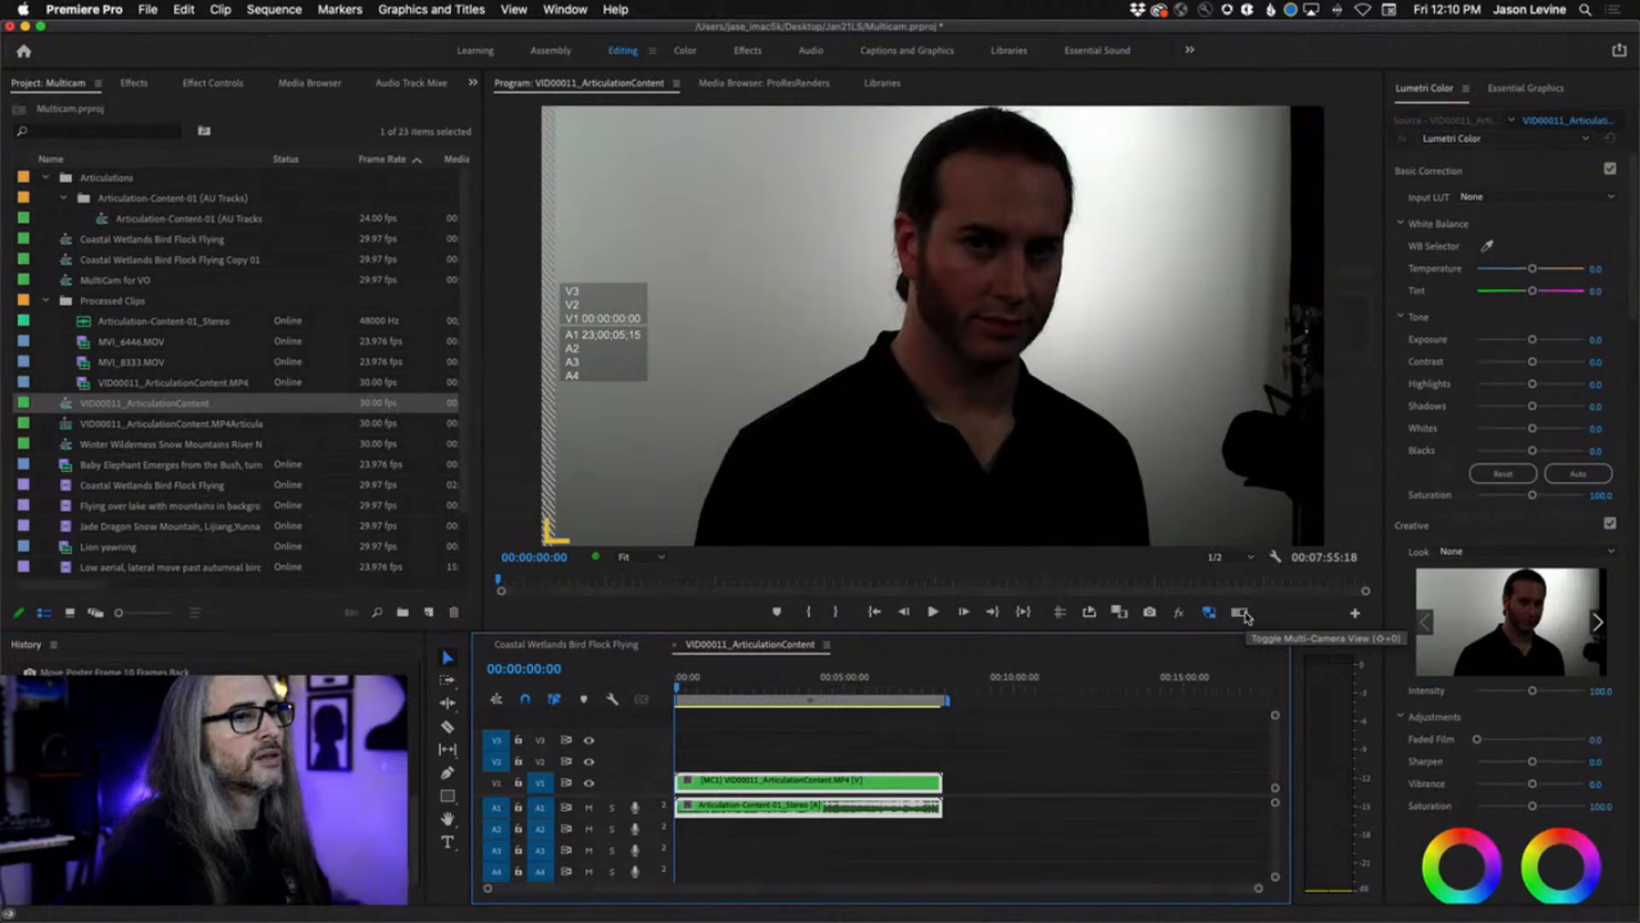
click(1244, 614)
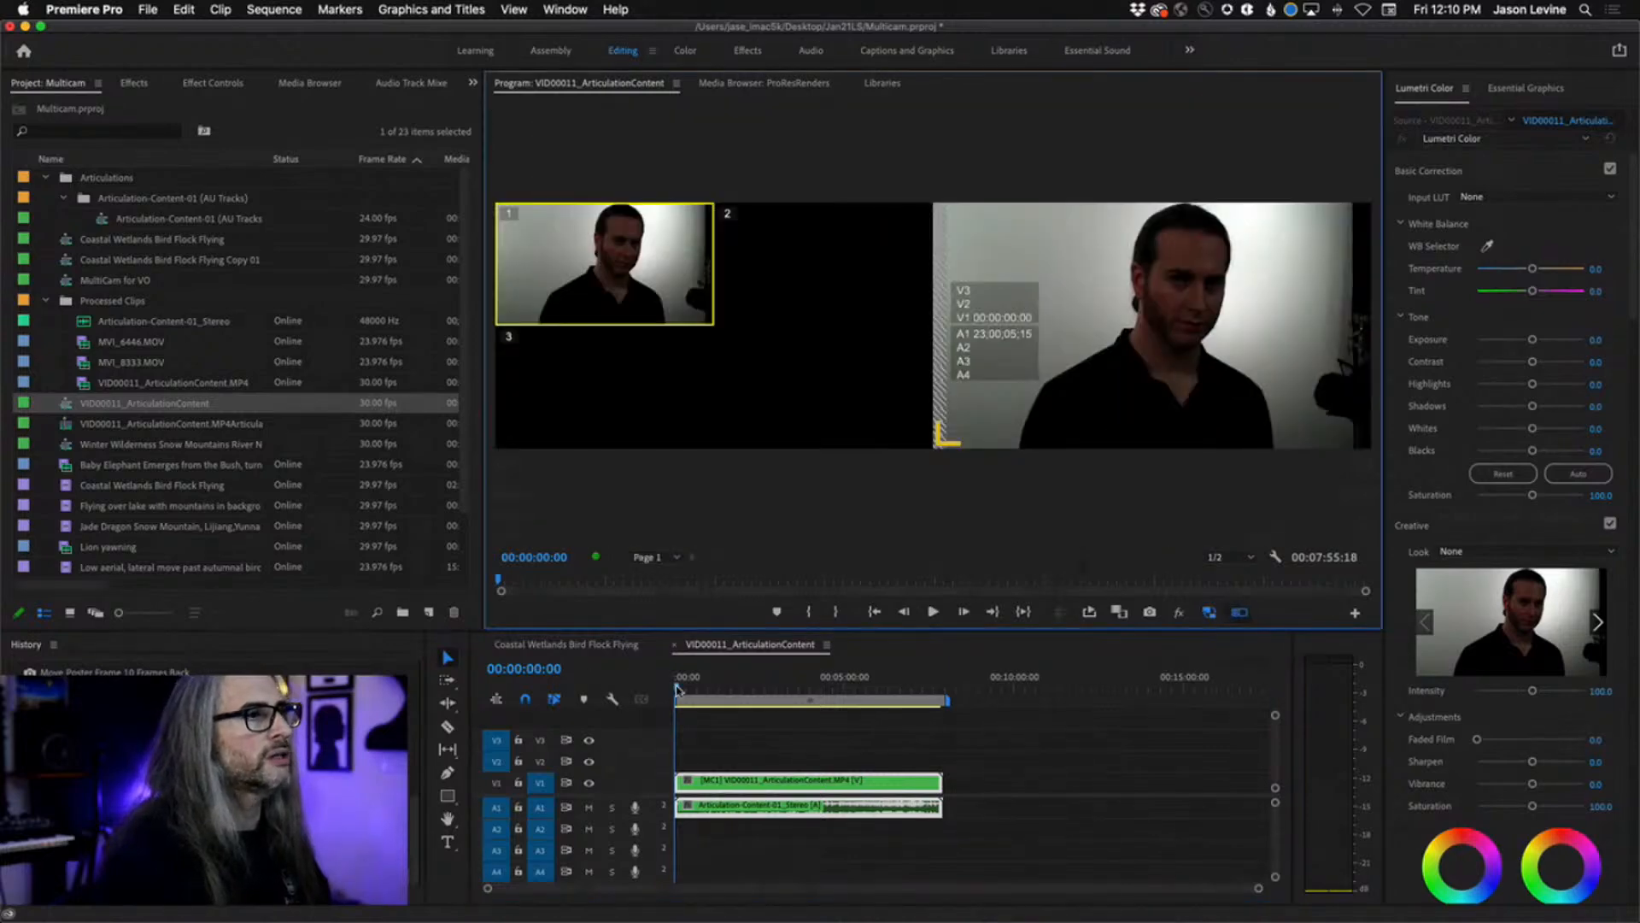
drag(681, 690, 776, 695)
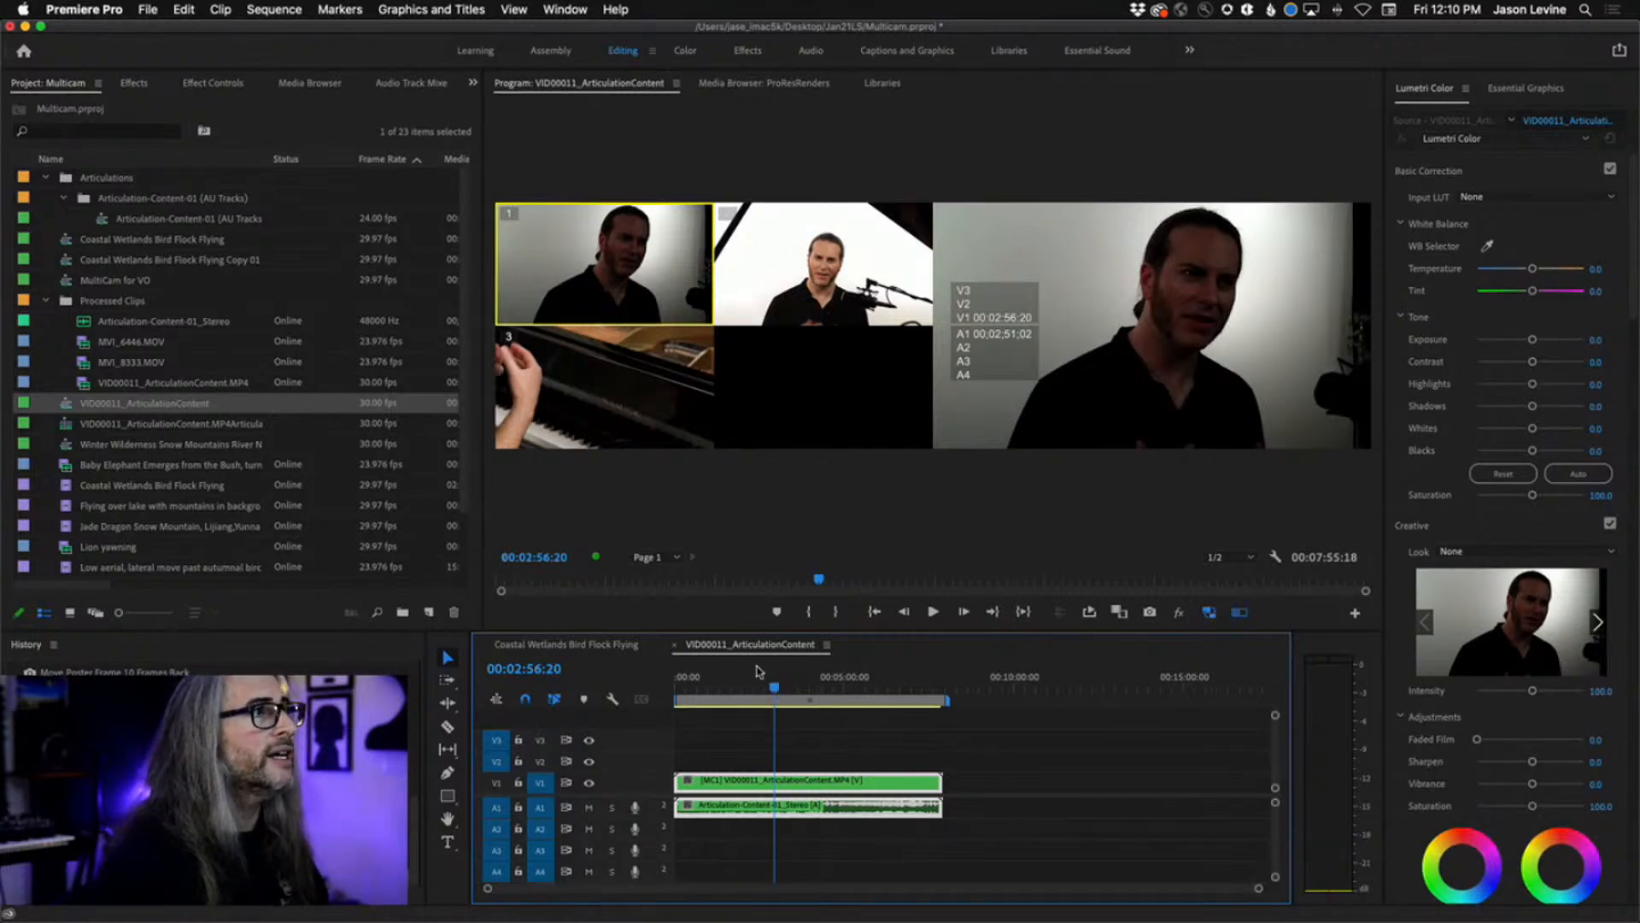
- Open the Articulation_MC source in the Source monitor to view its angles, and return to the project items
double_click(134, 425)
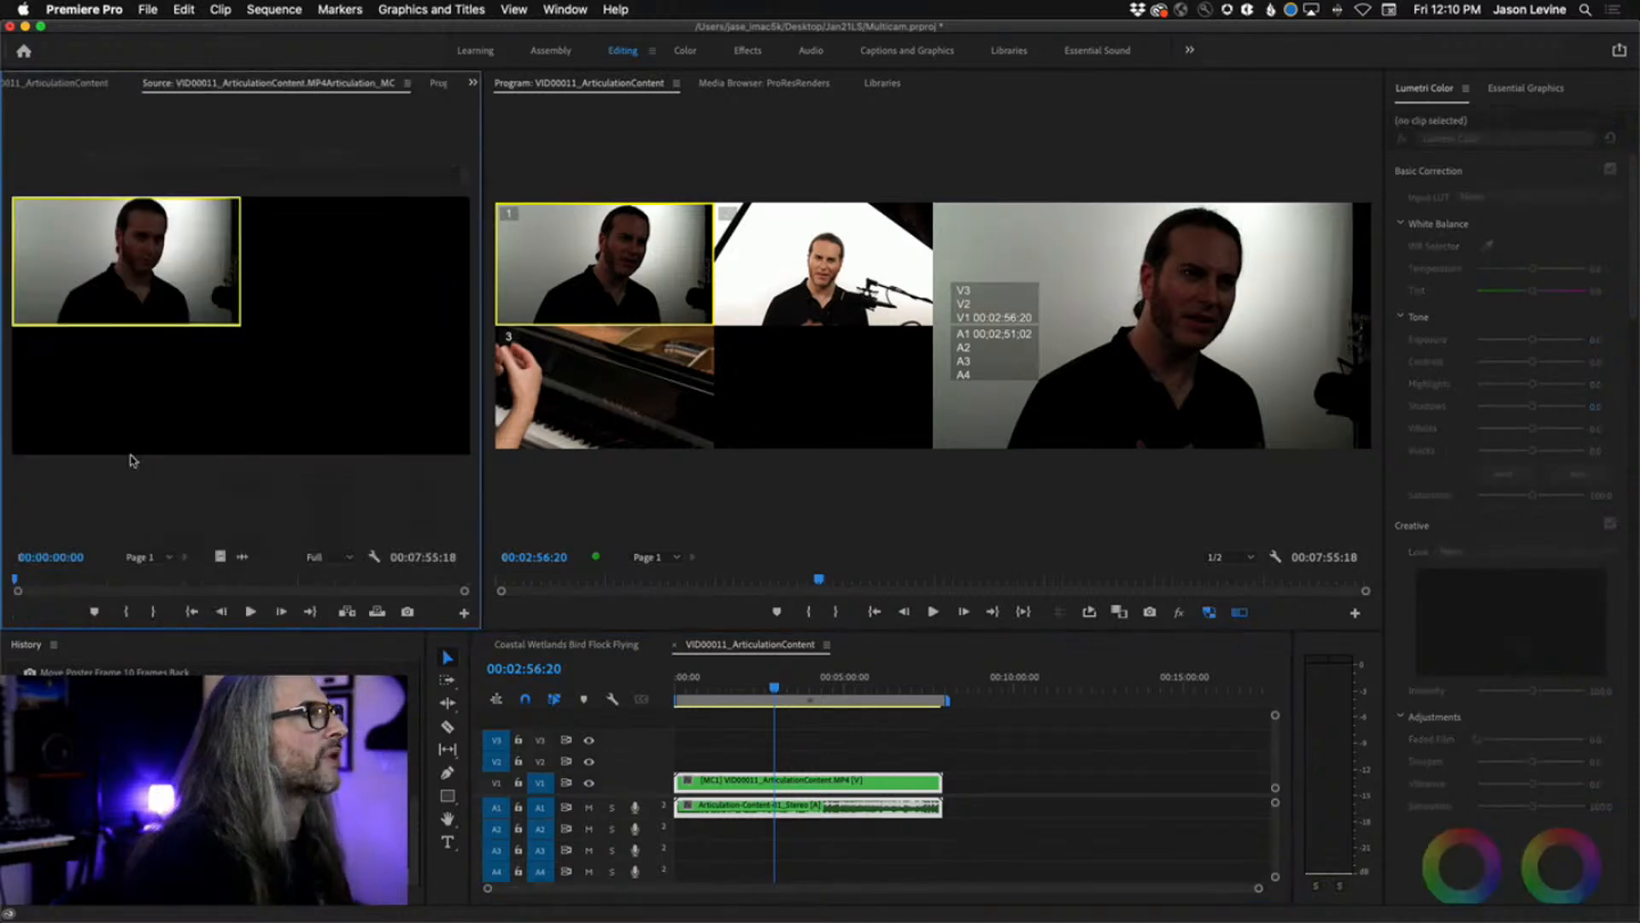
click(83, 85)
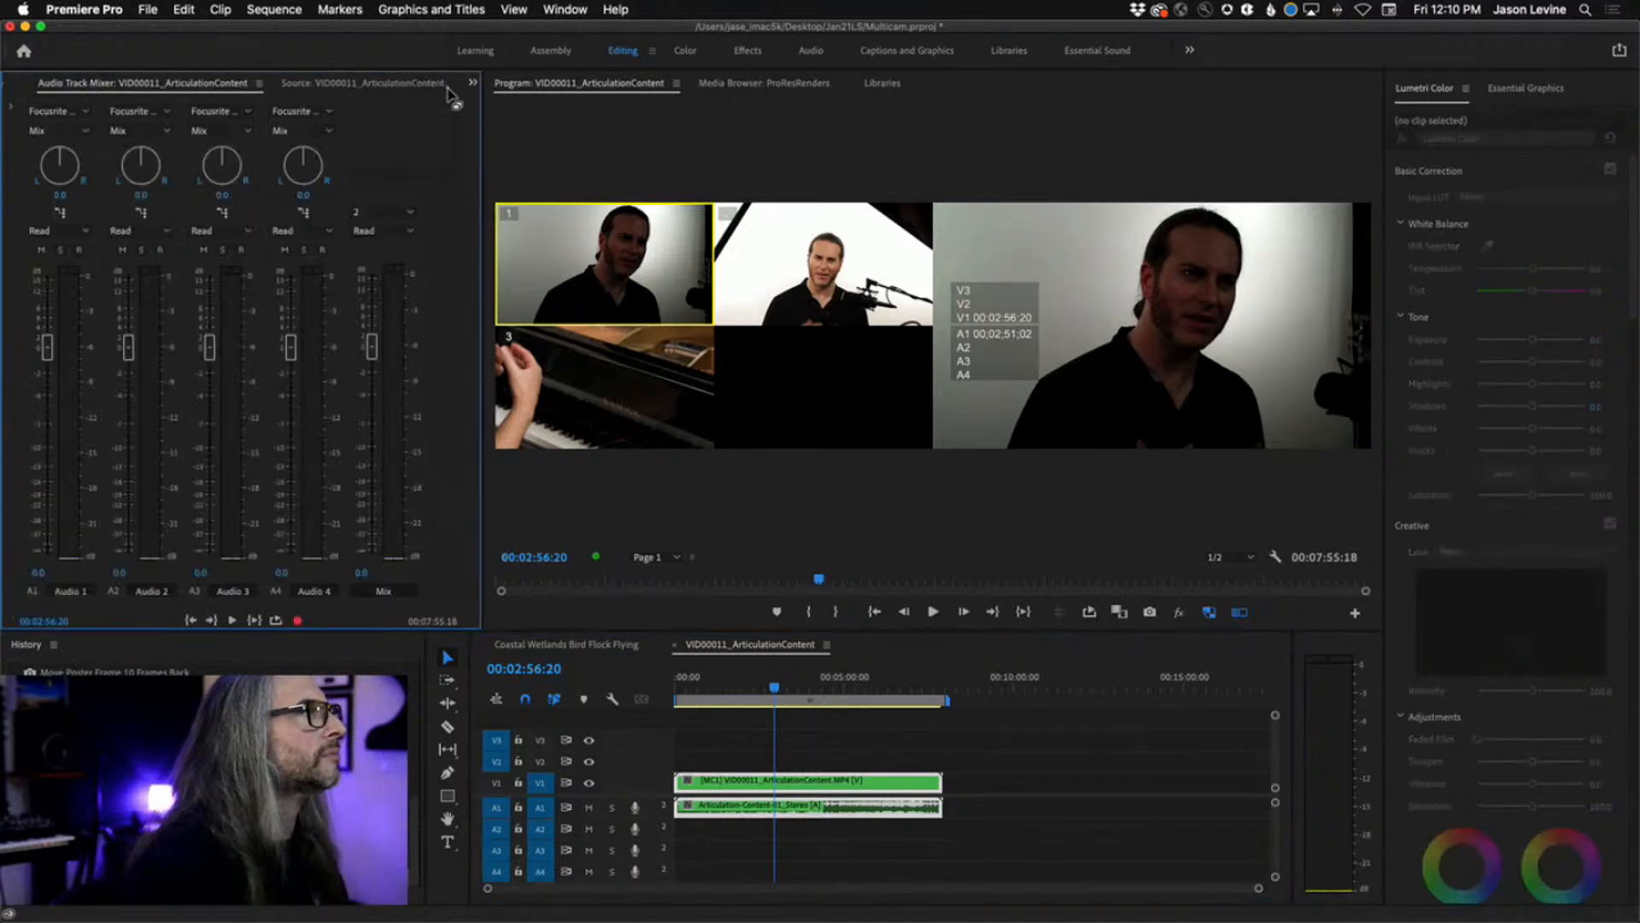
click(472, 82)
click(520, 104)
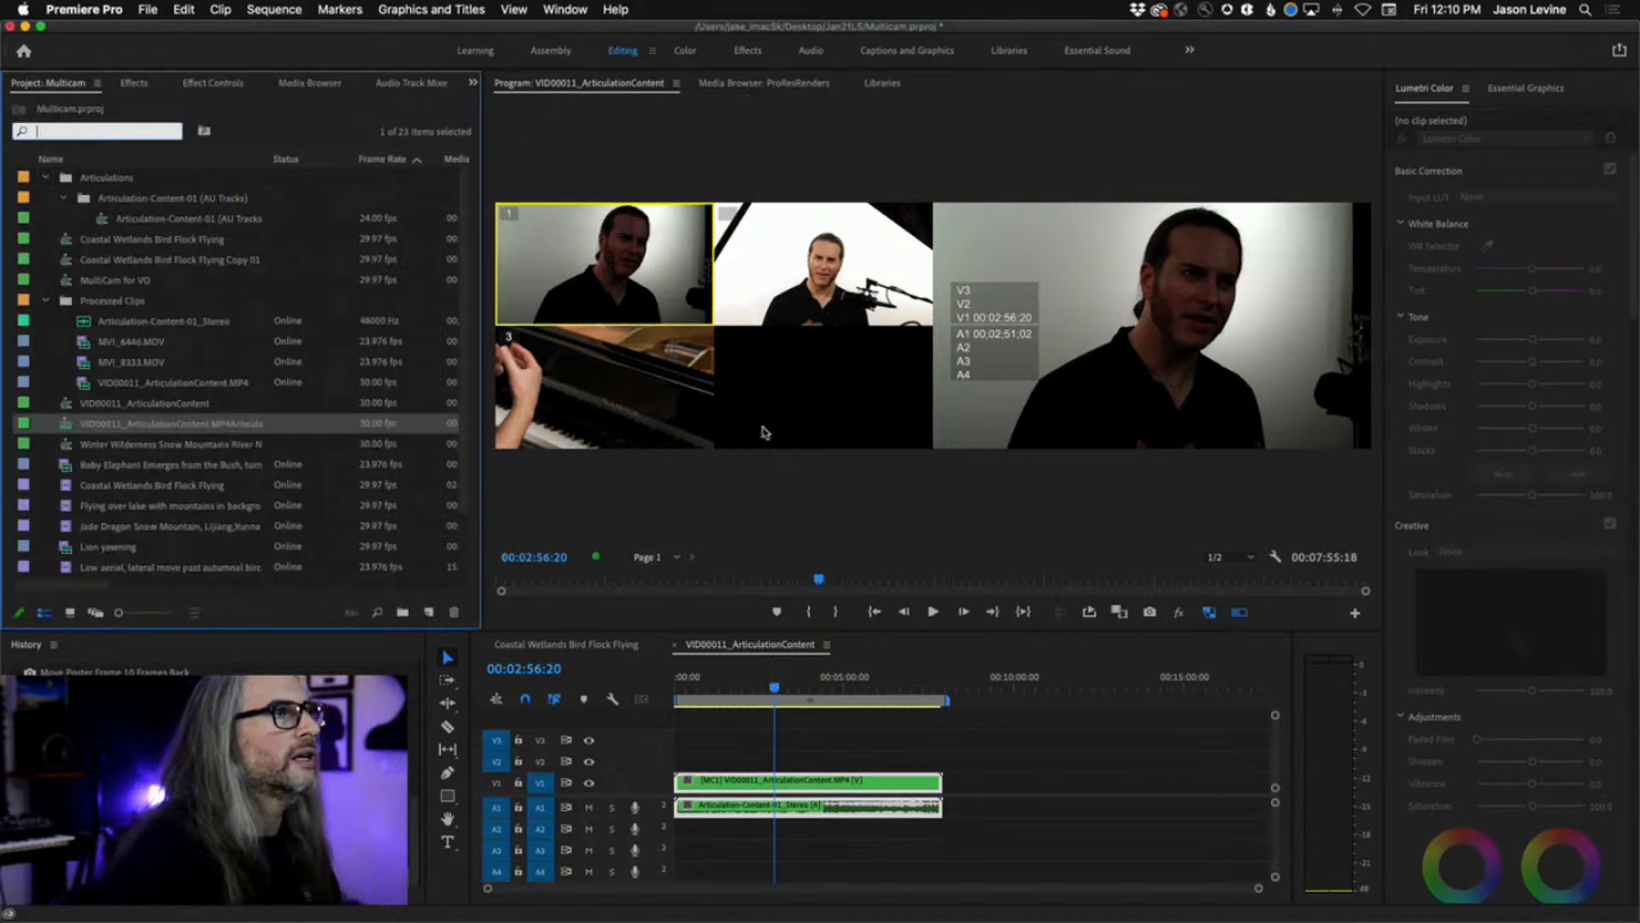
- Switch the multicam clip to camera 2 and expand the Audio 1 track to show its waveform
click(767, 323)
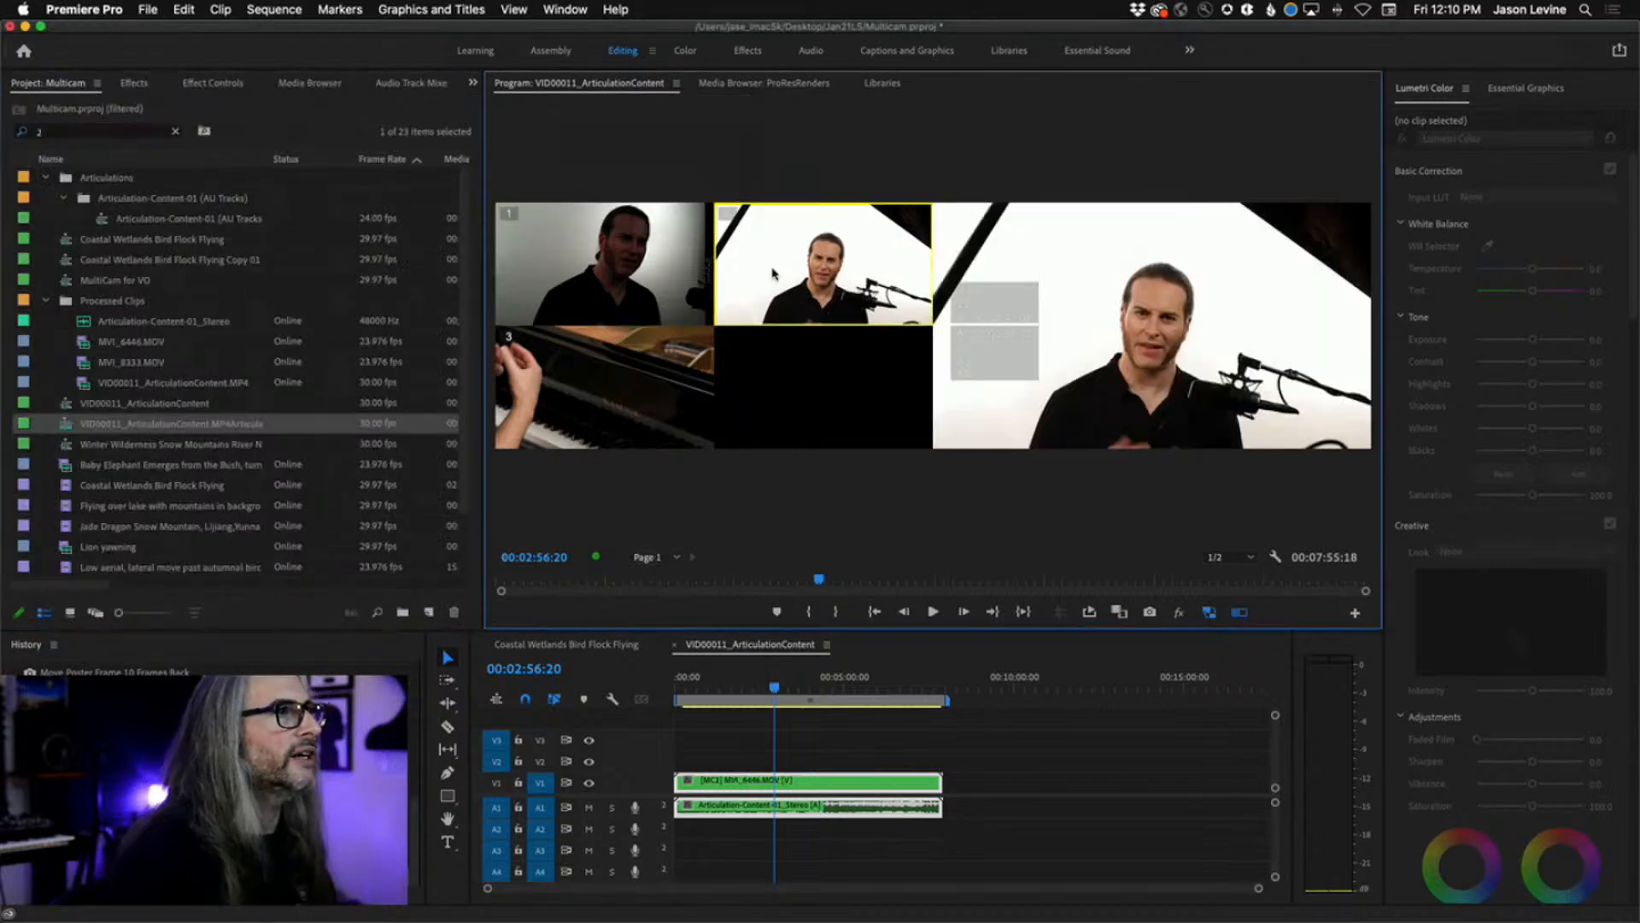
click(761, 689)
drag(760, 692, 721, 691)
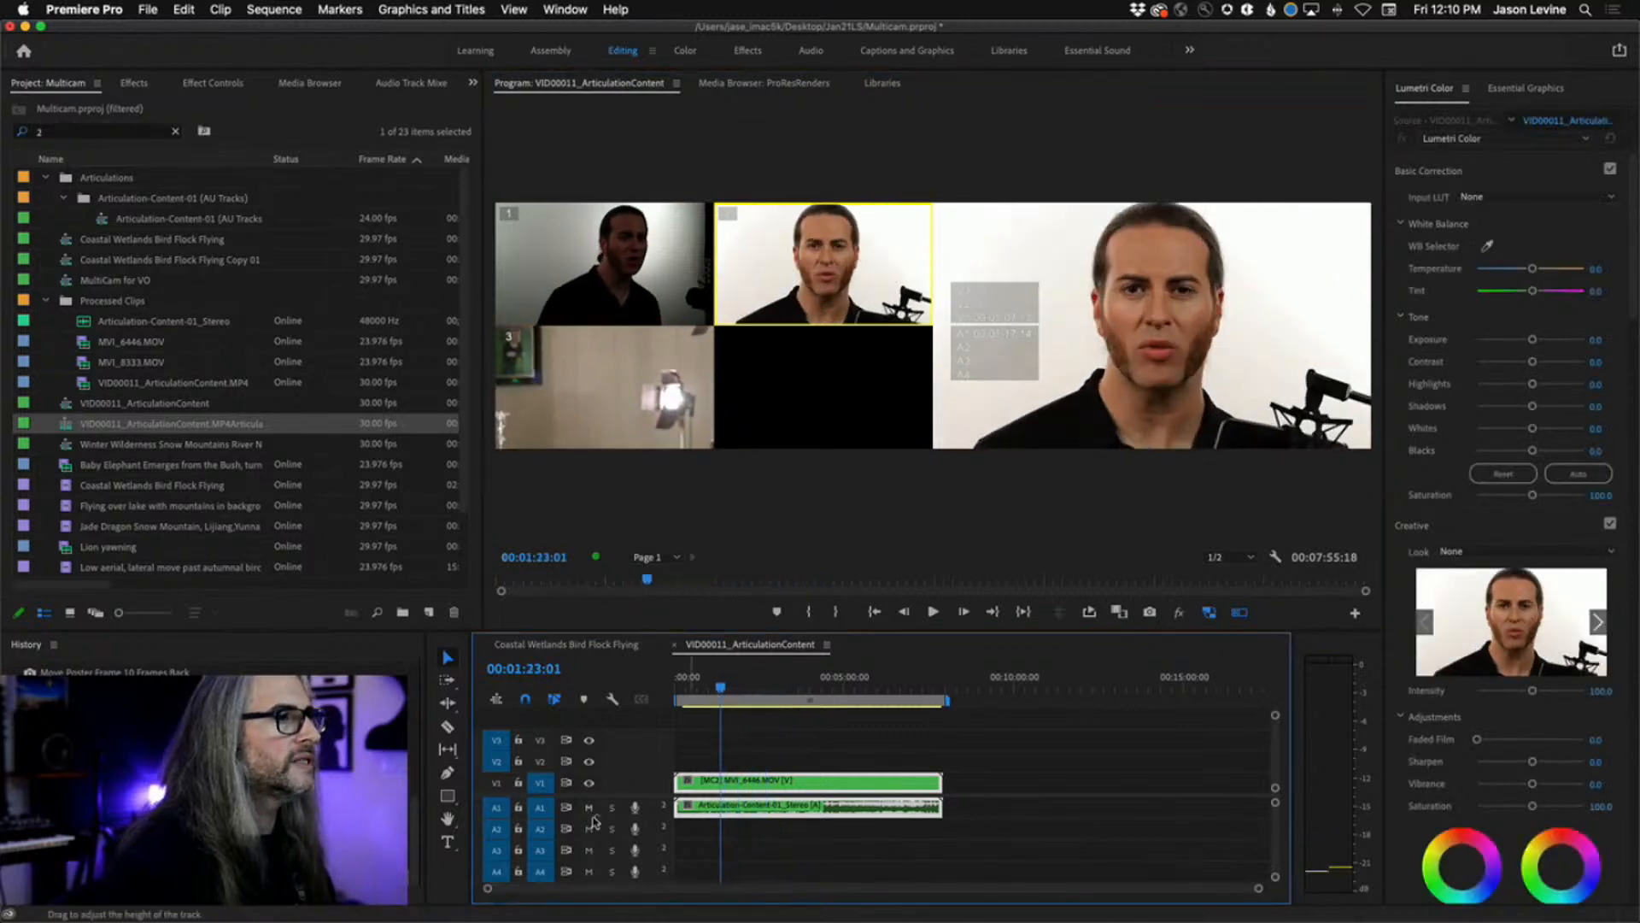
double_click(647, 816)
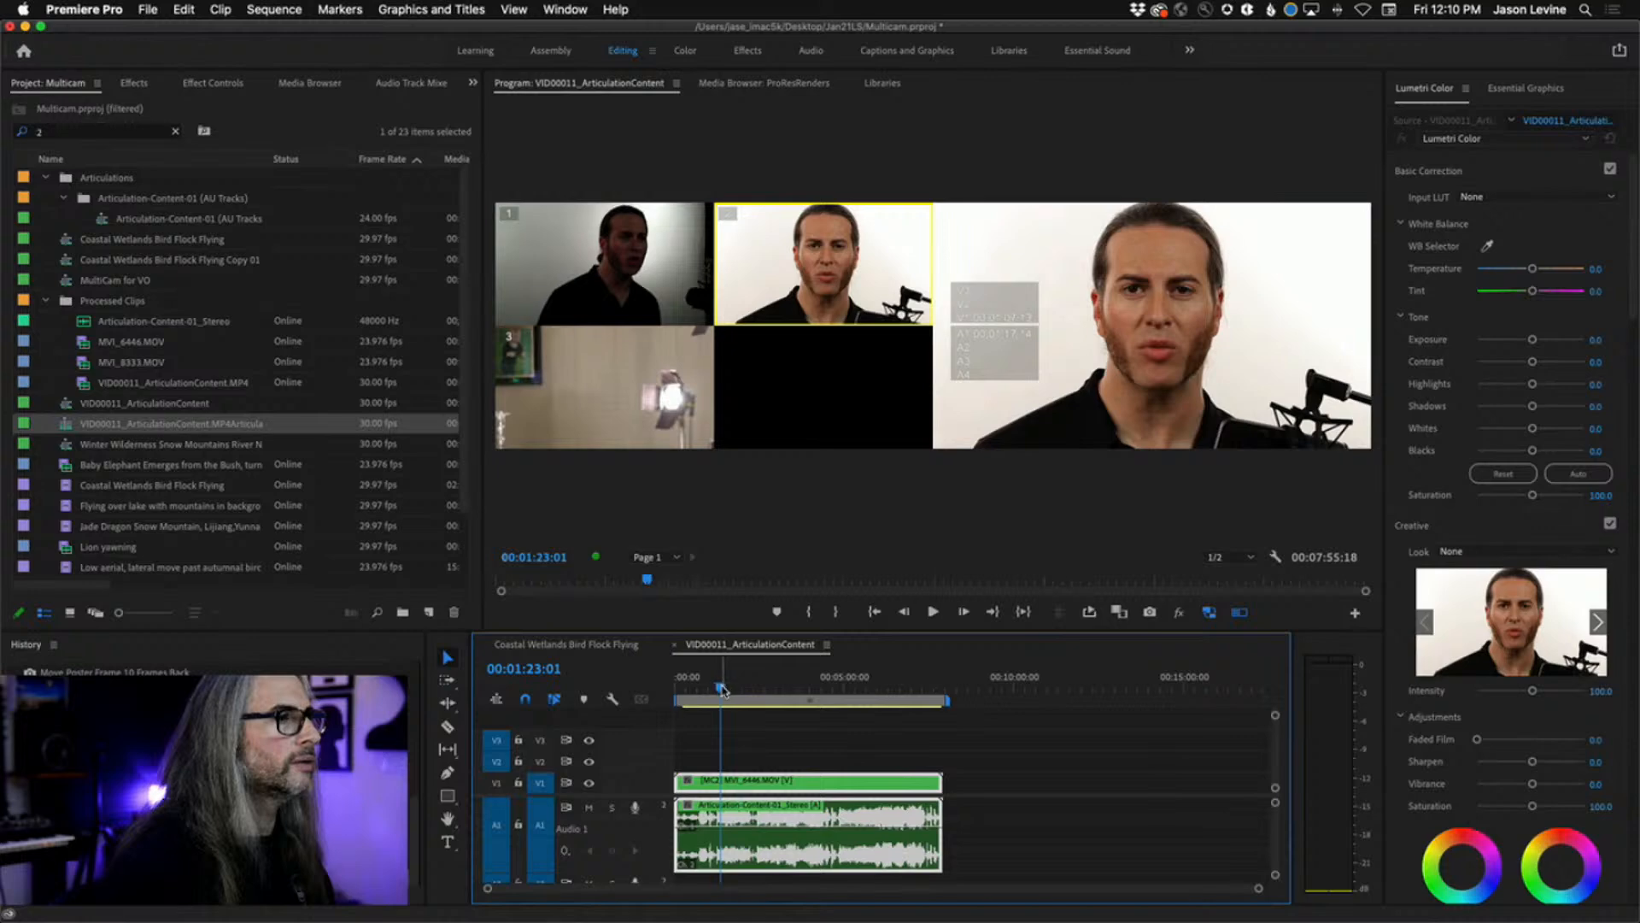
- Play short passages from about 00:01:12 and 00:01:41 to check that the camera angles sync with the stereo audio
mouse_move(723, 691)
mouse_down()
mouse_move(737, 690)
mouse_move(718, 688)
mouse_up()
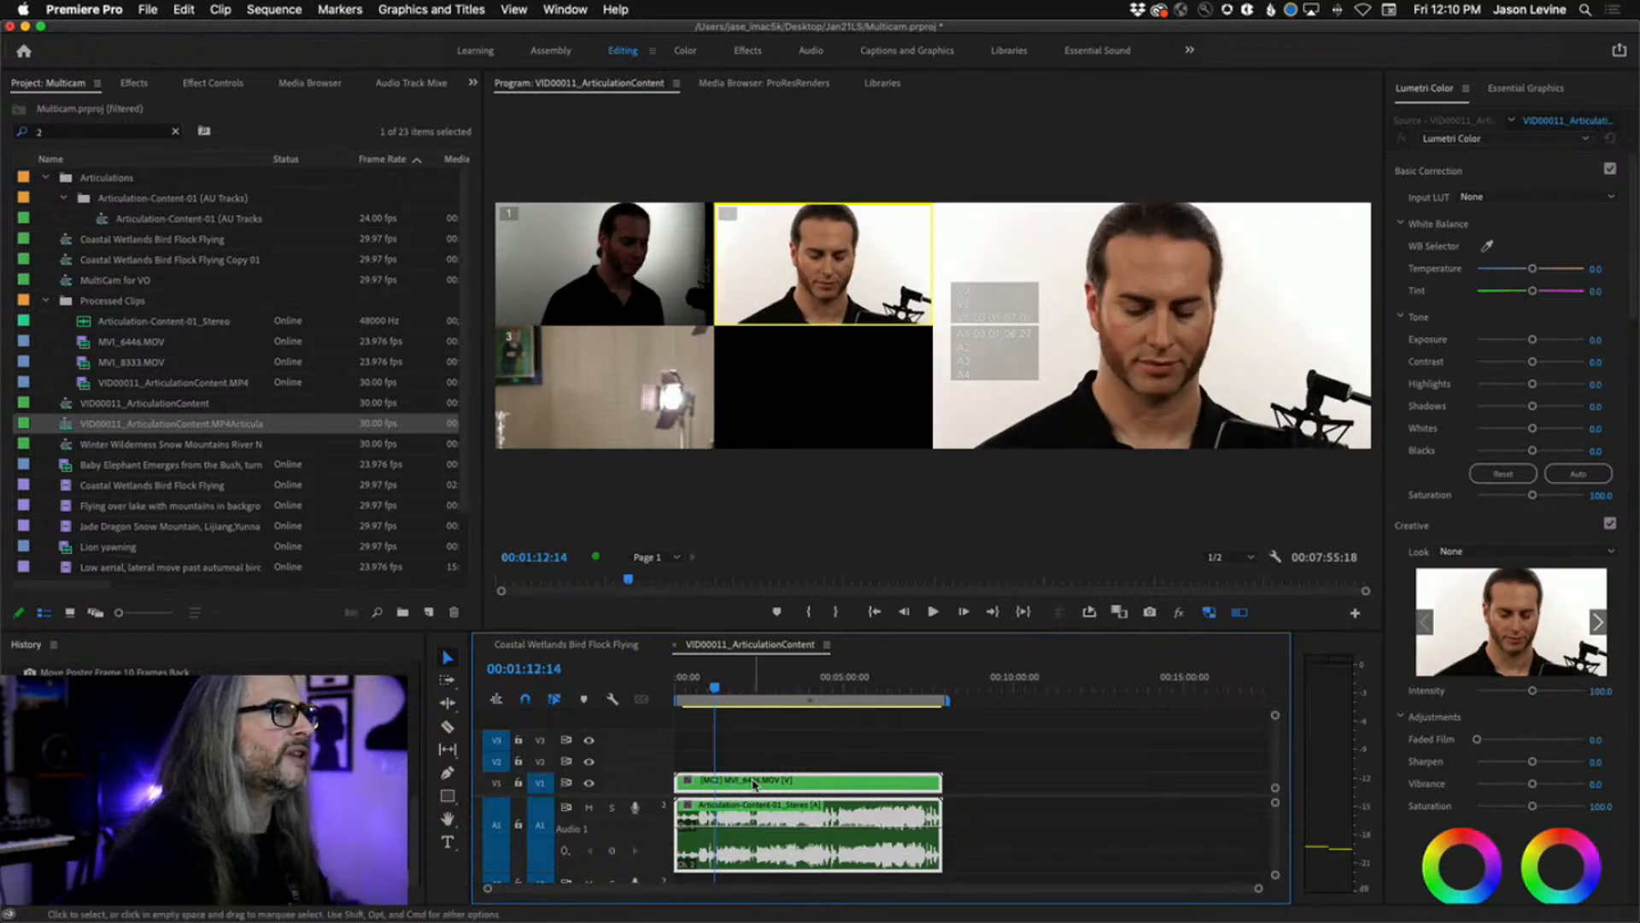
key(space)
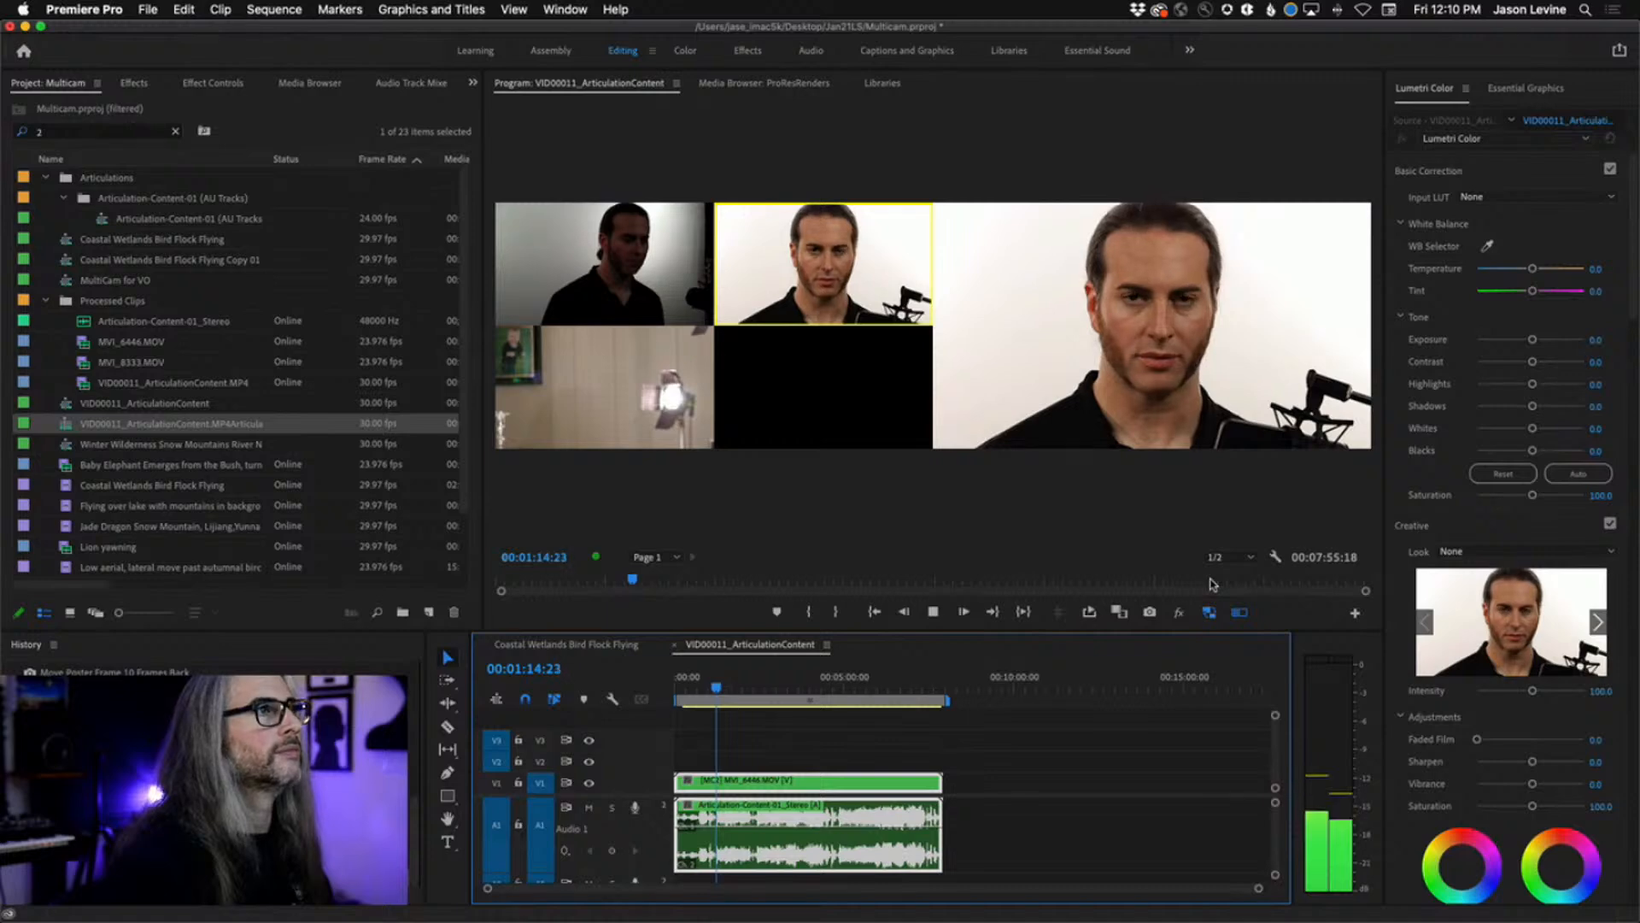
key(space)
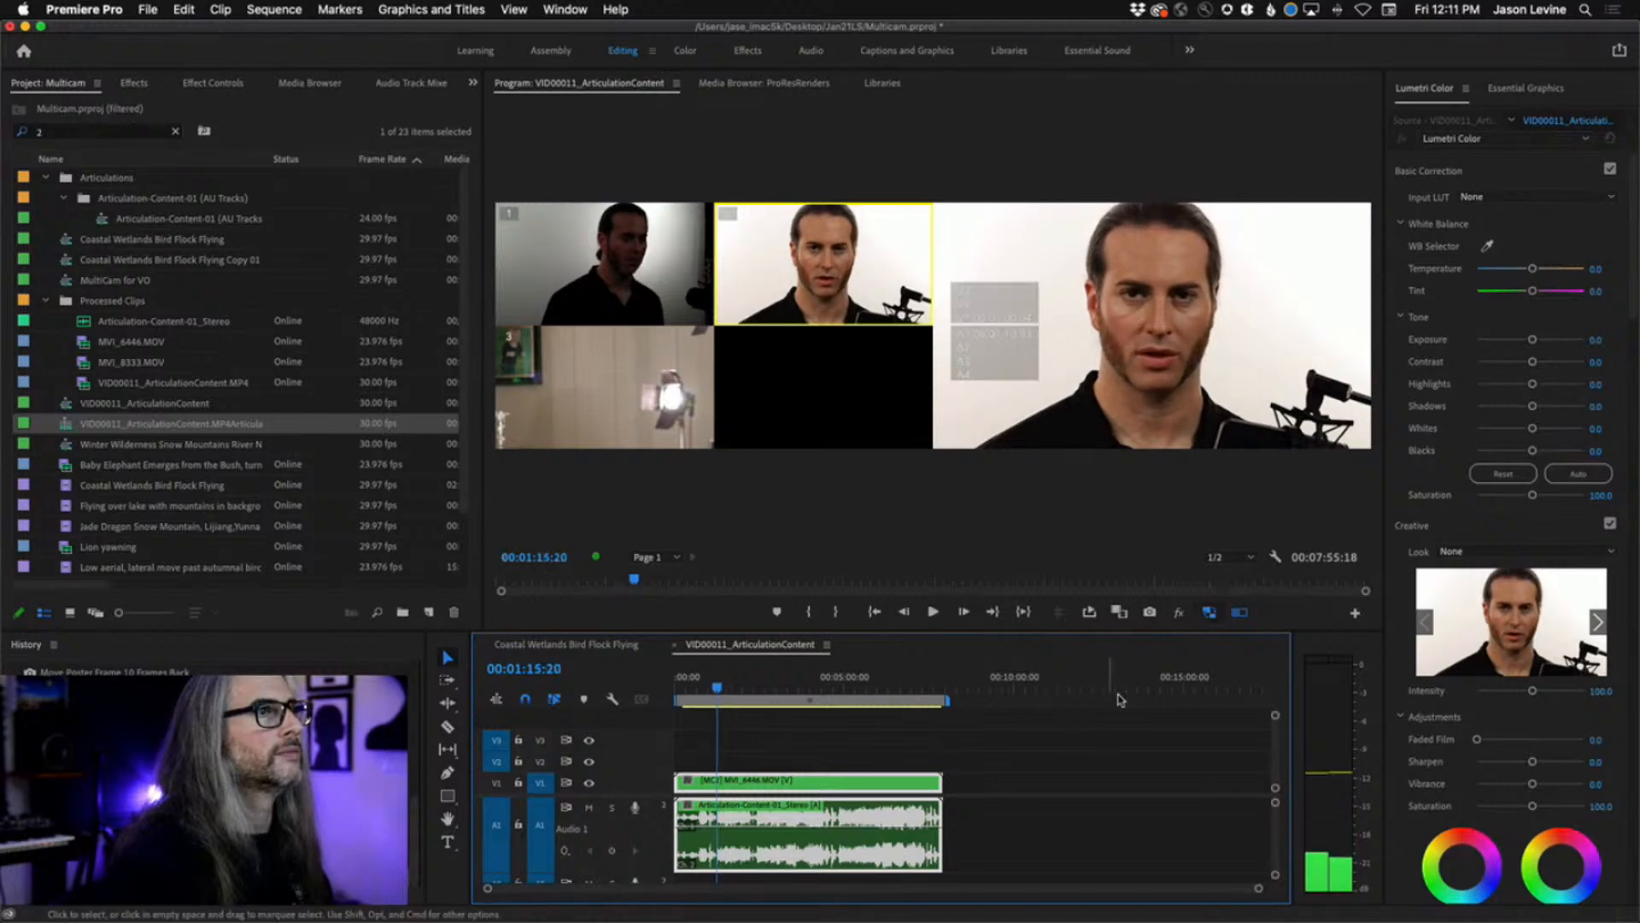
drag(718, 693, 730, 694)
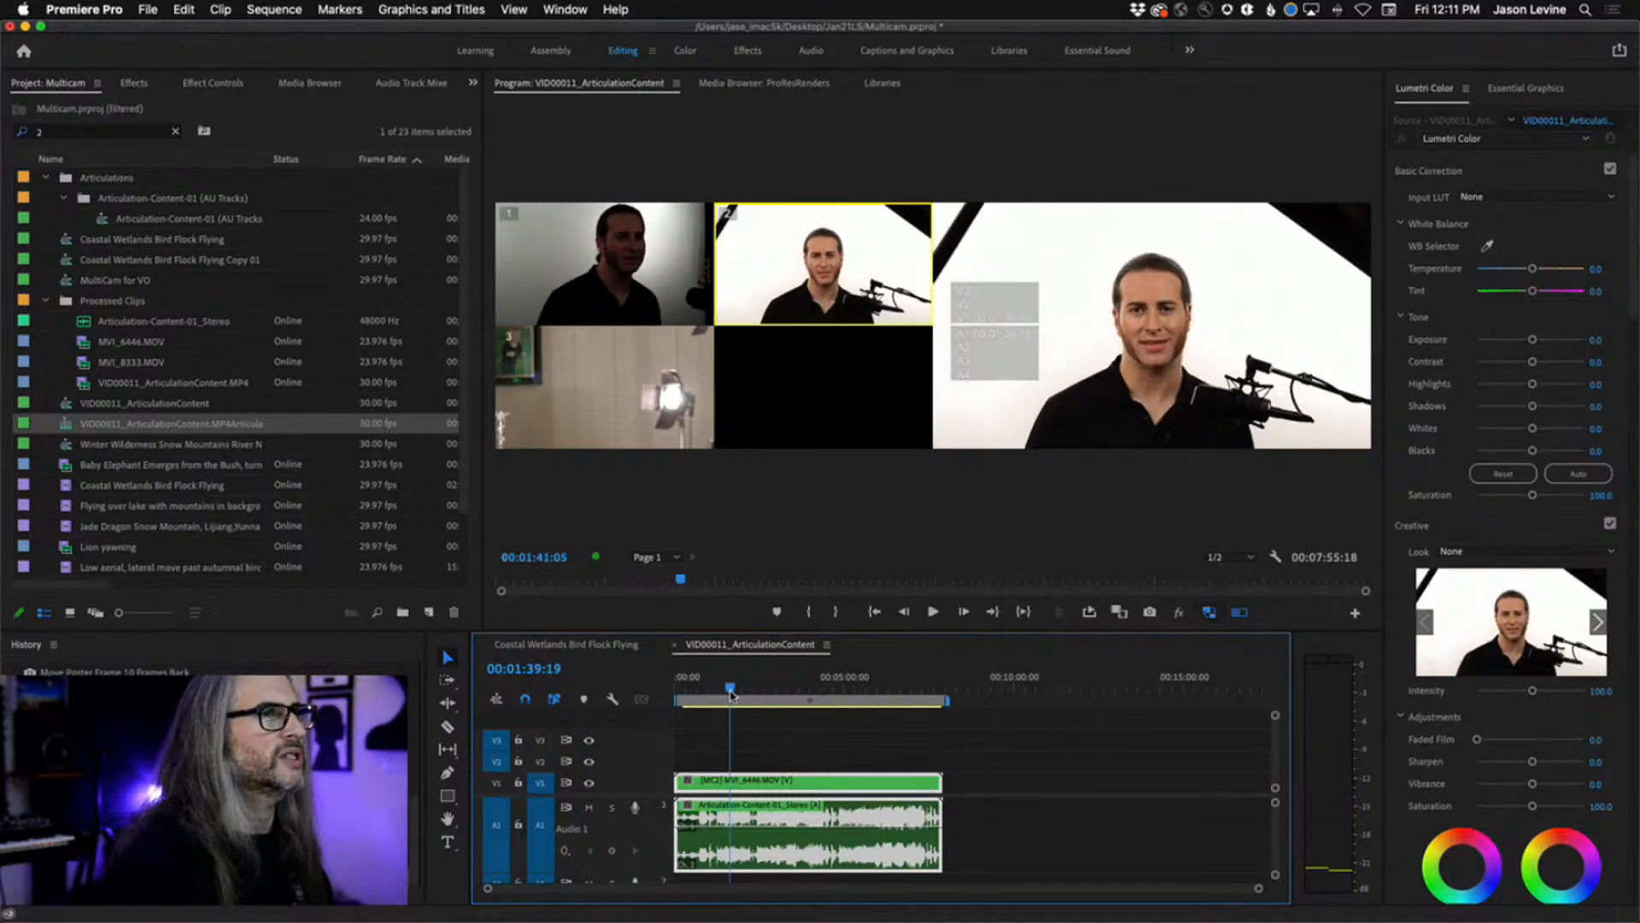
key(space)
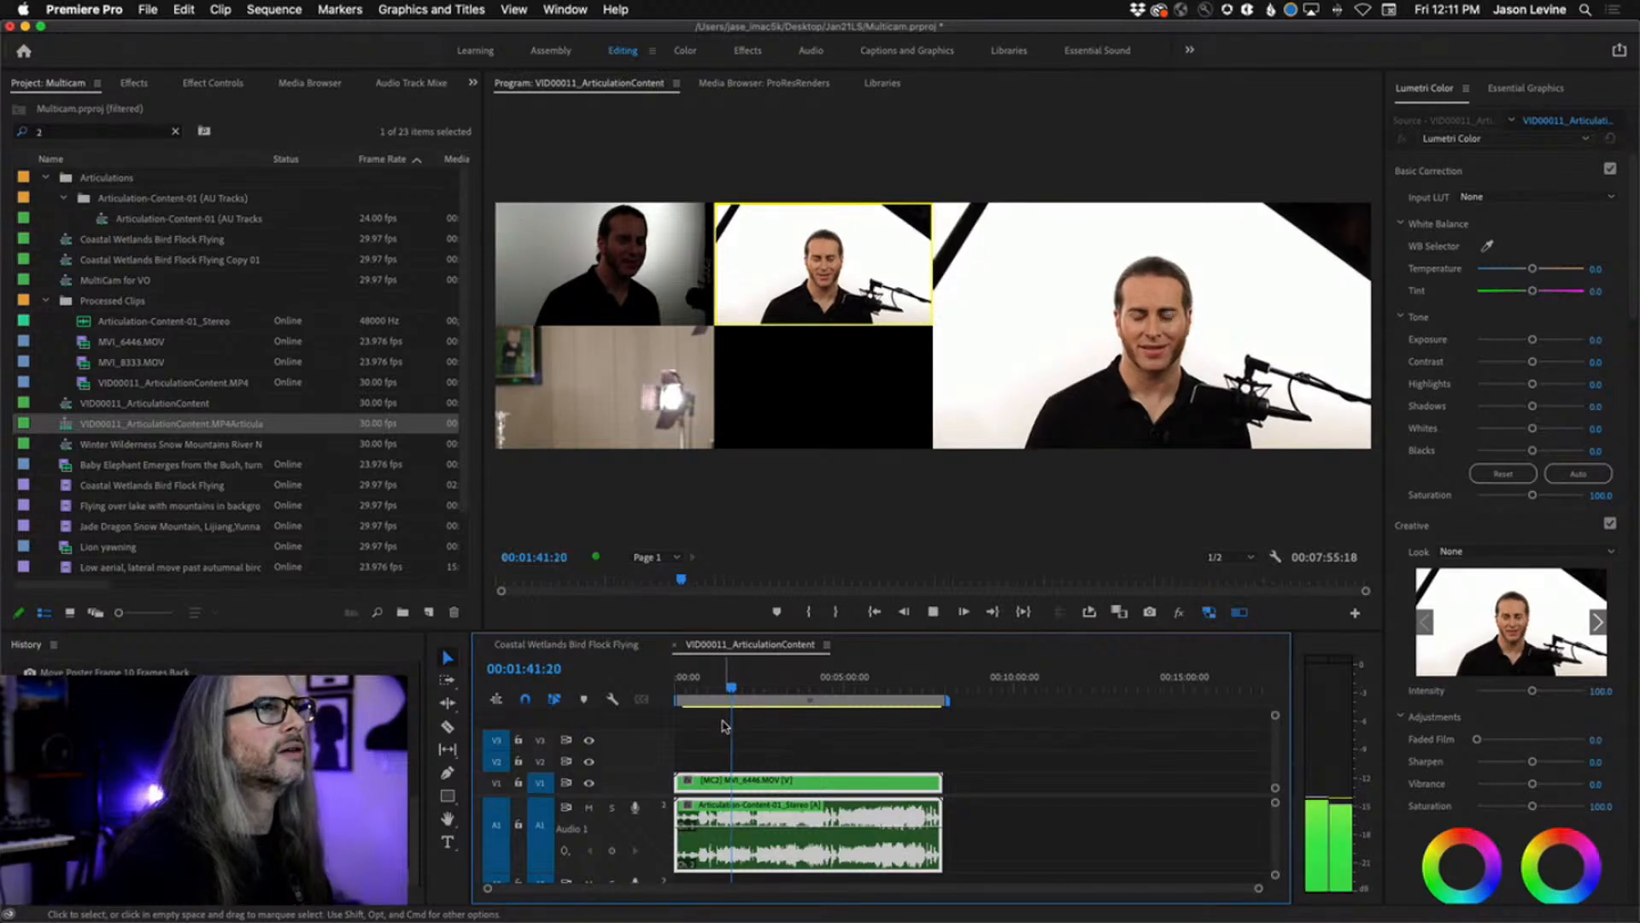
key(space)
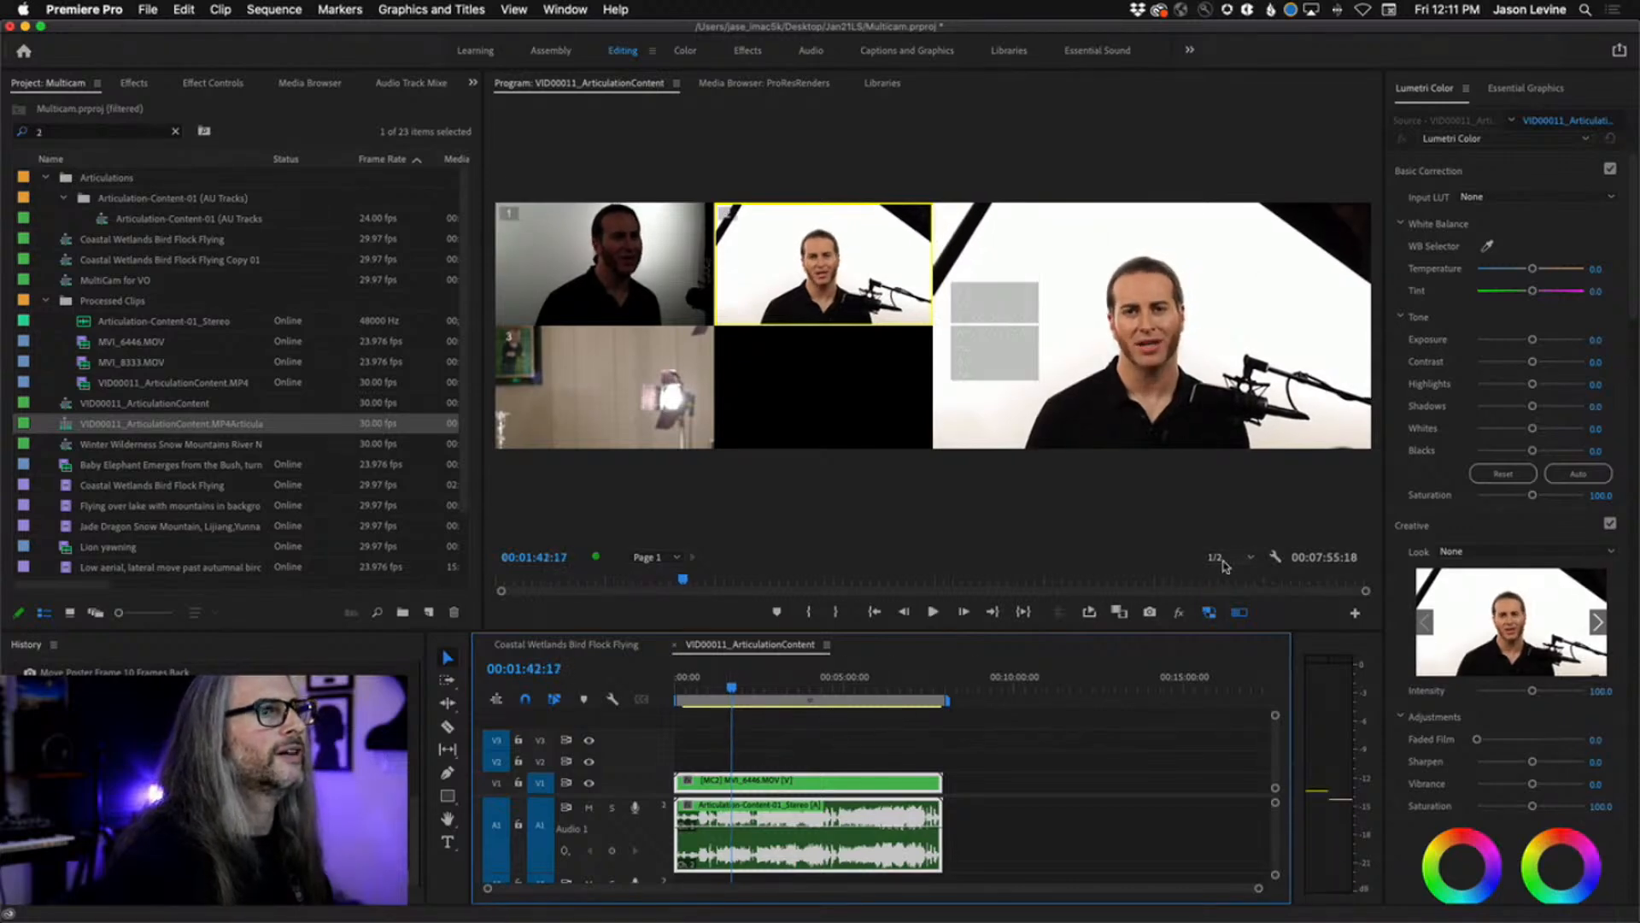
- Set the Program monitor's playback resolution to 1/8 and move the playhead to 00:01:20:01
click(1224, 560)
click(1223, 629)
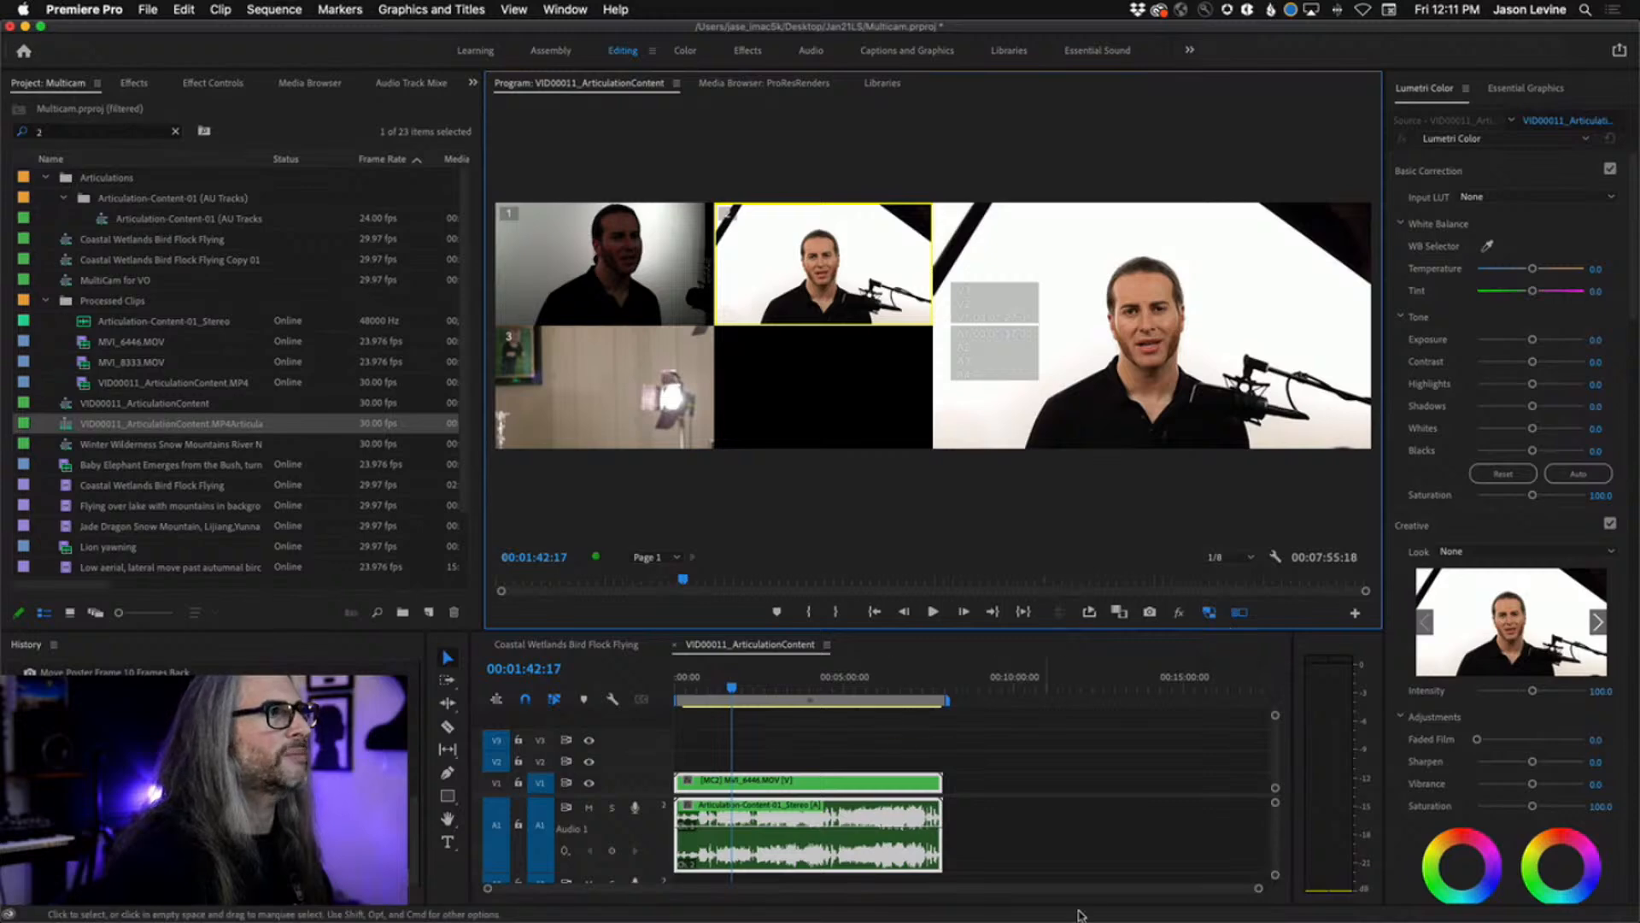
drag(733, 690, 720, 692)
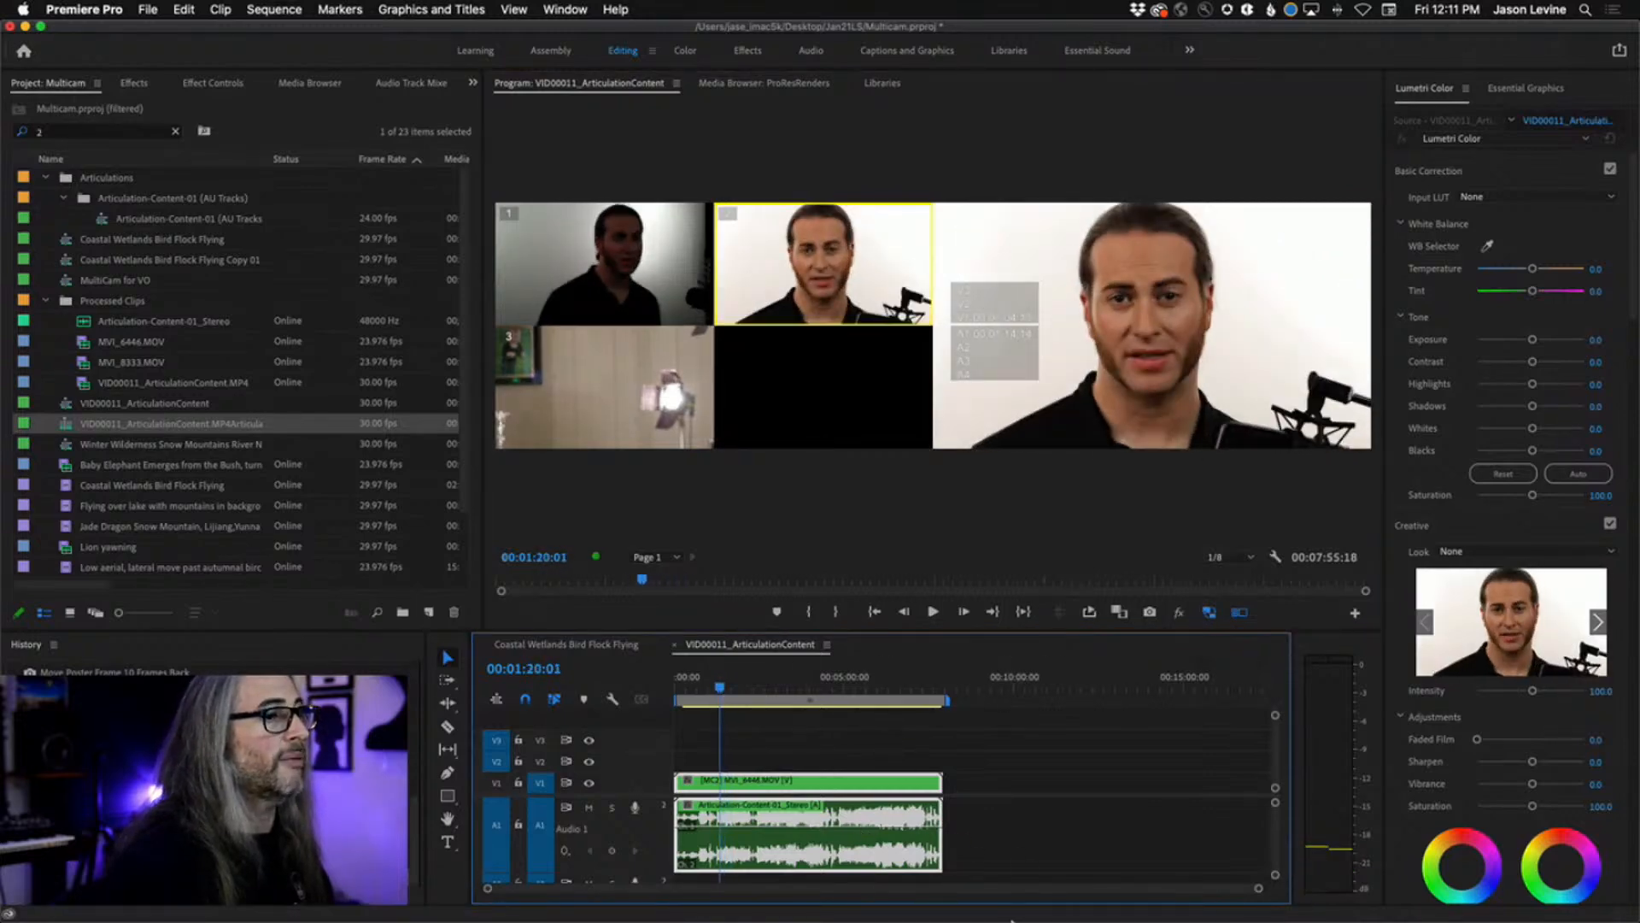
- Check the proxy jobs in Media Encoder, and return to Premiere Pro to turn off proxy display in the Program monitor
click(810, 906)
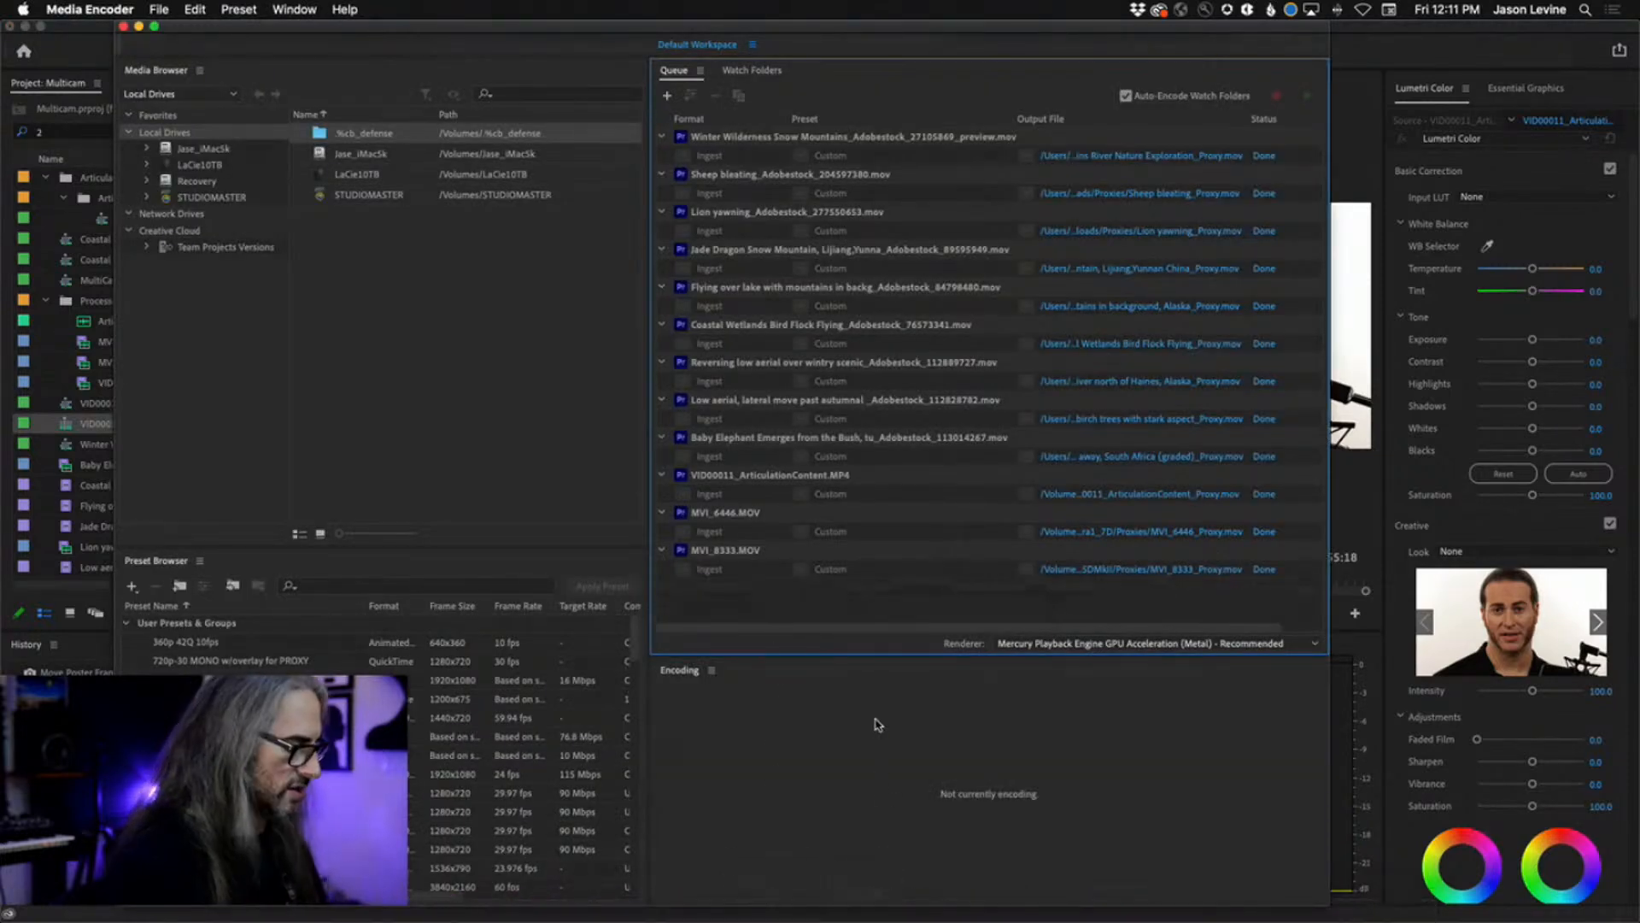
key(super+Tab)
click(1213, 614)
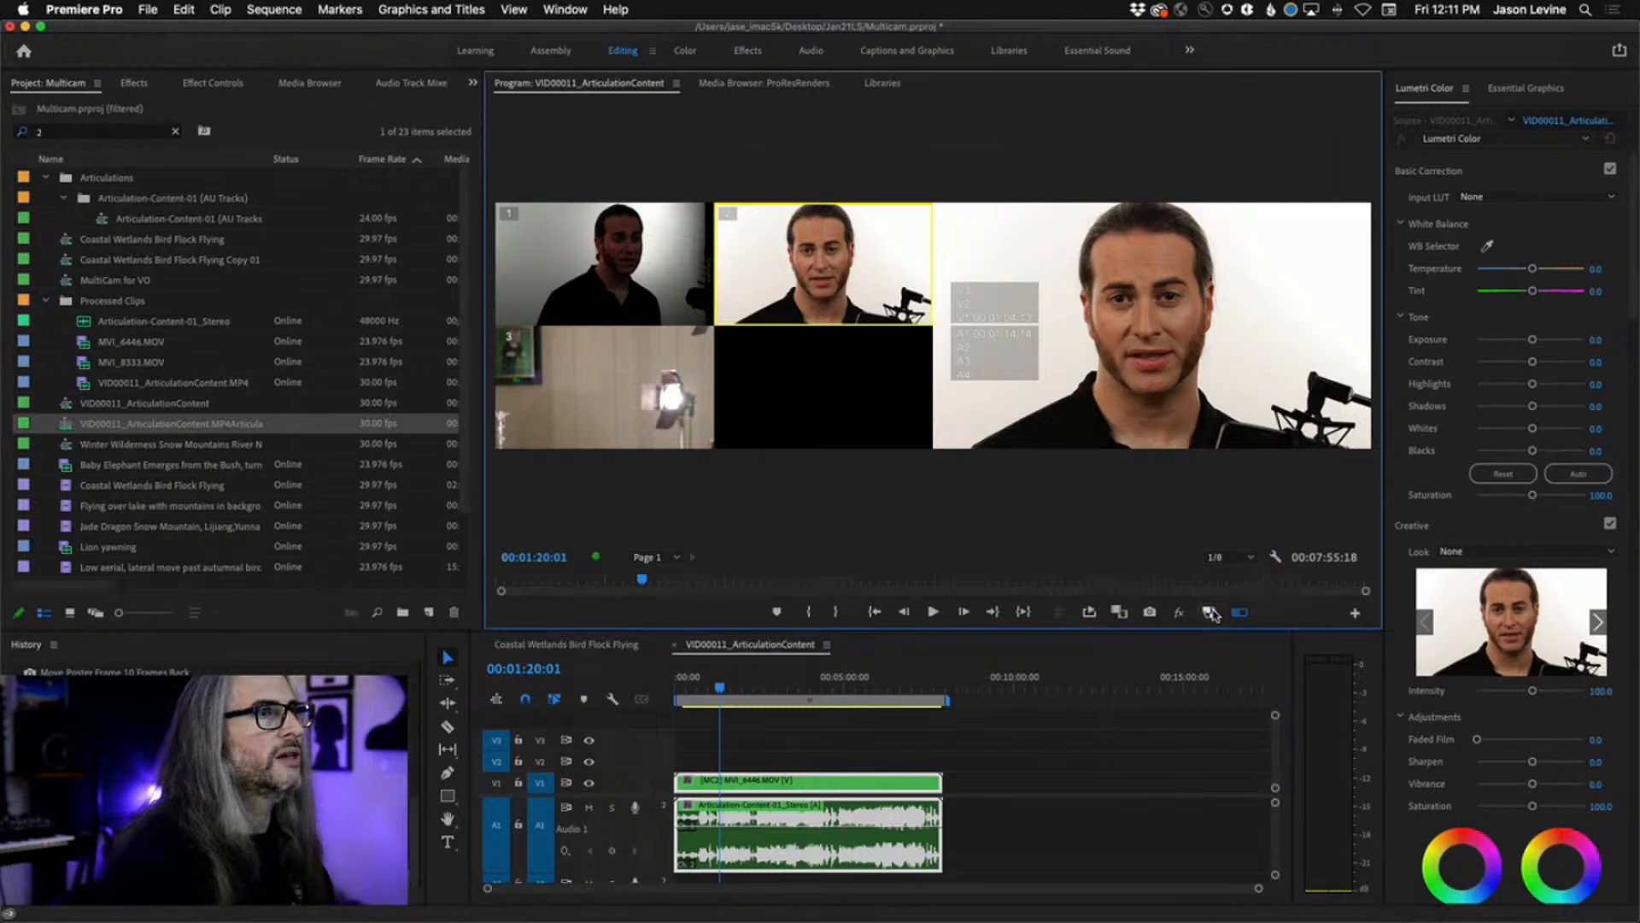
- Maximize the Program monitor and play a short passage to check the multicam playback quality
key(grave)
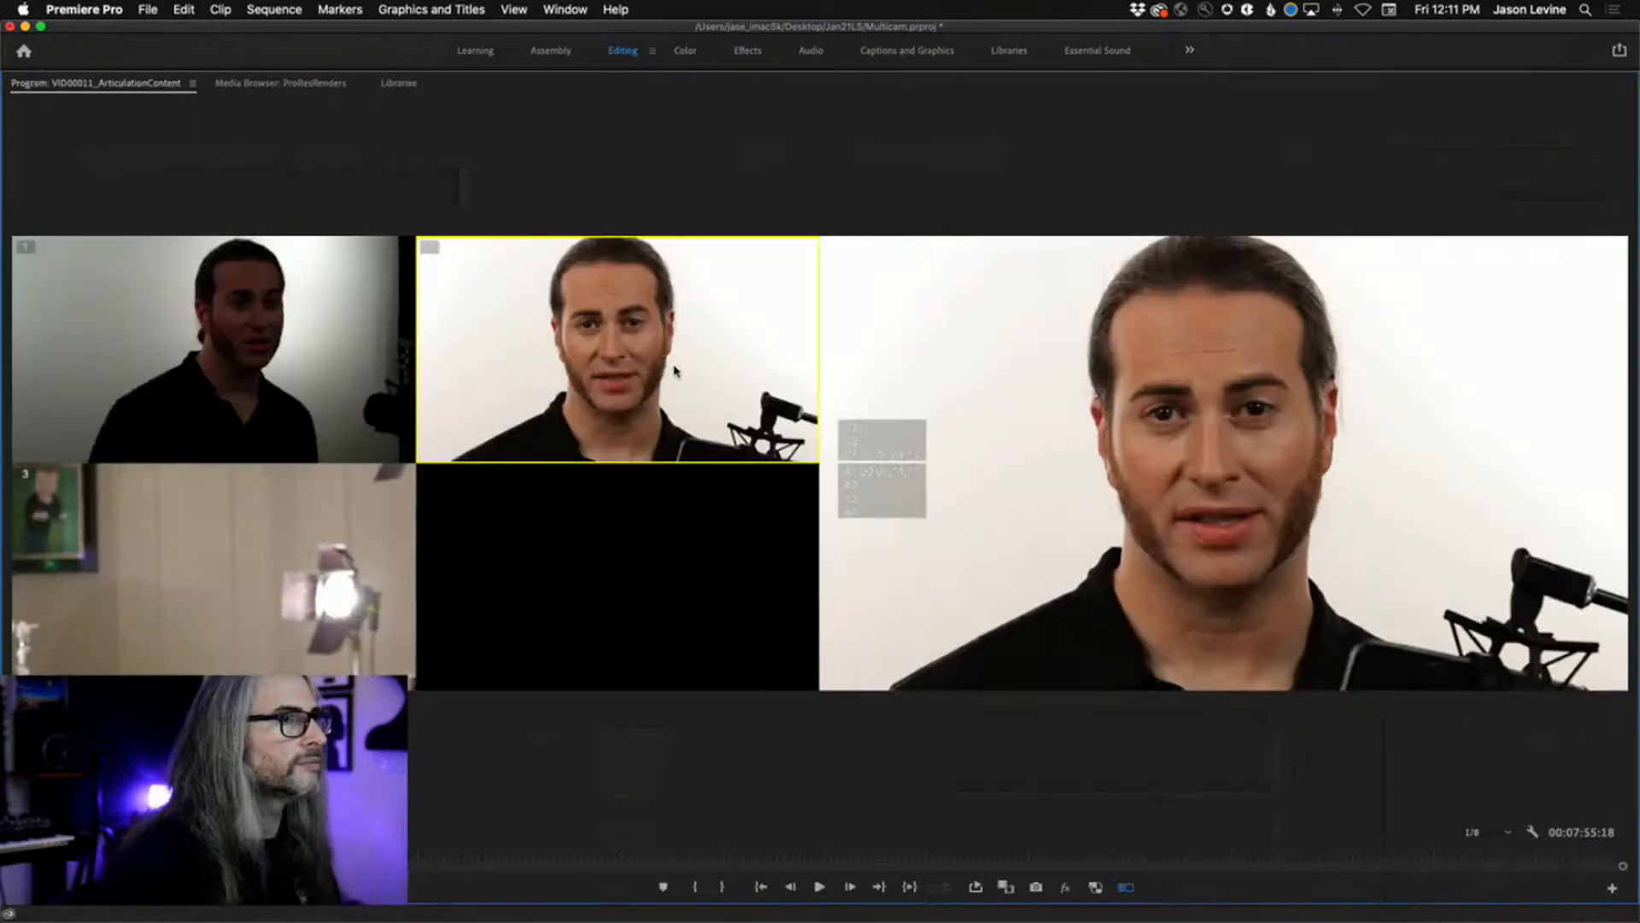
key(space)
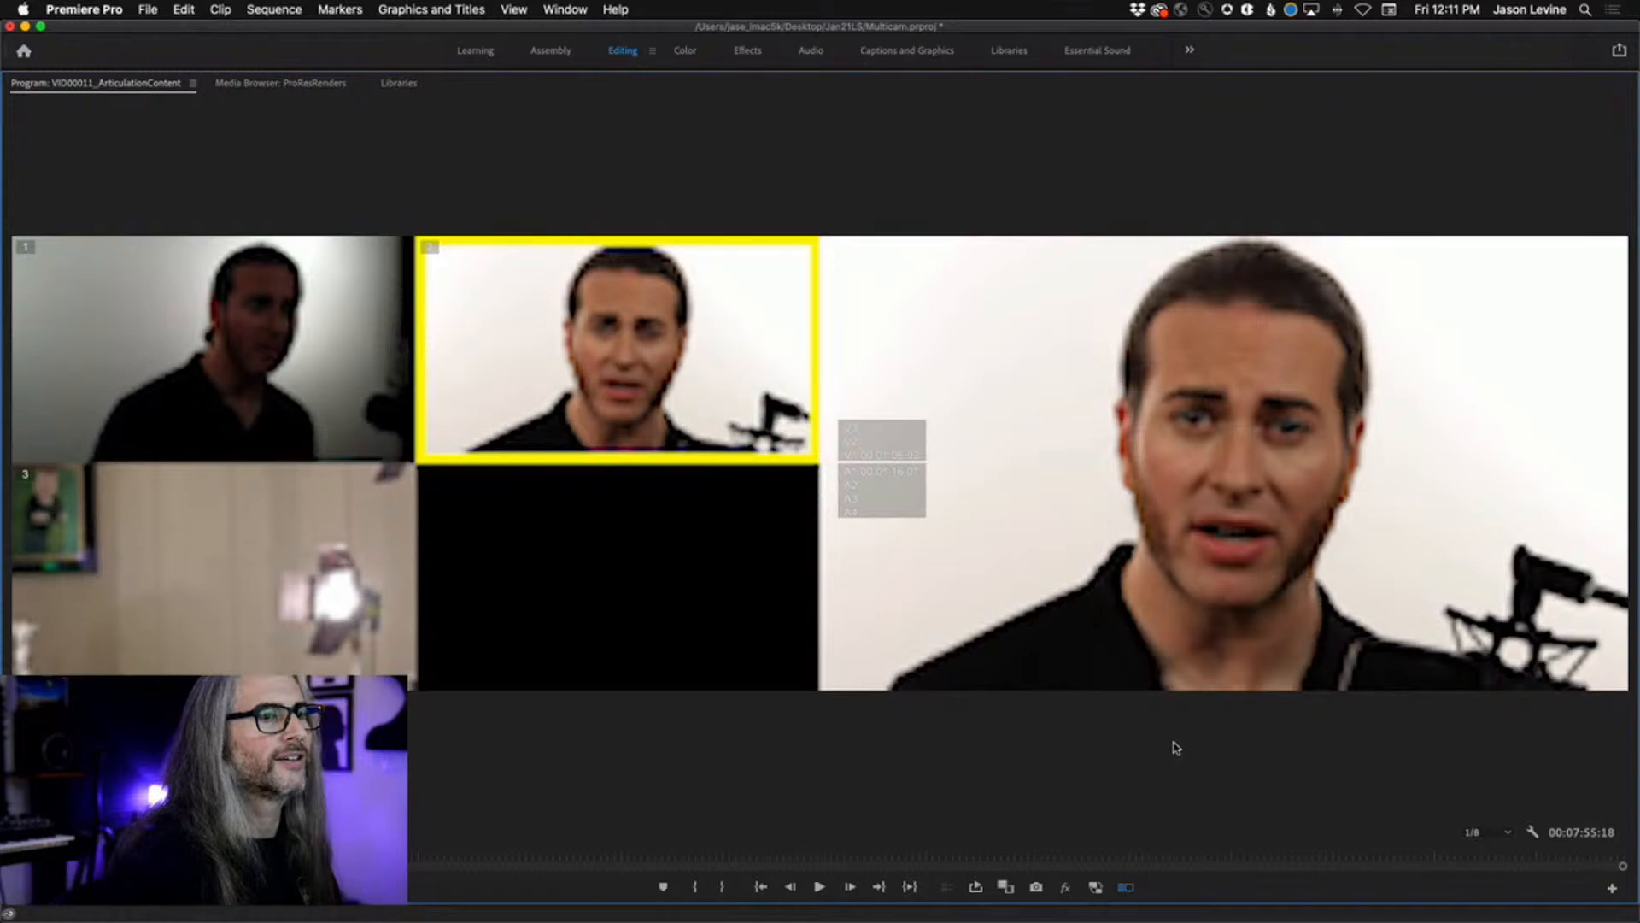
key(space)
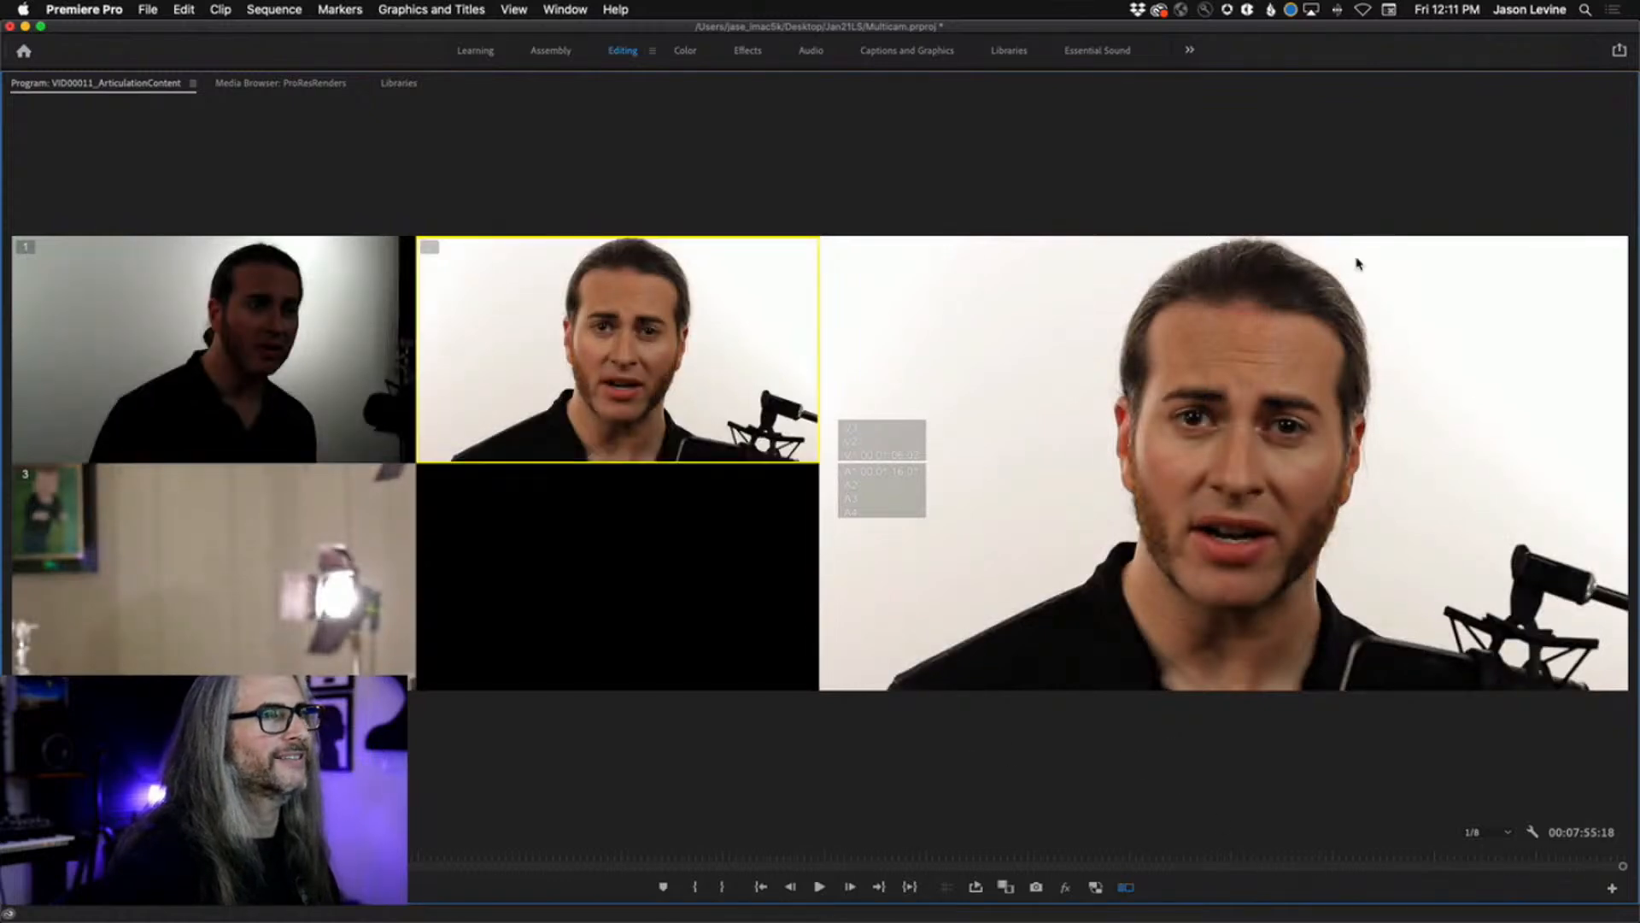
- Restore the Program monitor to its normal size and play a short passage around 00:01:24
click(1093, 889)
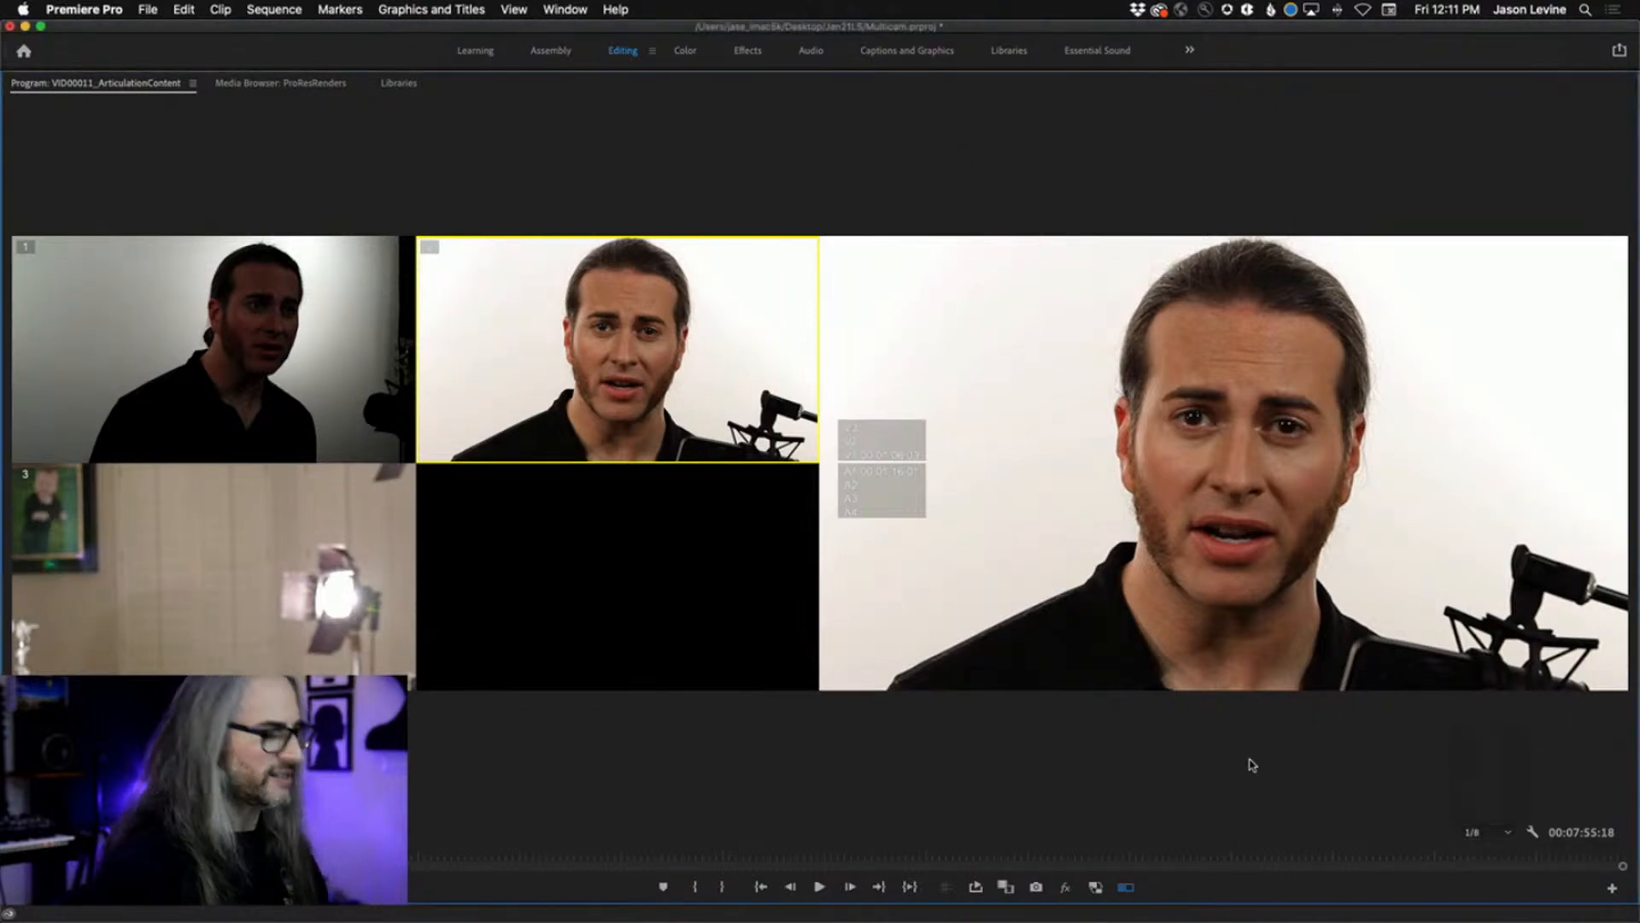
key(grave)
key(space)
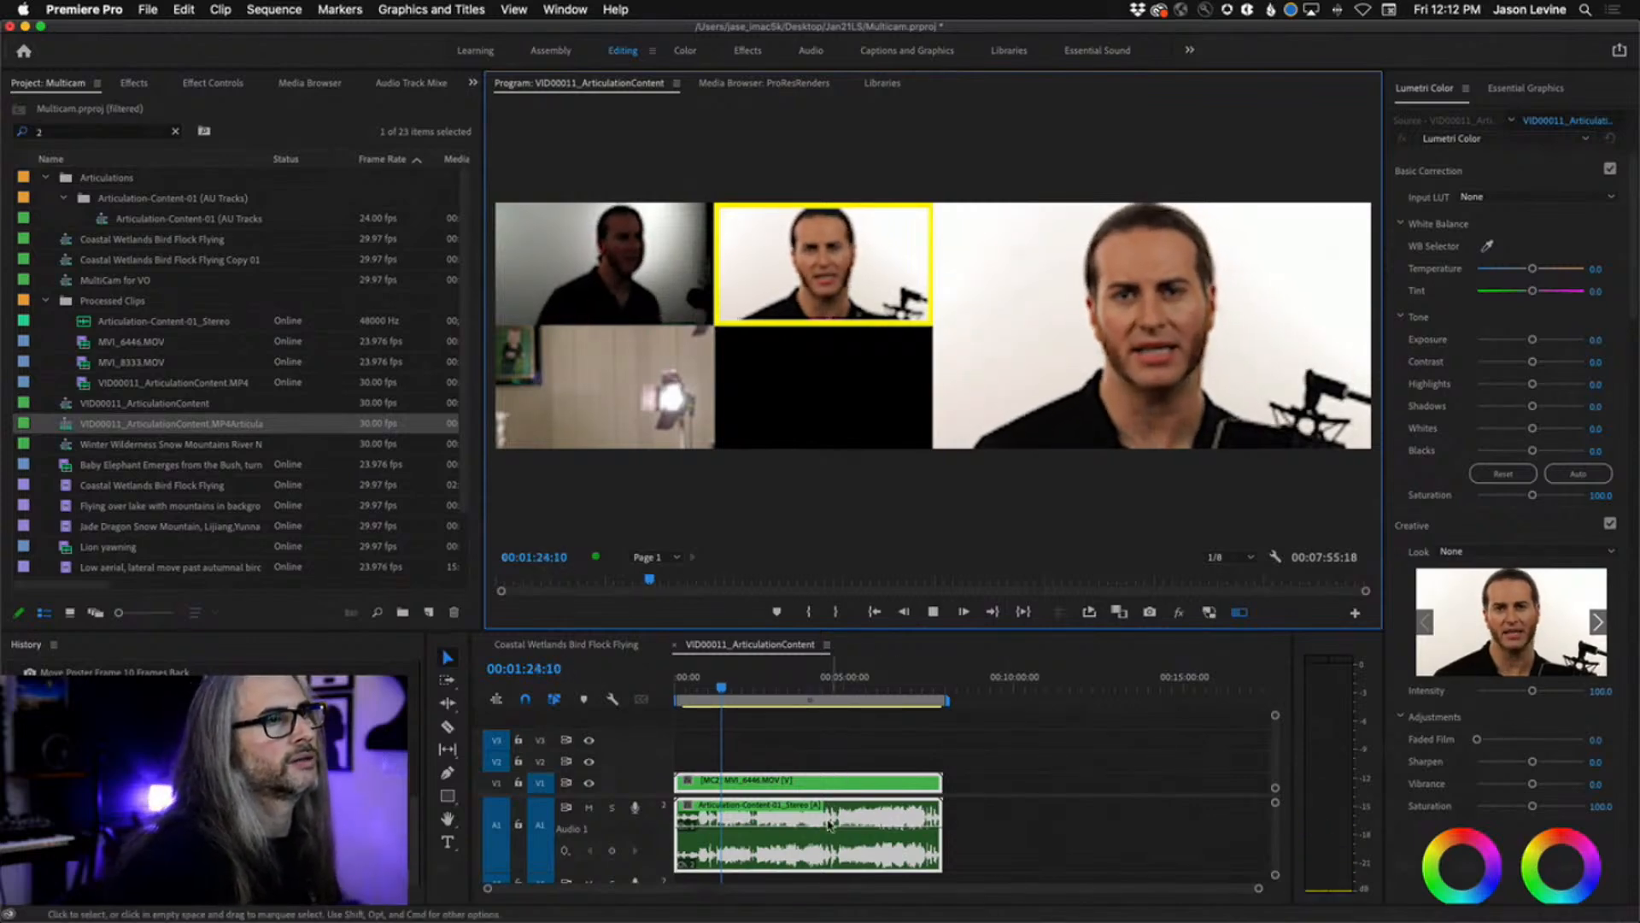
key(space)
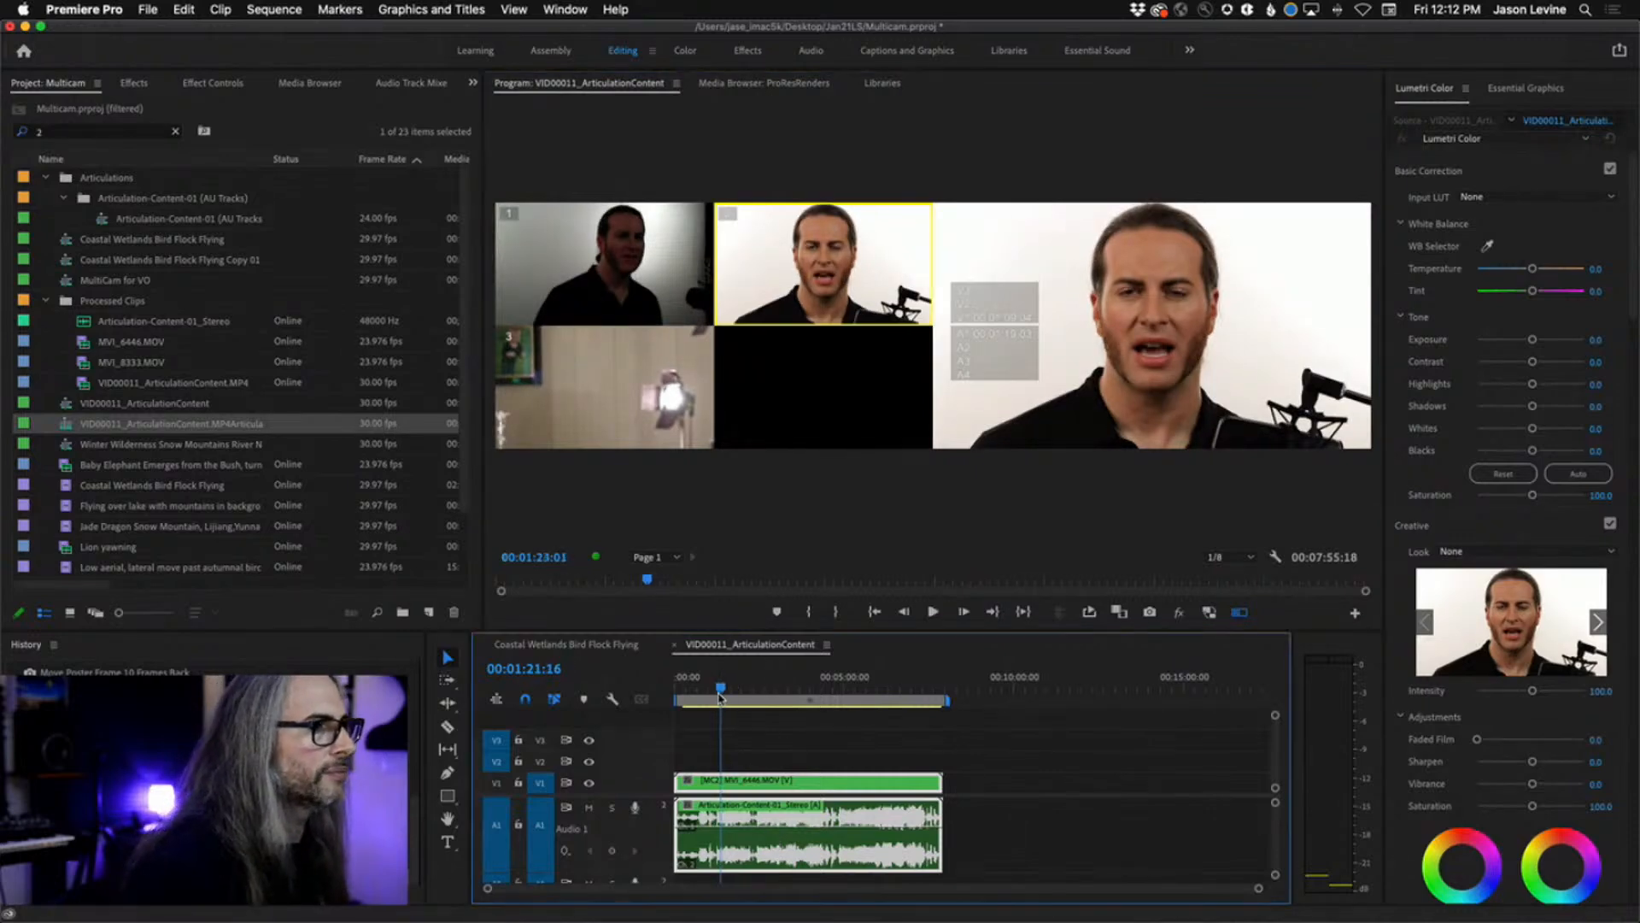
- Scrub the sequence forward to about 00:02:43 and play a short passage to check the multicam playback
click(699, 690)
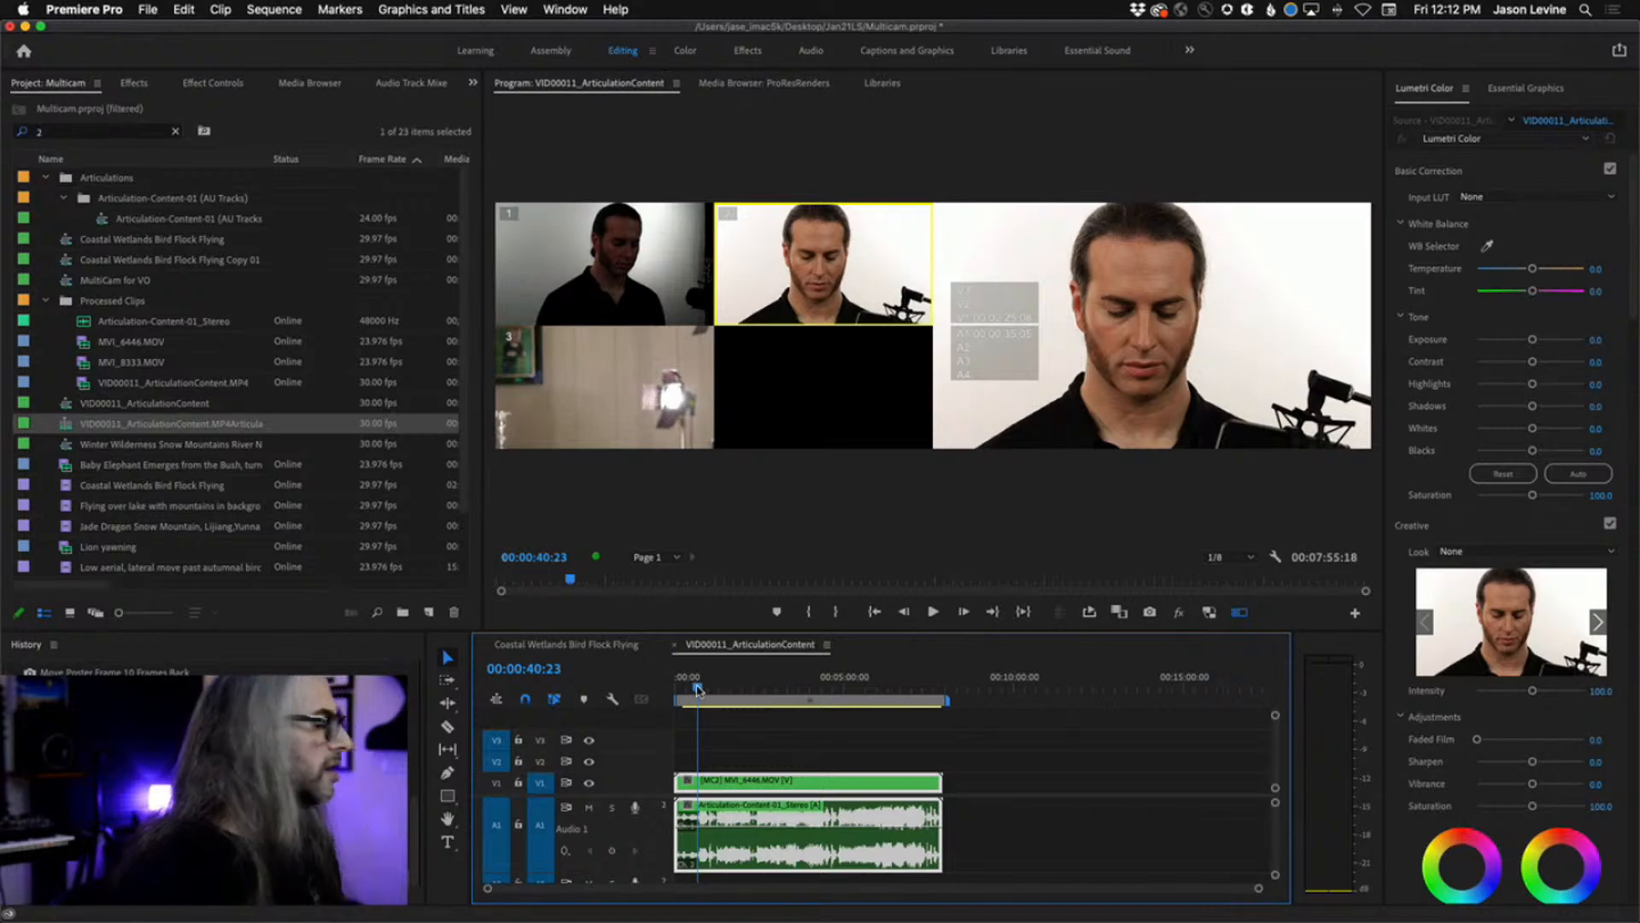
drag(699, 690, 788, 692)
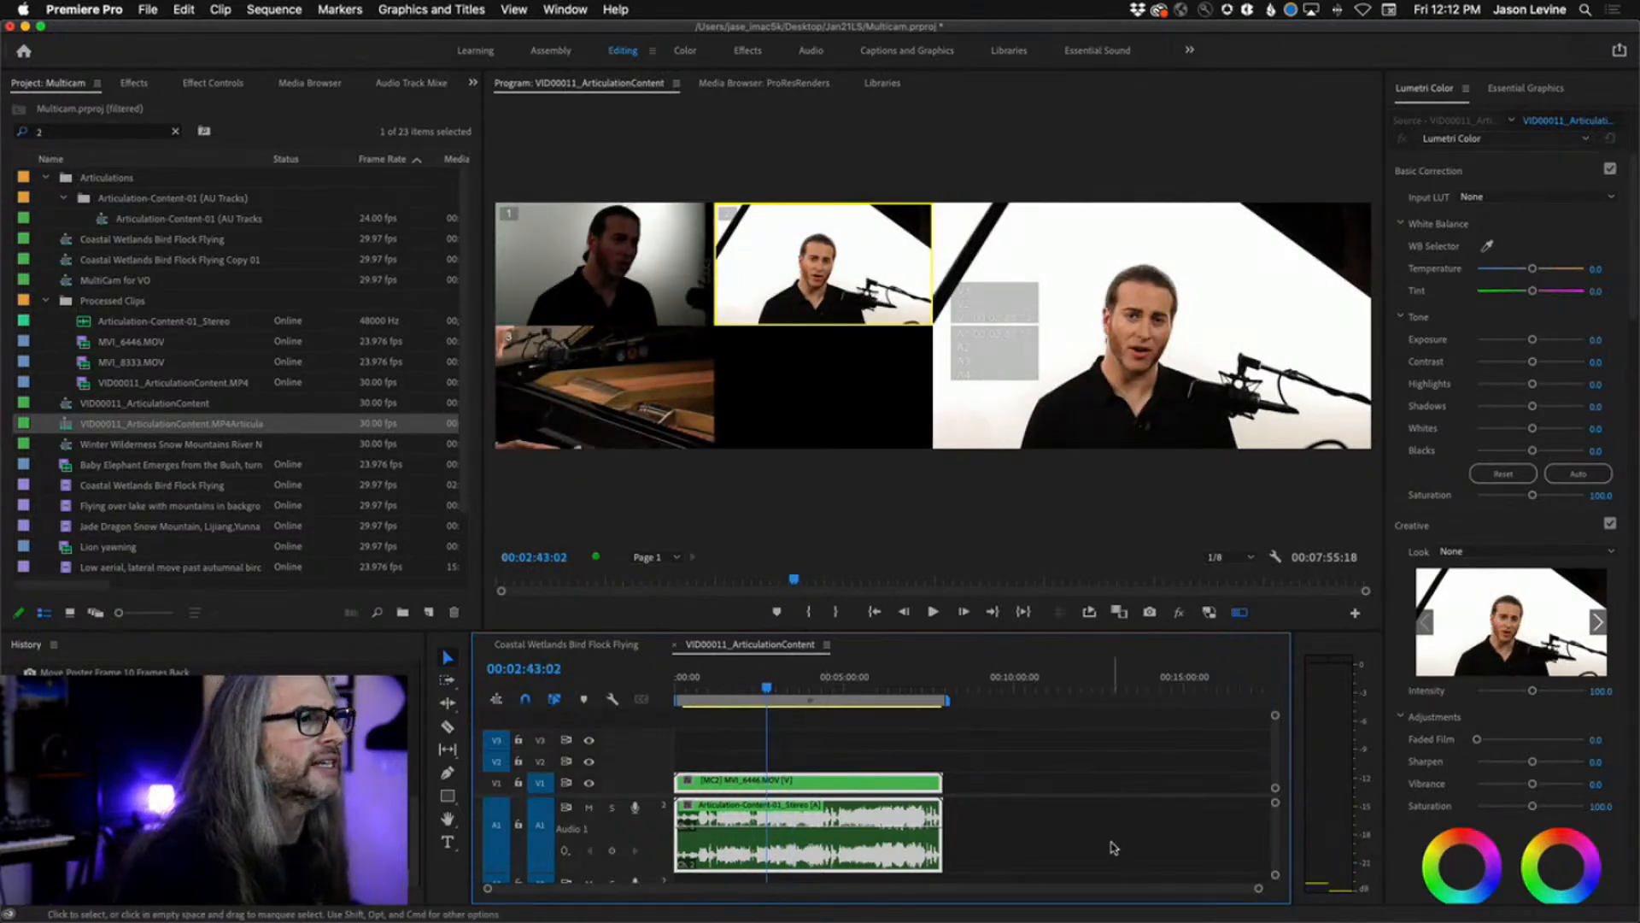
key(space)
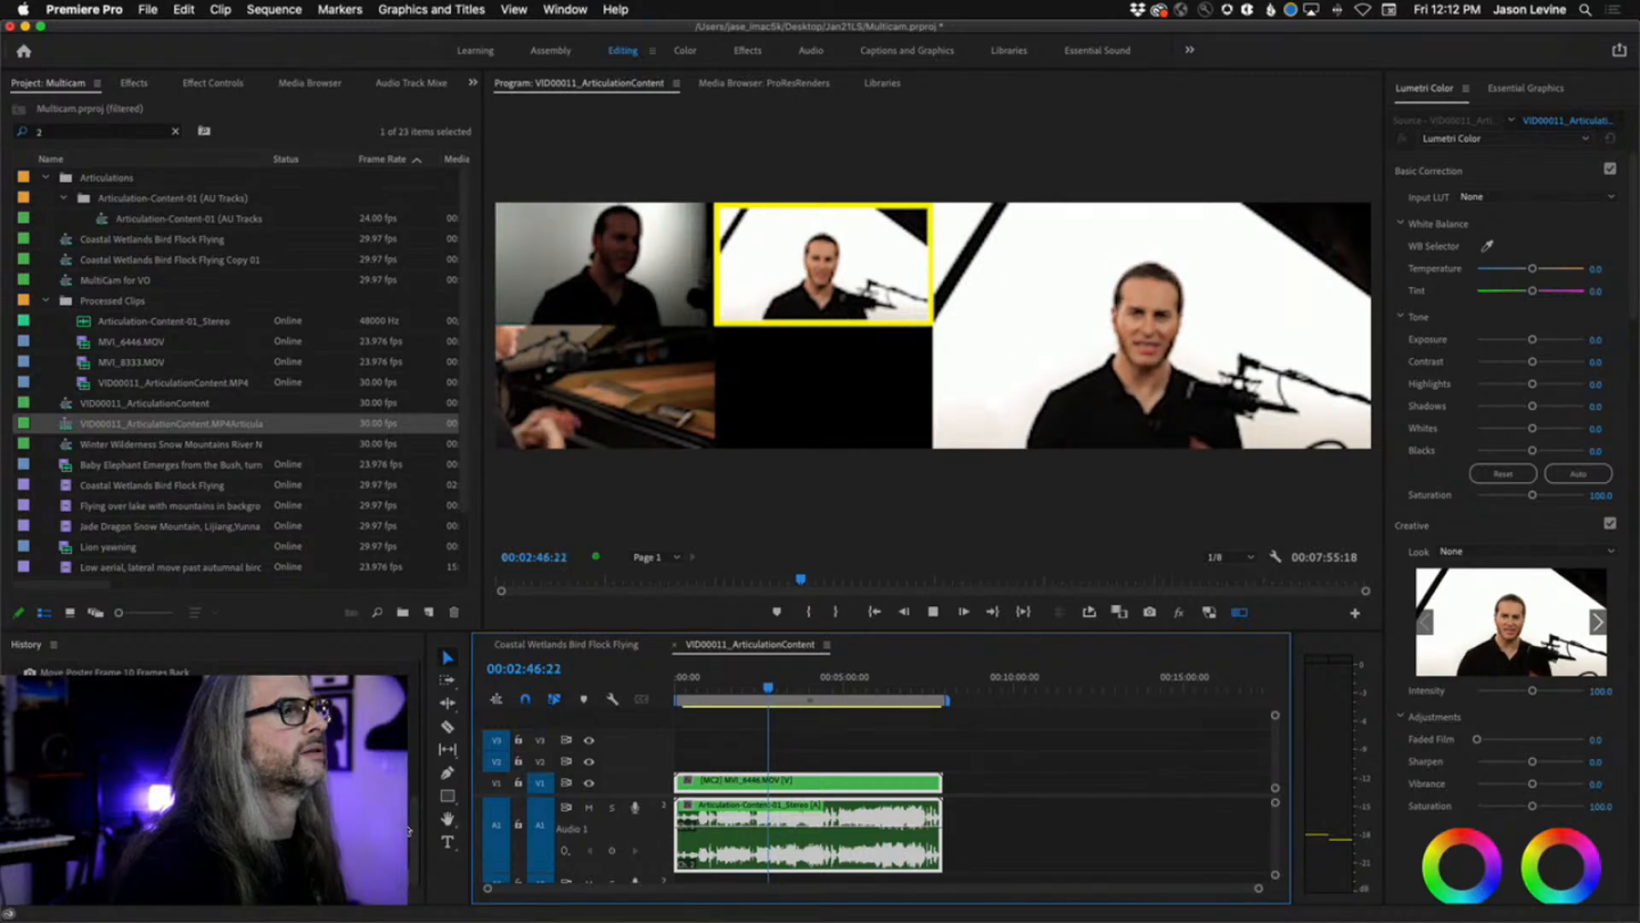
key(space)
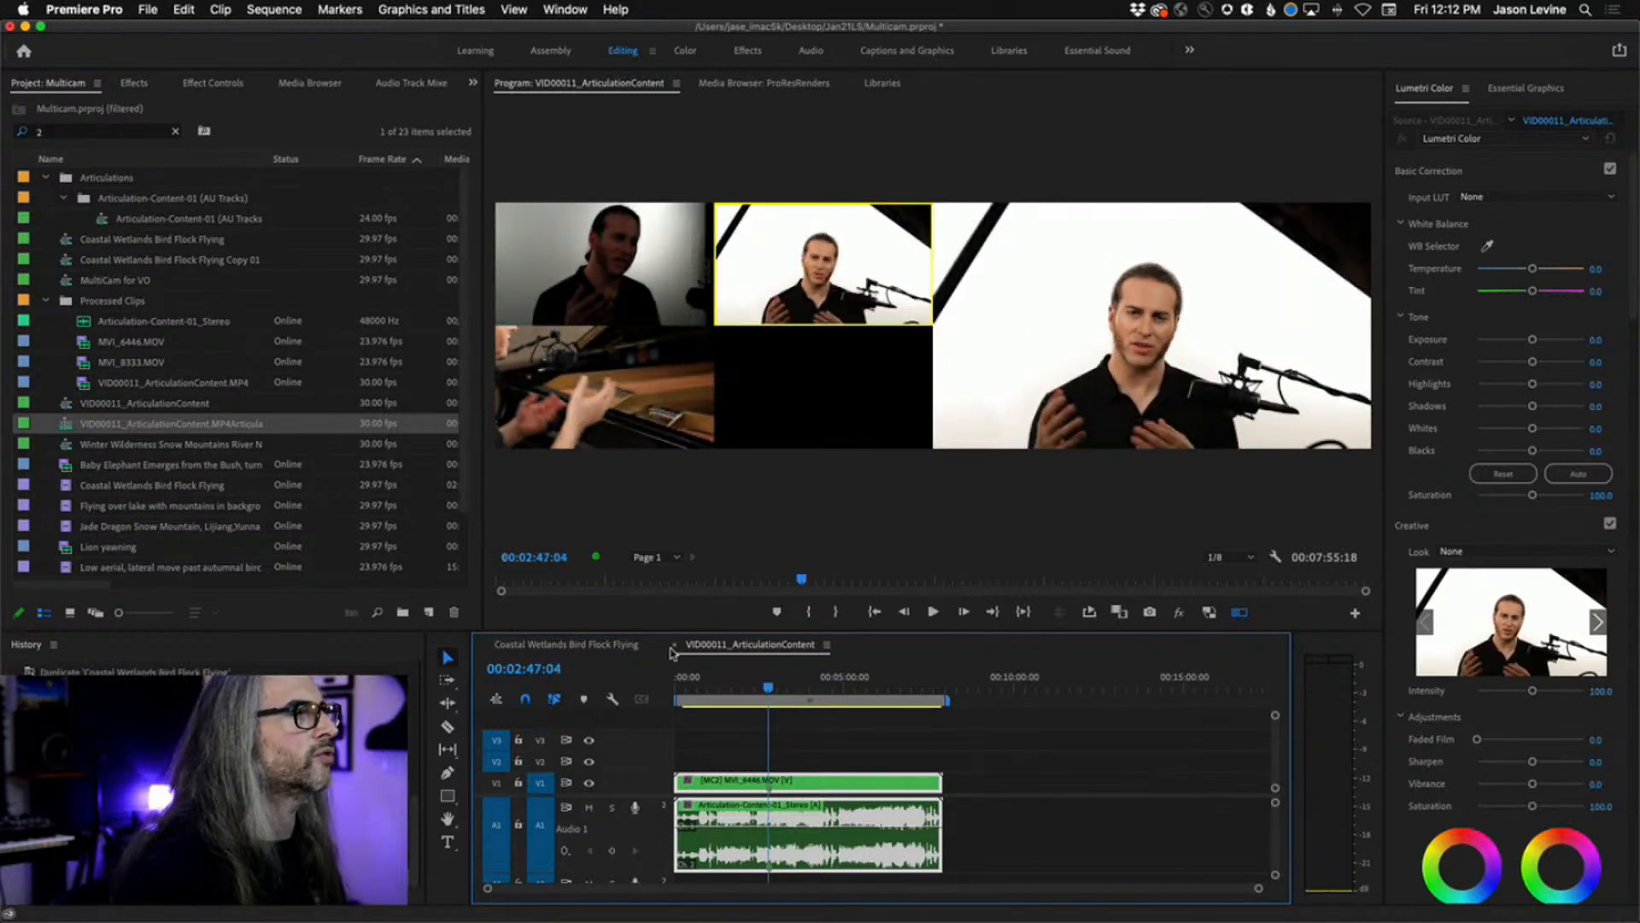
- Save the project, close all projects, and reopen the Multicam project from the recent files
click(147, 9)
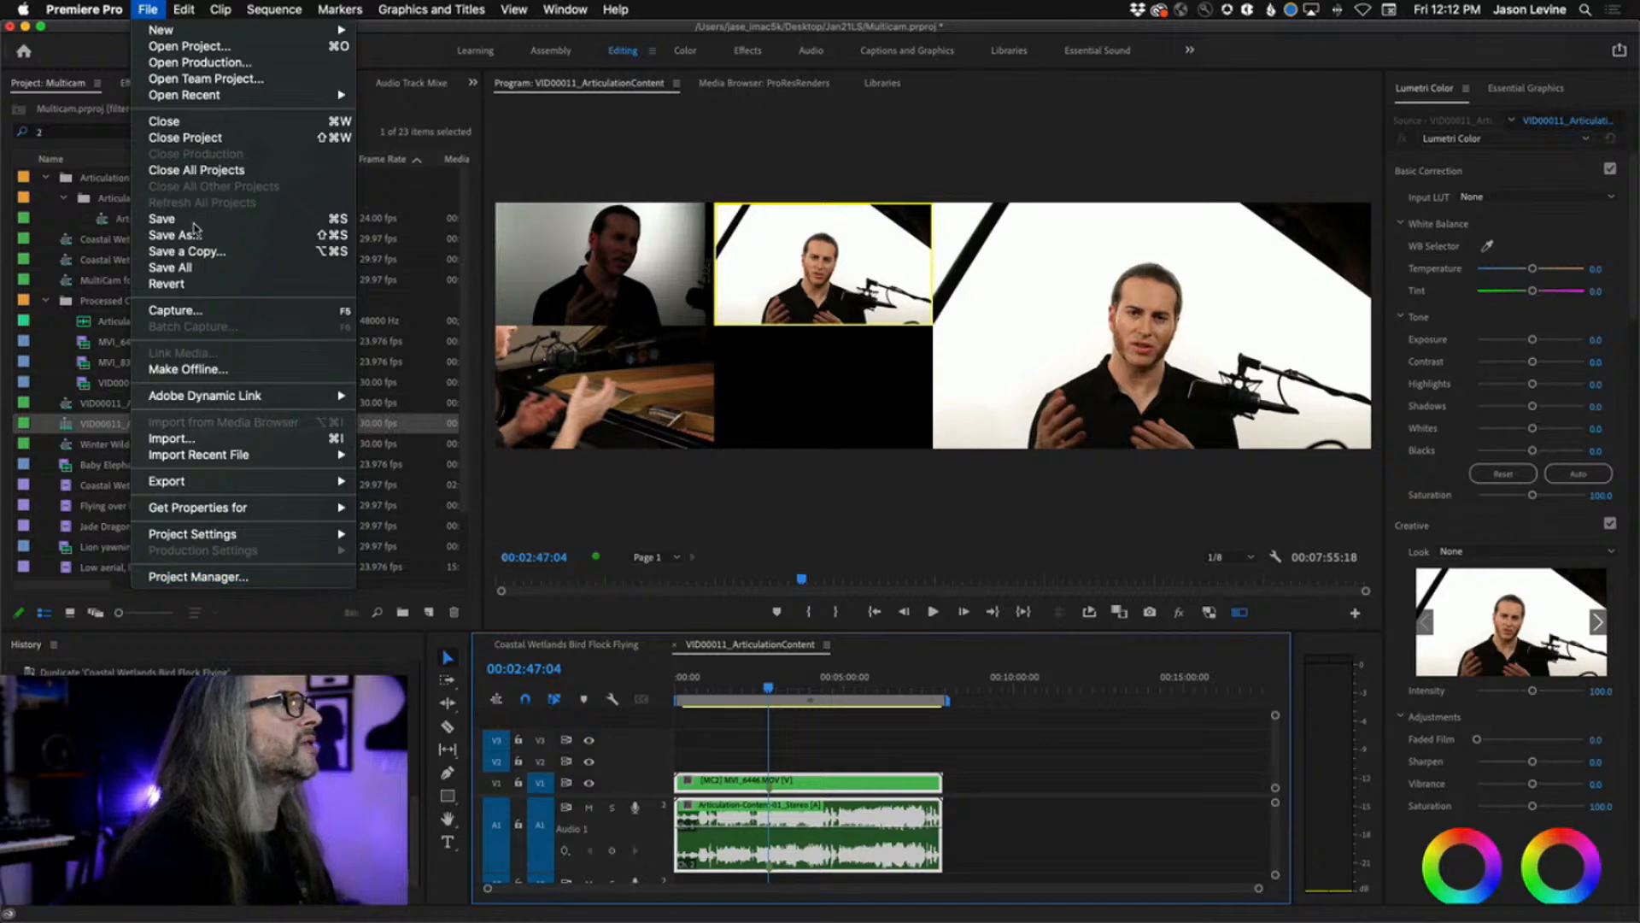
click(213, 219)
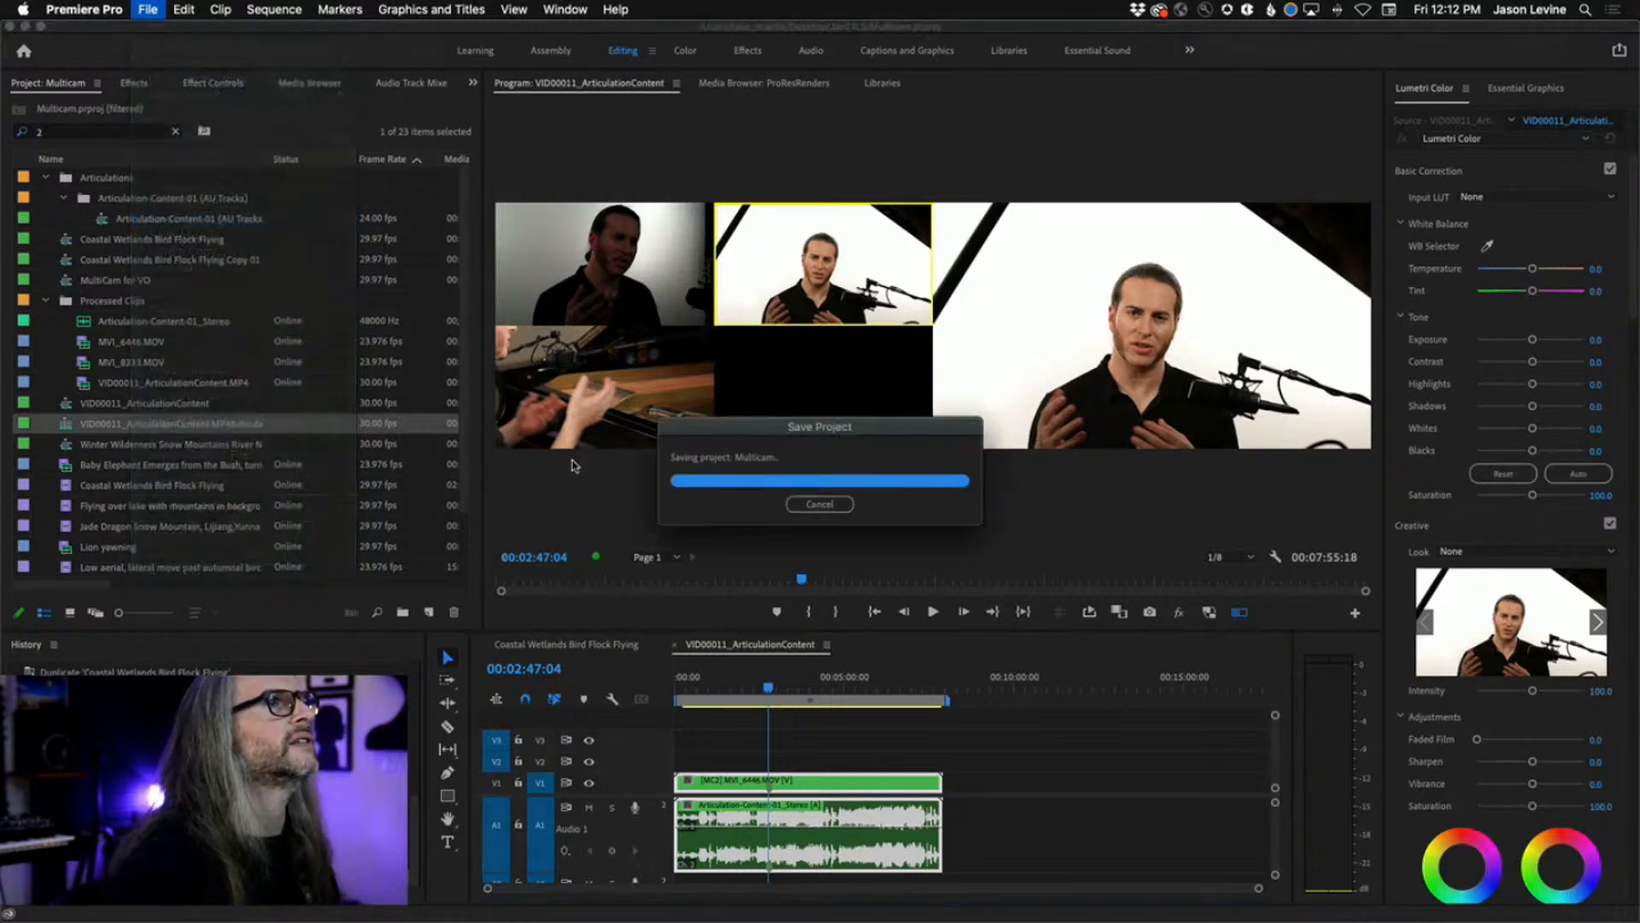
click(159, 8)
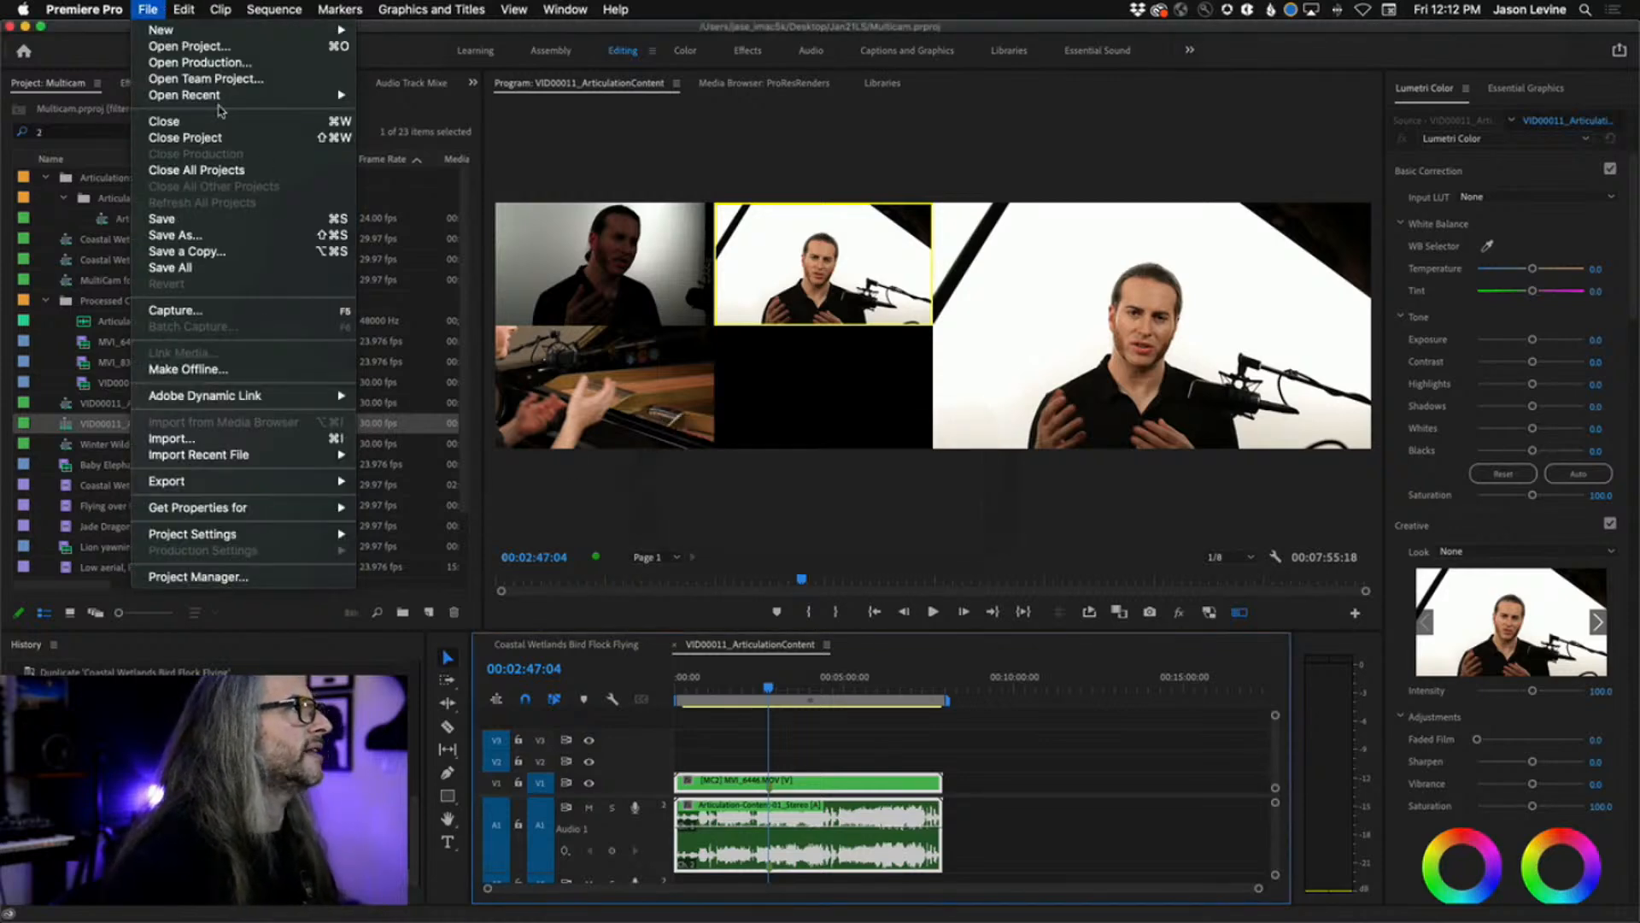
click(229, 169)
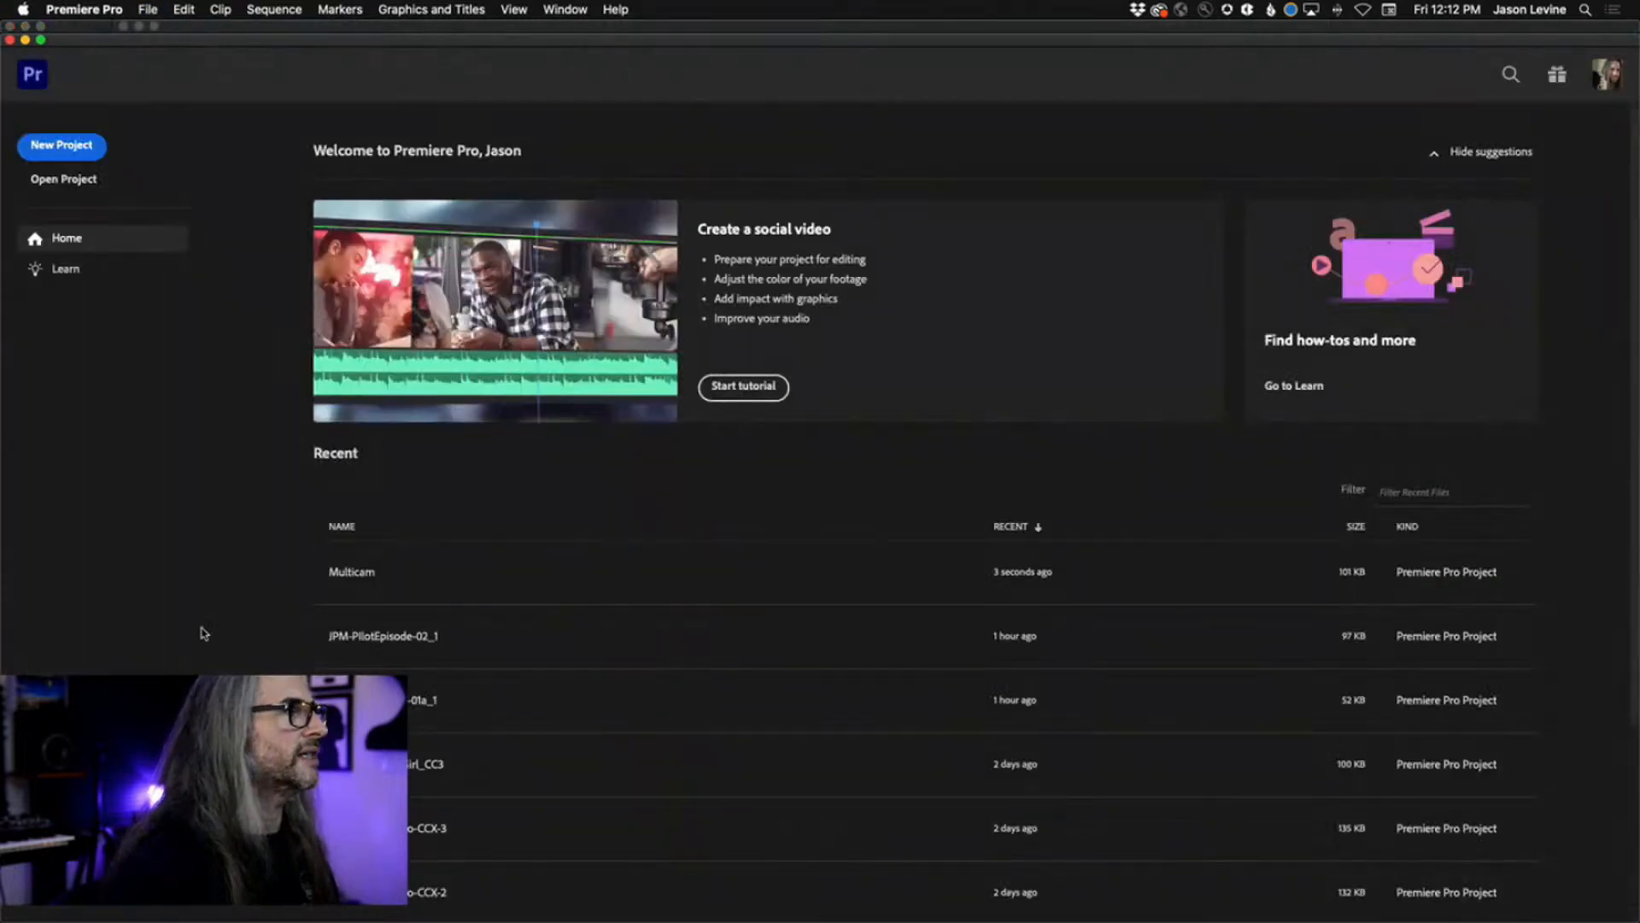
click(369, 576)
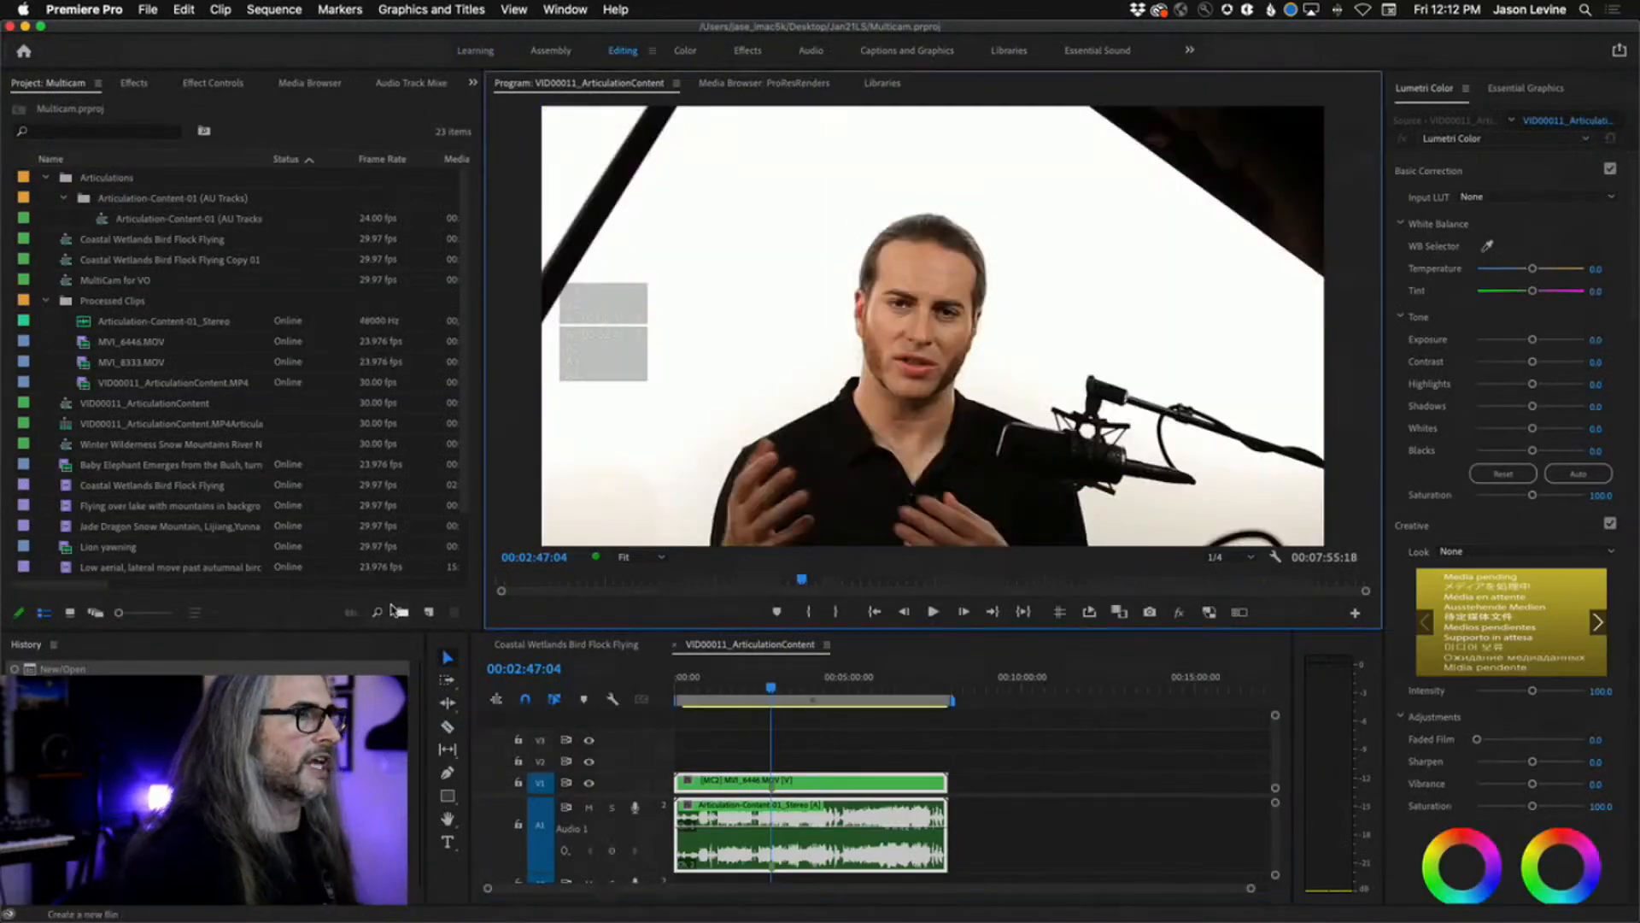
- Play a short passage around 00:02:49 to check playback in the reopened sequence
click(766, 694)
key(space)
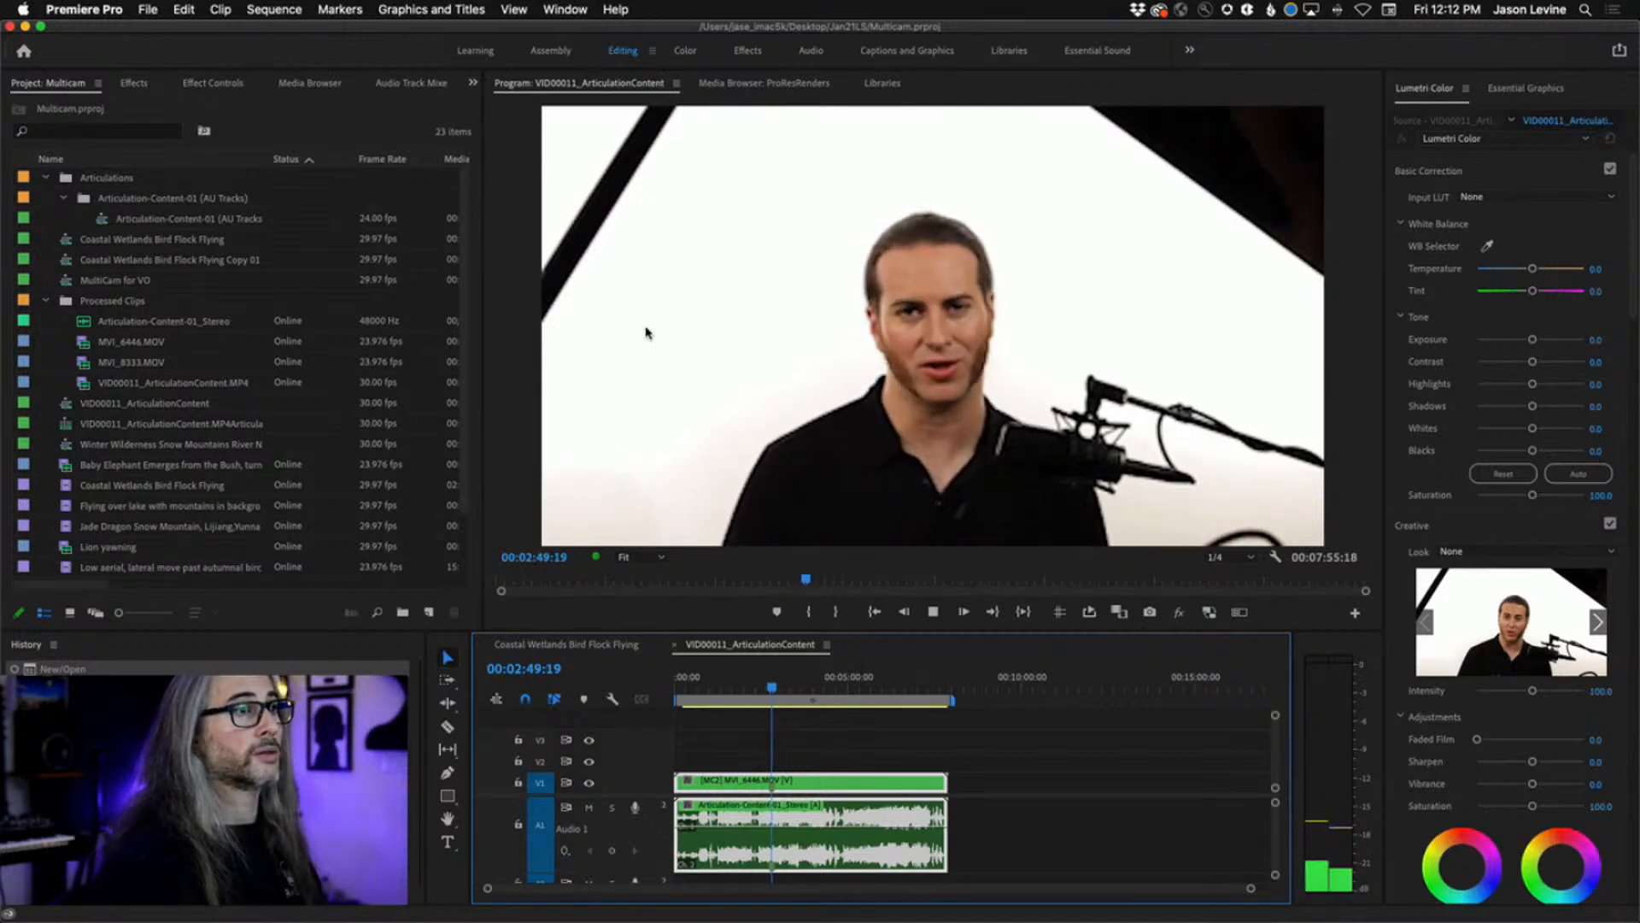
key(space)
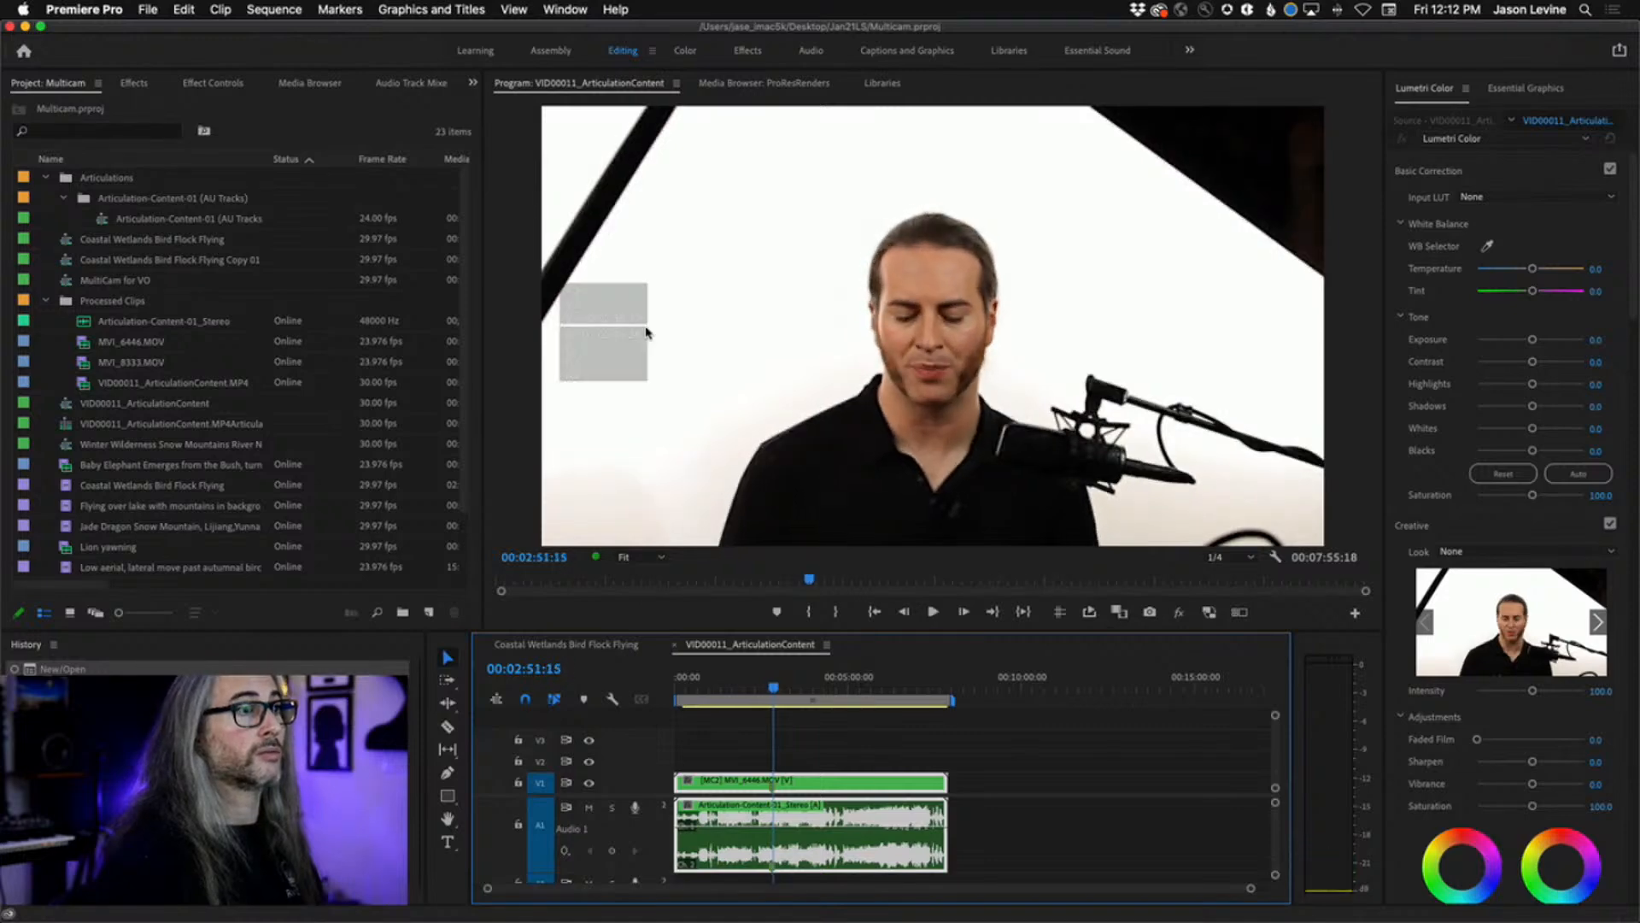
- Turn on the Program monitor's multi-camera view and play from 00:02:51:15 to about 00:03:02
click(1239, 612)
key(space)
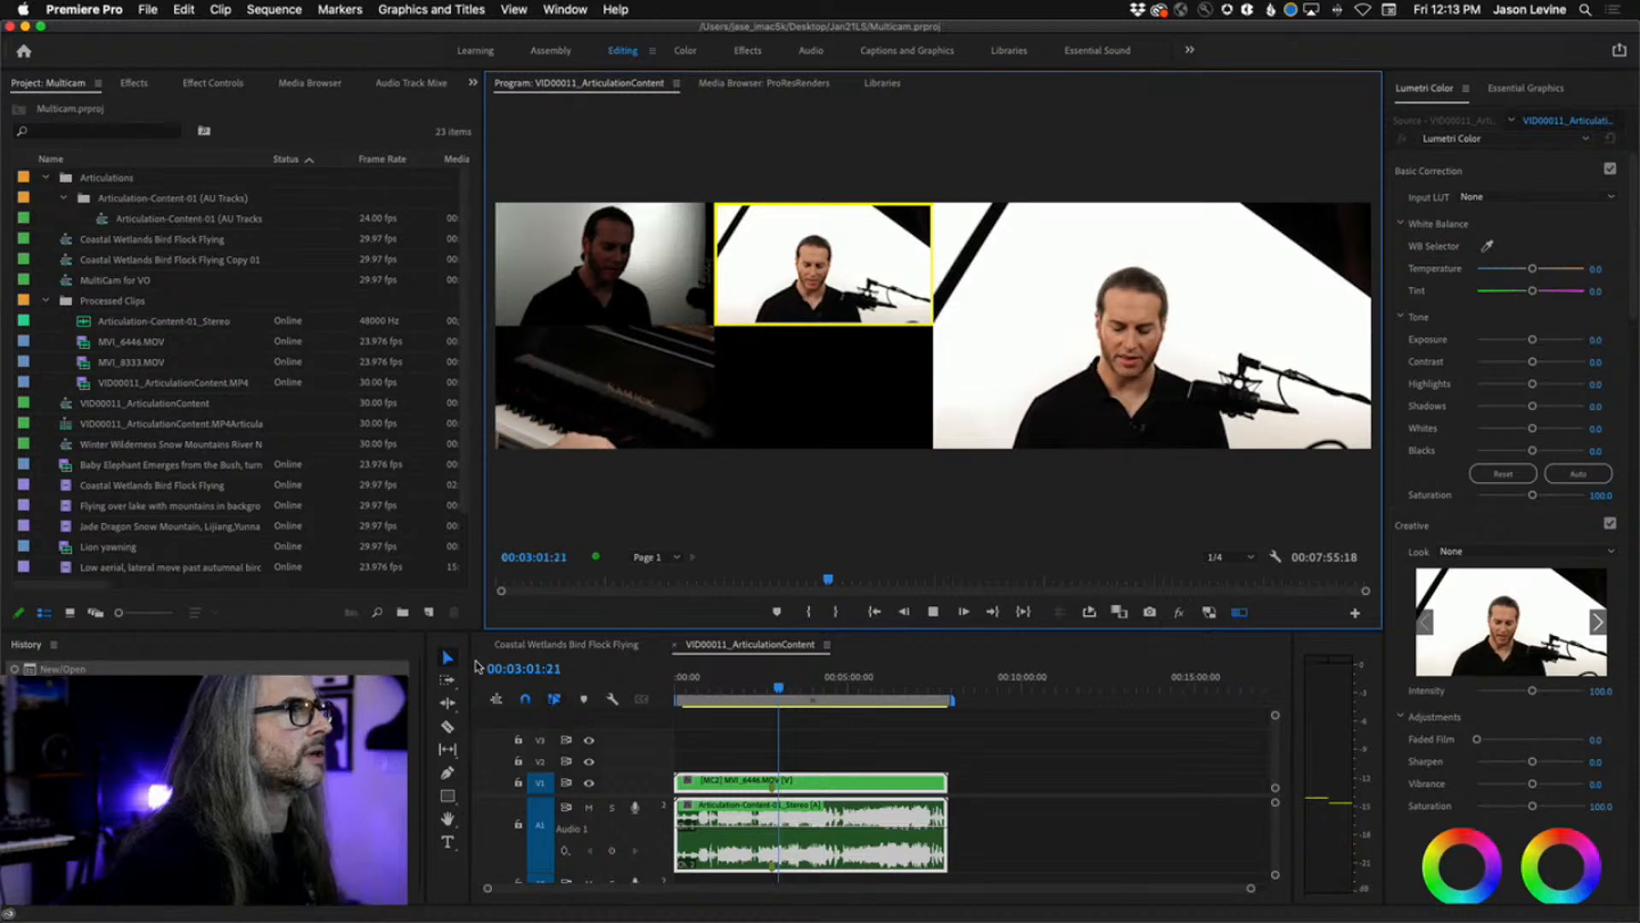
key(space)
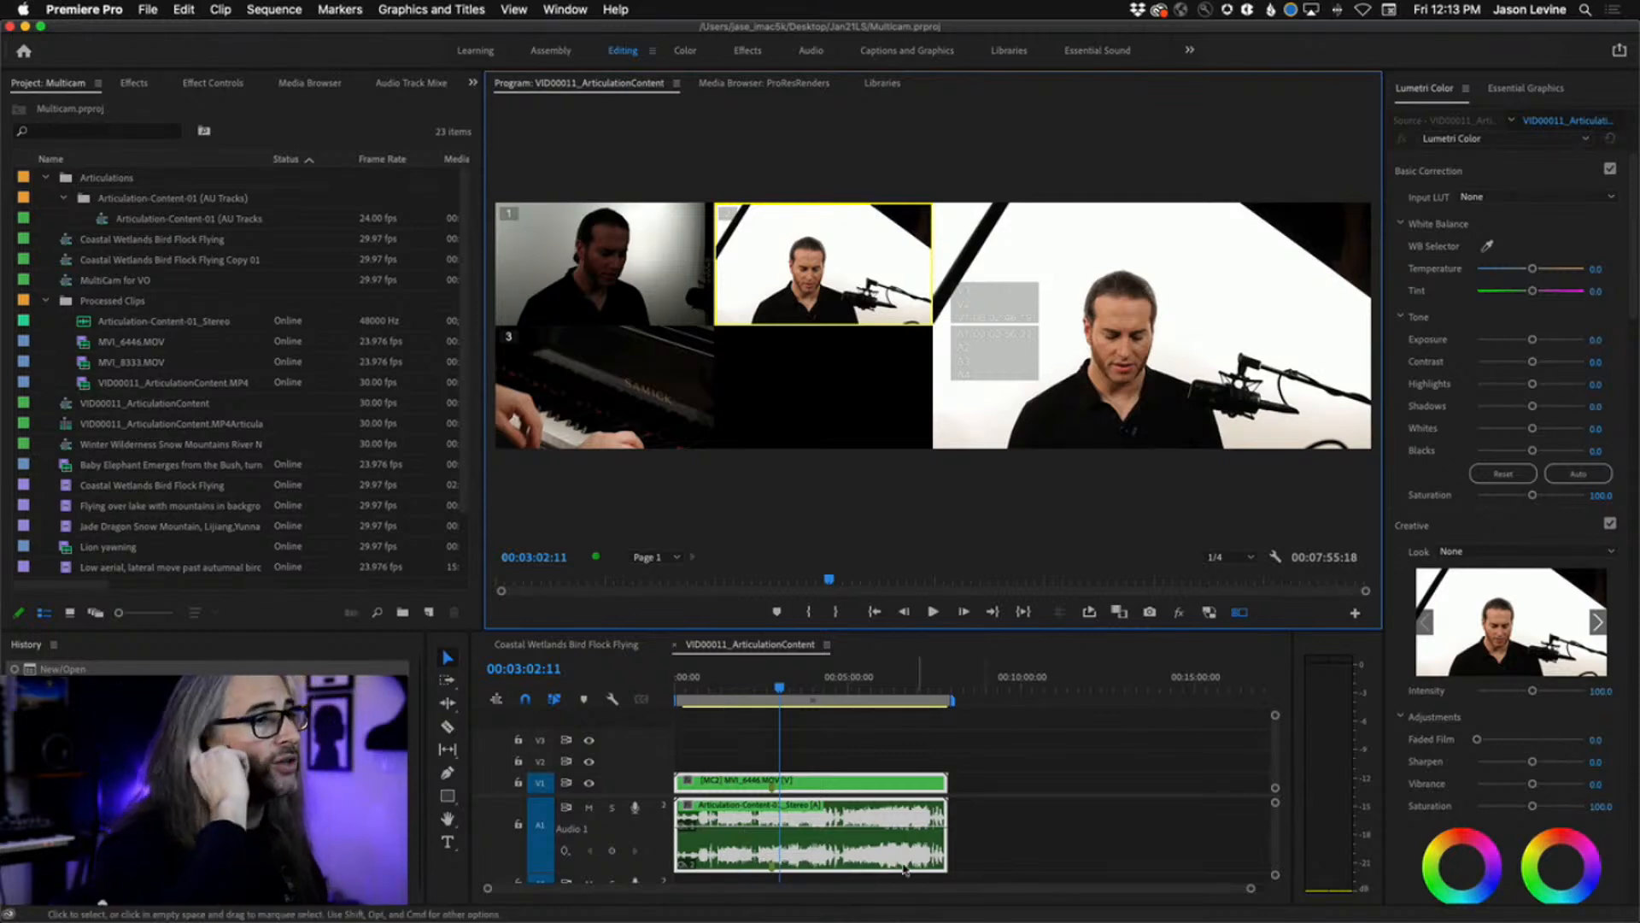
right_click(883, 783)
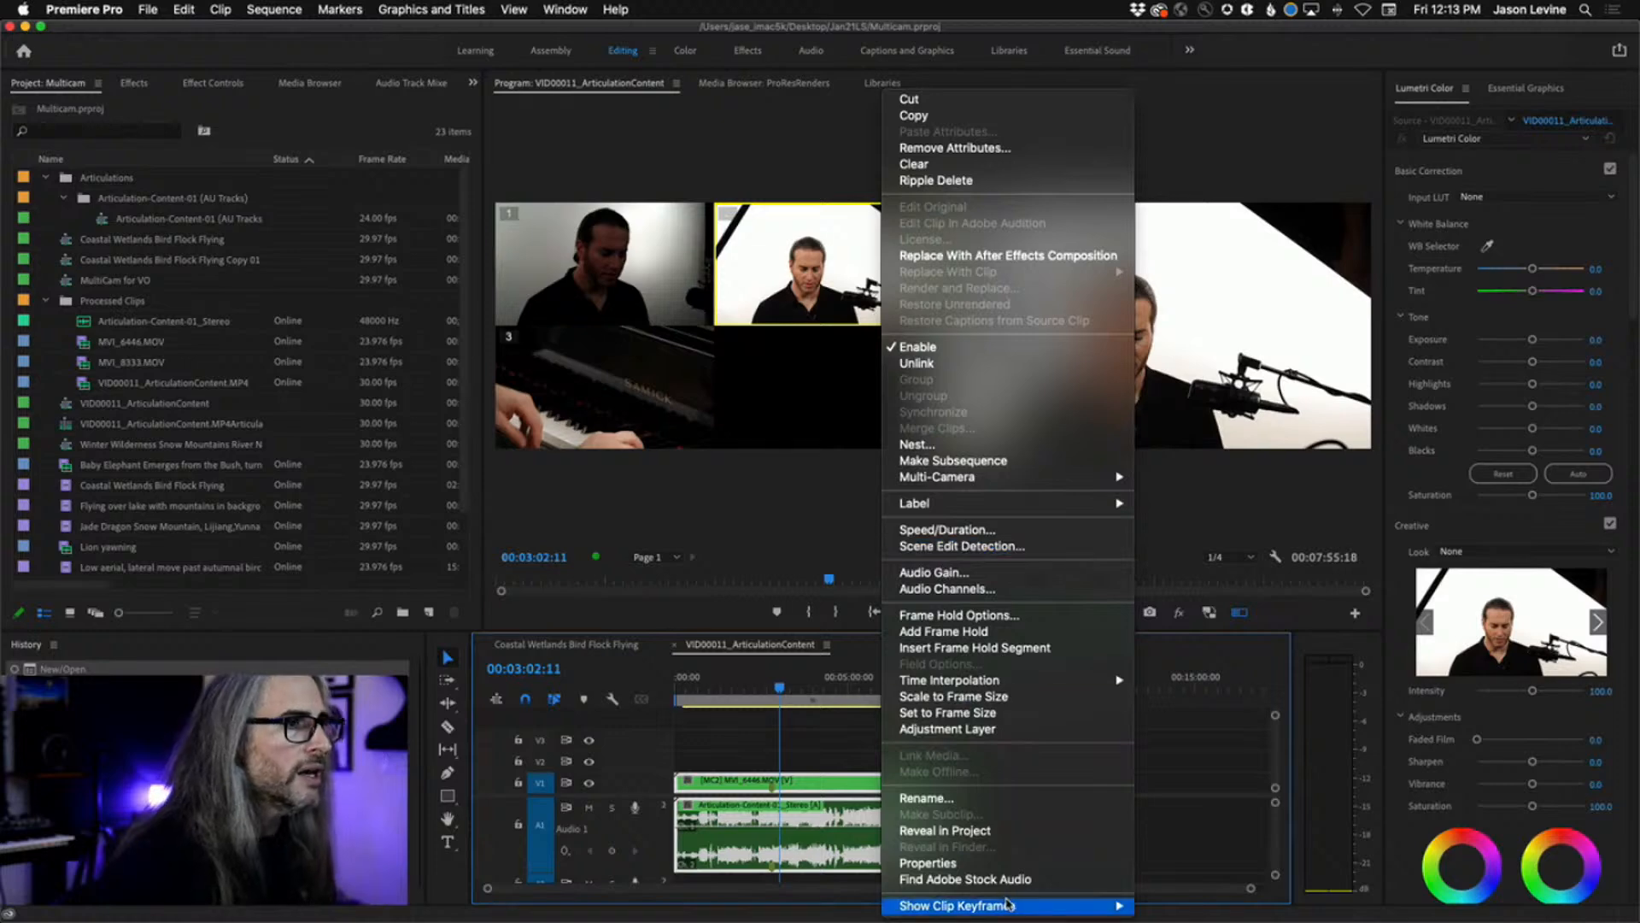
mouse_move(997, 485)
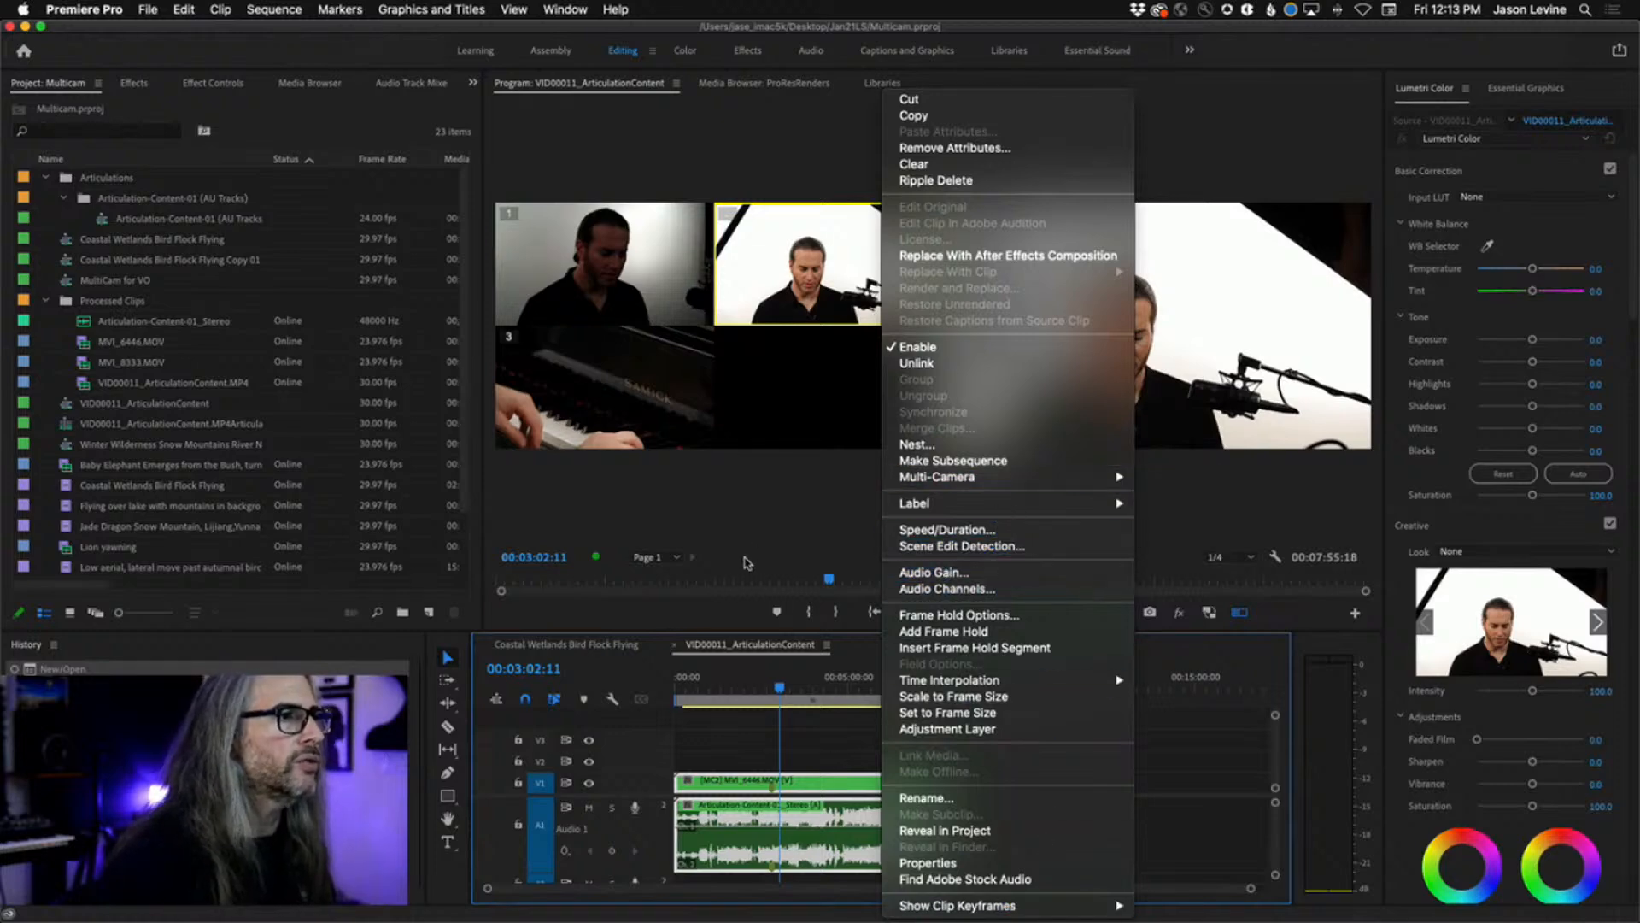
click(747, 563)
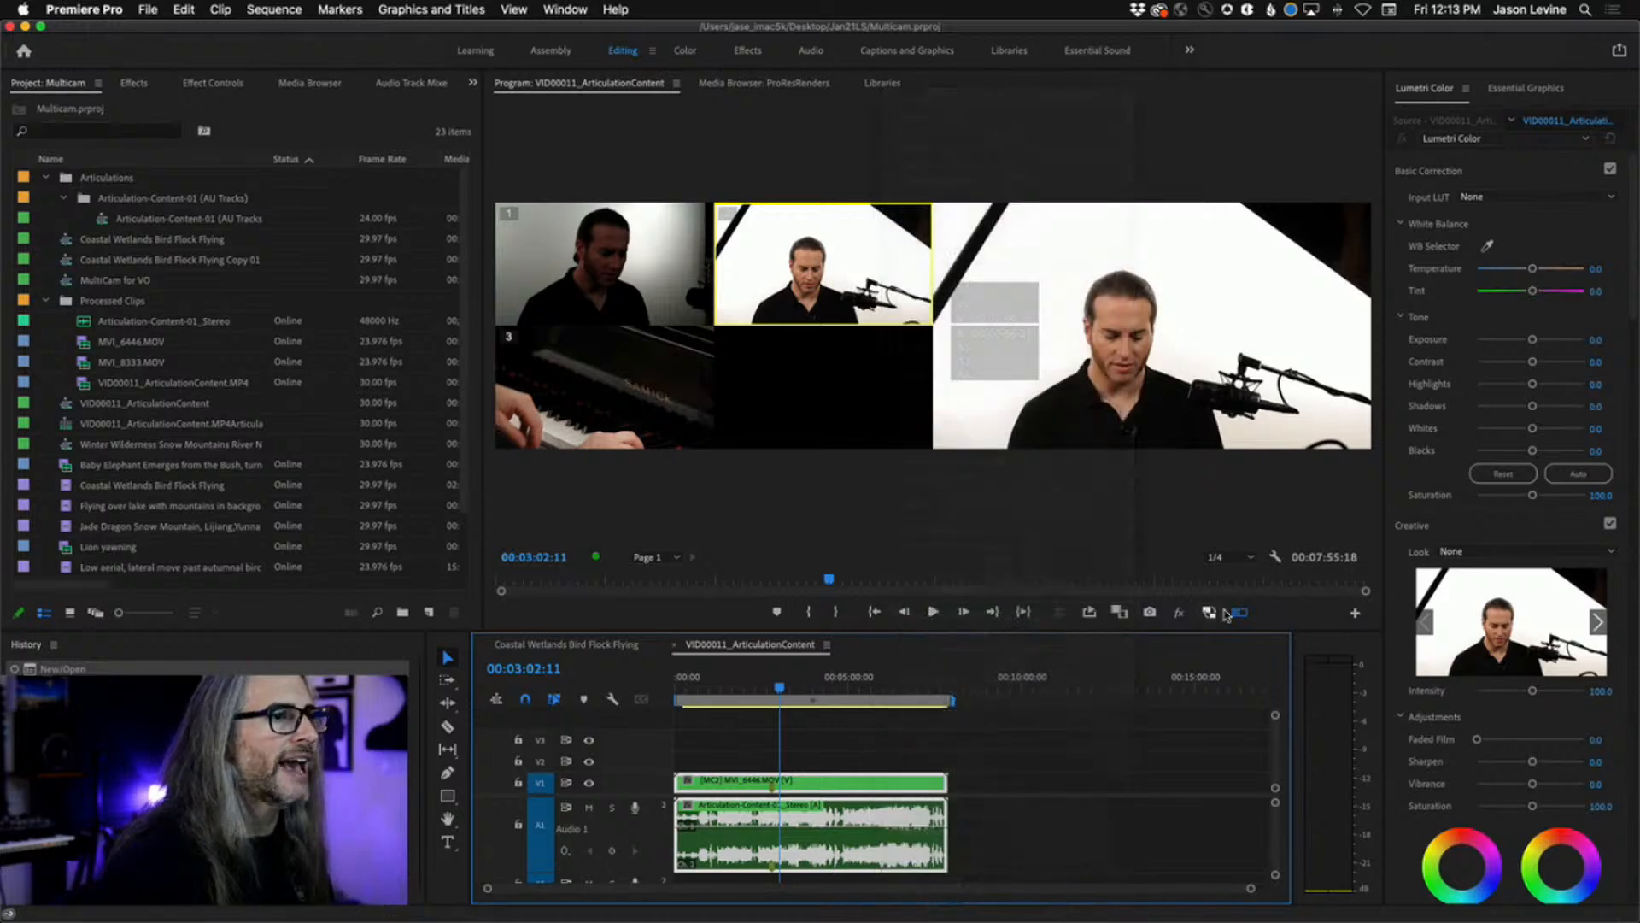
- Turn off overlays in the Program monitor and play a short passage from about 00:03:59
click(1276, 557)
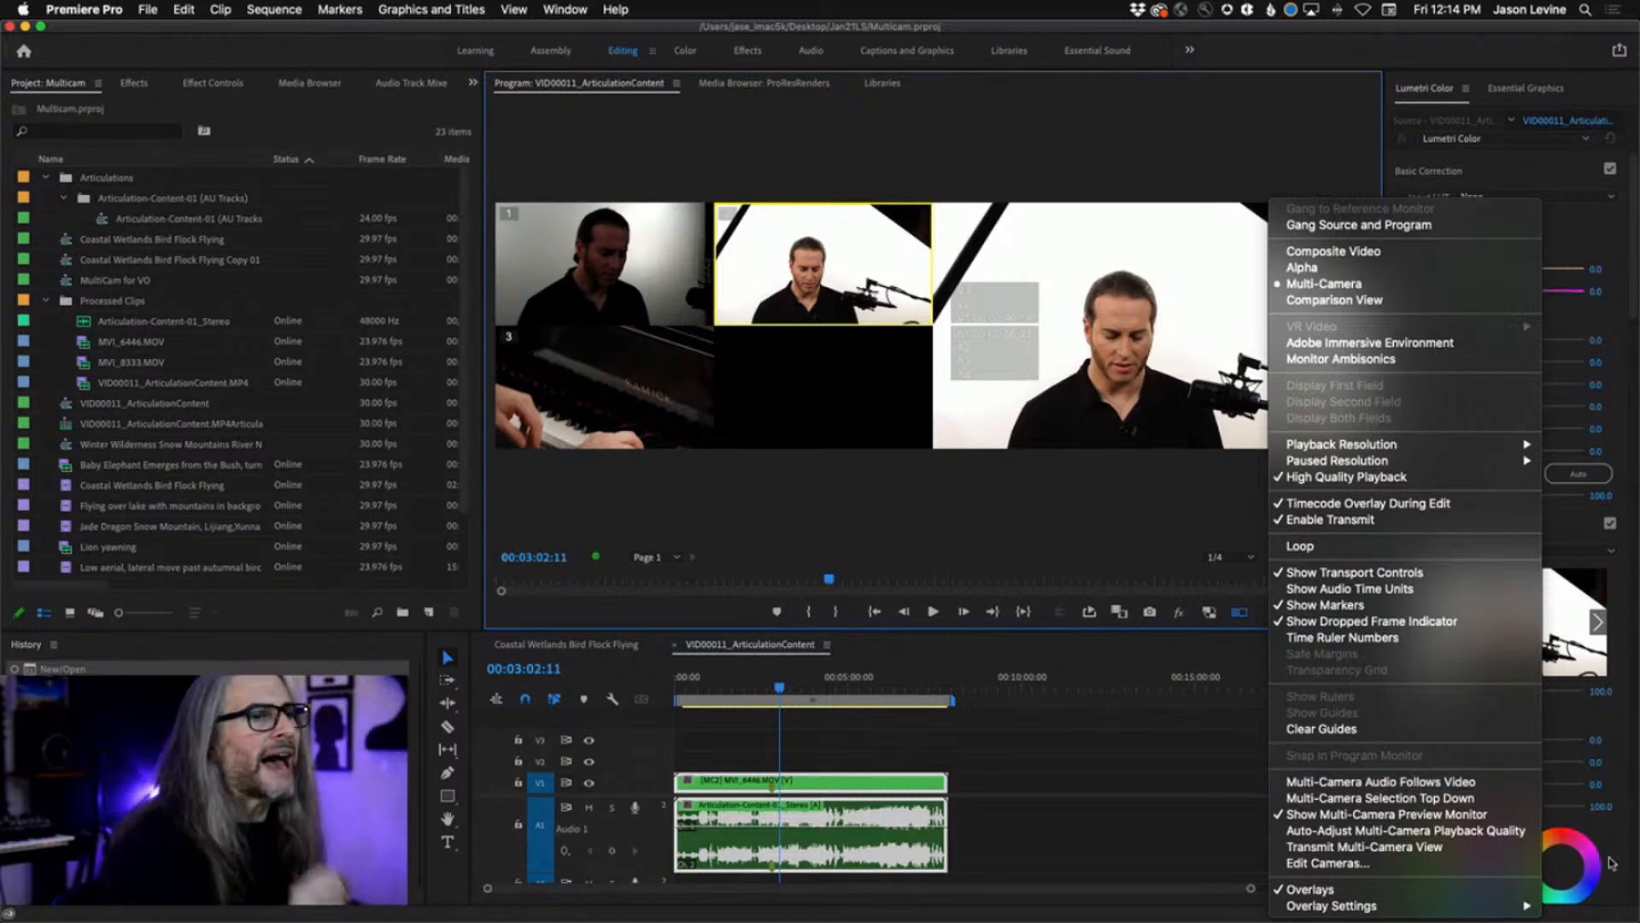
click(1297, 888)
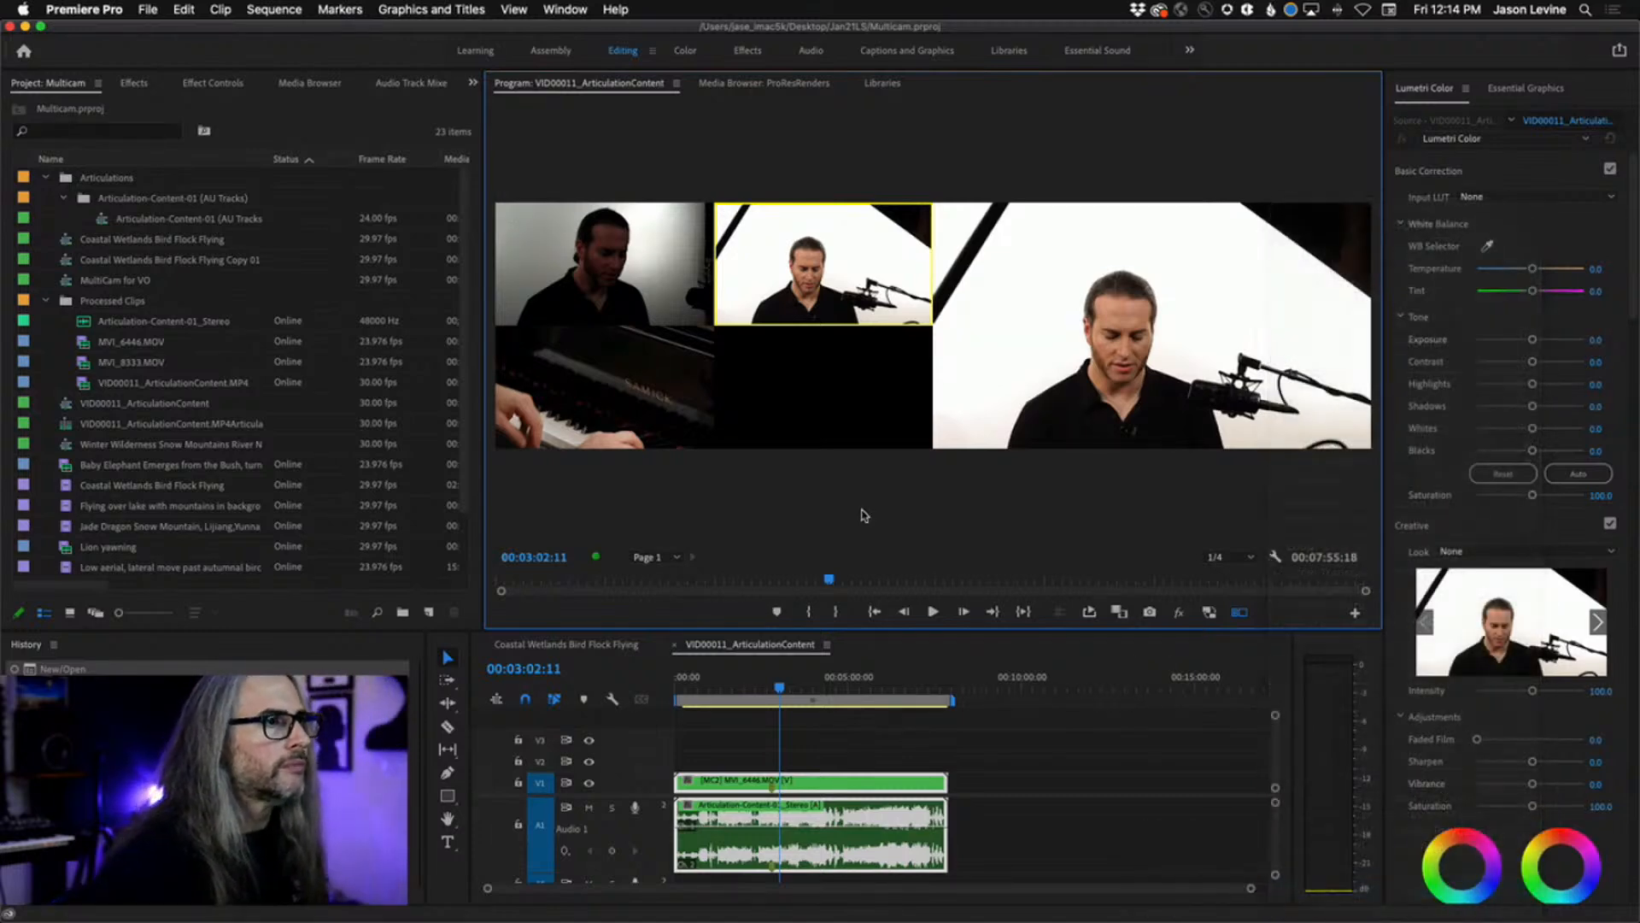
drag(791, 676, 811, 677)
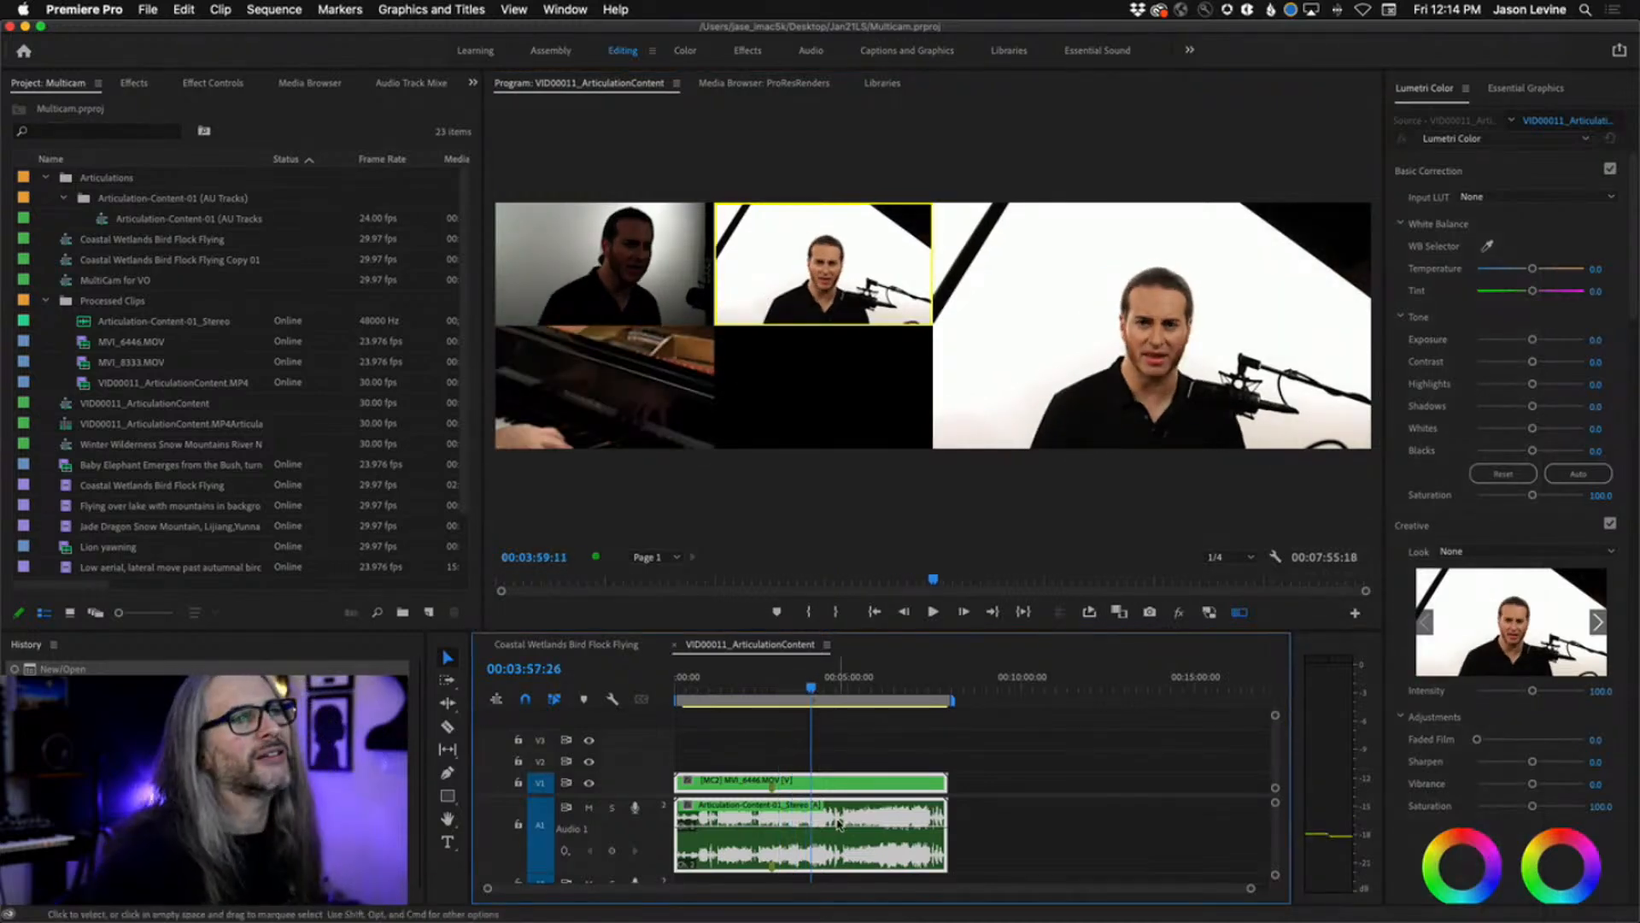
key(space)
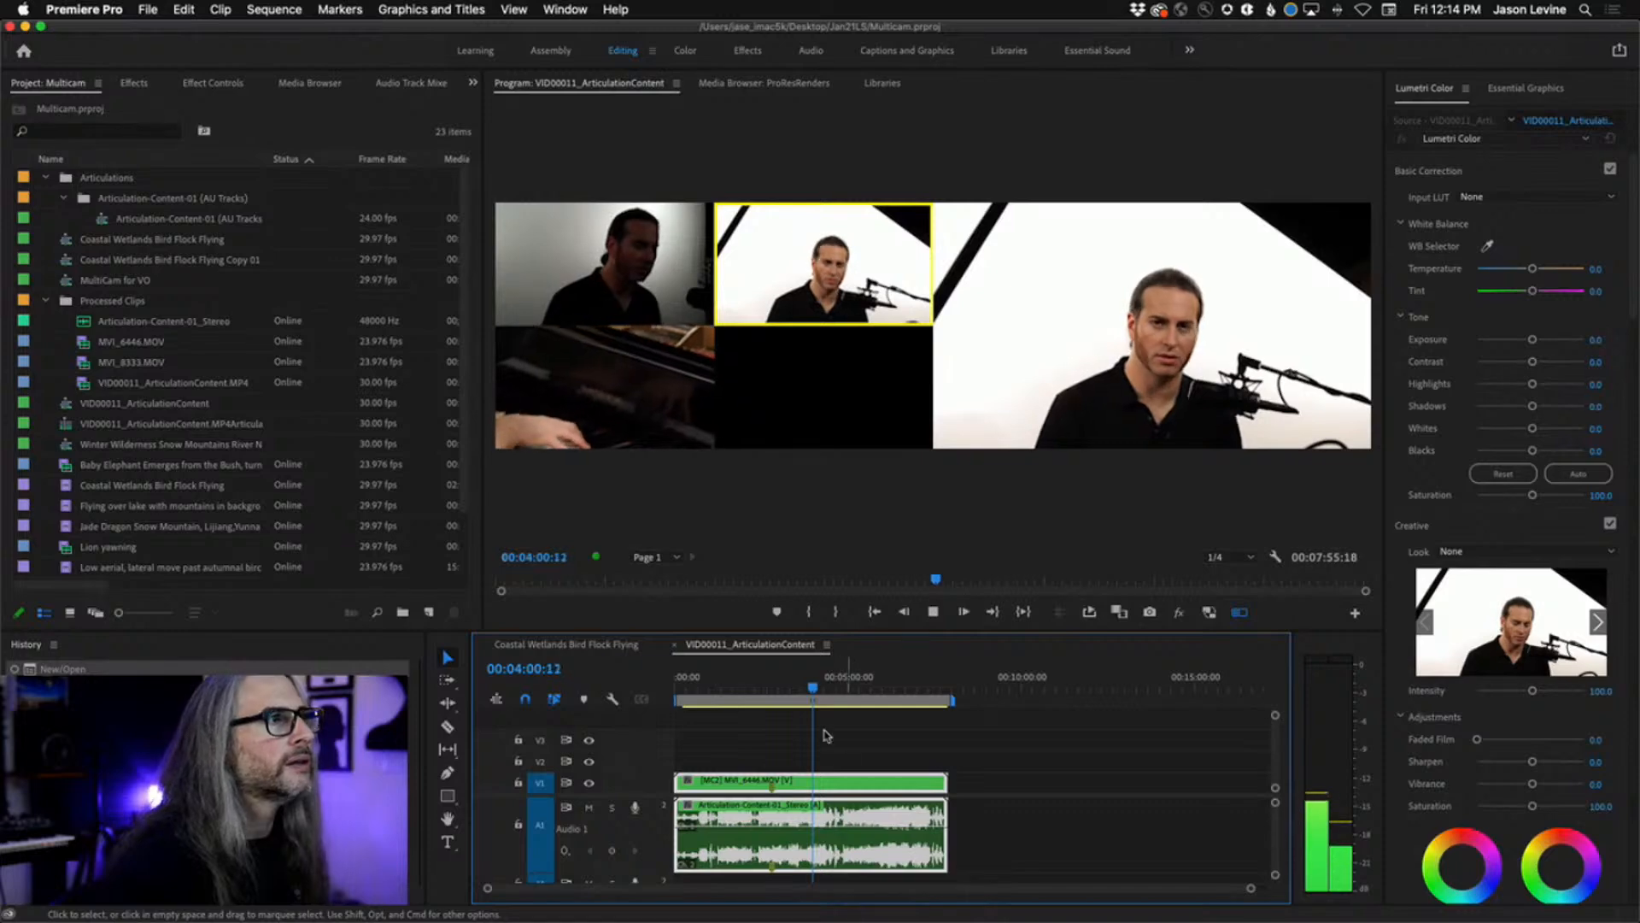
key(space)
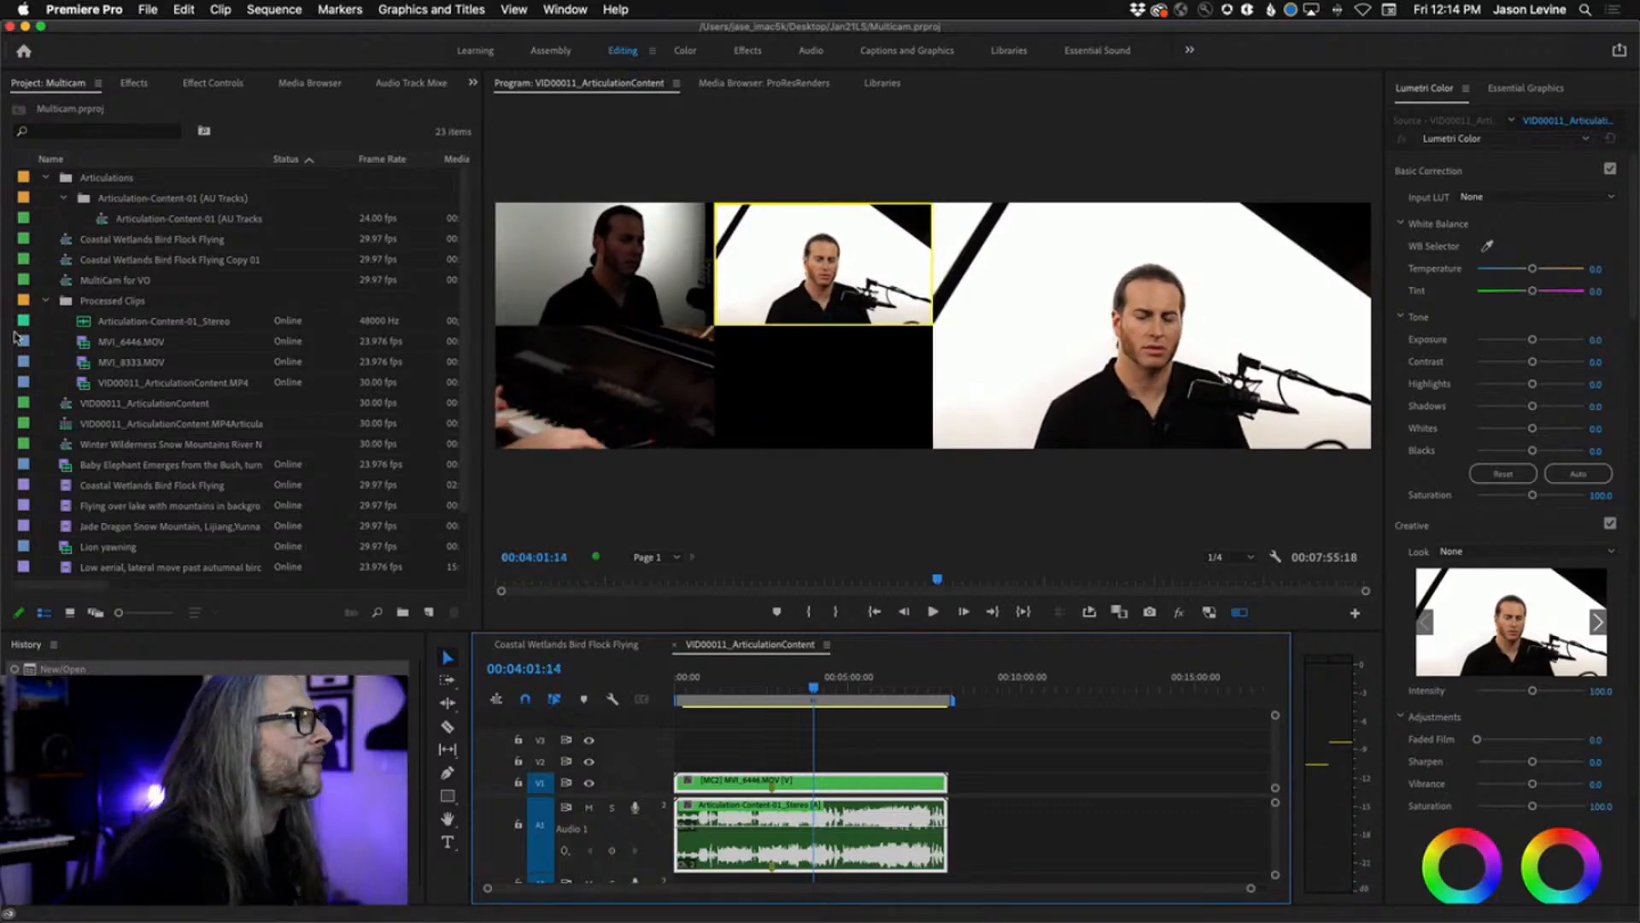
- View the VID00011_ArticulationContent.MP4Articulation_MC source sequence in the Source monitor, and return to the Multicam project's item list
click(65, 409)
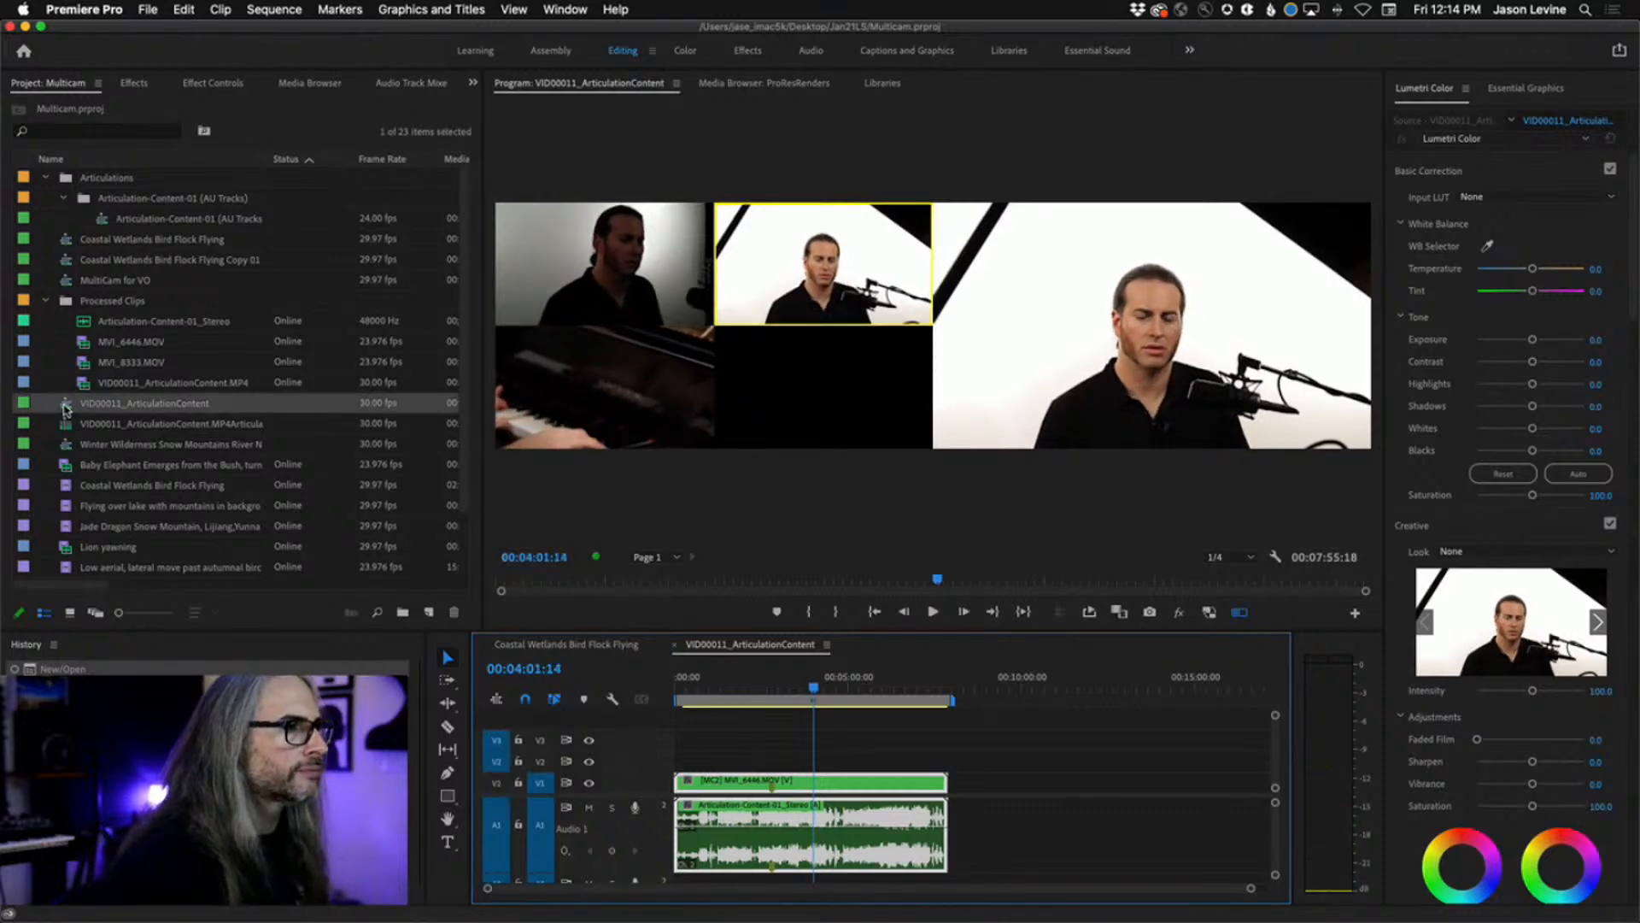
double_click(72, 427)
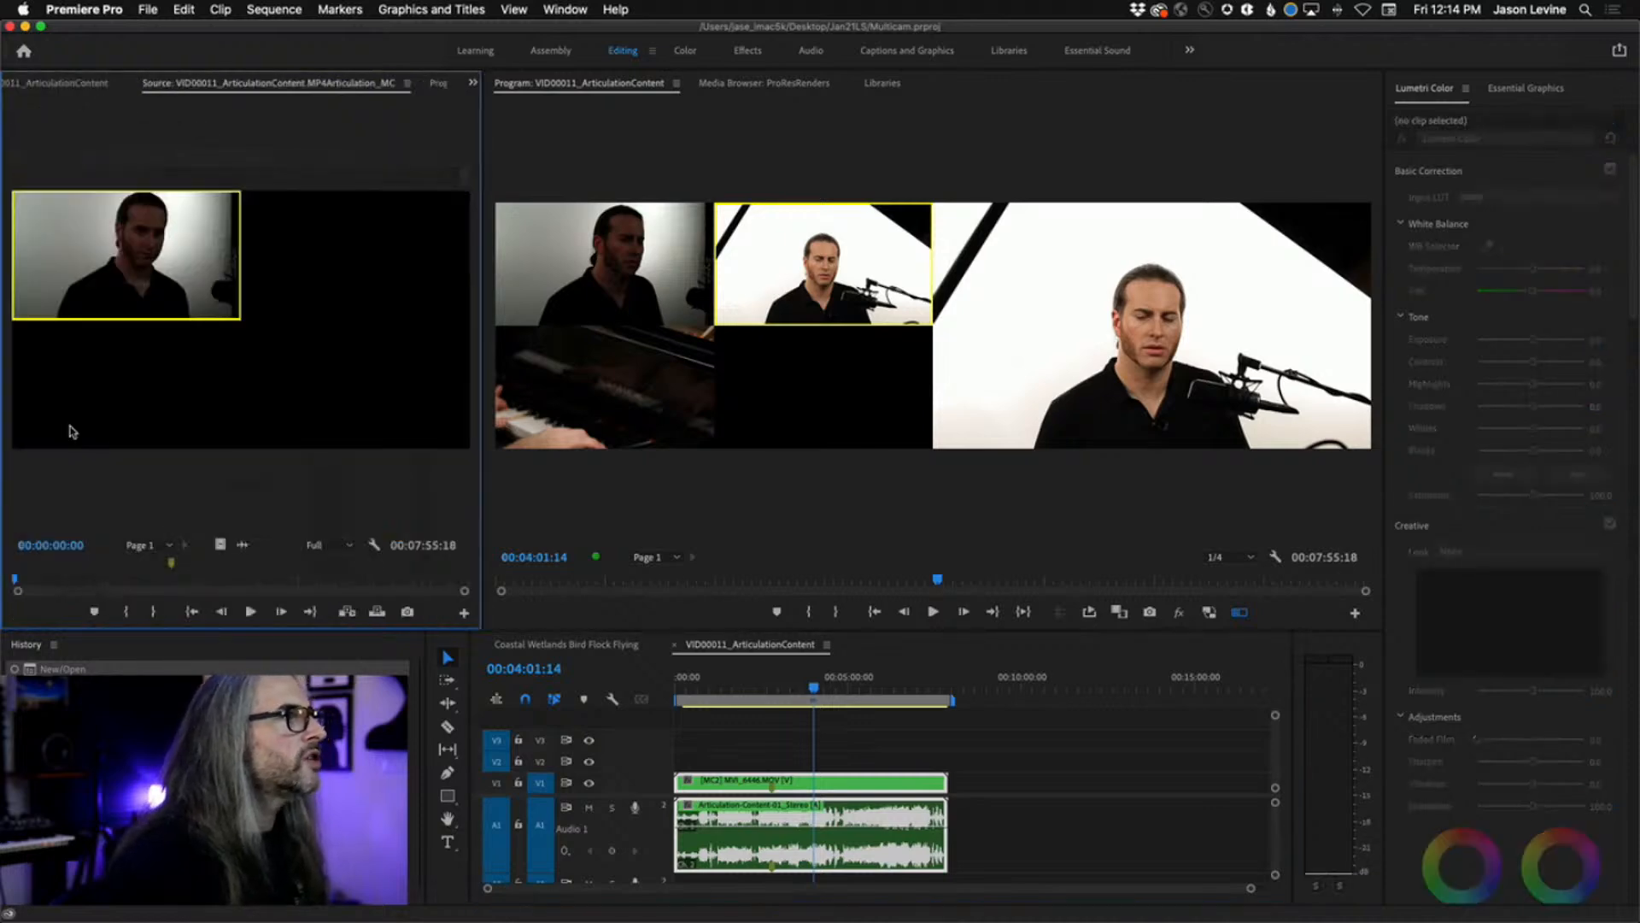
click(473, 83)
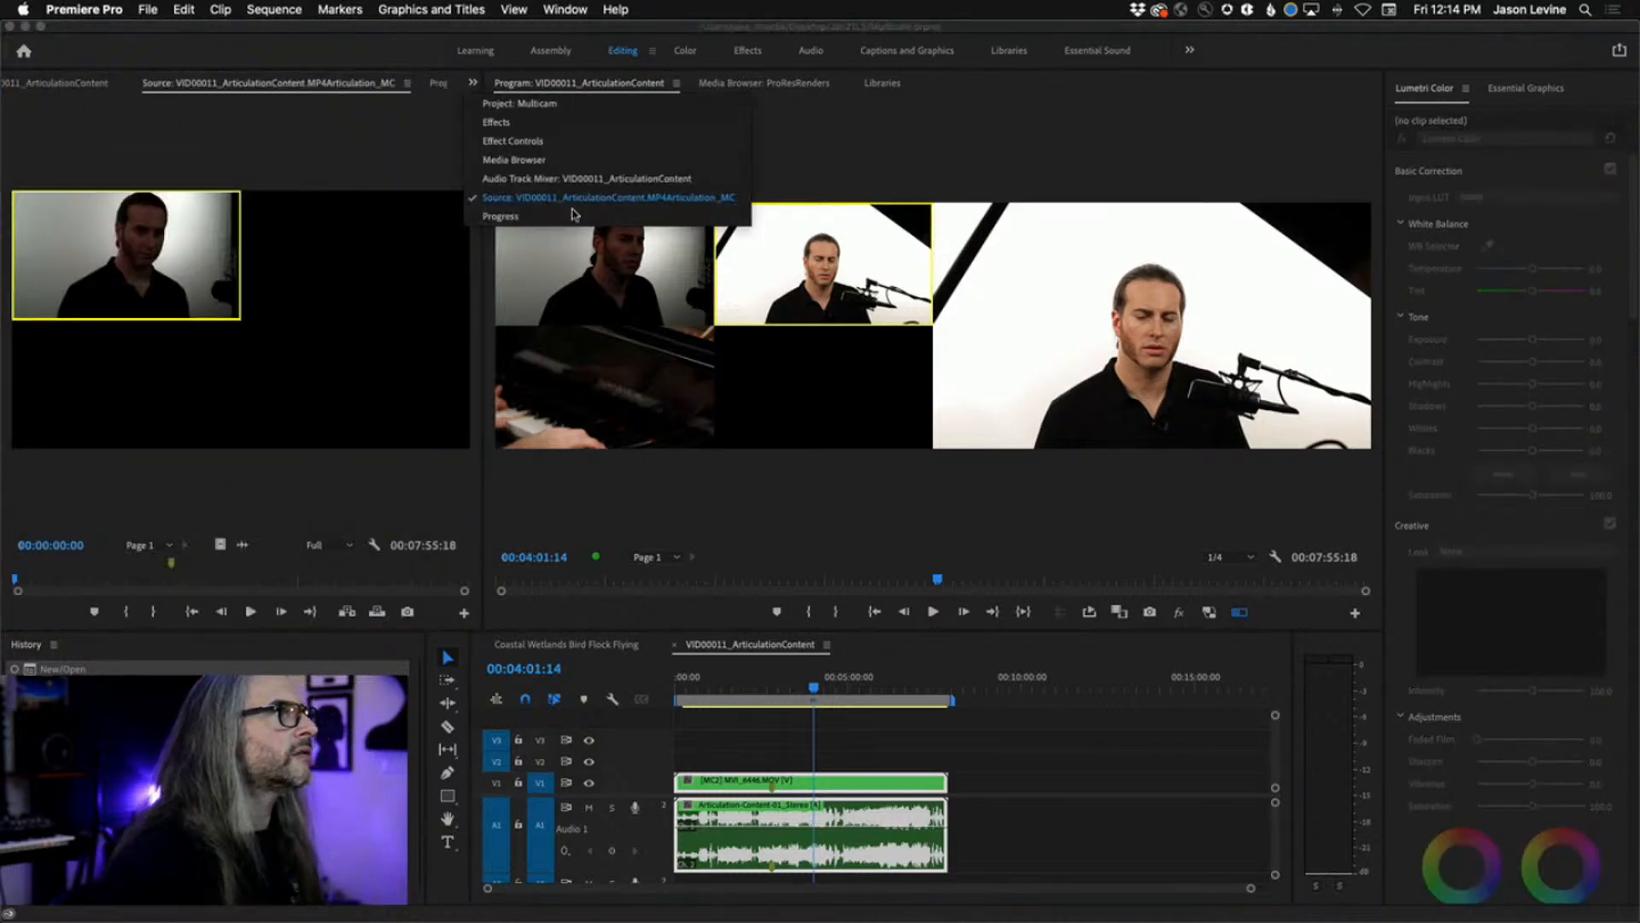
click(528, 104)
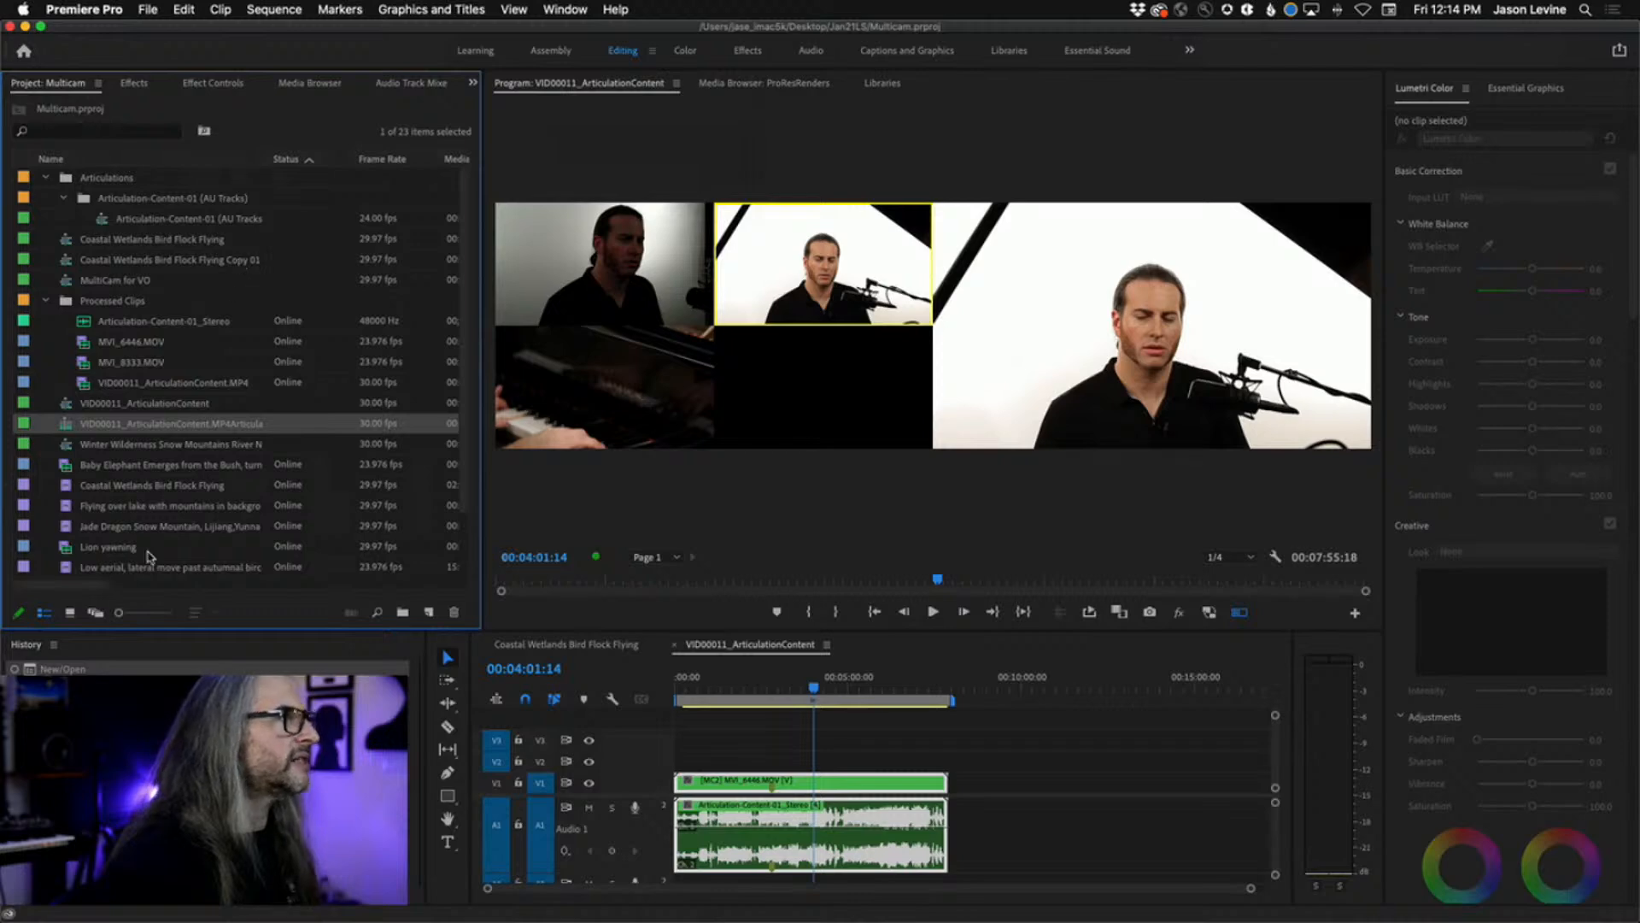
- Maximize the Project panel, switch it to Freeform view, and look over the multicam and Coastal Wetlands thumbnails
key(grave)
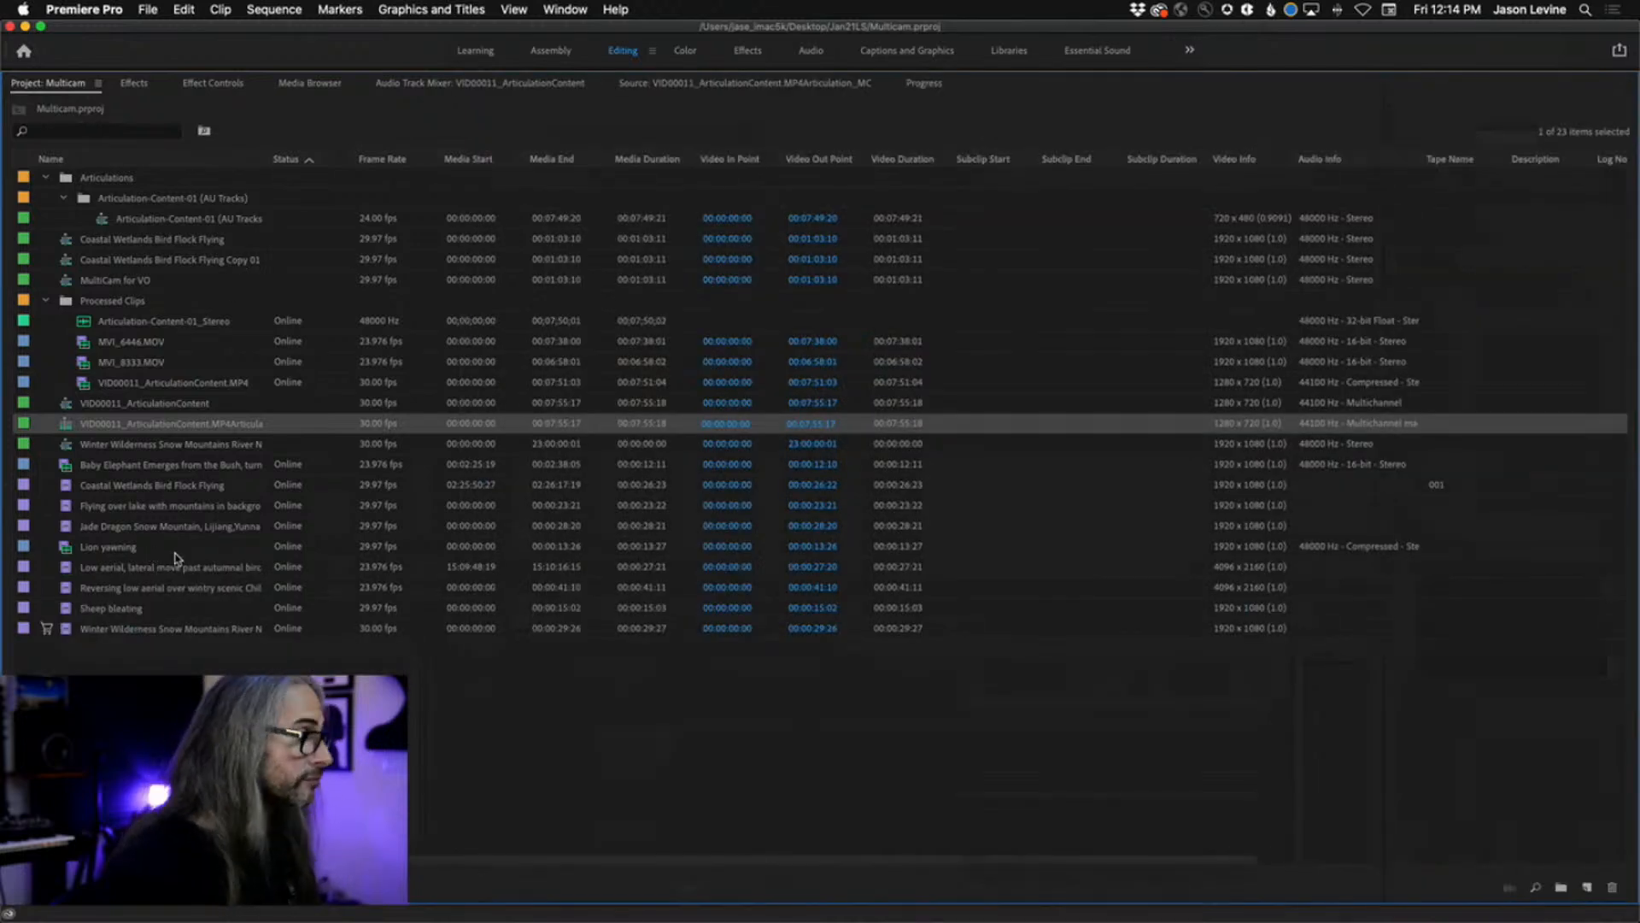
click(83, 887)
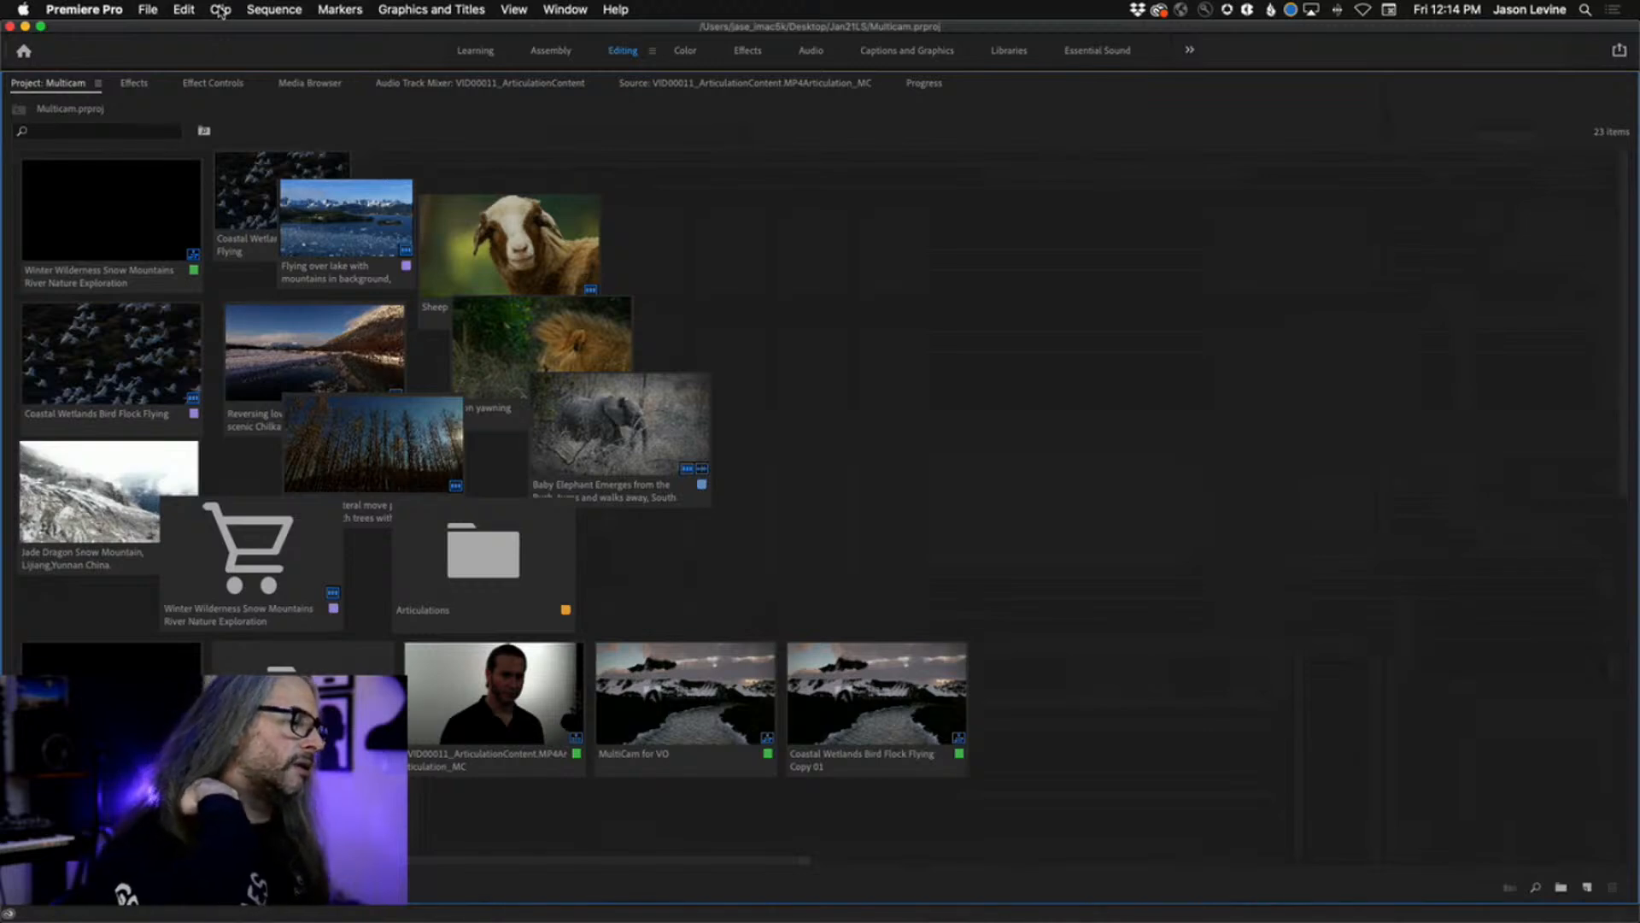
click(500, 718)
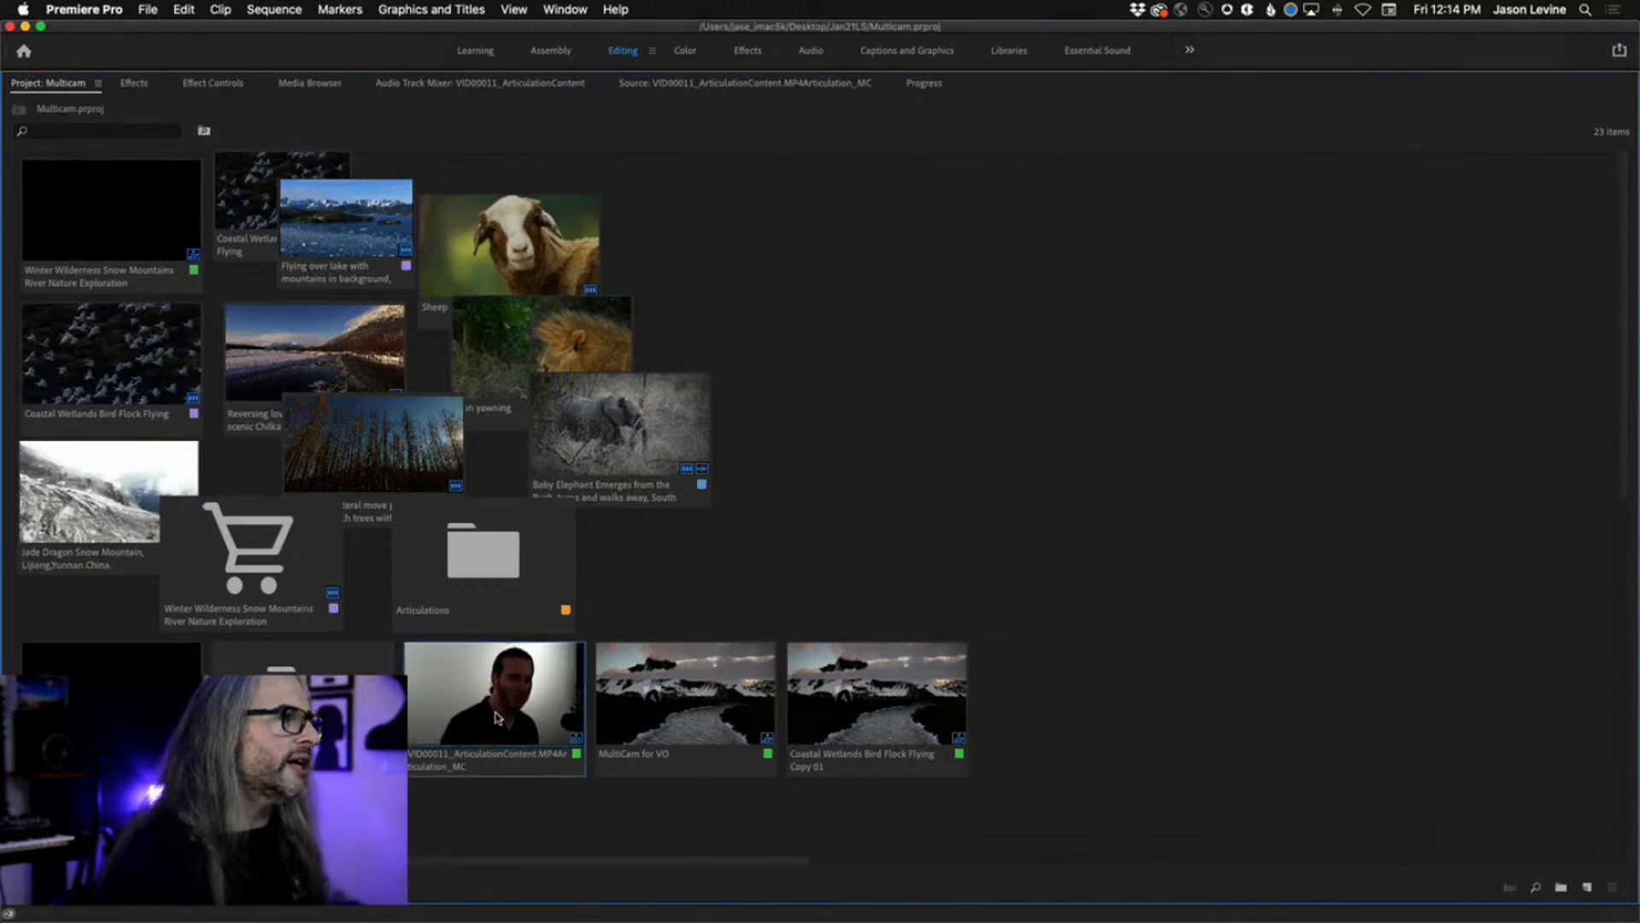
click(716, 716)
click(886, 718)
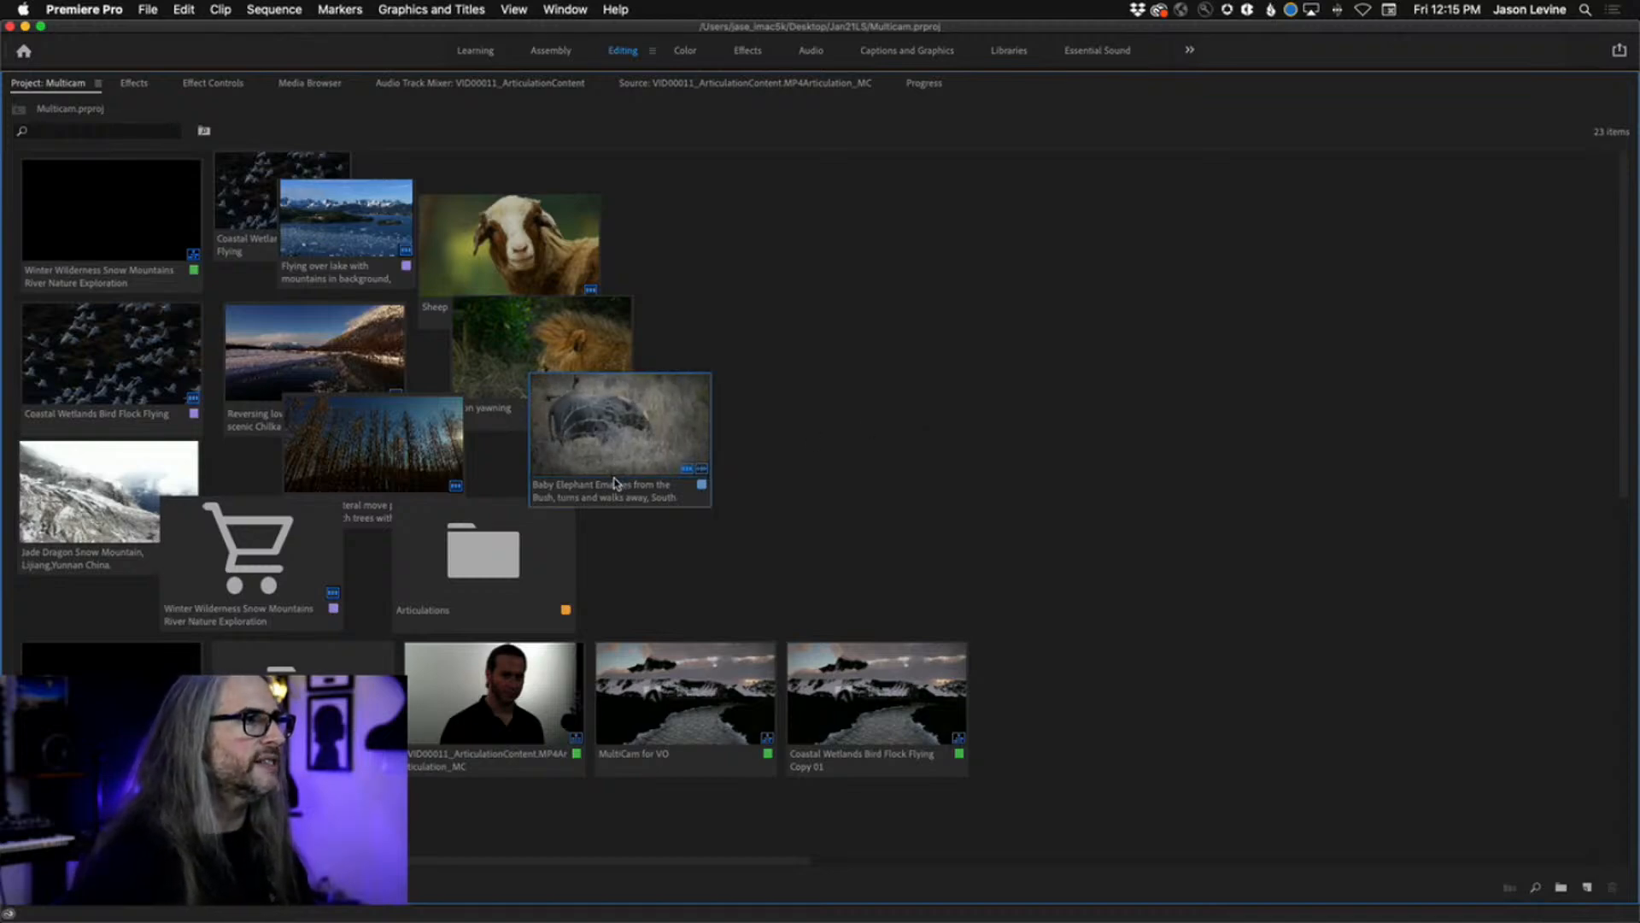
- Move the Baby Elephant clip away from the clustered thumbnails into the empty area of the freeform layout
drag(615, 481, 605, 447)
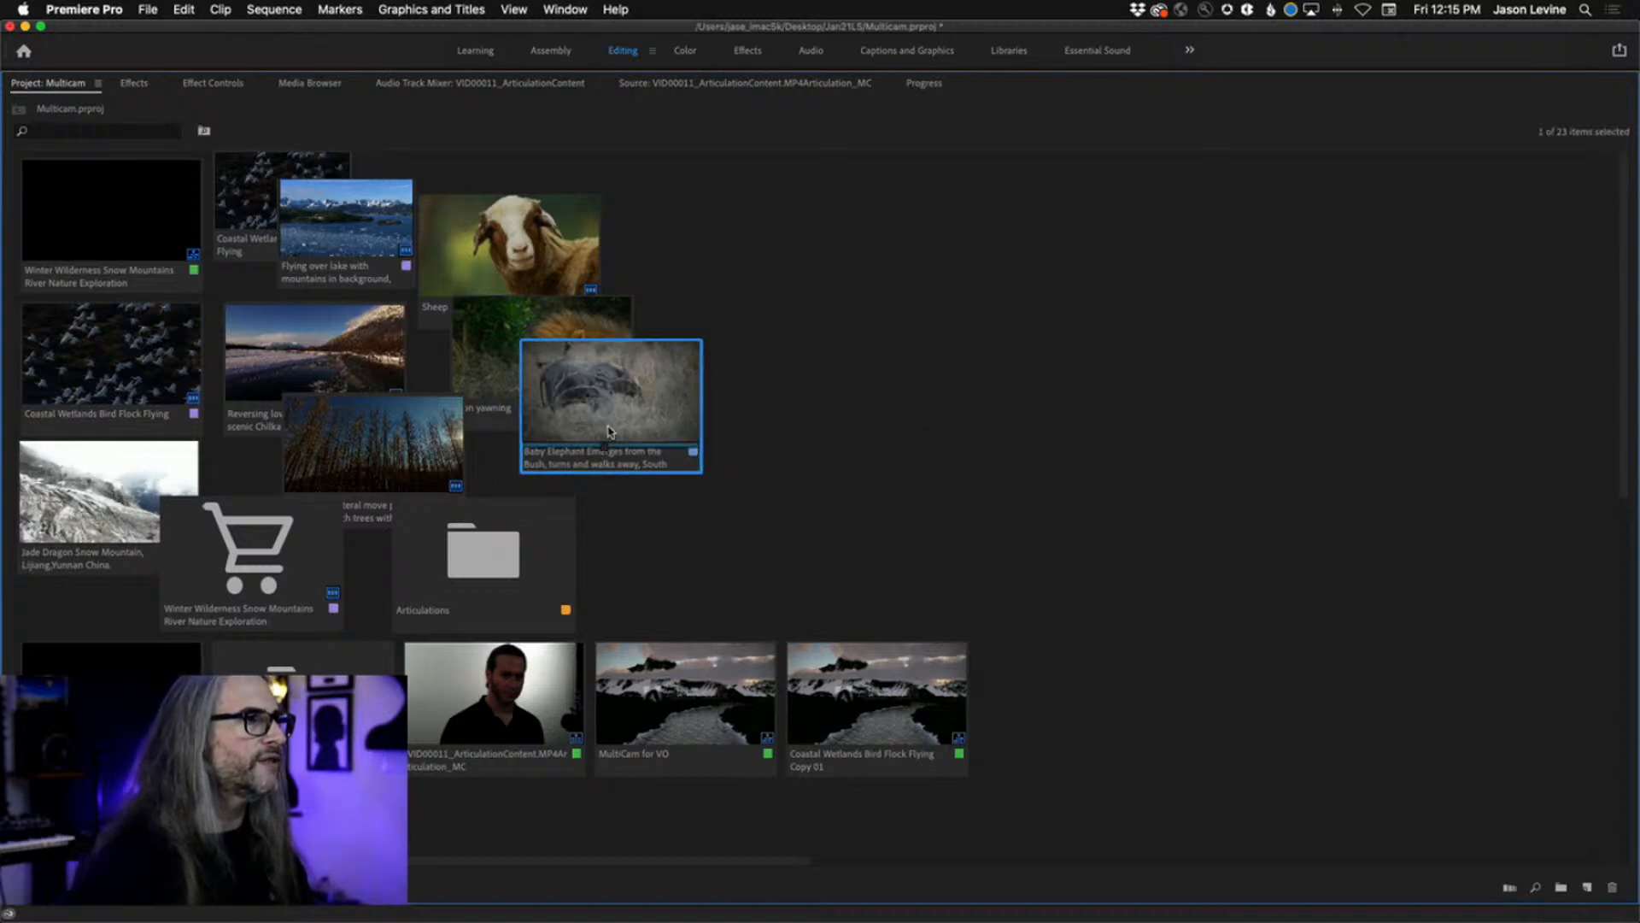
scroll(608, 434, right, 6)
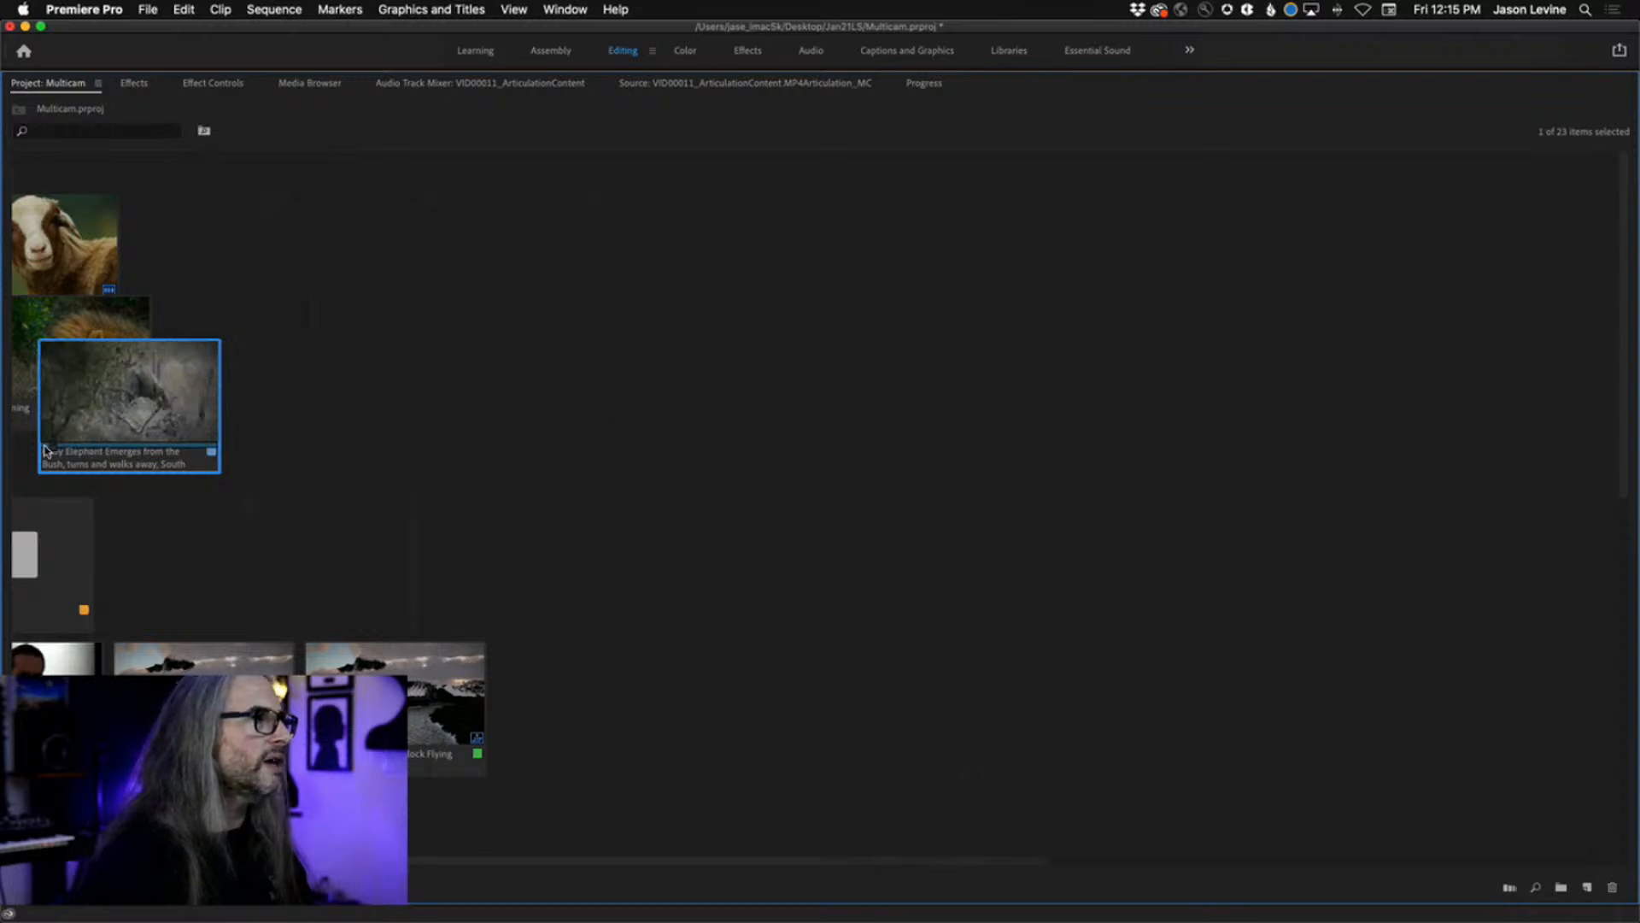
drag(174, 415, 758, 339)
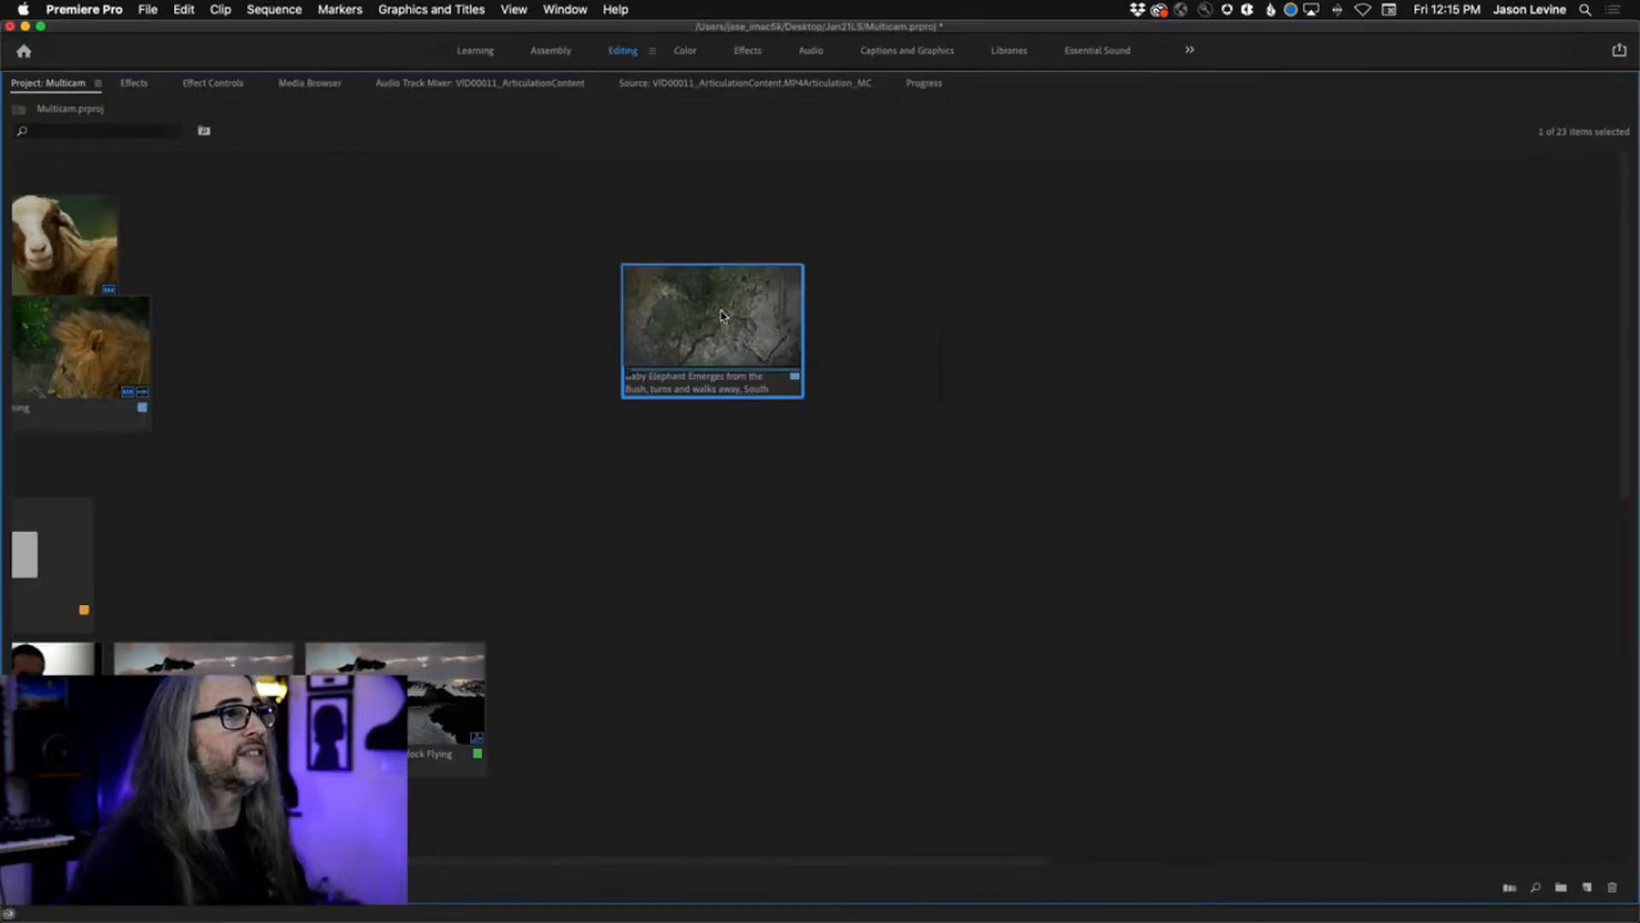
click(740, 466)
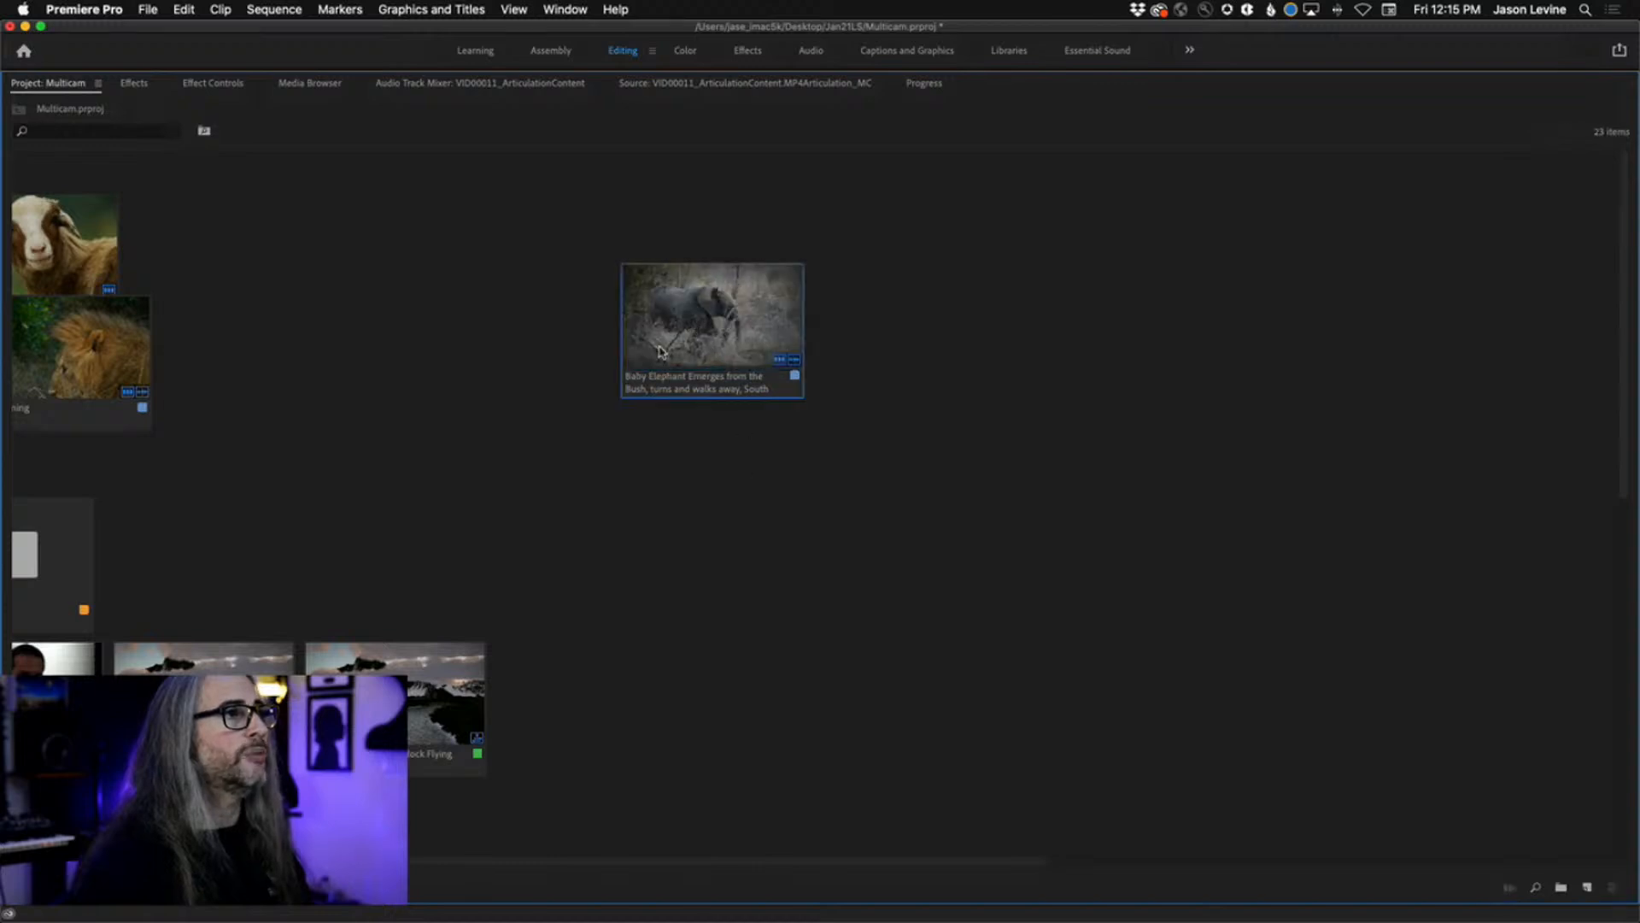
click(704, 314)
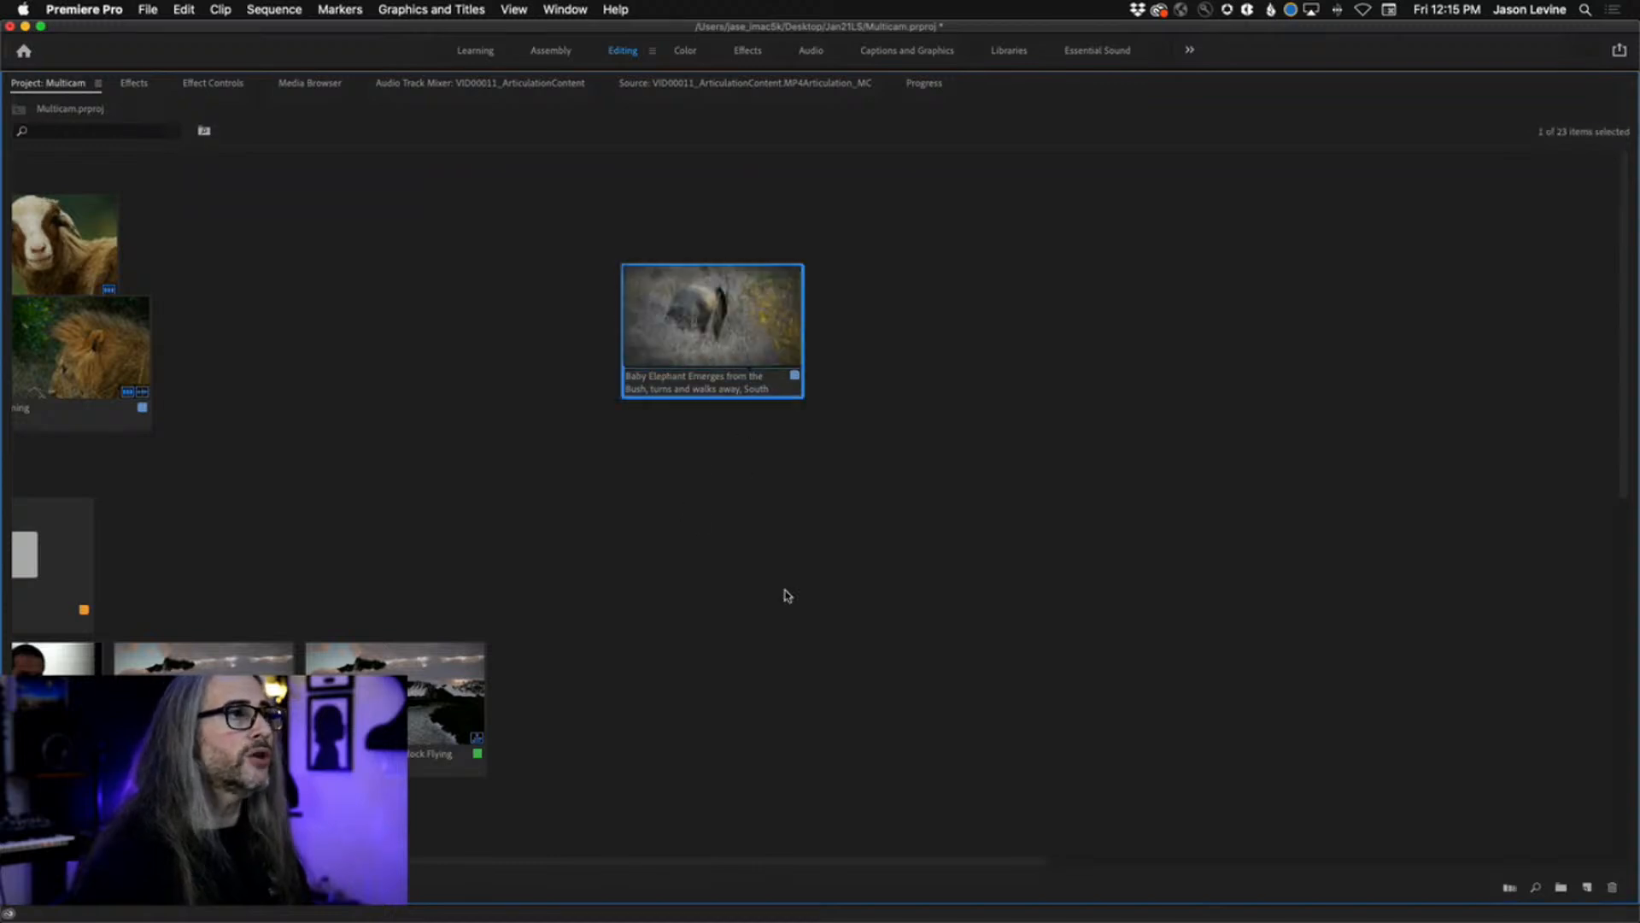
click(83, 10)
click(107, 101)
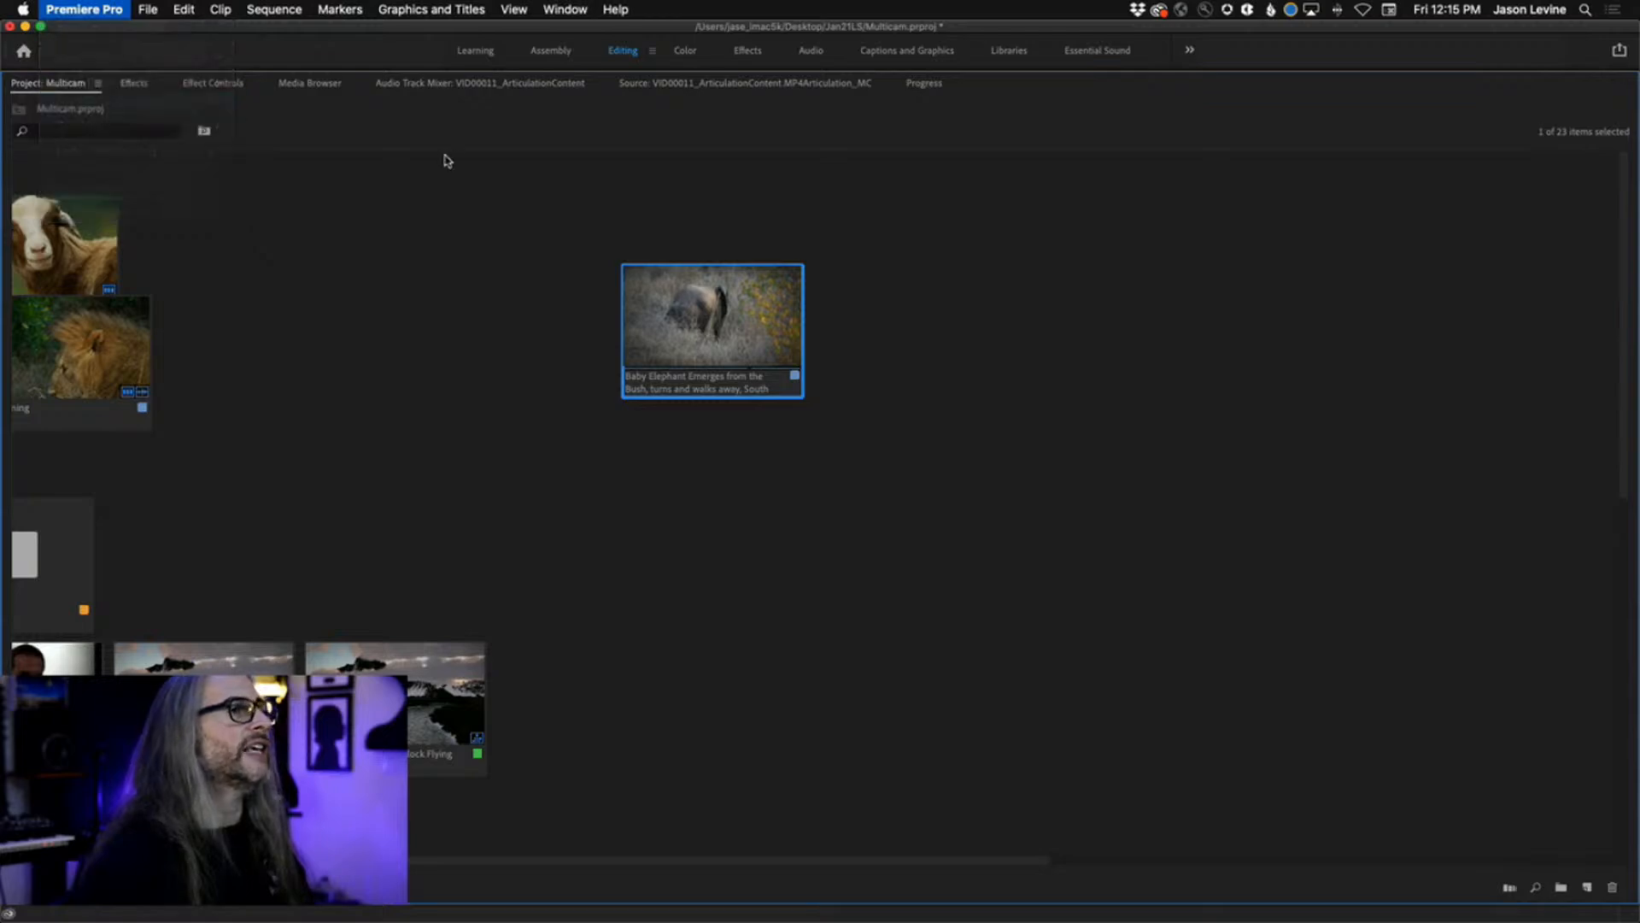
drag(584, 136, 593, 96)
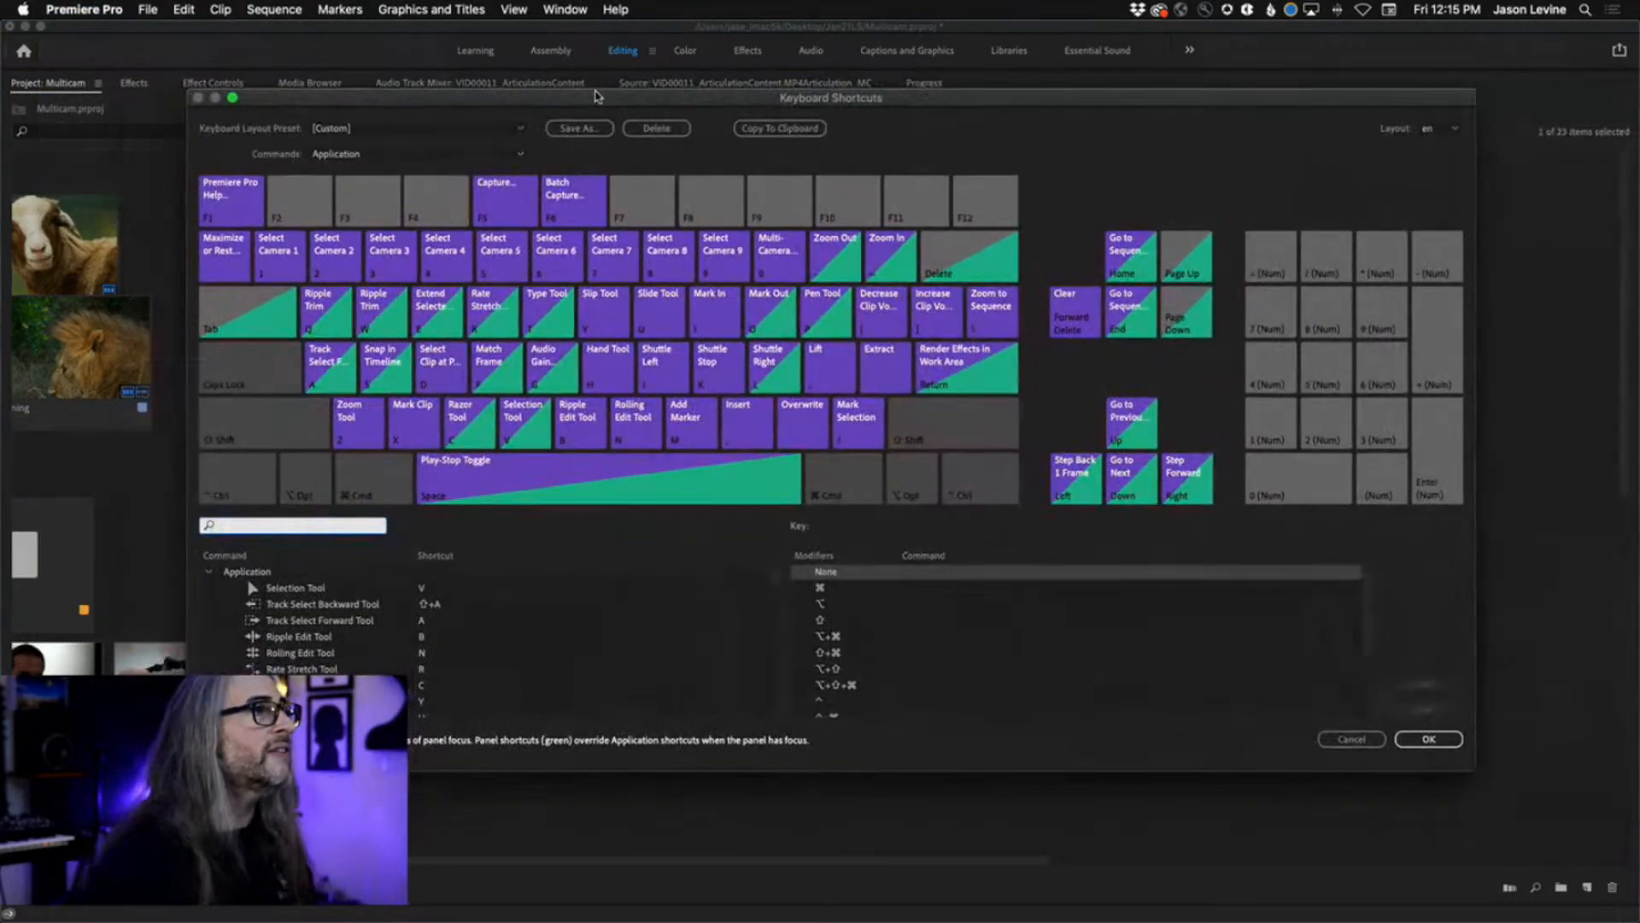
click(1352, 740)
- Search the keyboard shortcuts for "move post" commands and close the shortcut editor without making changes
click(72, 8)
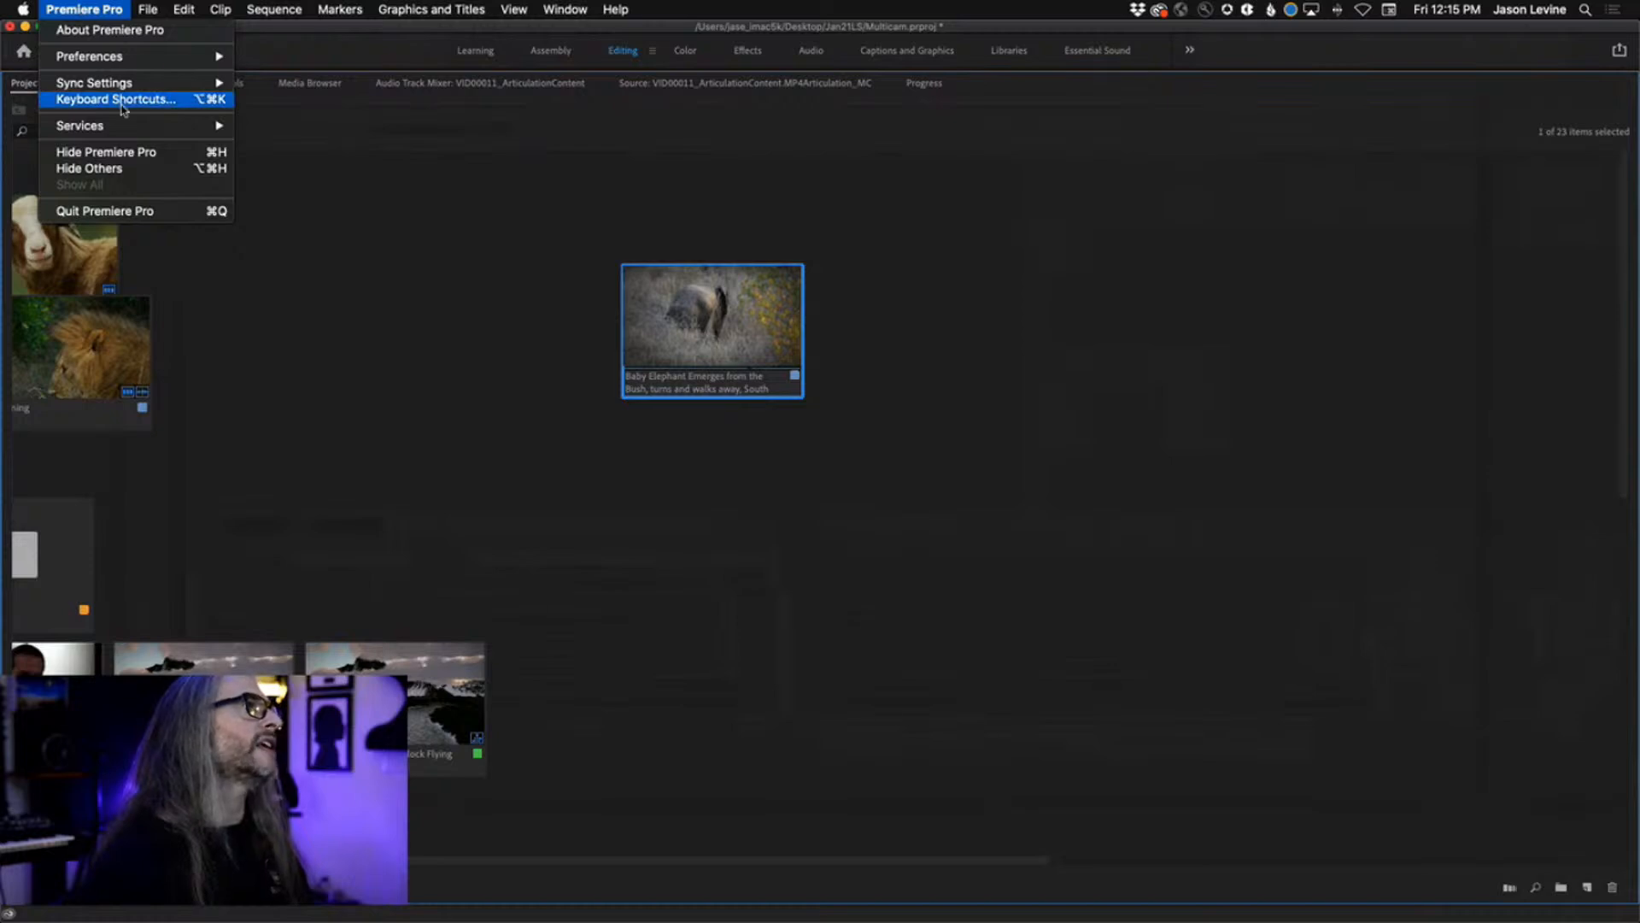
mouse_move(188, 9)
mouse_move(94, 9)
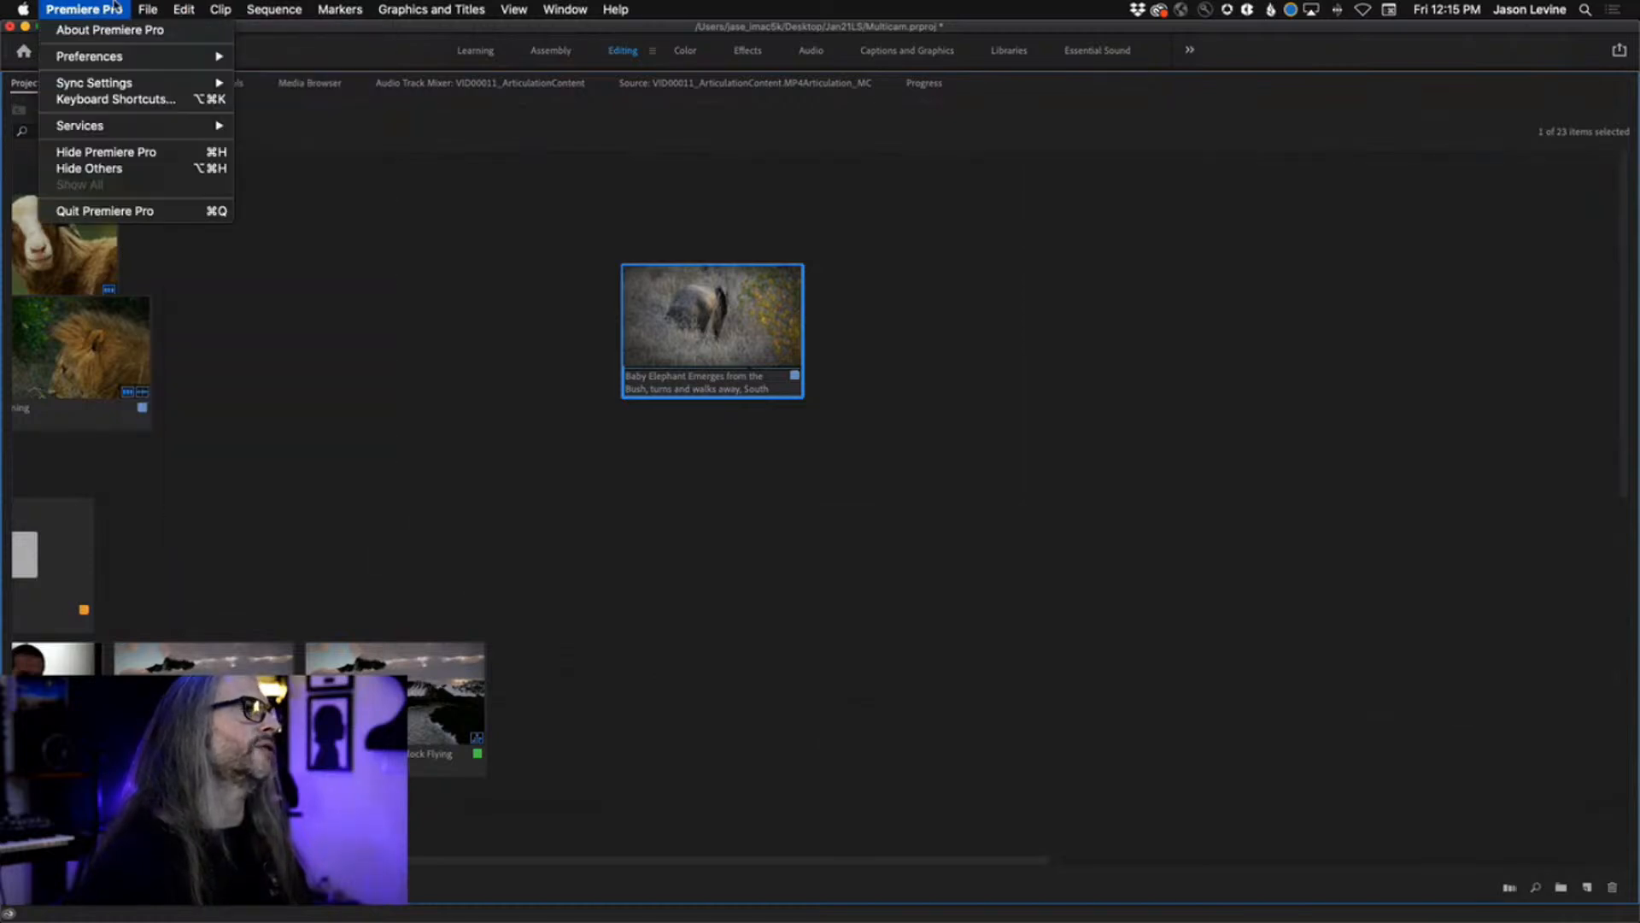
click(111, 99)
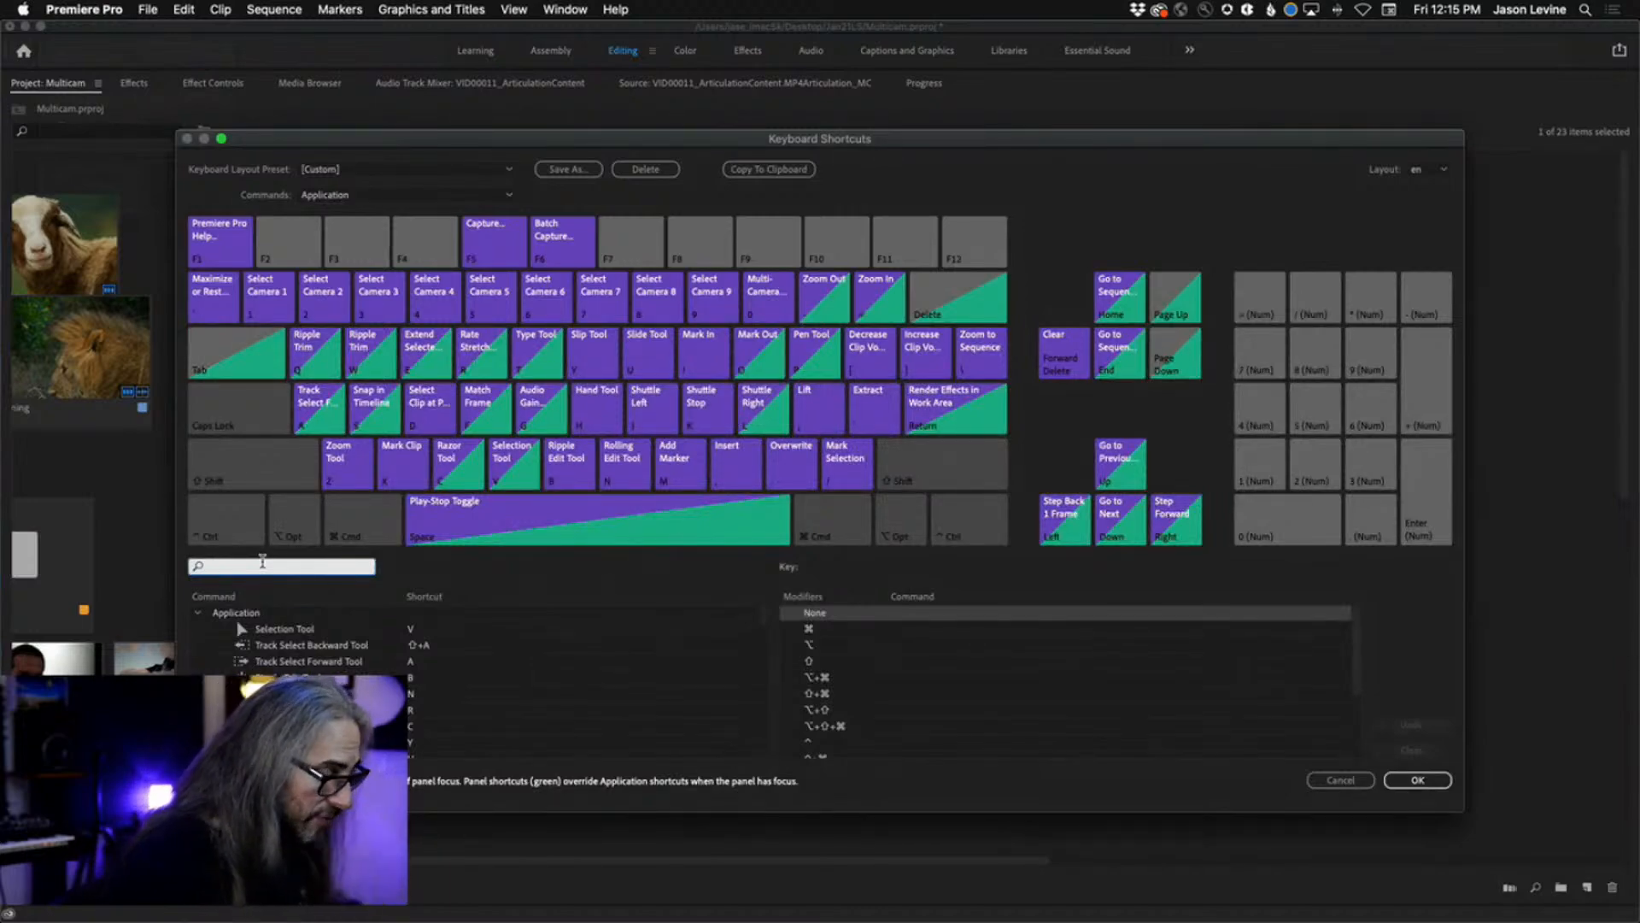
text(move post)
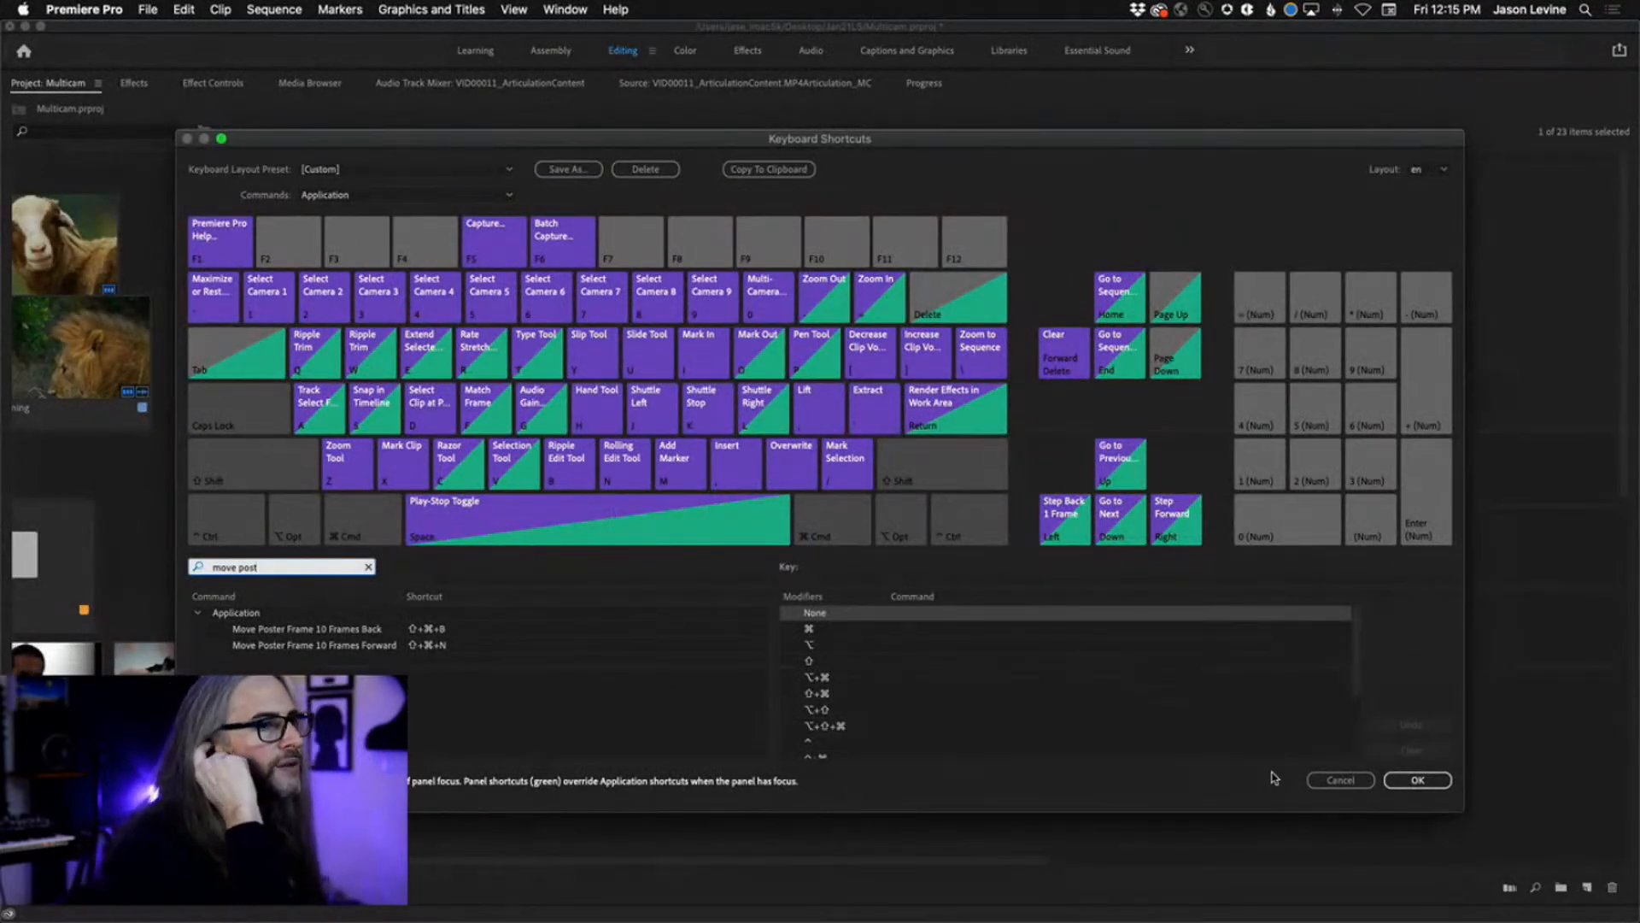
click(1339, 781)
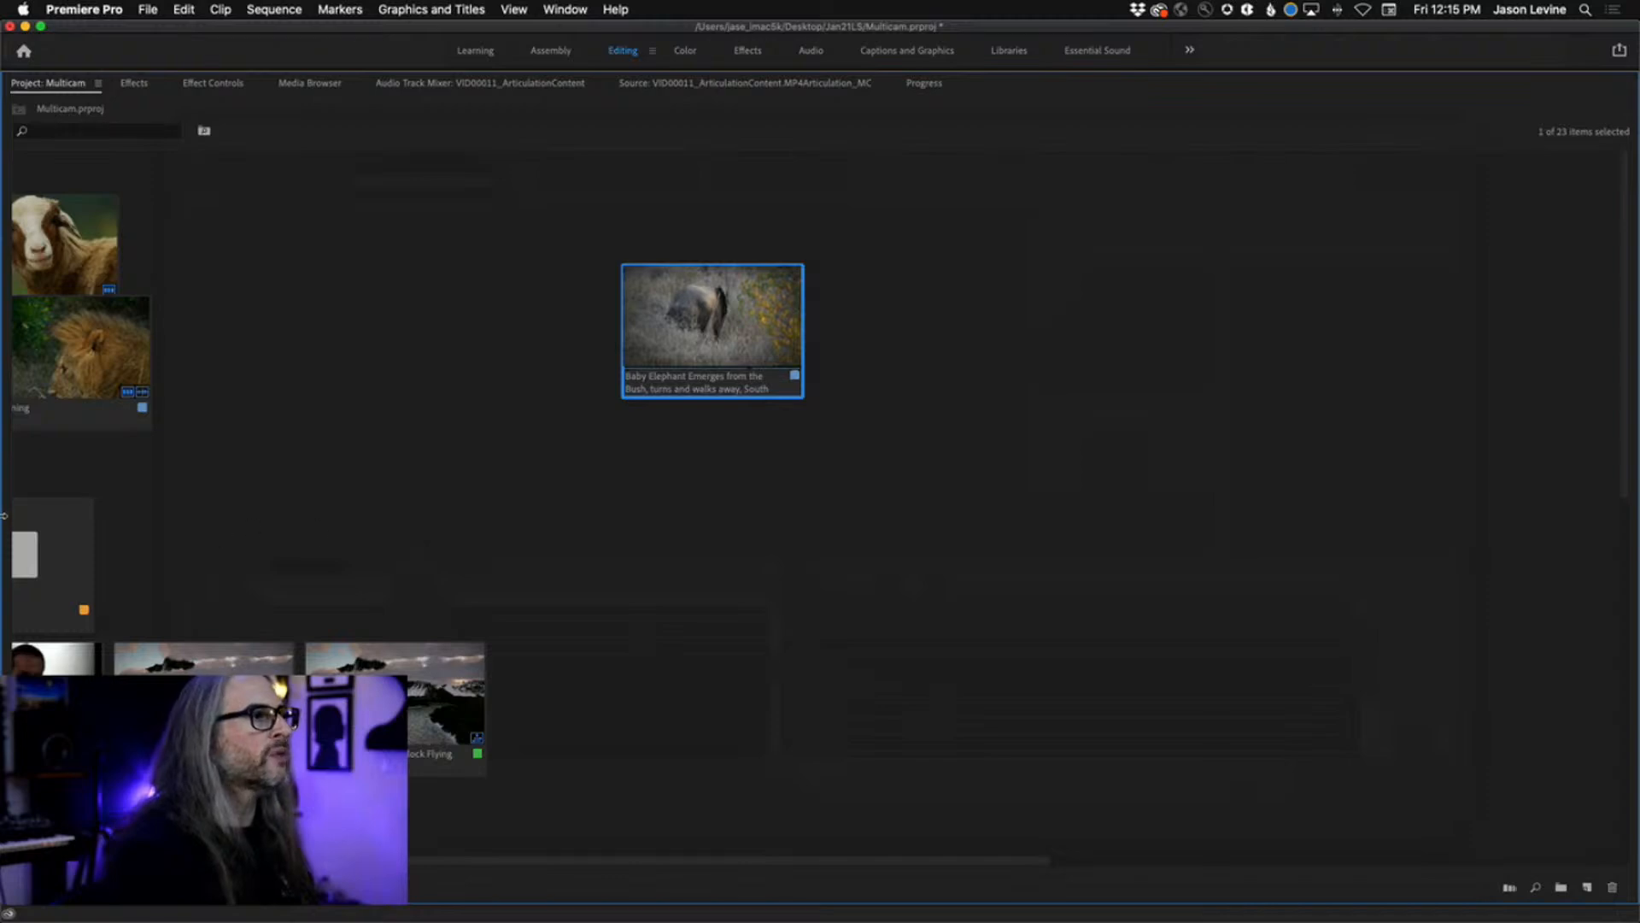
- Enlarge the Sheep bleating clip's thumbnail in the freeform layout by choosing a larger clip size
drag(645, 861, 398, 863)
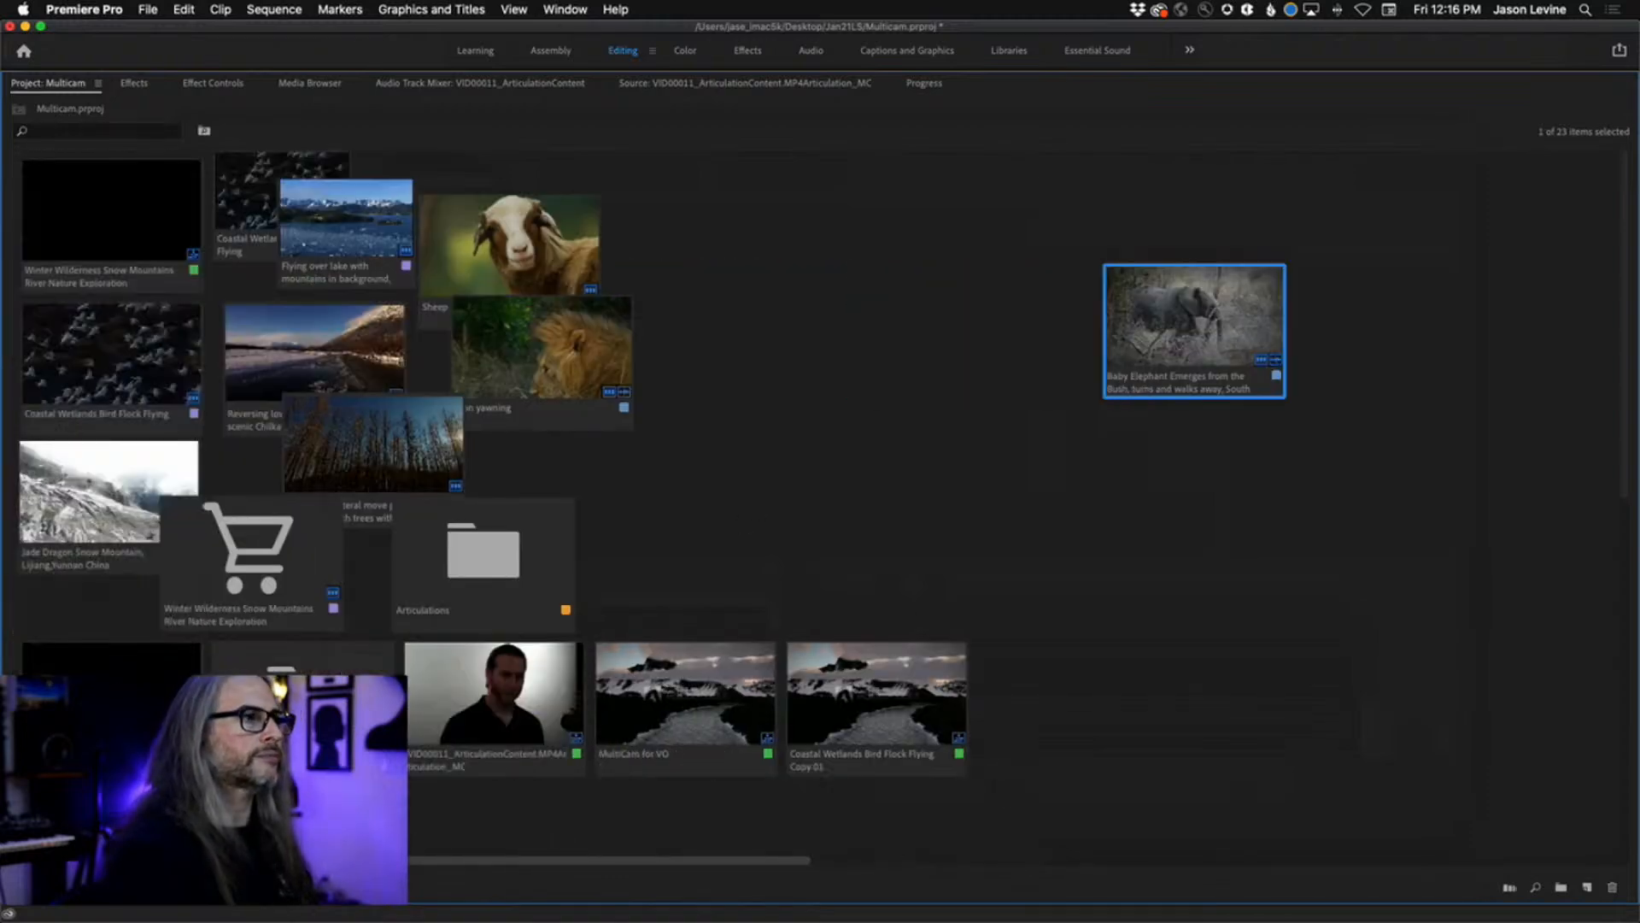
click(450, 720)
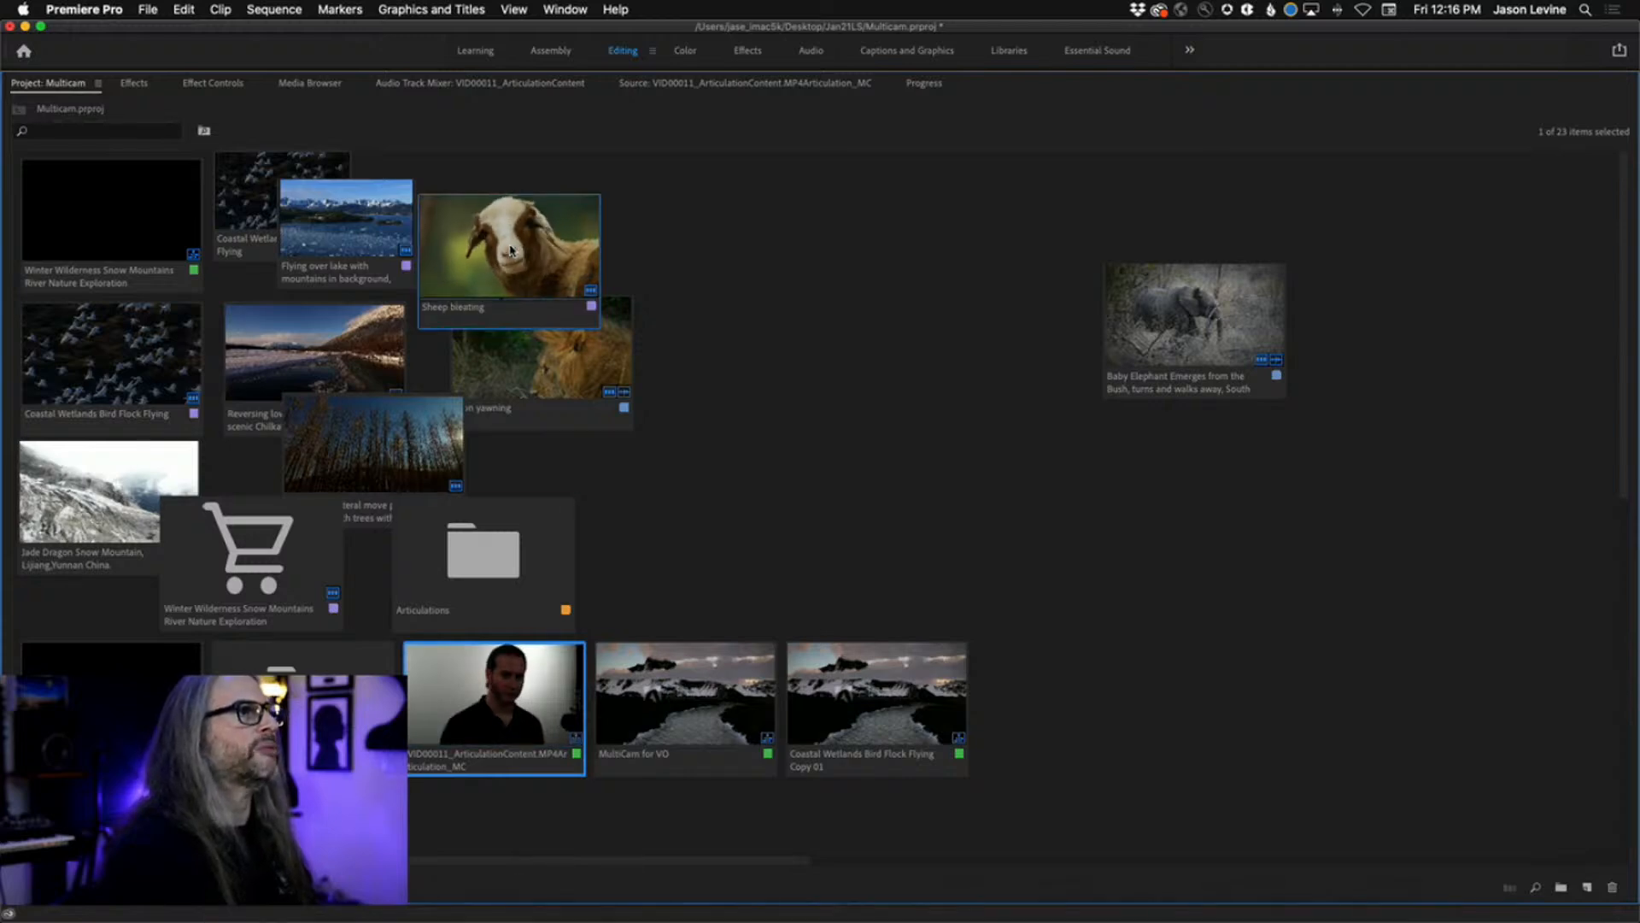
click(511, 250)
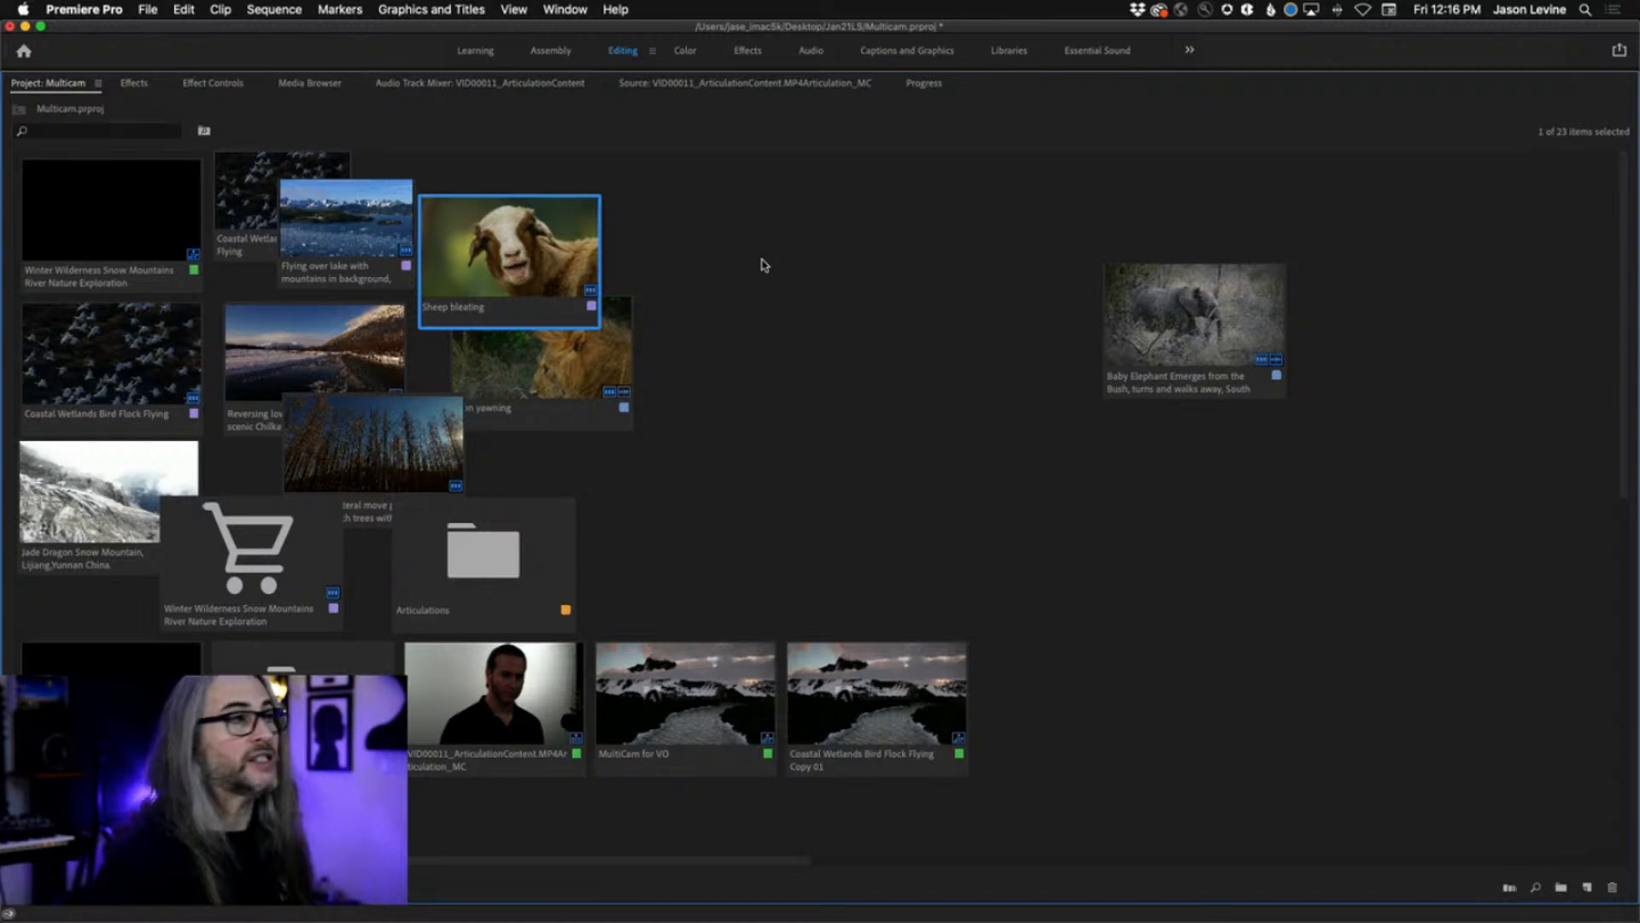
right_click(494, 254)
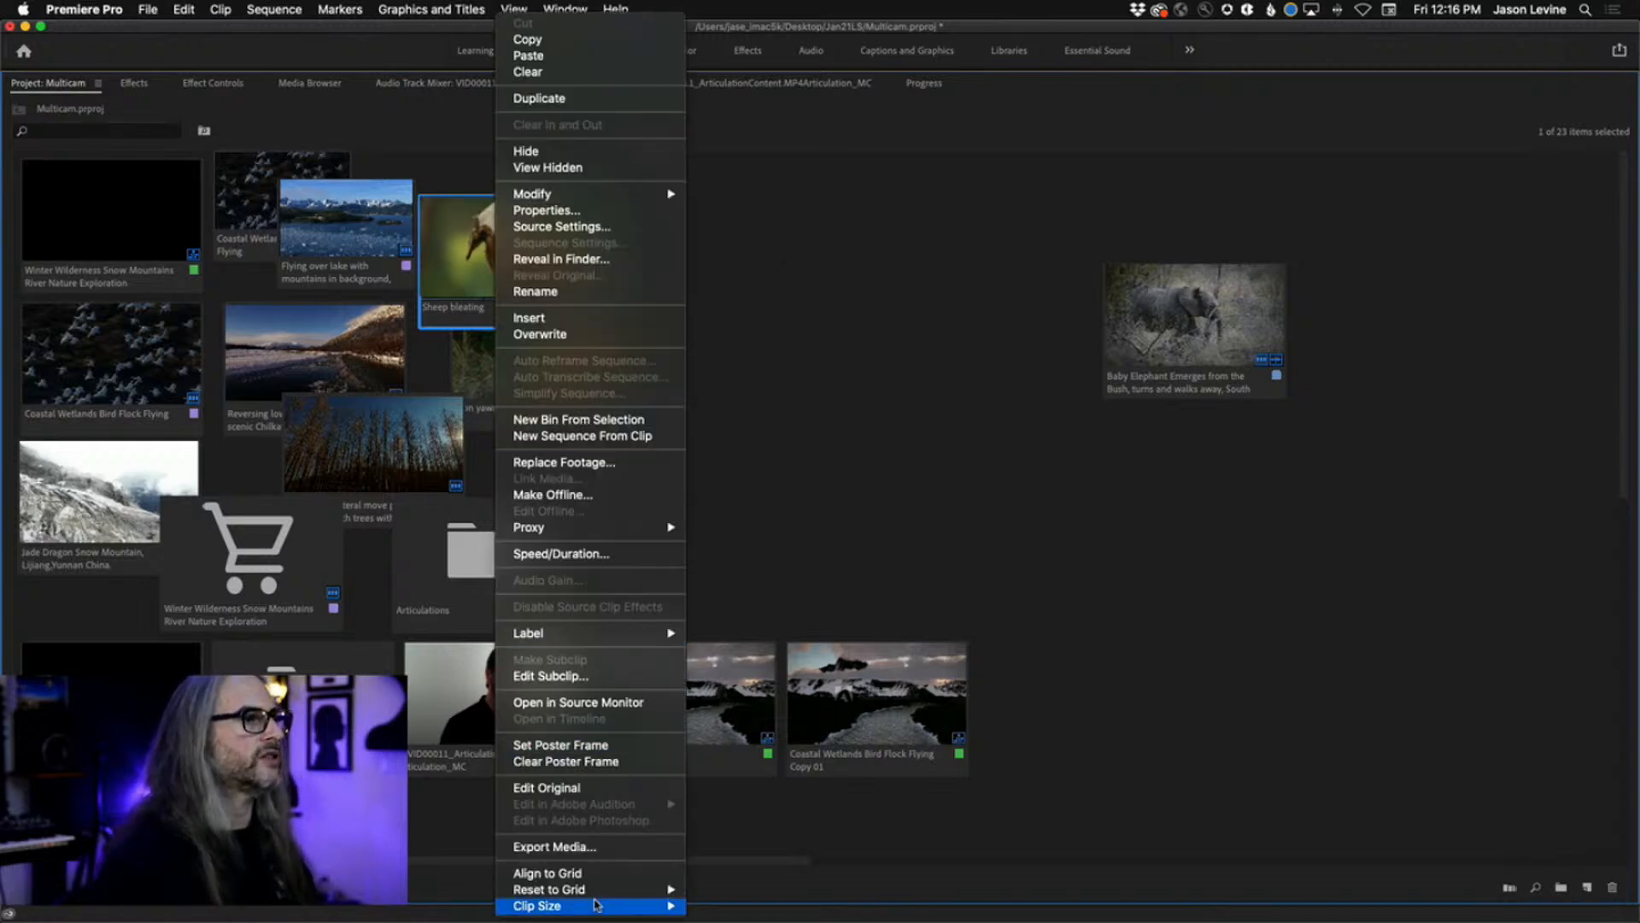
mouse_move(596, 904)
click(722, 906)
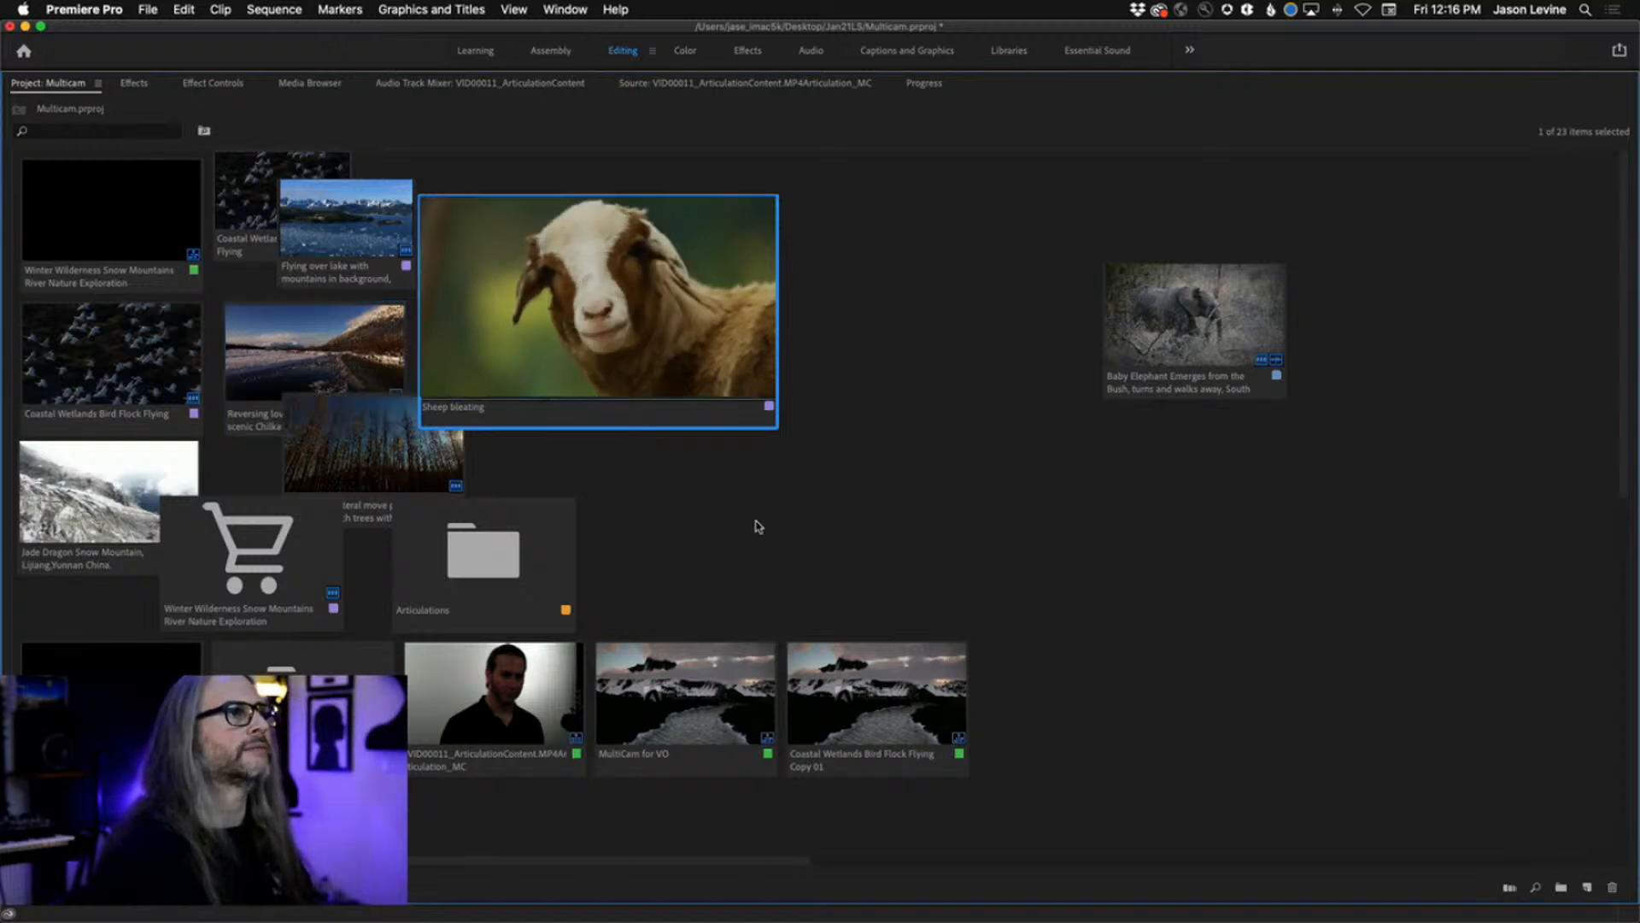
- Move the Sheep bleating clip's poster frame to a moment where the sheep faces left, and deselect the clip
click(837, 675)
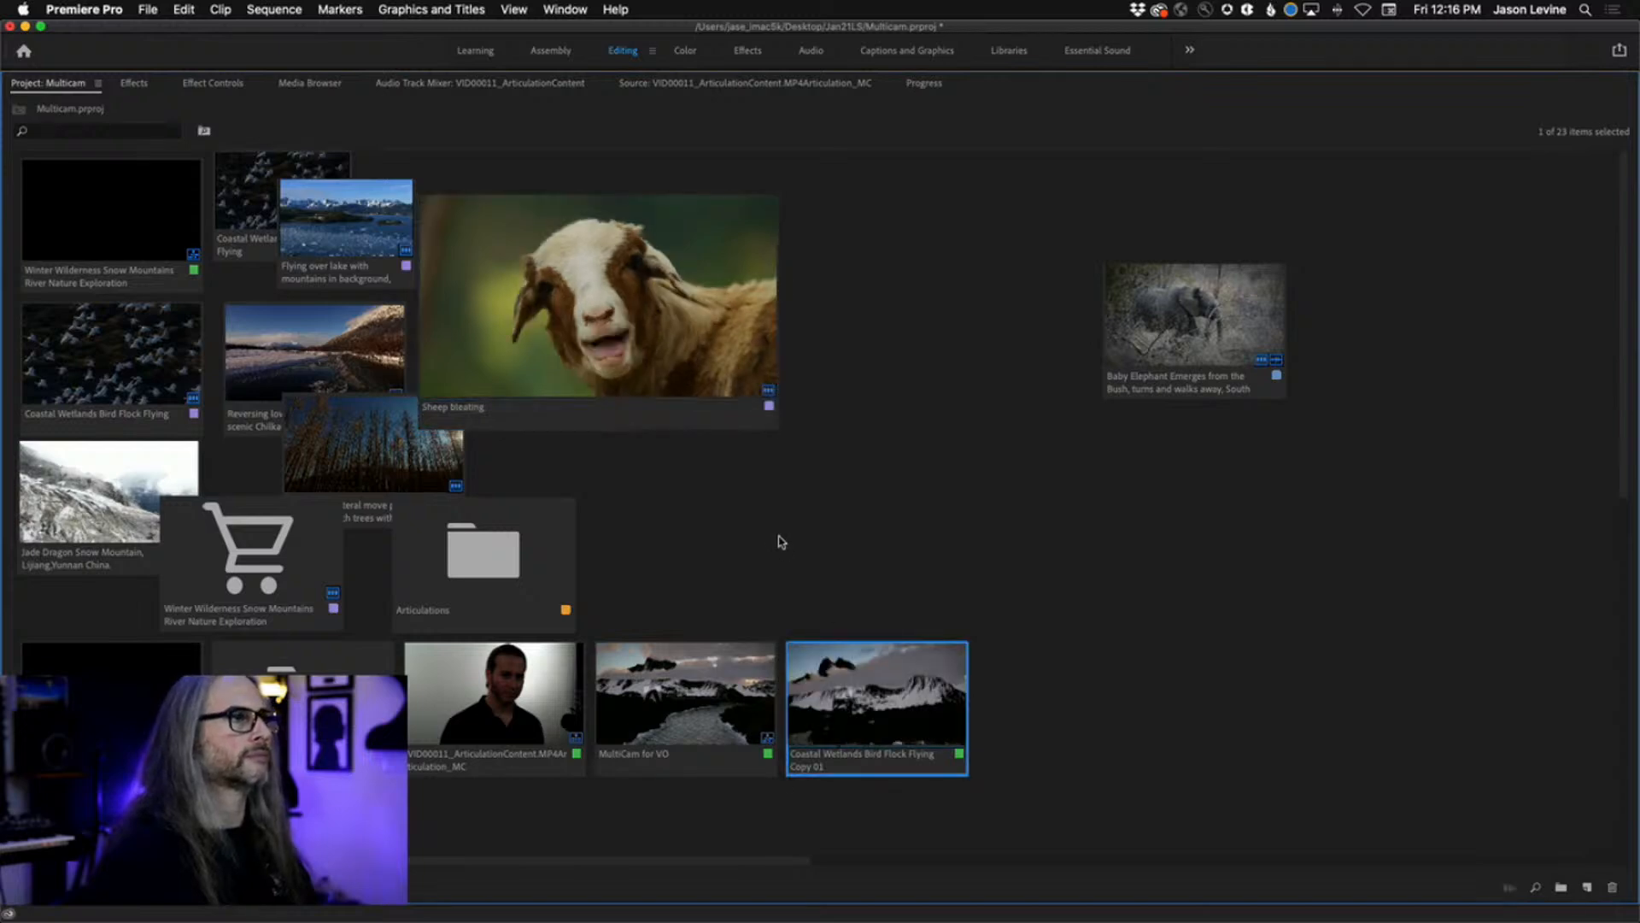
key(space)
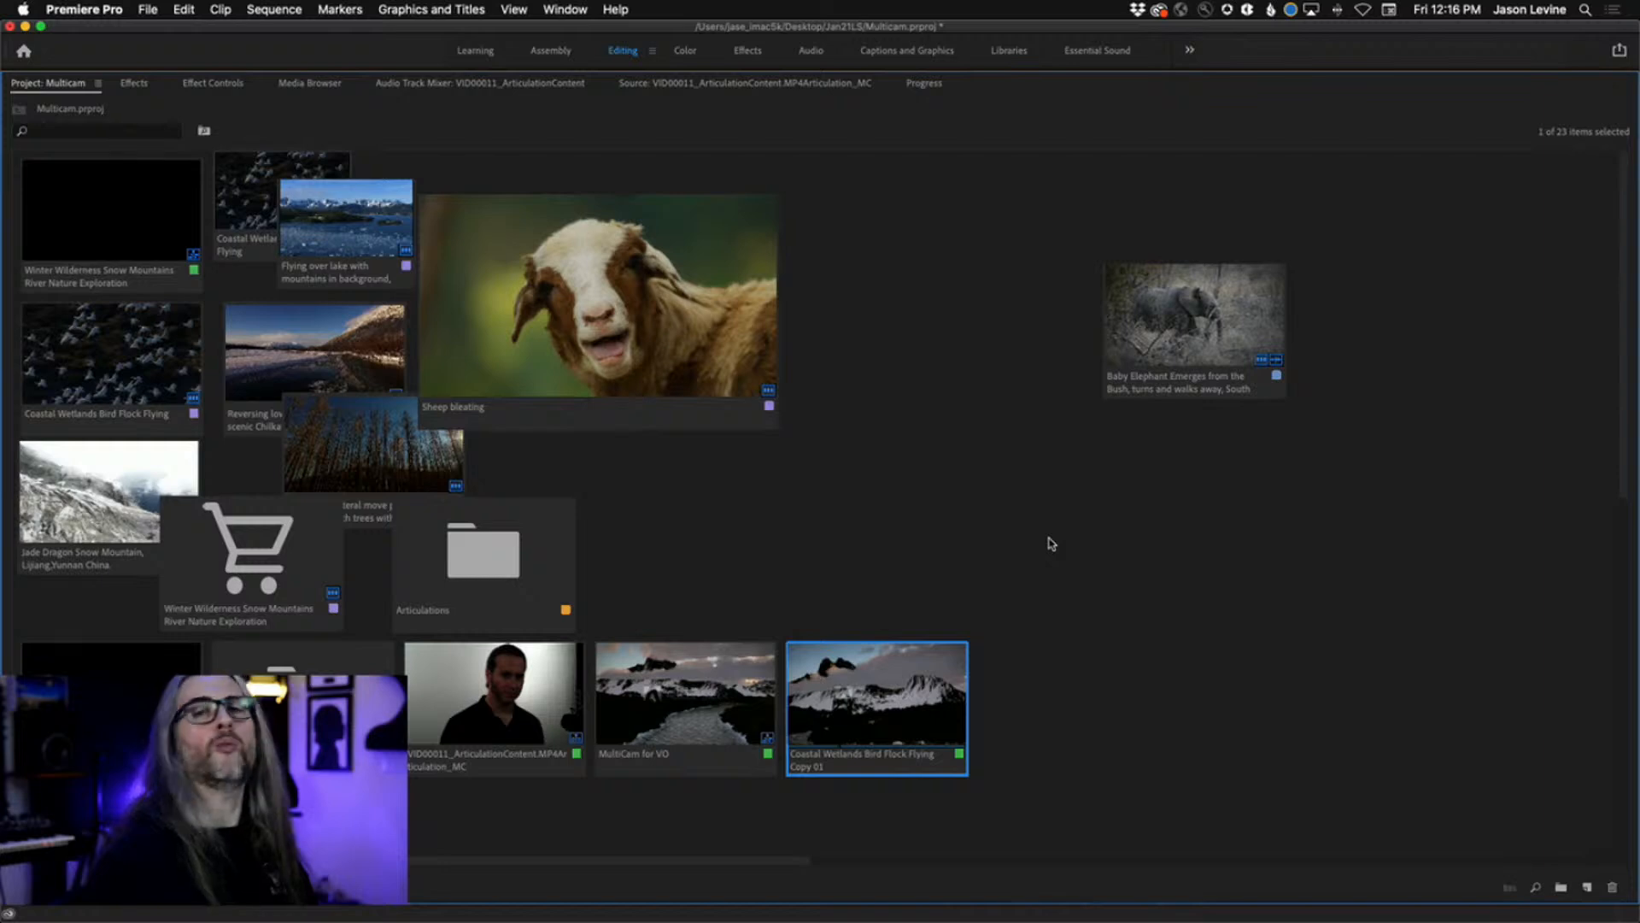
click(663, 369)
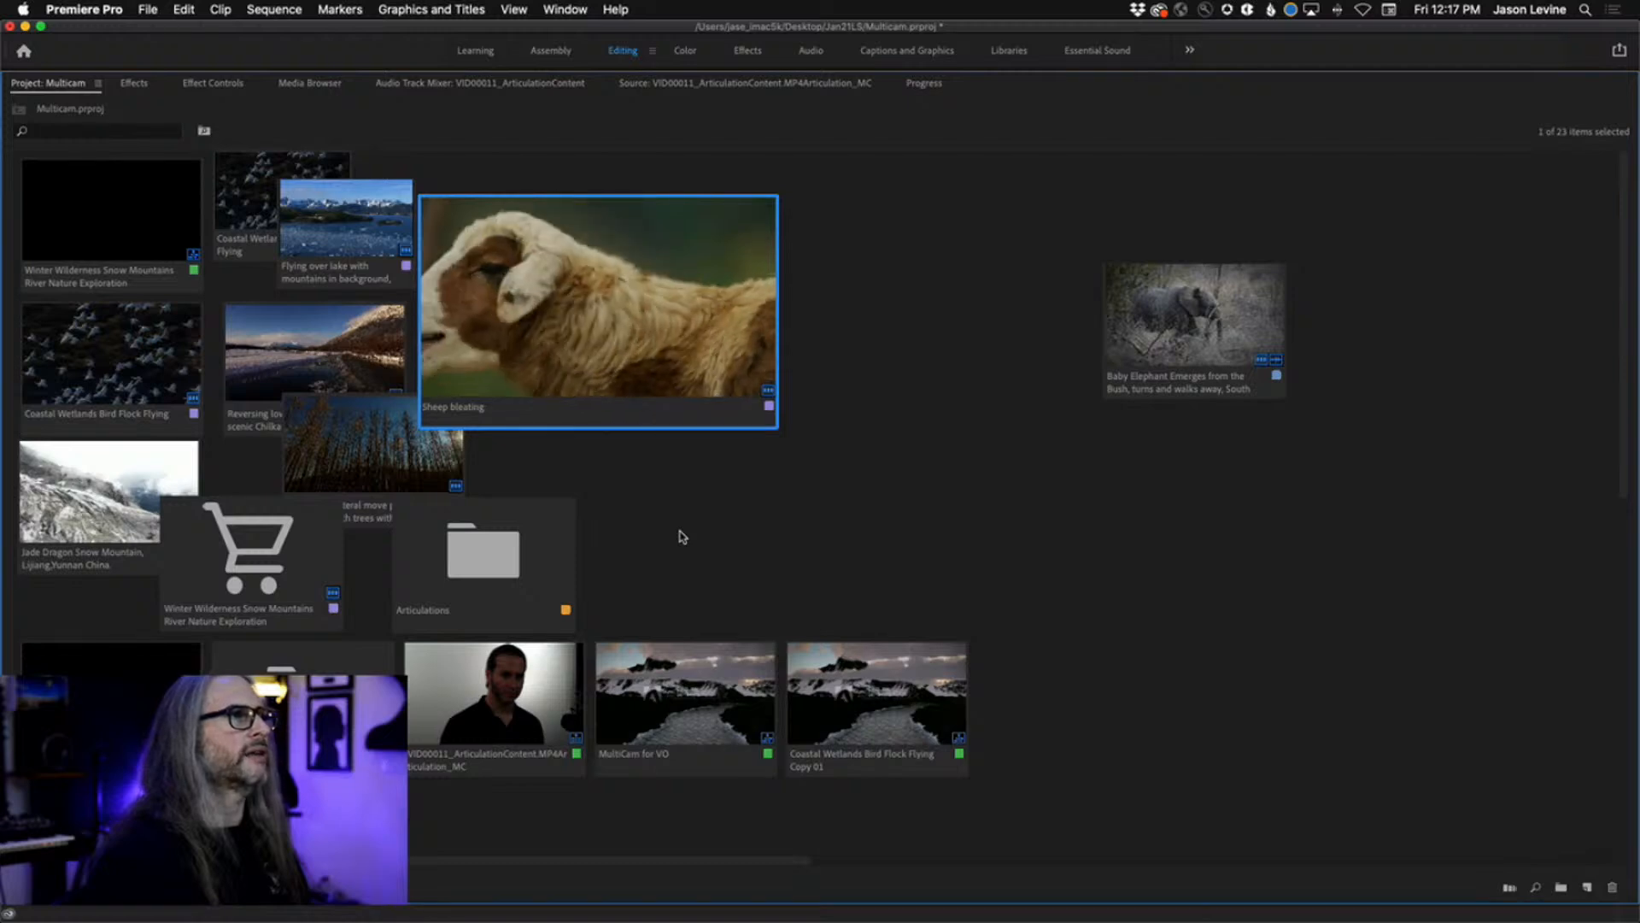
click(812, 548)
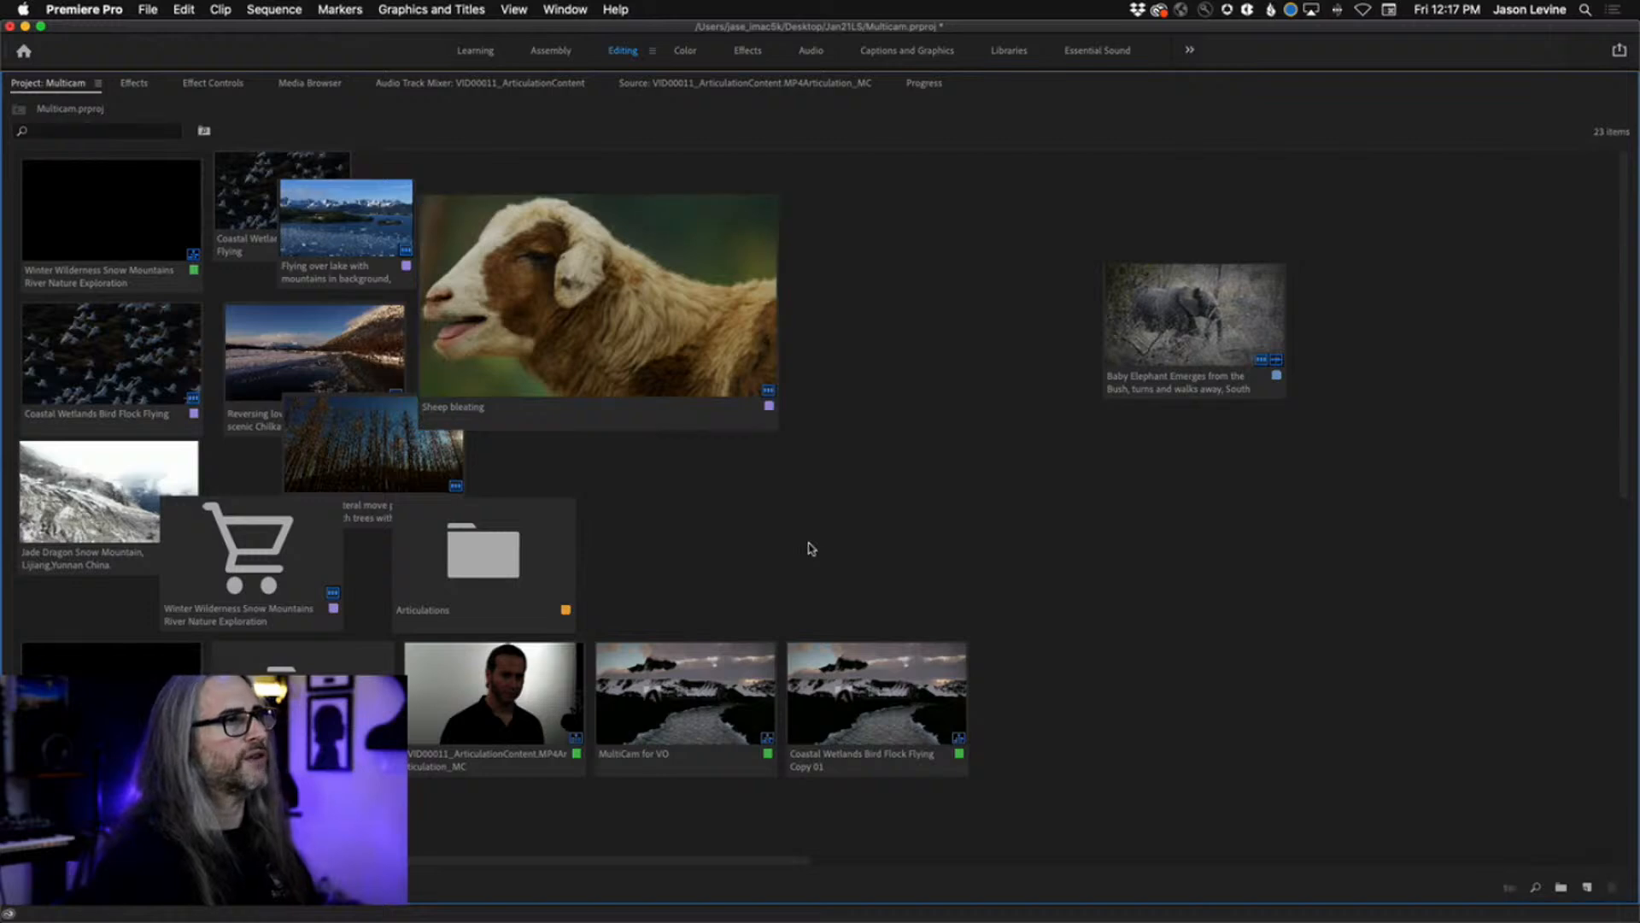
- Open the keyboard shortcut editor and search its commands for "move poster"
click(103, 10)
click(115, 99)
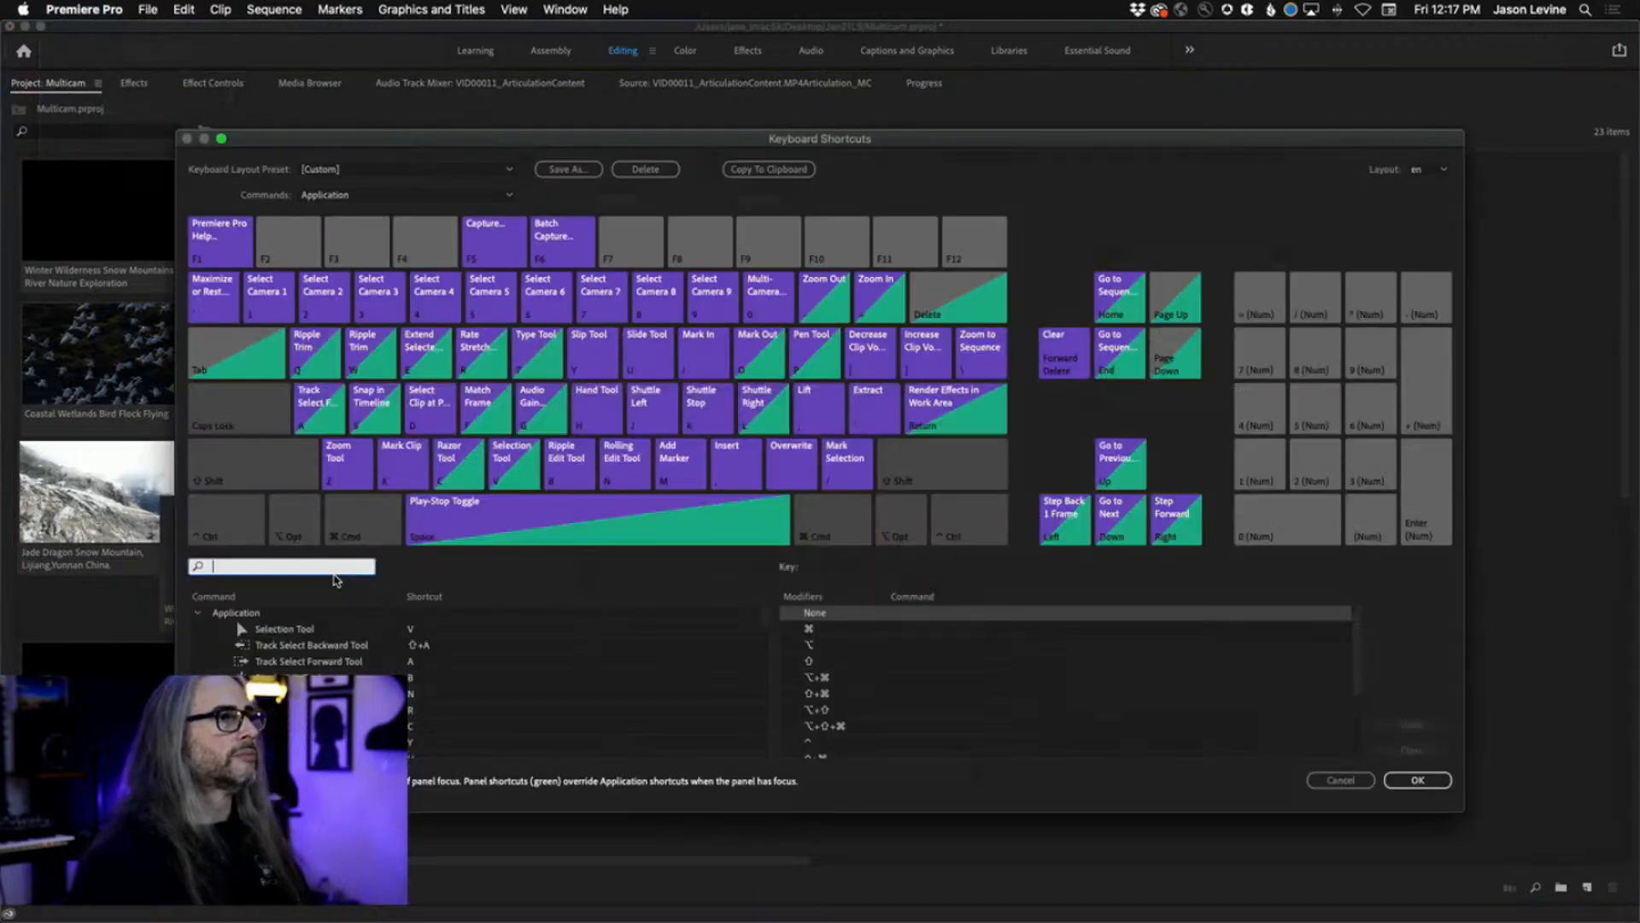
text(move)
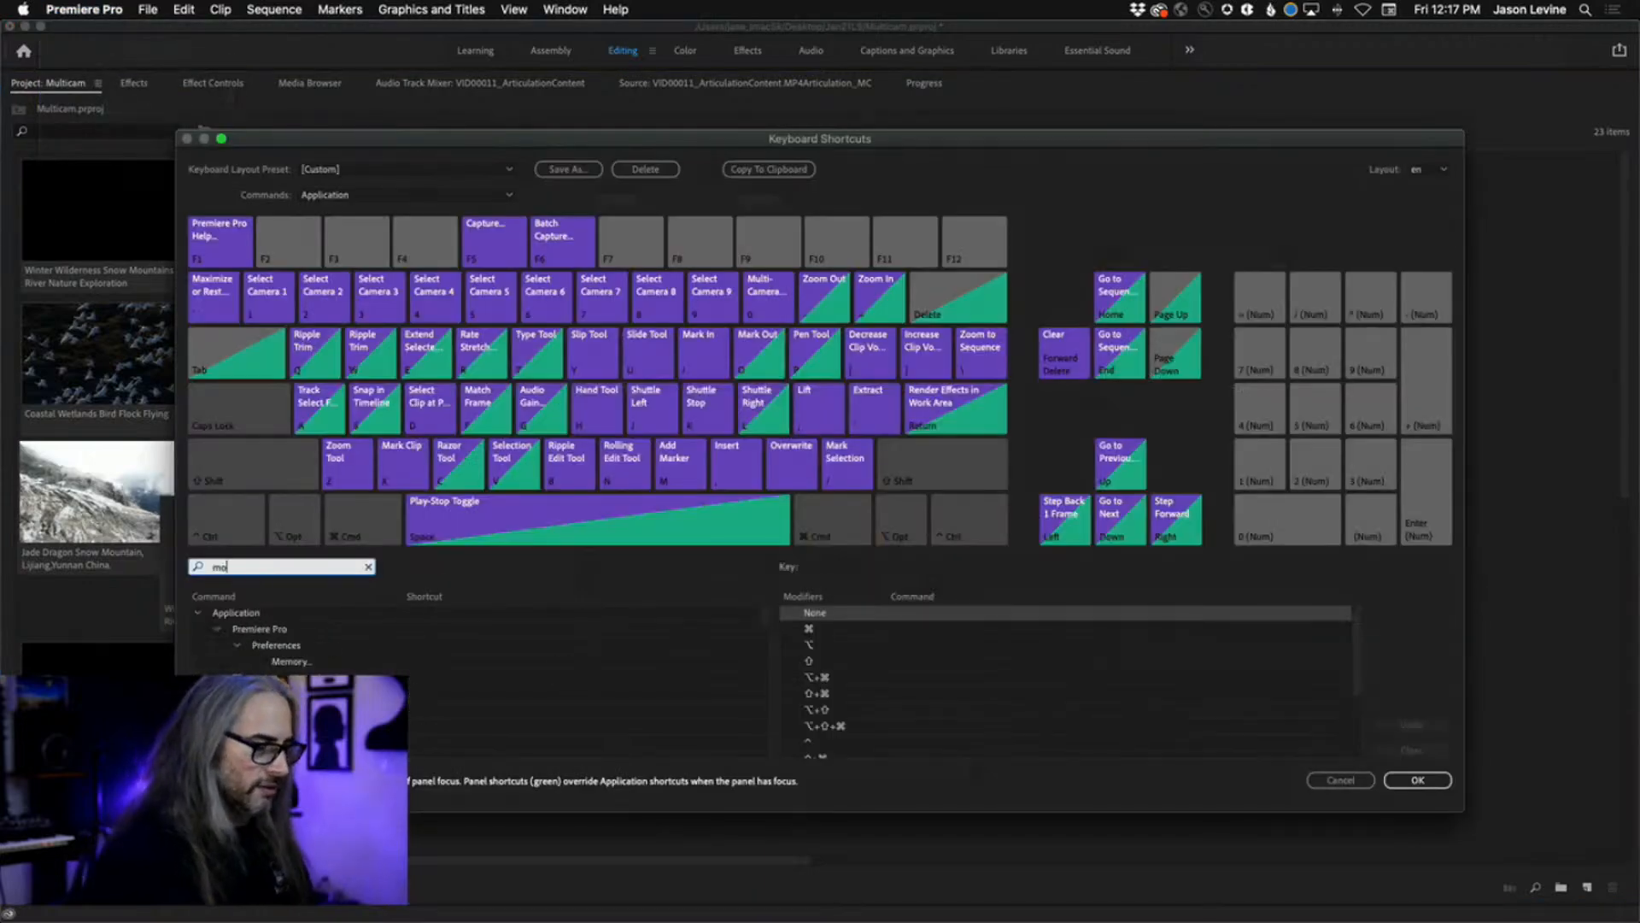
text( poster)
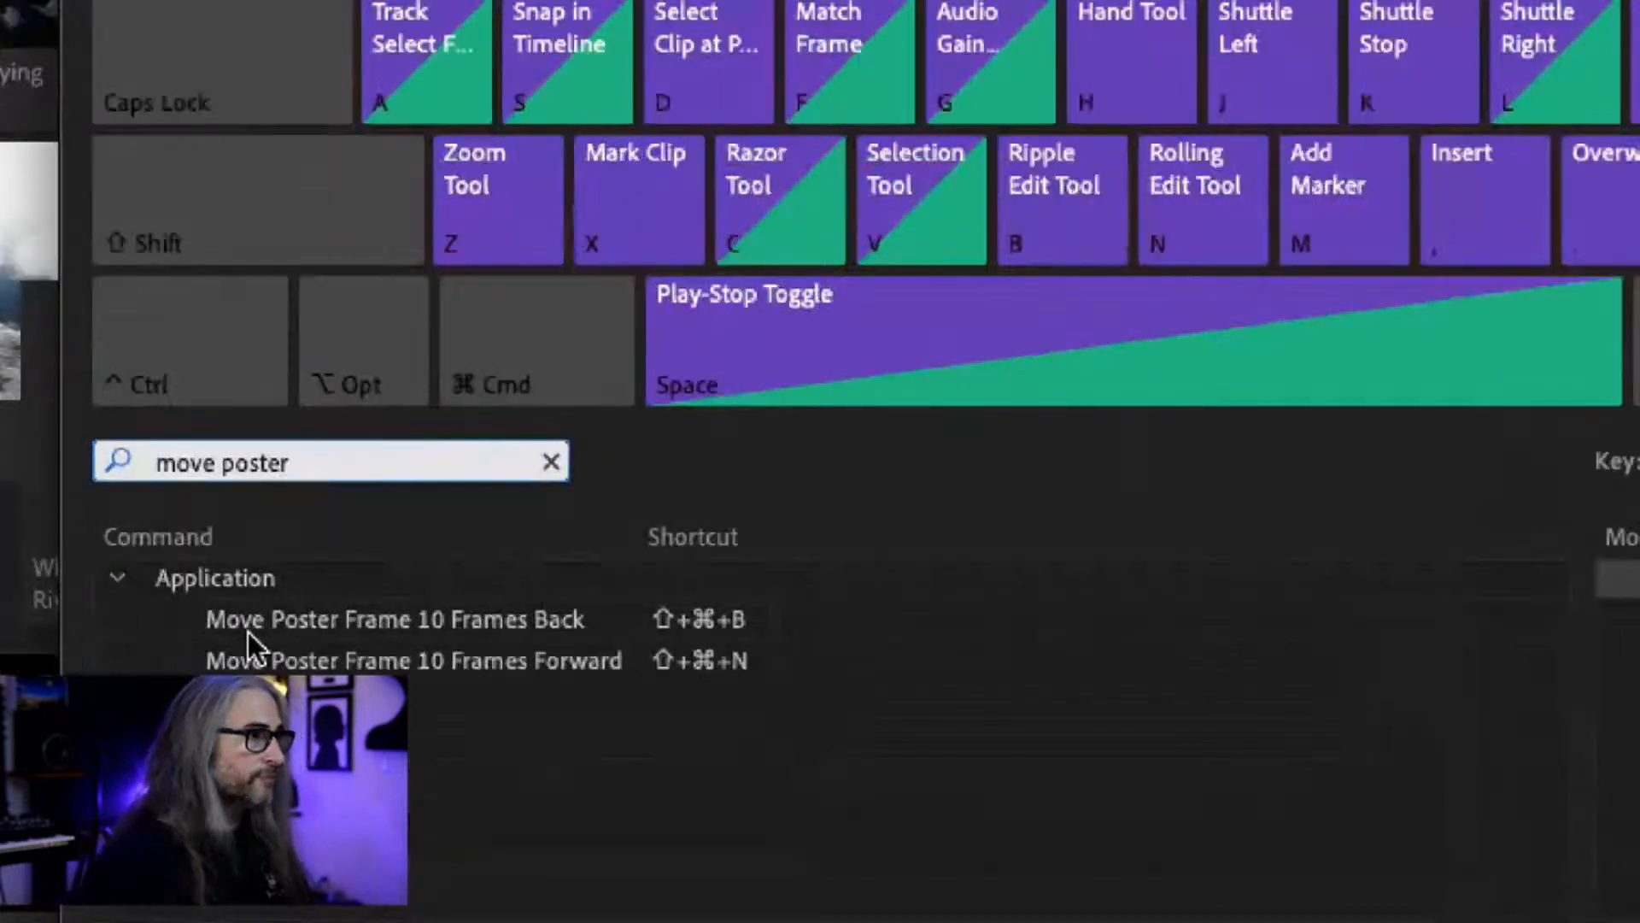
- Select the shortcut of Move Poster Frame 10 Frames Back and examine which keys are assigned with Shift+Cmd and other modifier combinations
click(740, 617)
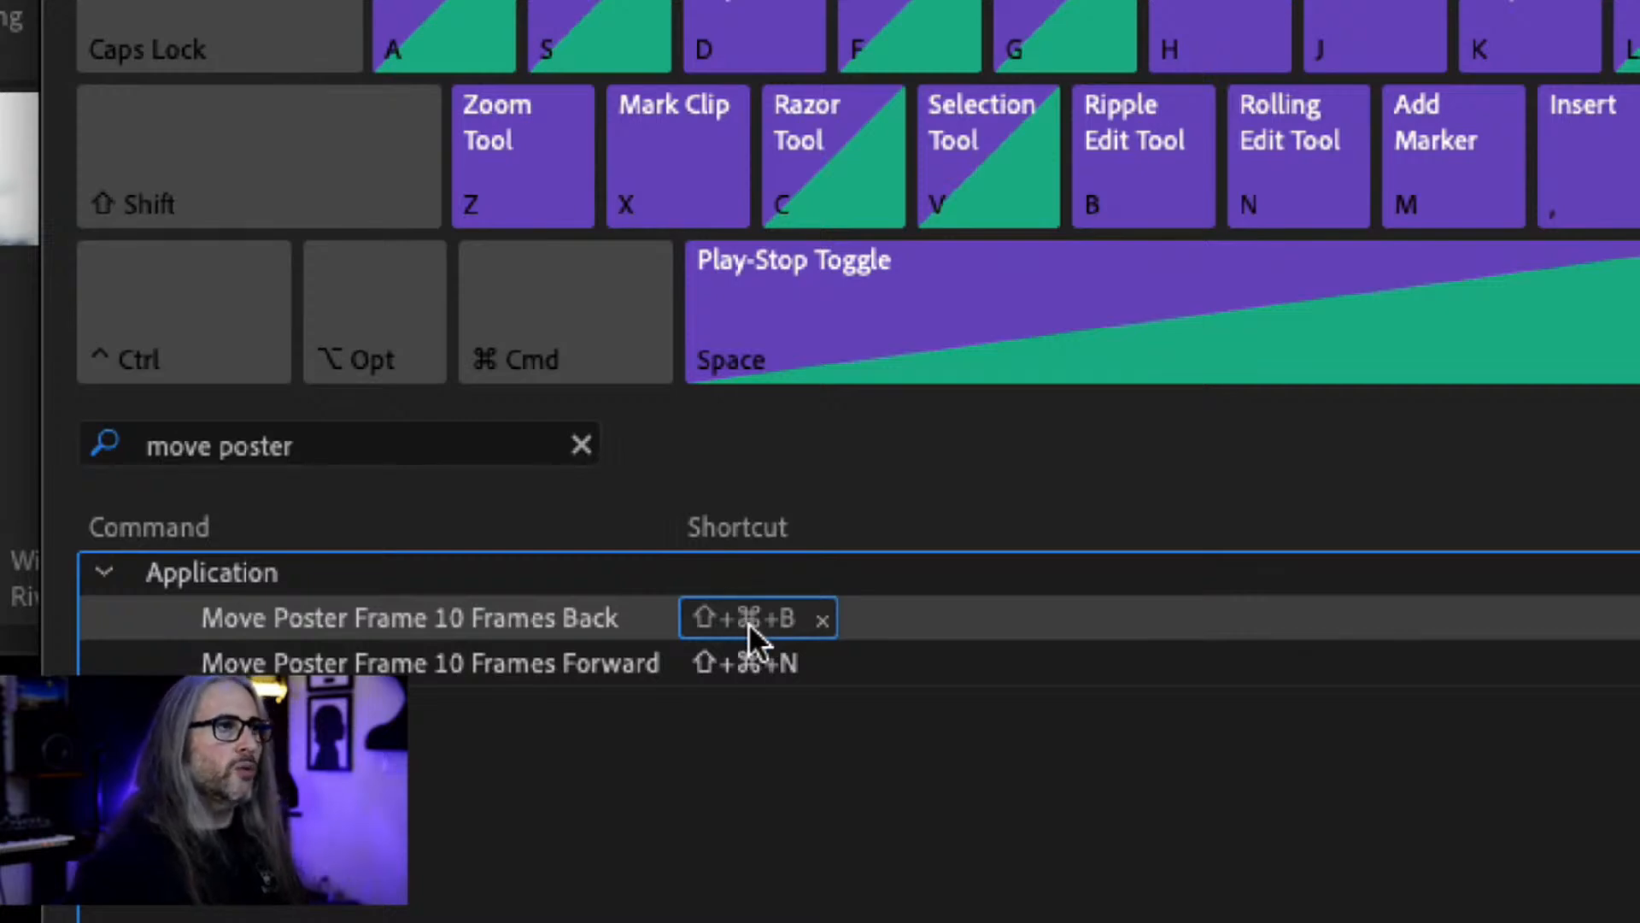
key(alt+super)
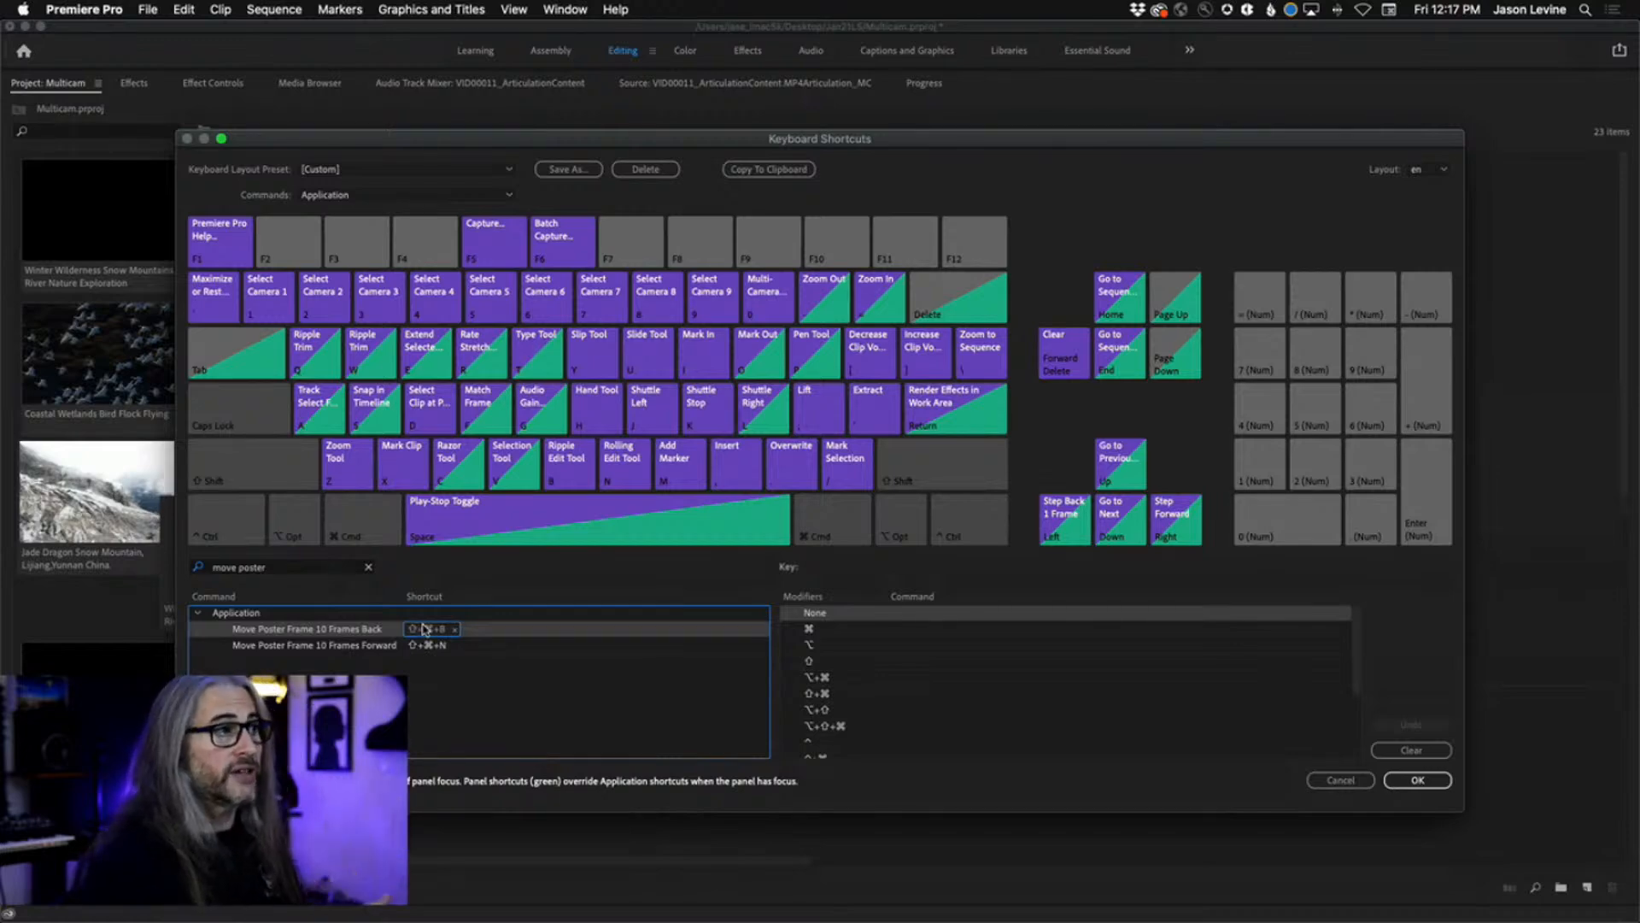
key(shift+super)
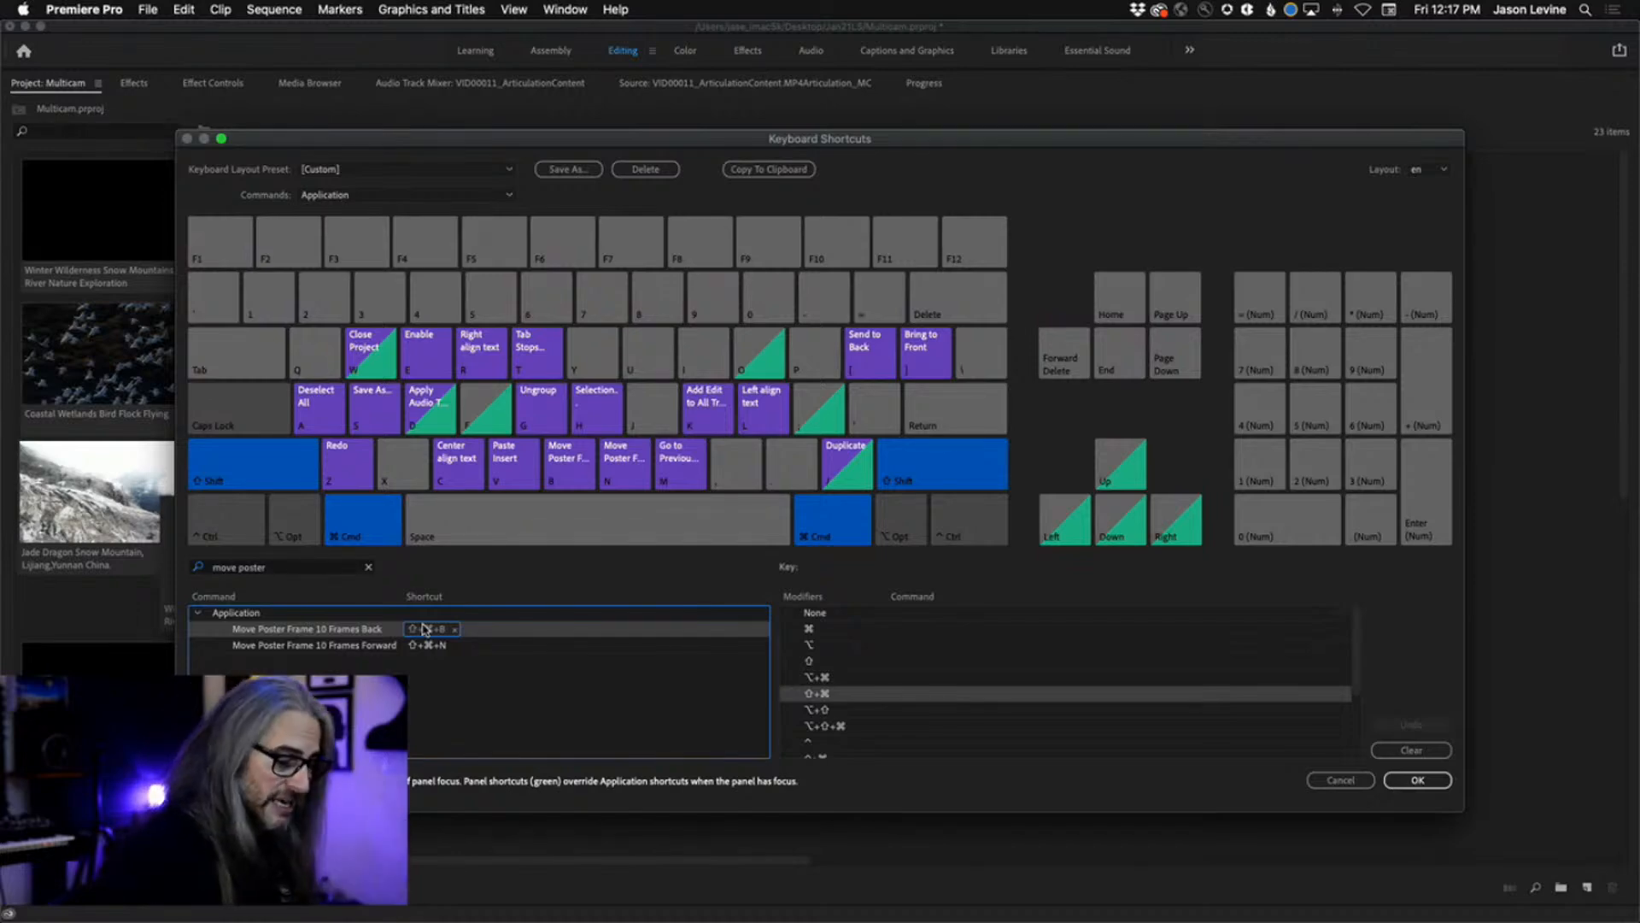
key(alt+shift+super)
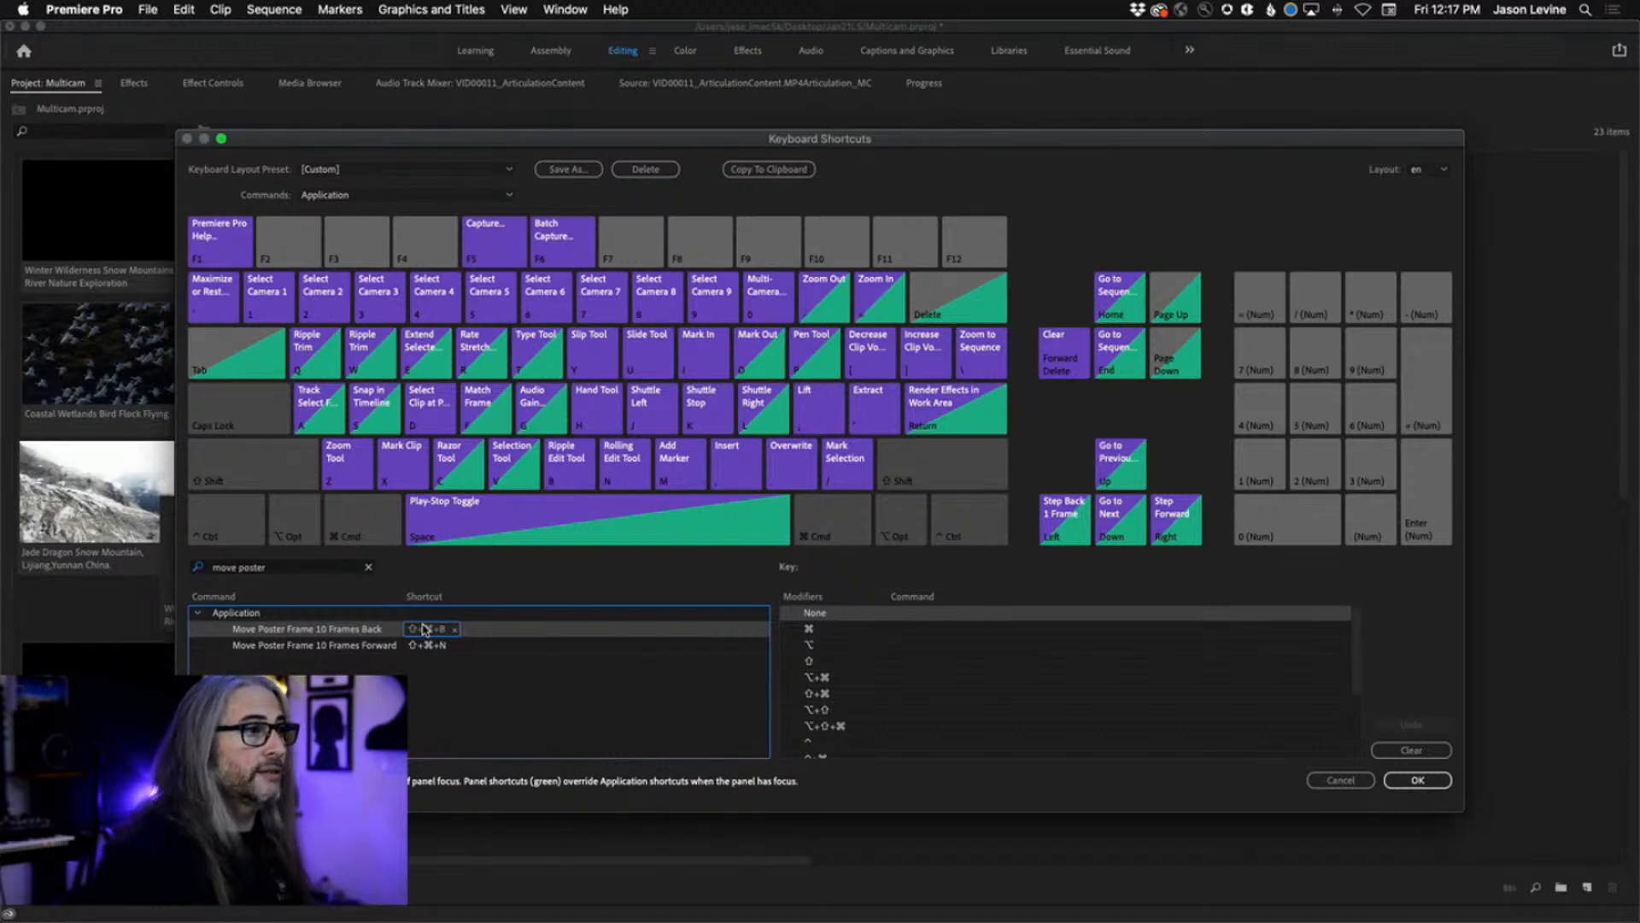
click(416, 683)
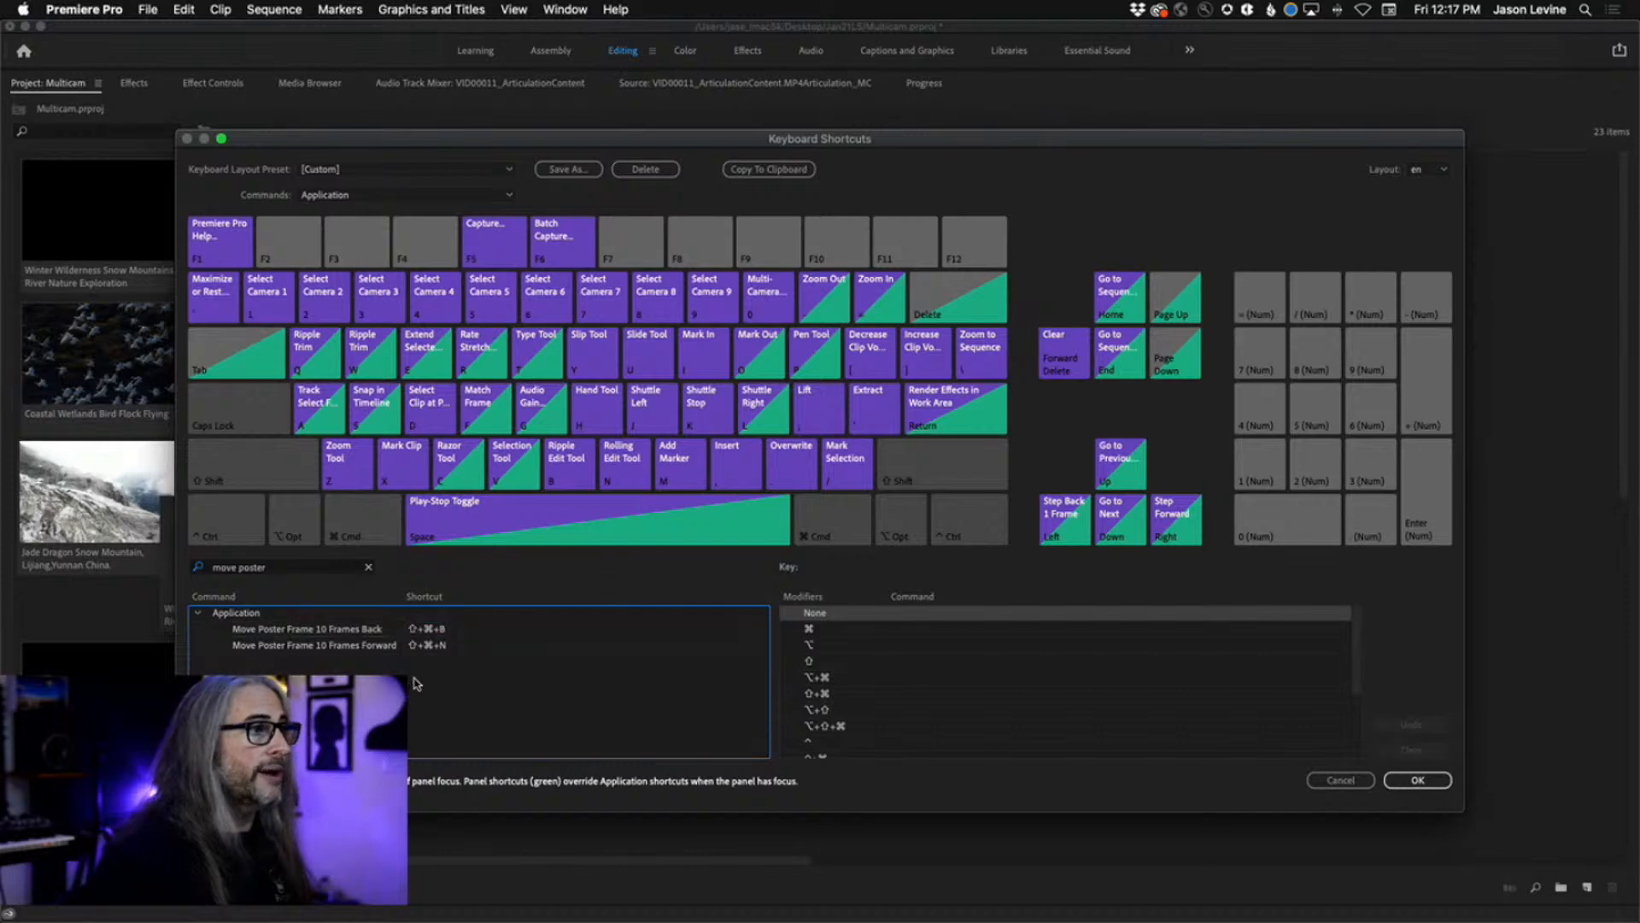
click(425, 632)
key(shift+super)
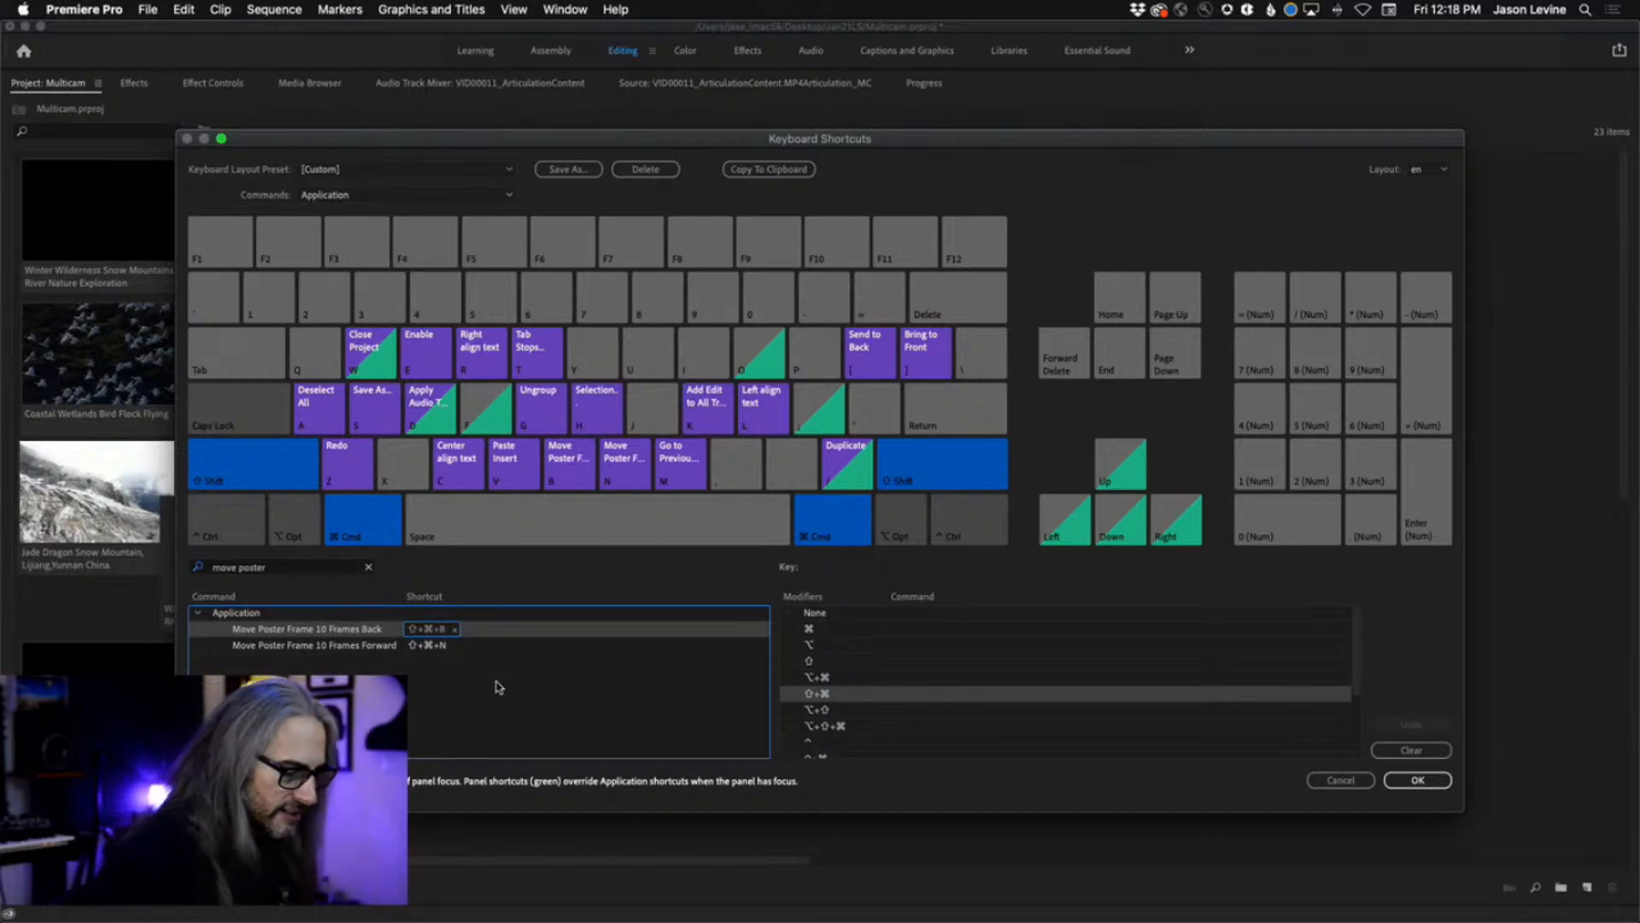
key(shift+super)
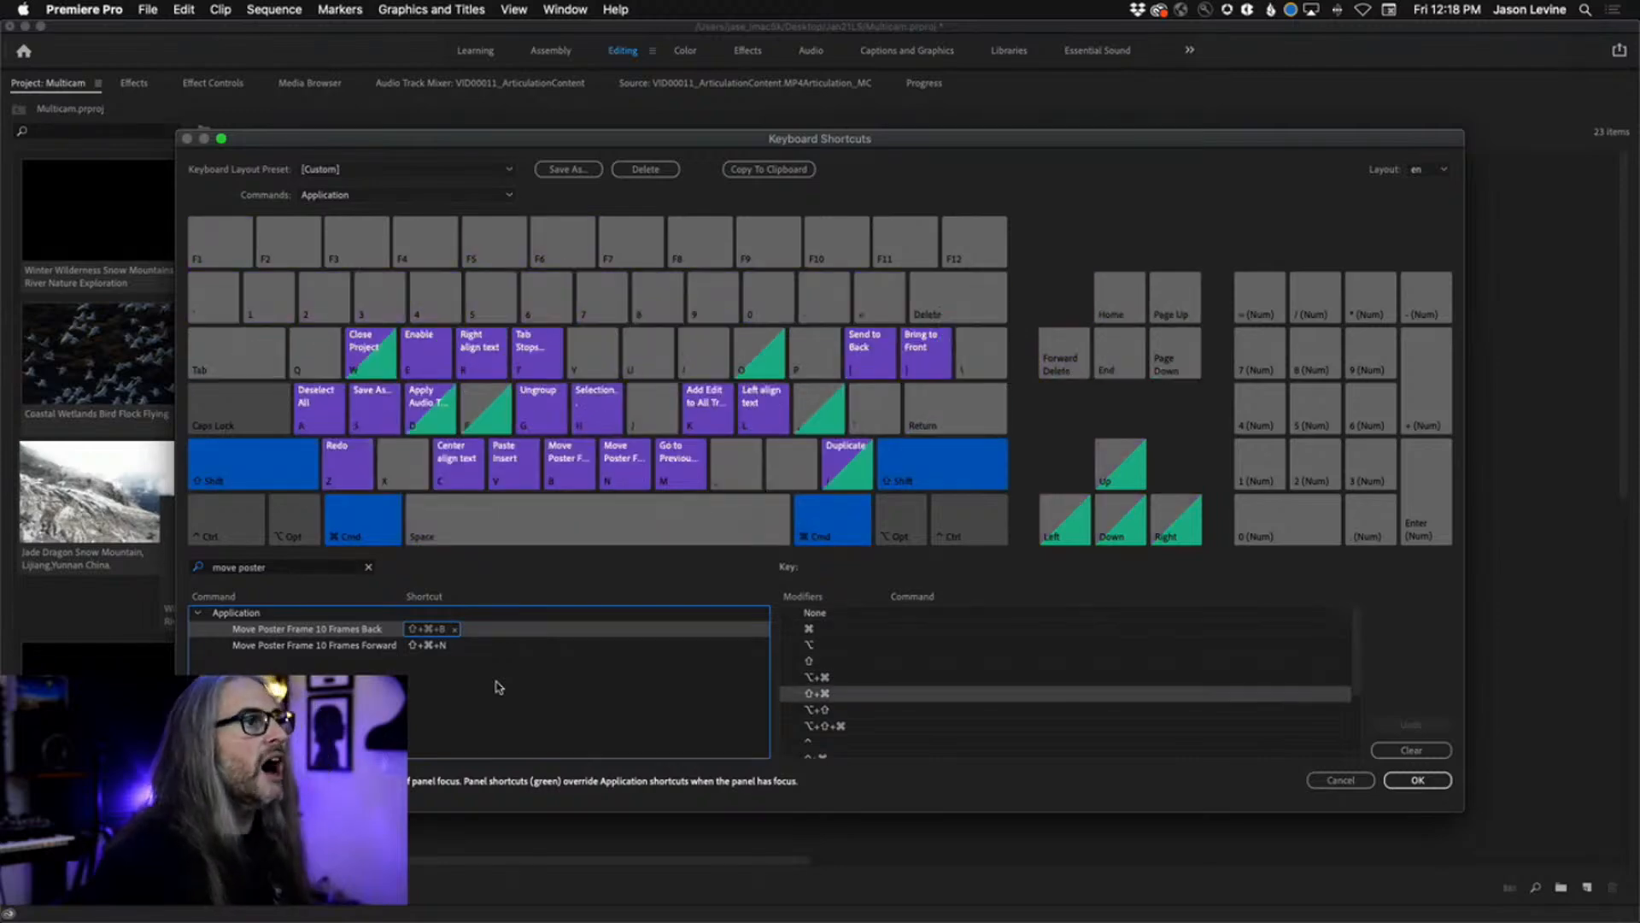
key(shift+super)
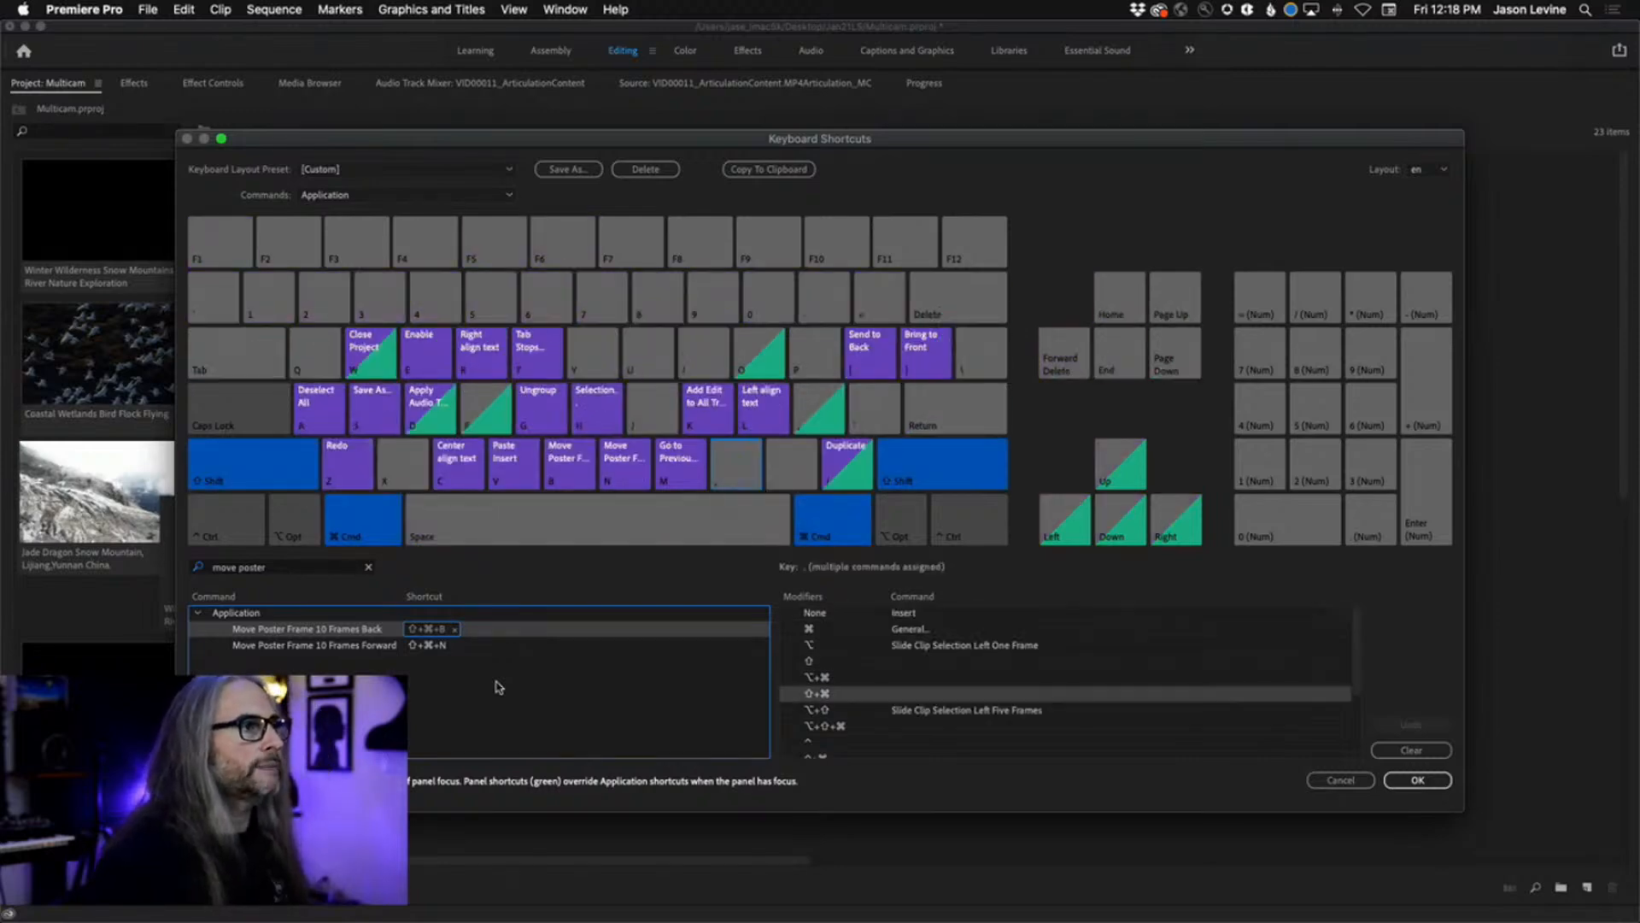
key(shift+super)
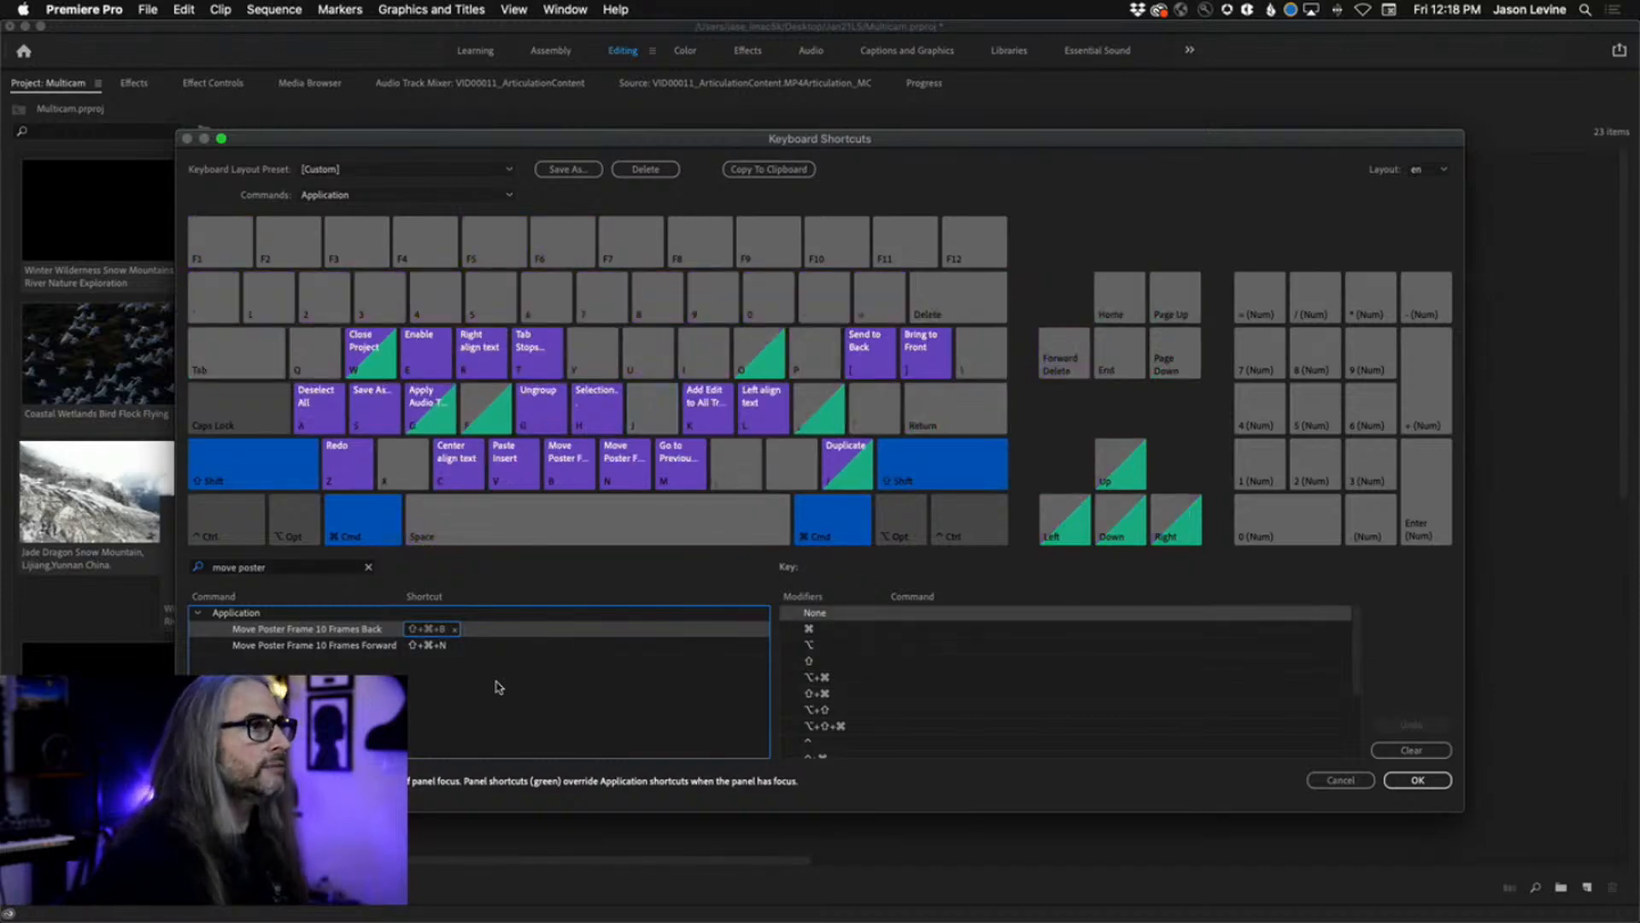
- Try Shift+Cmd+J as the shortcut for Move Poster Frame 10 Frames Back, clear it, and restore Shift+Cmd+B
click(455, 630)
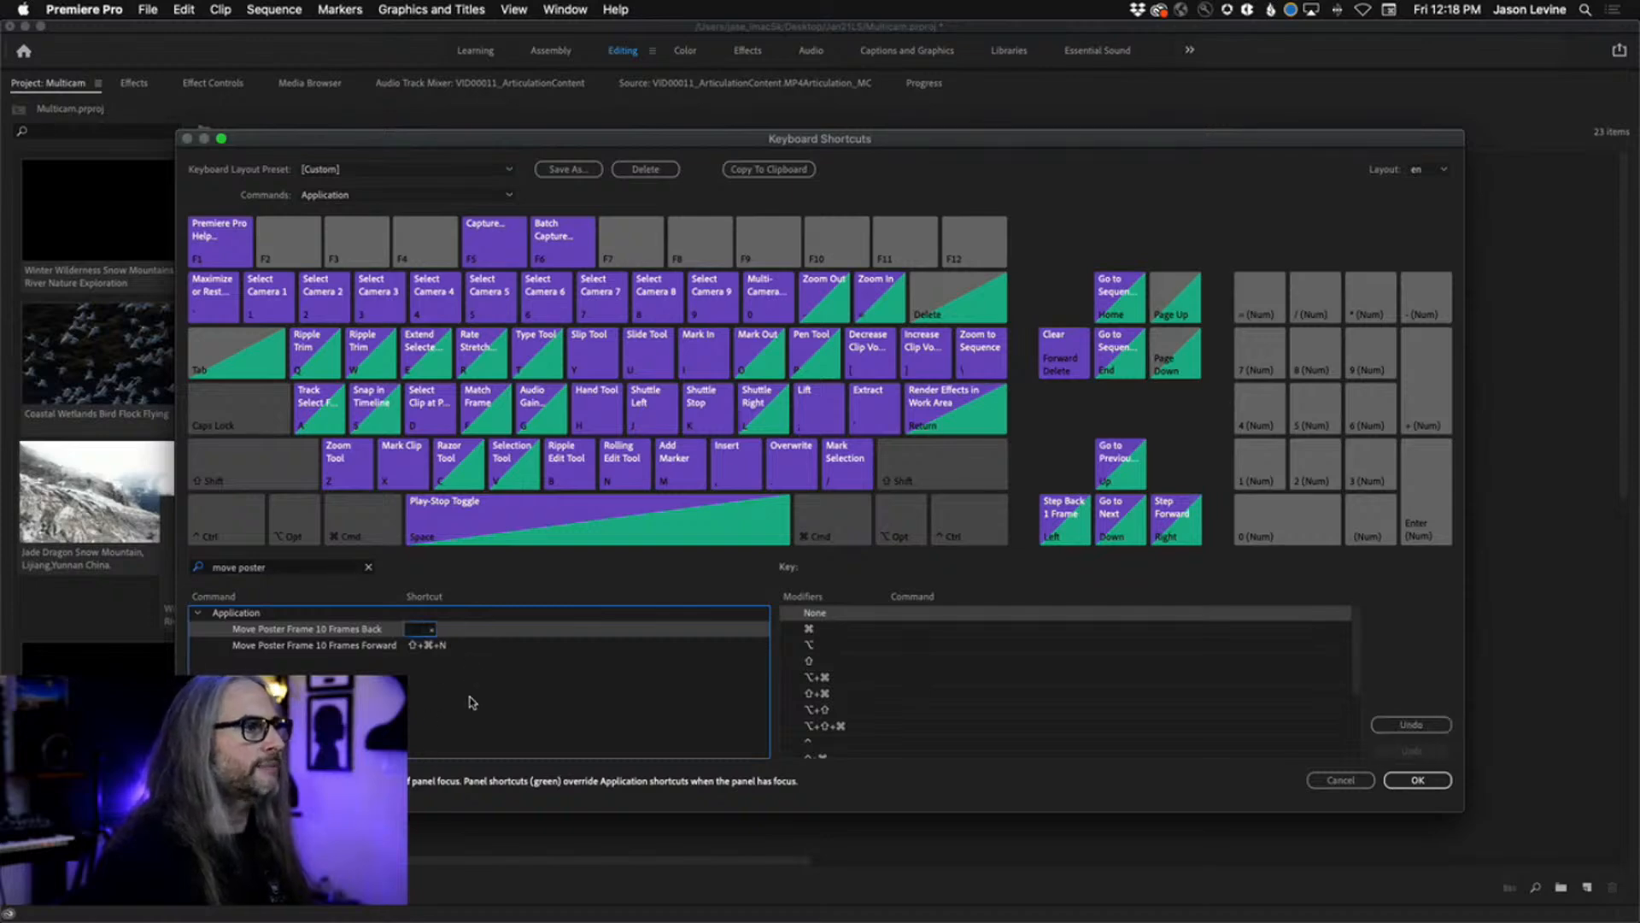
key(shift+super)
key(shift+super+j)
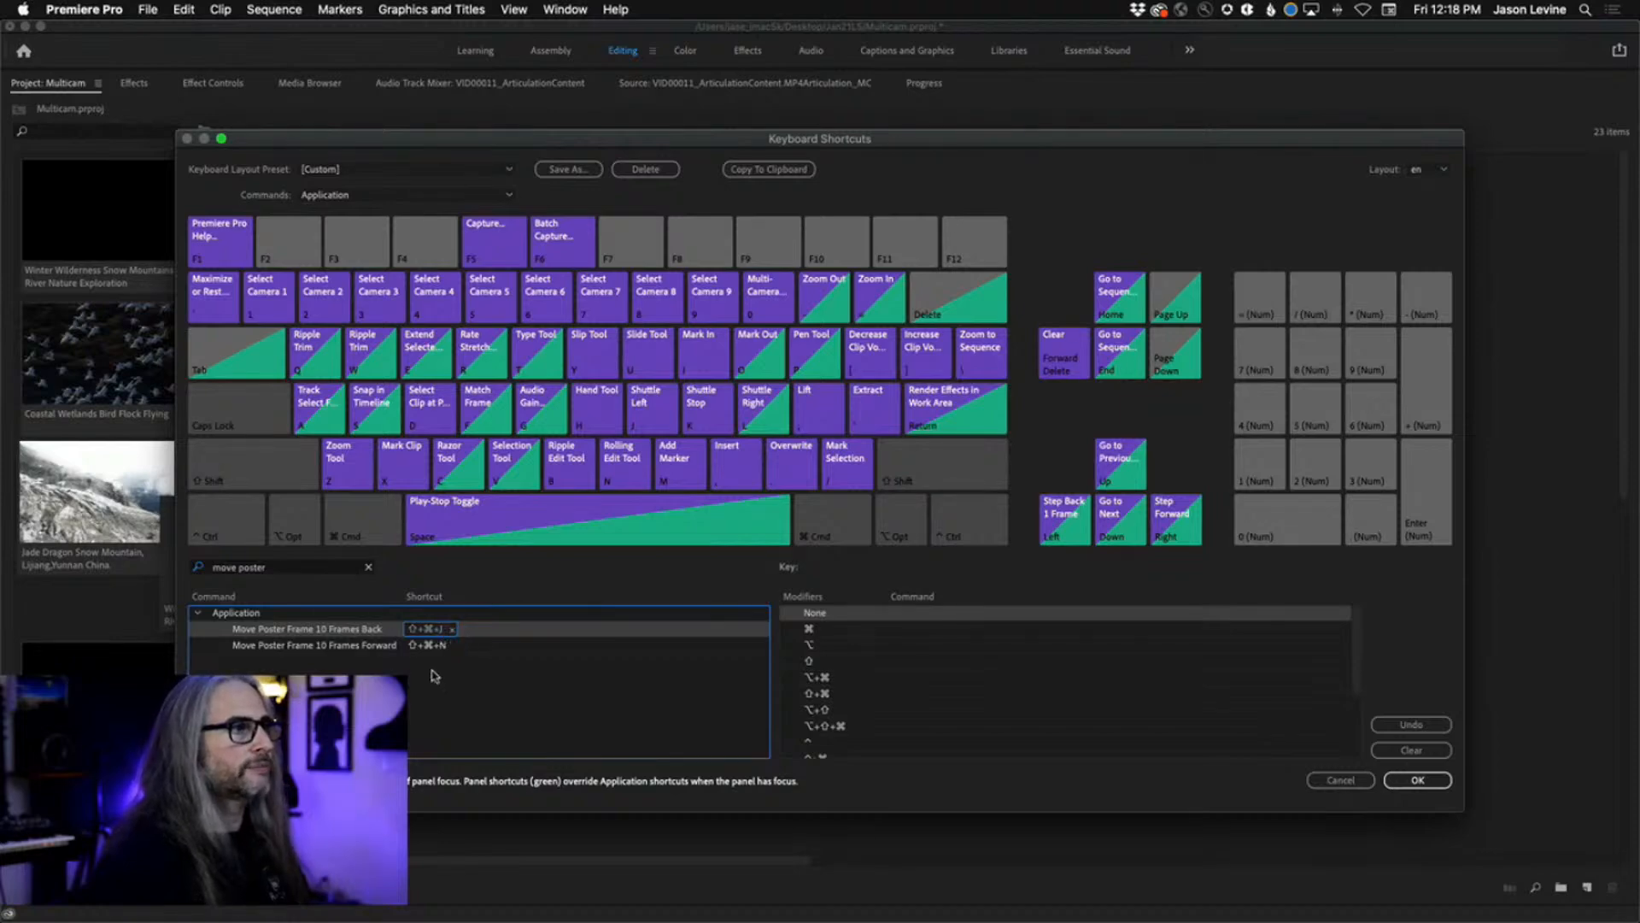
click(453, 631)
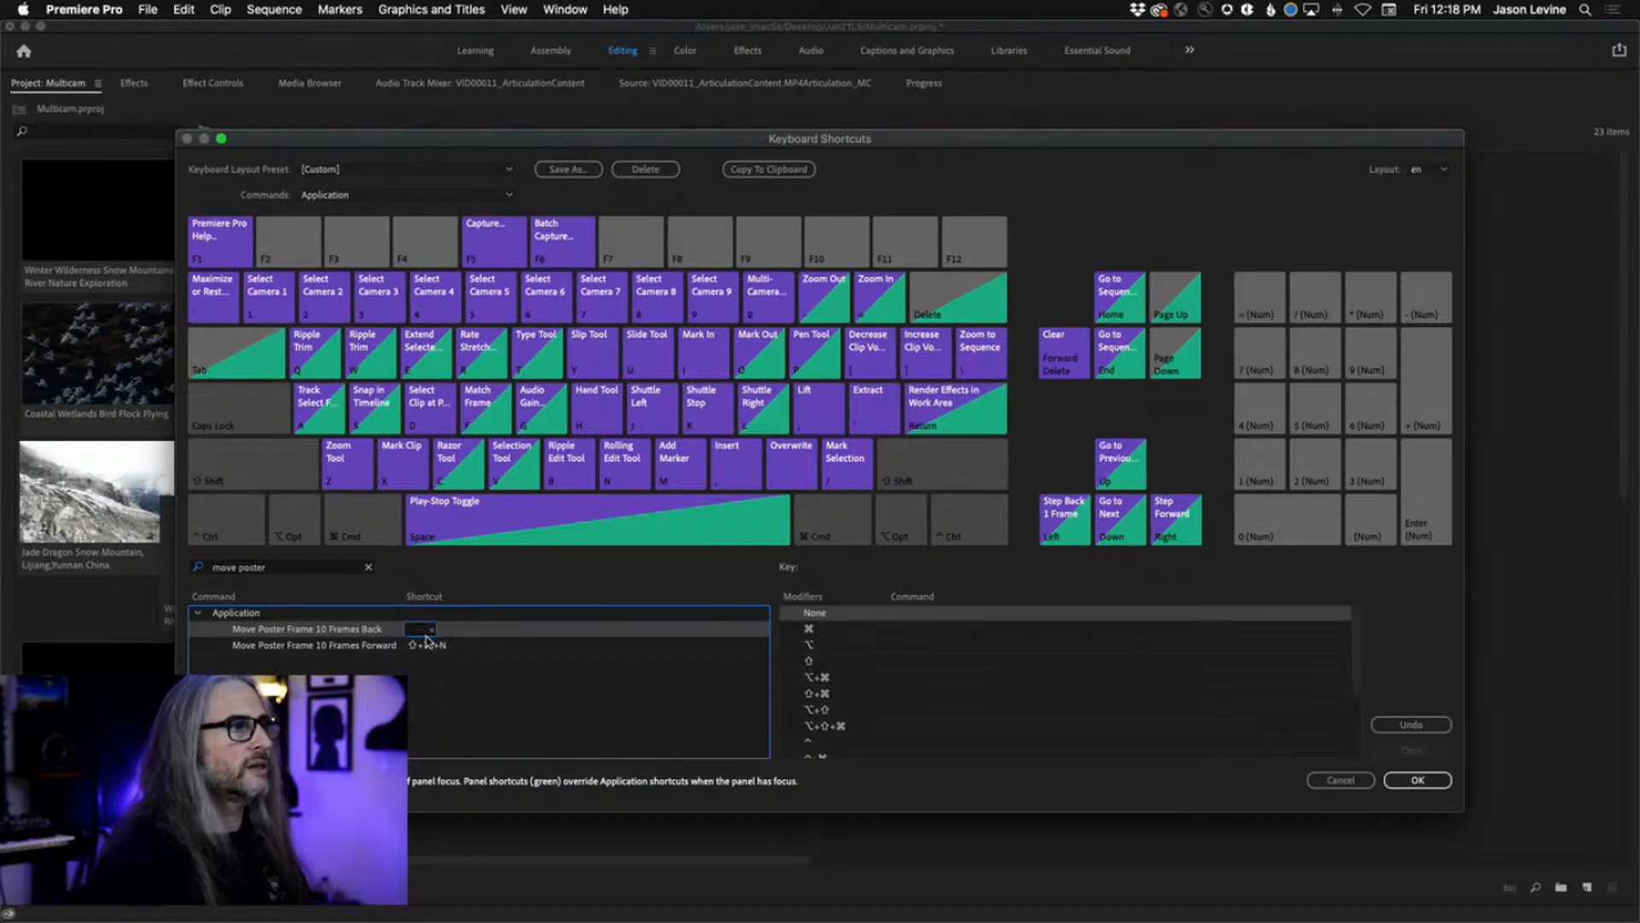
key(shift+super)
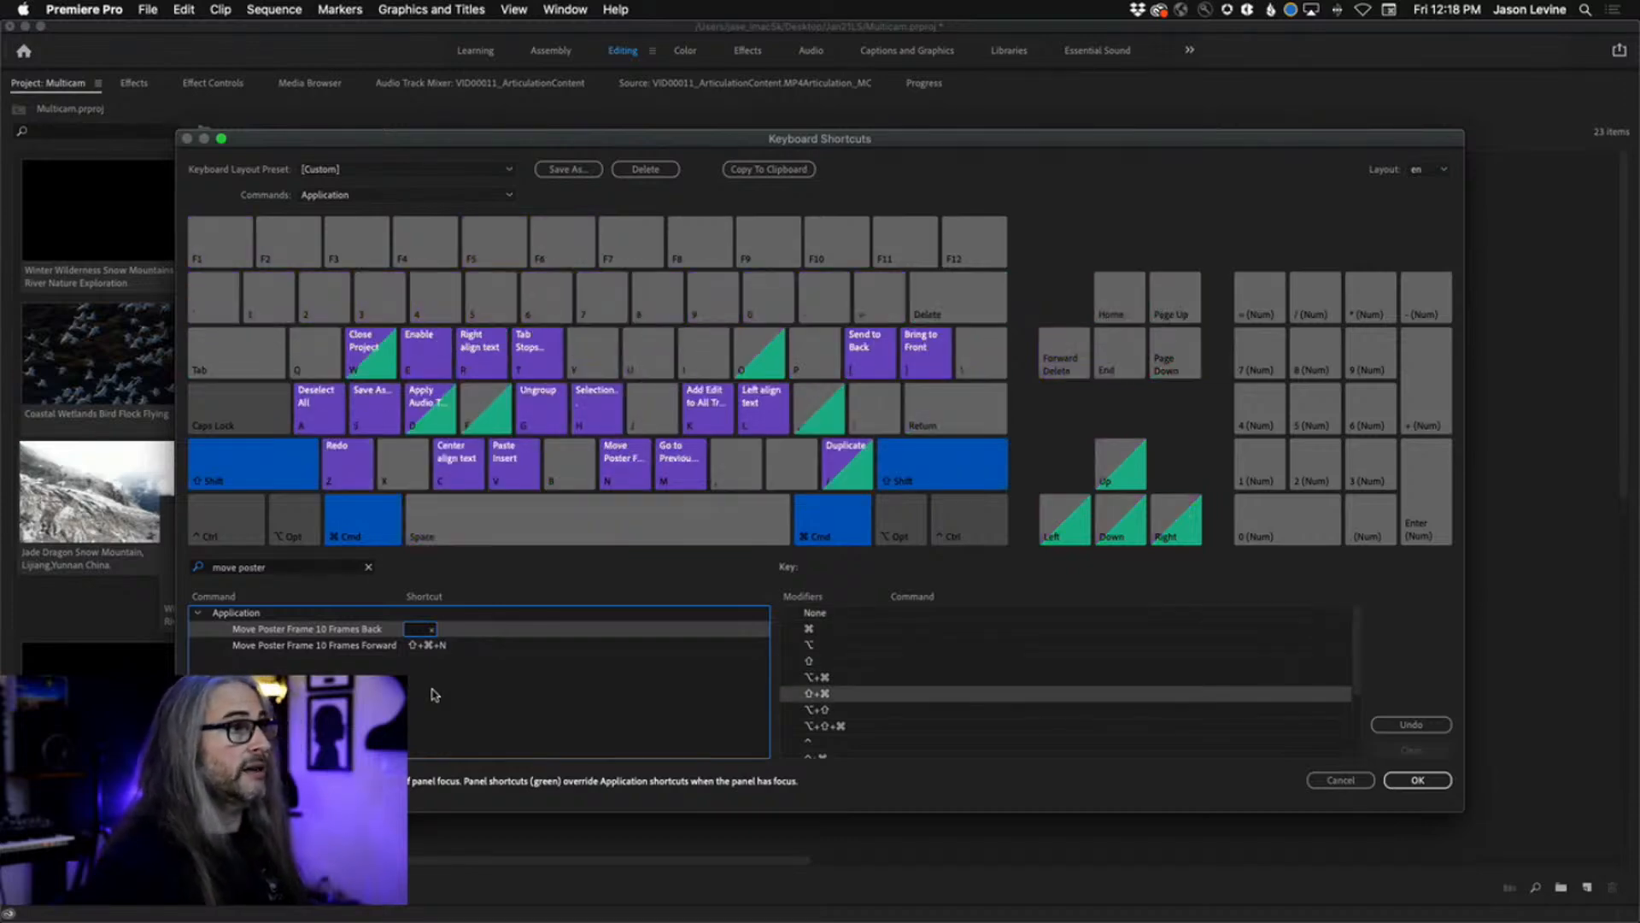
key(shift+super+b)
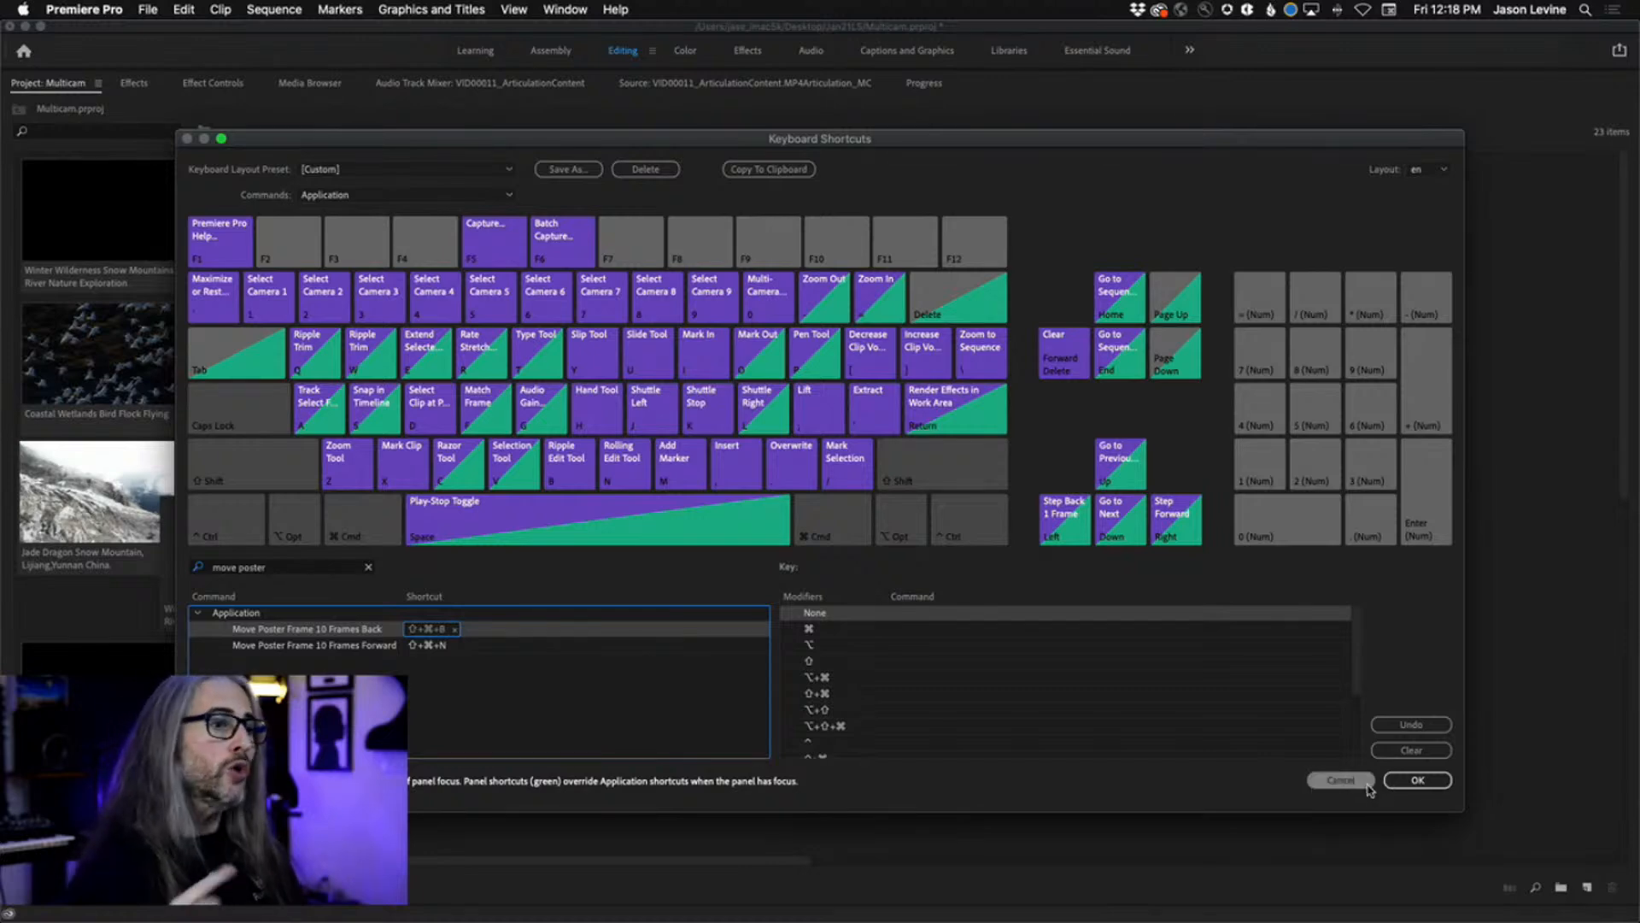
- Accept the keyboard shortcuts and show the project in Icon view with larger thumbnails
click(1418, 780)
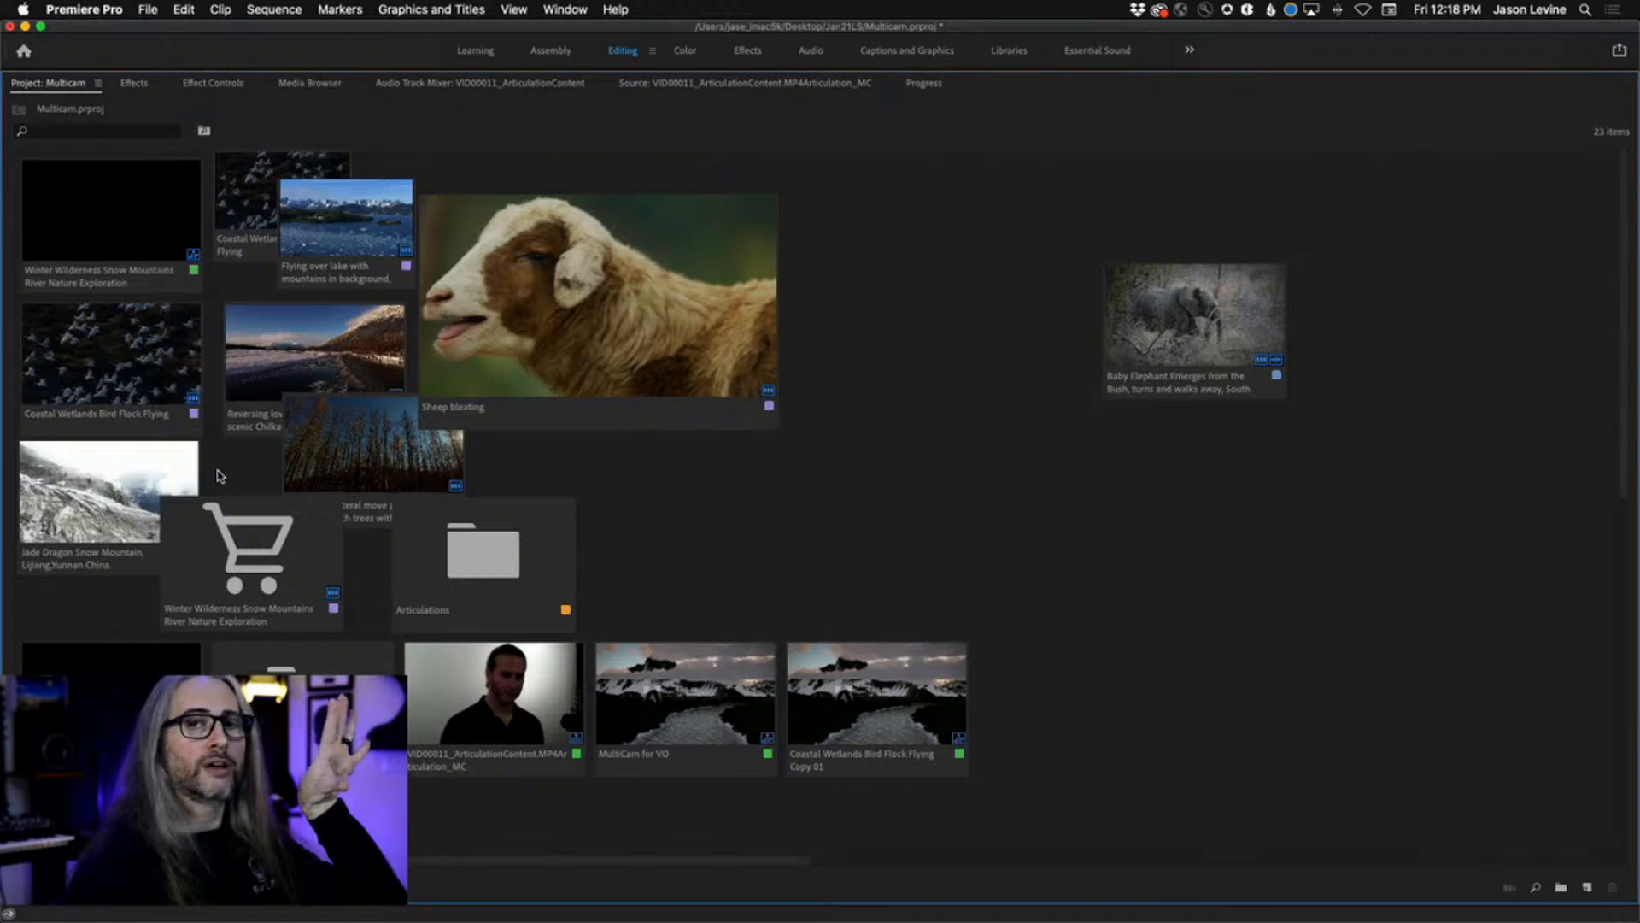
click(65, 887)
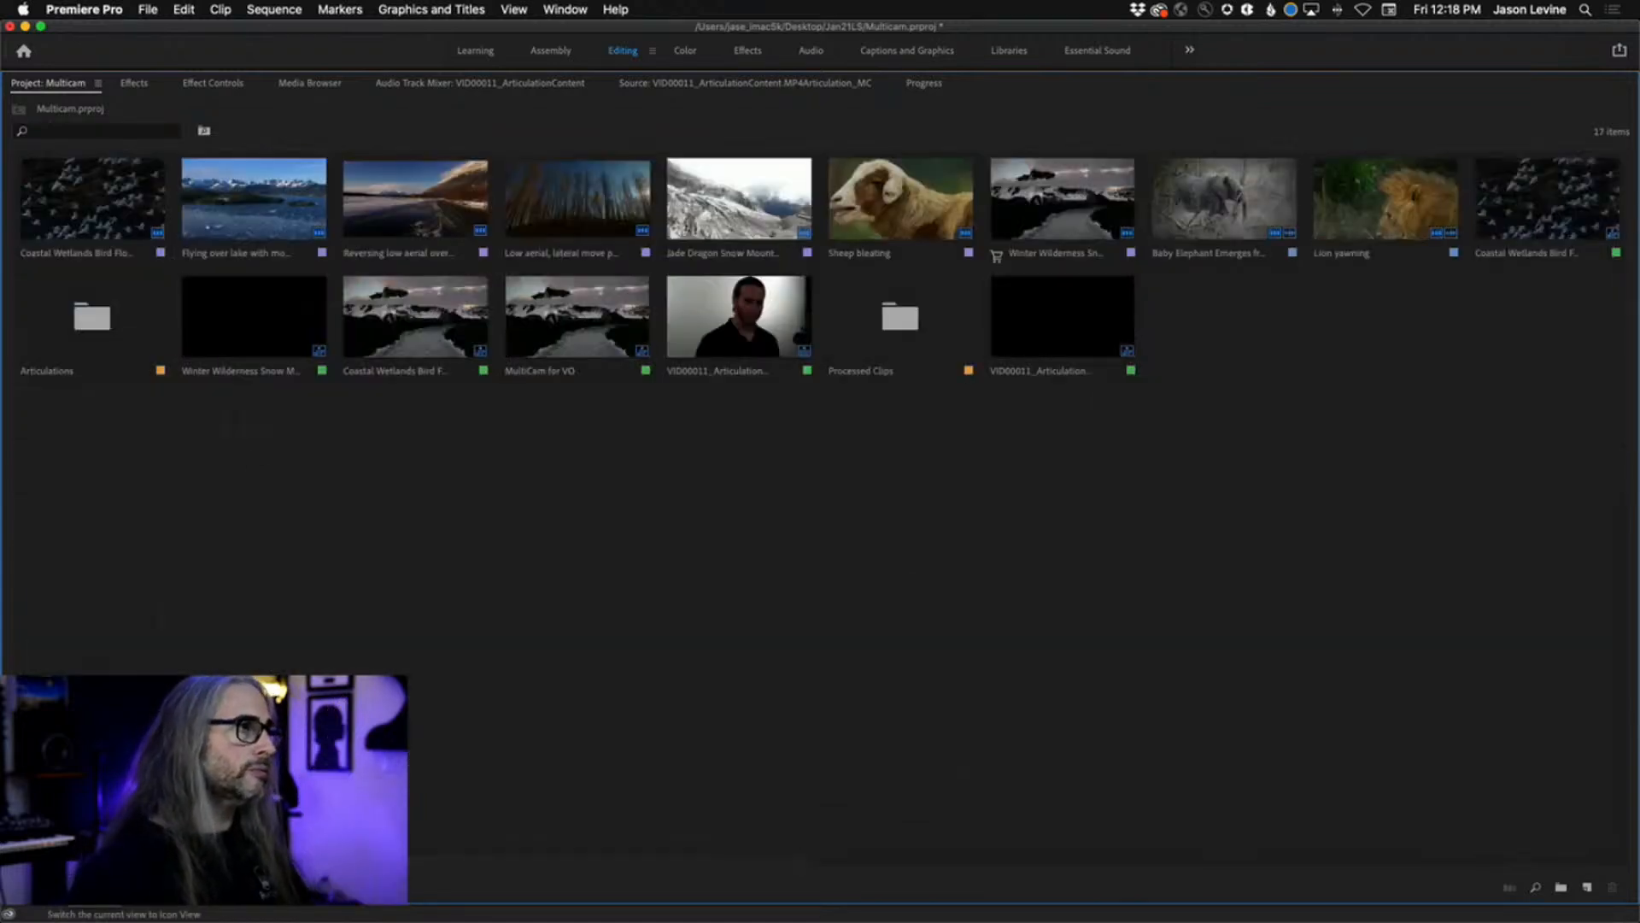
drag(114, 887, 129, 887)
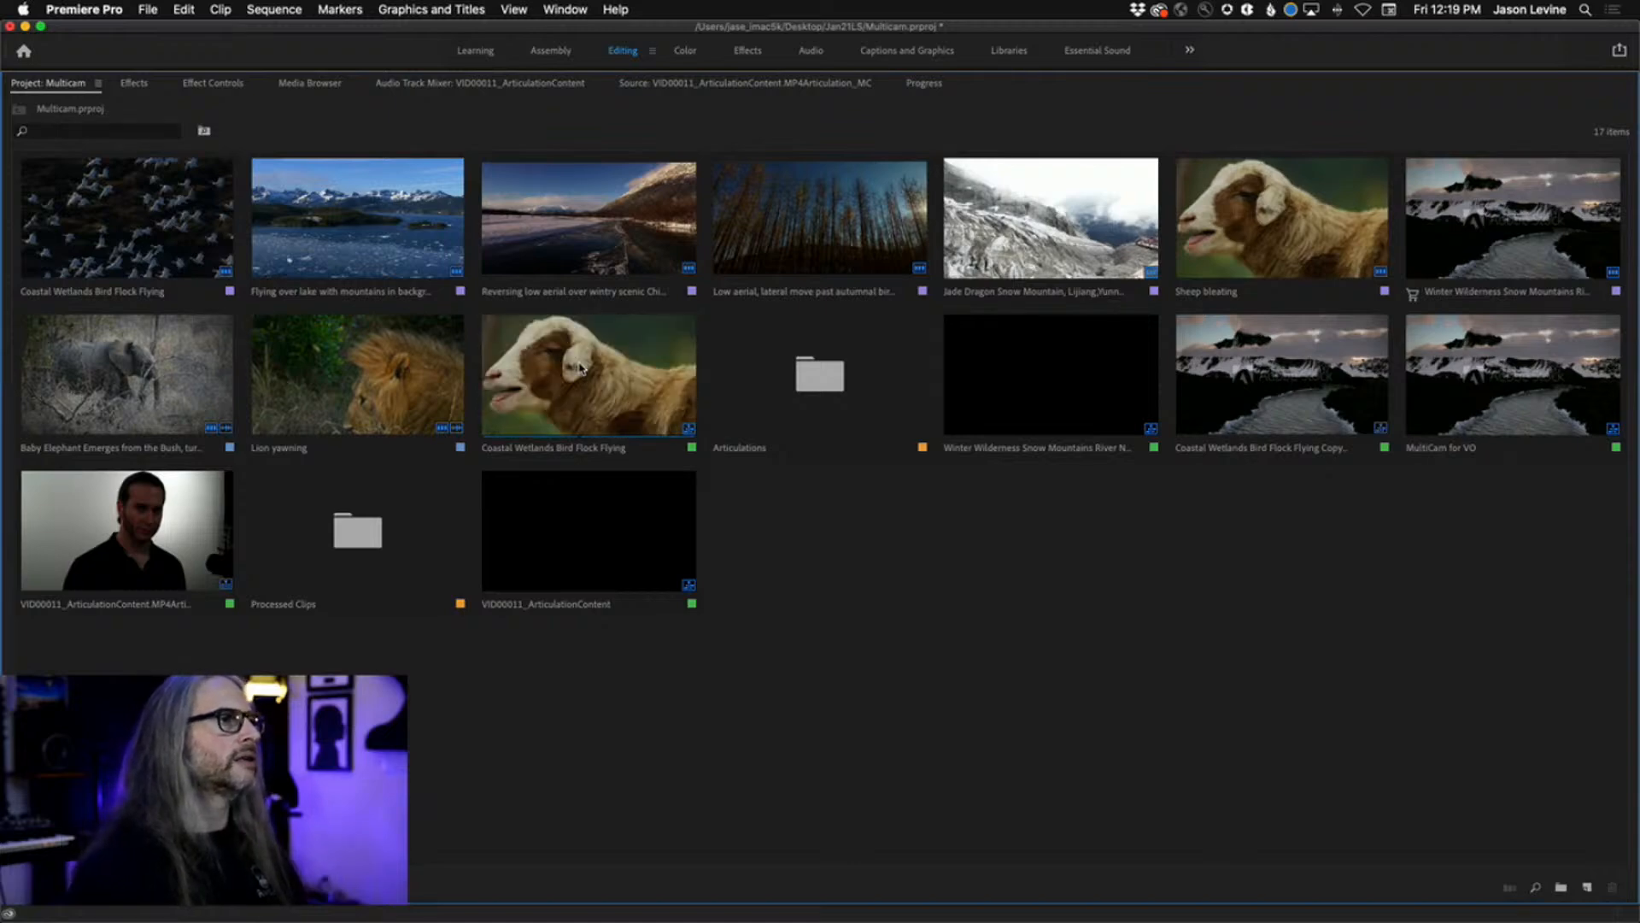
- Move the Coastal Wetlands Bird Flock Flying multicam sequence's poster frame to a moment where the lion faces the camera, and deselect it
click(569, 409)
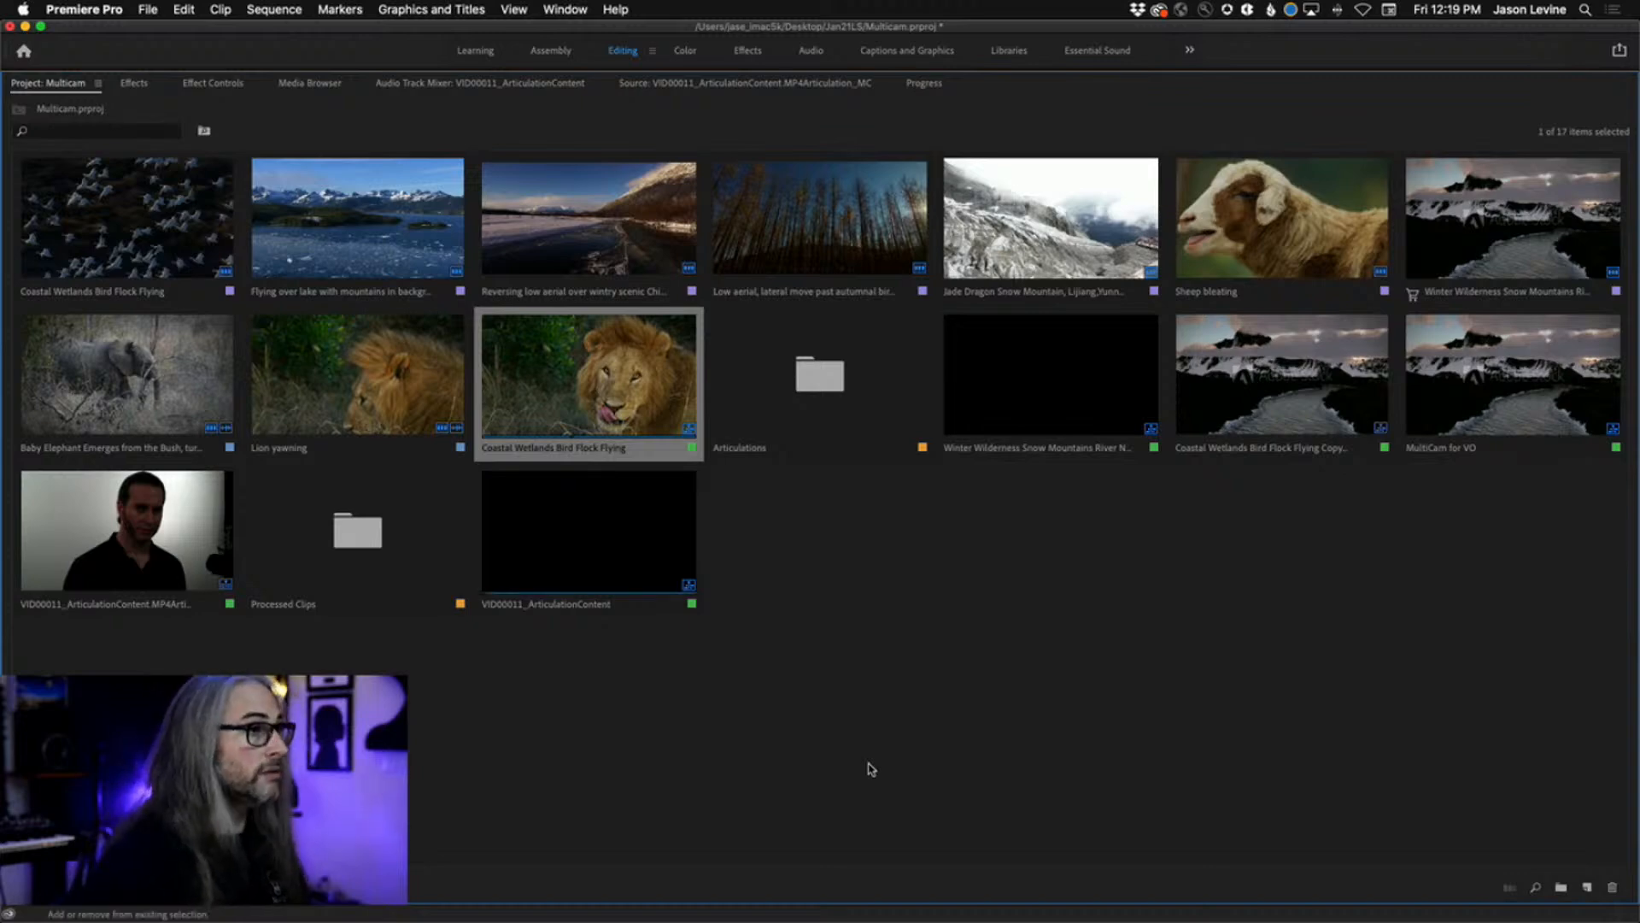
key(space)
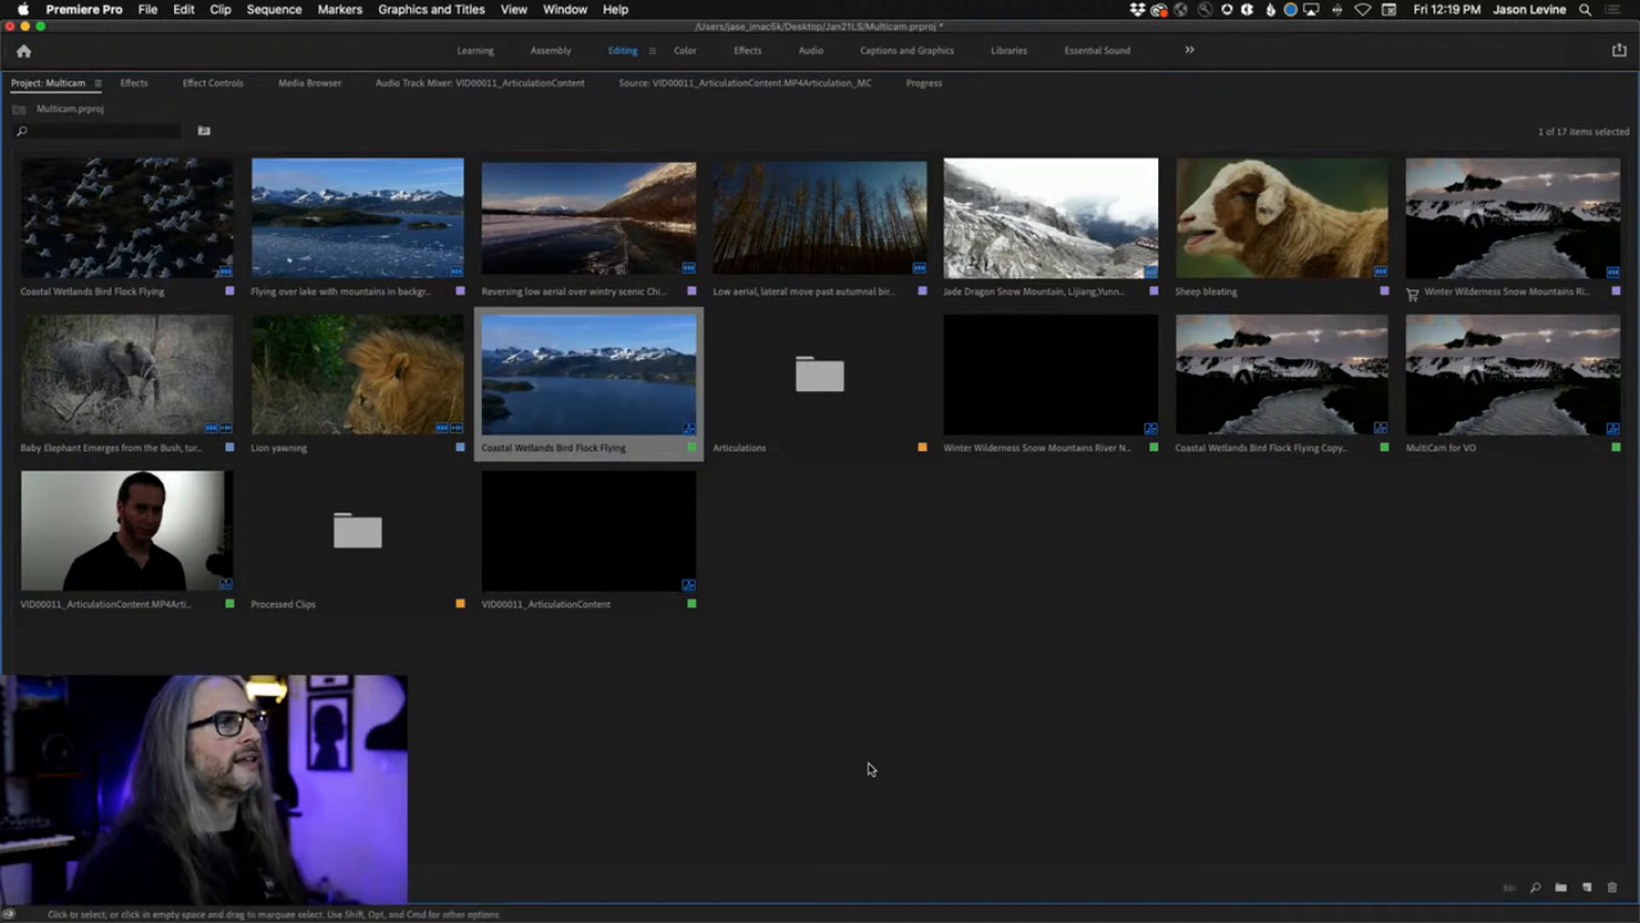
click(809, 807)
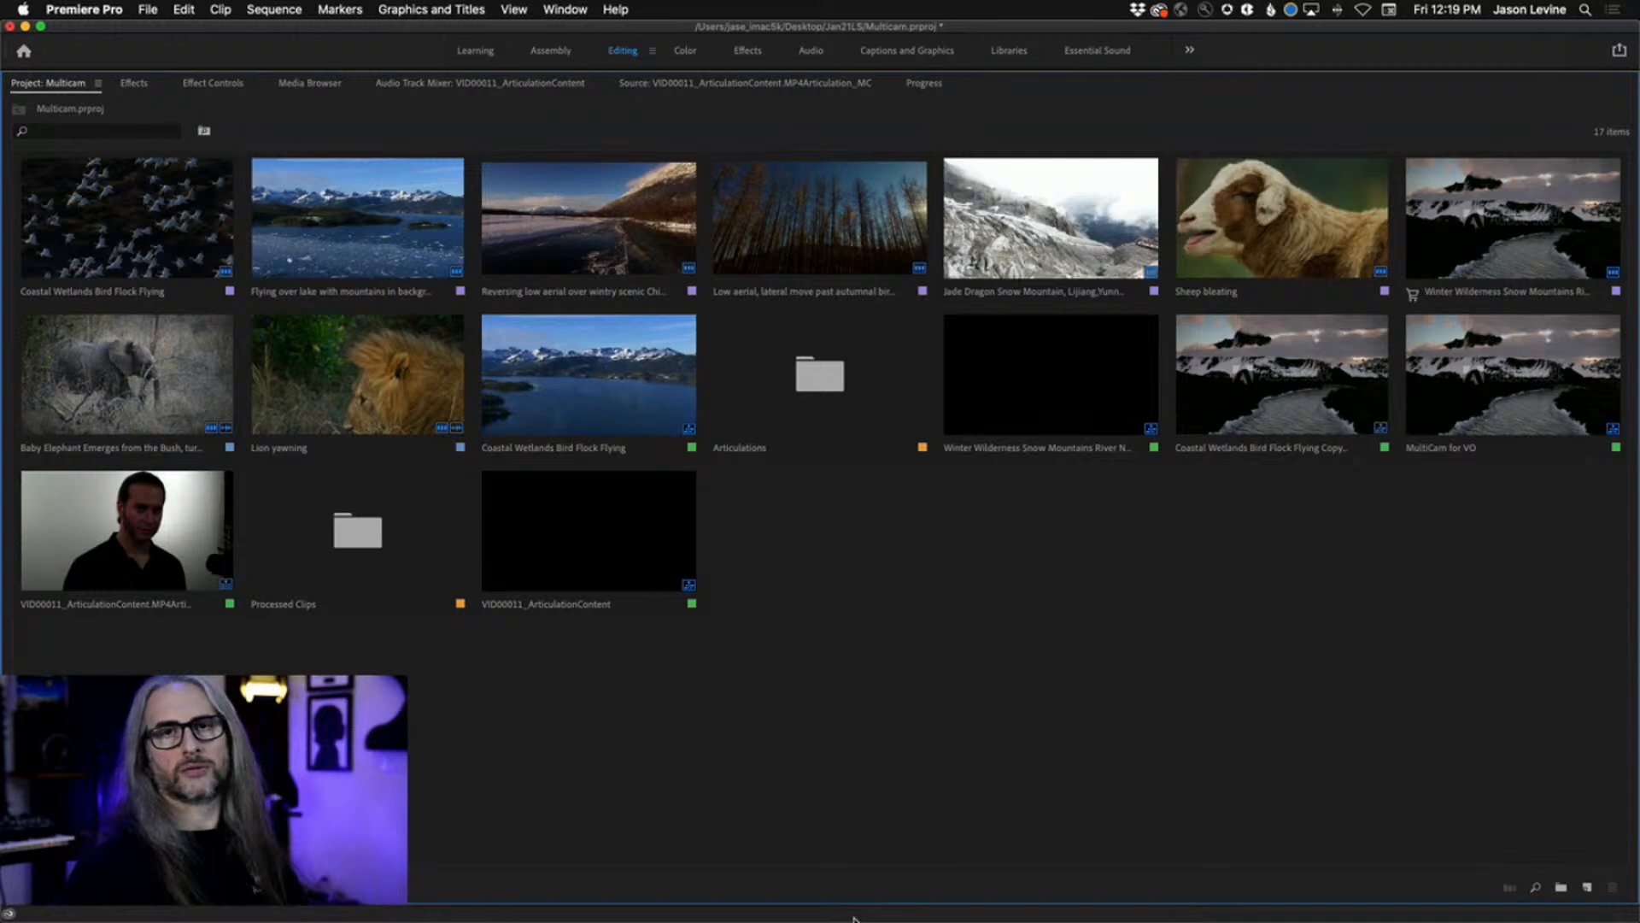
click(564, 392)
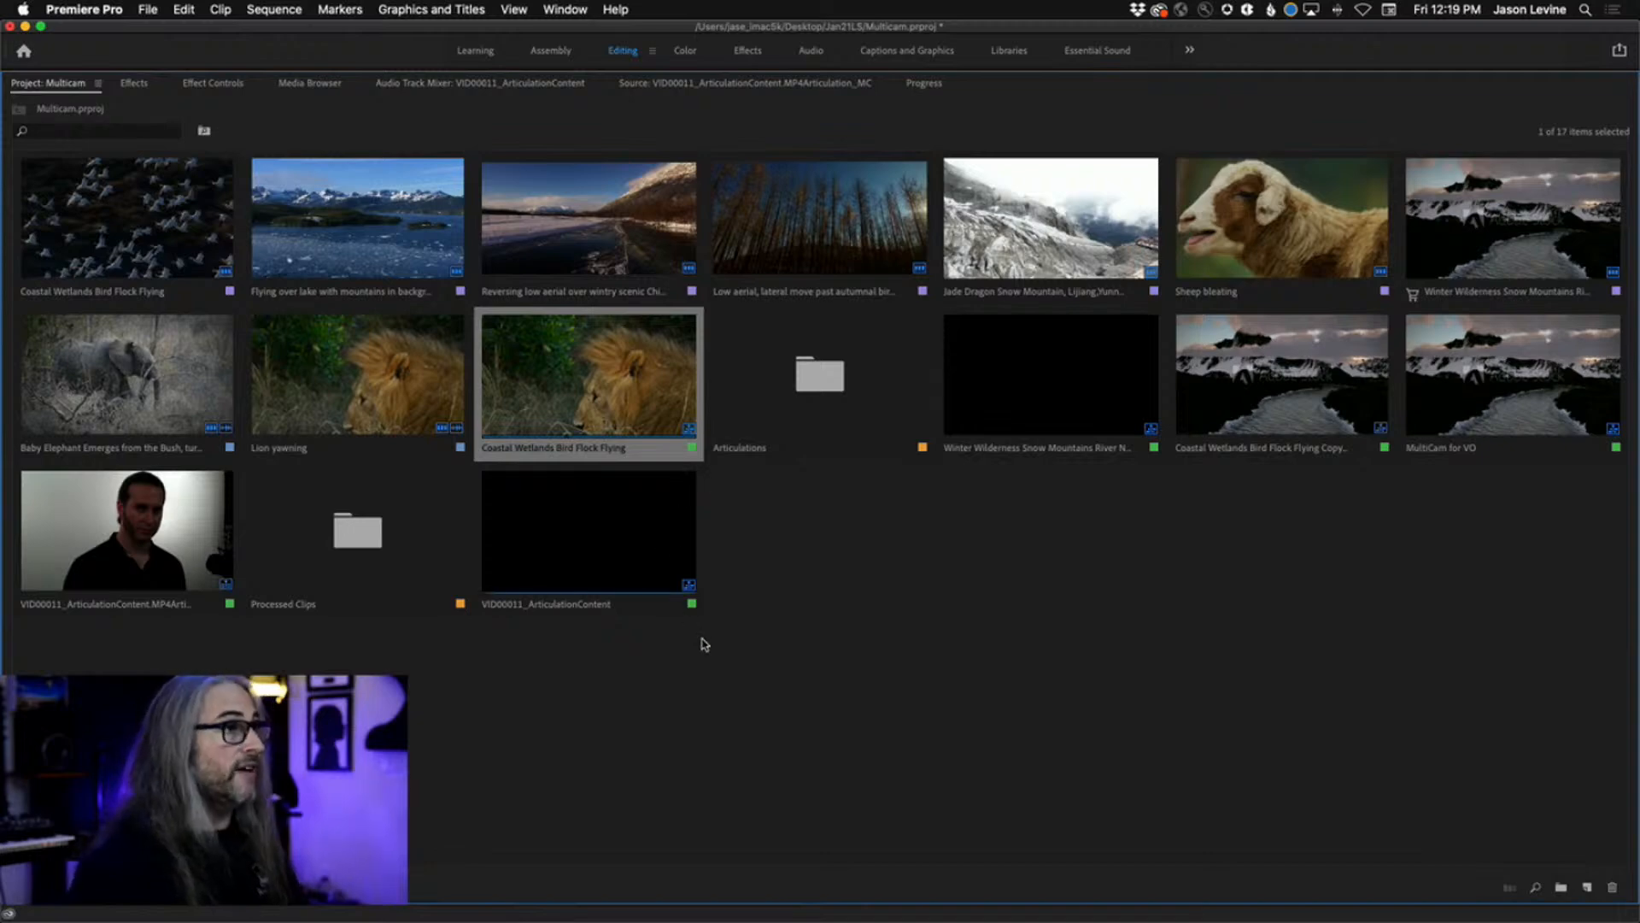
key(space)
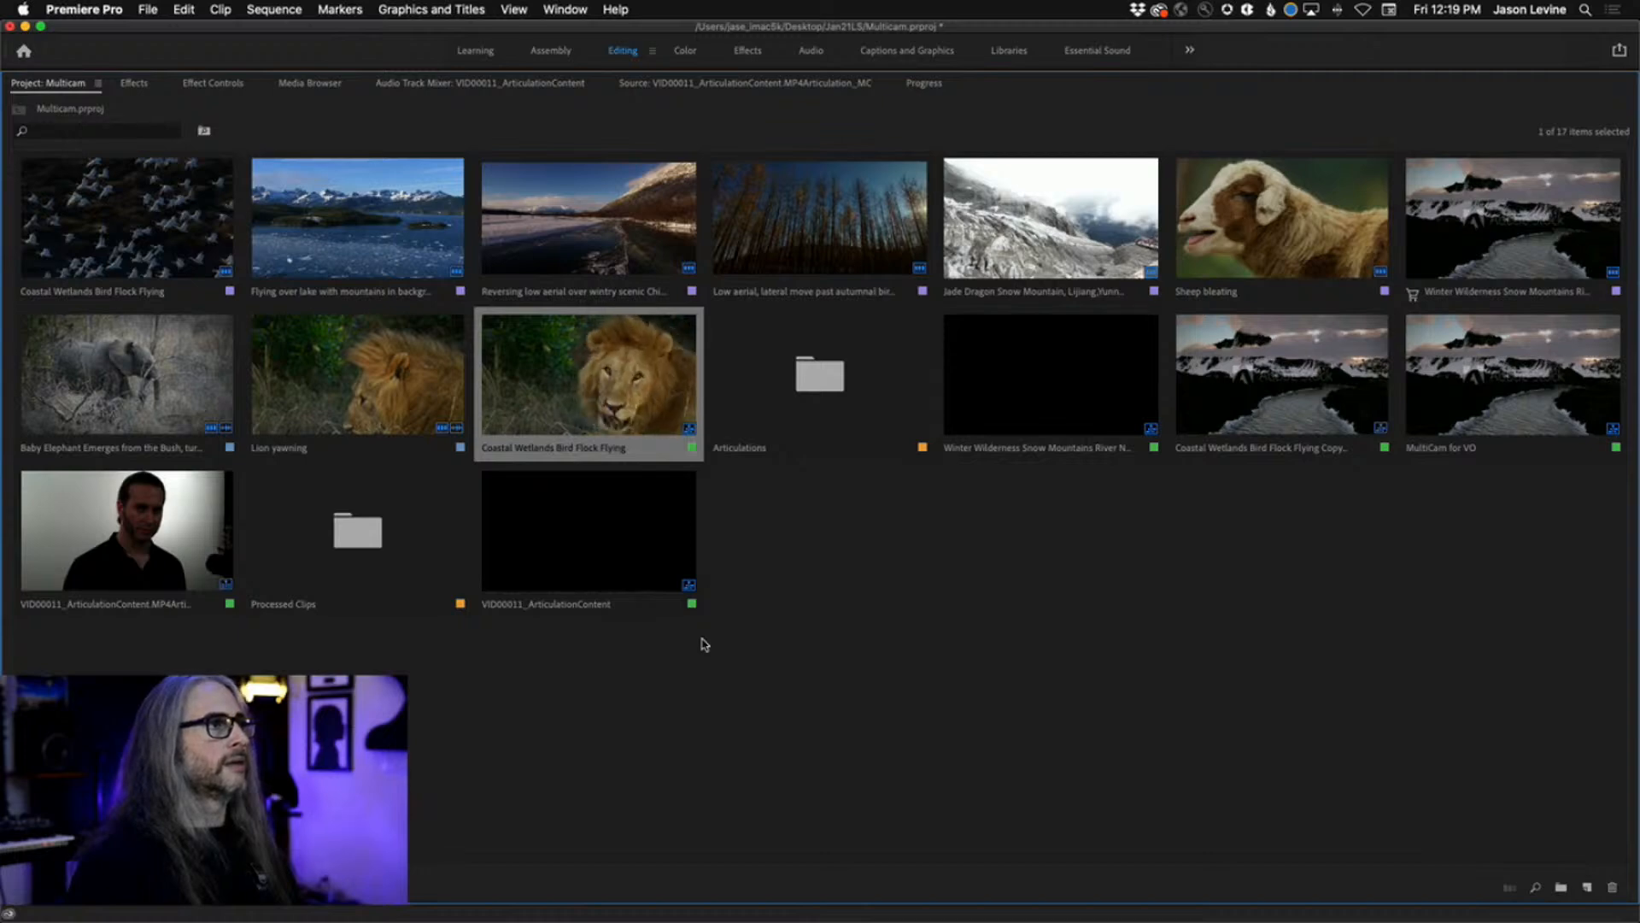
click(779, 683)
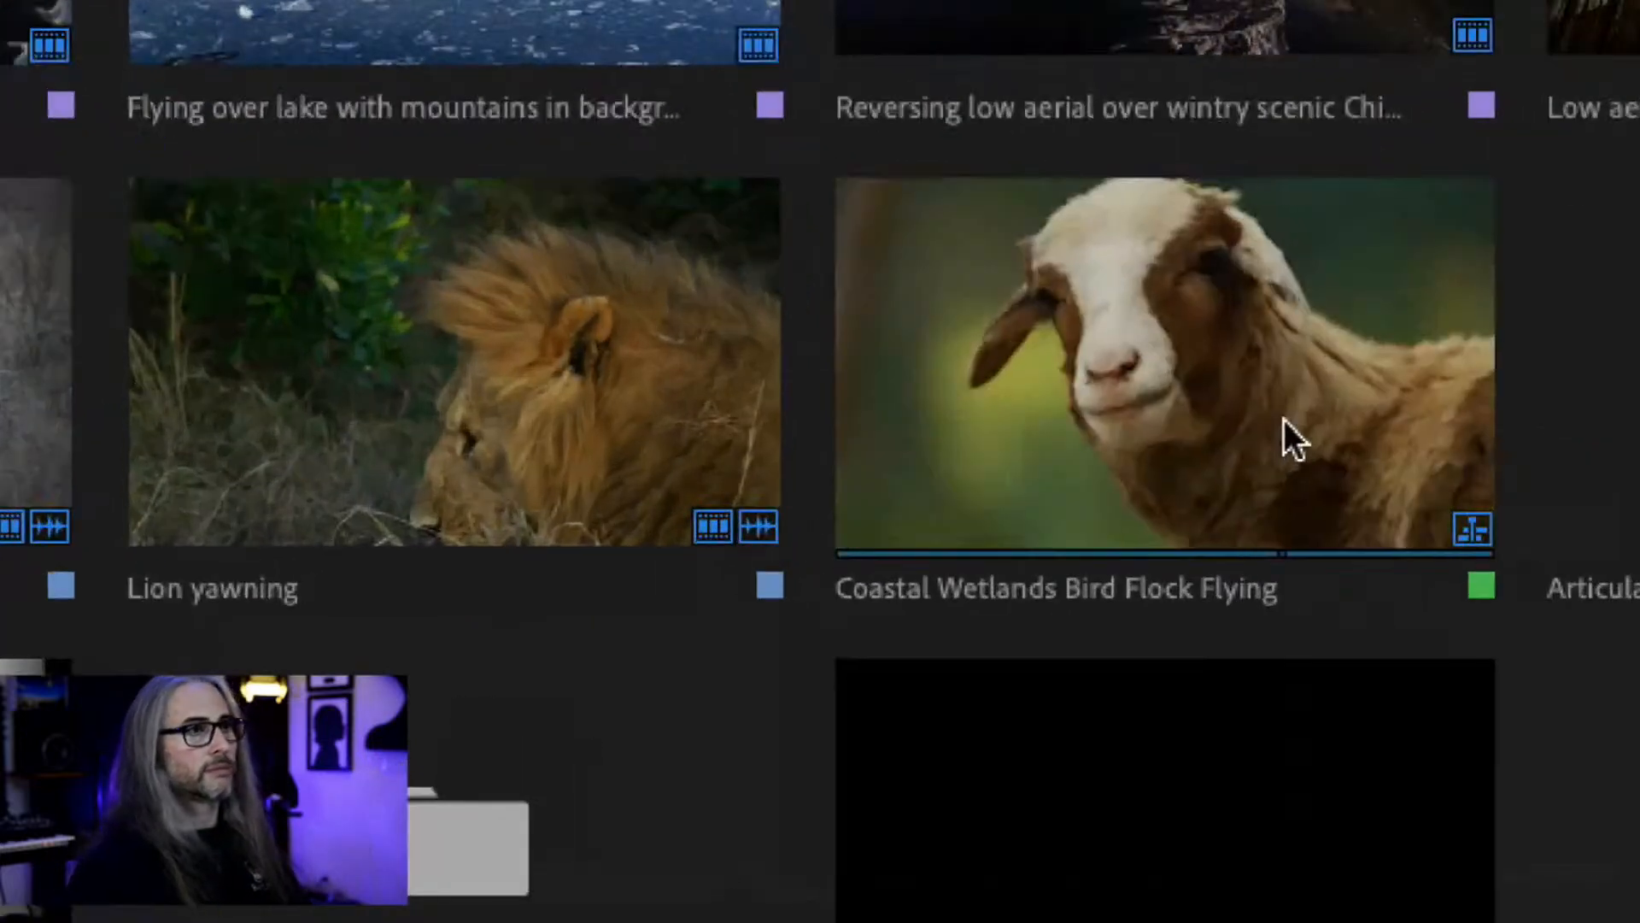
- Examine the multicam sequence's Set Poster Frame and Clear Poster Frame commands, and compare its thumbnail in Freeform and Icon views
right_click(626, 393)
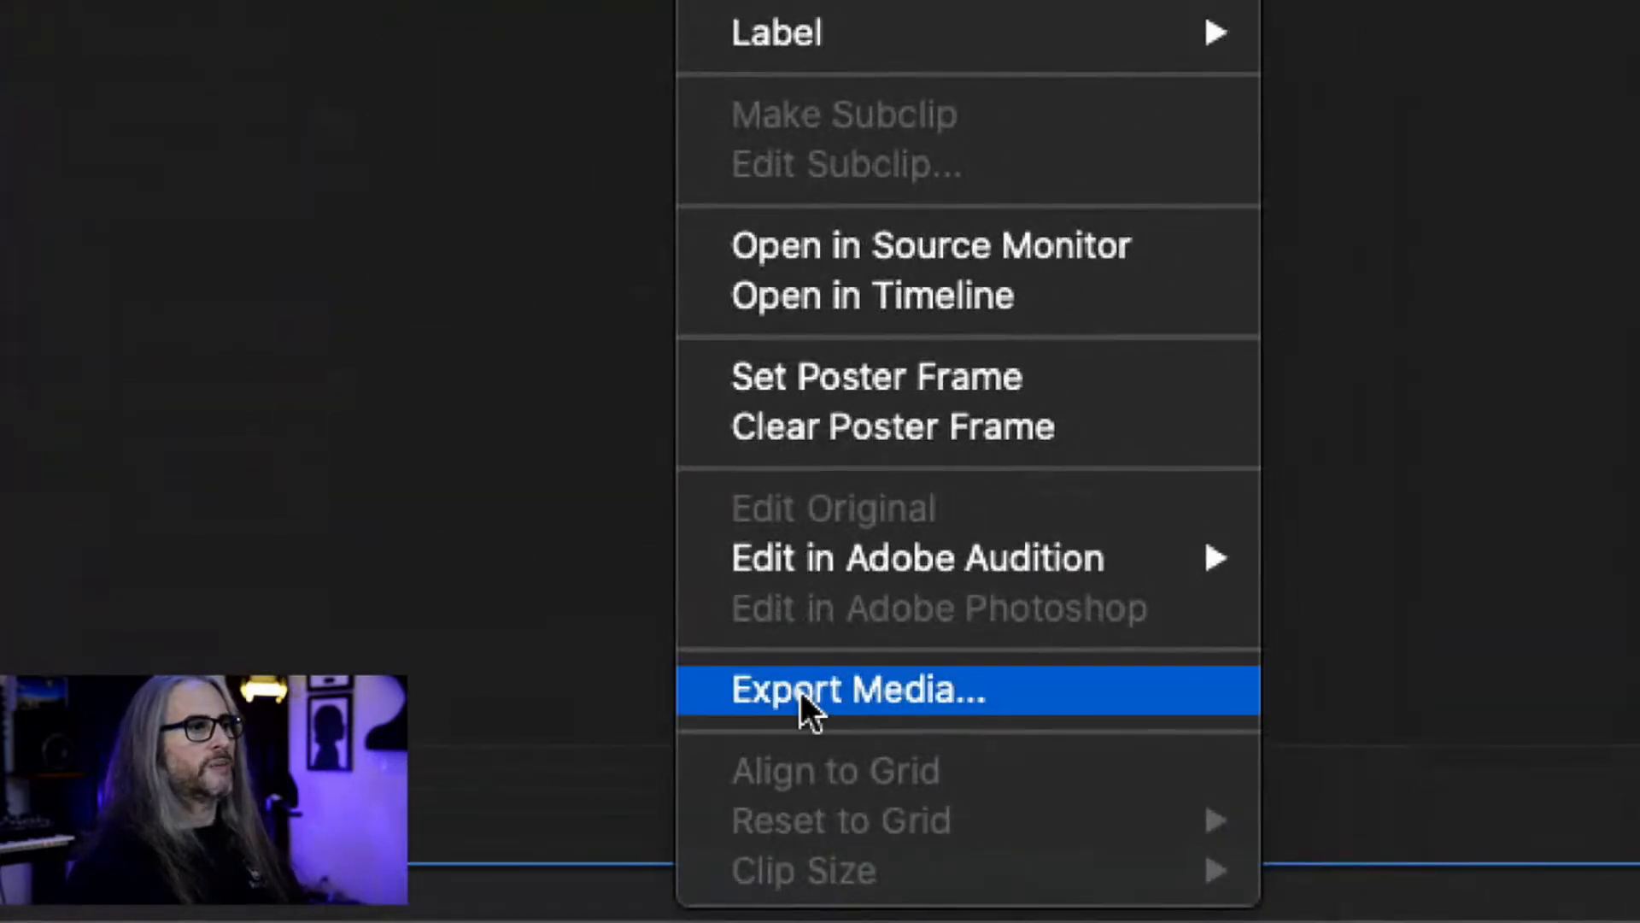
click(530, 285)
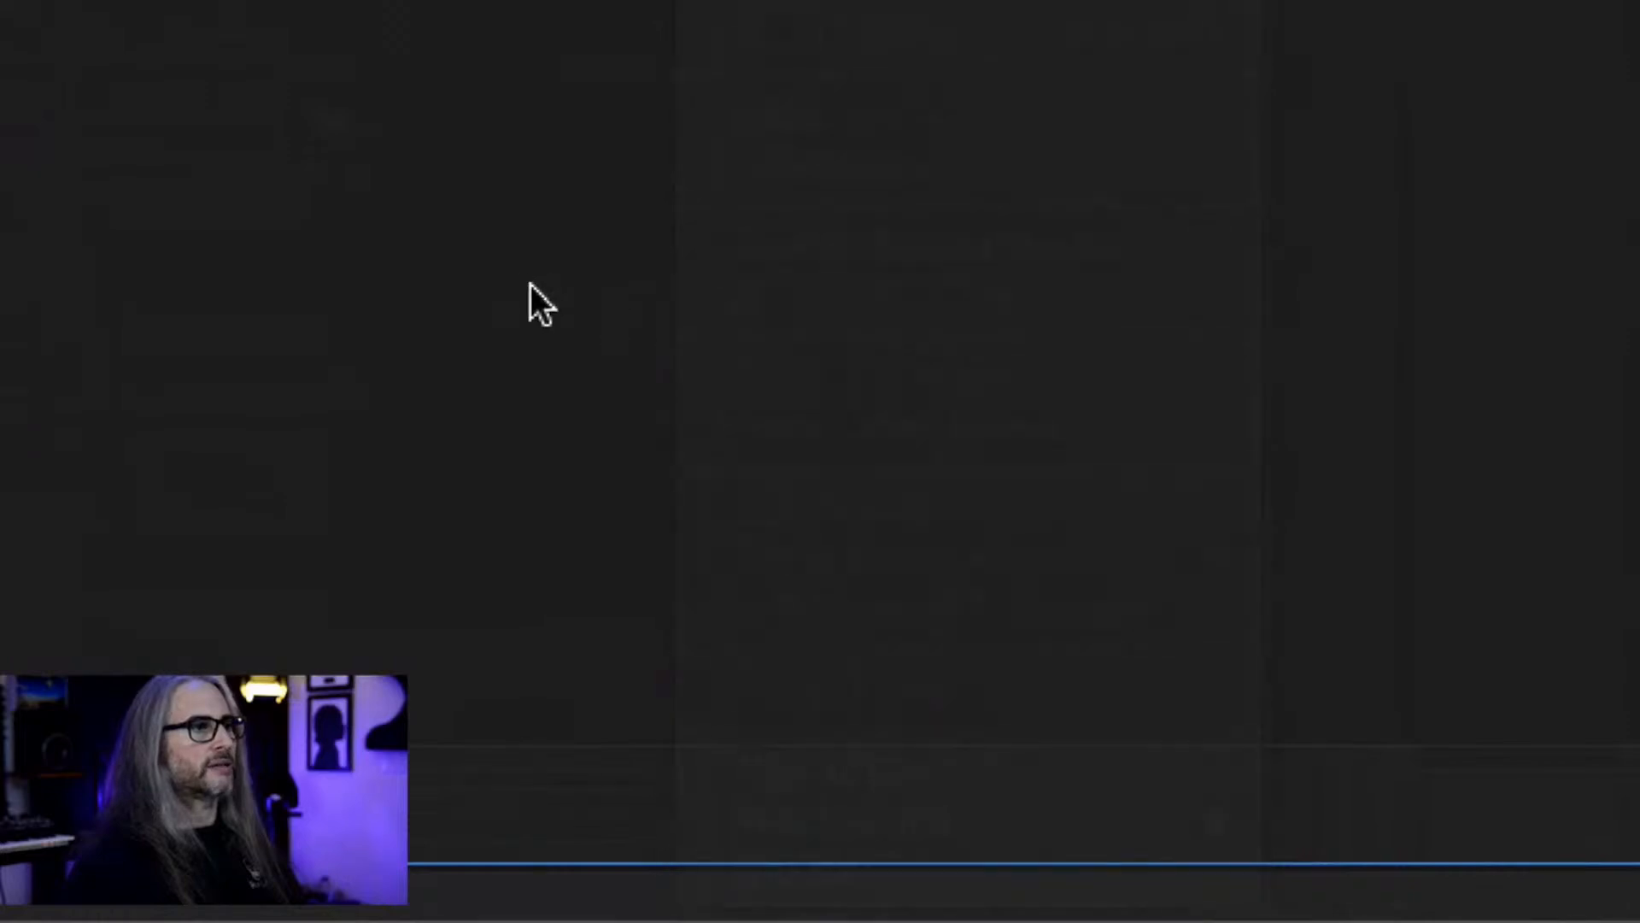
click(644, 769)
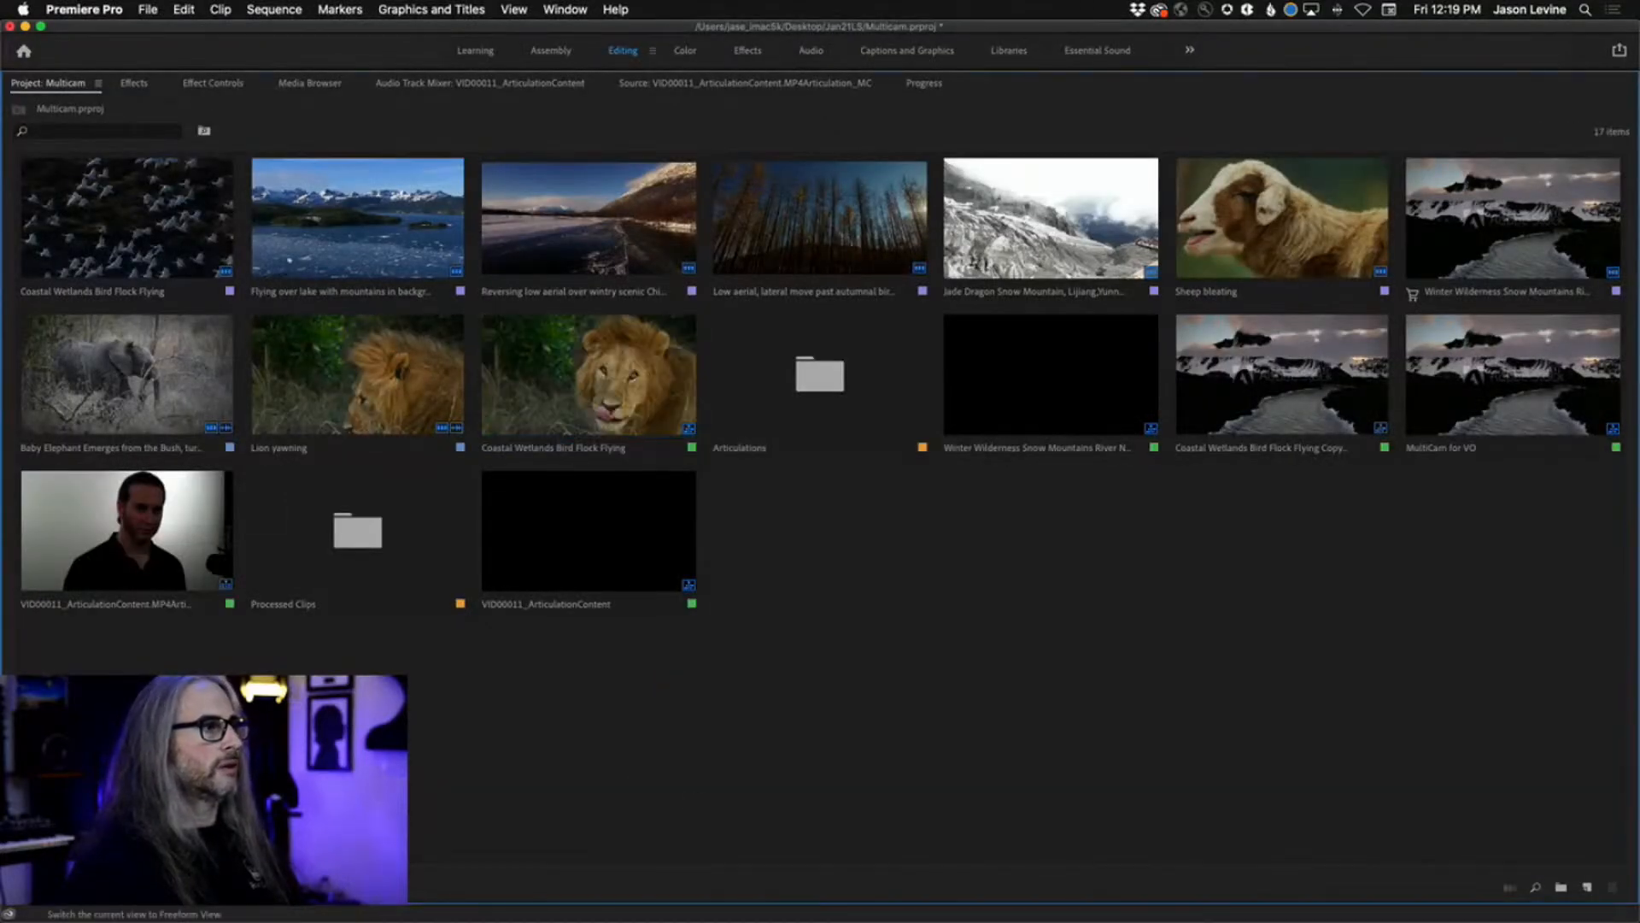
click(93, 887)
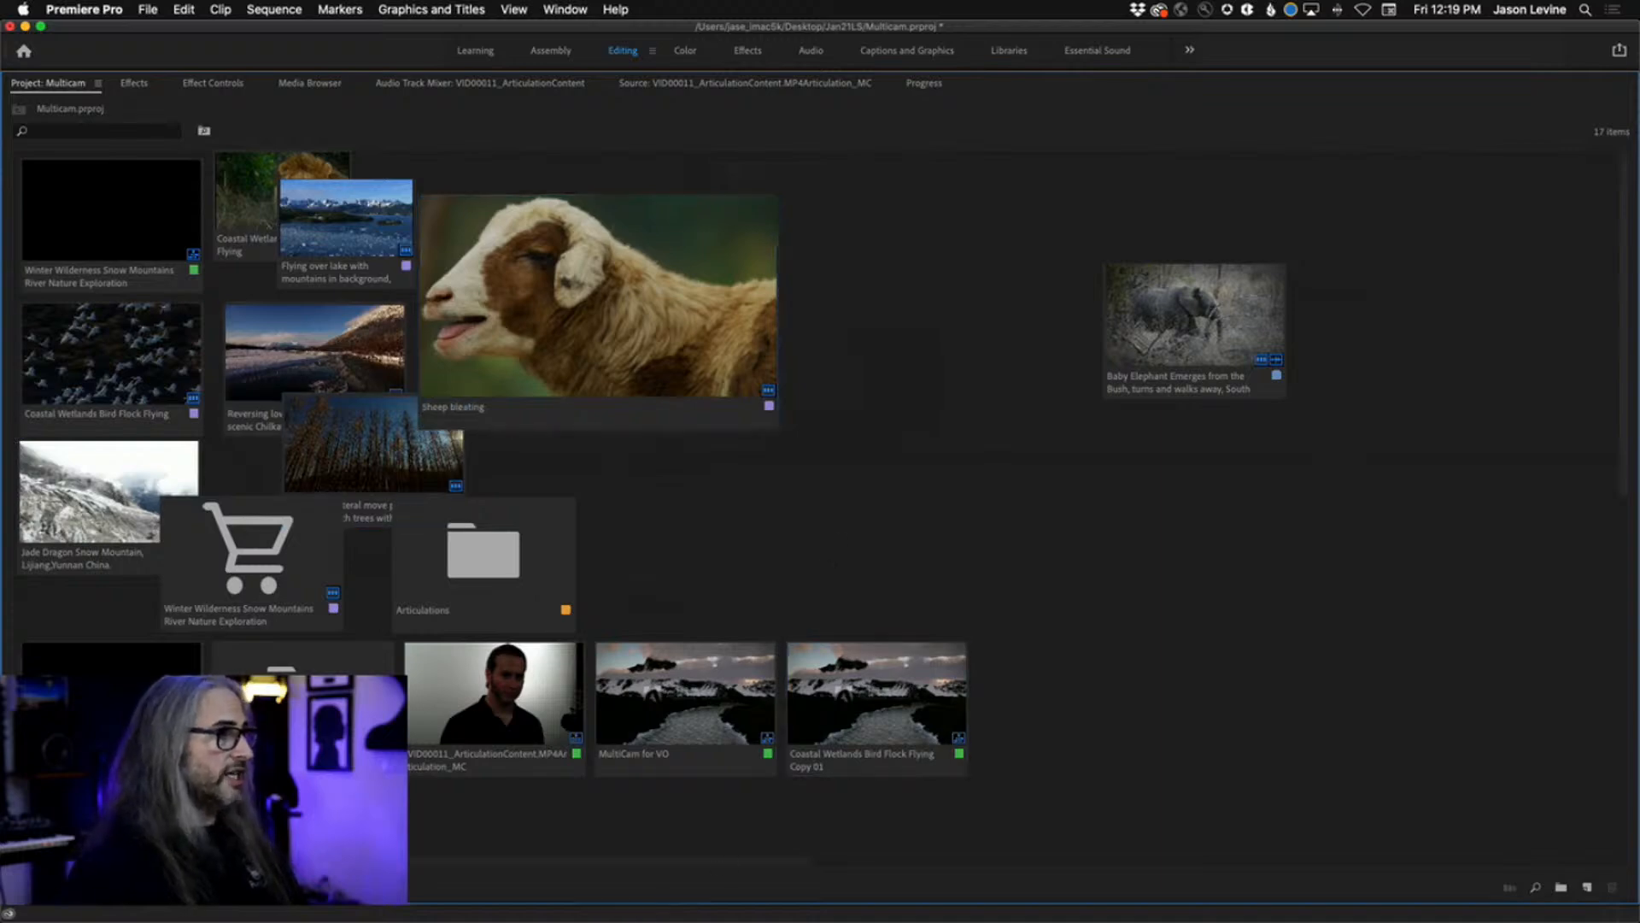
click(69, 887)
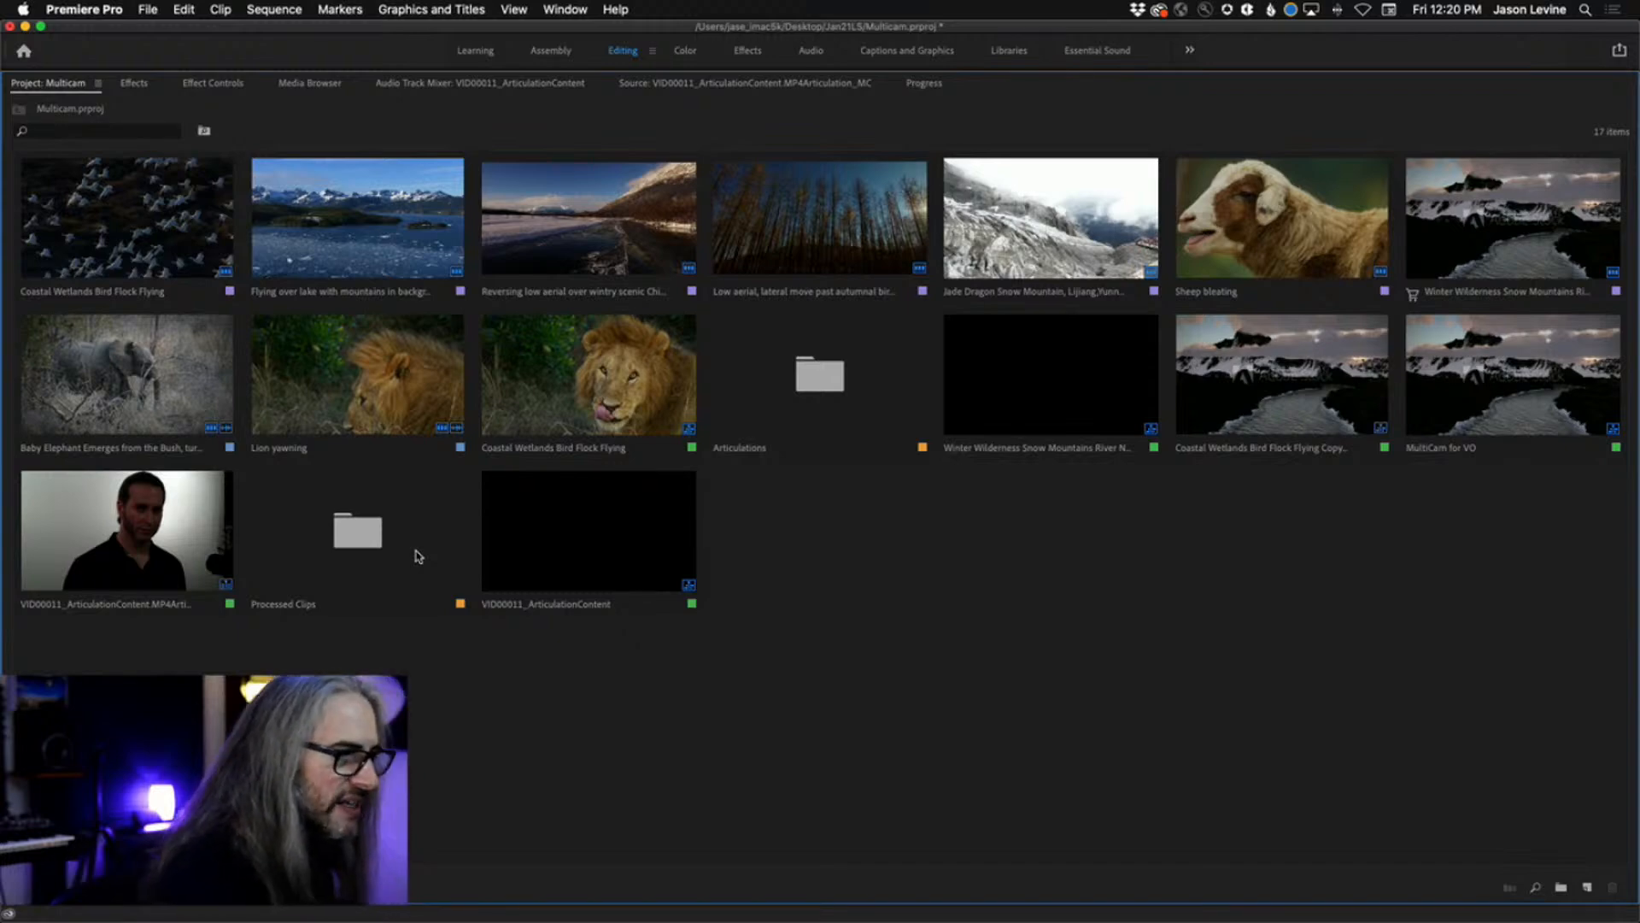
- Restore the full workspace and play the VID00011_ArticulationContent sequence from 00:02:45:14 with the Program monitor maximized
key(grave)
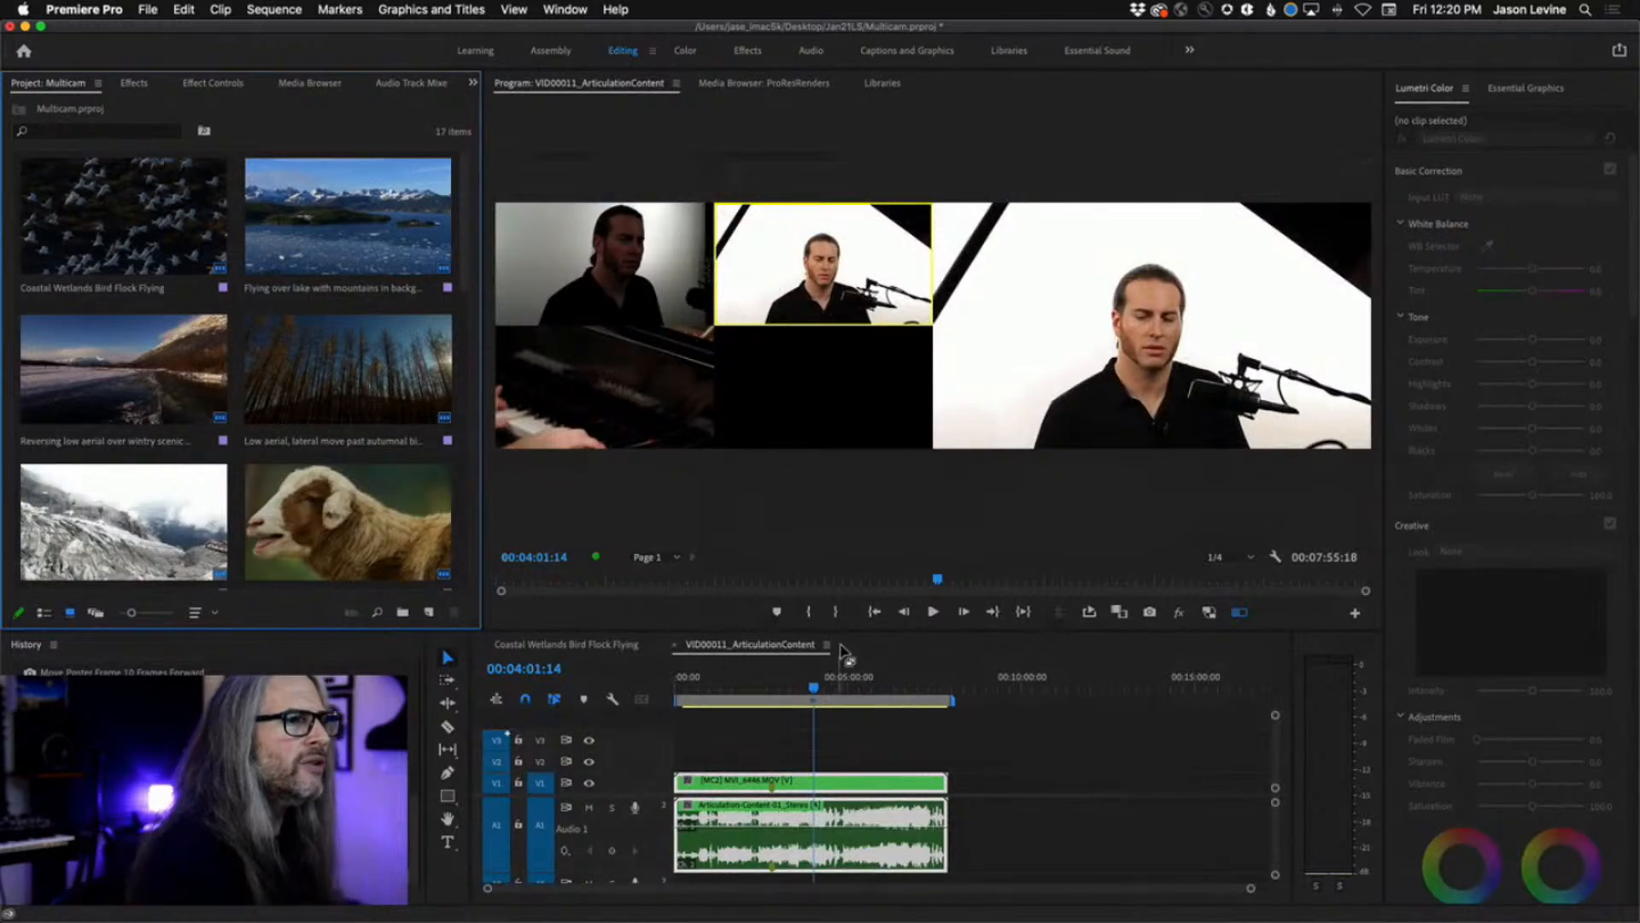
drag(814, 689, 771, 690)
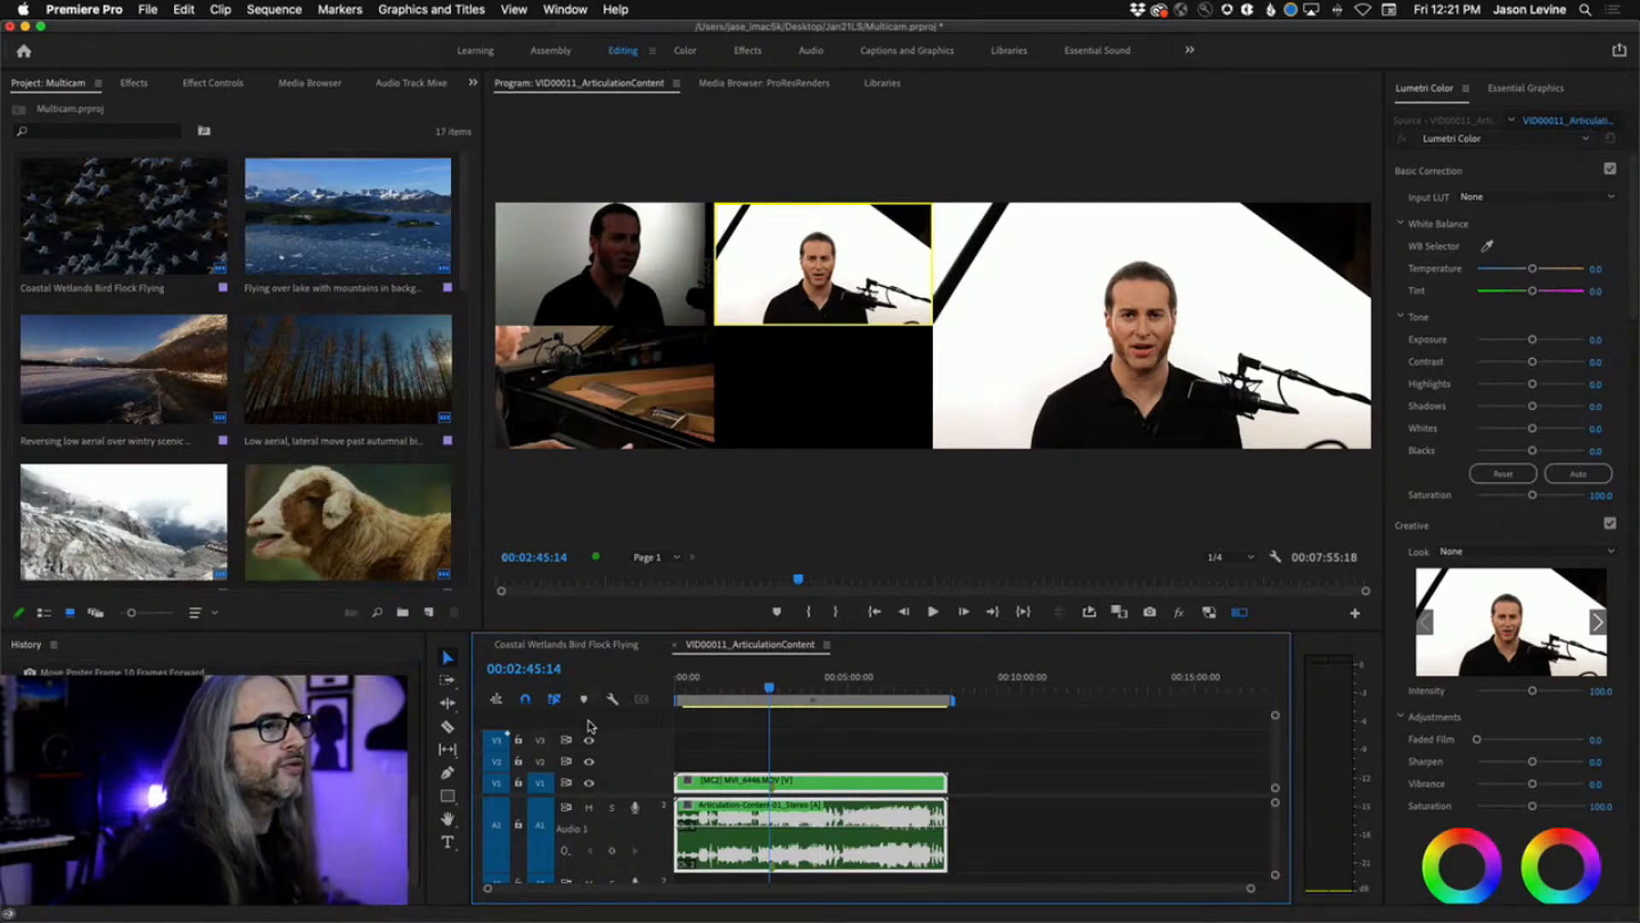
key(space)
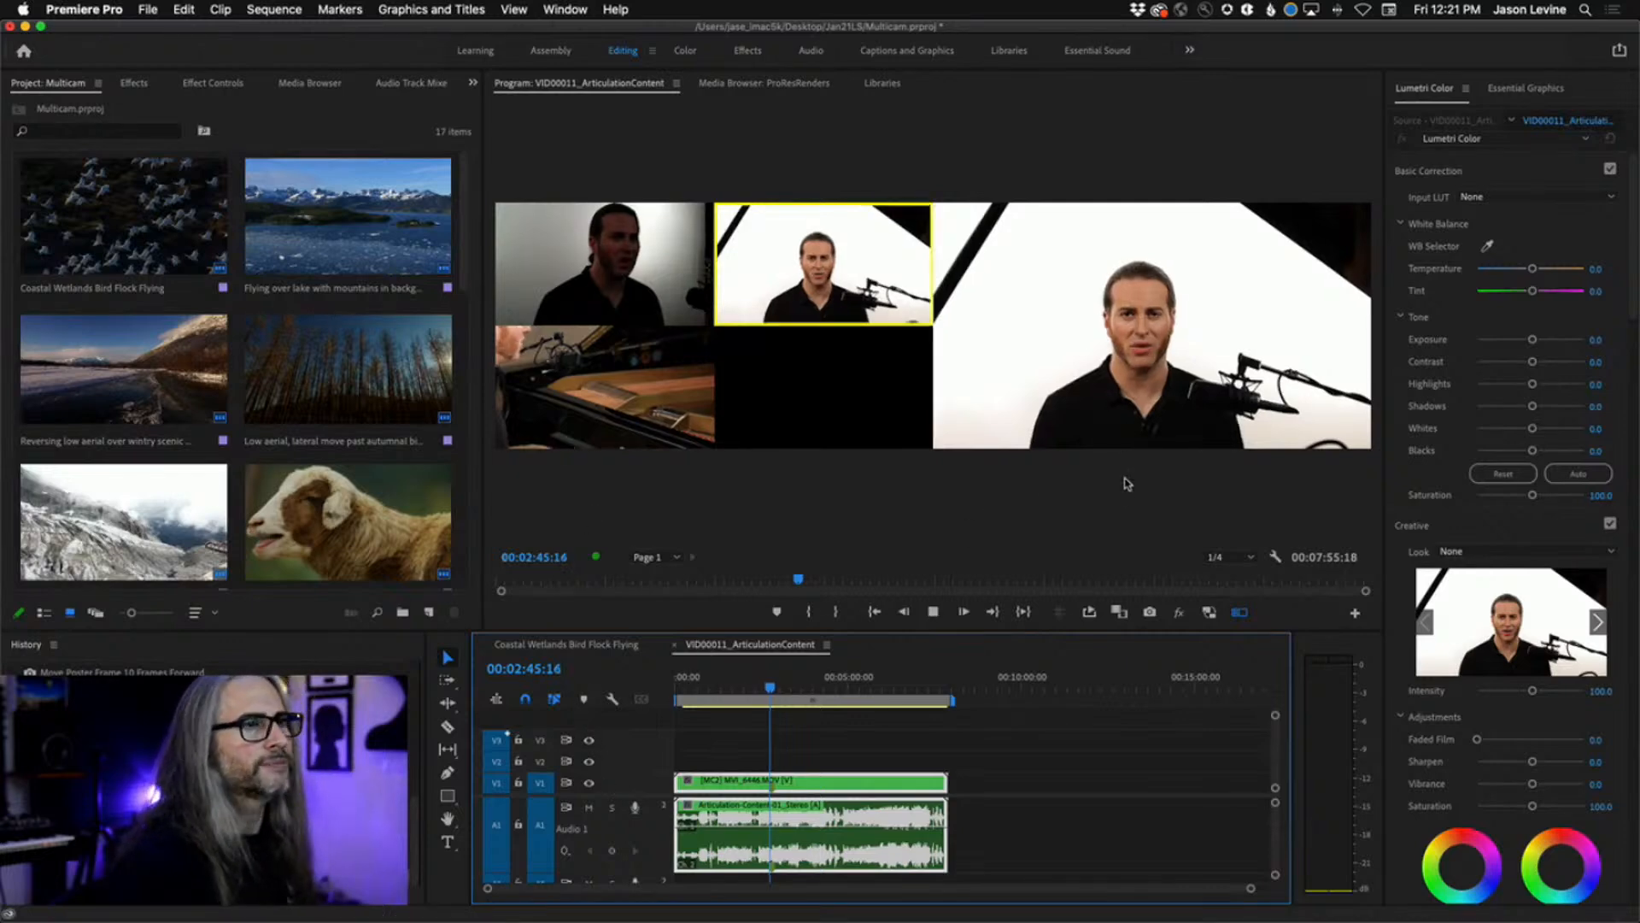
key(grave)
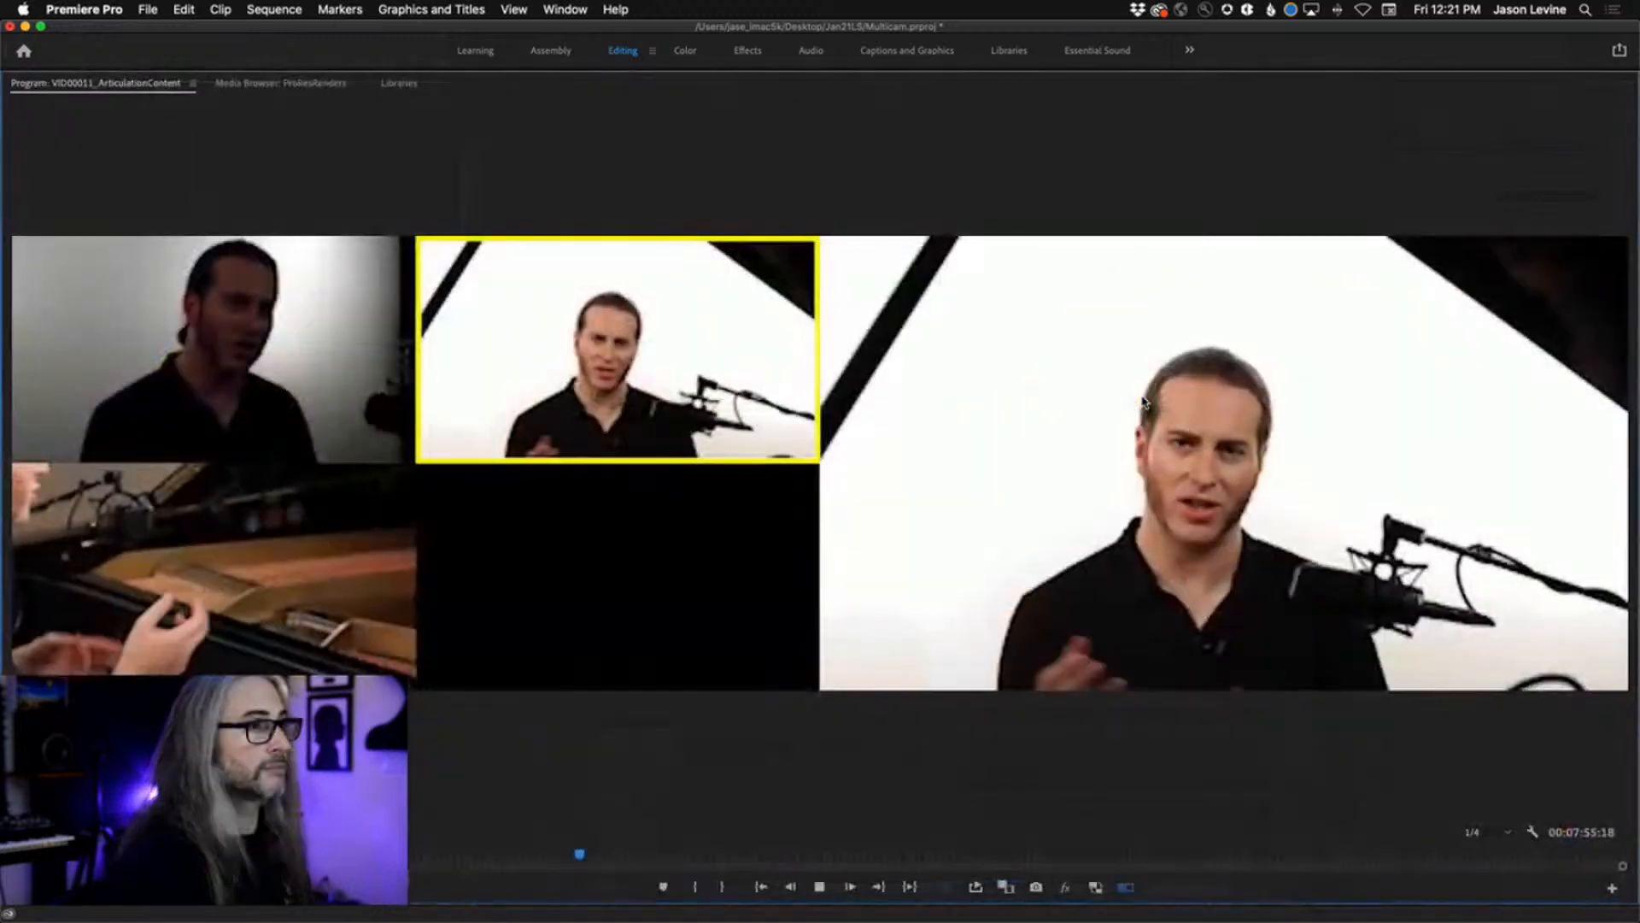
- Cut live to cameras 1, 3, 2, 3 and 2 during playback, stop, and move the playhead back to 00:01:50:24
key(1)
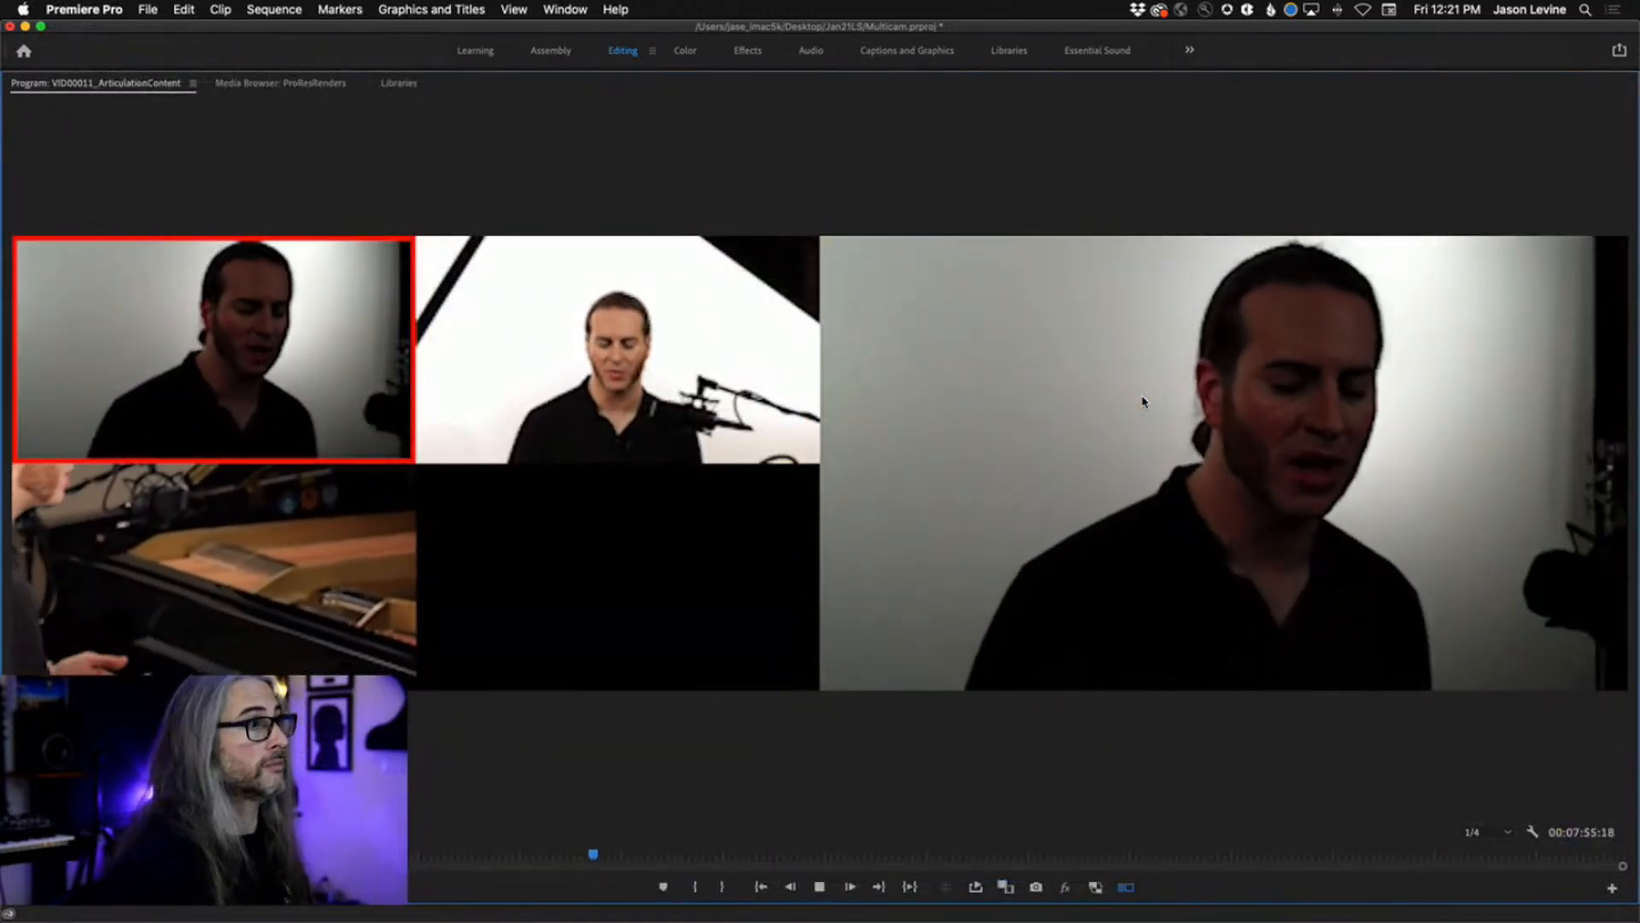
key(3)
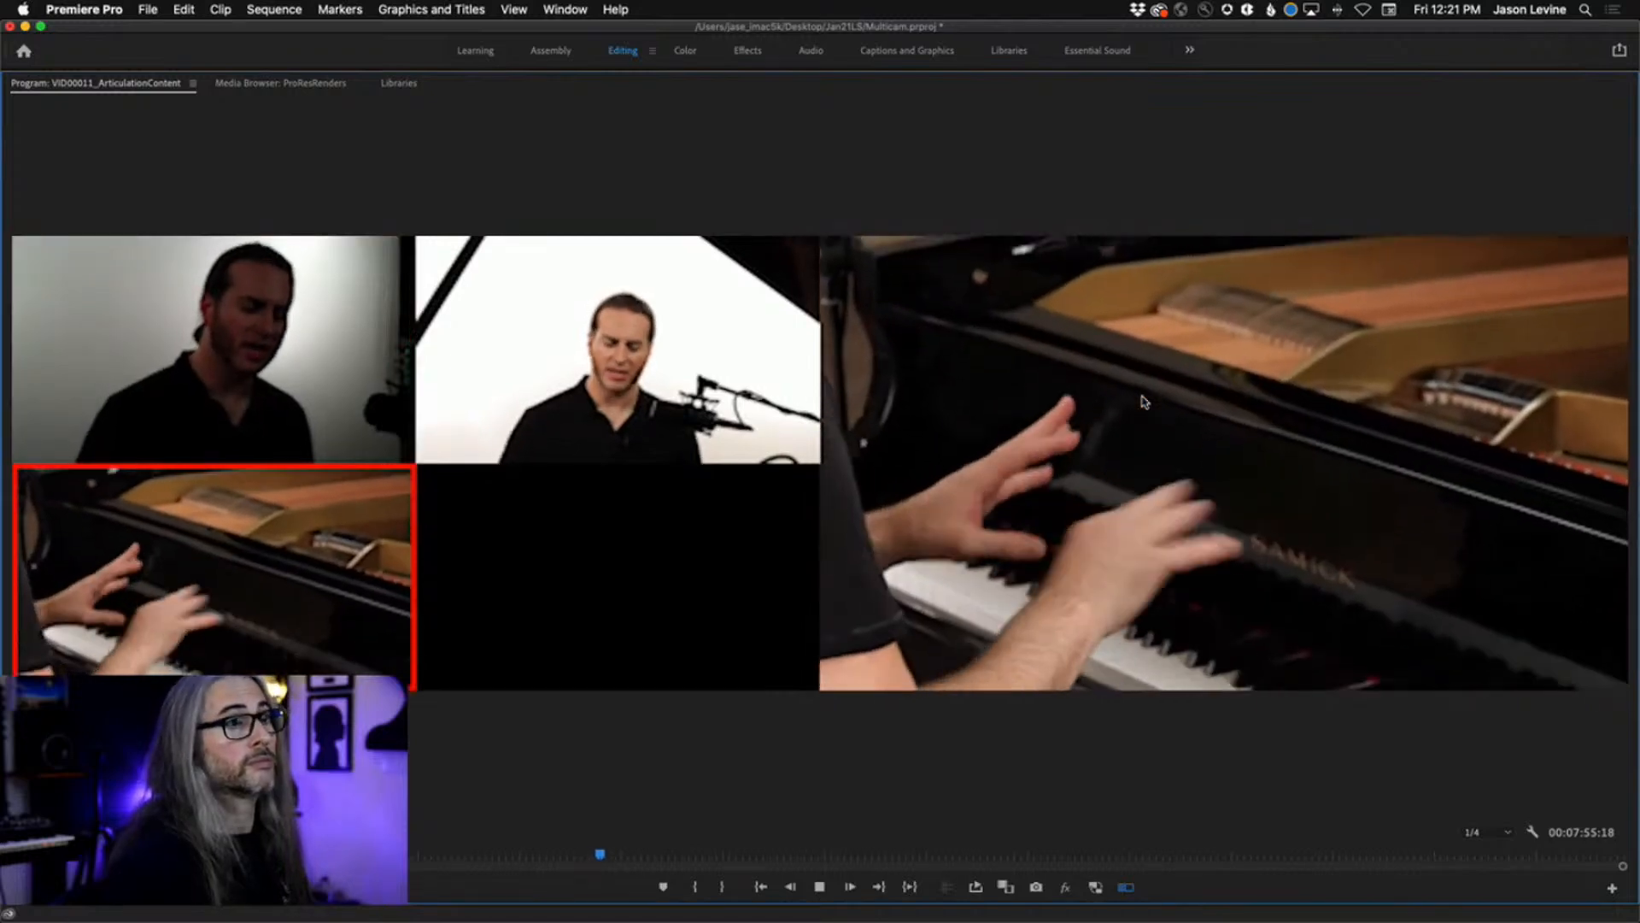
key(2)
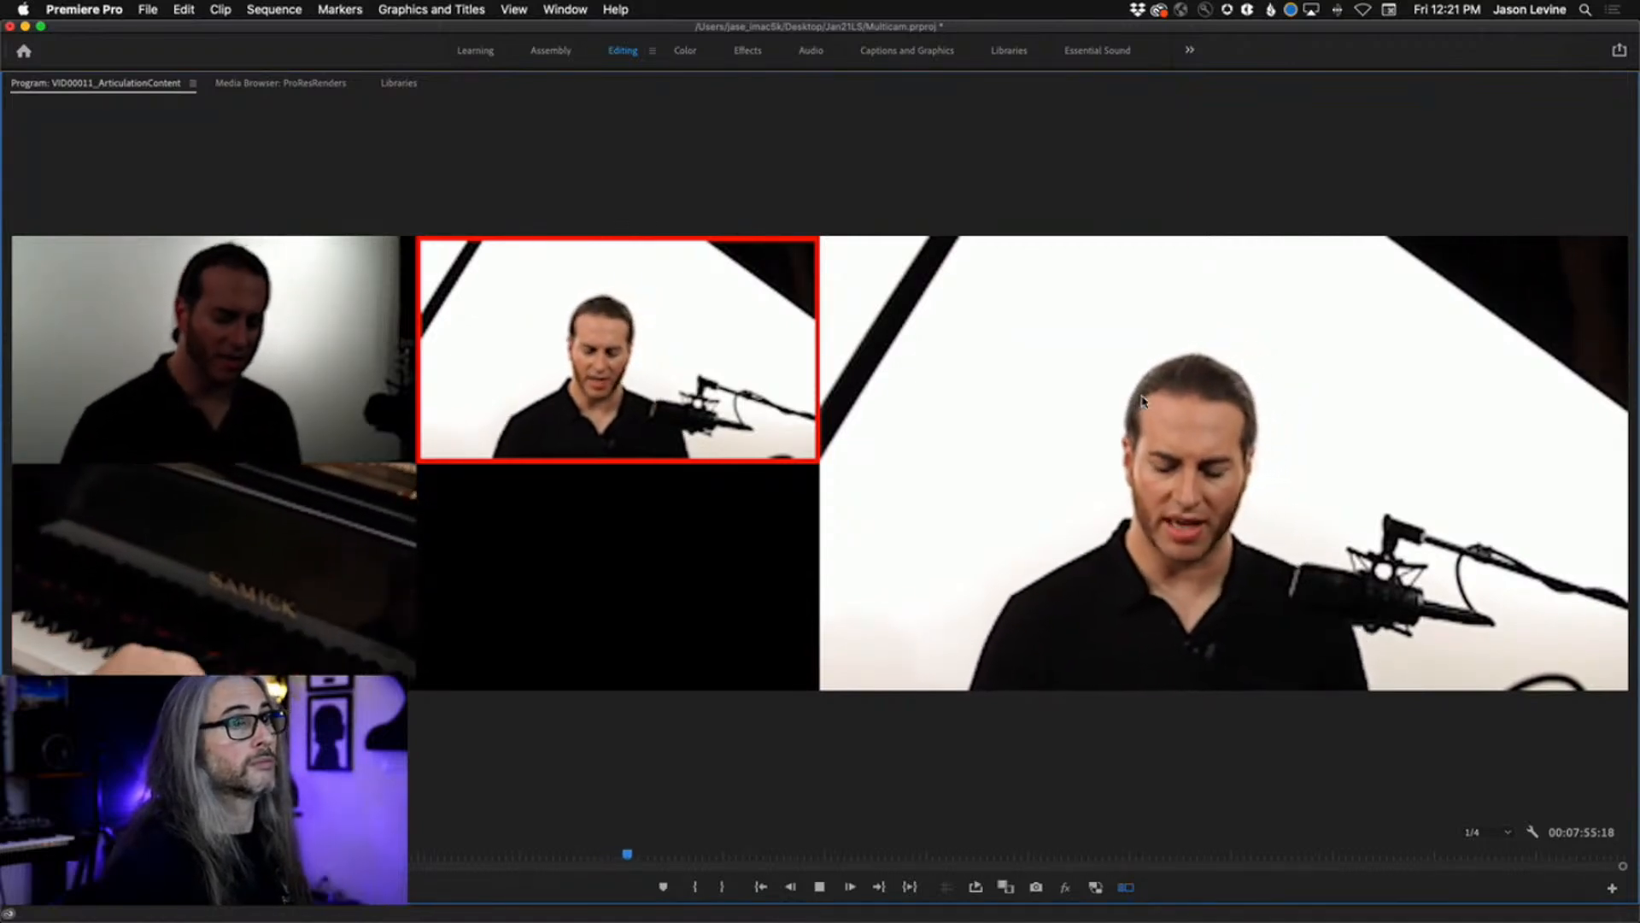
key(3)
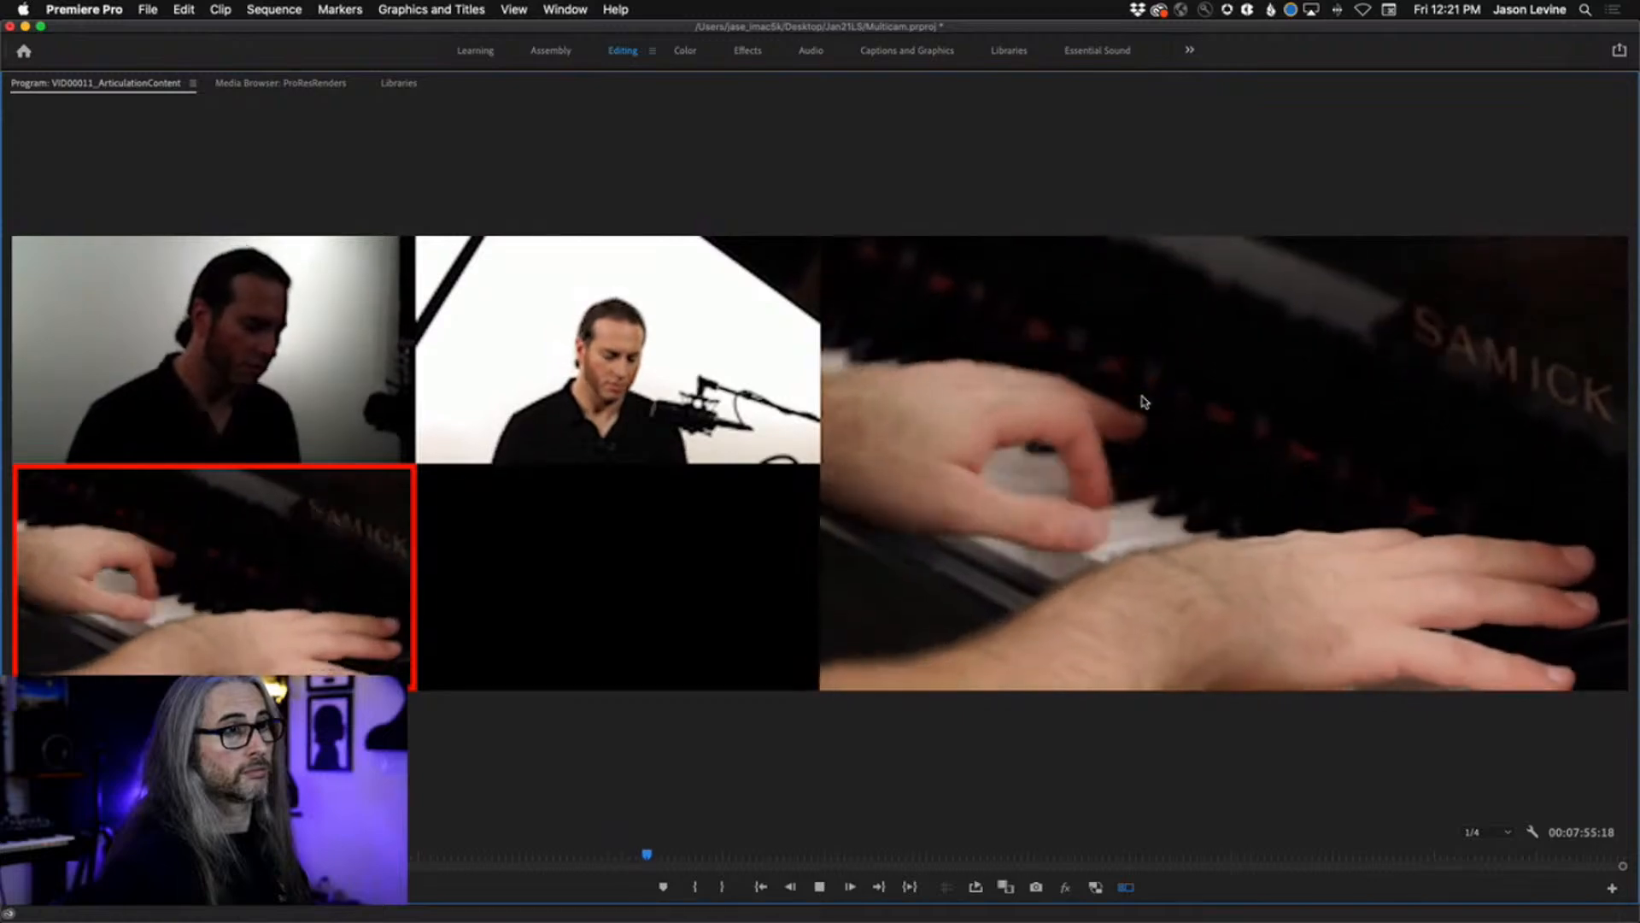
key(grave)
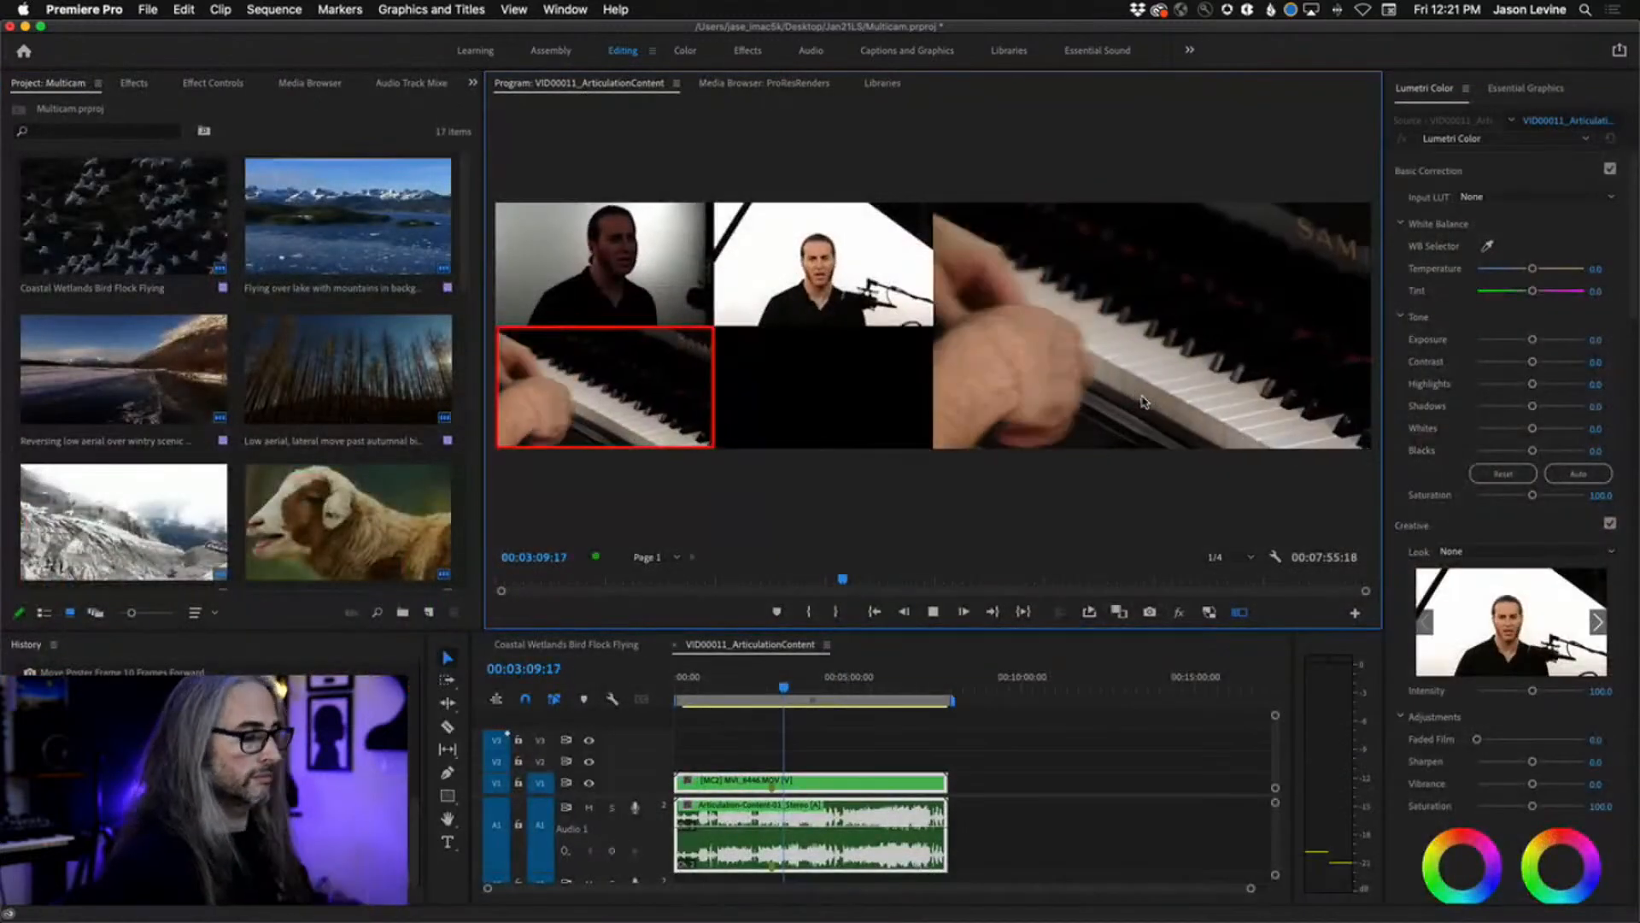
key(2)
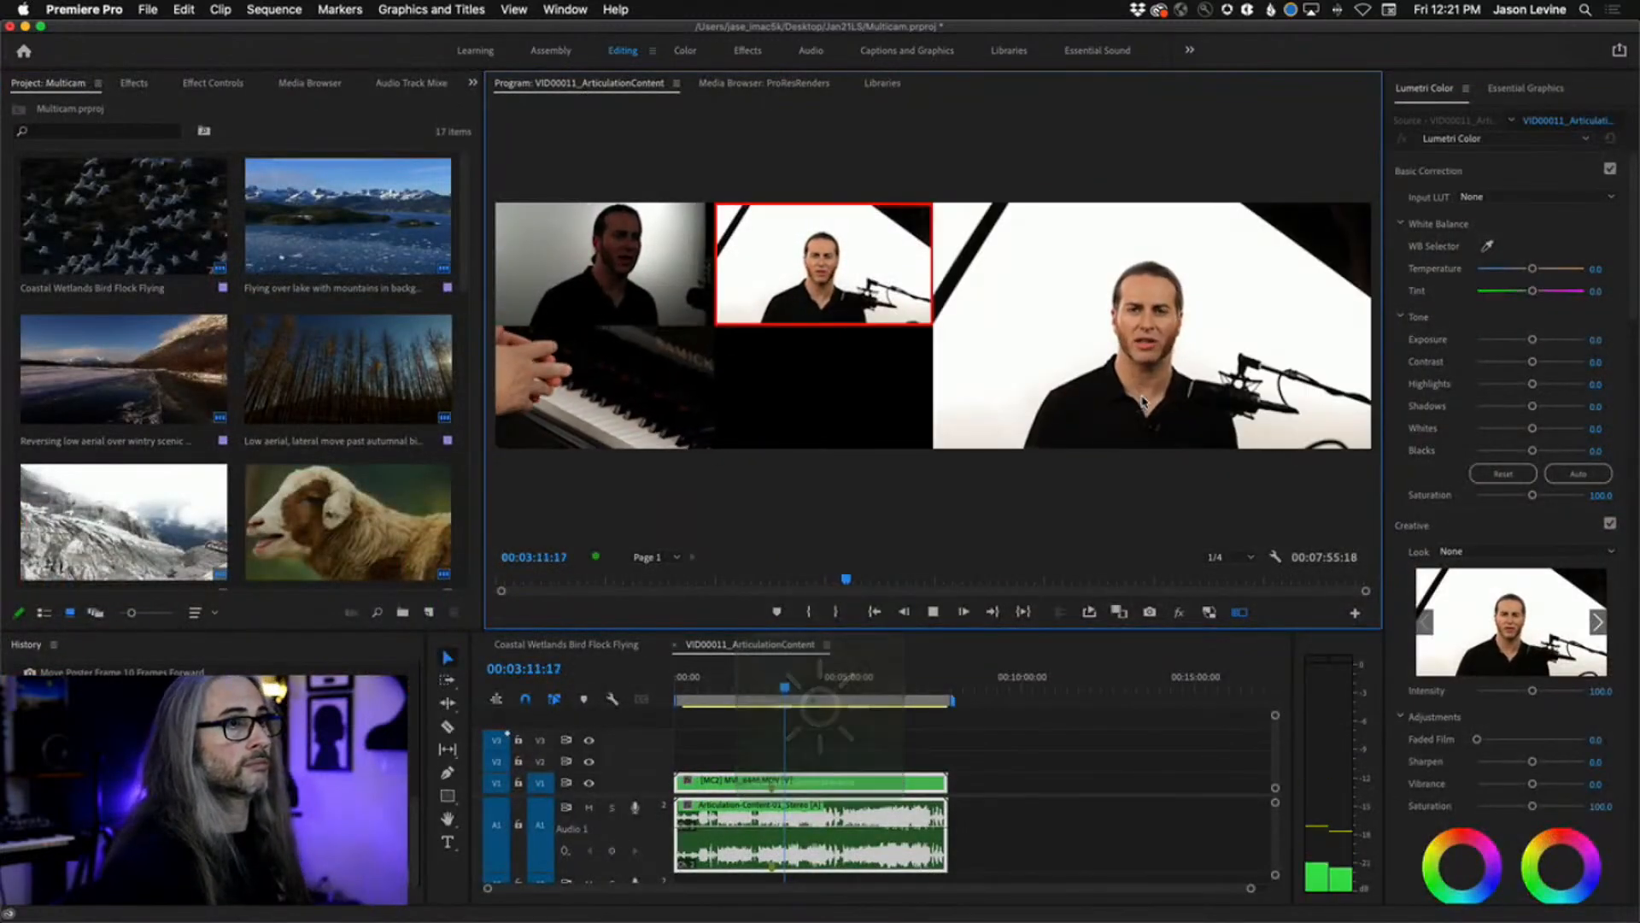
key(space)
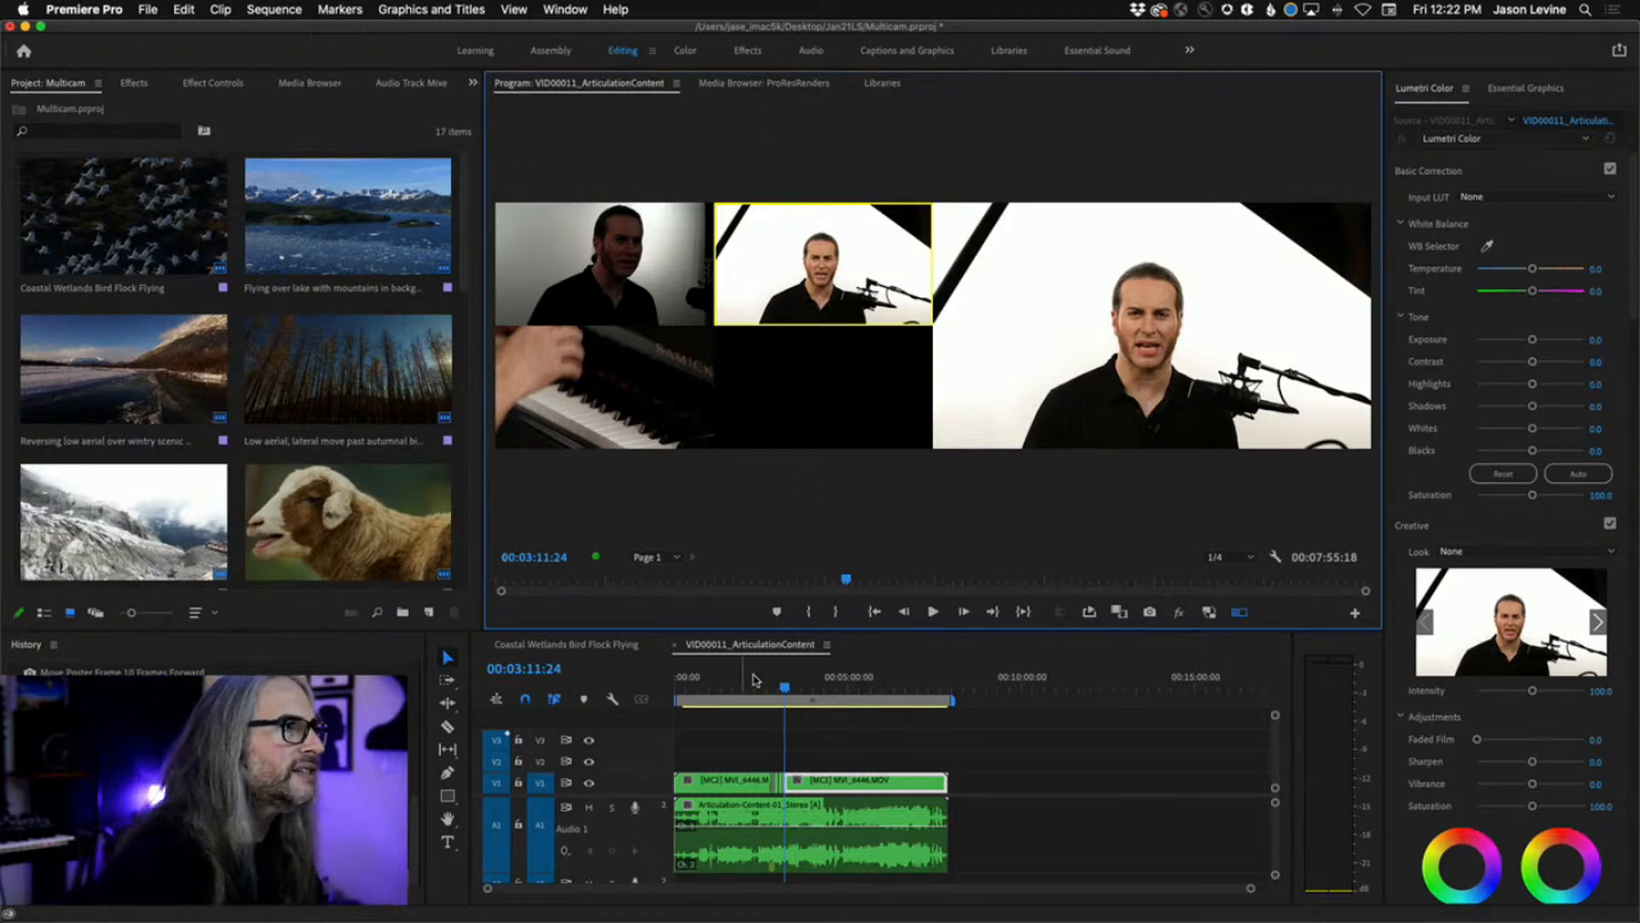
drag(787, 696, 740, 692)
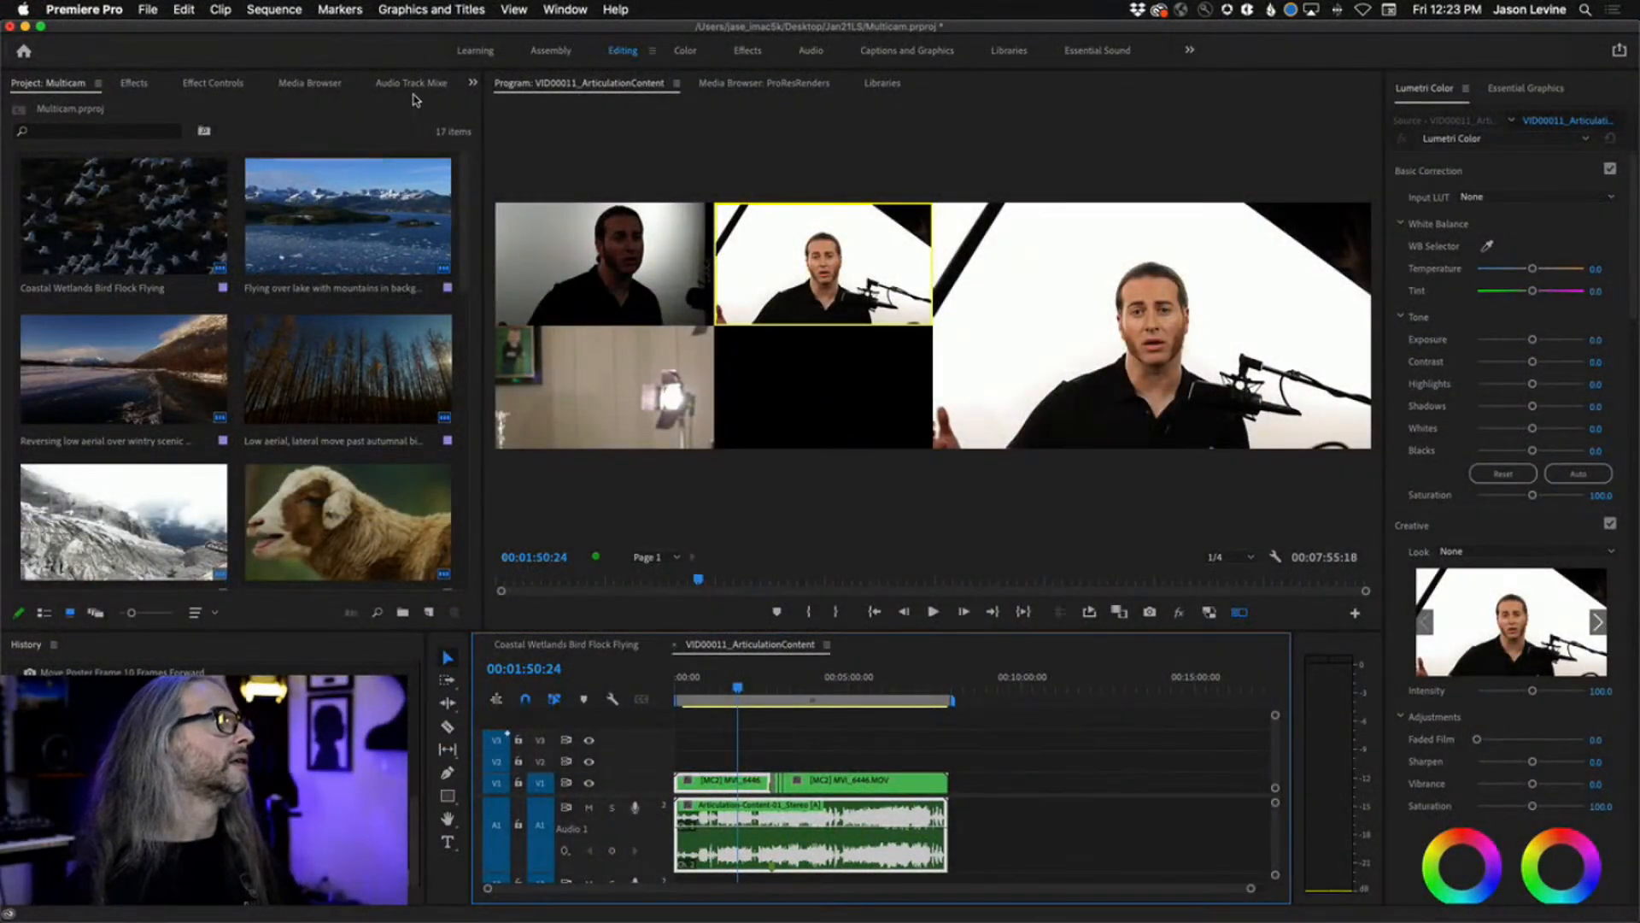
- Show the project in List view and create a separate sequence from each of MVI_6446.MOV, MVI_8333.MOV and VID00011_ArticulationContent.MP4
click(44, 612)
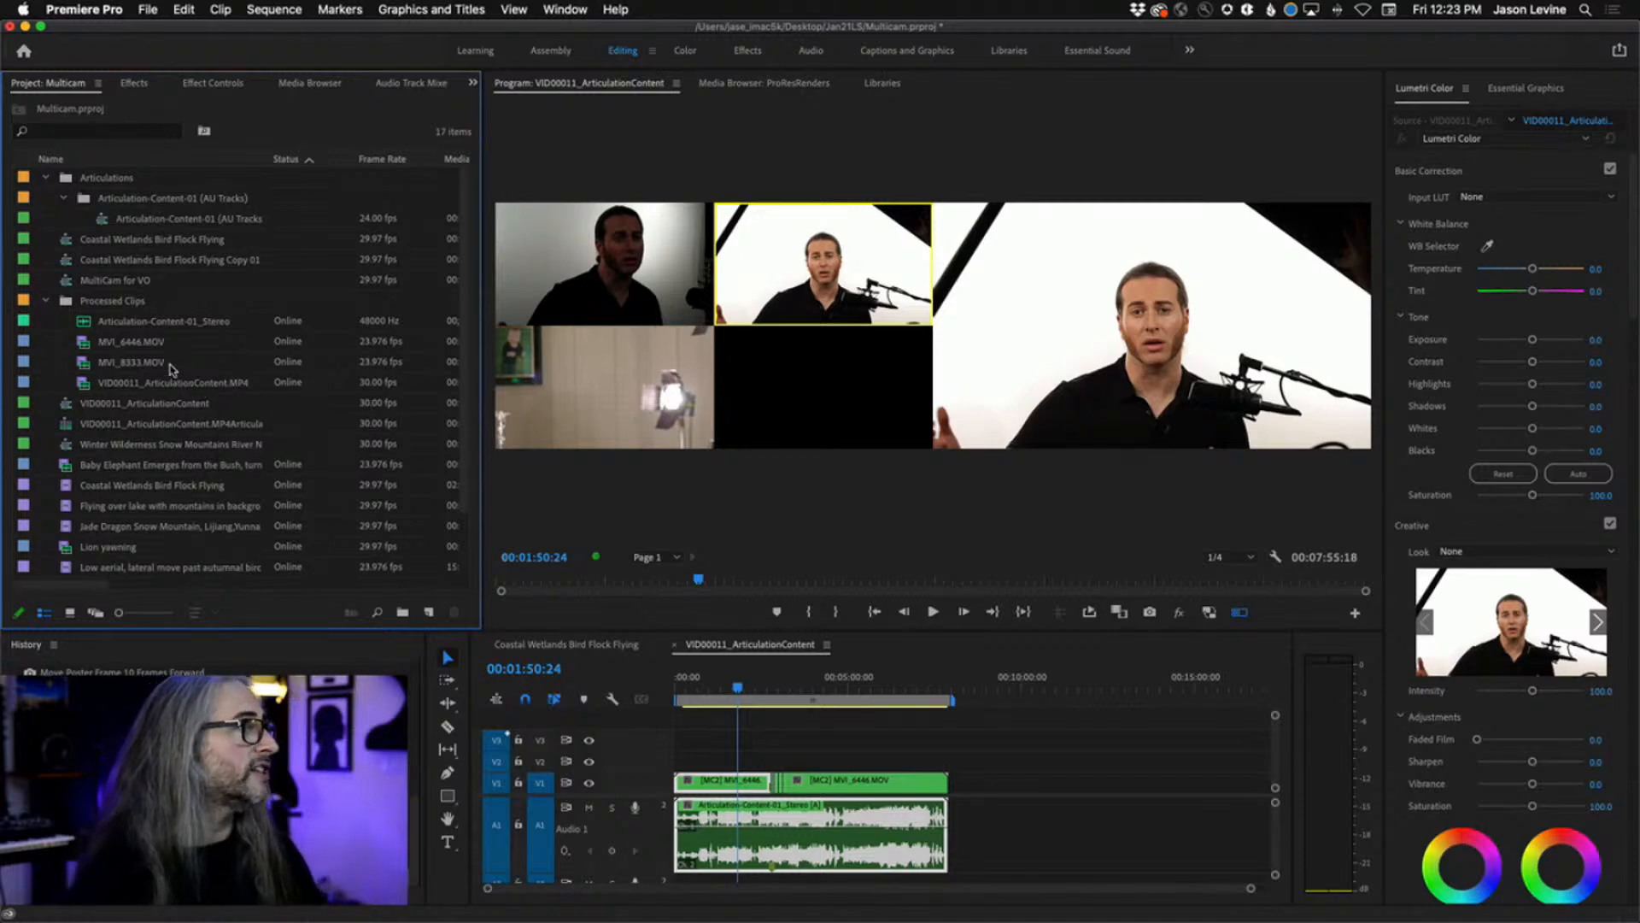
right_click(80, 345)
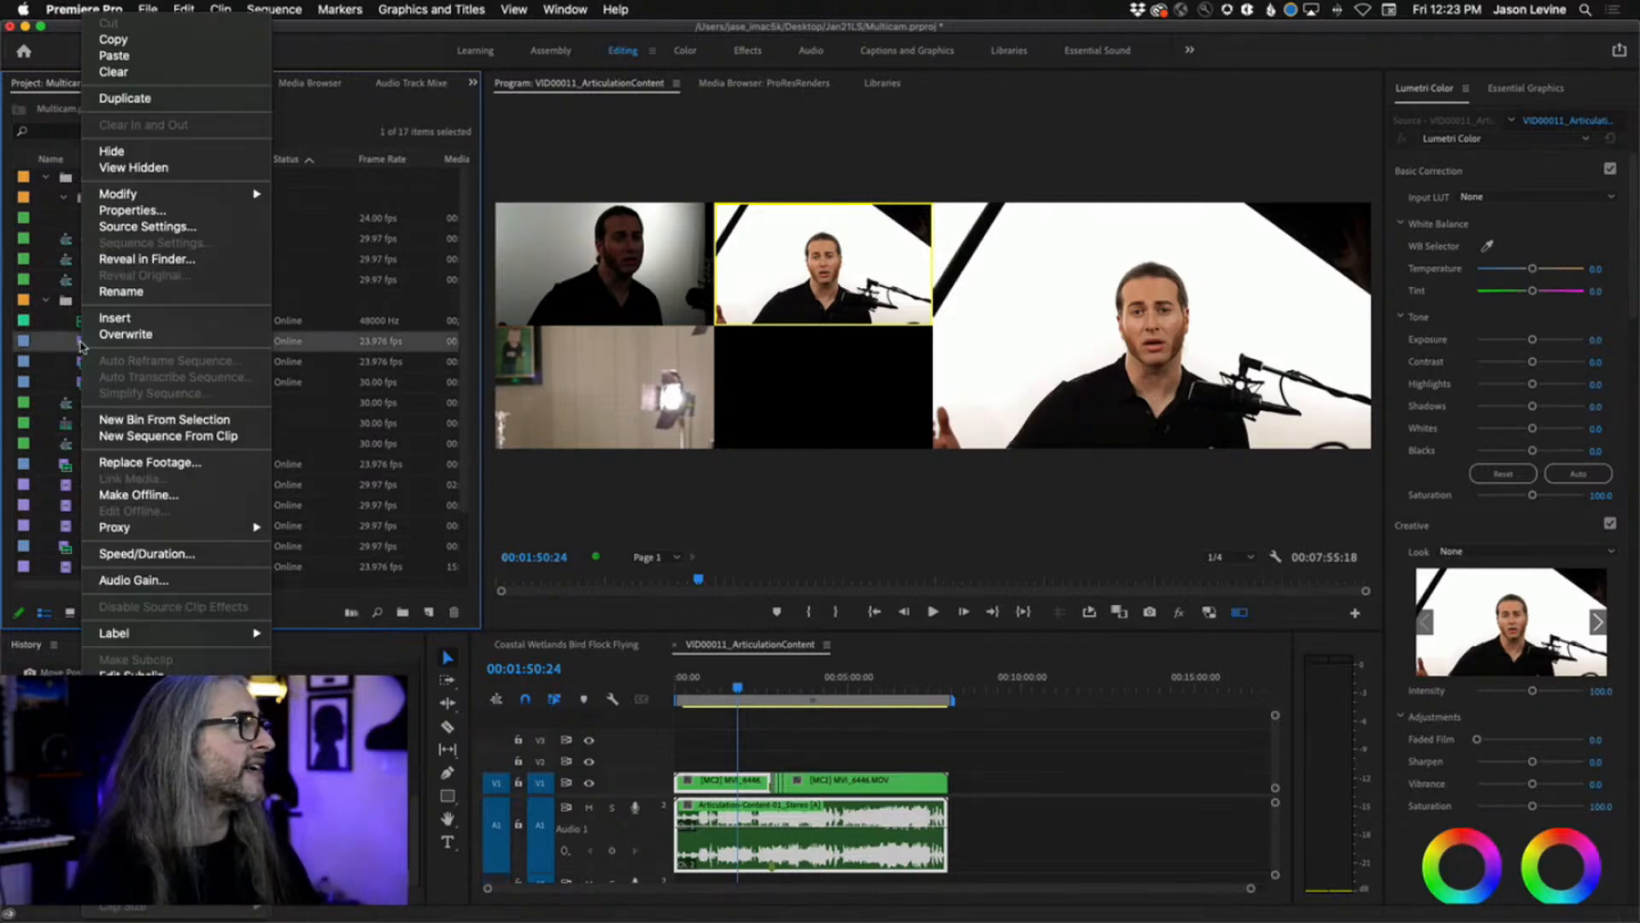
click(180, 439)
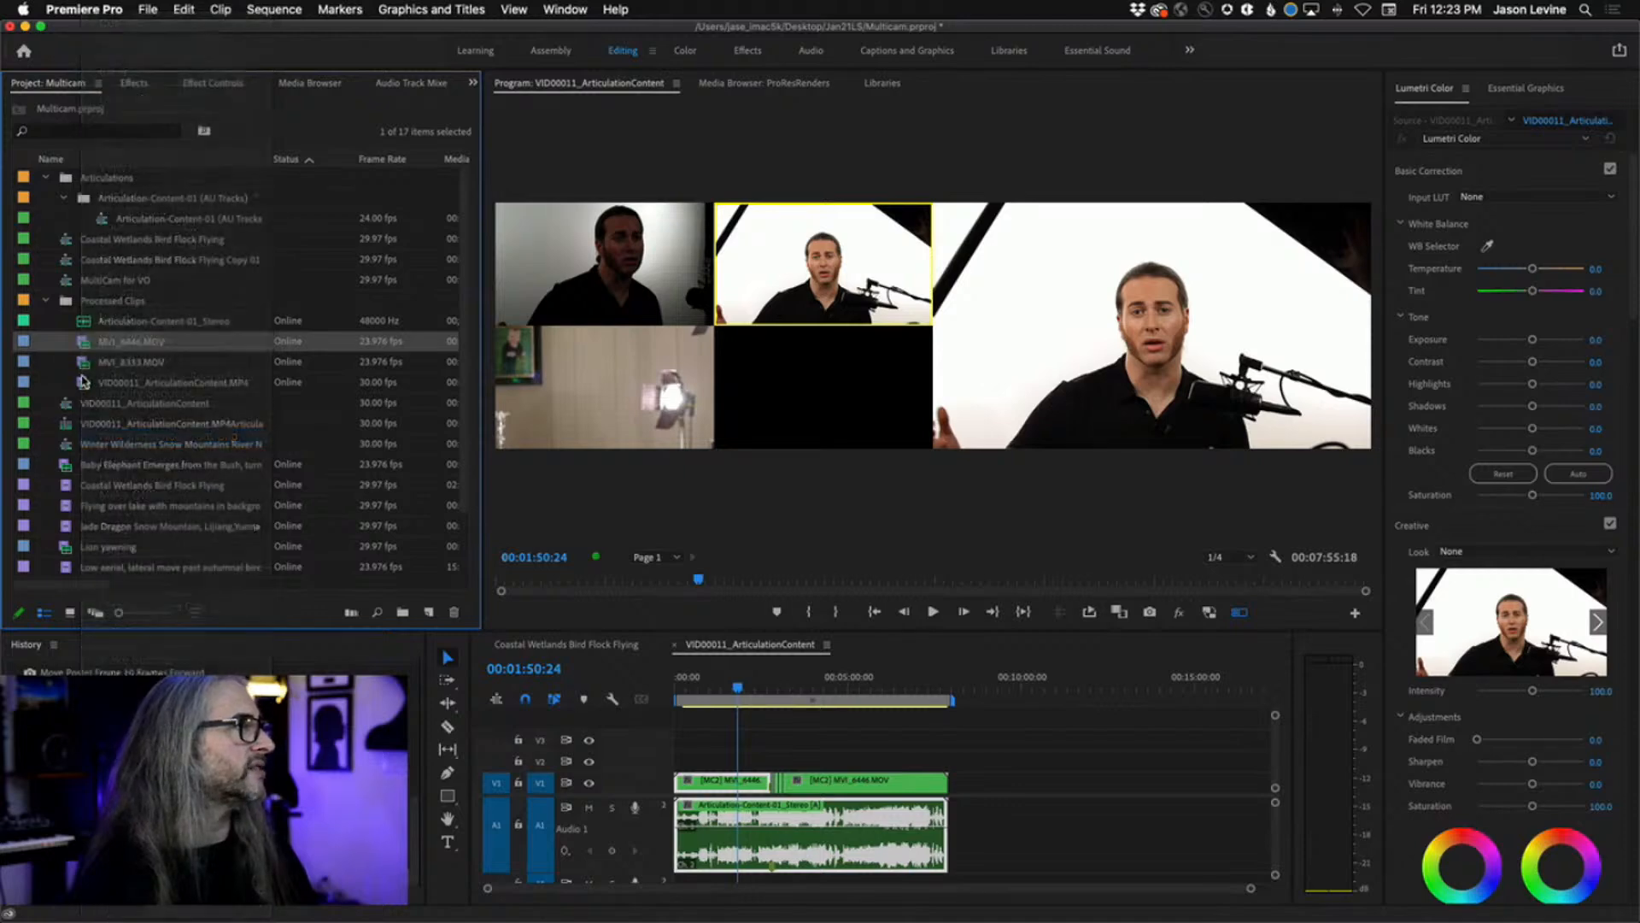
right_click(79, 379)
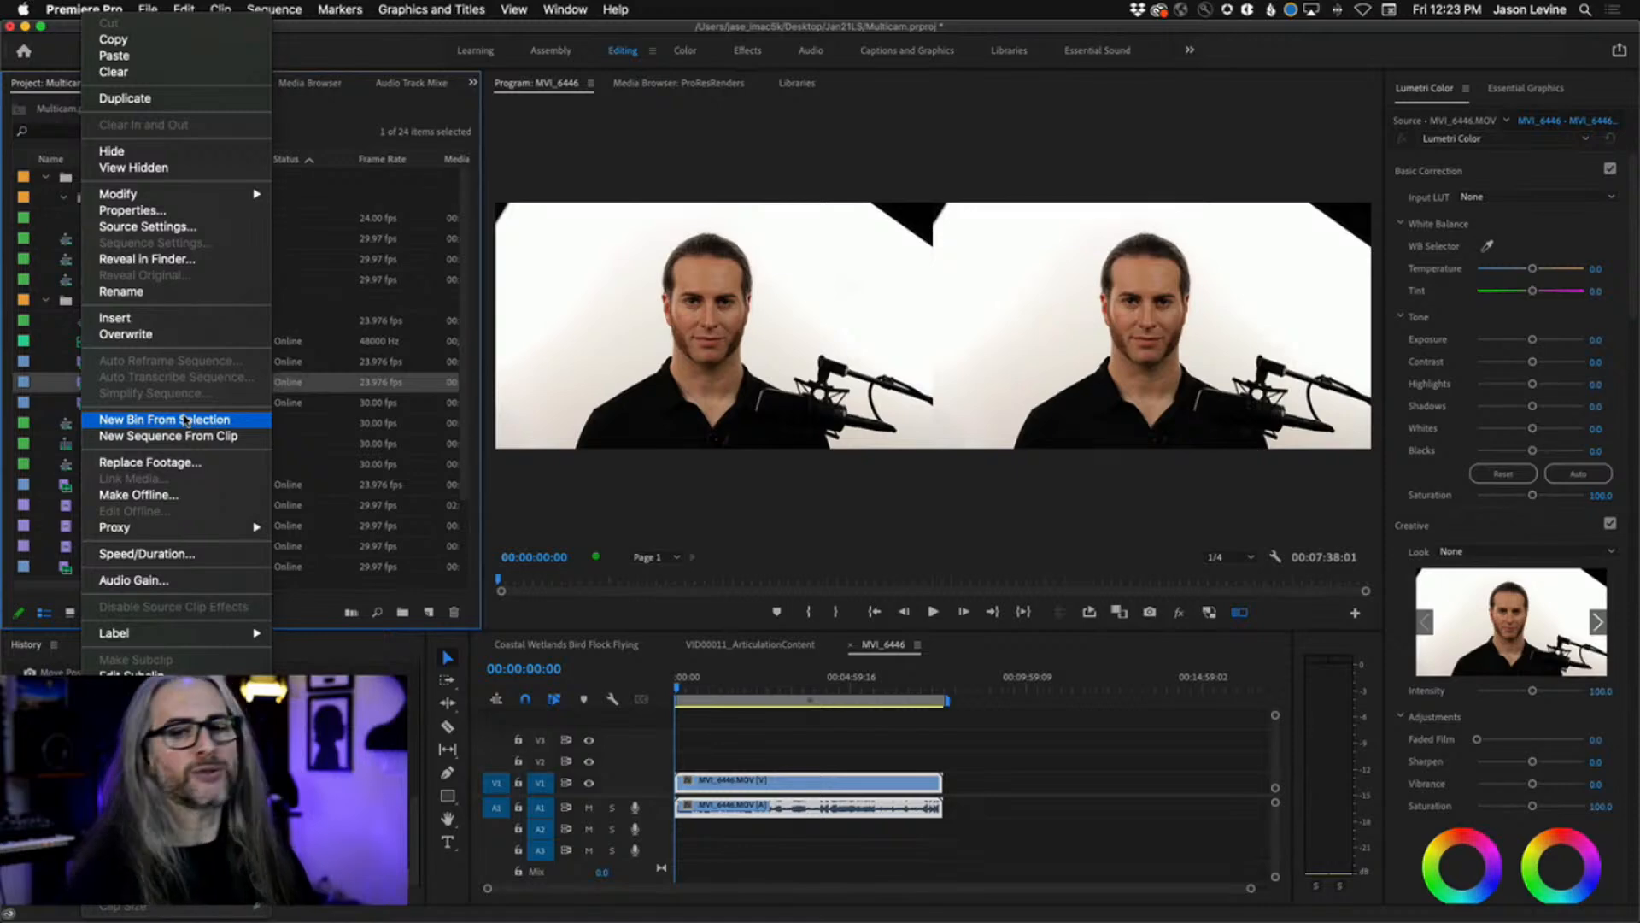
click(192, 438)
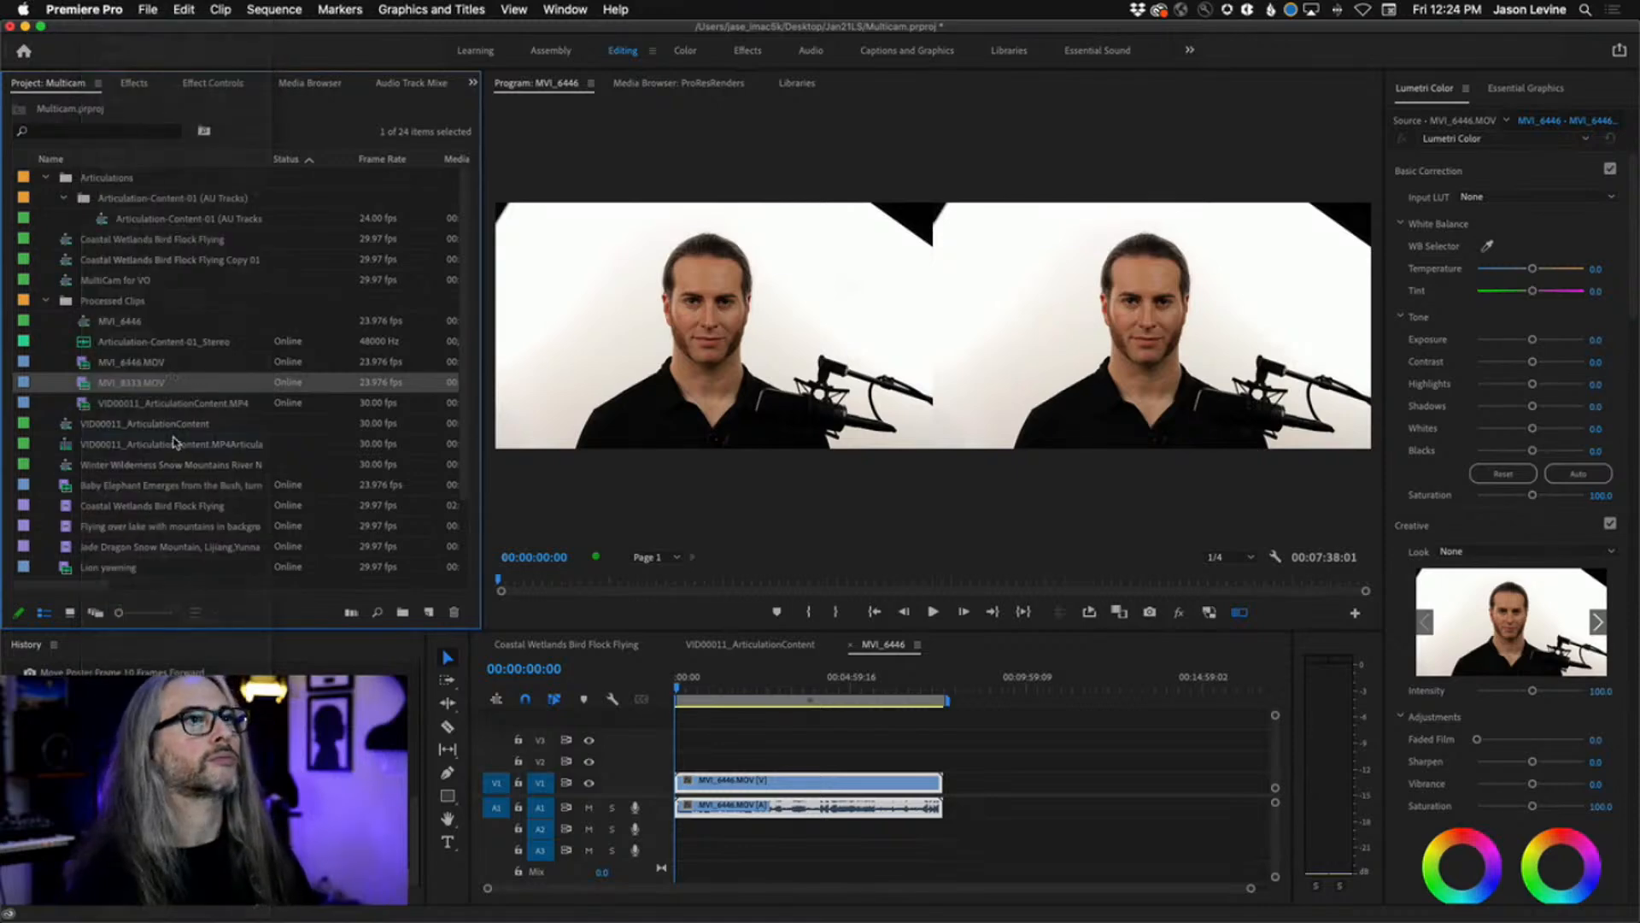
right_click(85, 429)
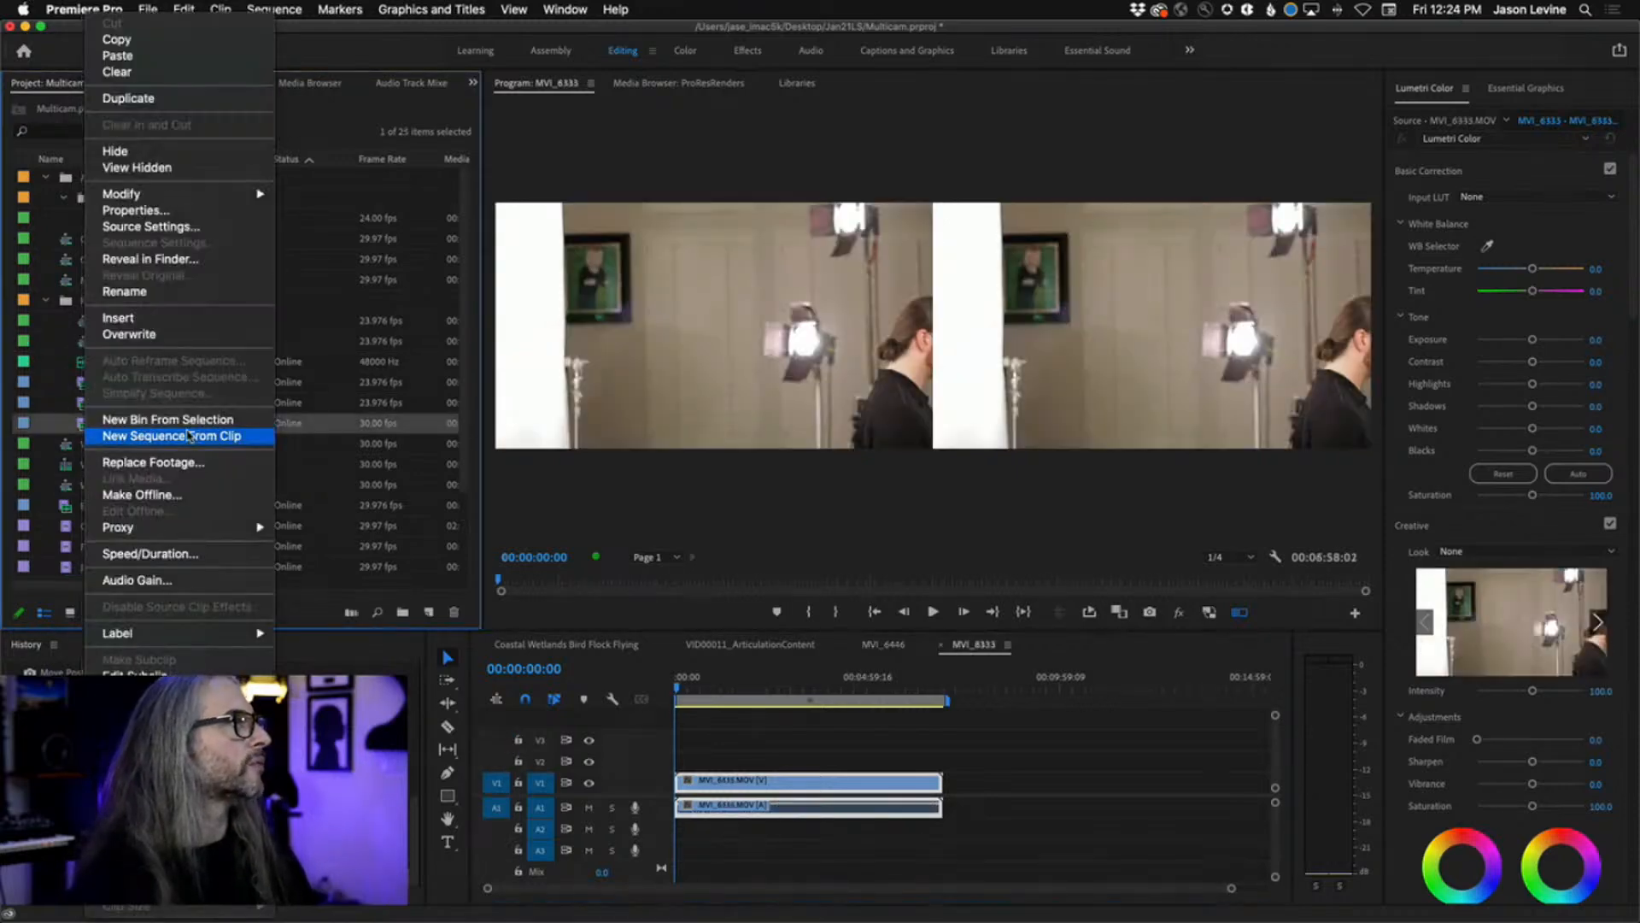
click(190, 436)
- Expand the first audio track in the MVI_6446 sequence and play it from about 00:02:32
click(882, 645)
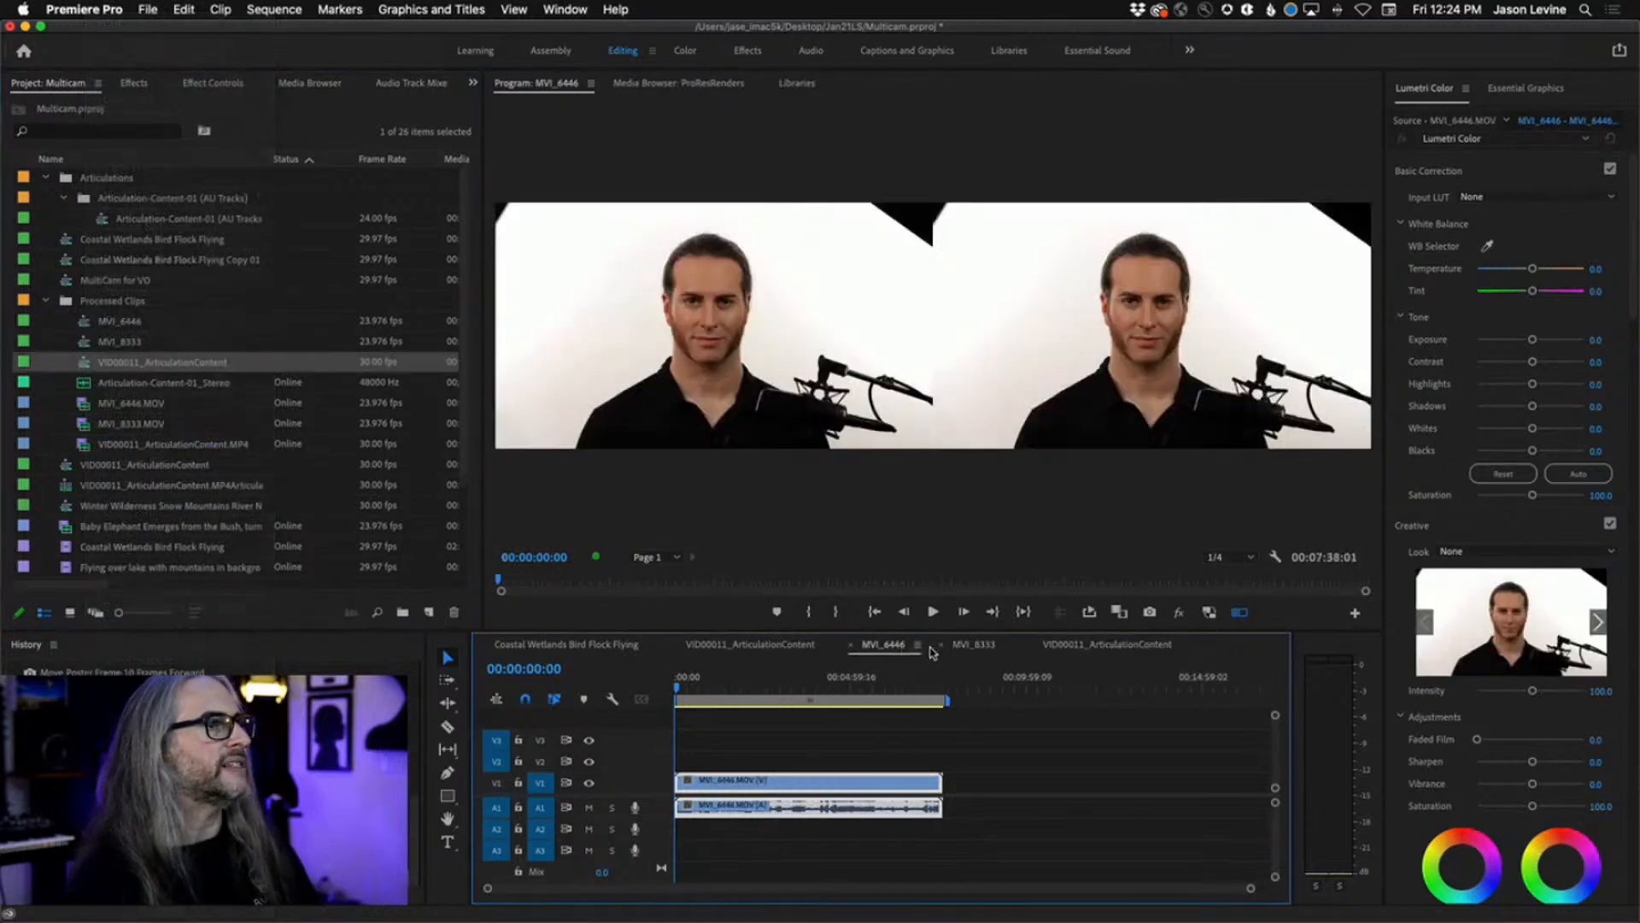
double_click(652, 817)
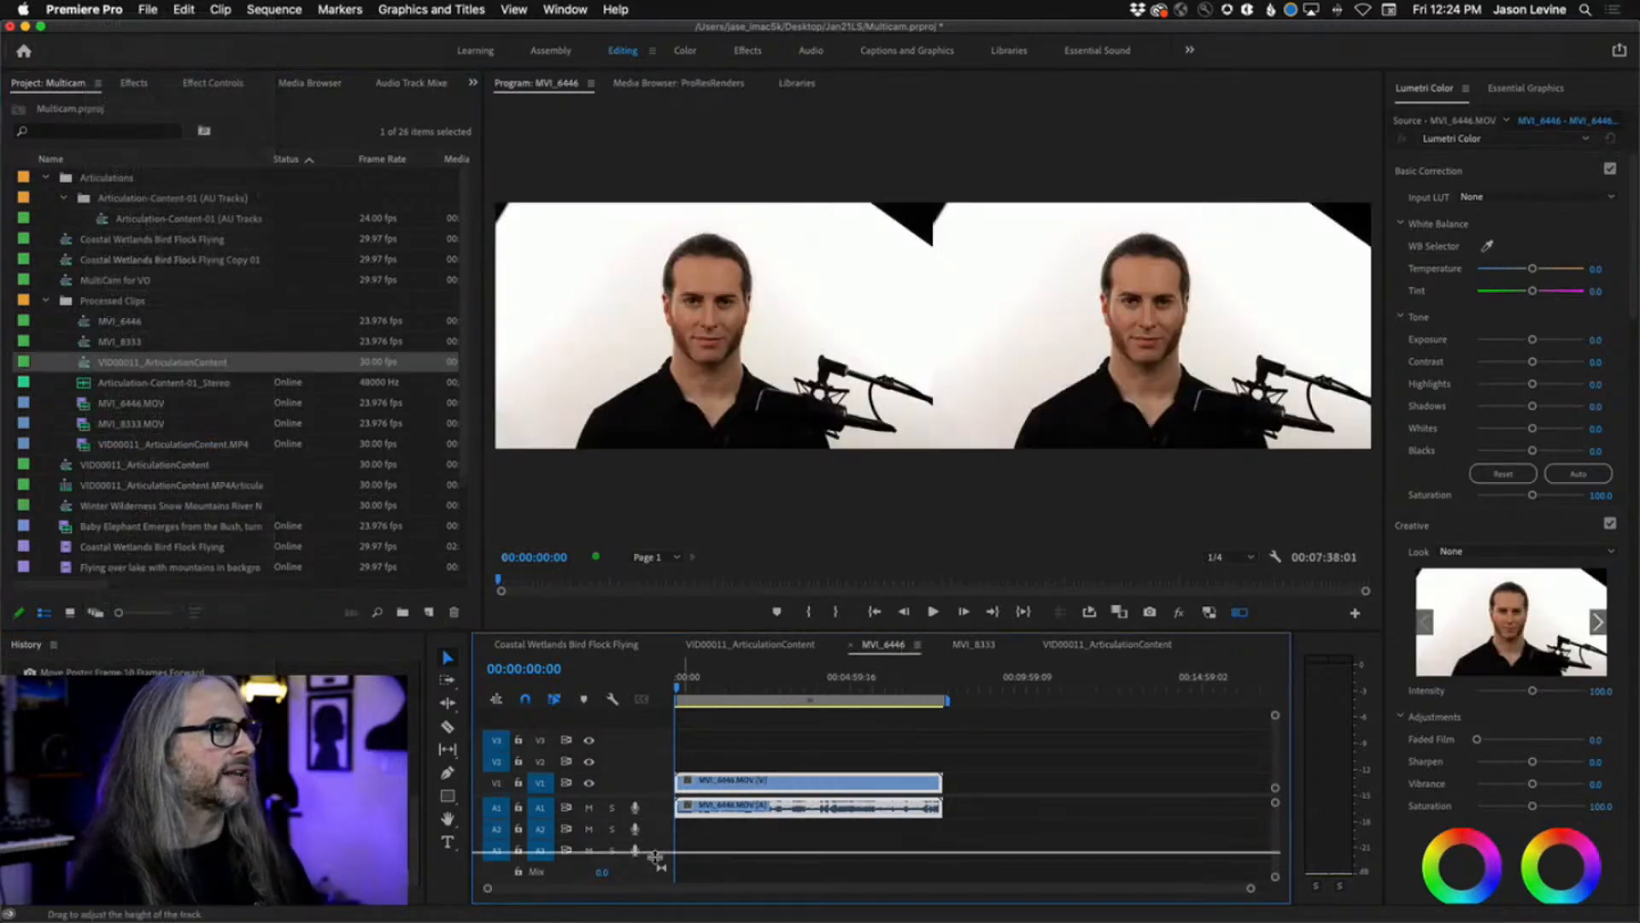
drag(677, 688, 764, 688)
key(space)
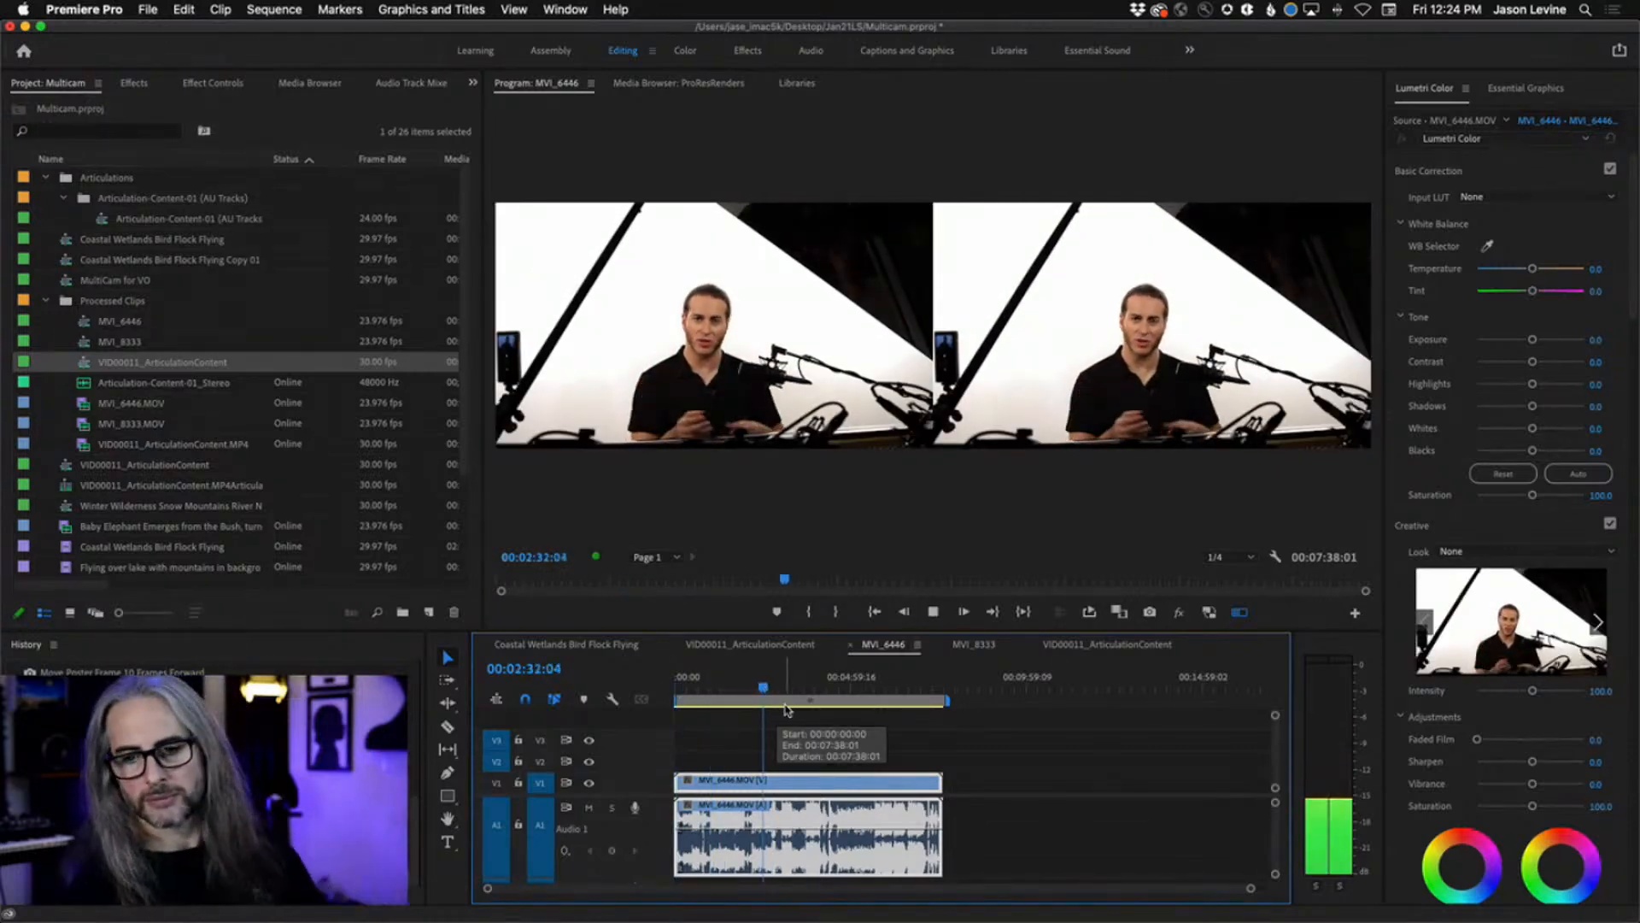
- Turn off the multi-camera view for the MVI_6446 sequence and stop its playback at 00:02:35:21
click(1241, 613)
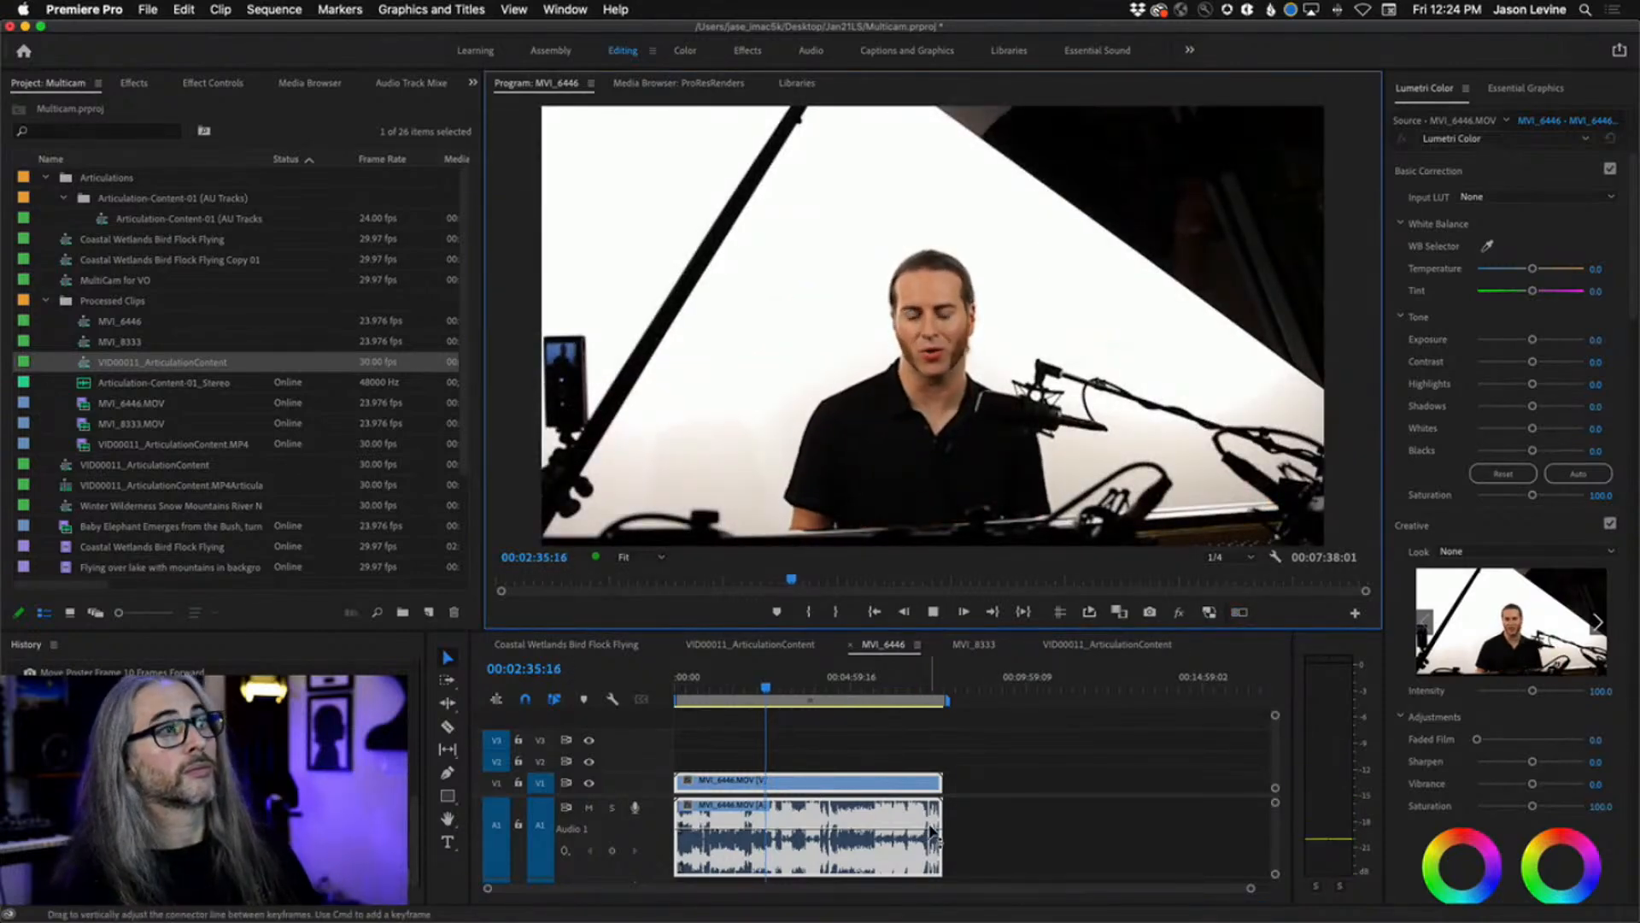
key(space)
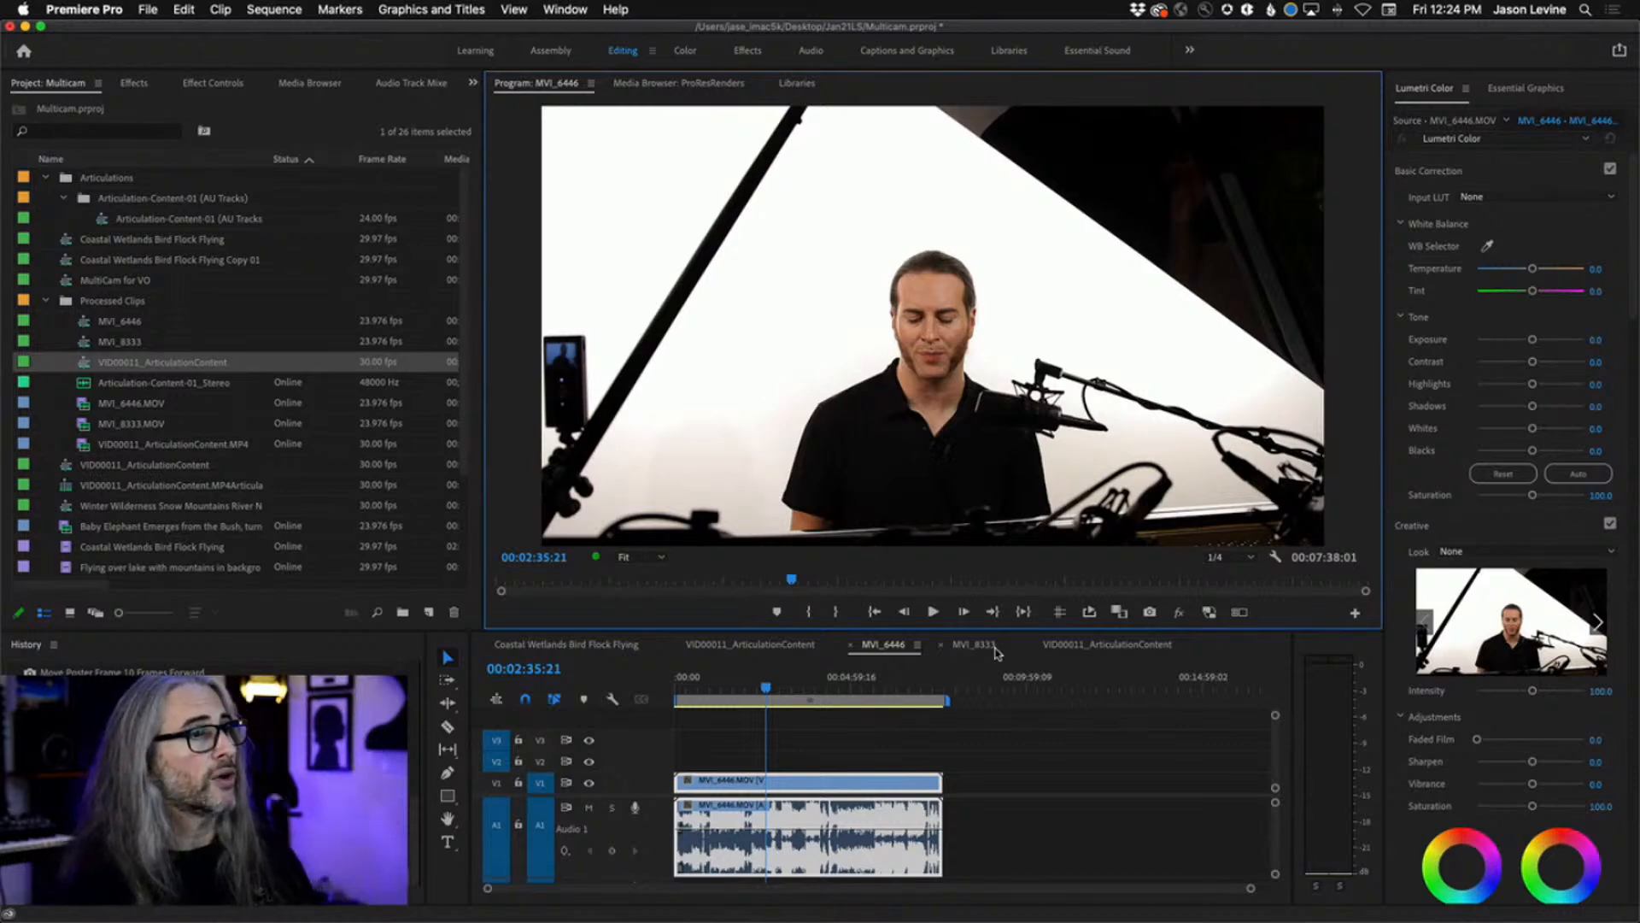
- Expand the first audio track in the MVI_8333 sequence and play the sequence up to 00:02:47:11
click(991, 647)
drag(681, 681, 775, 681)
drag(658, 817, 656, 882)
key(space)
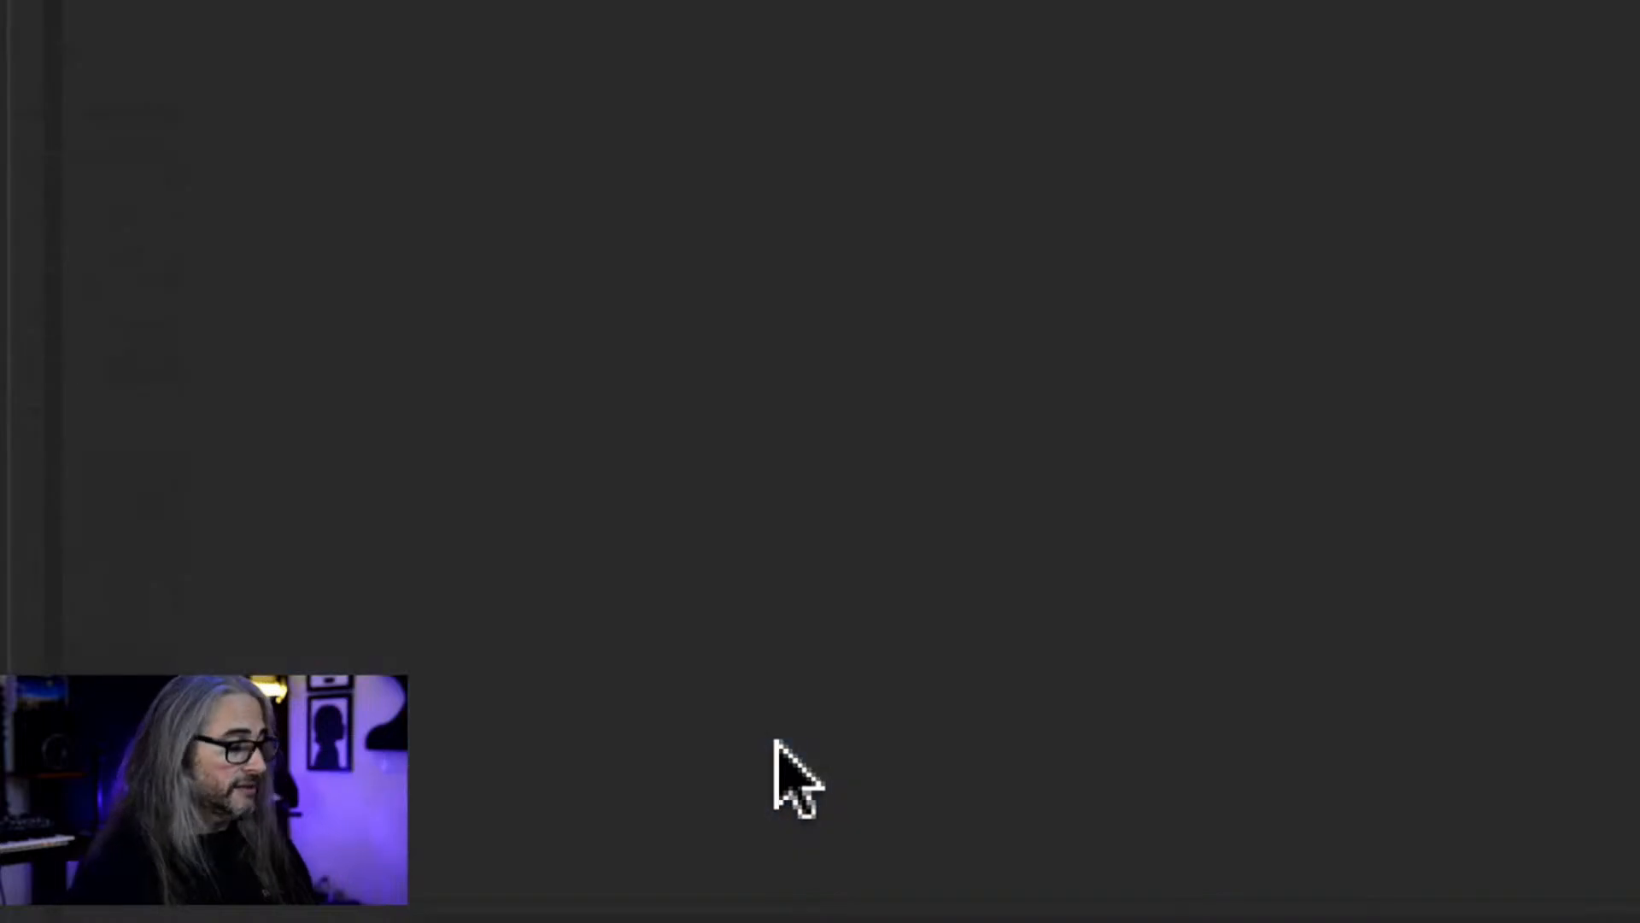
key(super+Tab)
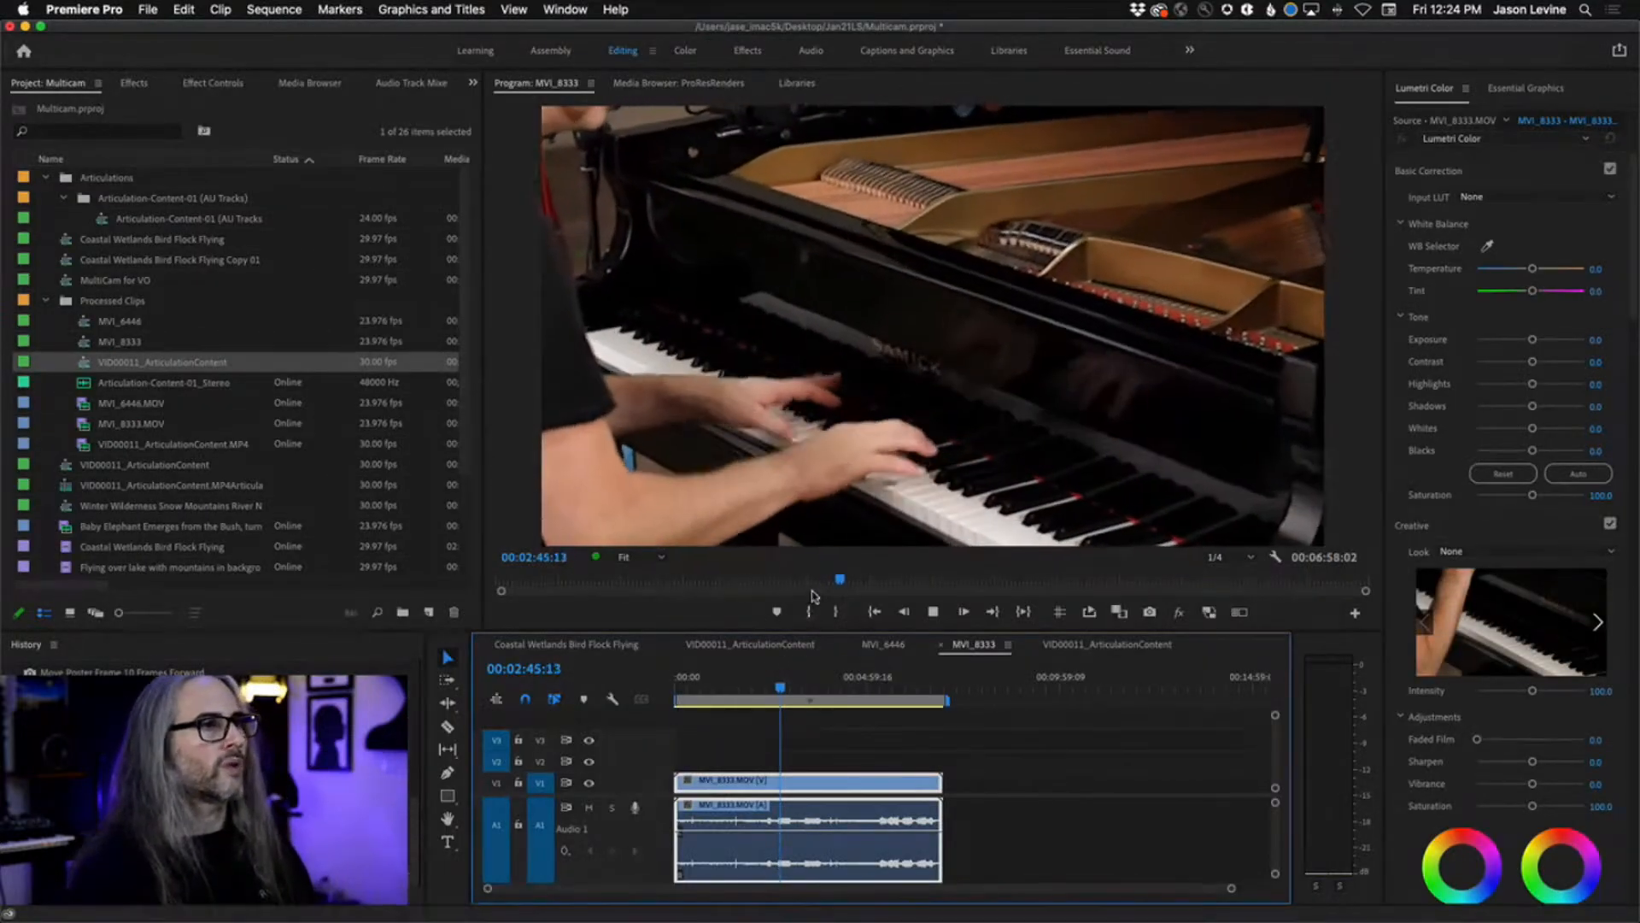
key(space)
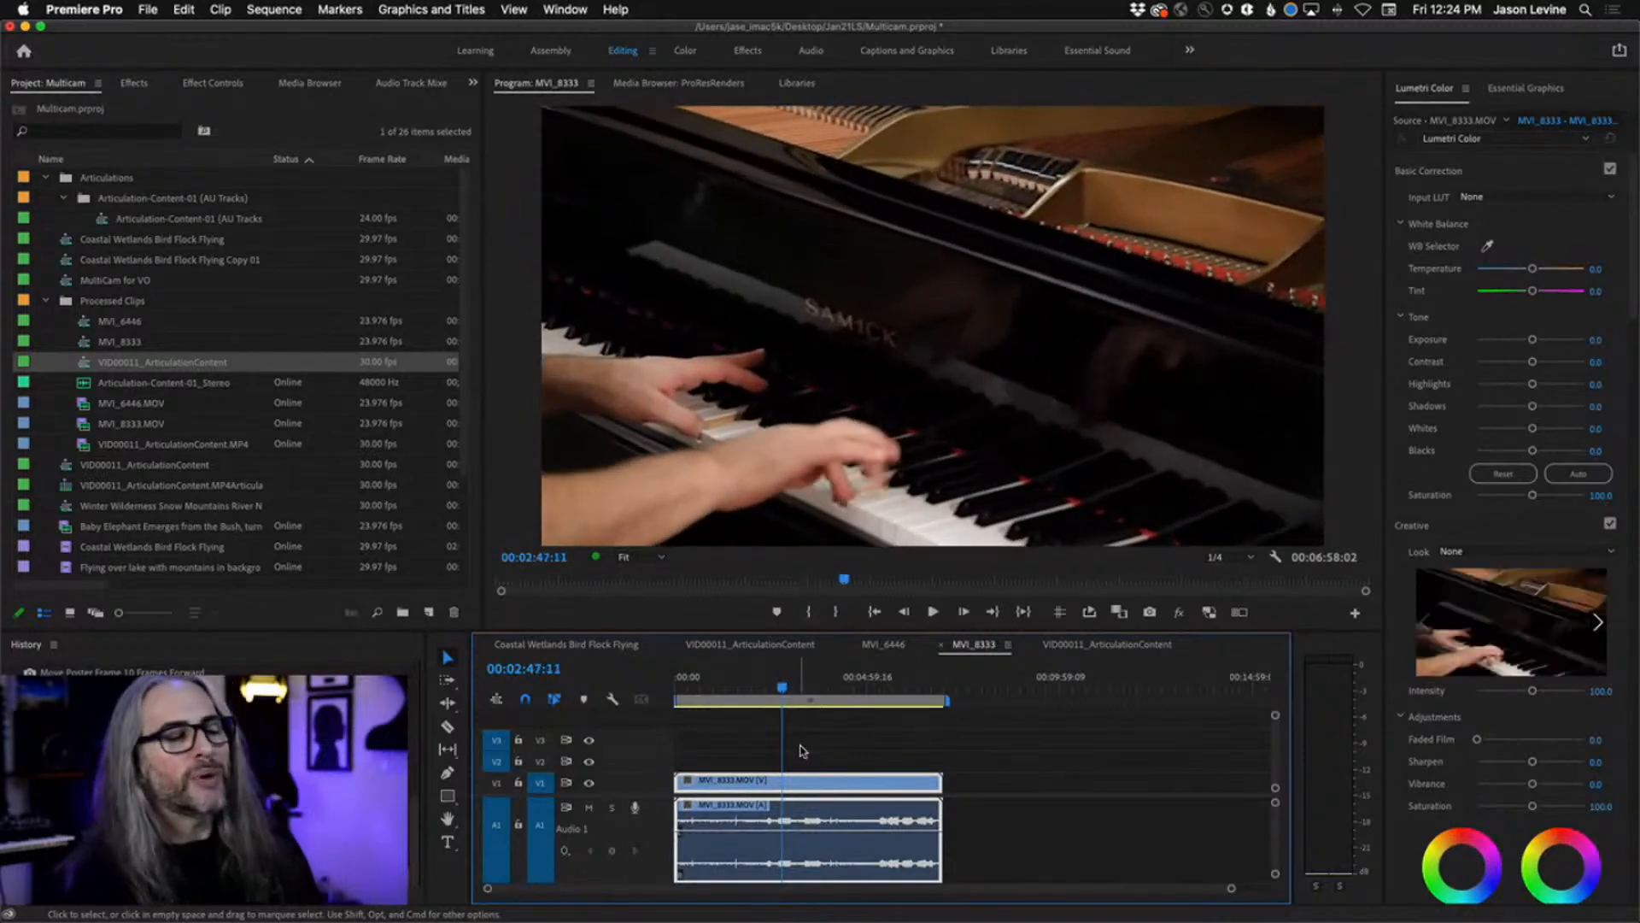
- Send the MVI_8333 clip's audio to Adobe Audition for editing and scan its amplitude statistics
right_click(810, 820)
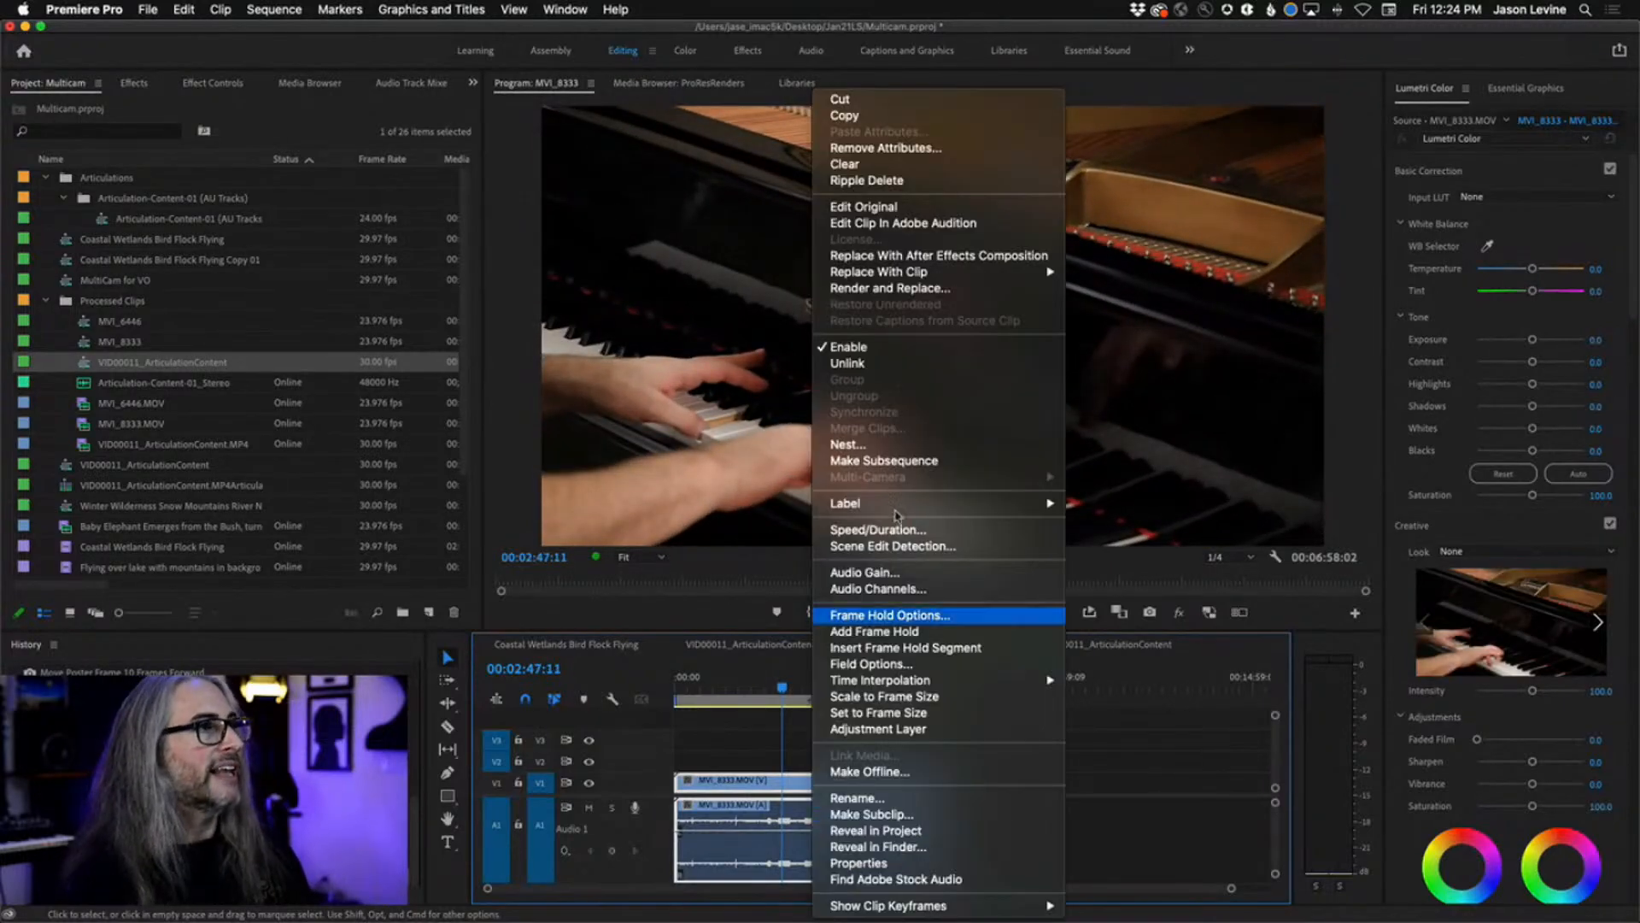
click(967, 224)
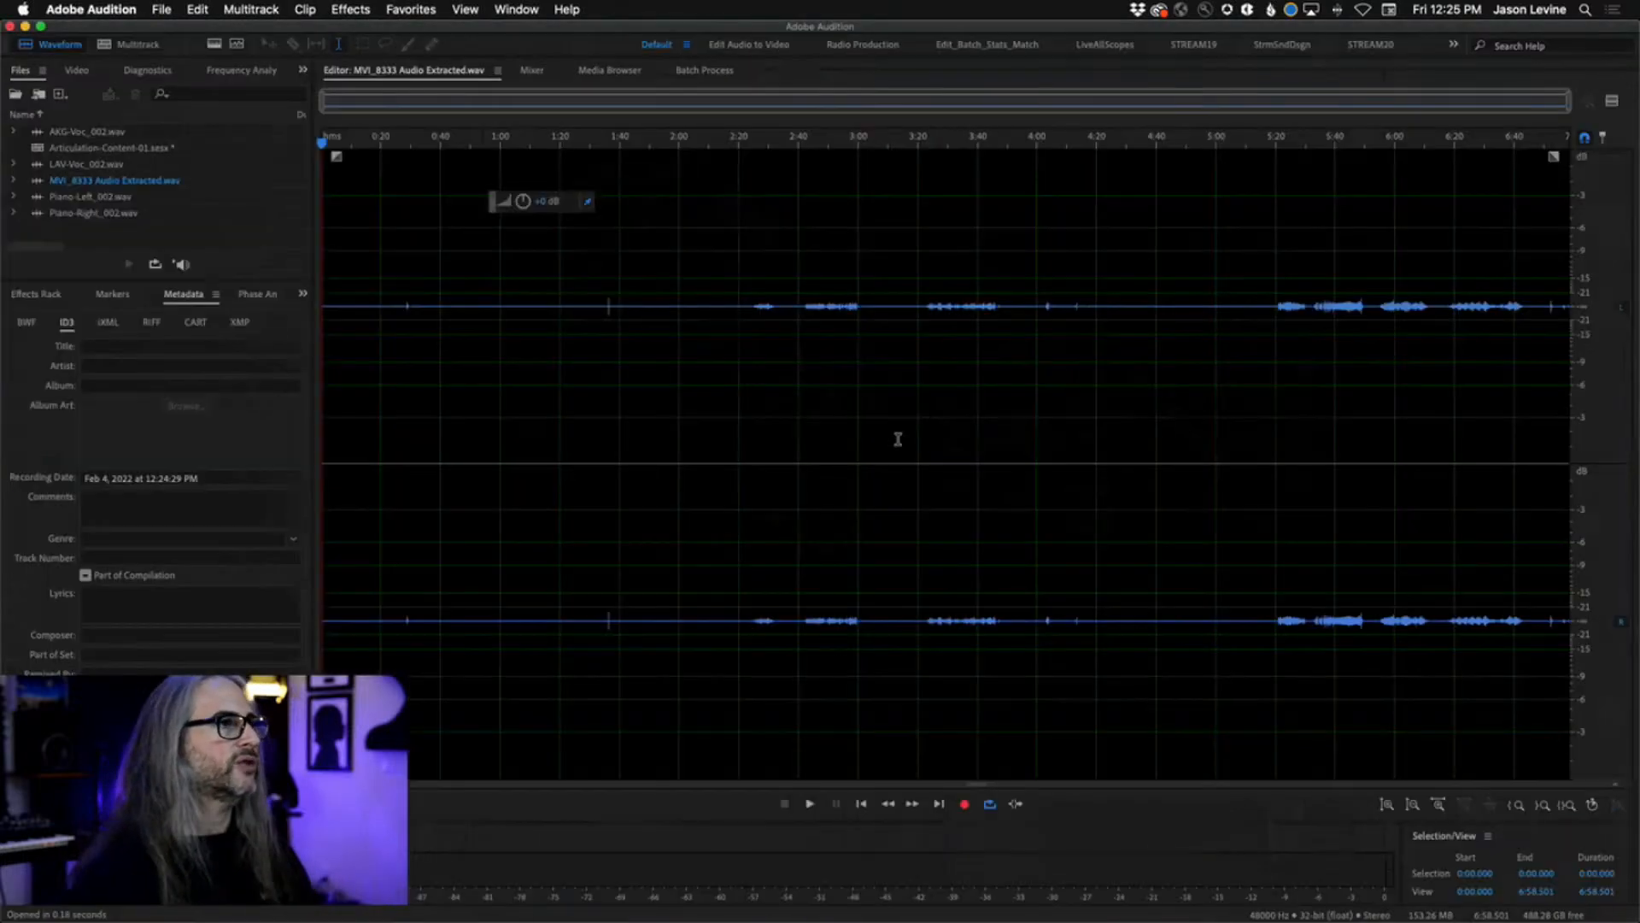
click(504, 8)
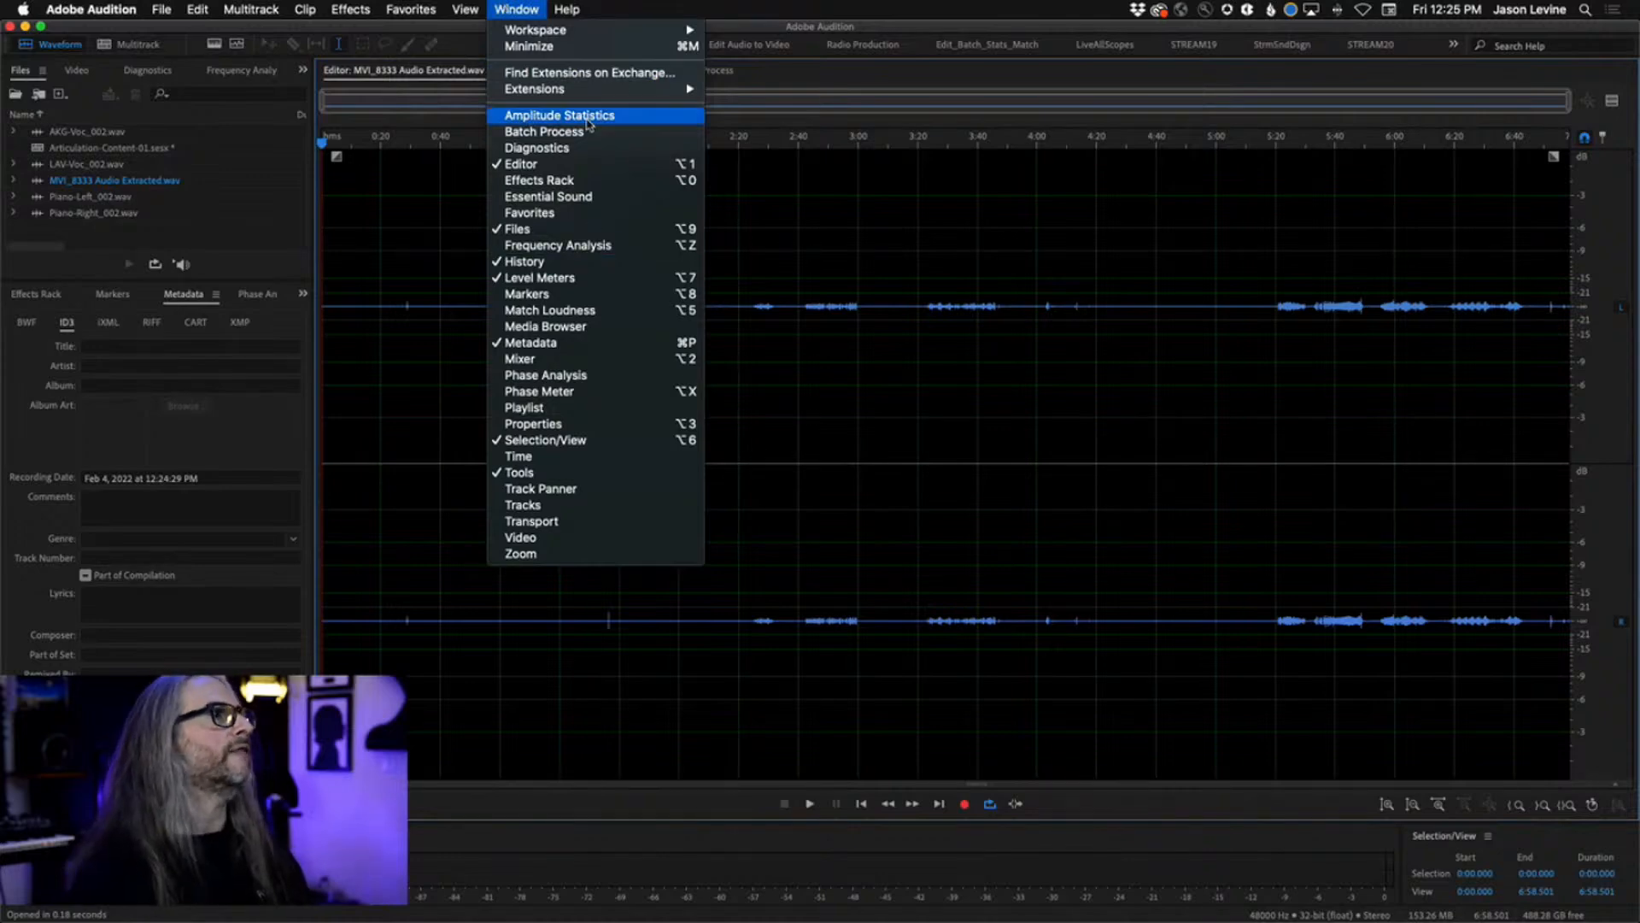
click(590, 118)
click(1100, 802)
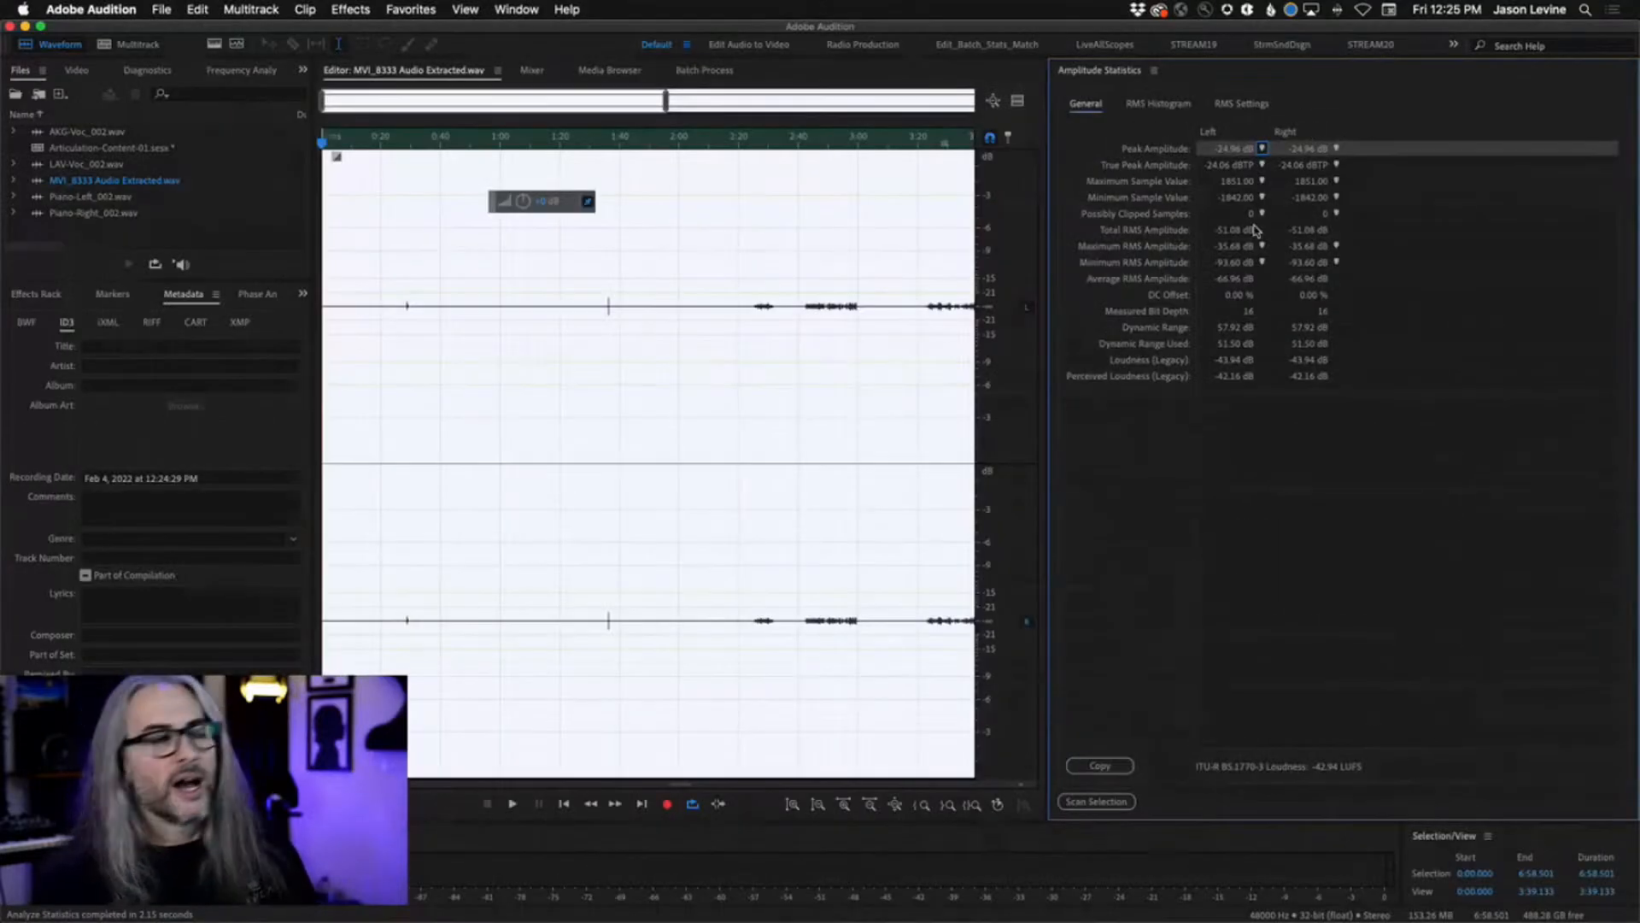
- Play the extracted MVI_8333 audio from about 1:50.569, stop it, and switch back to Premiere Pro
click(651, 308)
key(space)
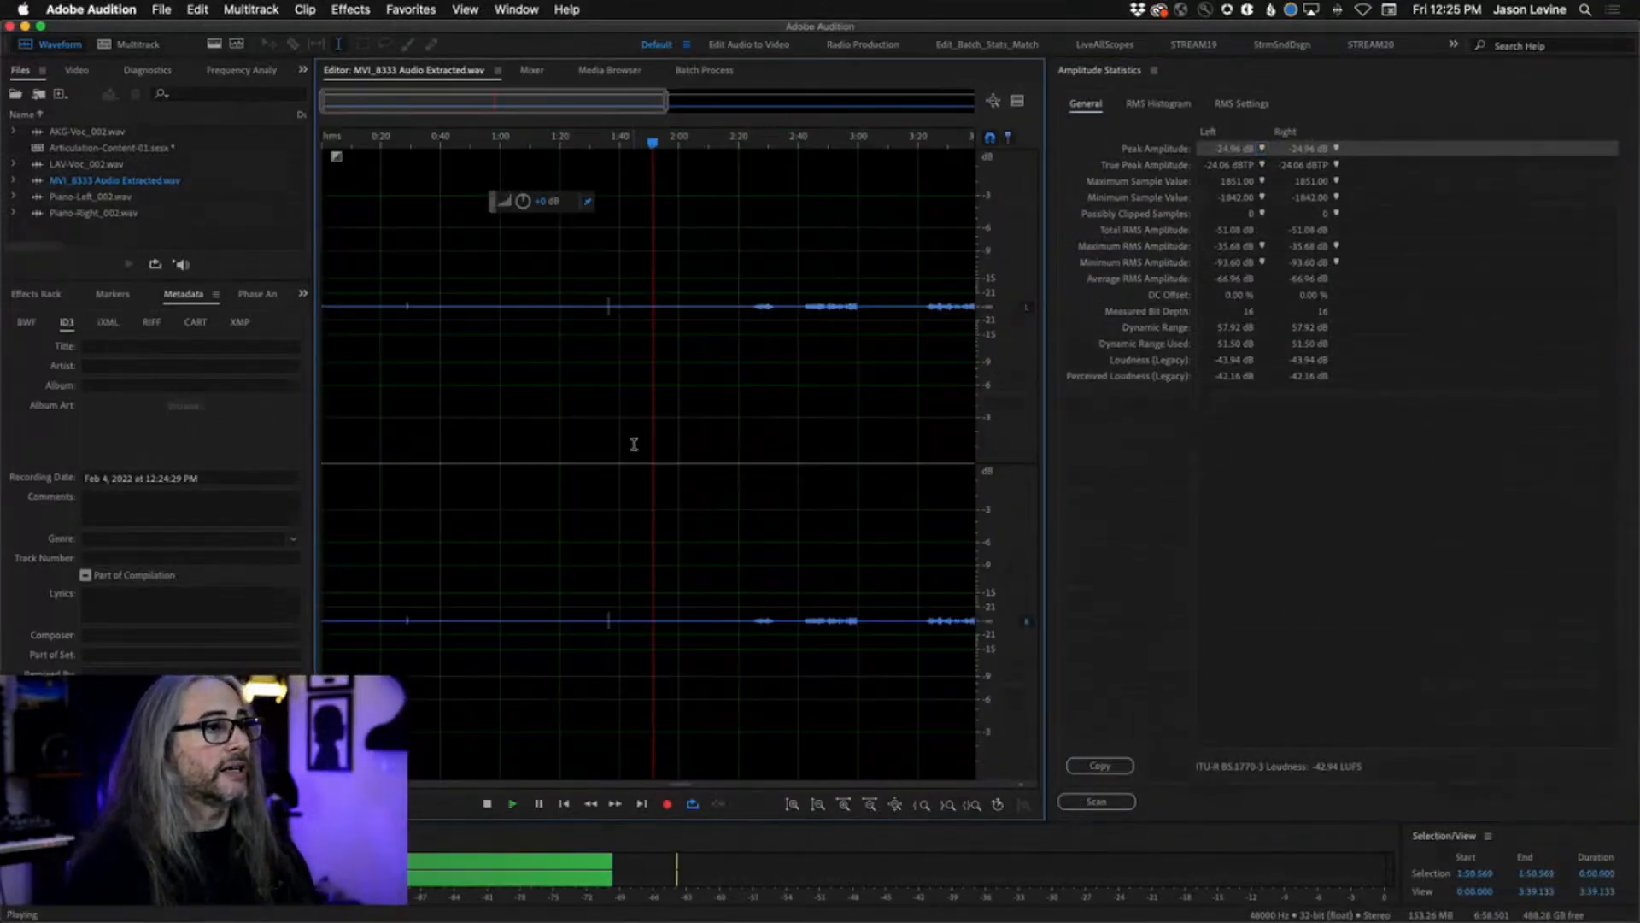
key(space)
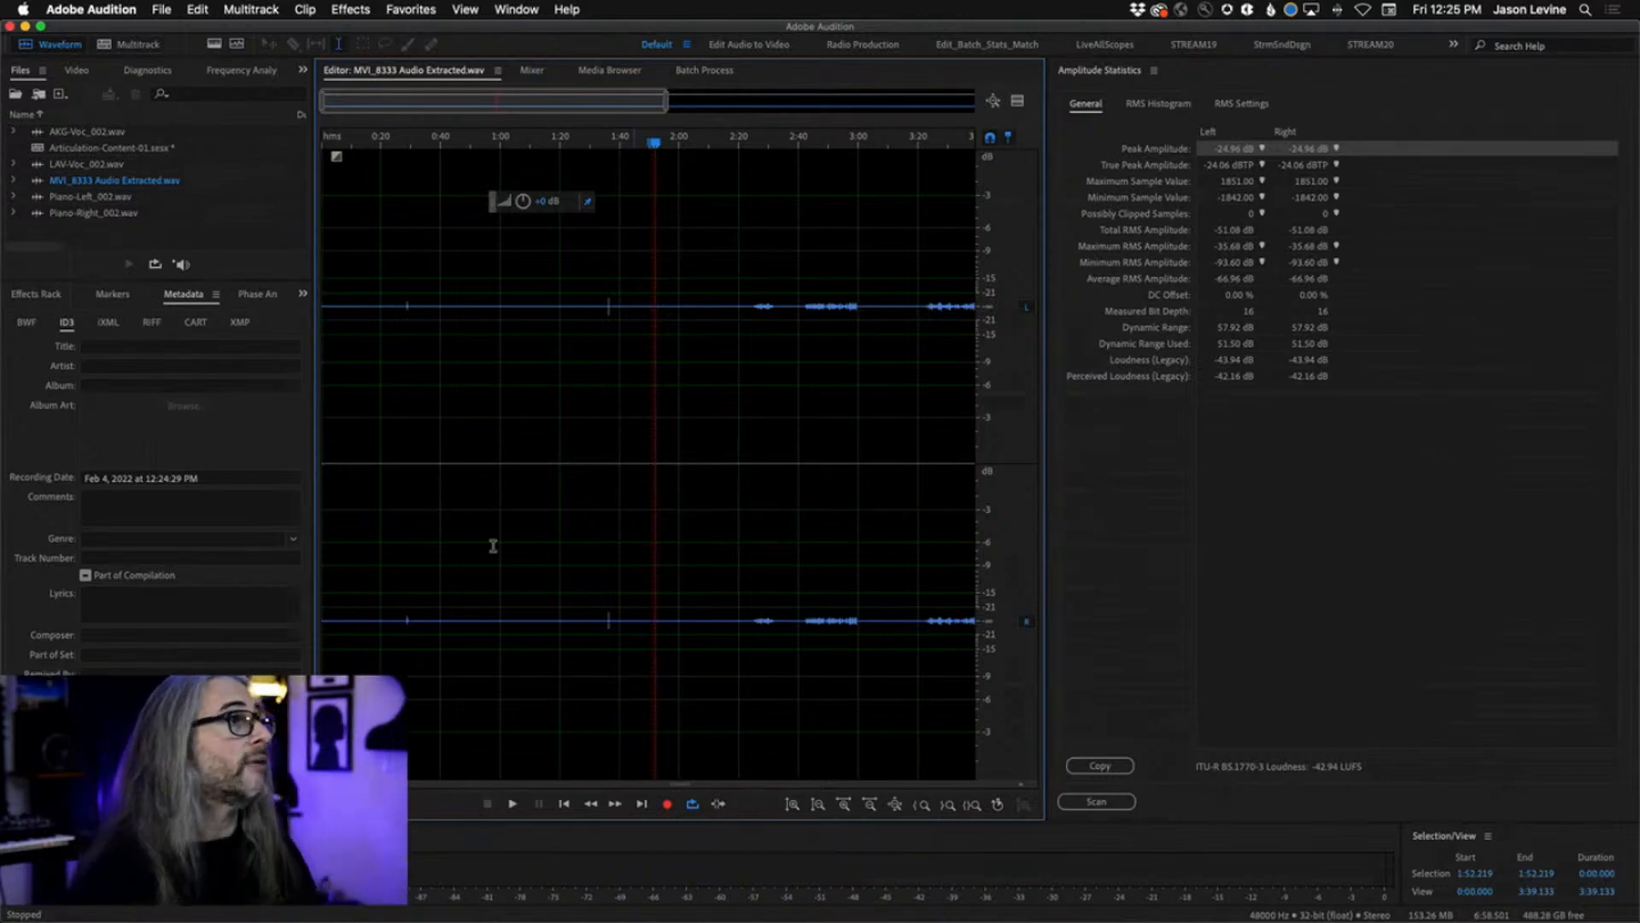
key(super+Tab)
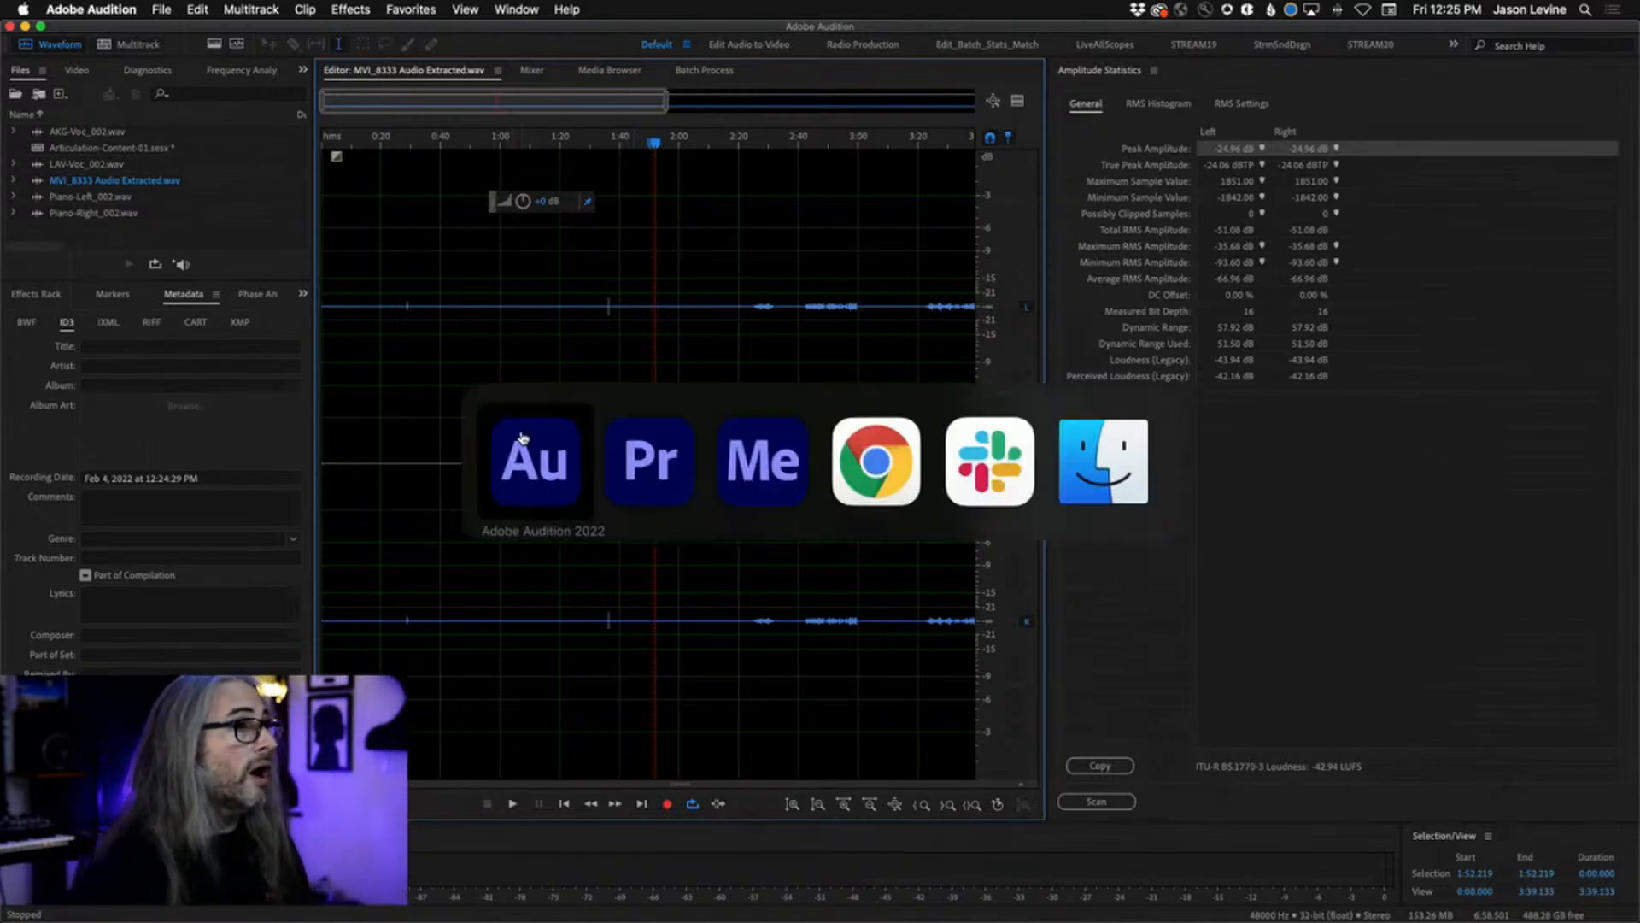
key(super+Tab)
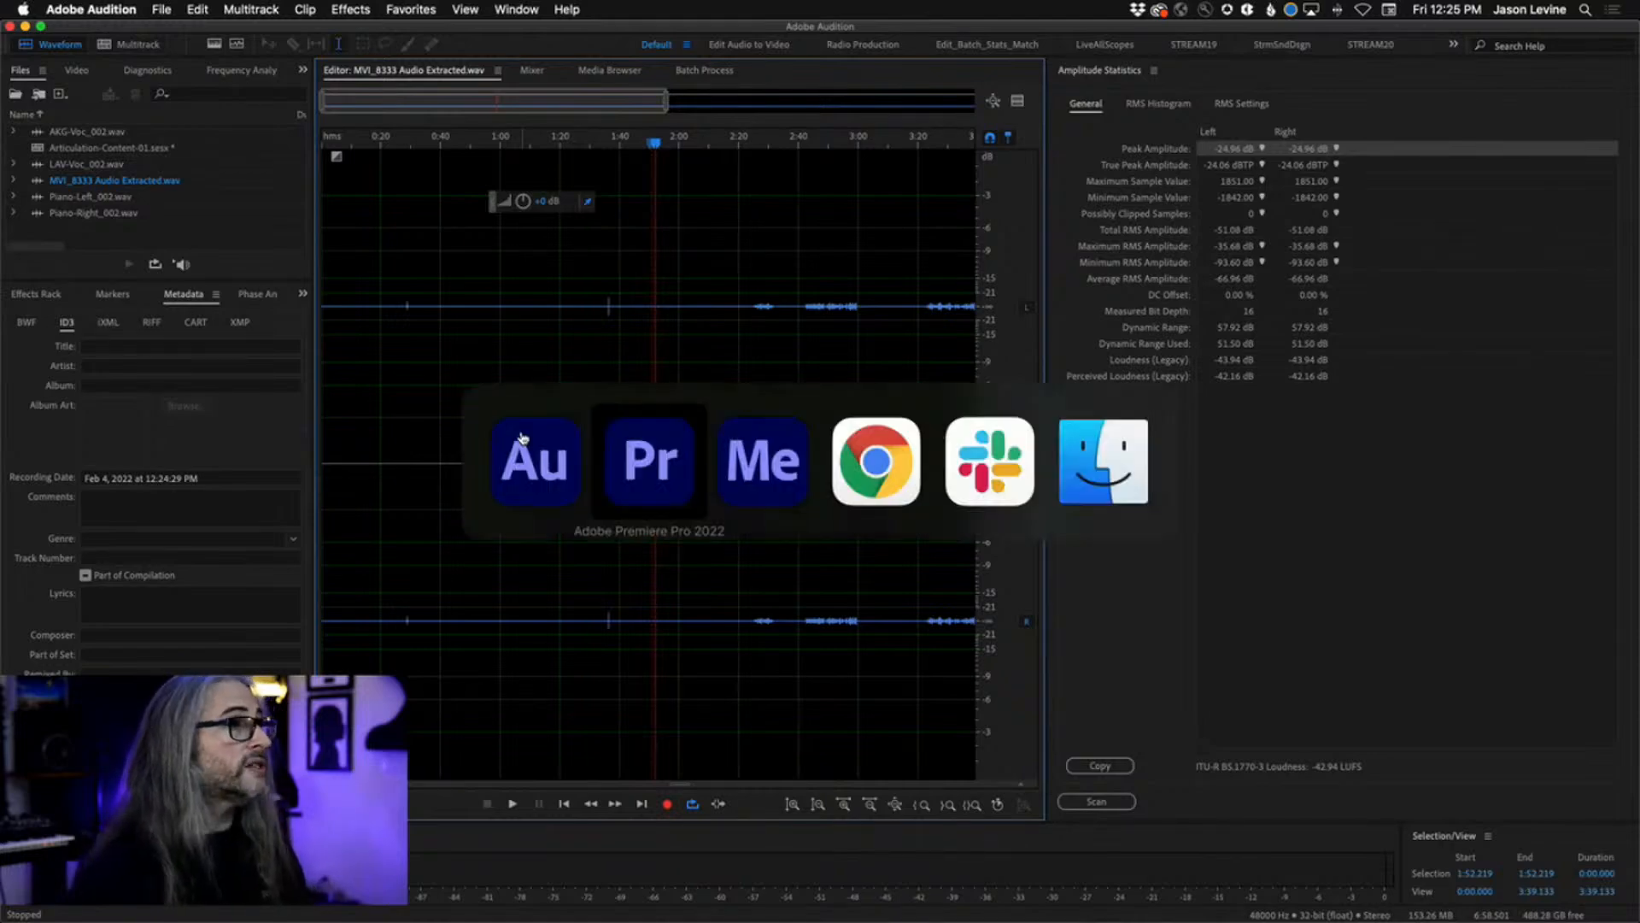
- Normalize the maximum peak of the extracted MVI_8333 audio clip to -2 dB
right_click(797, 826)
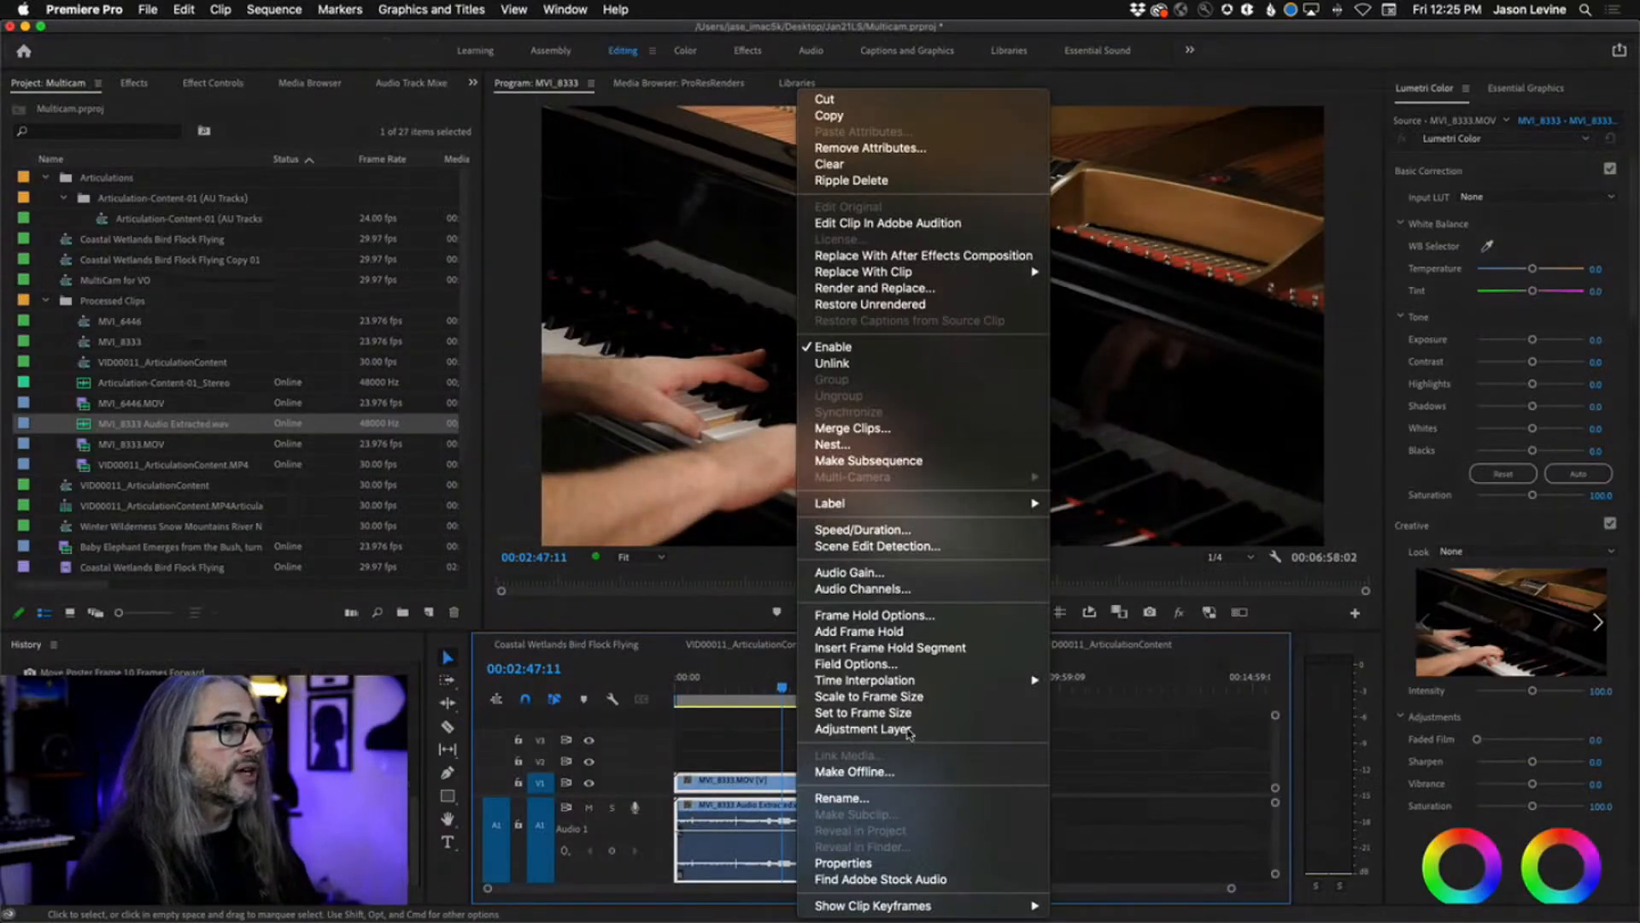
click(952, 581)
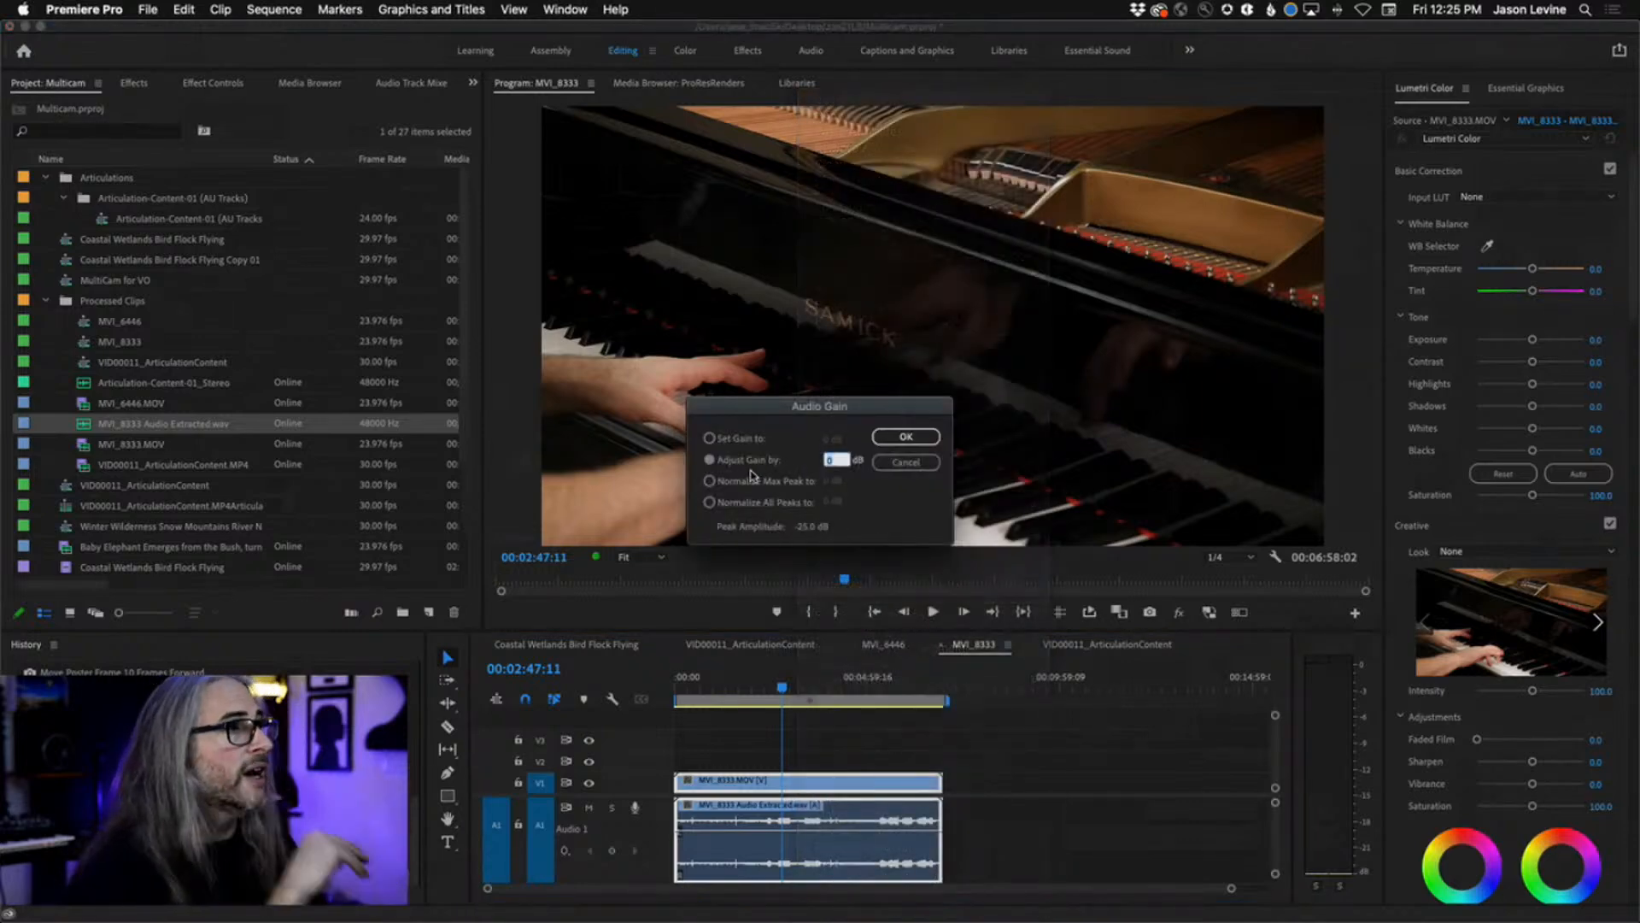
click(720, 484)
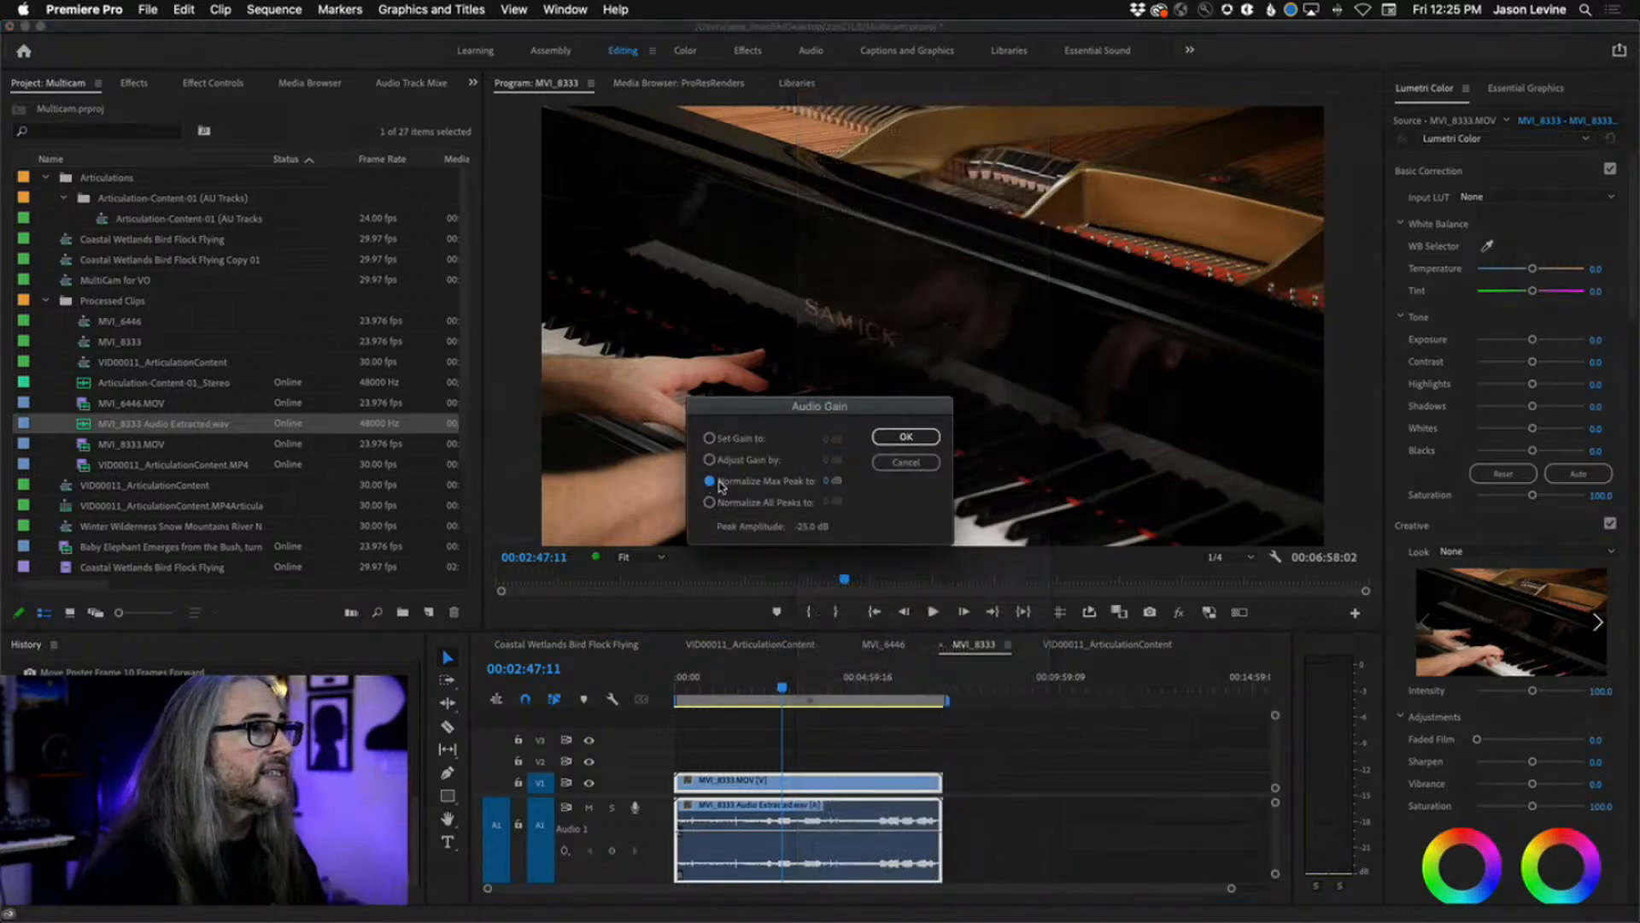
click(826, 484)
text(-2)
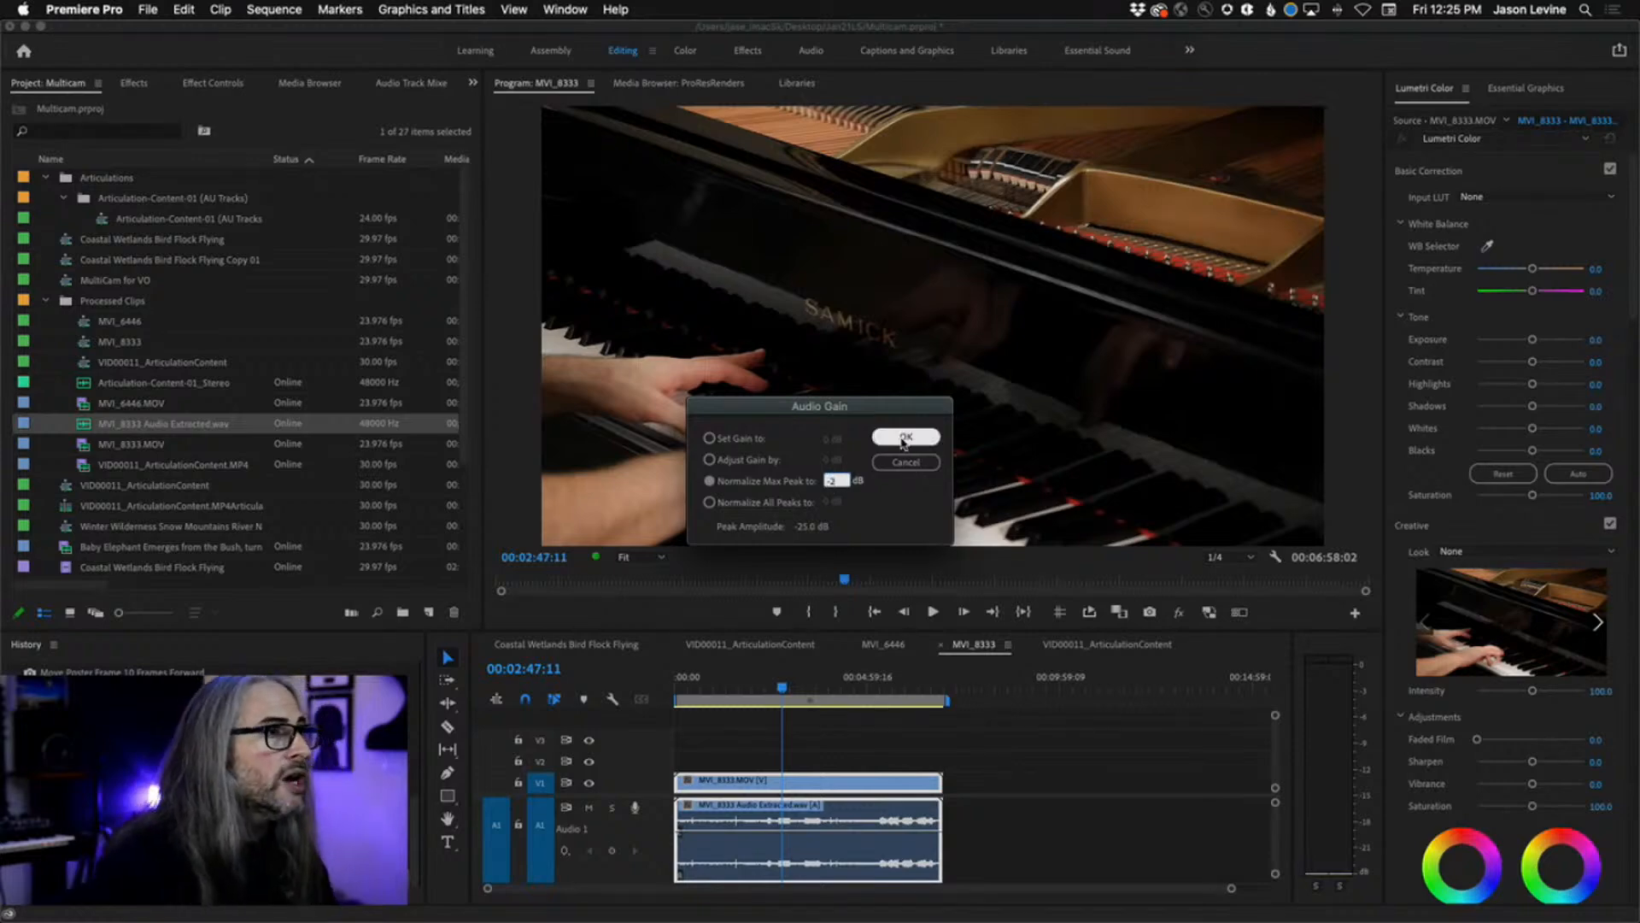
click(904, 437)
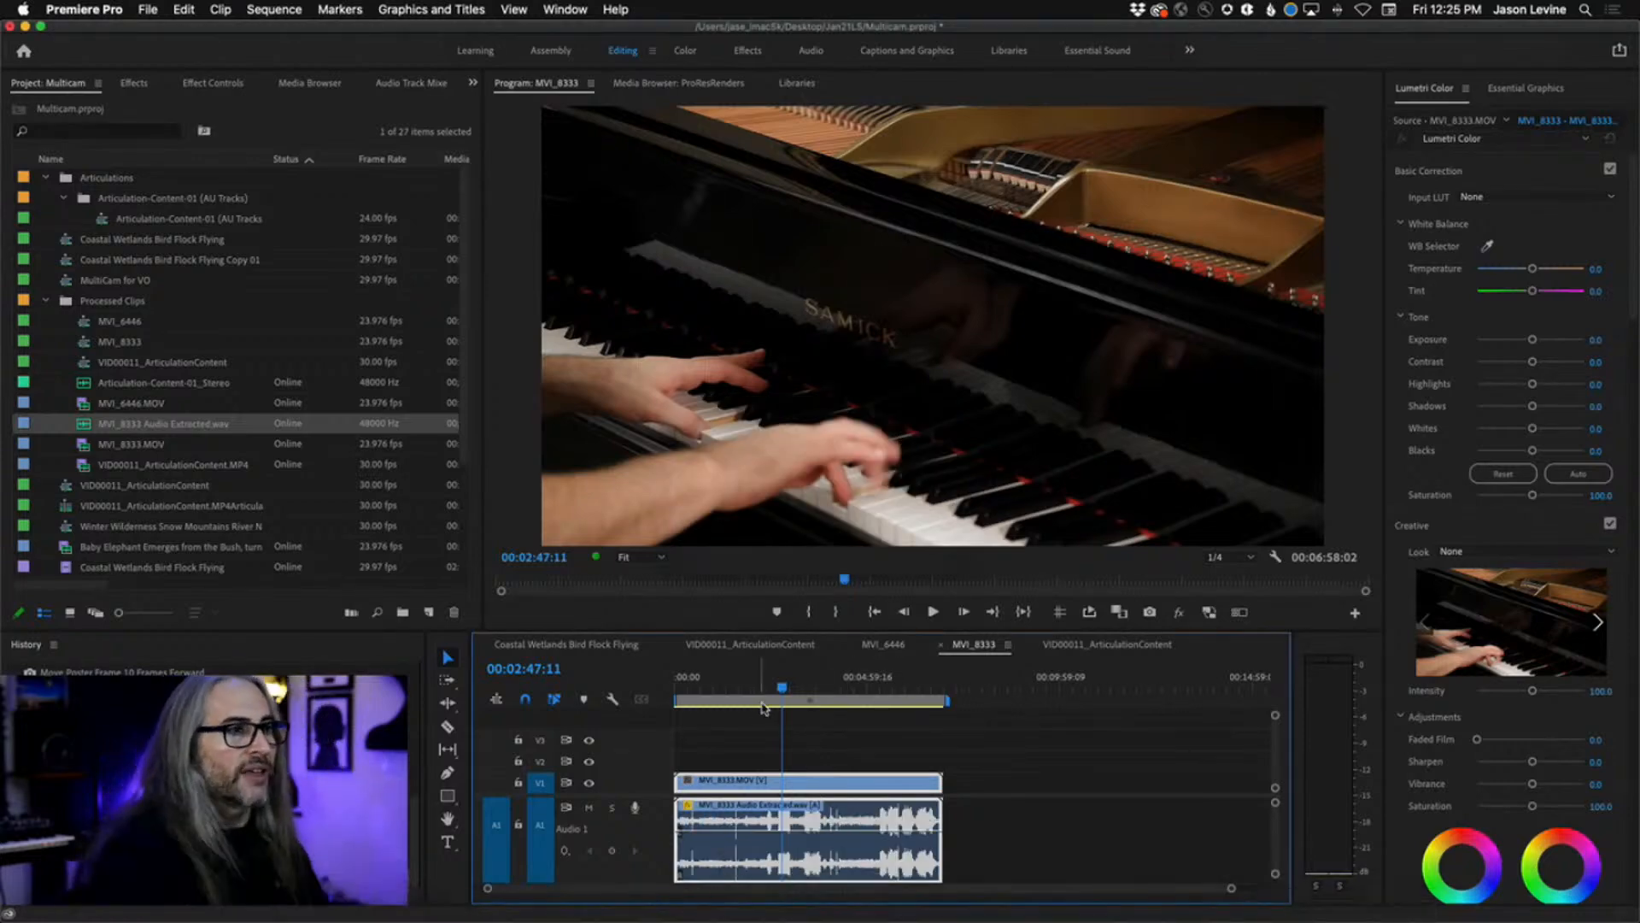
- Play a short earlier passage of the normalized MVI_8333 sequence and stop at 00:01:56:02
click(752, 688)
drag(751, 687, 744, 688)
key(space)
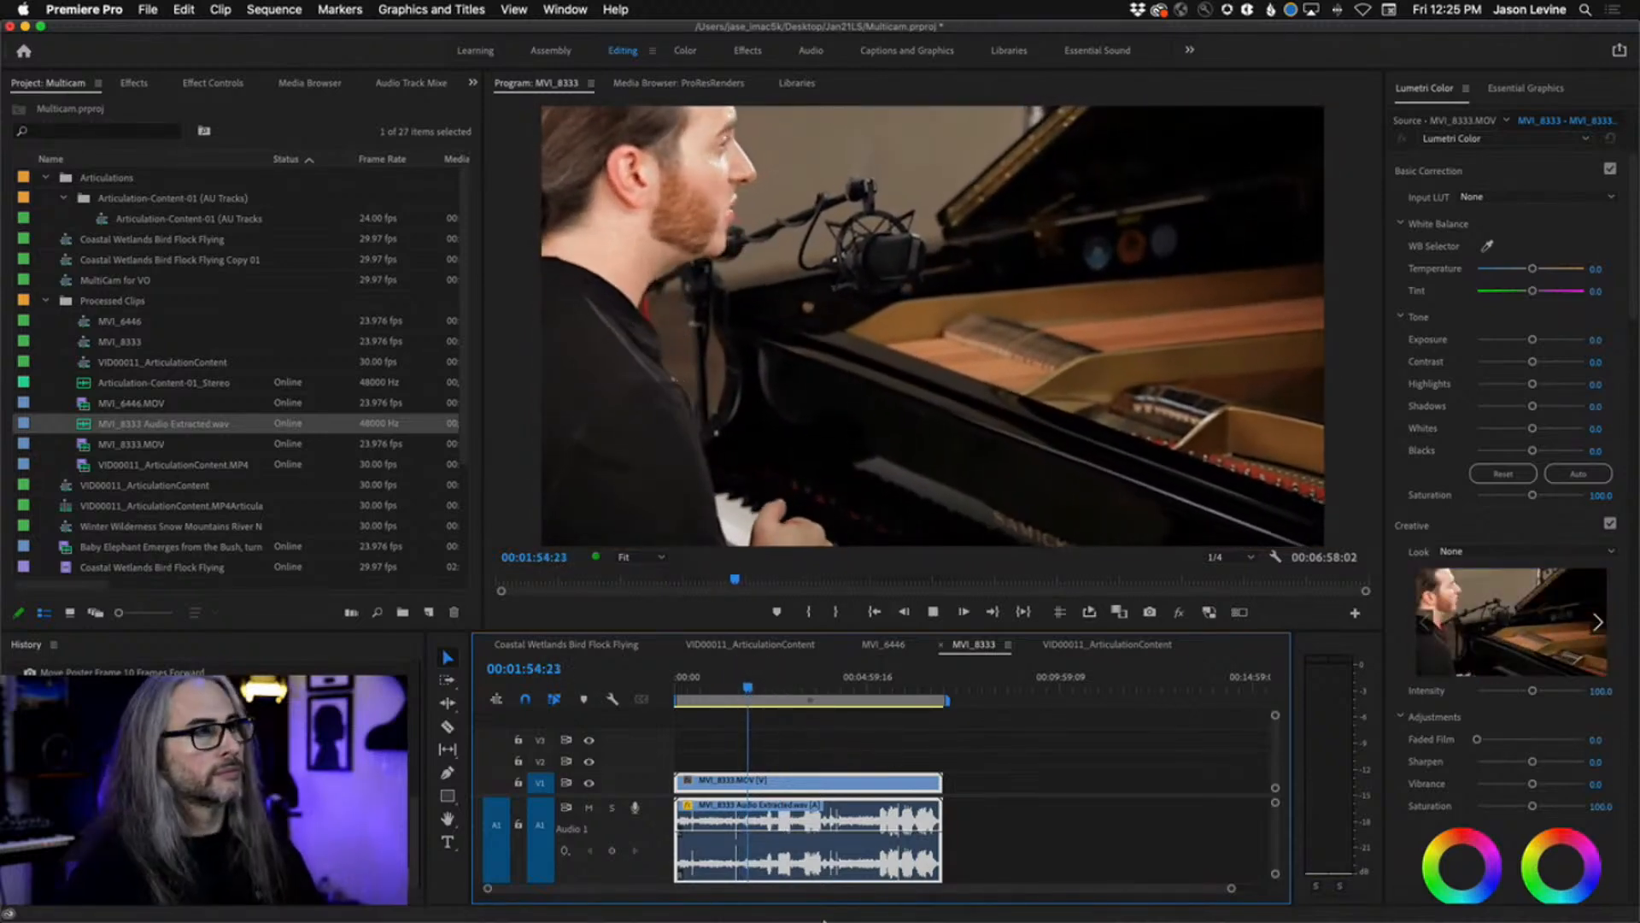
mouse_move(825, 920)
key(space)
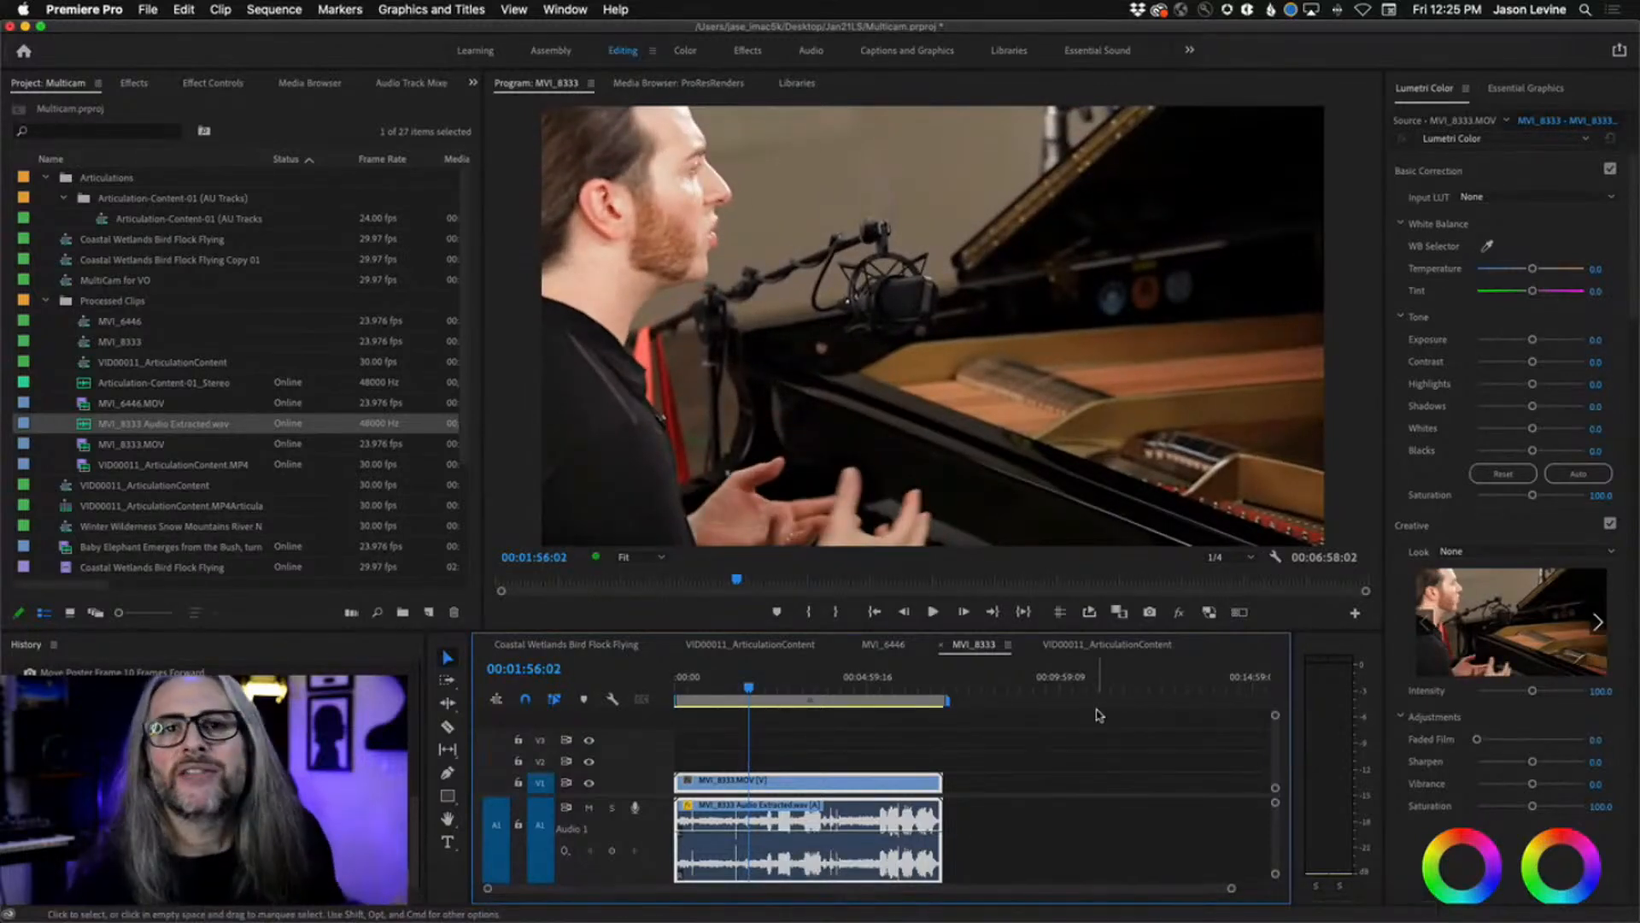